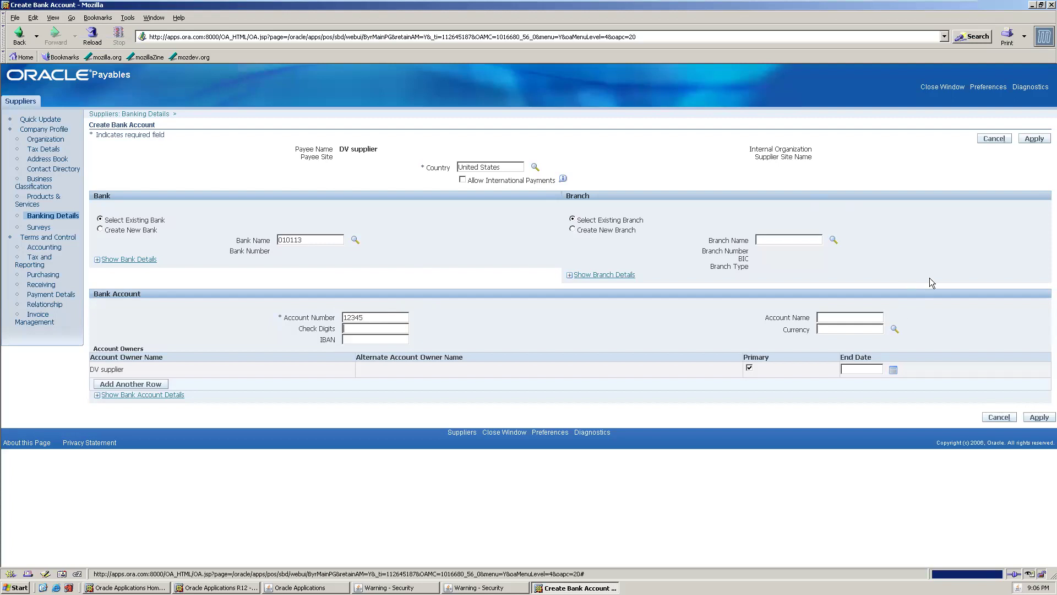
- Add a supplier bank account at branch 010113, starting 17-Dec-2021 with priority 1
click(1033, 138)
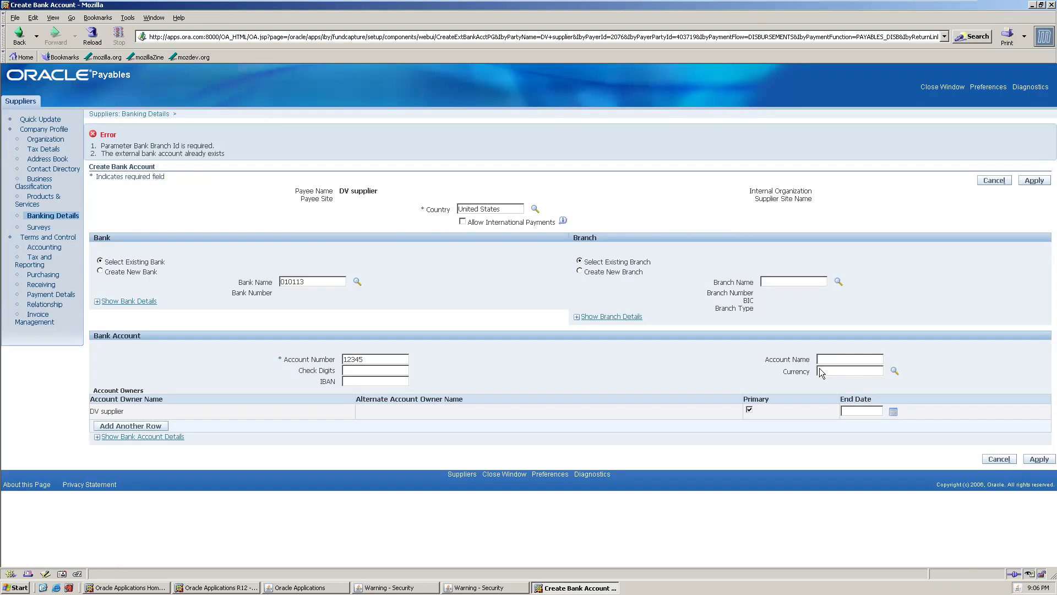
click(777, 281)
click(839, 281)
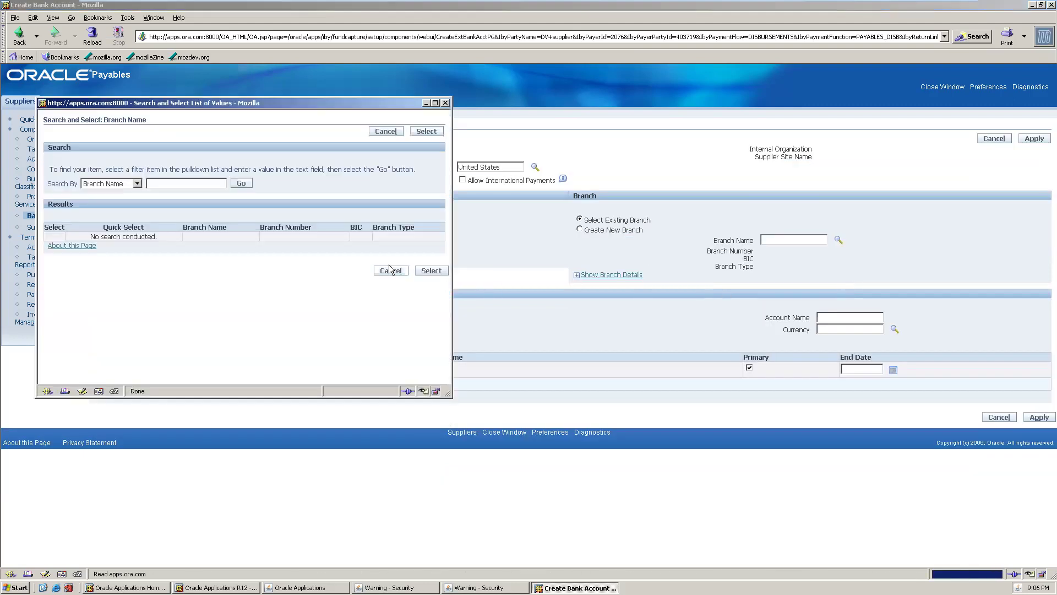
click(243, 185)
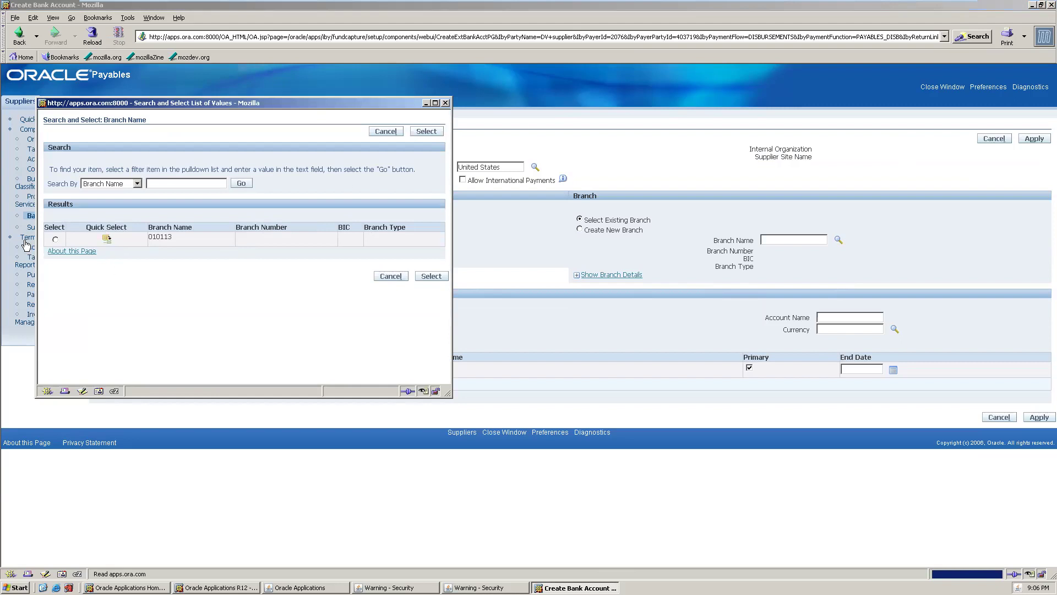
click(107, 240)
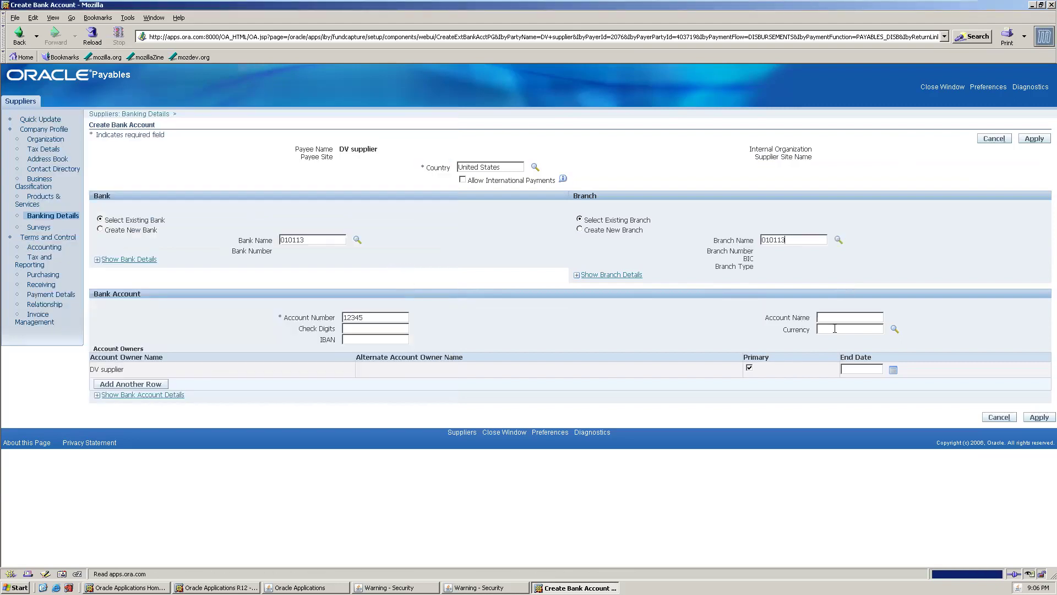
click(1033, 139)
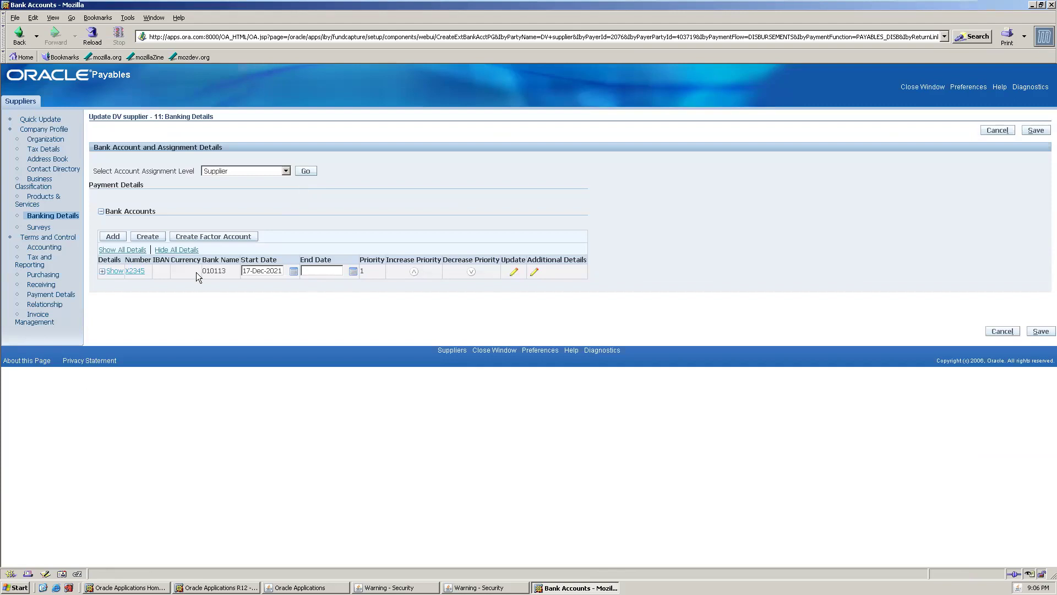
click(45, 247)
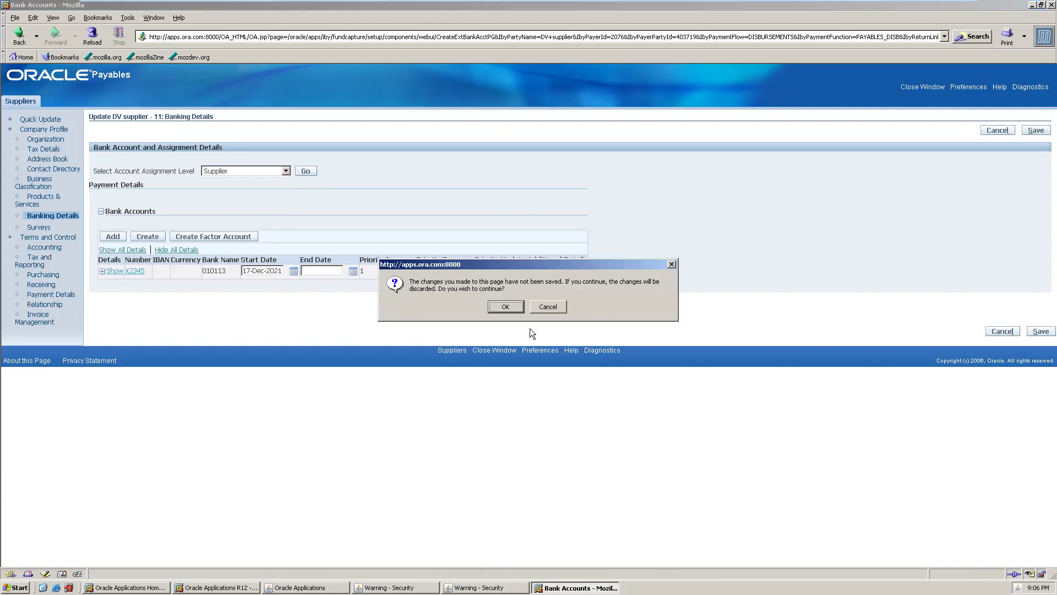
click(546, 307)
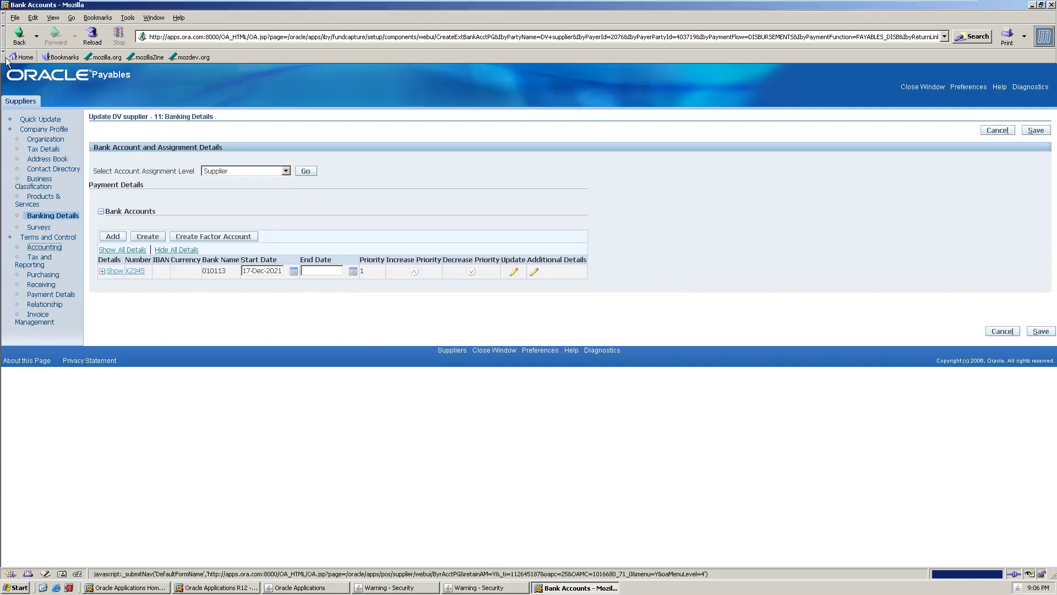
click(1033, 133)
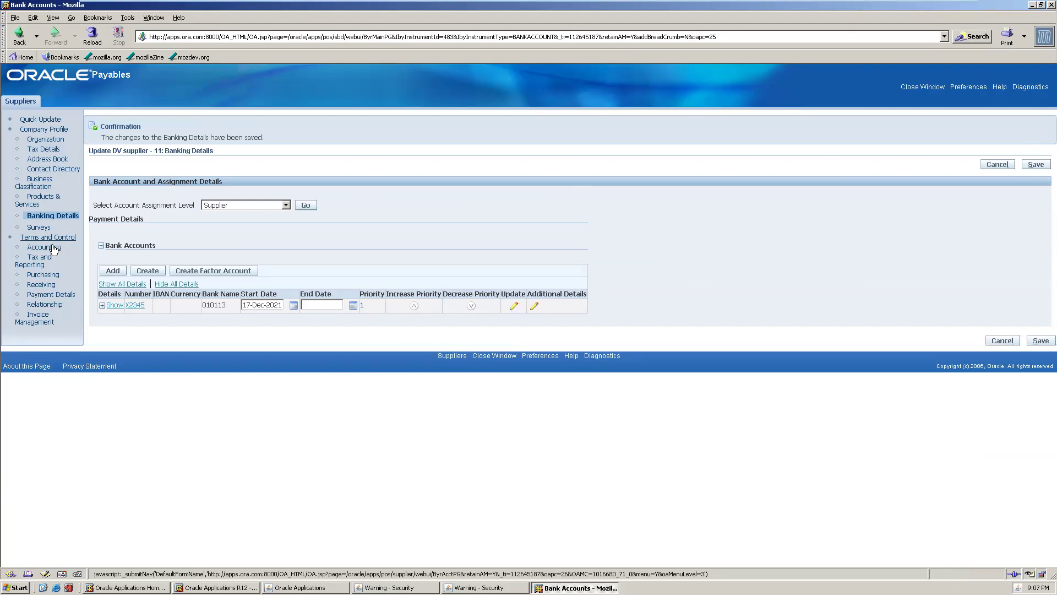
click(47, 249)
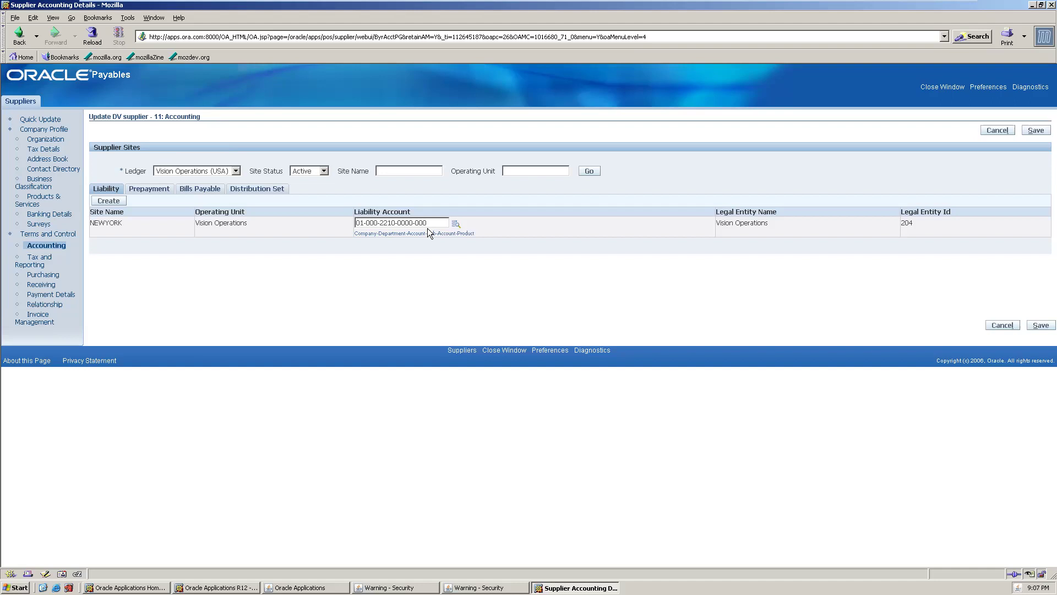
- Try adding a Newyork site for Vision Operations, then cancel after the duplicate-site error
click(43, 317)
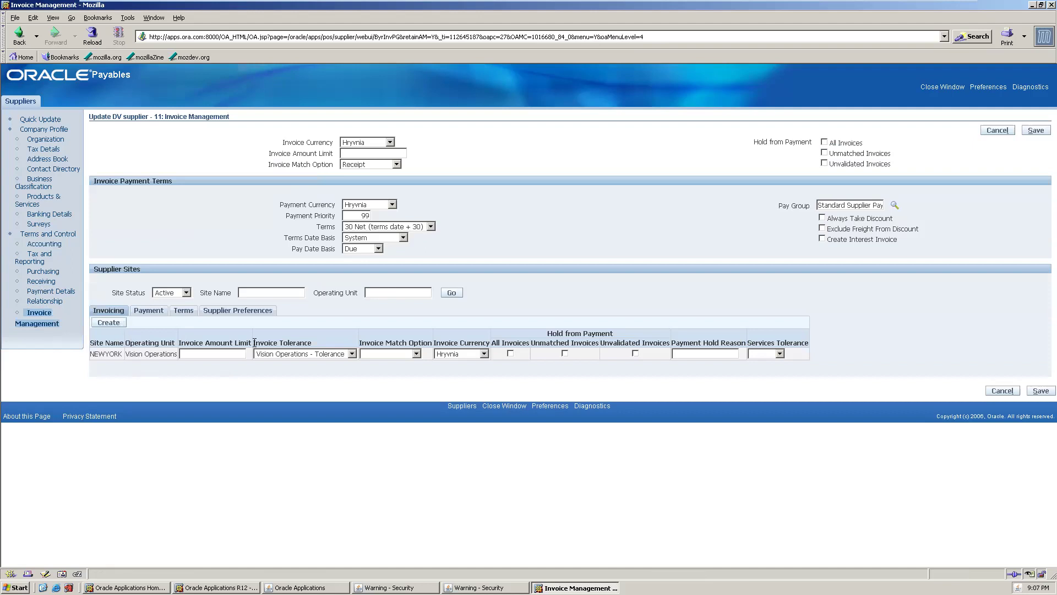
click(117, 321)
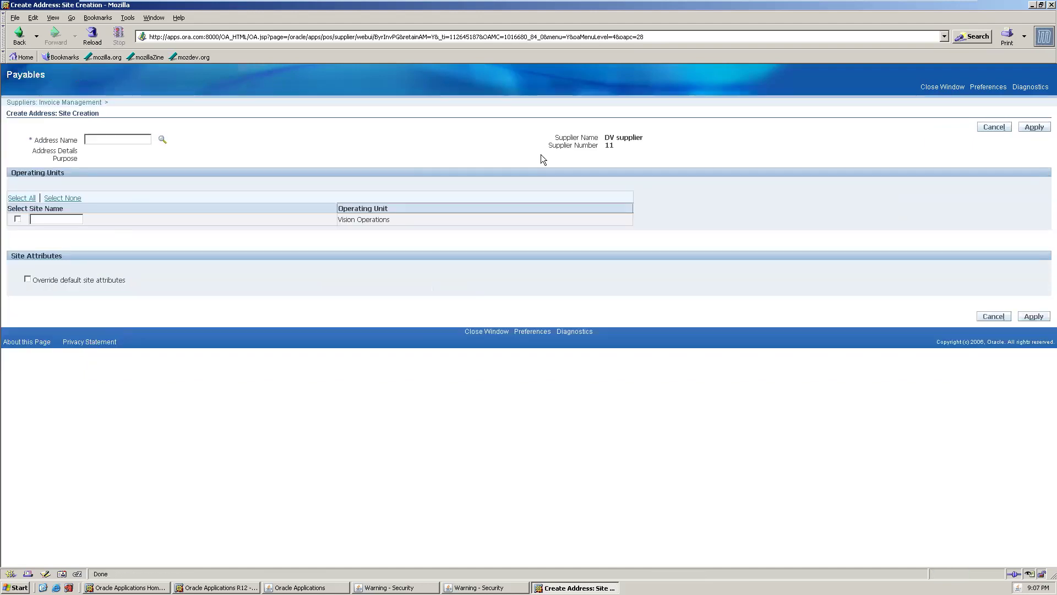
click(163, 139)
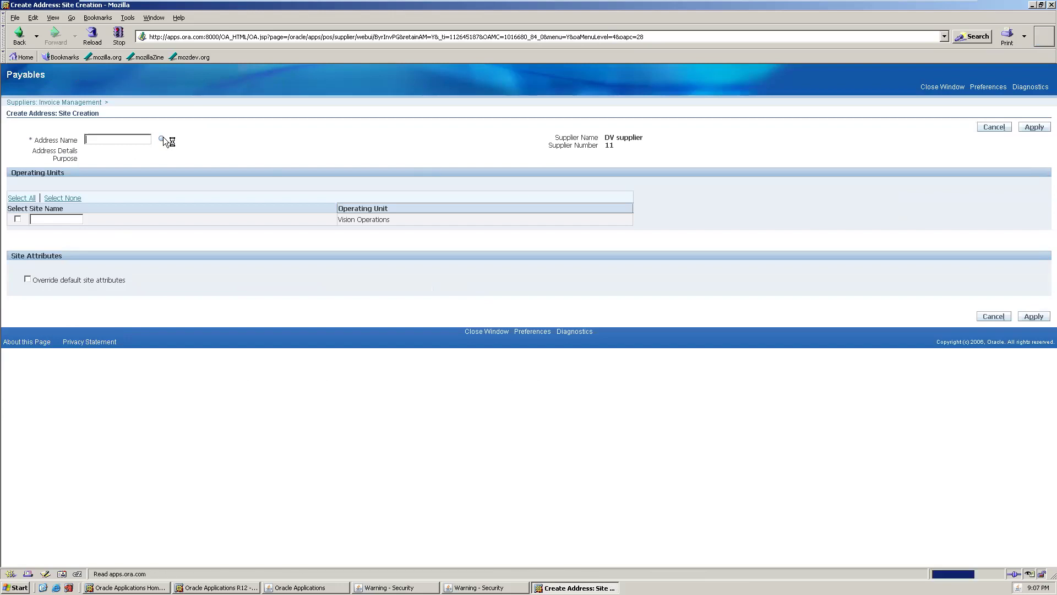
click(237, 185)
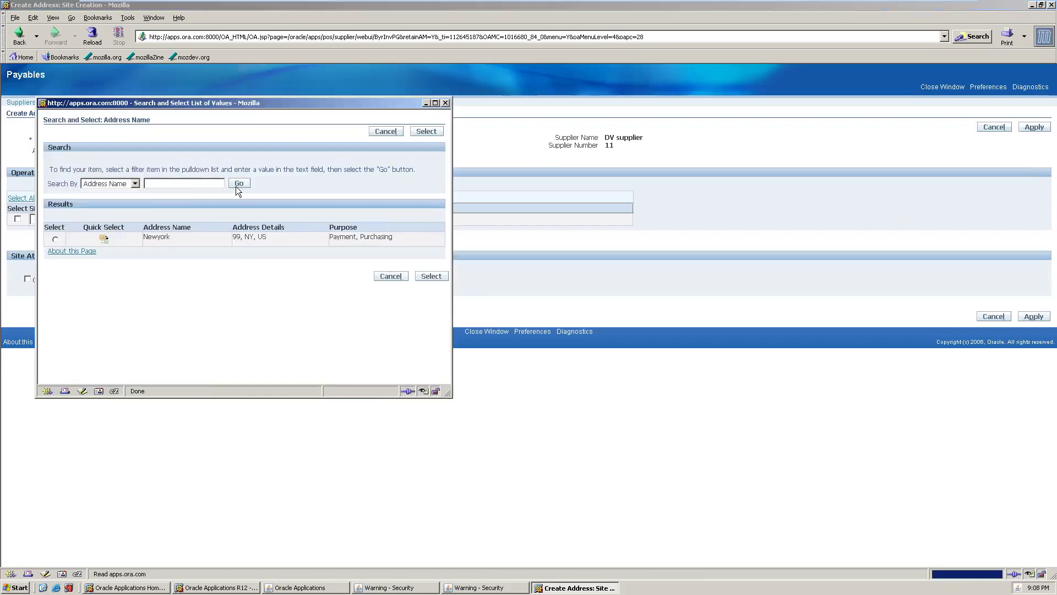
click(104, 238)
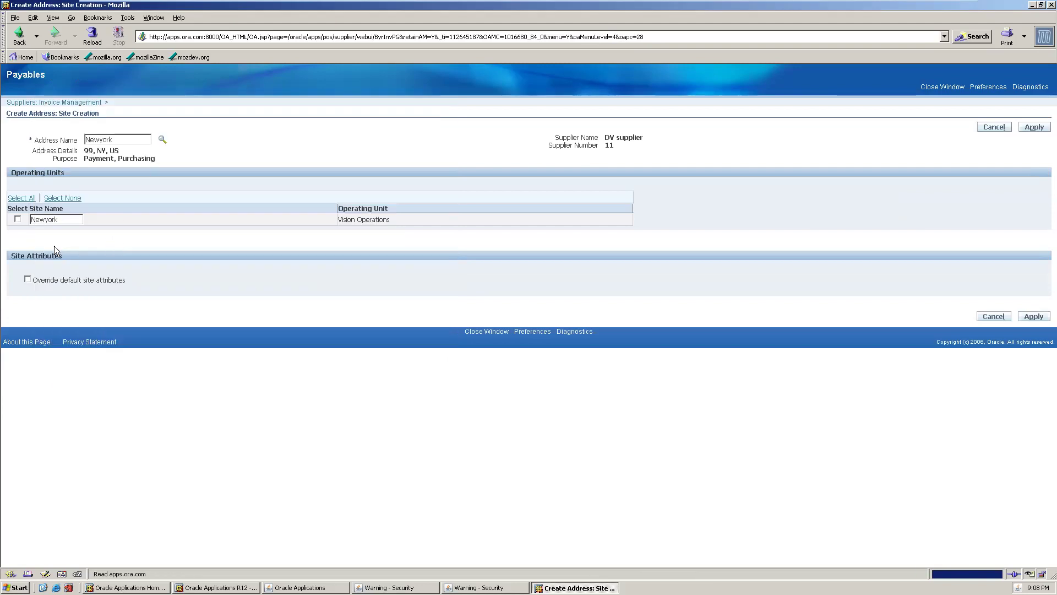
click(18, 219)
click(1033, 128)
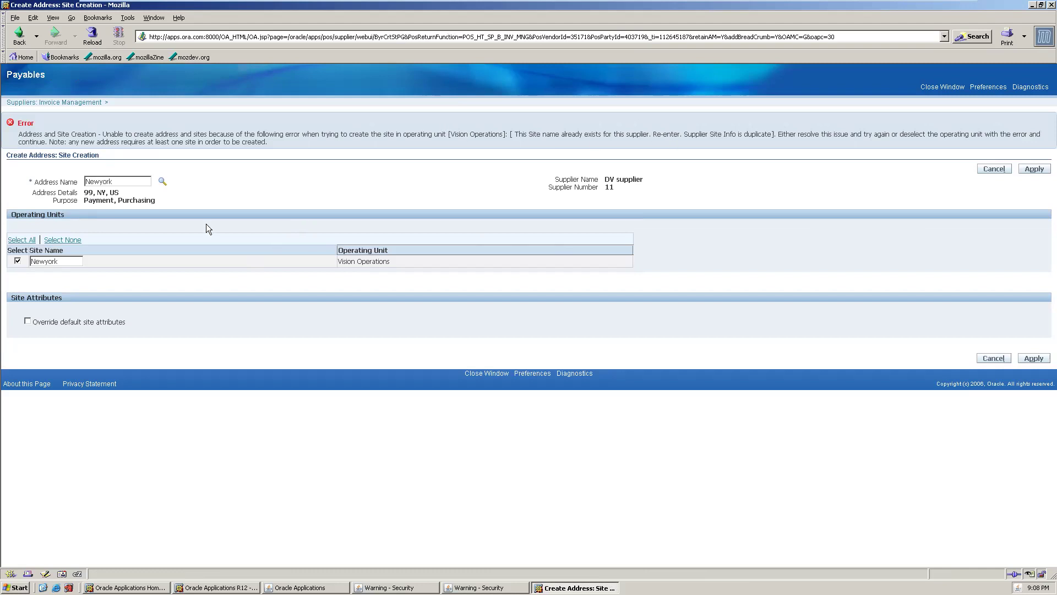
click(993, 171)
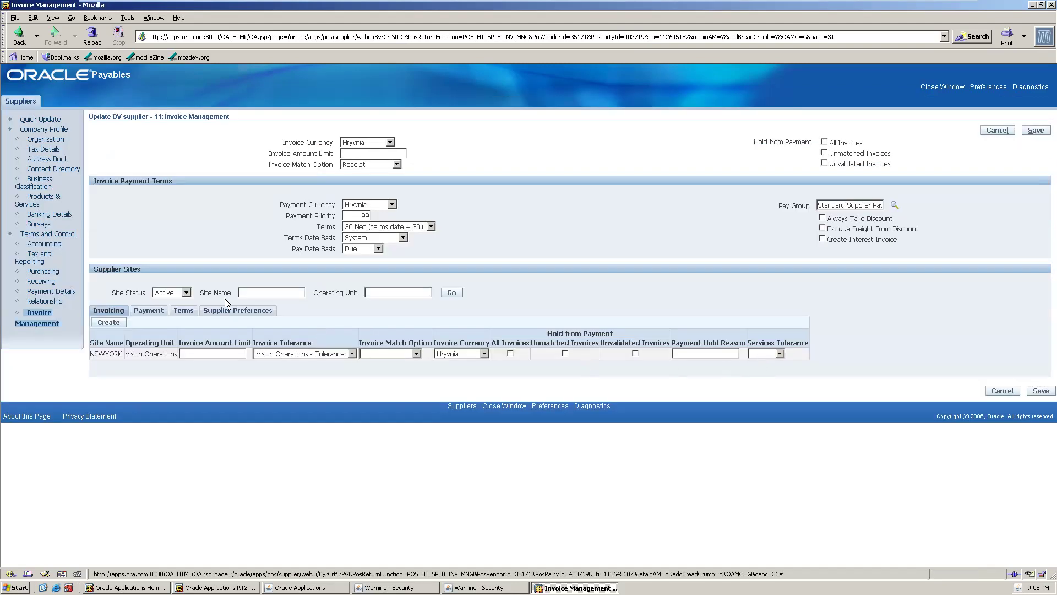
- Set the NEWYORK site's payment currency to US dollar and try saving
click(149, 311)
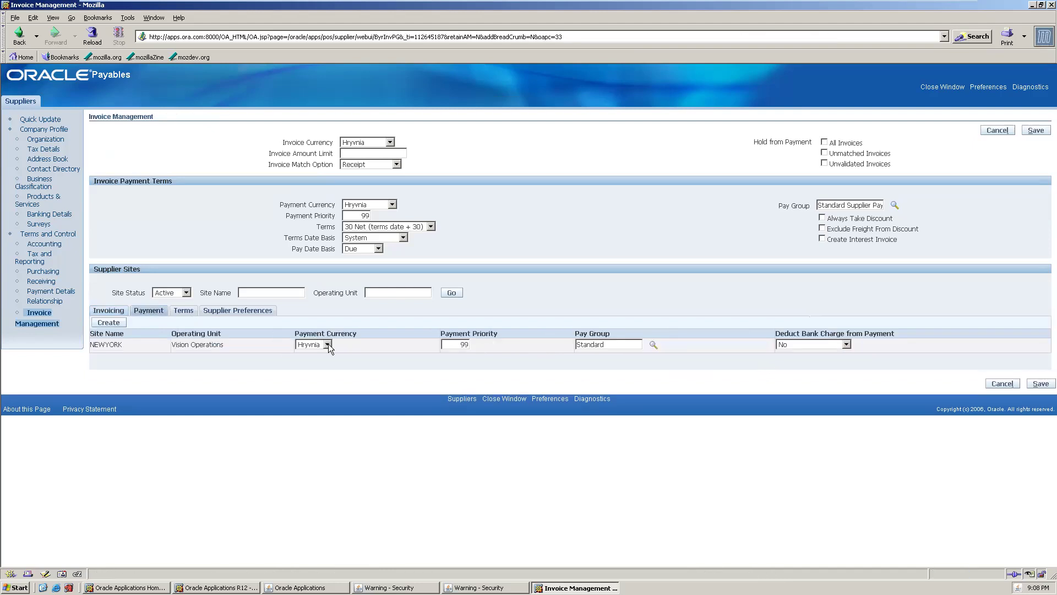
click(313, 367)
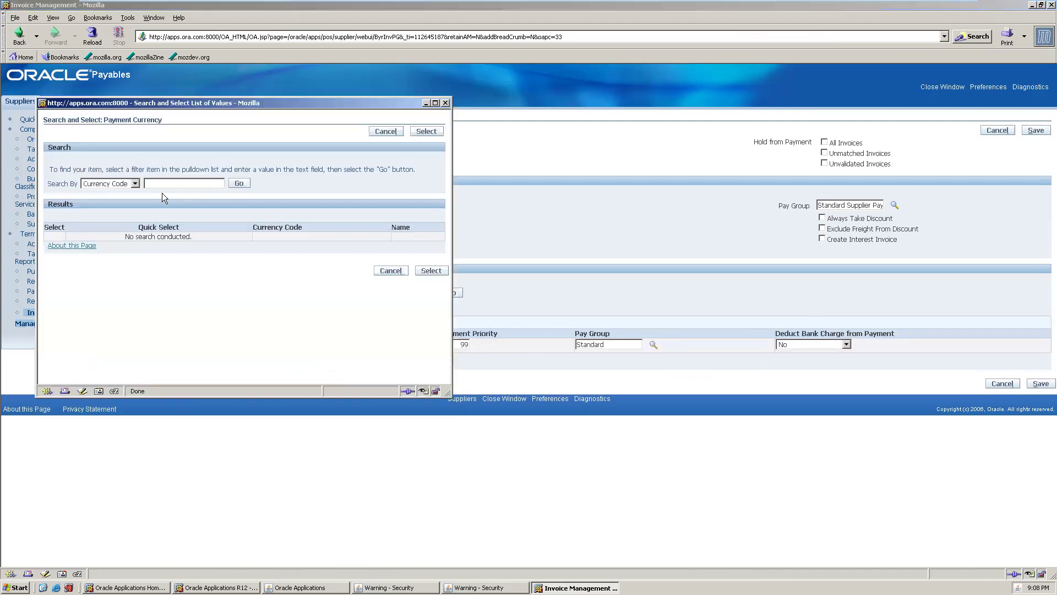
text(usd)
click(238, 185)
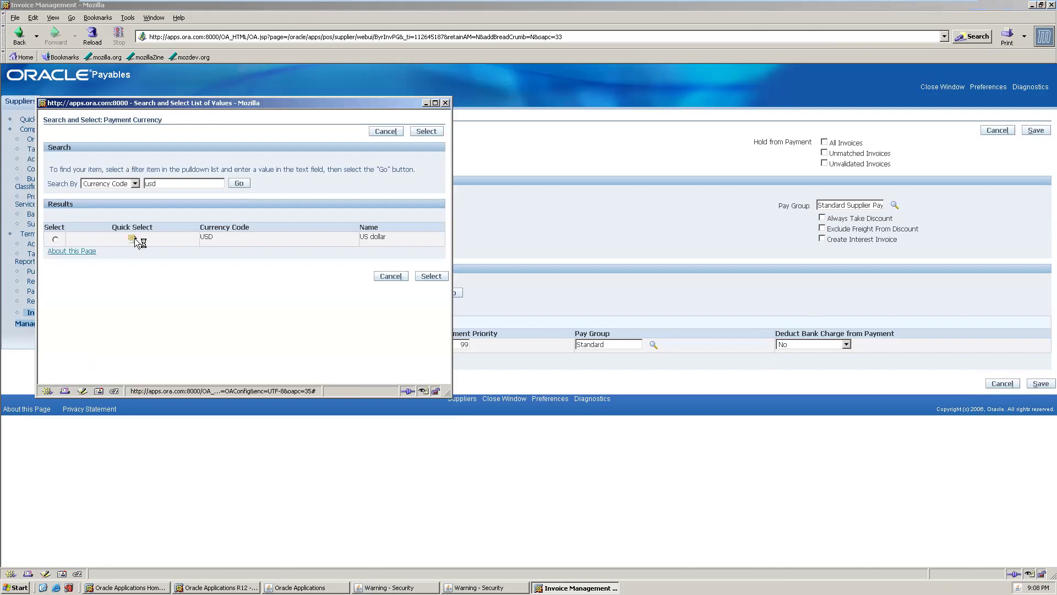
click(133, 238)
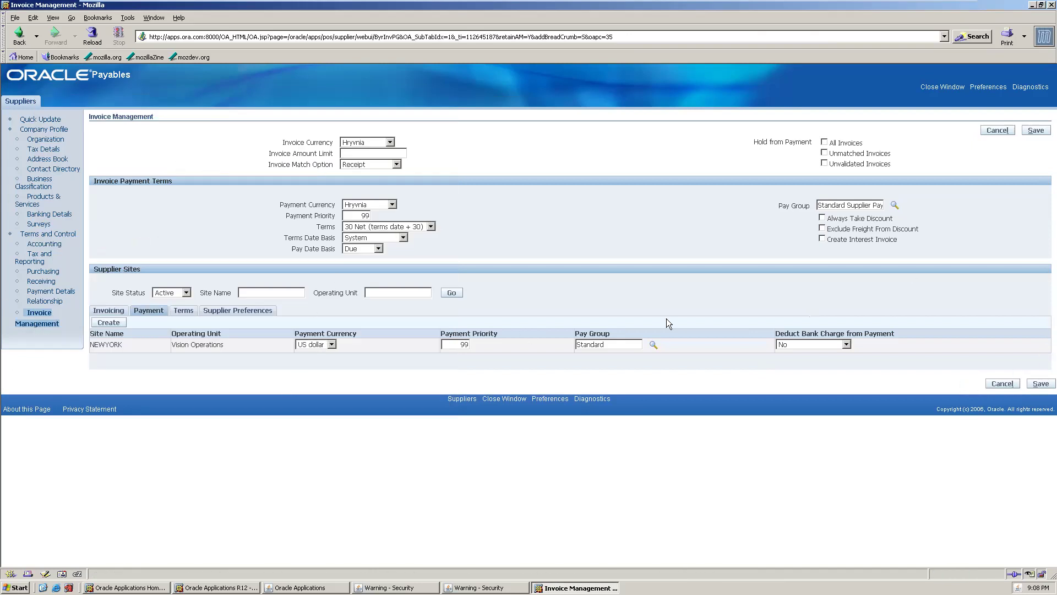
click(1040, 384)
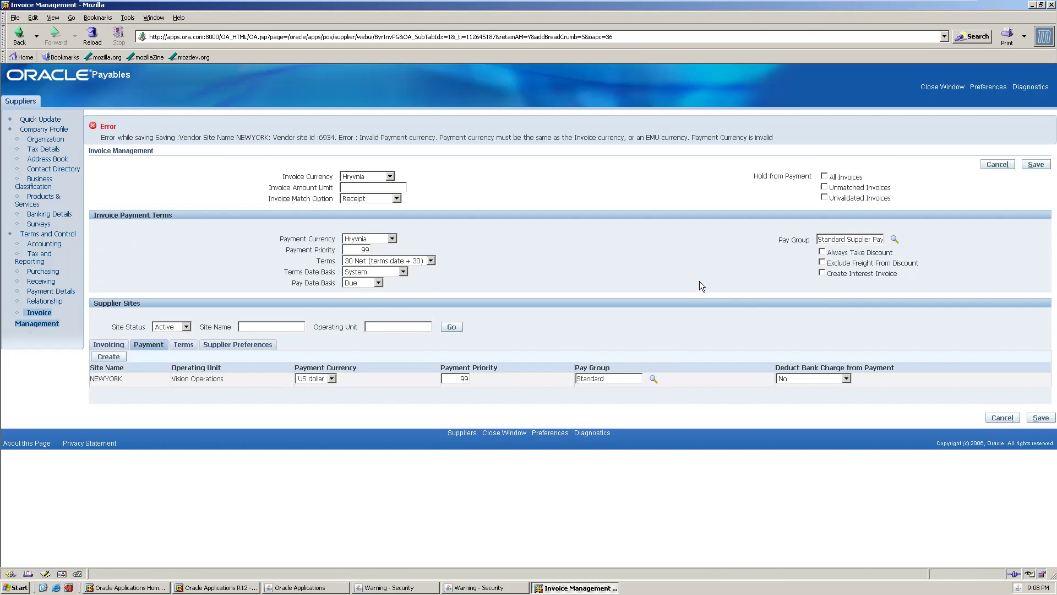
- Change the NEWYORK site's payment currency to UAE Dirham and save again
click(334, 378)
click(315, 403)
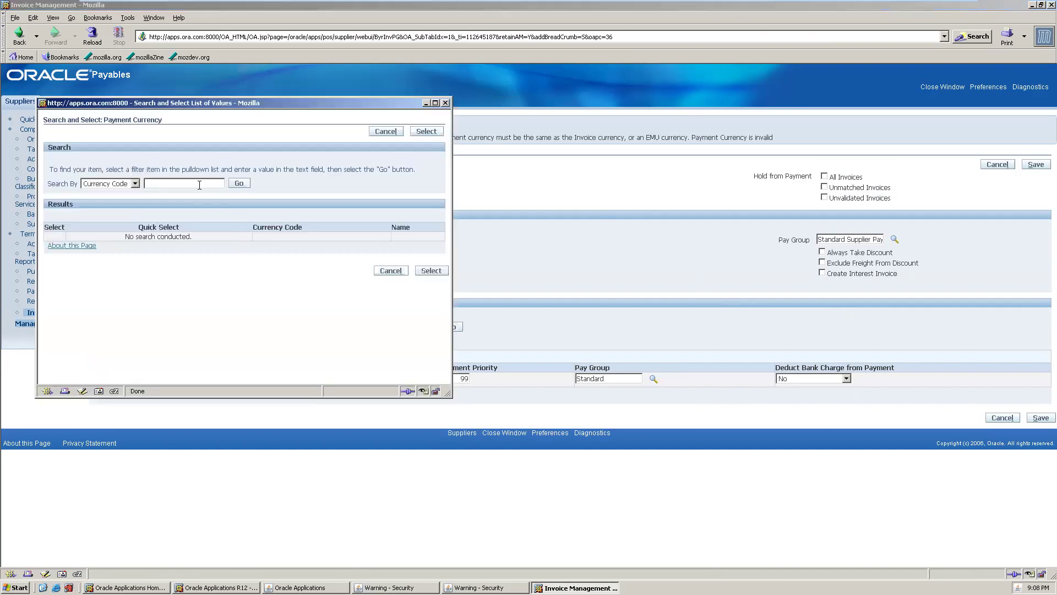
click(238, 185)
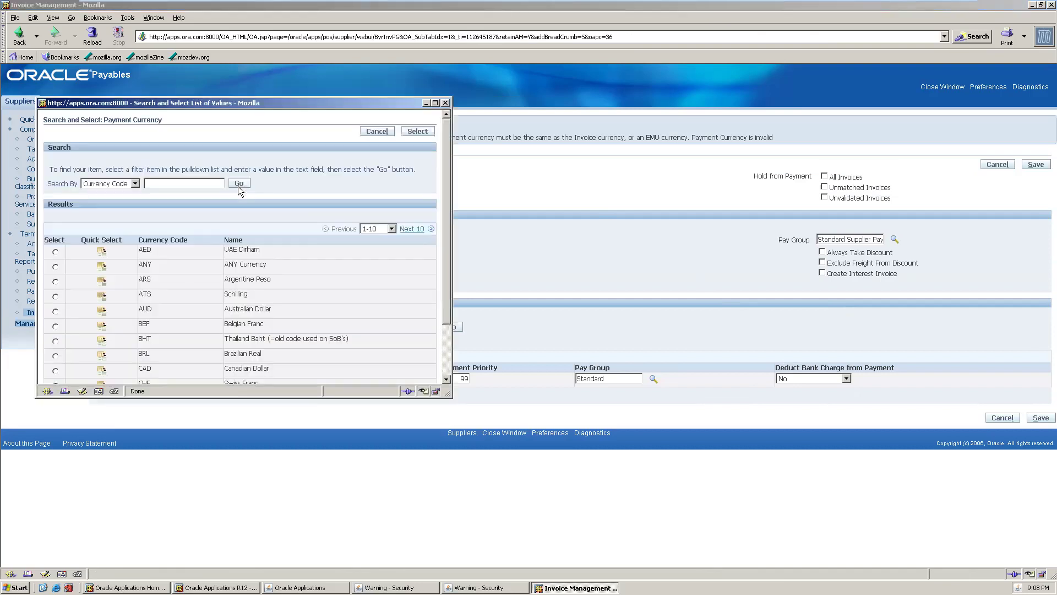
click(101, 251)
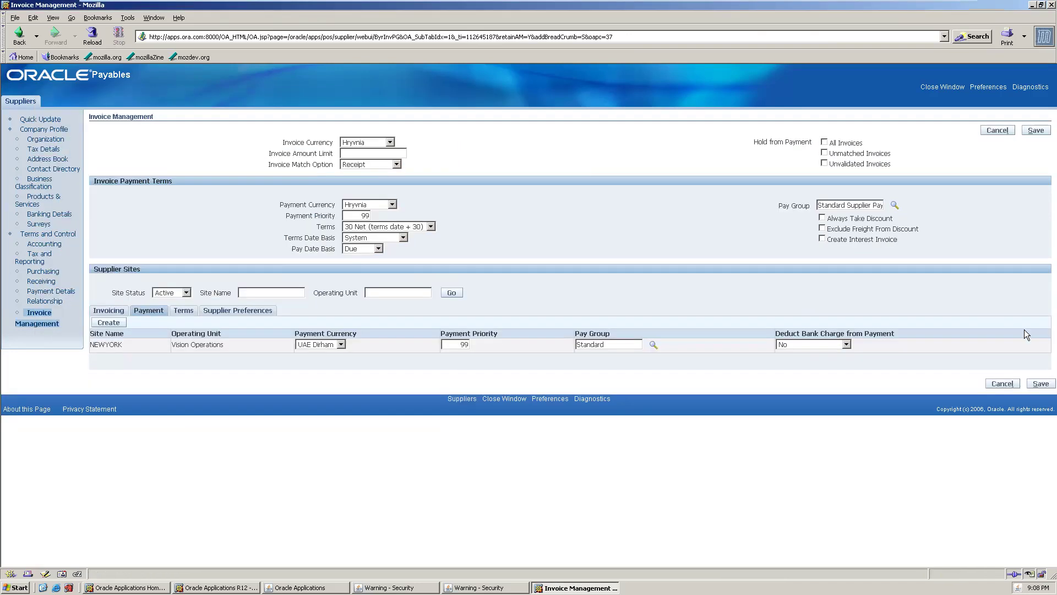
click(1040, 383)
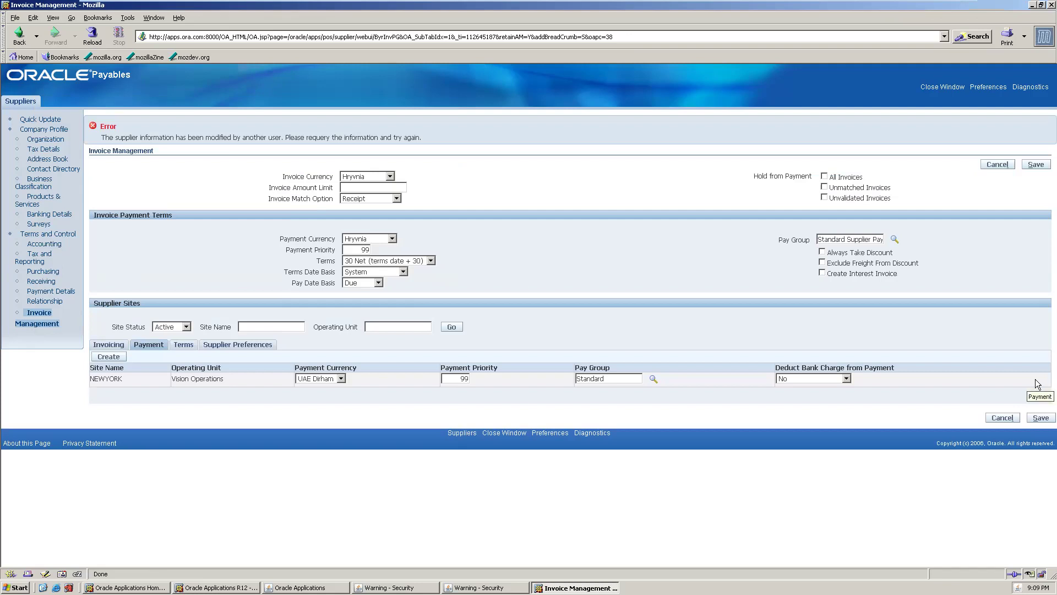
- Retry the save, go to the Quick Update page, and choose Close Window
click(1040, 417)
click(46, 139)
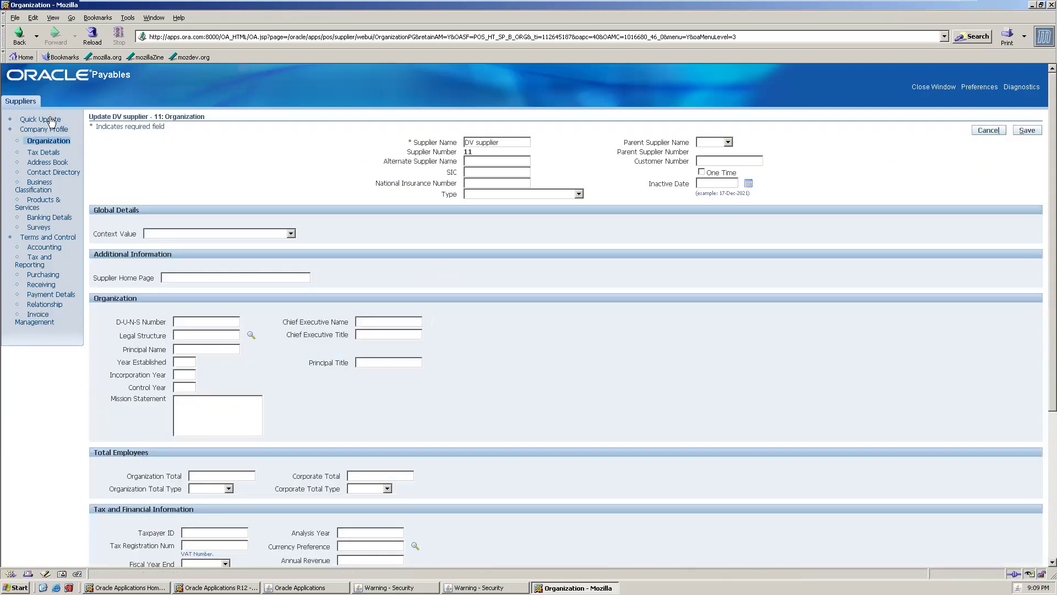
click(40, 119)
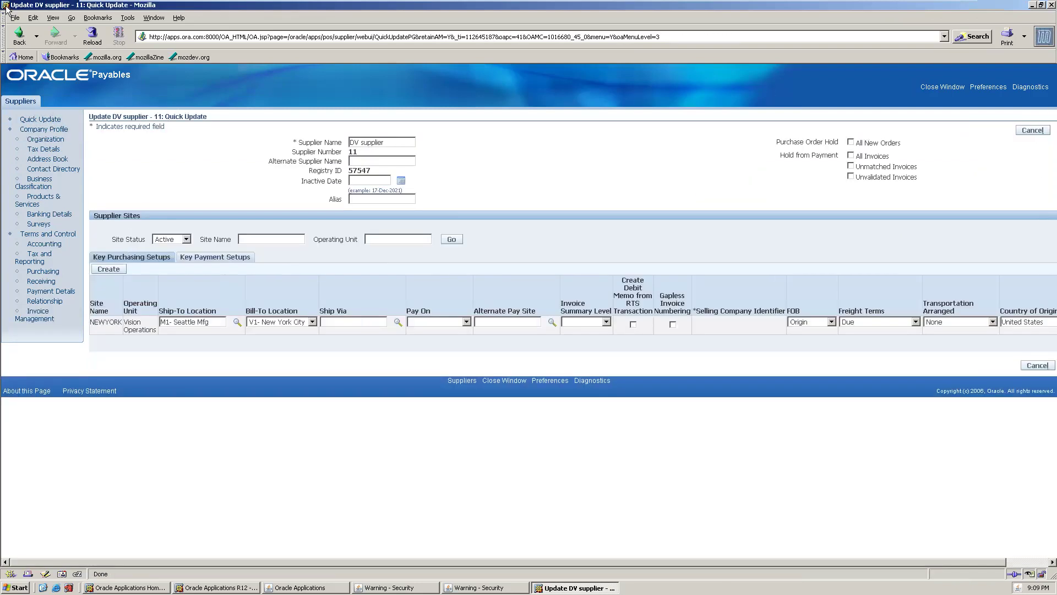
click(942, 87)
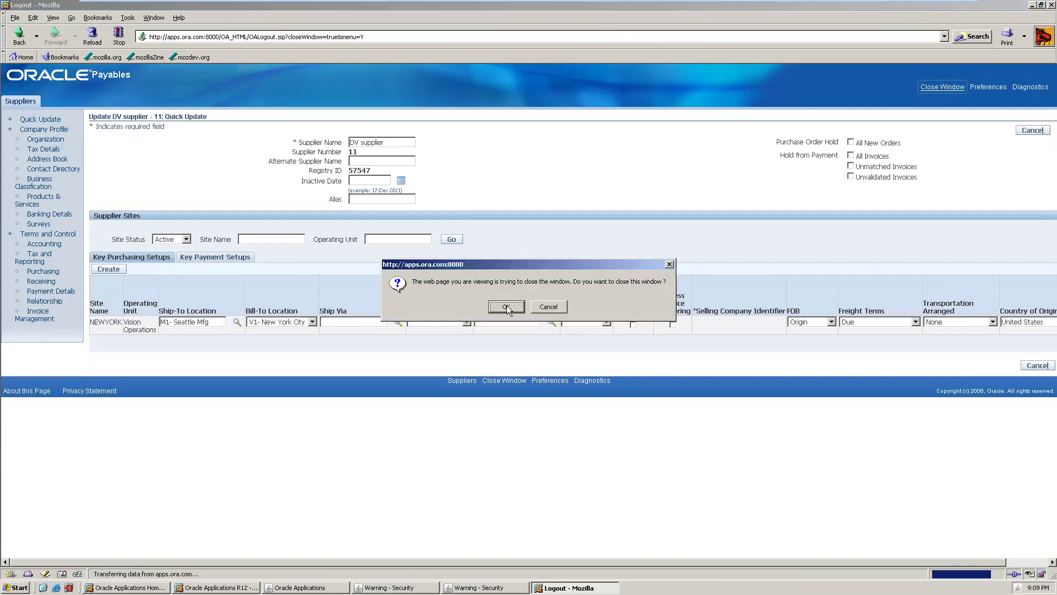
- Close the supplier window and start invoice batch 'DV qw' from Invoices > Entry > Invoice Batches
click(505, 307)
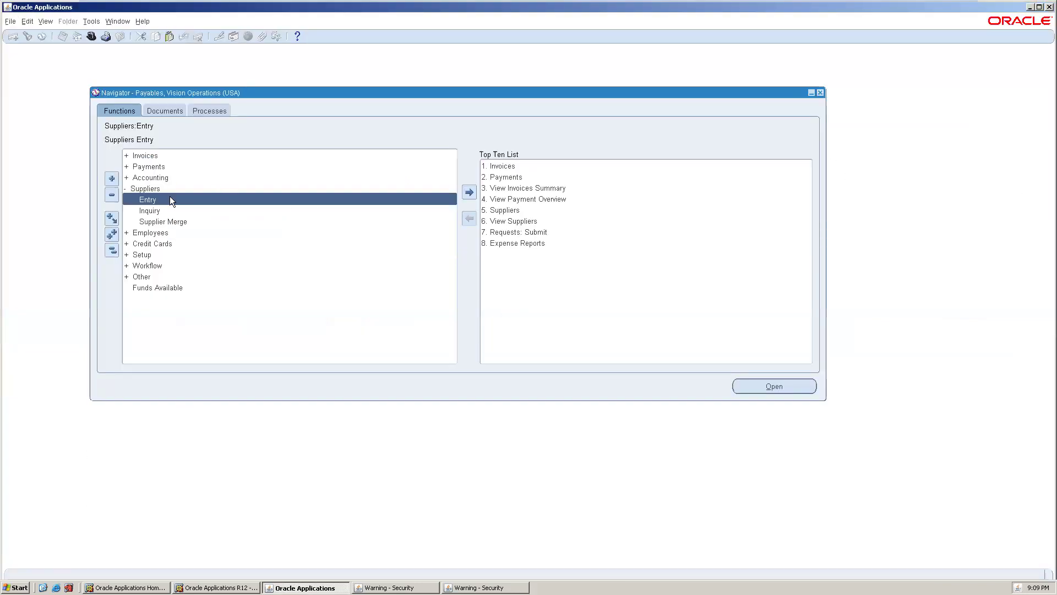
double_click(166, 157)
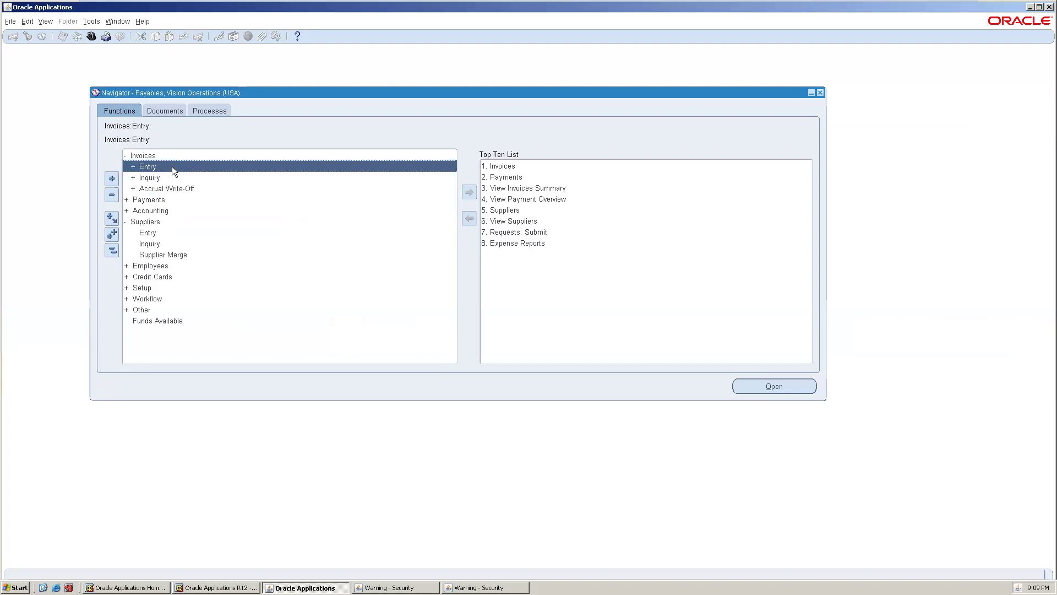
double_click(172, 167)
double_click(174, 177)
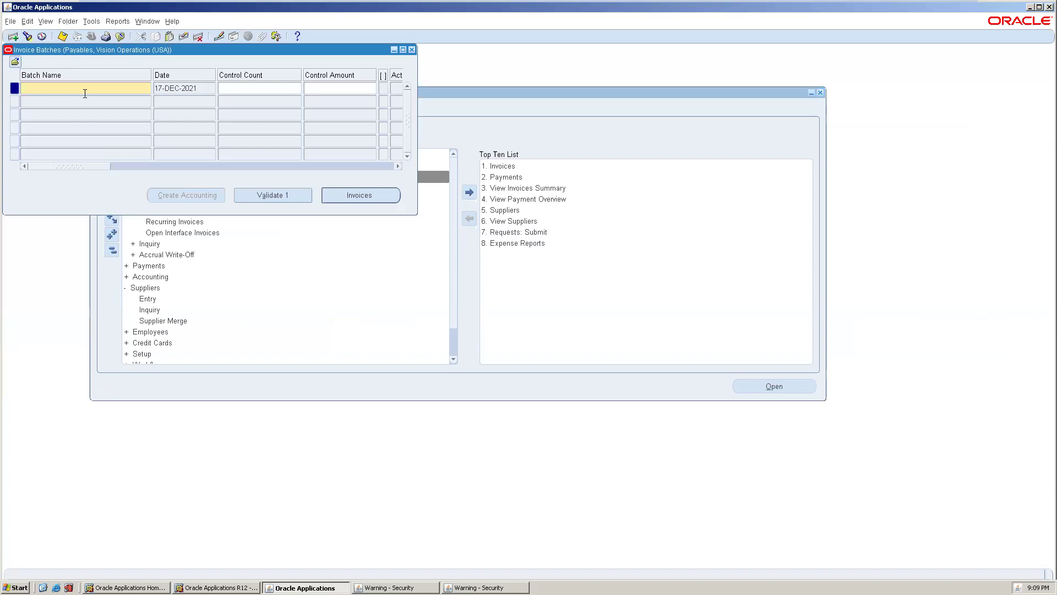
text(DV qw)
click(393, 197)
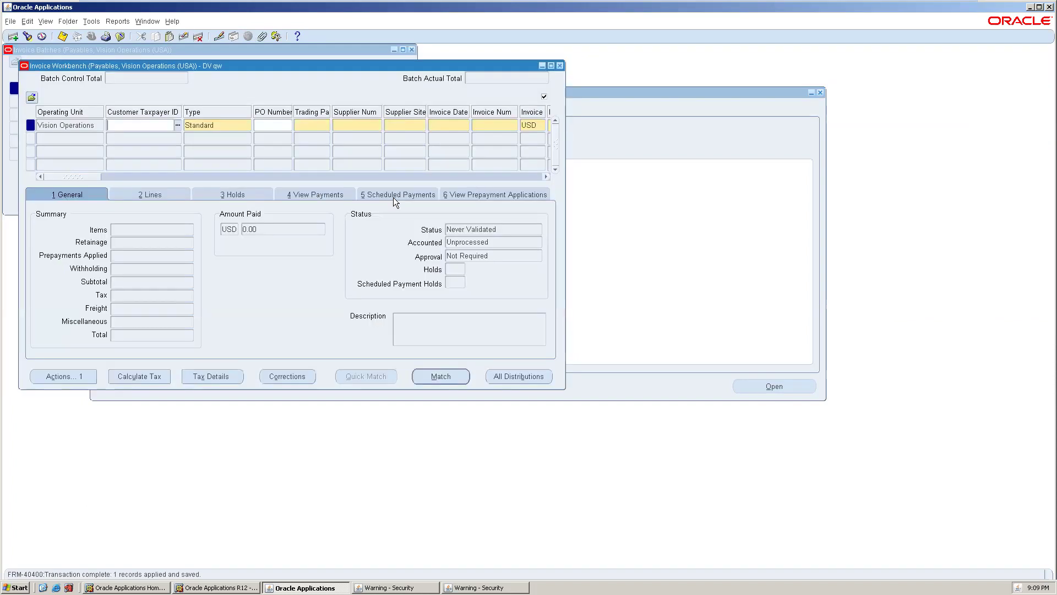
- Enter dv as the trading partner to fill in the DV supplier details
key(Tab)
key(Tab)
key(Tab)
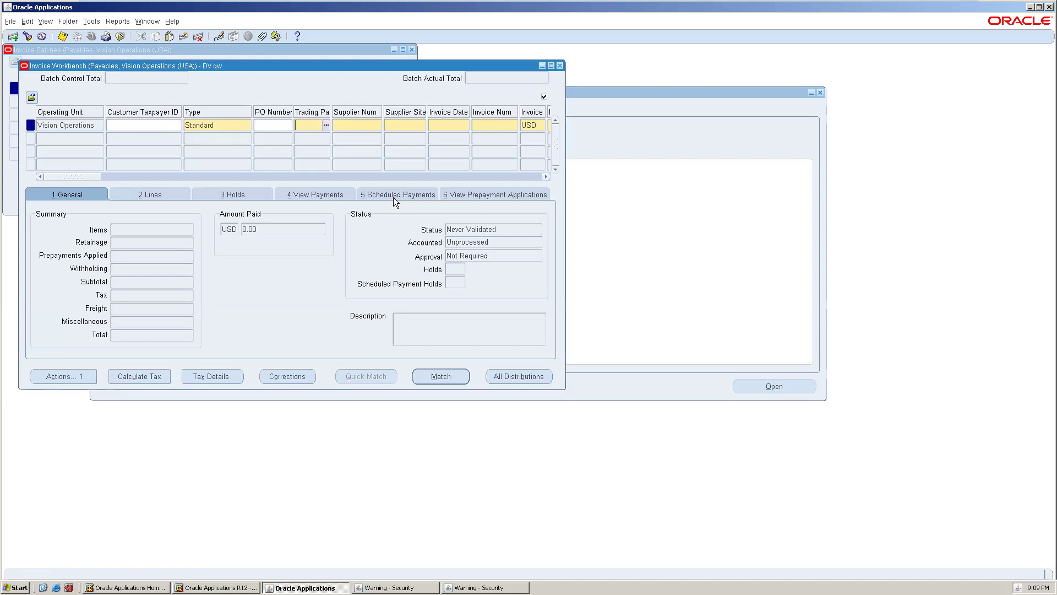
text(a)
key(Tab)
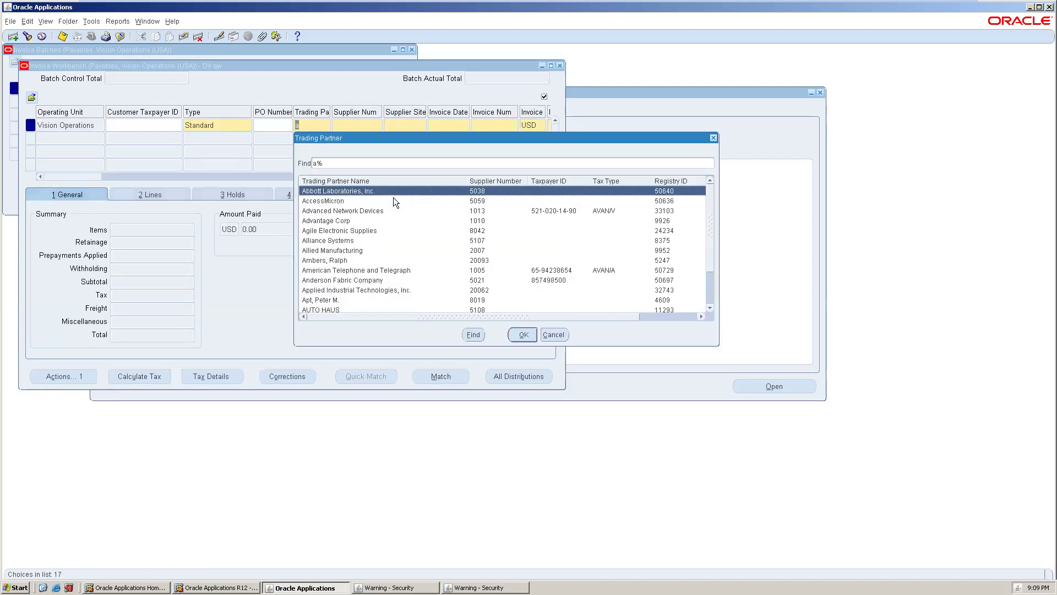
key(Down)
key(Down)
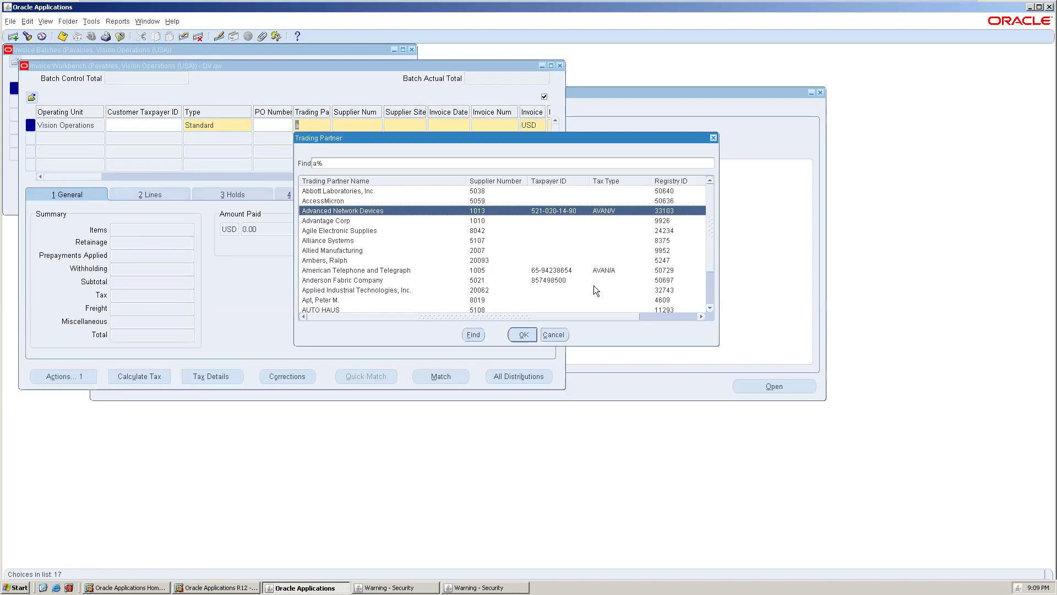
click(553, 334)
text(dv)
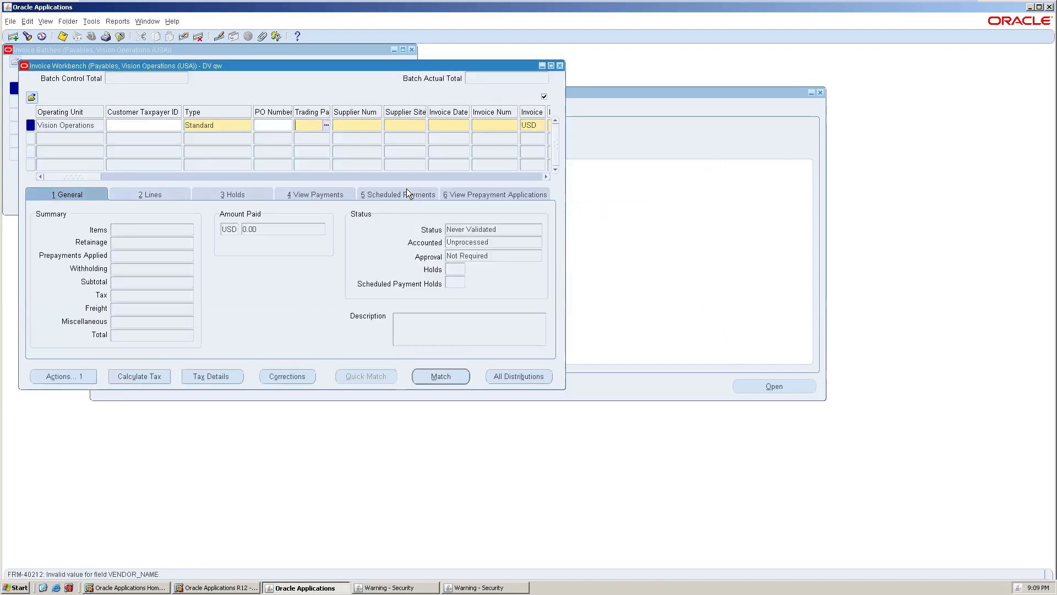
key(Tab)
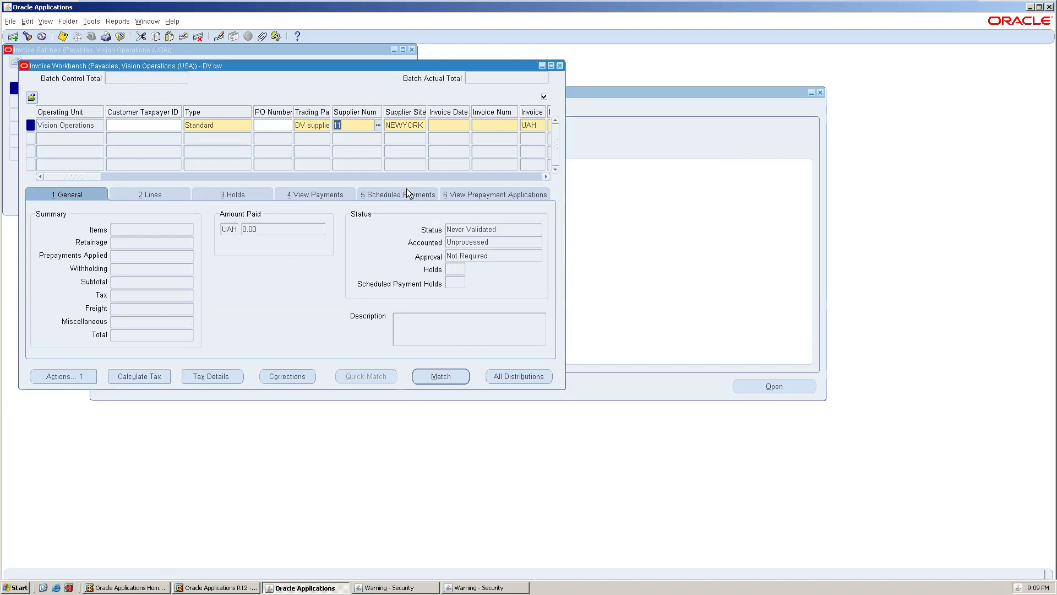
key(Tab)
- Set the invoice date to 01-DEC-2012 and accept the old-date caution
key(Tab)
text(1-12-12)
key(Tab)
text(01D)
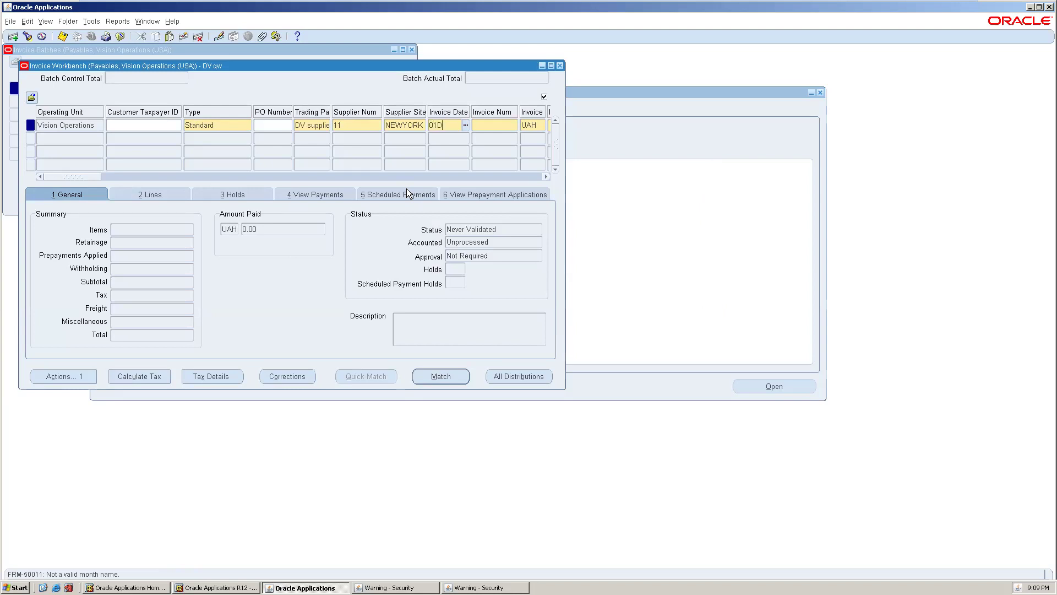
text(EC12)
key(Tab)
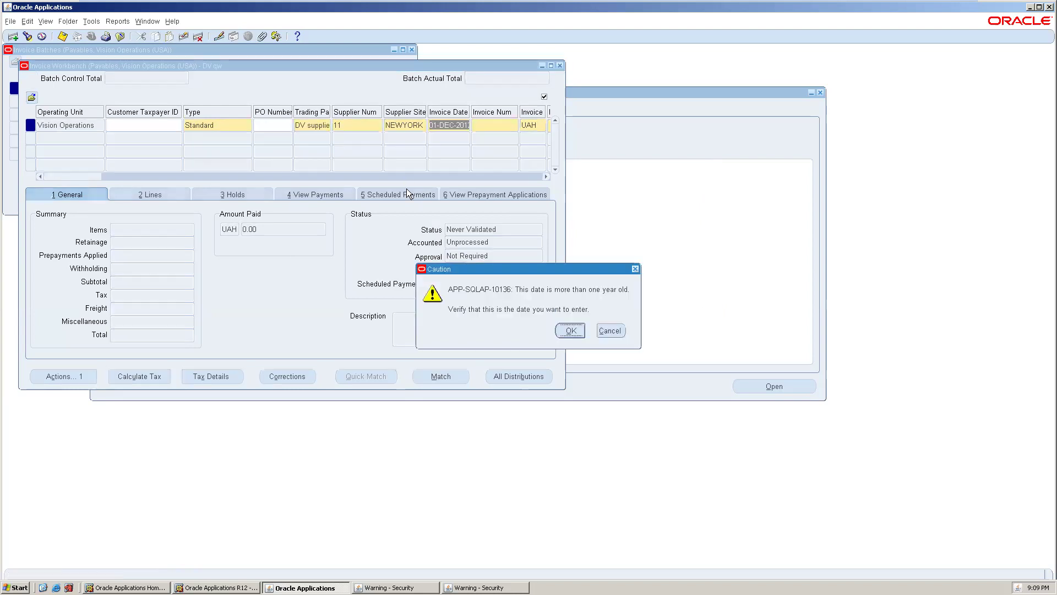
key(Return)
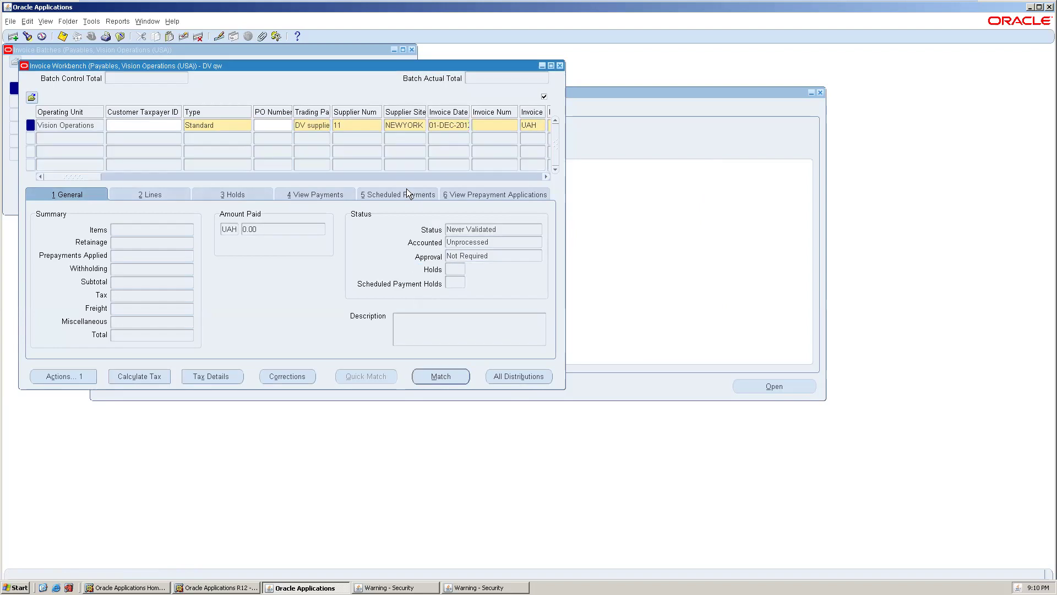
- Enter invoice number GH123, amount 10,000 and exchange rate 11
text(GH123)
key(Tab)
key(Tab)
text(10,000)
key(Tab)
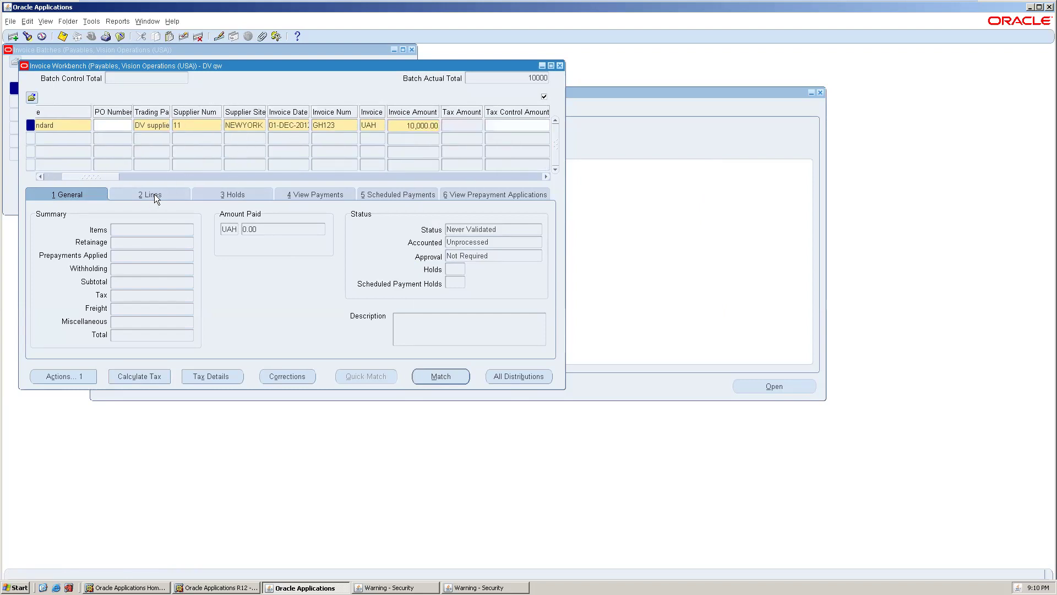
key(Tab)
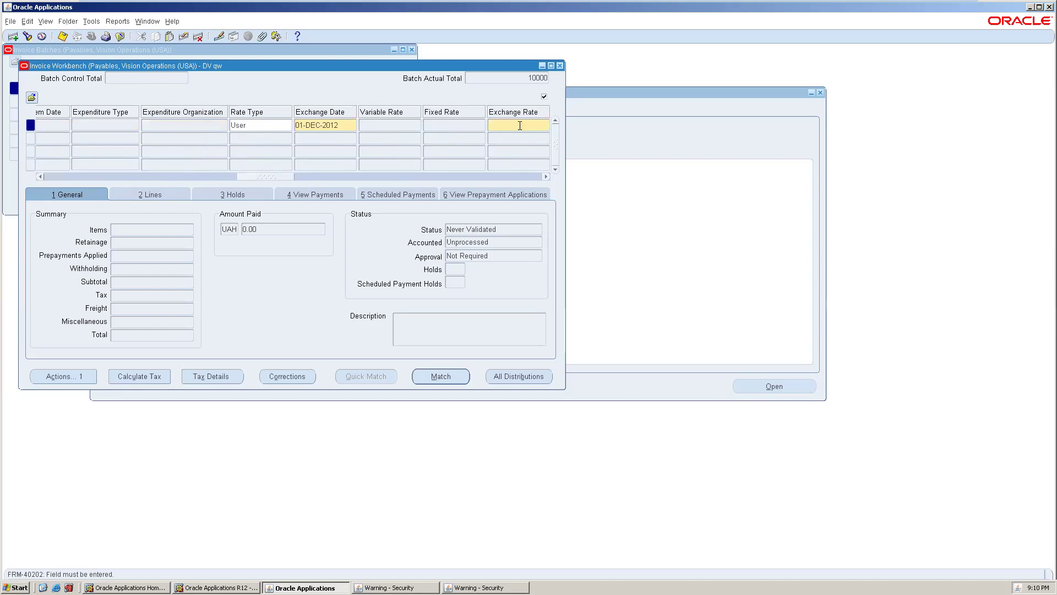
key(Tab)
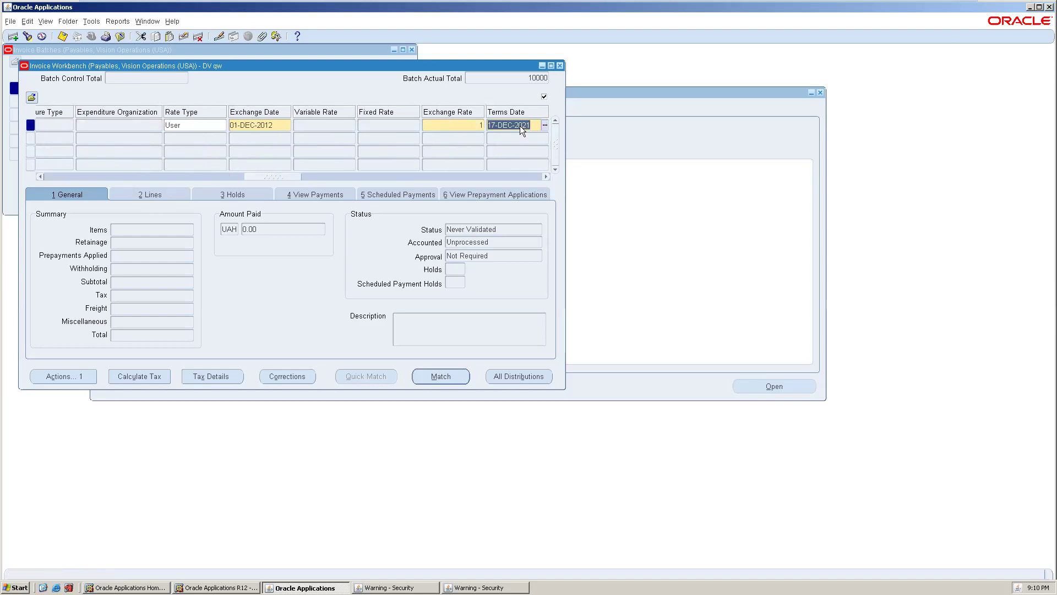
key(Tab)
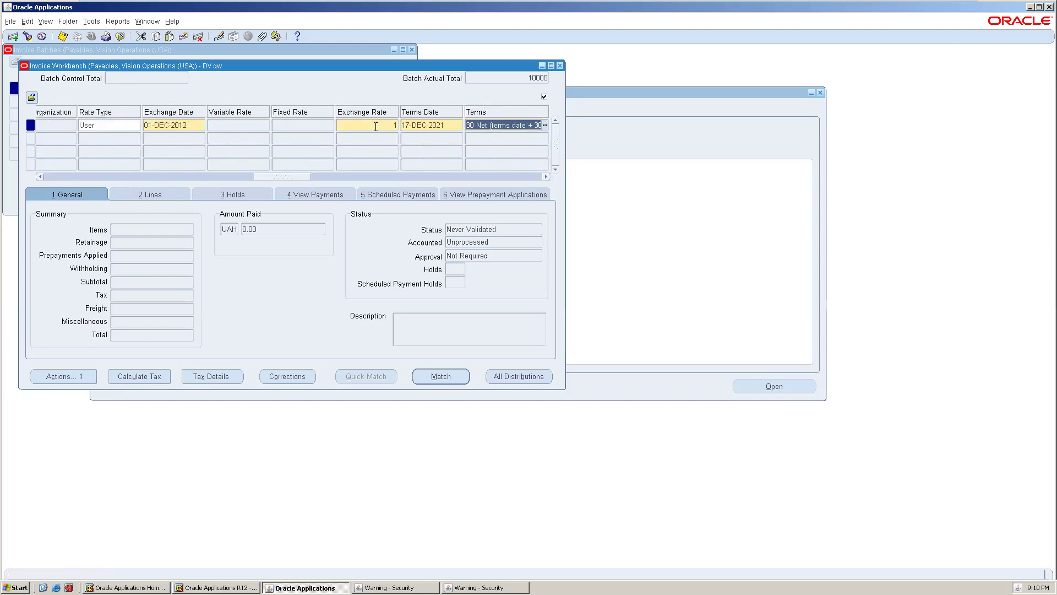
click(377, 127)
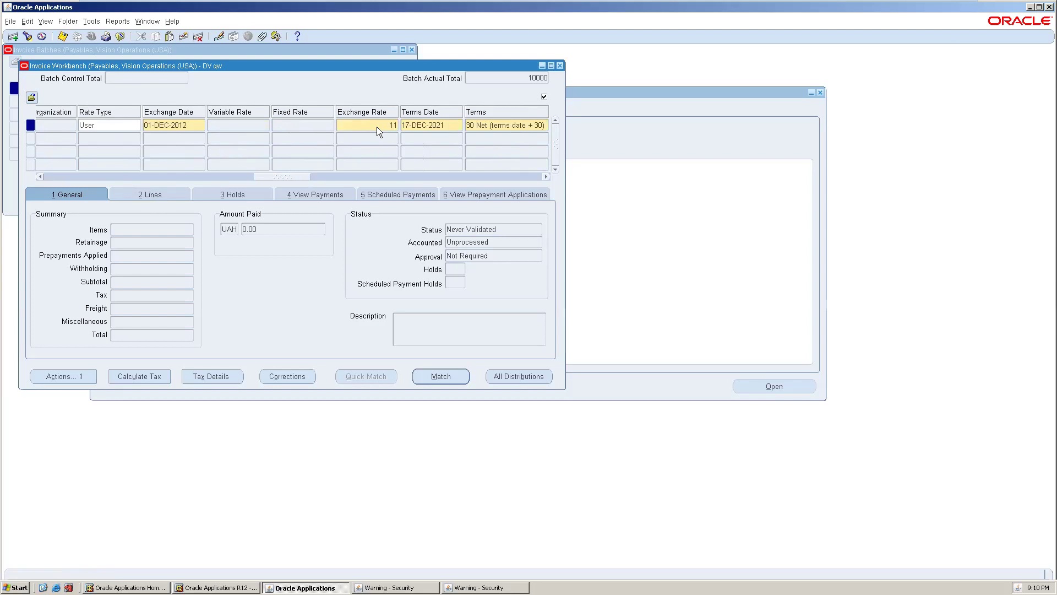
key(Tab)
click(128, 193)
- Correct the first item line amount to 10,000.00
click(124, 256)
text(1,000)
key(Tab)
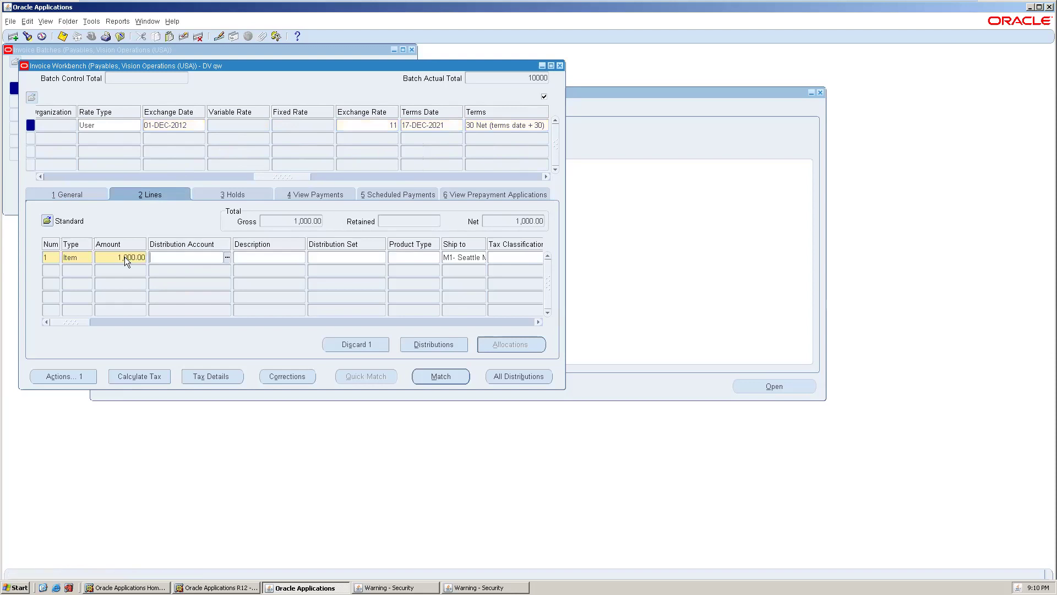
drag(183, 177, 91, 177)
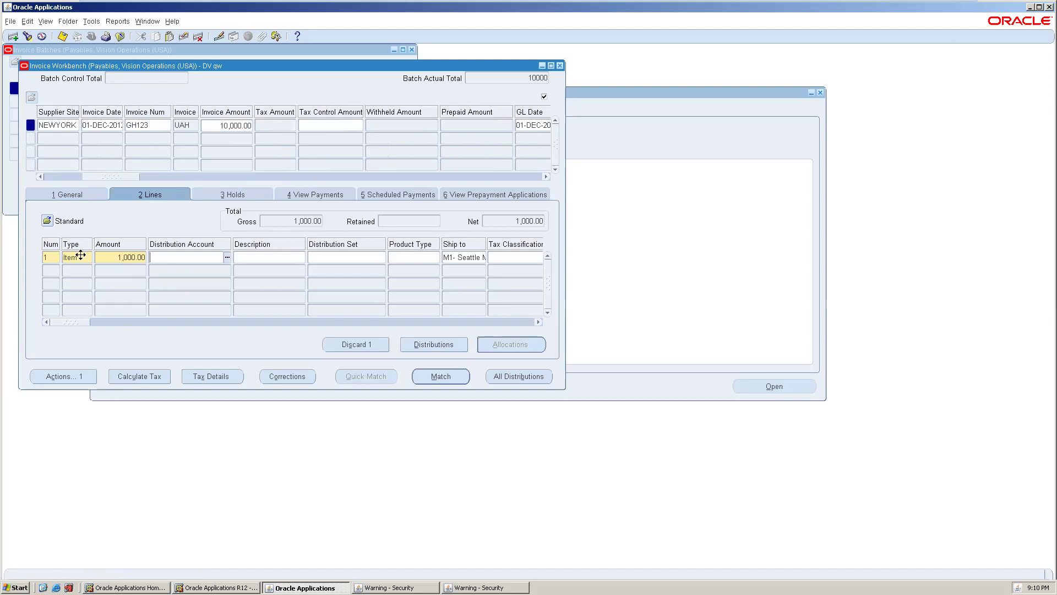
click(133, 256)
click(133, 257)
text(0)
click(213, 263)
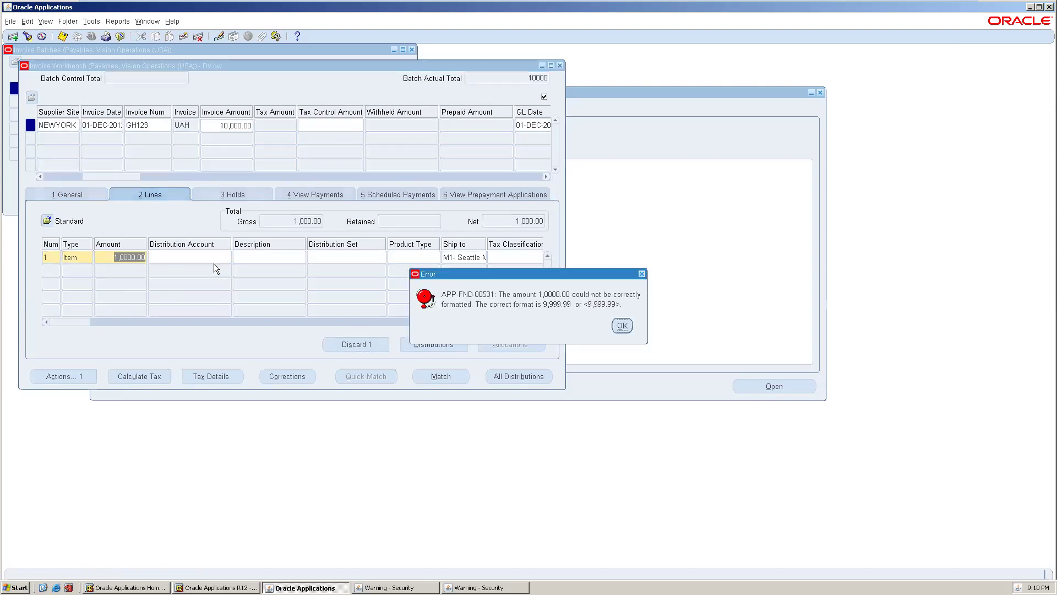
click(621, 326)
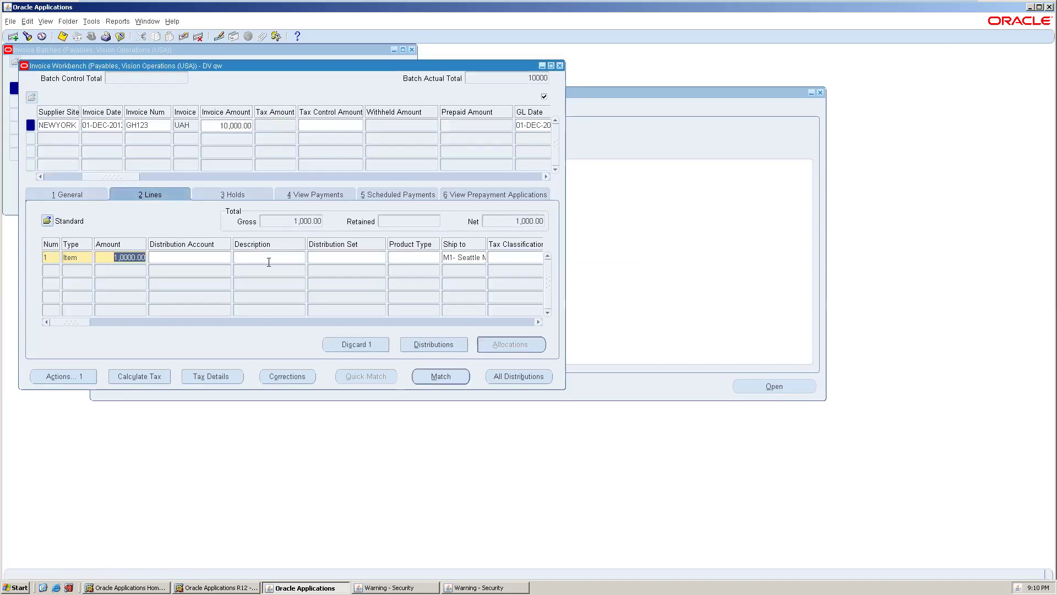
text(10000)
key(Tab)
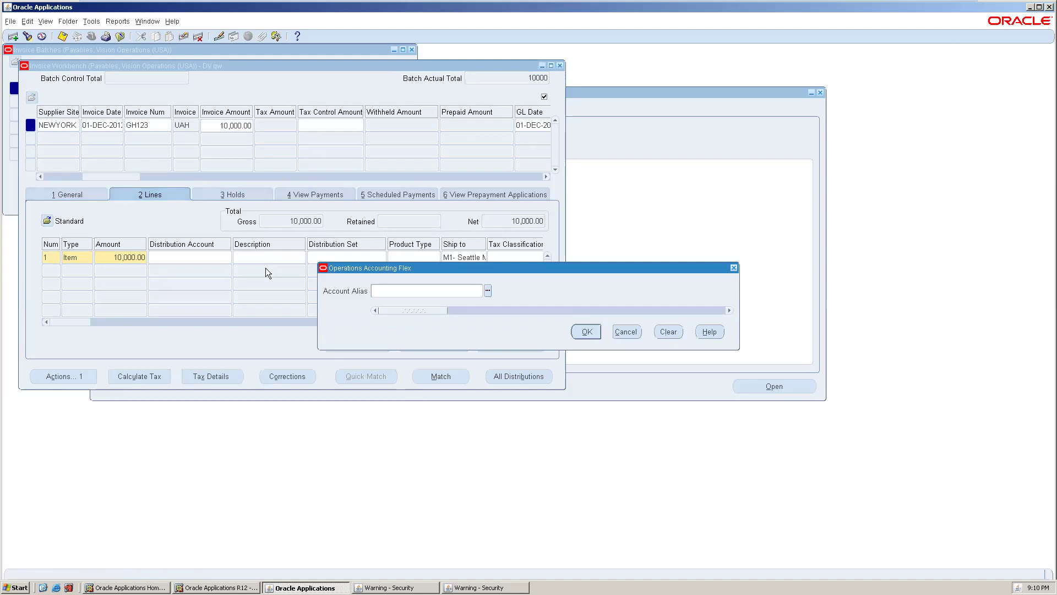
text(dw)
key(Tab)
text(000)
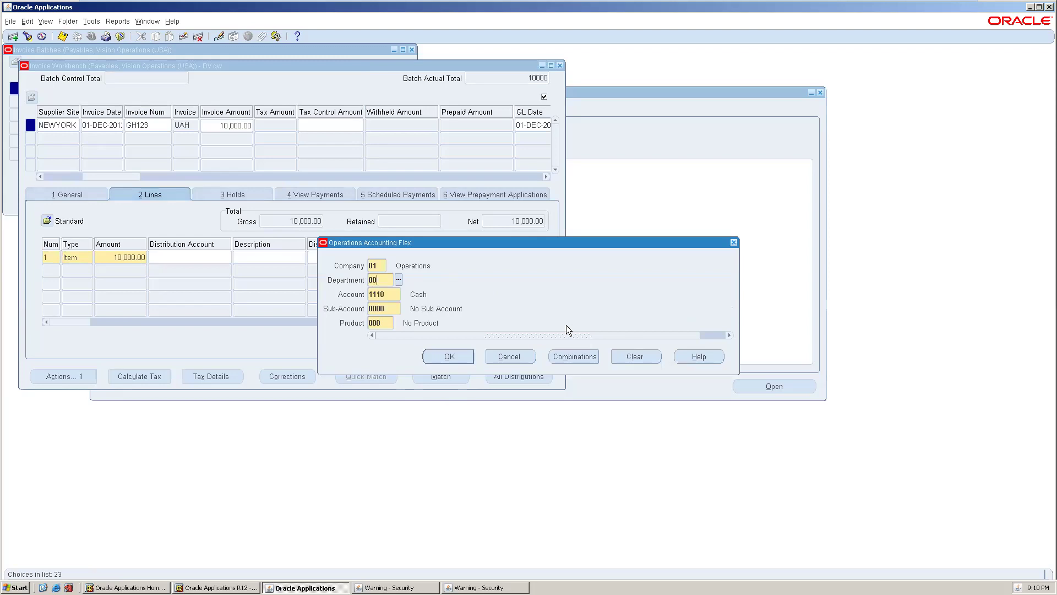
key(Tab)
key(Return)
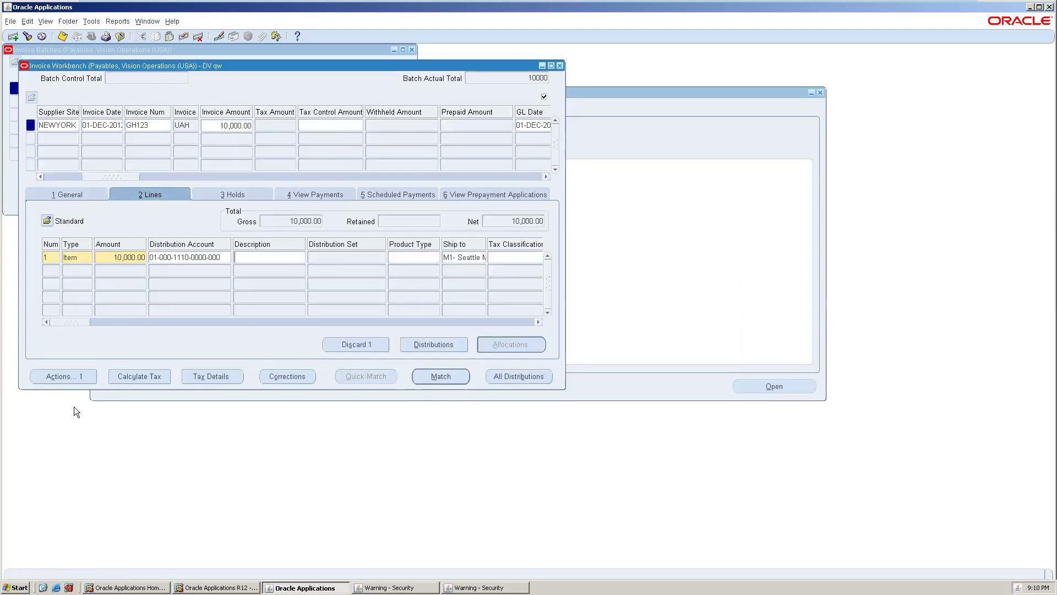
key(ctrl+s)
- Validate invoice GH123 through the Actions window
click(77, 375)
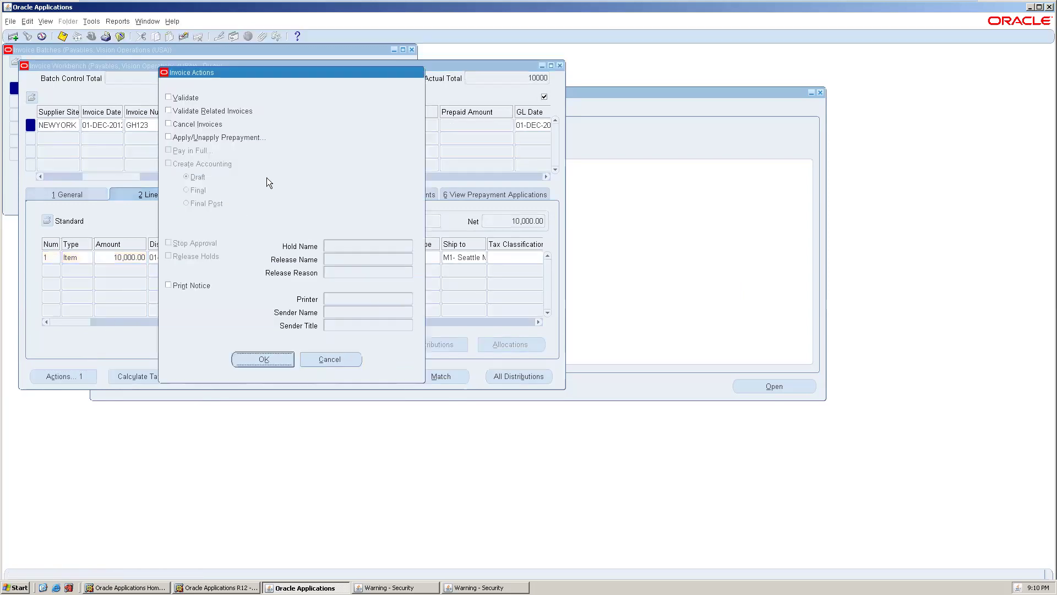
click(197, 99)
click(264, 358)
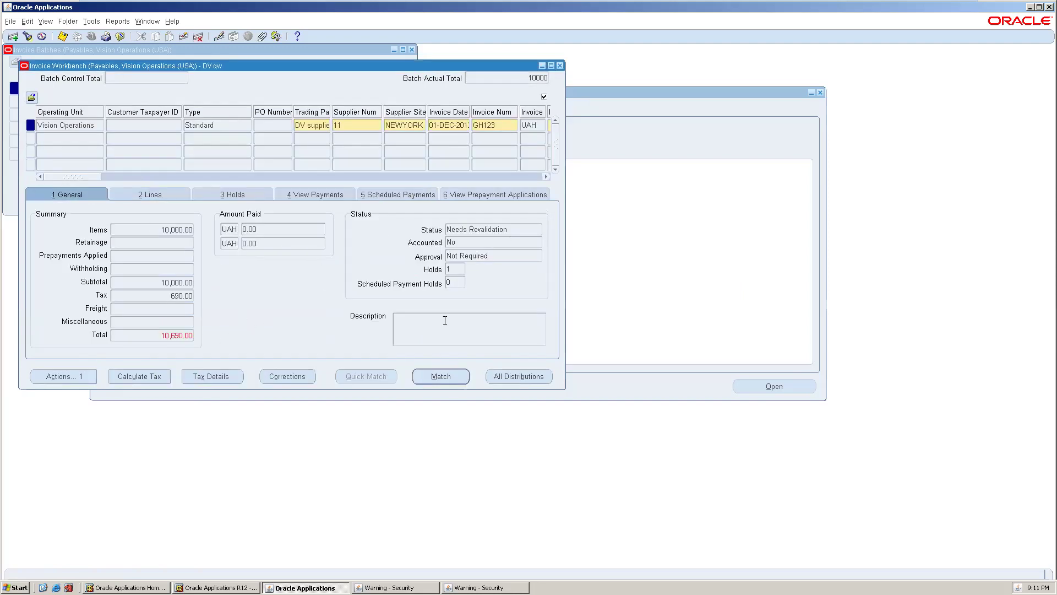
- Raise the invoice amount to 10,690 to cover the 690 tax and save
drag(88, 179, 120, 178)
click(342, 126)
text(10690)
key(ctrl+s)
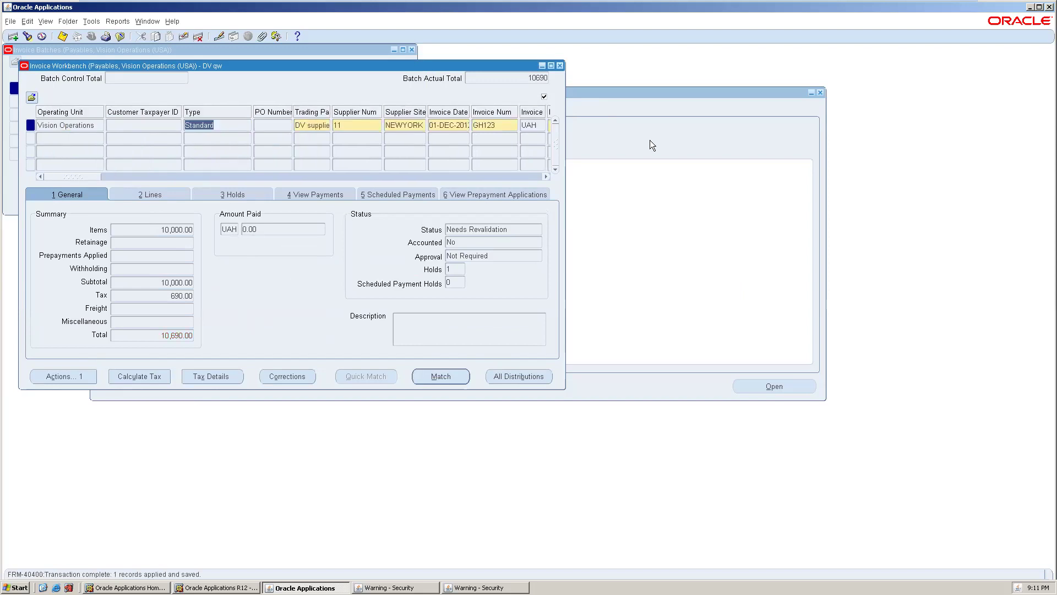
click(158, 195)
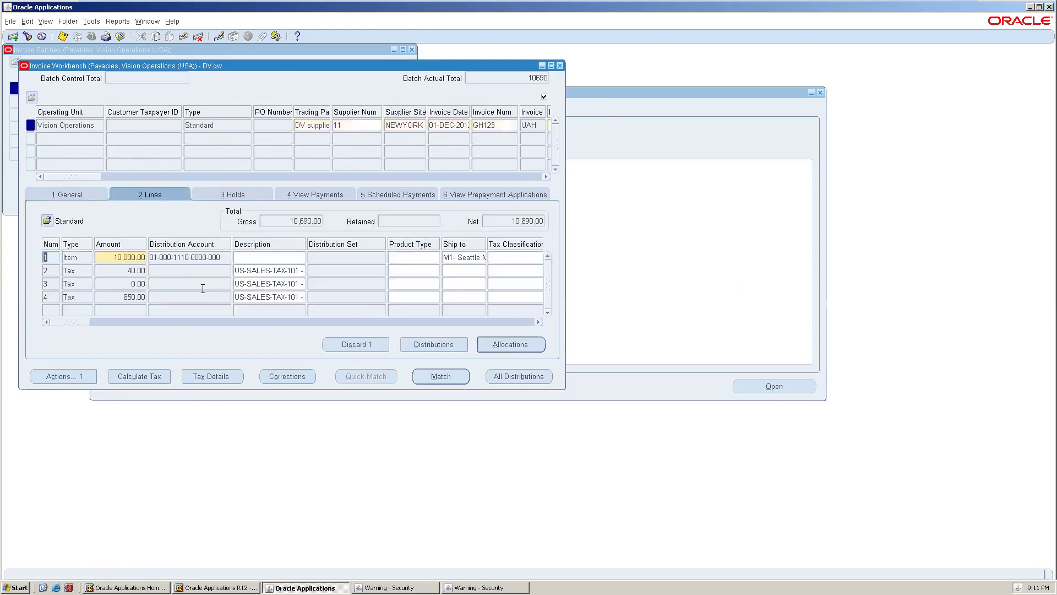
- Run Validate again from the General tab so GH123 shows Validated with 0 holds
click(78, 193)
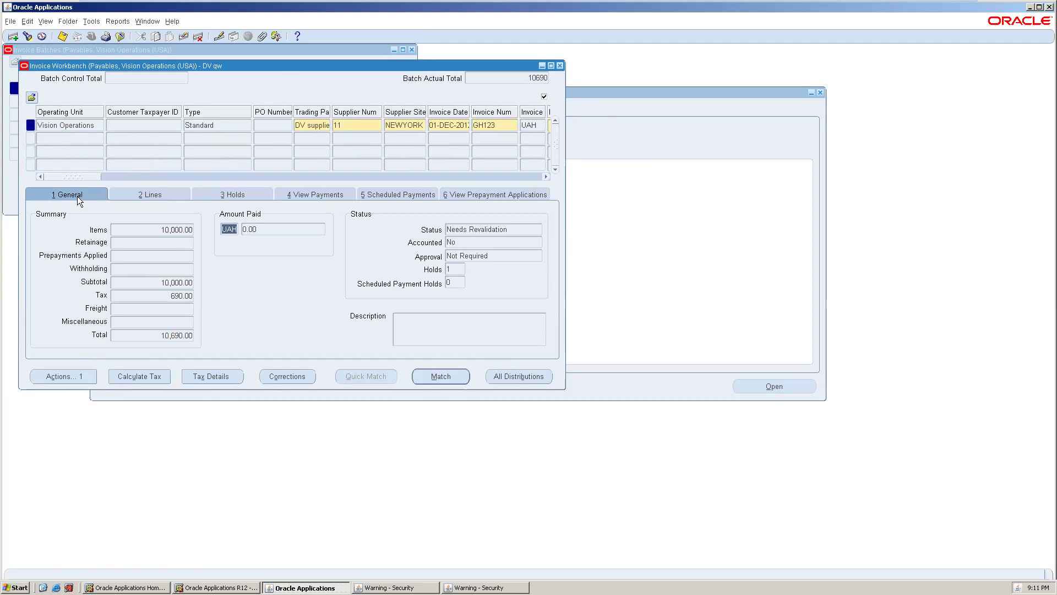
click(55, 371)
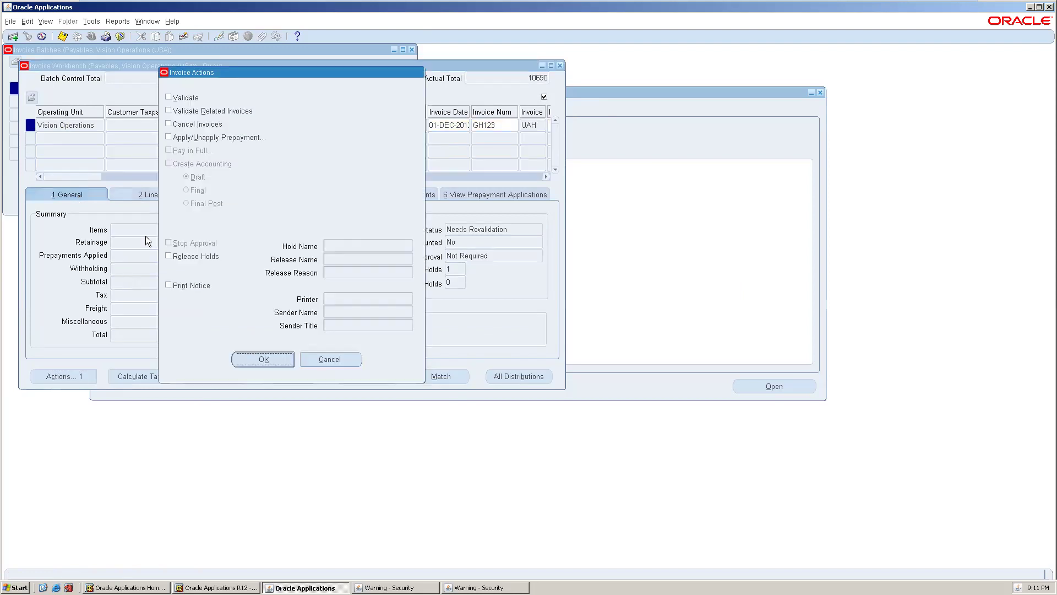
click(185, 102)
click(254, 361)
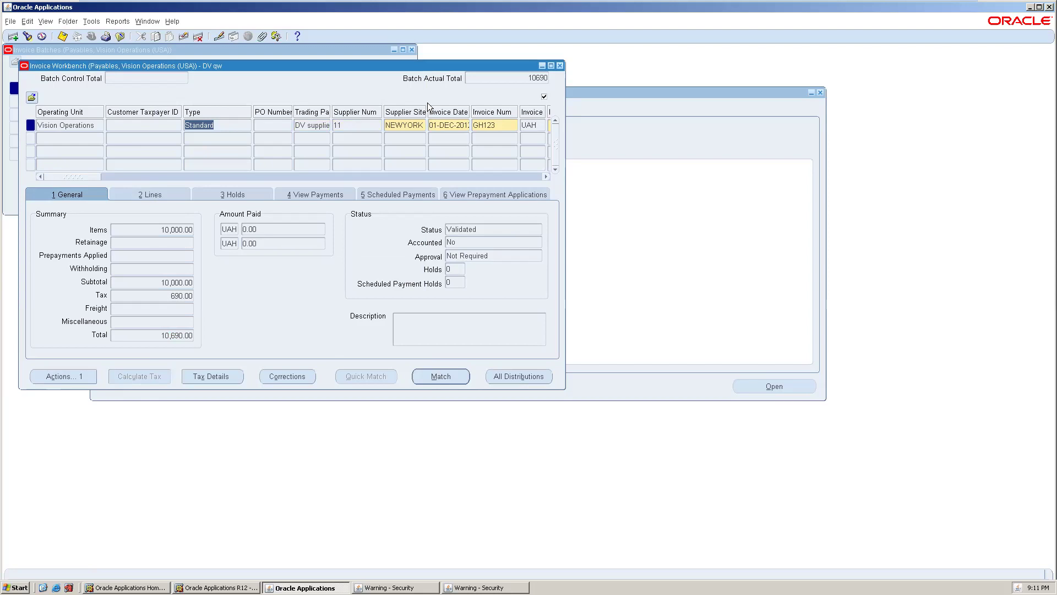
- Close the Invoice Workbench and Invoice Batches windows and open a blank SR Travel Expense Reports form
click(559, 64)
click(412, 50)
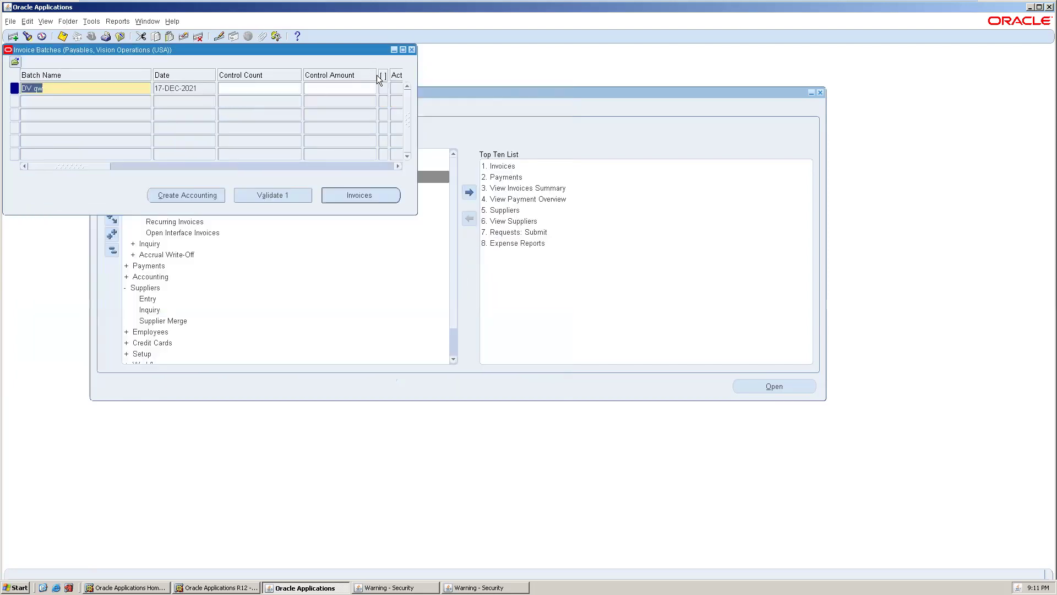
click(164, 211)
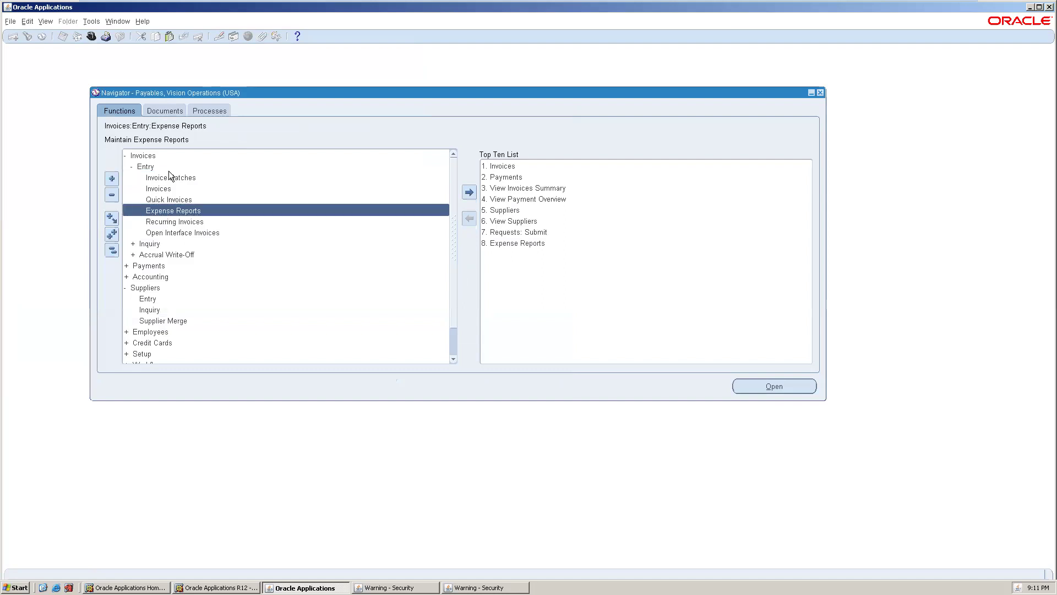
click(176, 219)
click(180, 210)
double_click(180, 211)
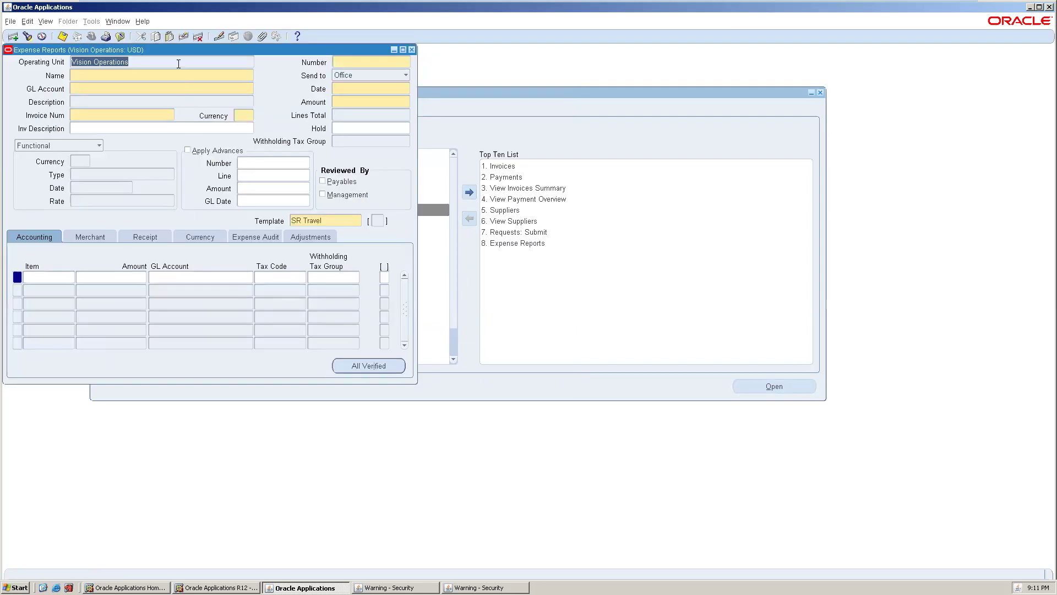
drag(177, 51, 322, 82)
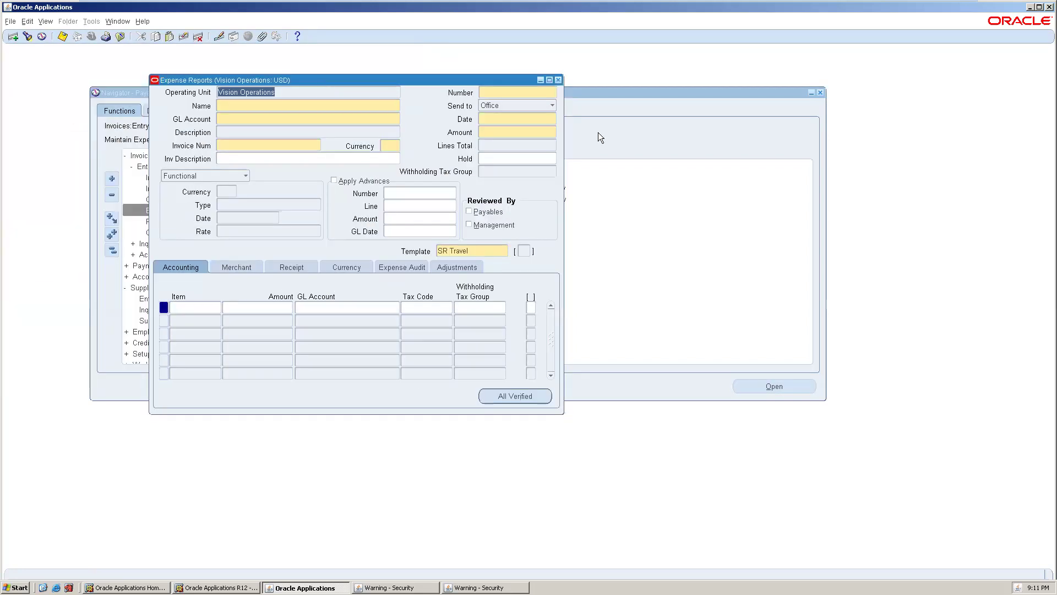
click(518, 91)
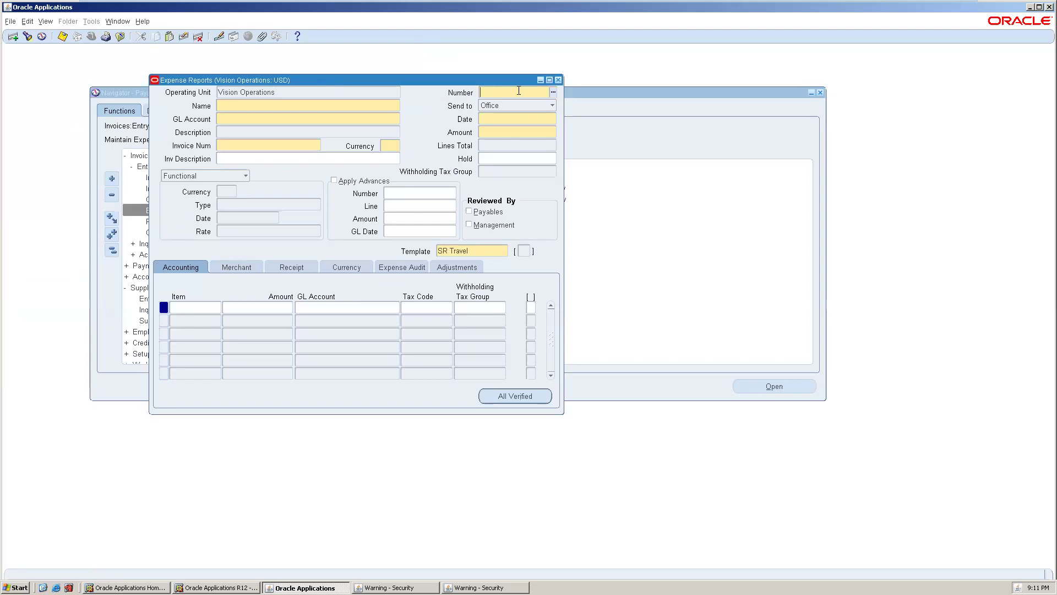
- Pick the employee and enter report date 10-DEC-2012 with amount 100,000.00
click(553, 93)
text(%)
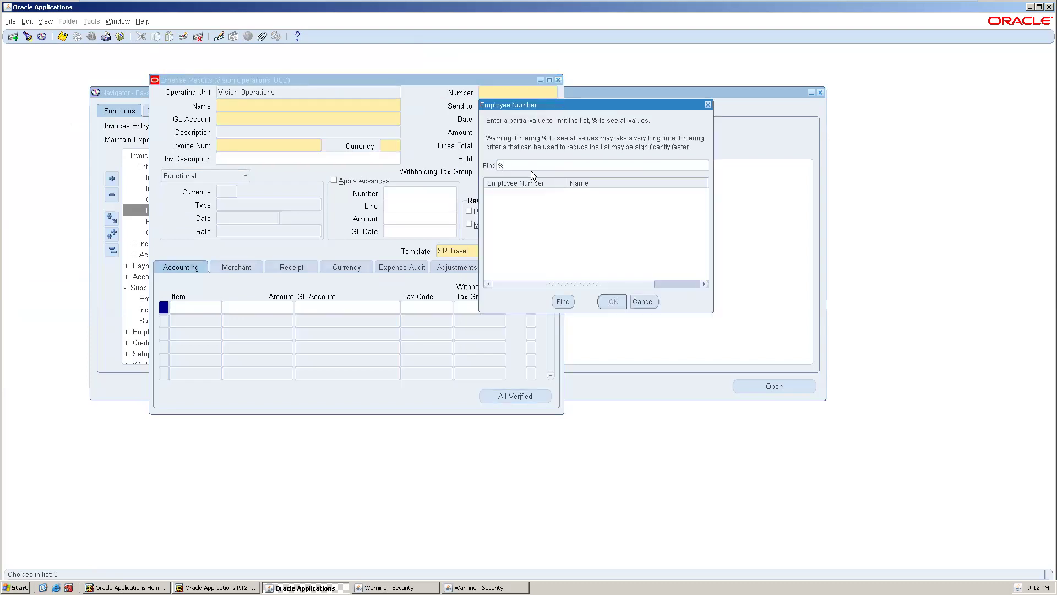
double_click(553, 211)
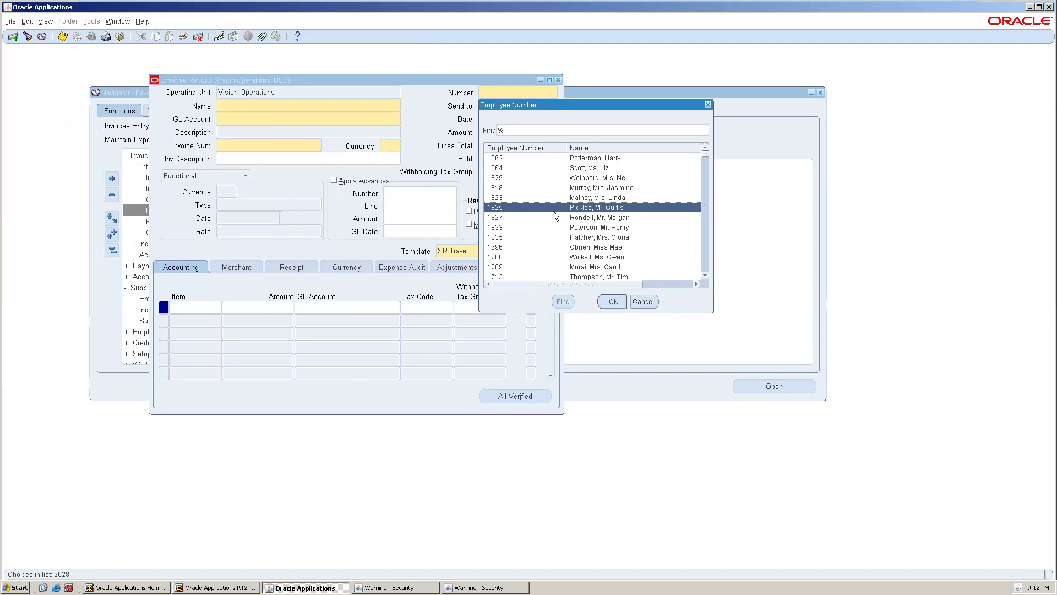
click(525, 121)
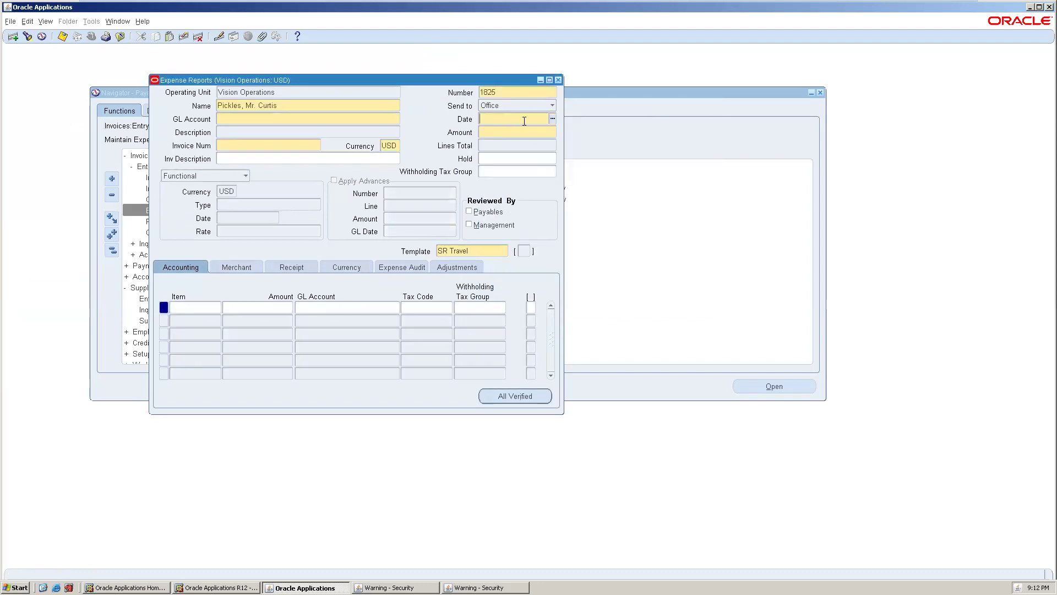
text(10-DEC-)
text(2012)
key(Tab)
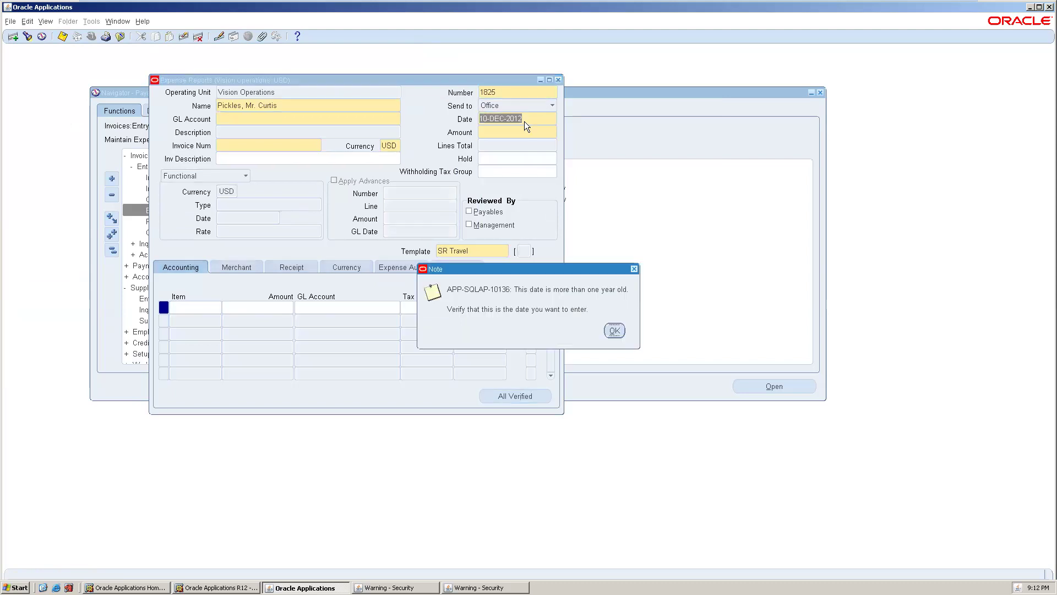
key(Return)
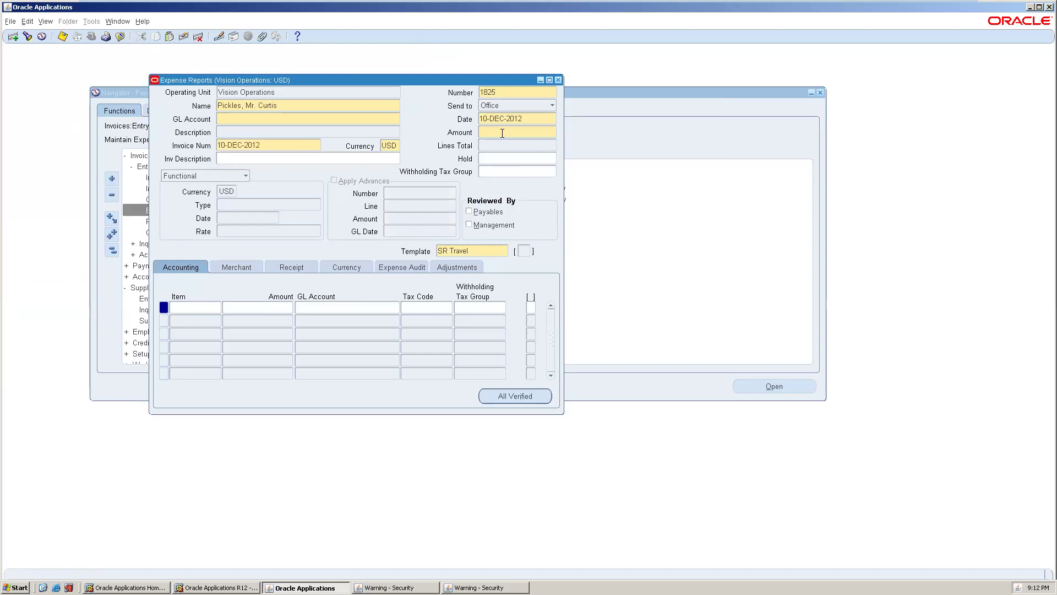
text(100,000)
key(Tab)
click(341, 116)
click(396, 118)
text(cdsdd)
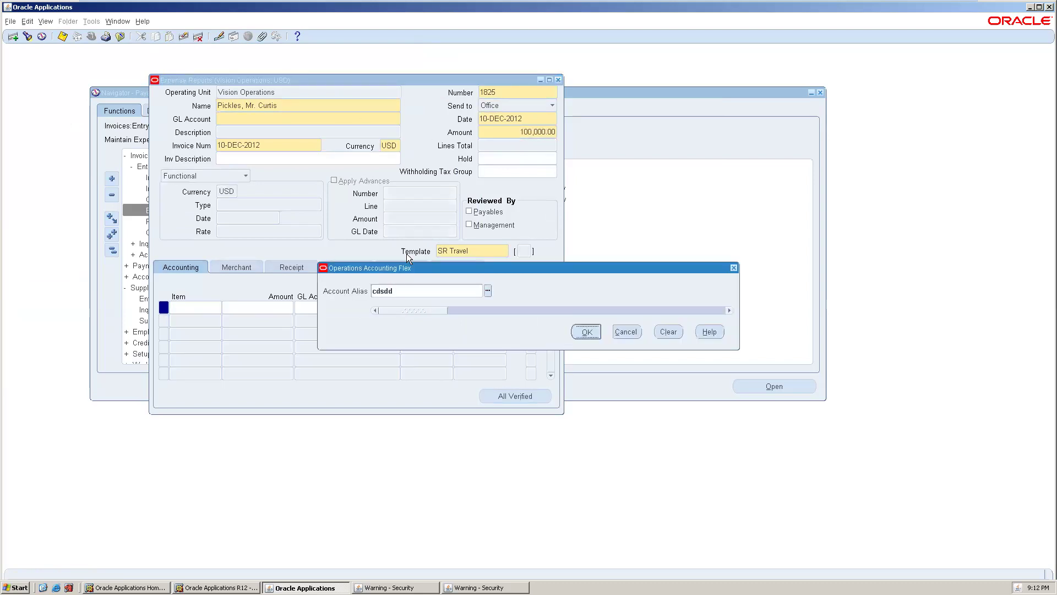
key(Tab)
double_click(265, 202)
click(185, 307)
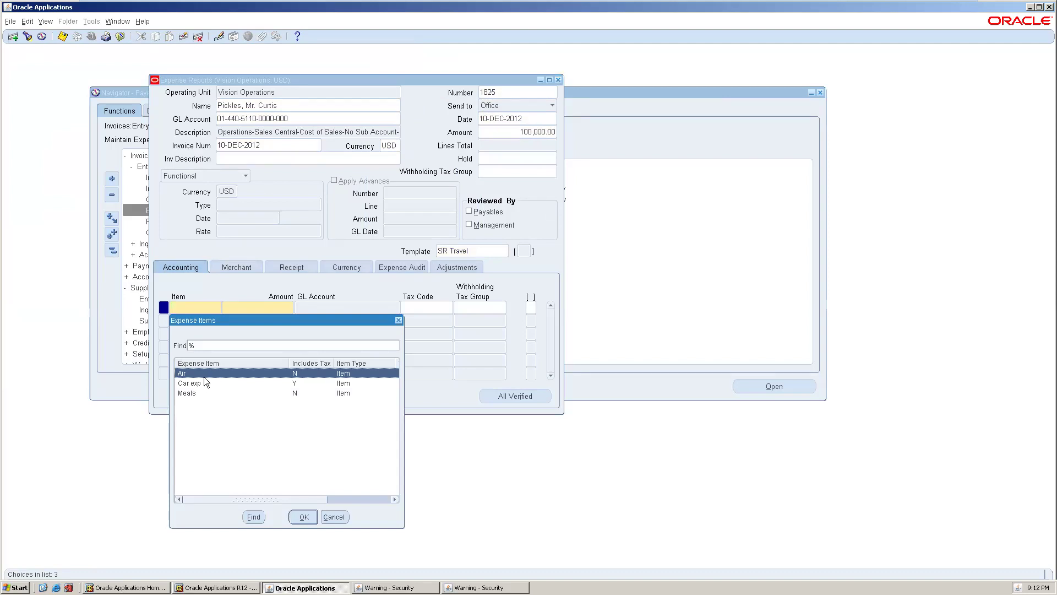
double_click(203, 375)
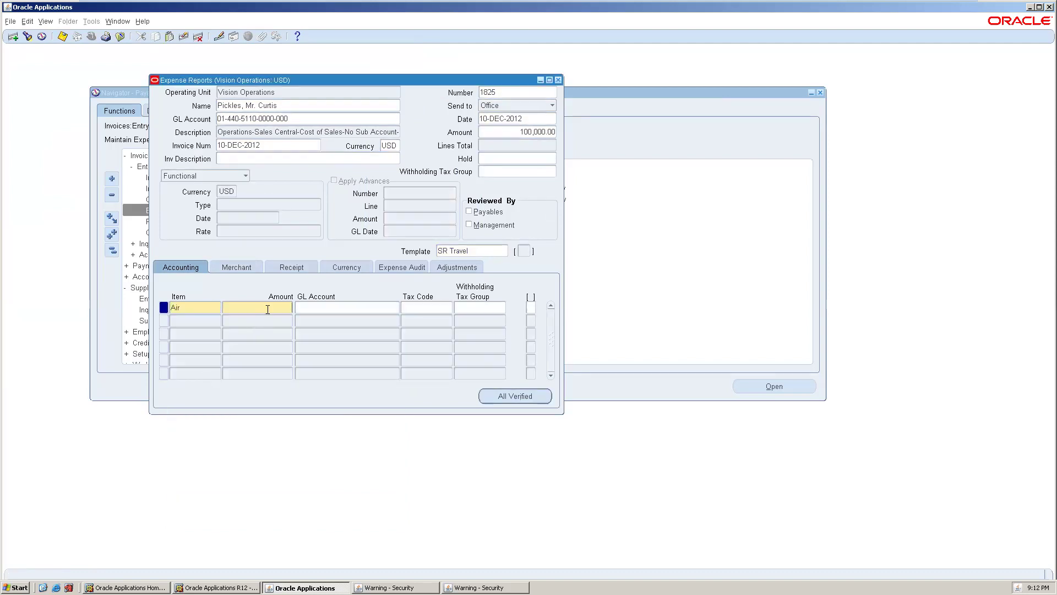
click(267, 309)
text(2000)
key(Tab)
click(595, 335)
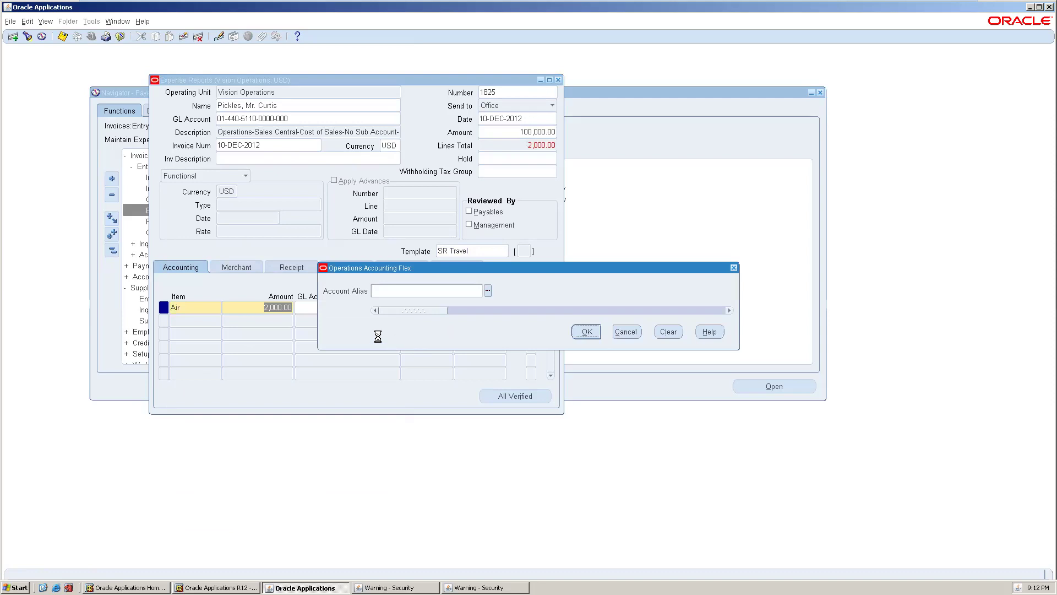
click(447, 356)
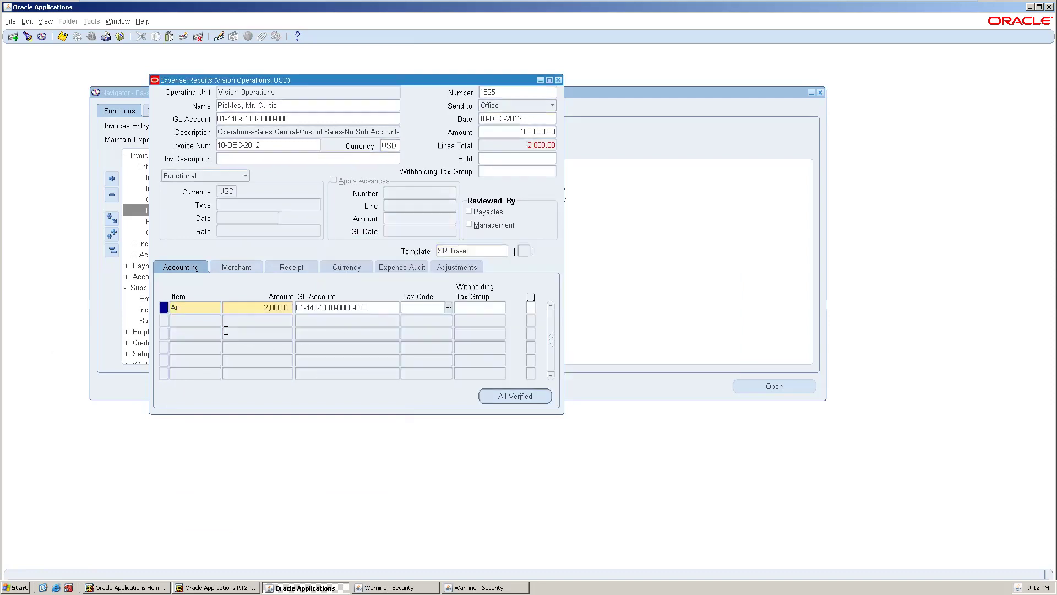
click(202, 322)
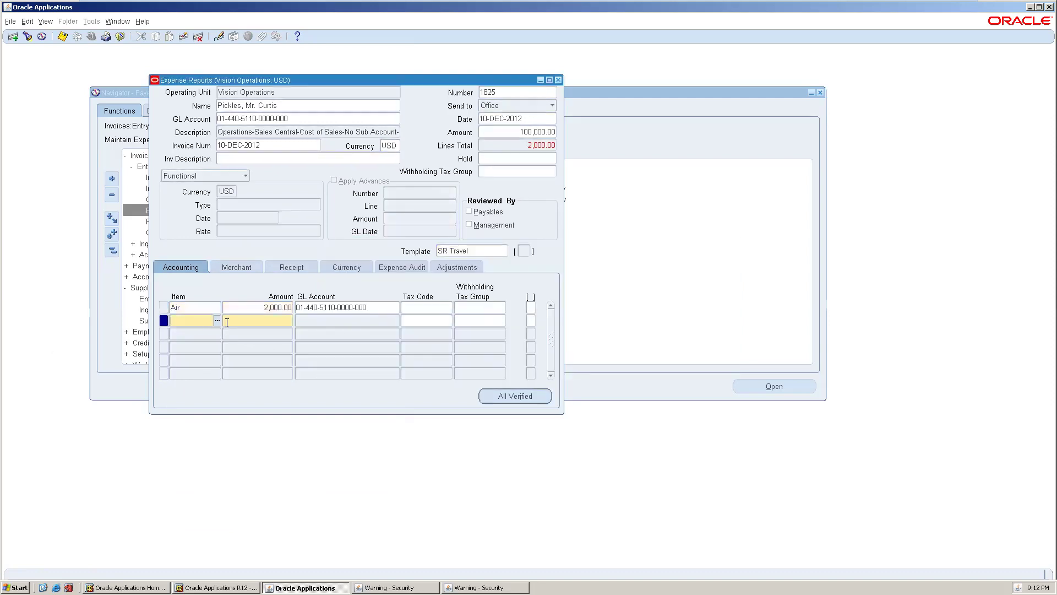
click(218, 321)
double_click(213, 396)
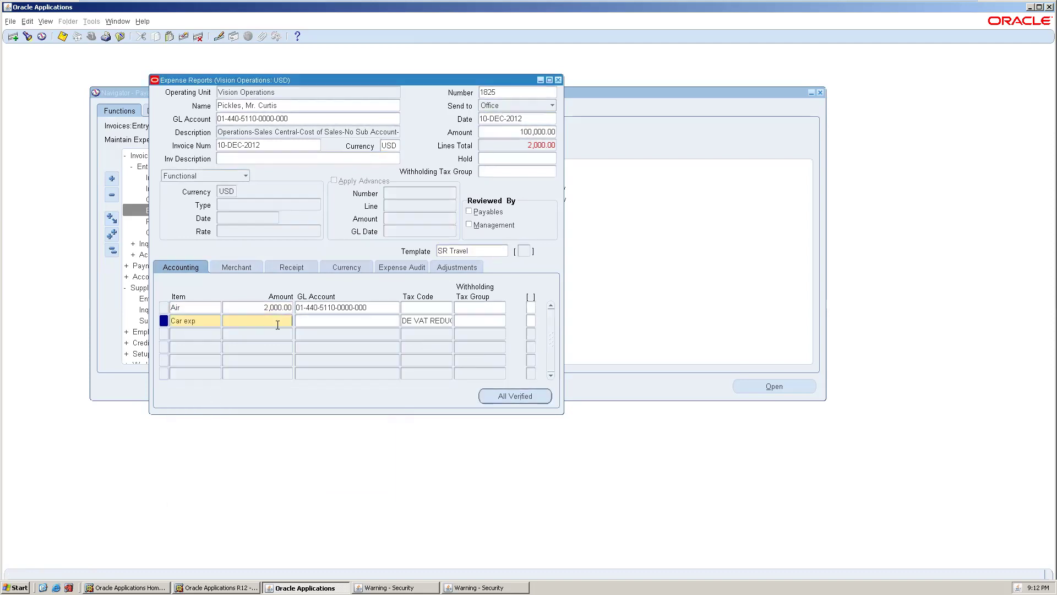
text(98000)
key(Tab)
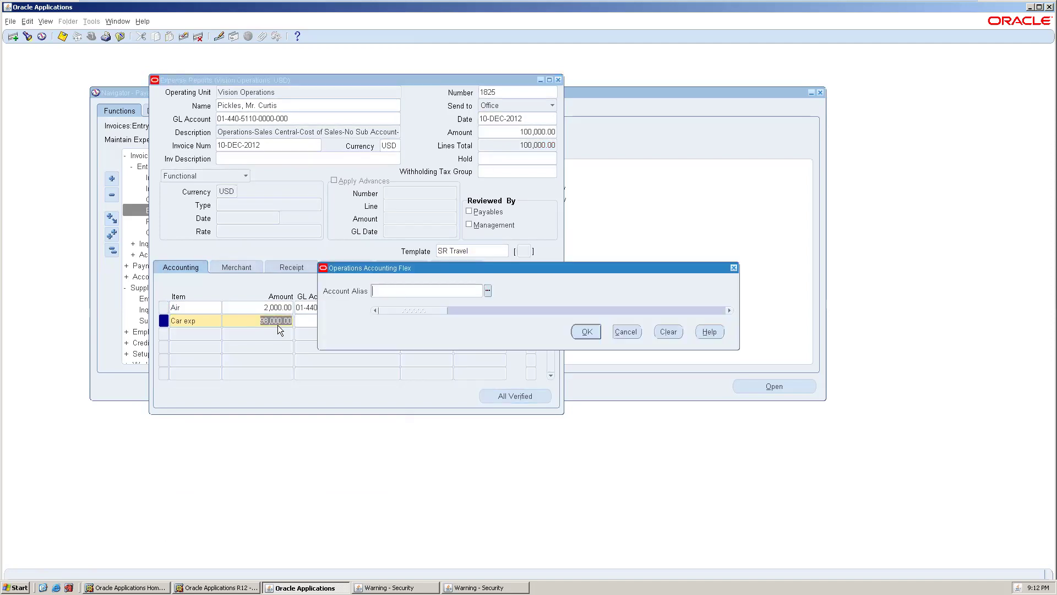
key(Tab)
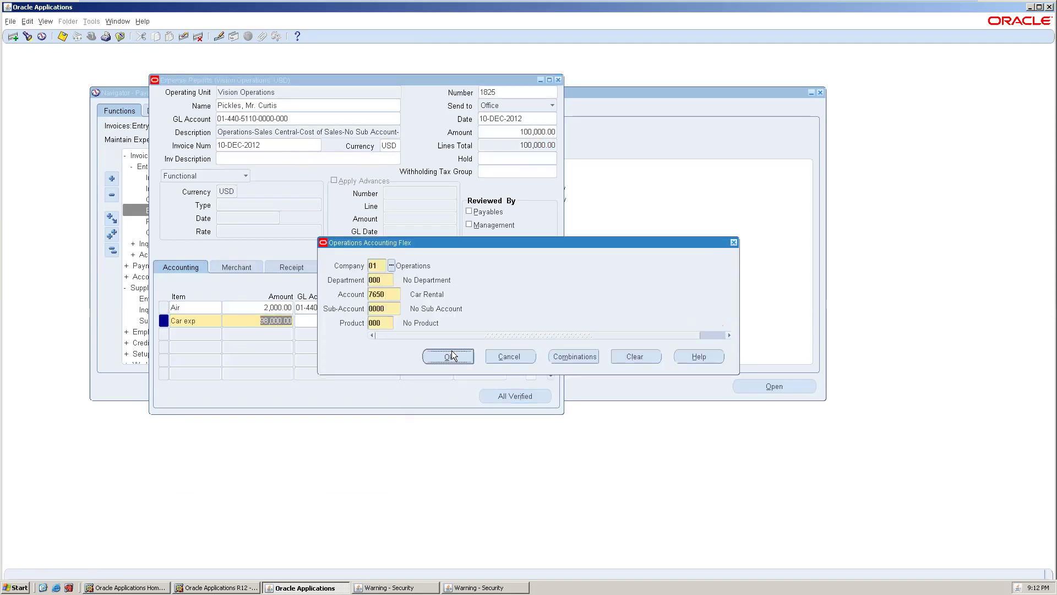
click(449, 356)
key(ctrl+s)
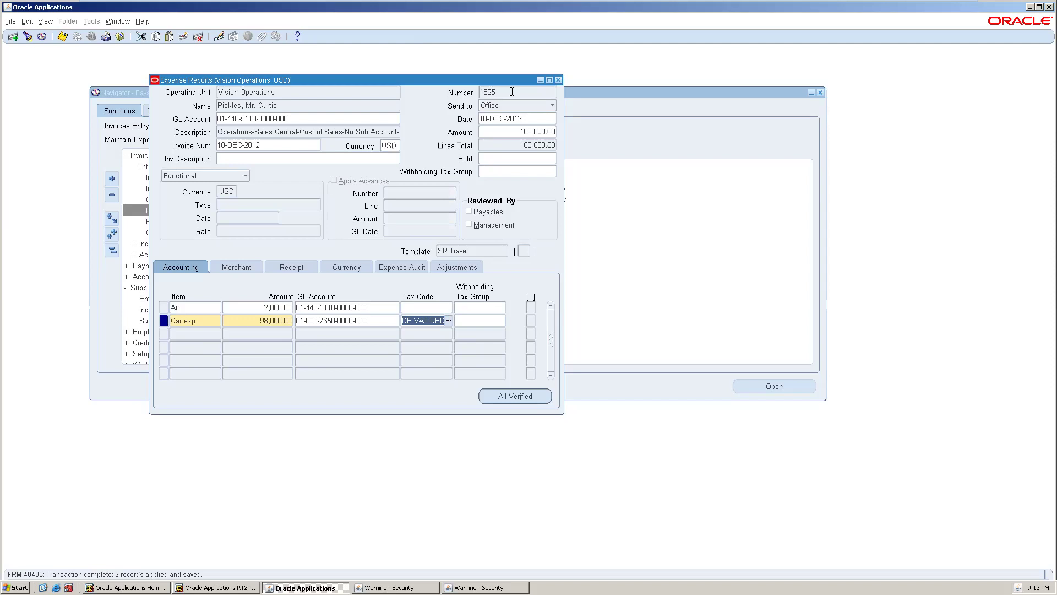
click(512, 92)
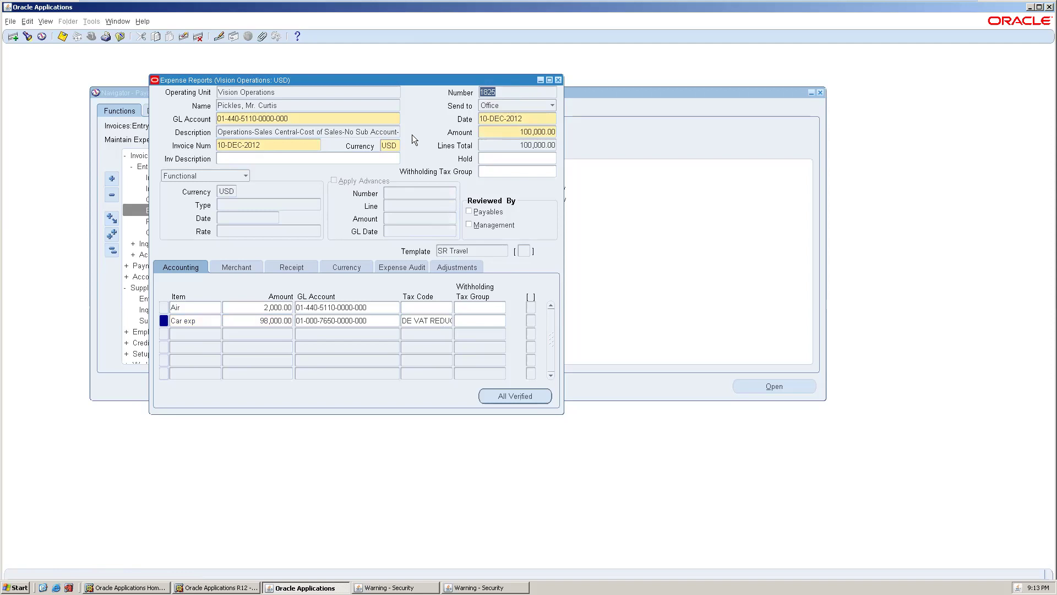
- Review the lines' Merchant, Receipt, Currency, Expense Audit and Adjustments details: USD receipts, 10-DEC-2012, rate 1
click(271, 107)
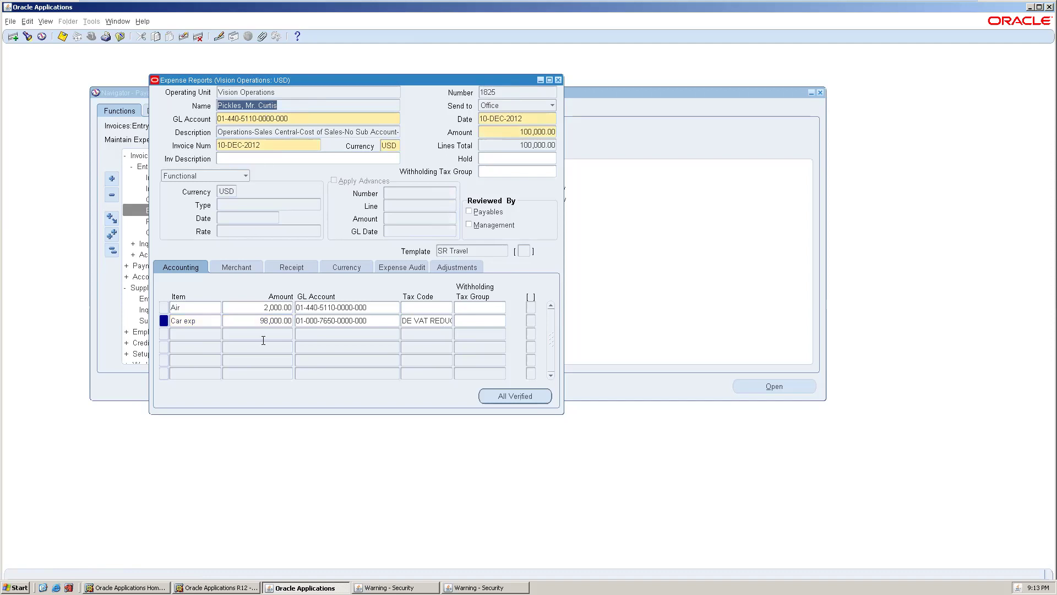
click(233, 267)
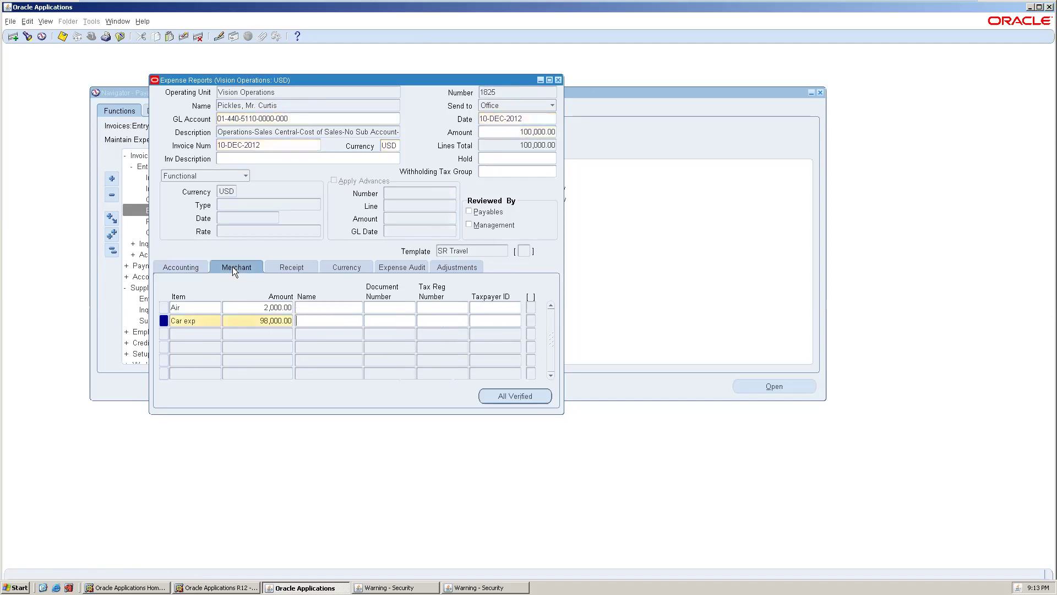
click(307, 309)
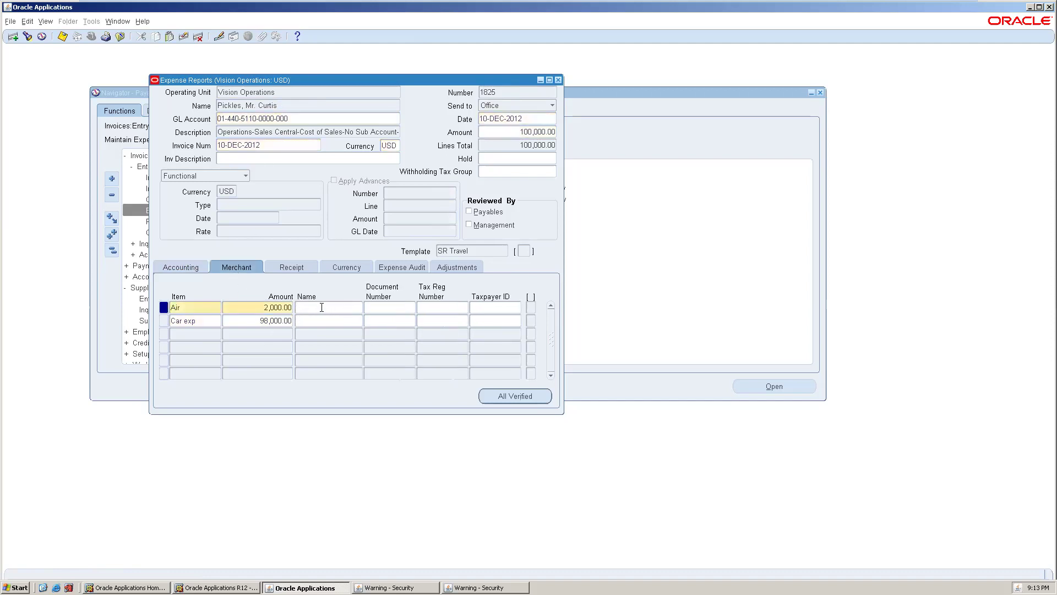
click(304, 271)
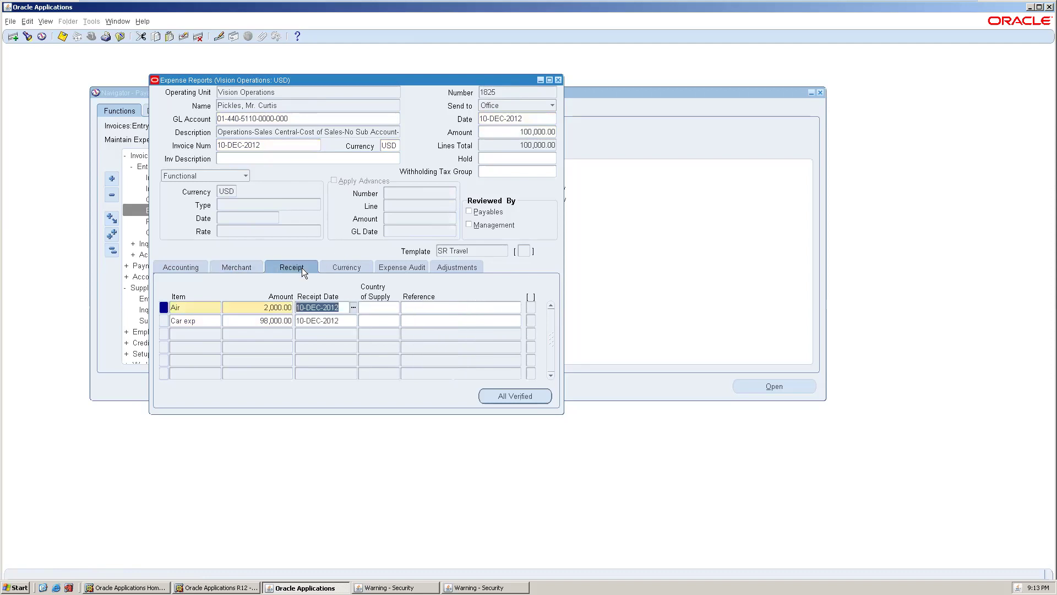
click(336, 271)
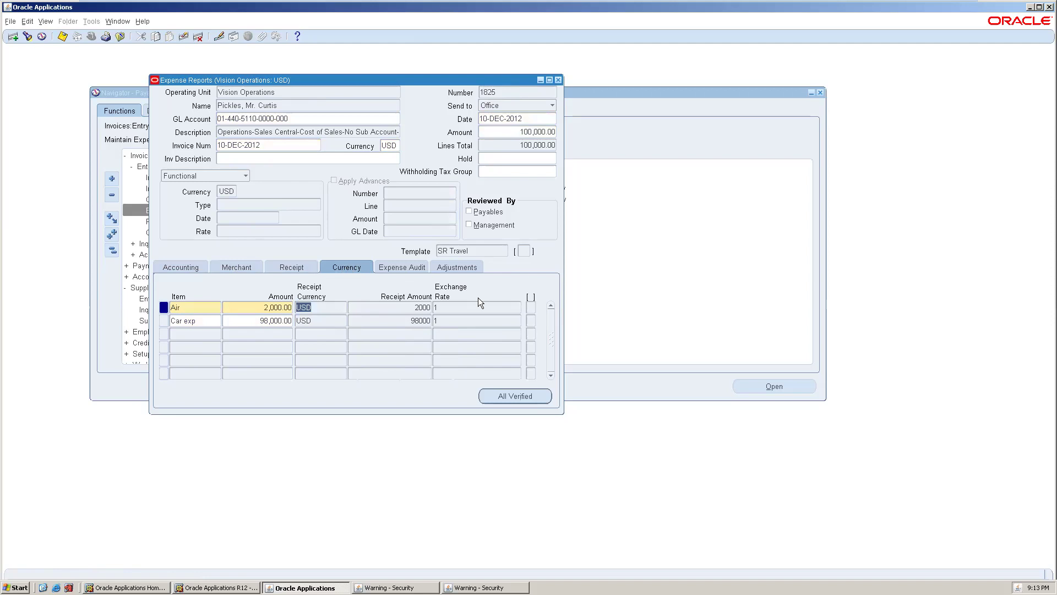
click(407, 269)
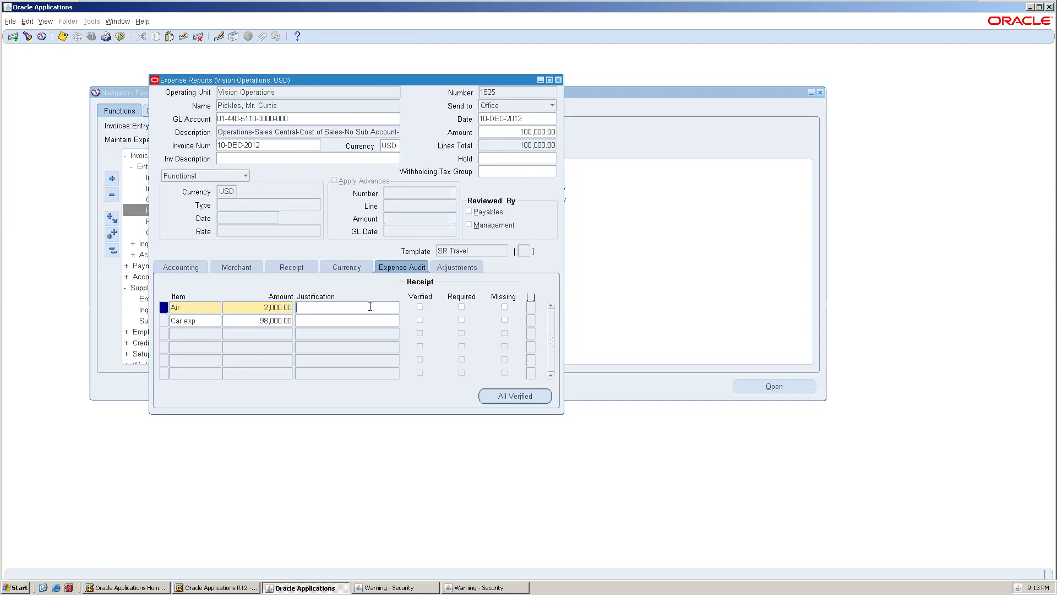
click(474, 270)
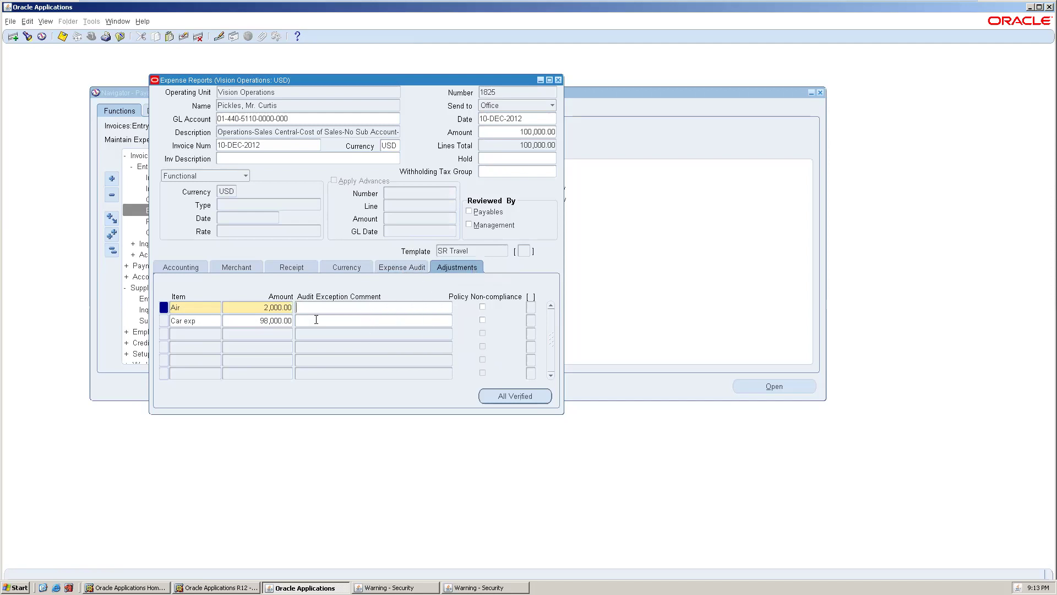
- Flag the Air line as policy non-compliant with comment 'over the limit' and save
click(482, 306)
click(393, 307)
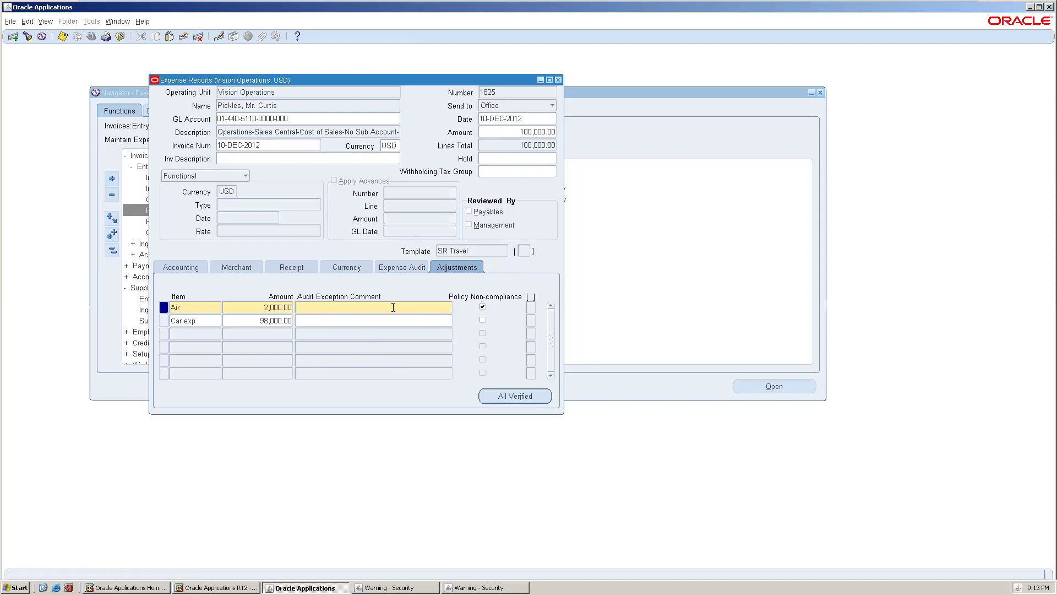
text(over the limit)
key(ctrl+s)
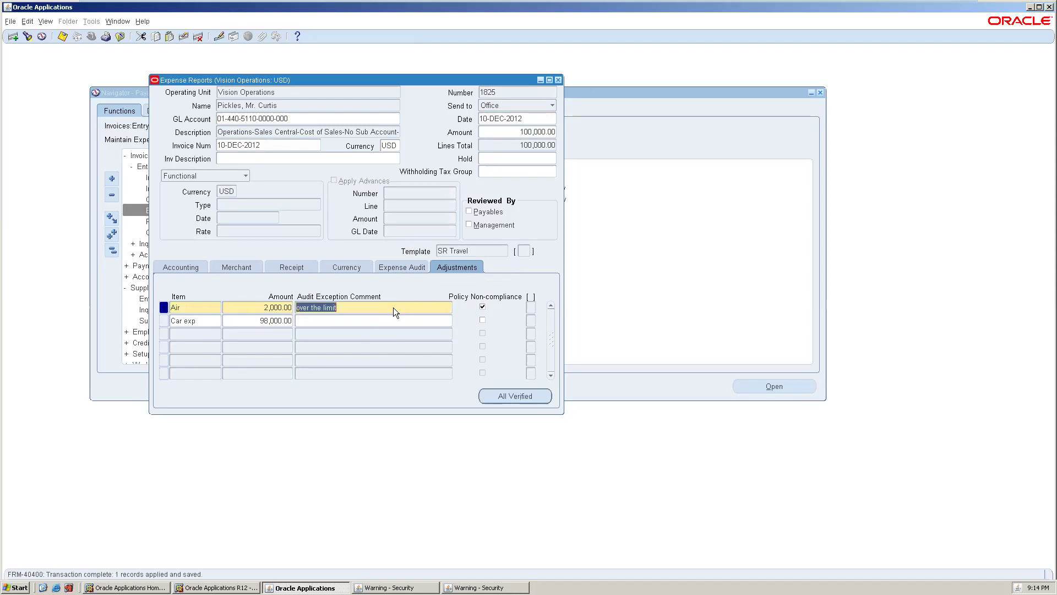
click(395, 310)
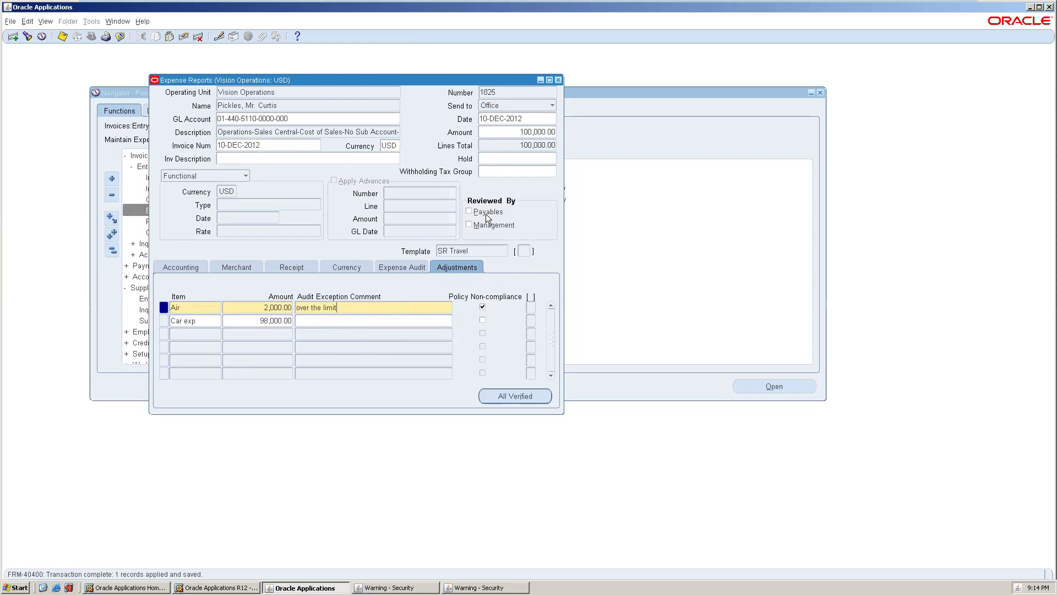
- Mark the report Reviewed By Payables, save, and close the expense report
click(487, 213)
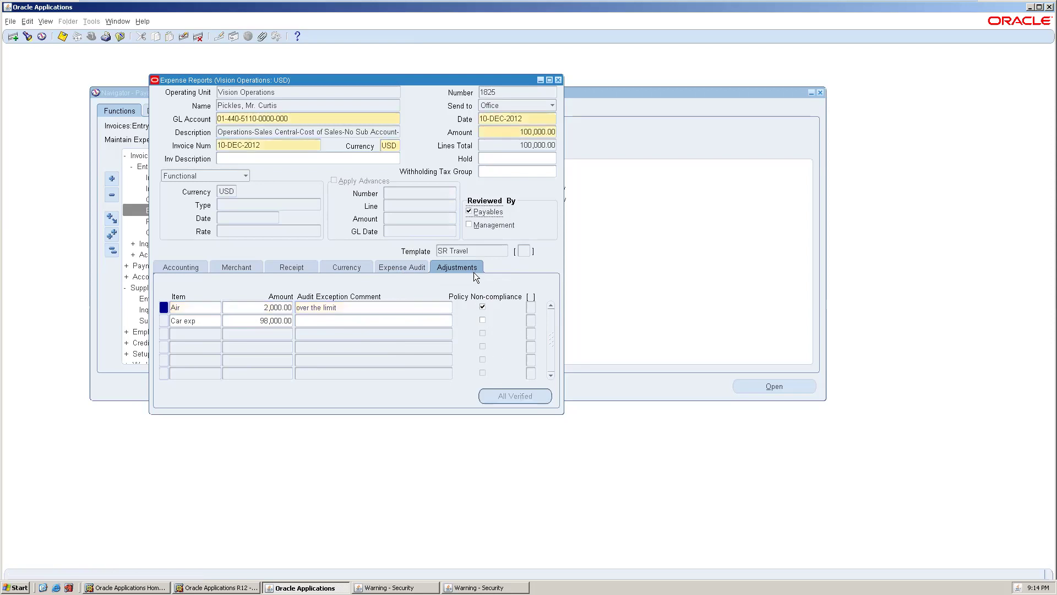
key(ctrl+s)
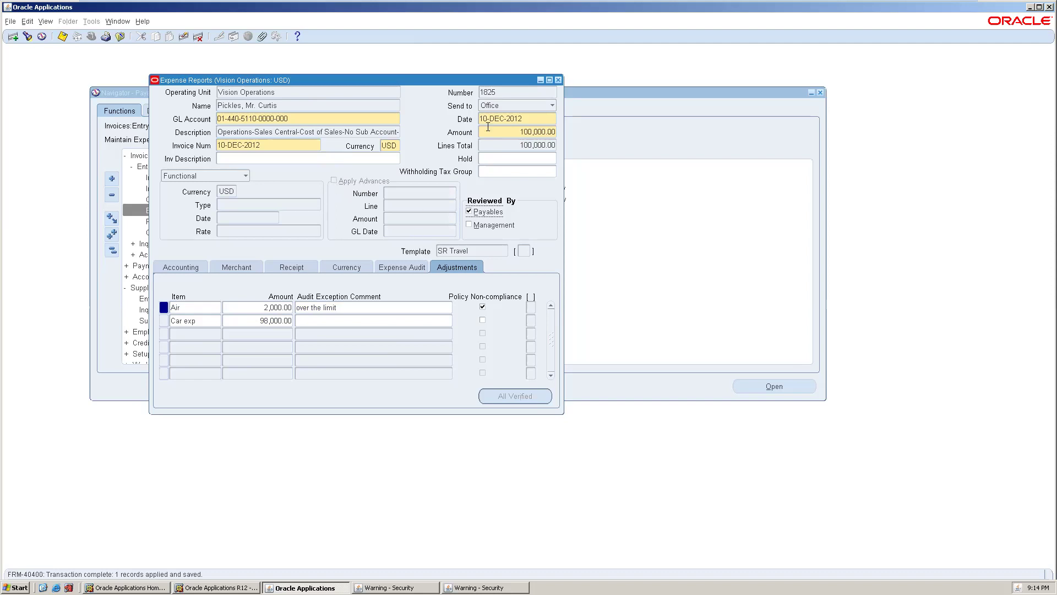
click(558, 81)
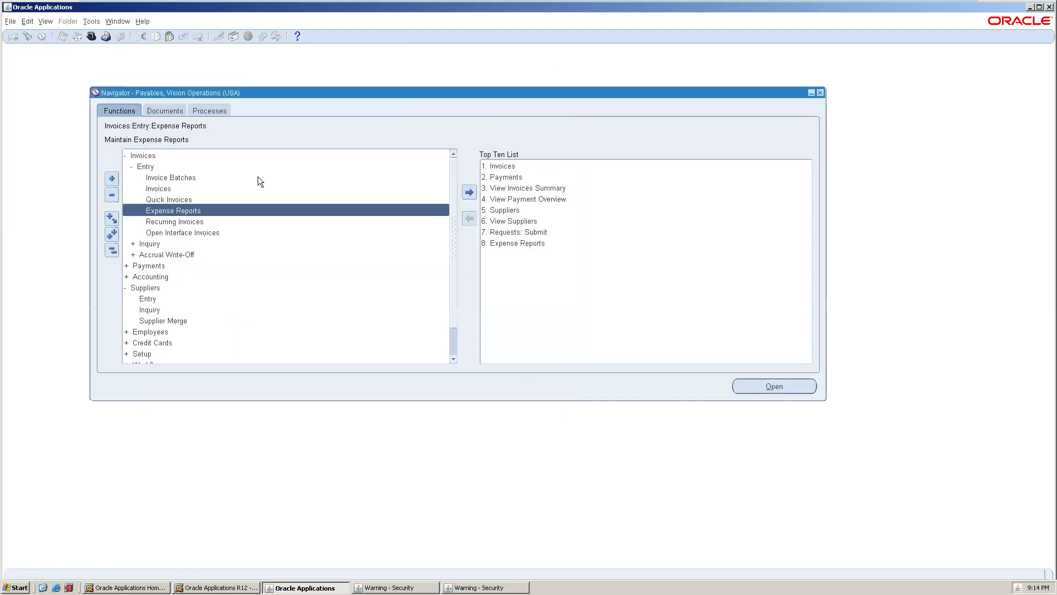
- Open the Recurring Invoices form and choose DV supplier with its NEWYORK site
double_click(185, 224)
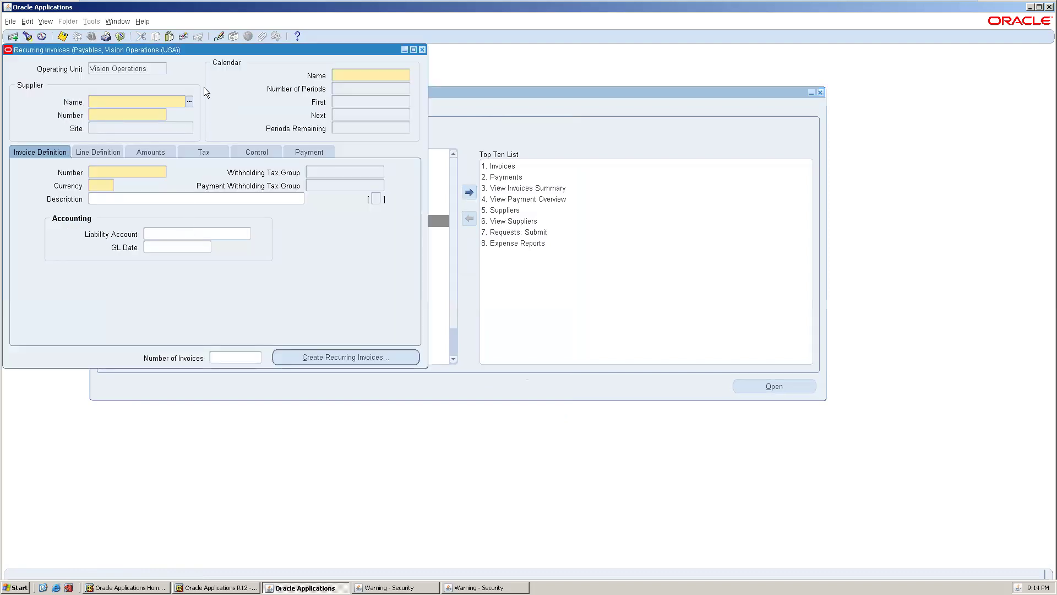
drag(208, 54, 316, 102)
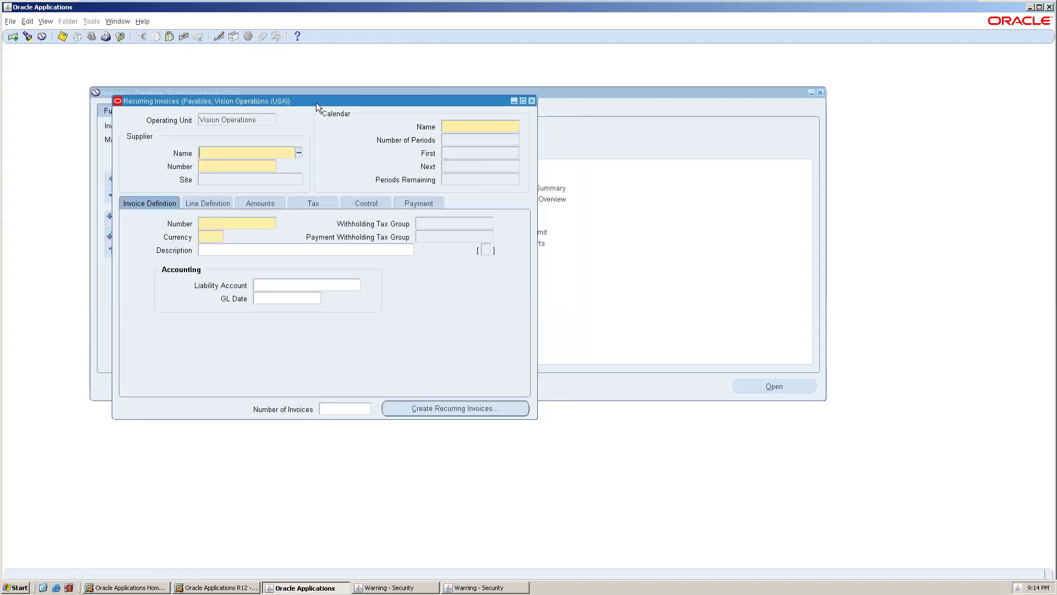
click(299, 153)
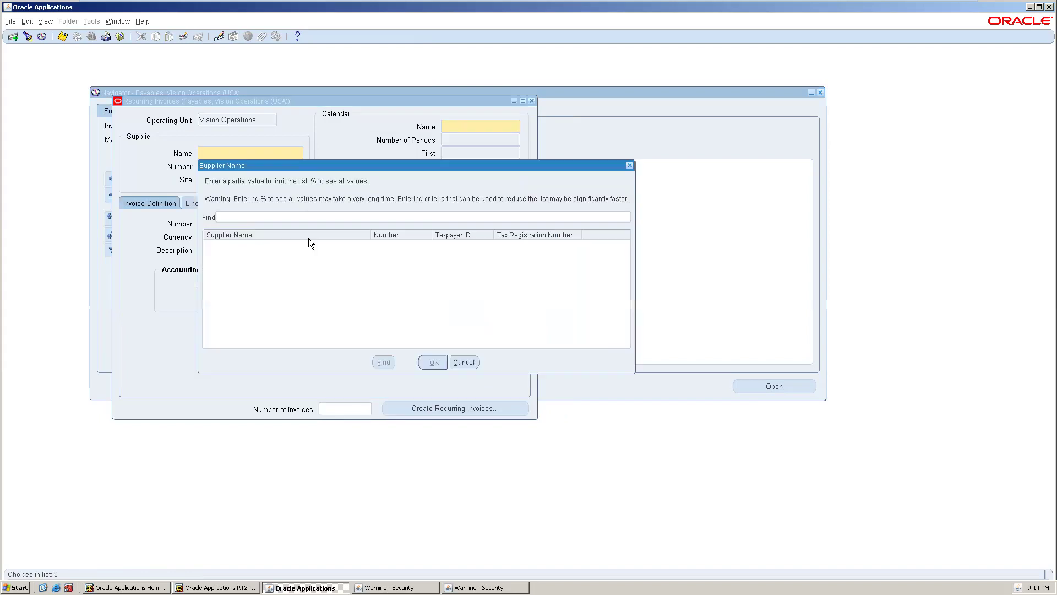
text(D%)
key(Return)
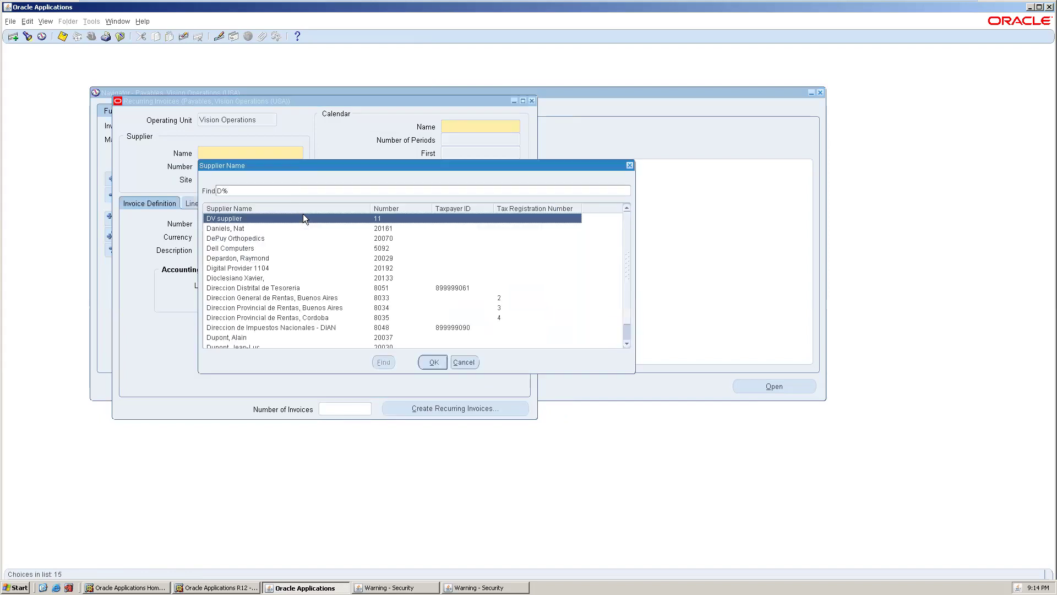
double_click(283, 219)
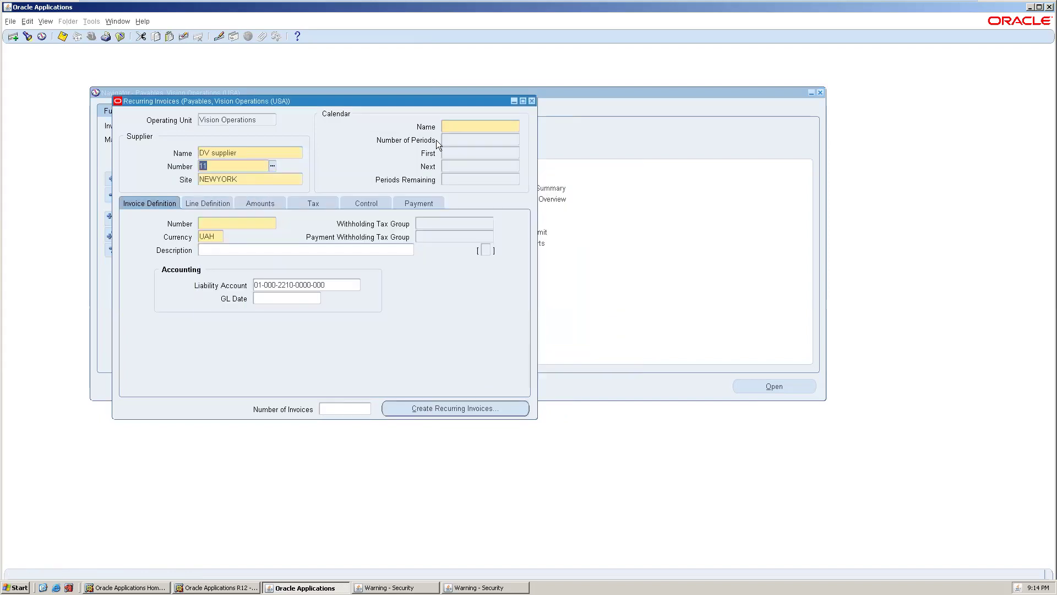
- Set the Monthly calendar with 3 periods, starting at period Oct-07
click(478, 126)
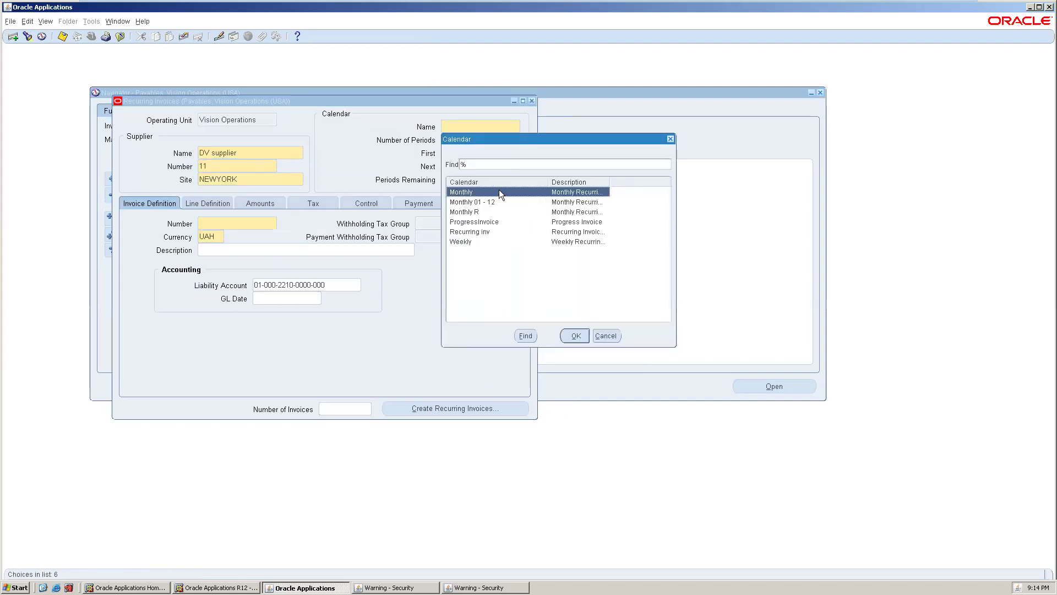
double_click(499, 191)
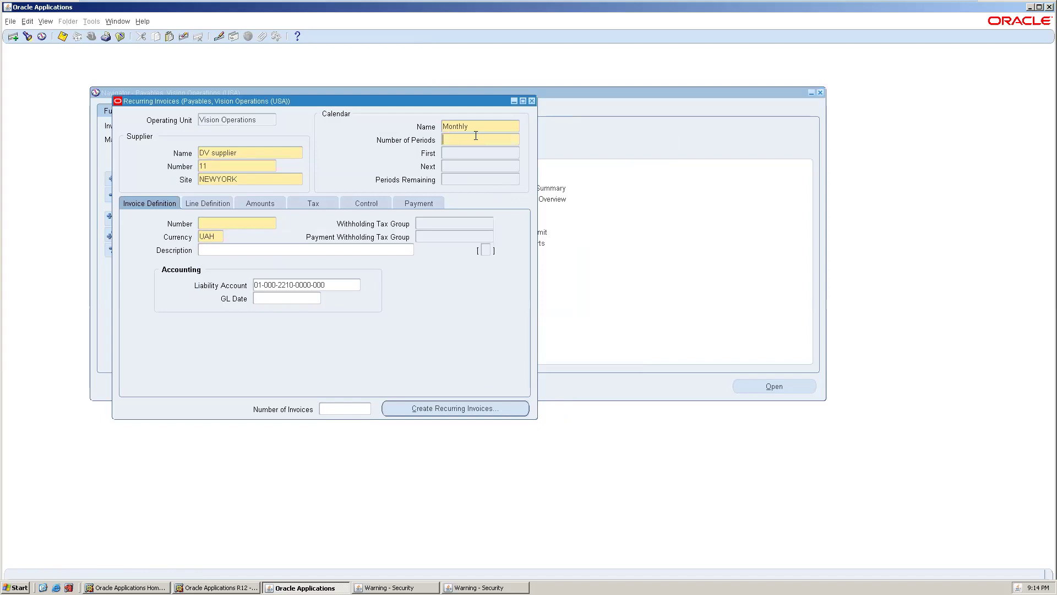
text(3)
key(Tab)
text(jan-12)
key(Tab)
click(514, 154)
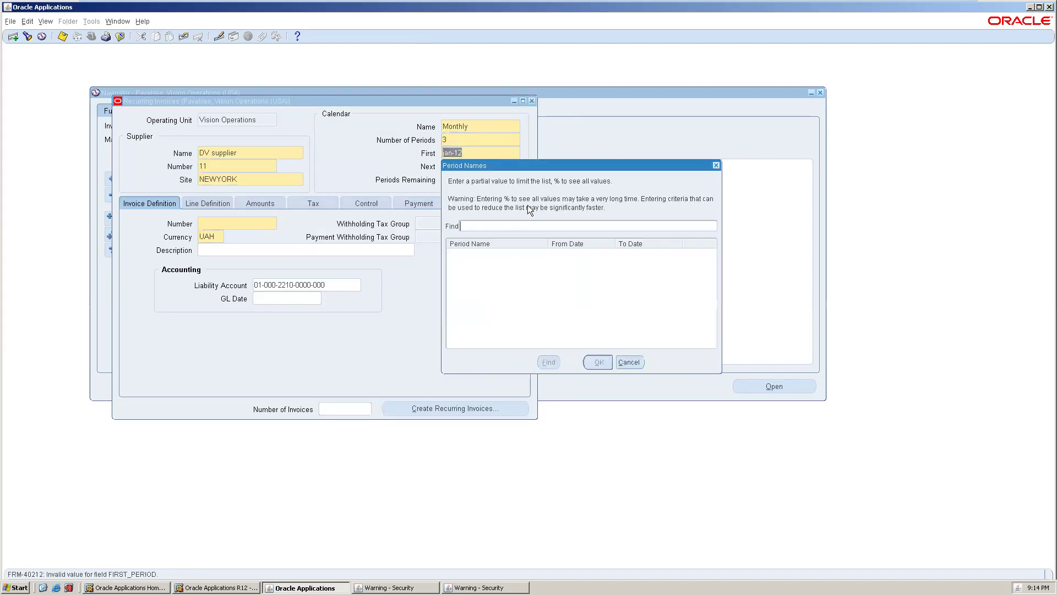
text(%)
key(Return)
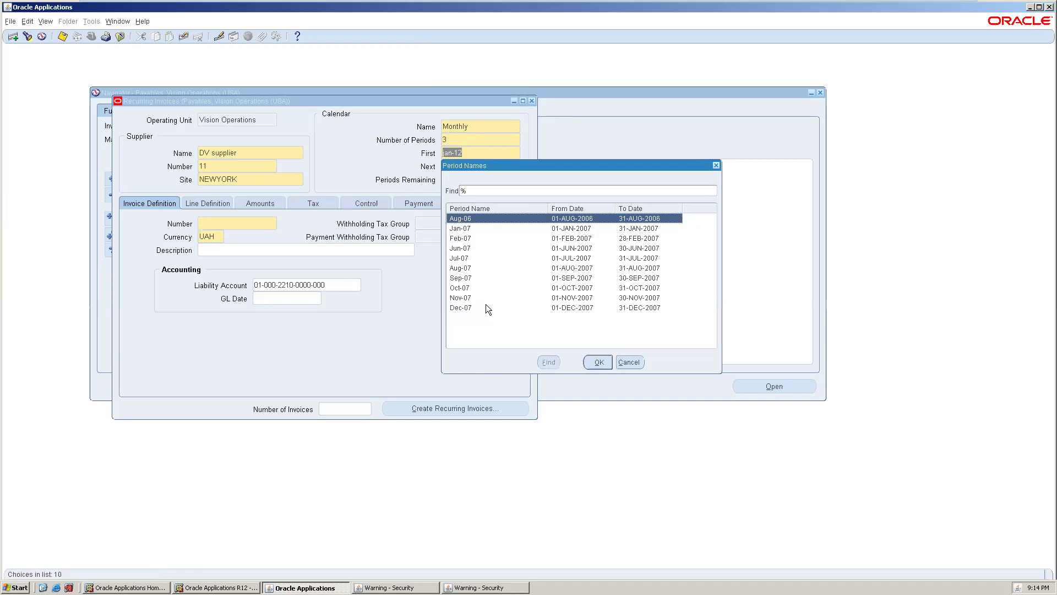
double_click(476, 287)
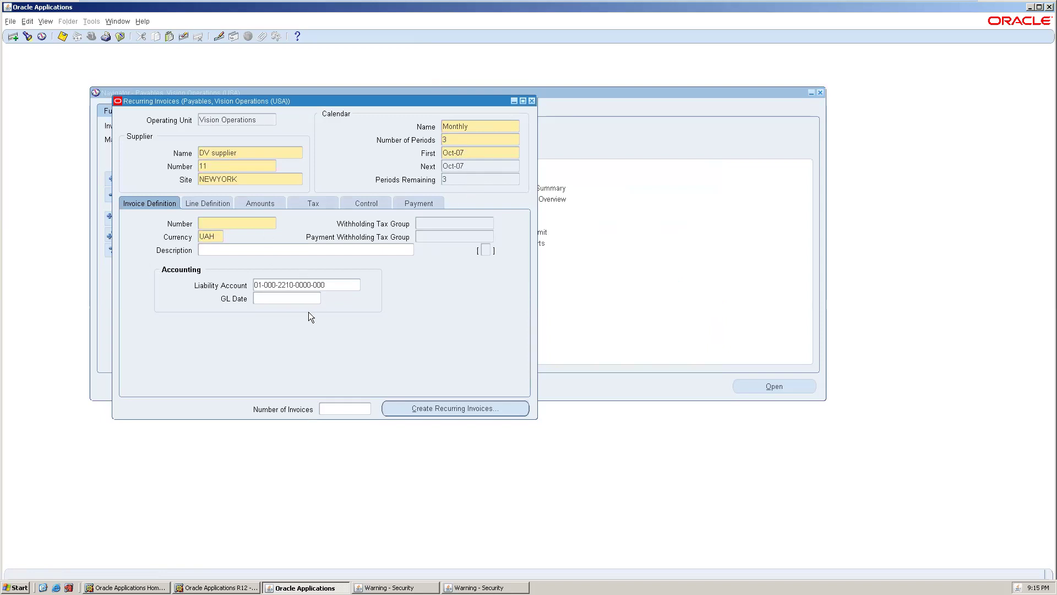
- Enter recurring invoice number SR123 and request 3 invoices, dismissing the error
text(SR123)
key(Tab)
key(Tab)
key(Tab)
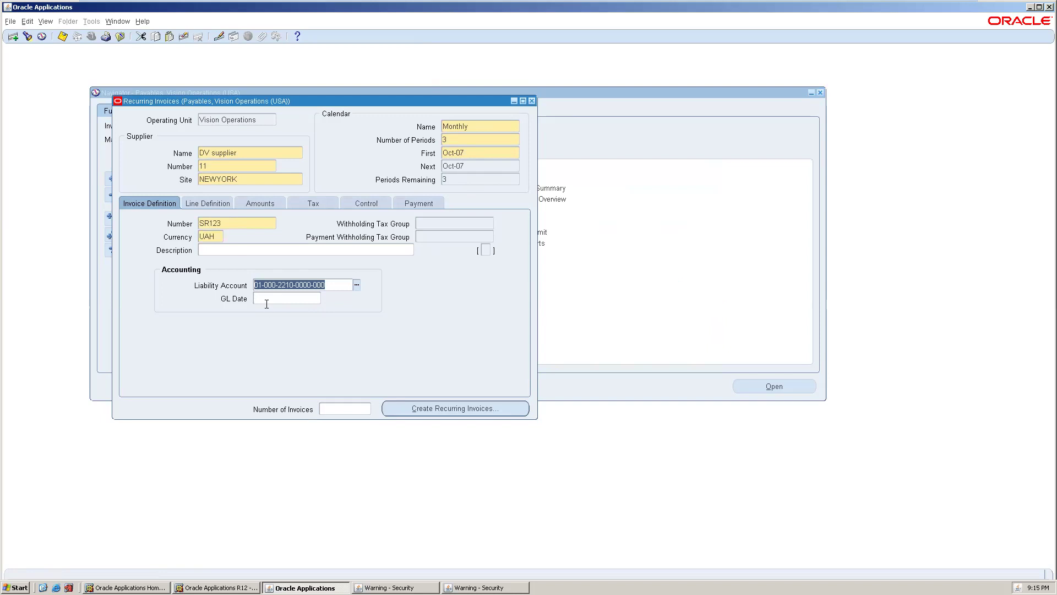
click(336, 406)
text(3)
click(450, 407)
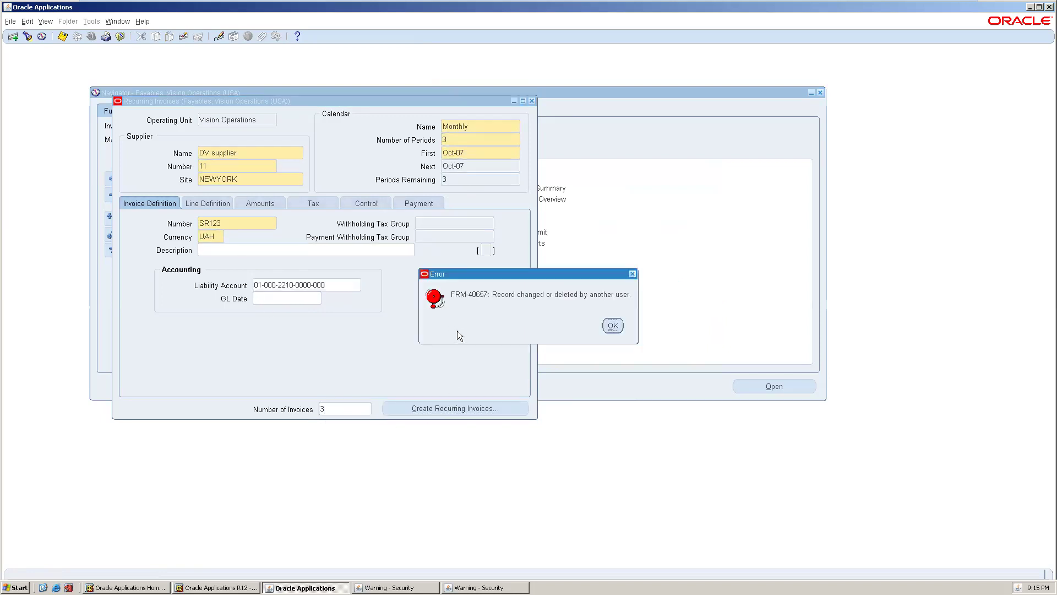
click(613, 325)
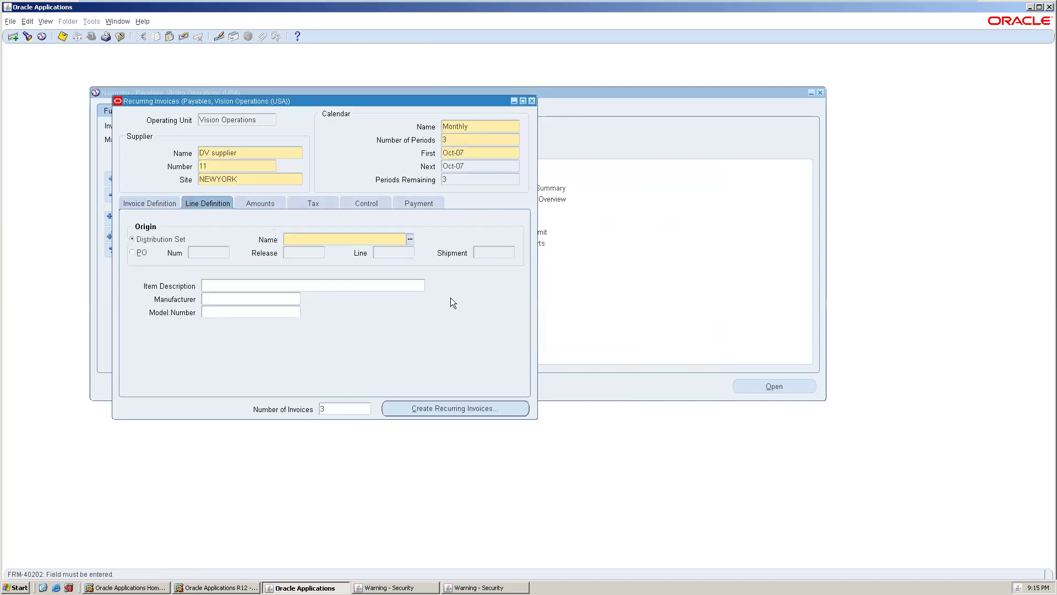
- Assign the Advertising, Public Relations (Full) distribution set to the line definition
click(411, 242)
double_click(365, 313)
key(Tab)
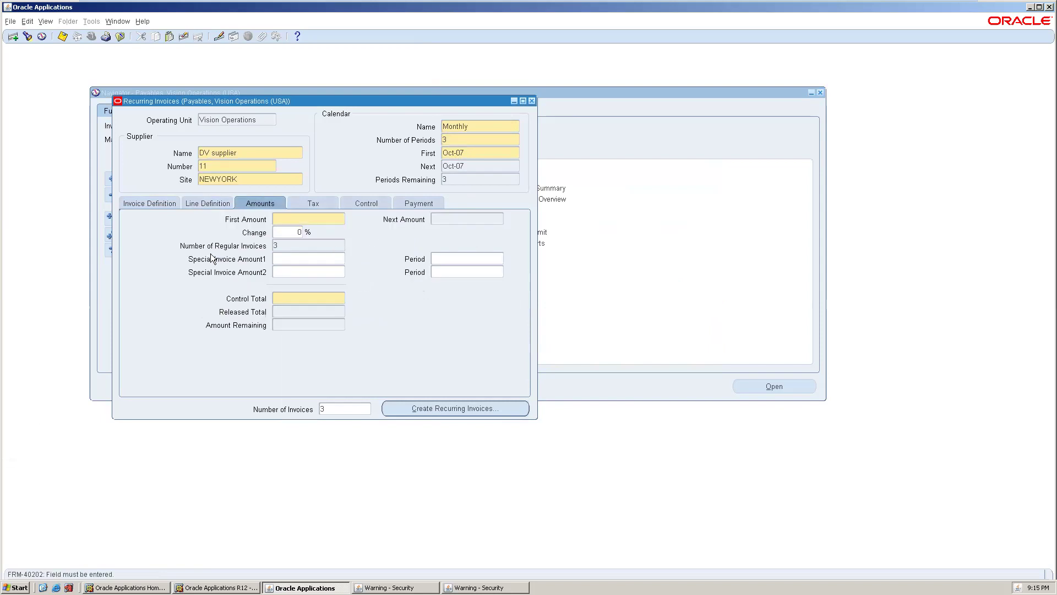
- Enter first amount 50,000 and a 20,000 special amount for Oct-07, save, and preview the invoices
text(10000)
key(Tab)
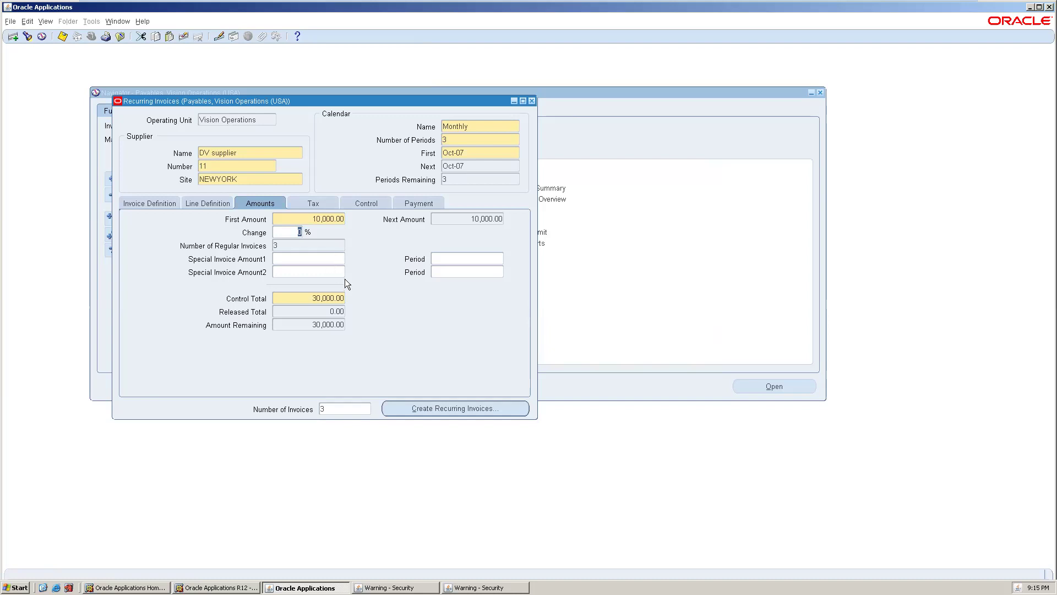
double_click(335, 219)
text(50000)
key(Tab)
key(Tab)
text(20000)
key(Tab)
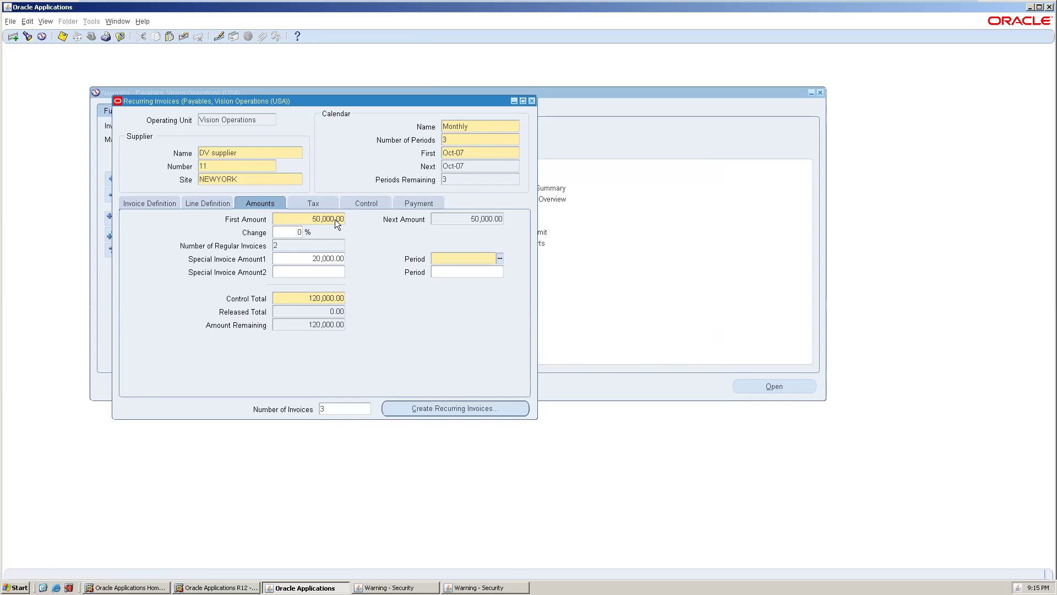
text(Oct)
key(Tab)
key(ctrl+s)
click(408, 401)
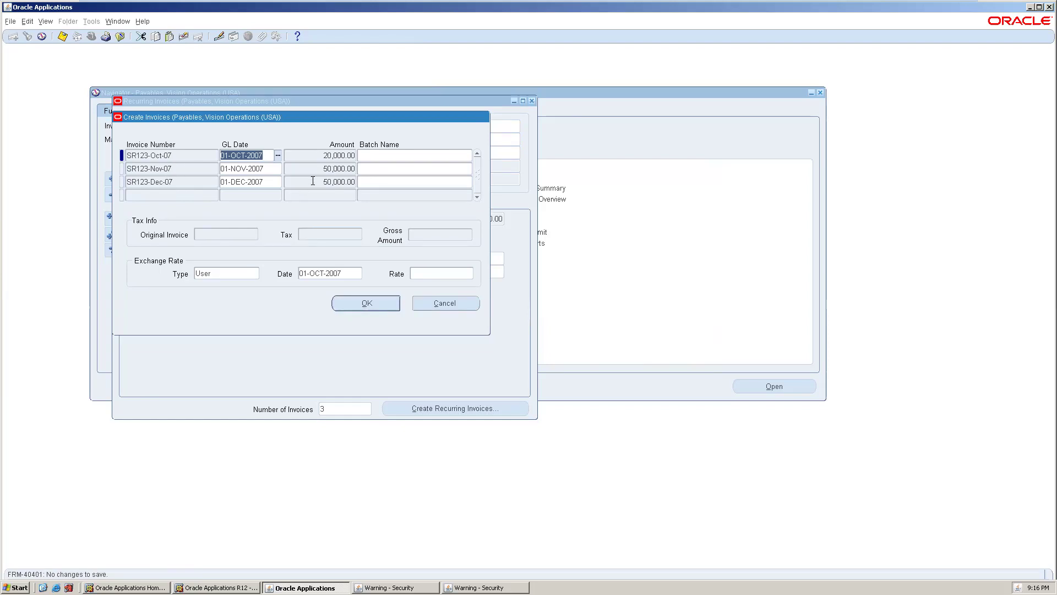
- Try creating the three invoices and search for a DV batch name, which finds none
click(215, 174)
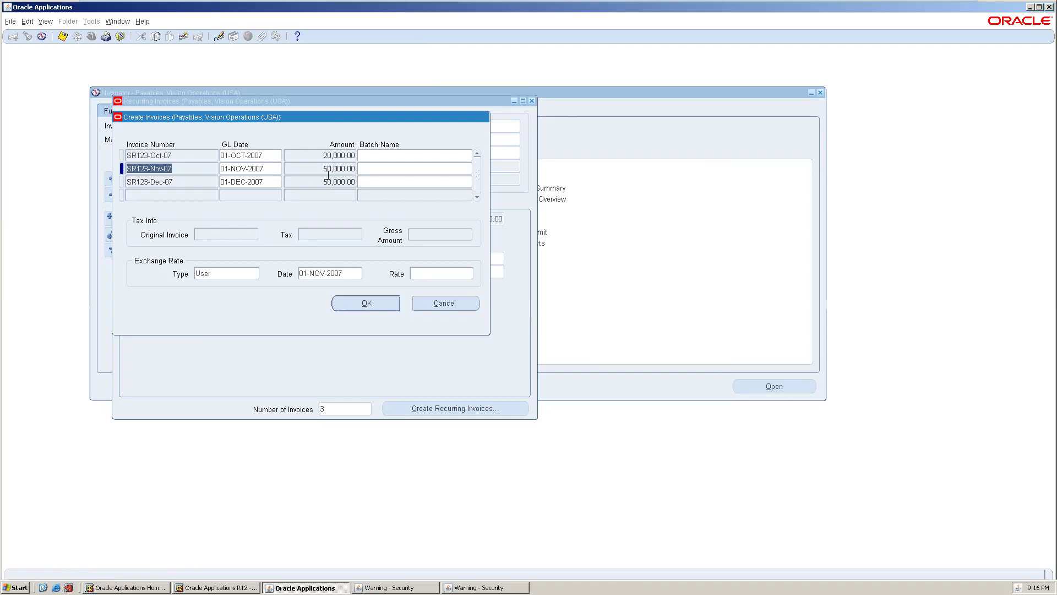
click(367, 301)
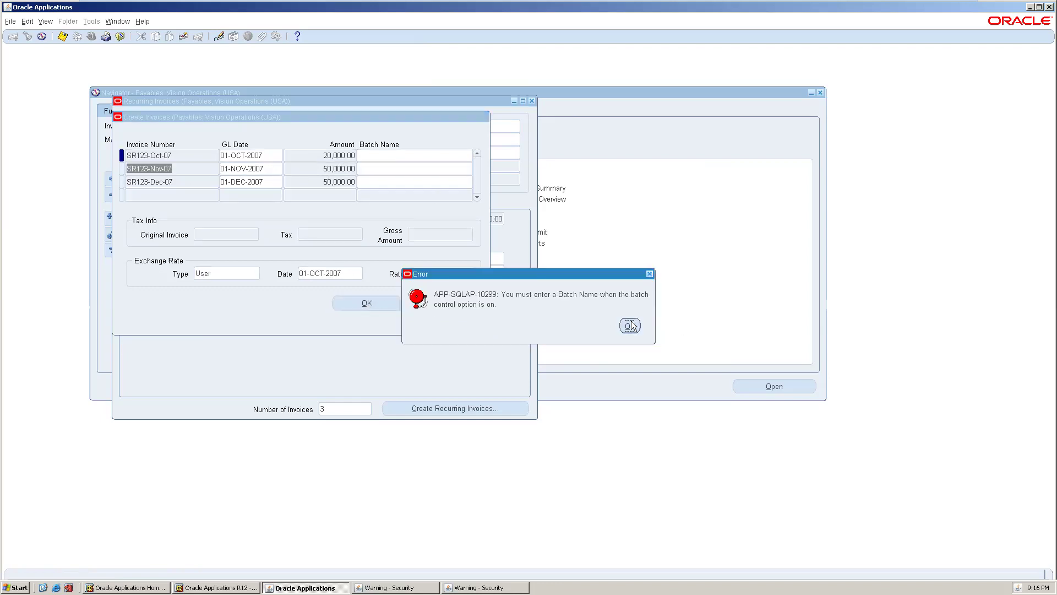
click(630, 326)
click(441, 159)
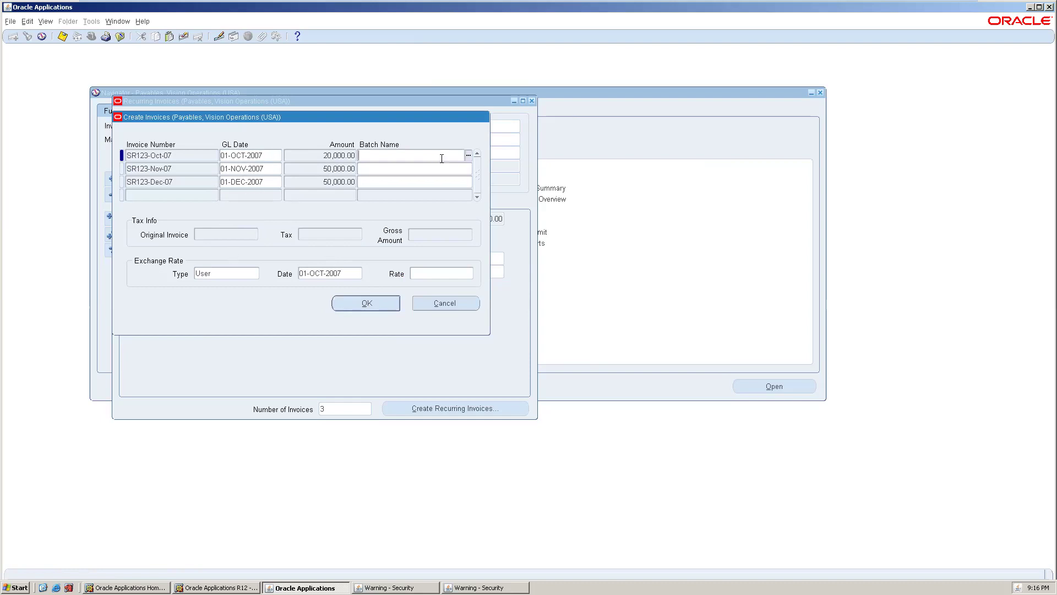
click(468, 156)
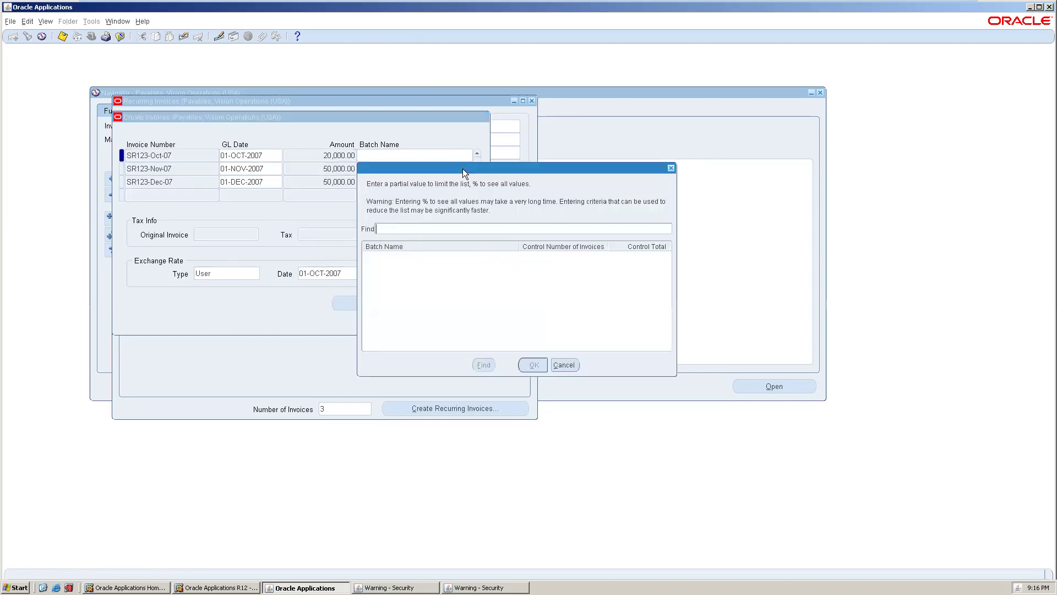
text(DV)
key(BackSpace)
key(BackSpace)
text(DV)
key(BackSpace)
key(BackSpace)
click(563, 363)
- Retry with batch name SR, clear it, enter exchange rate 1, then cancel invoice creation
text(SR)
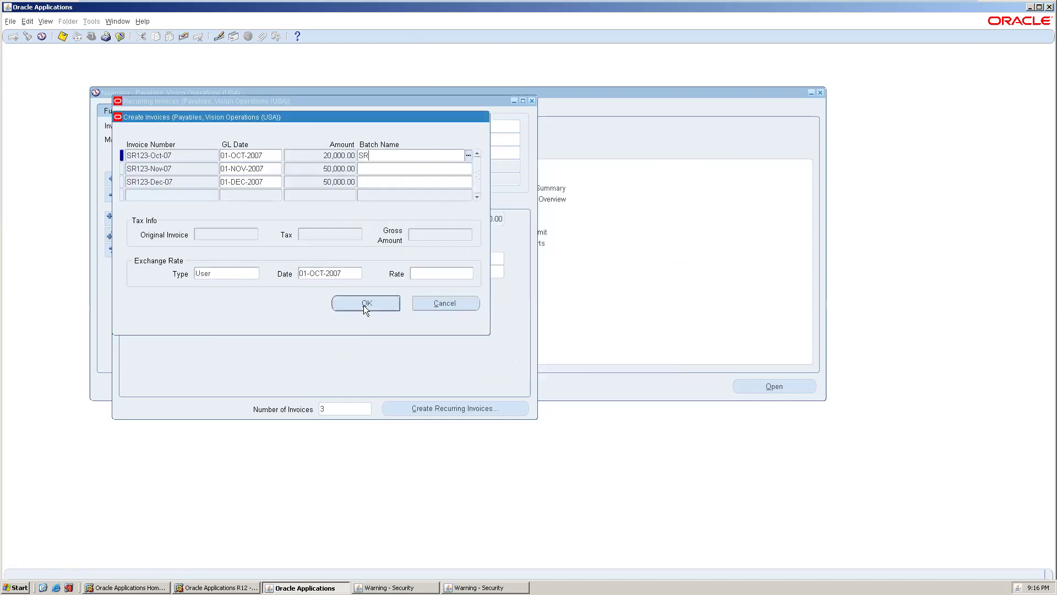
click(363, 304)
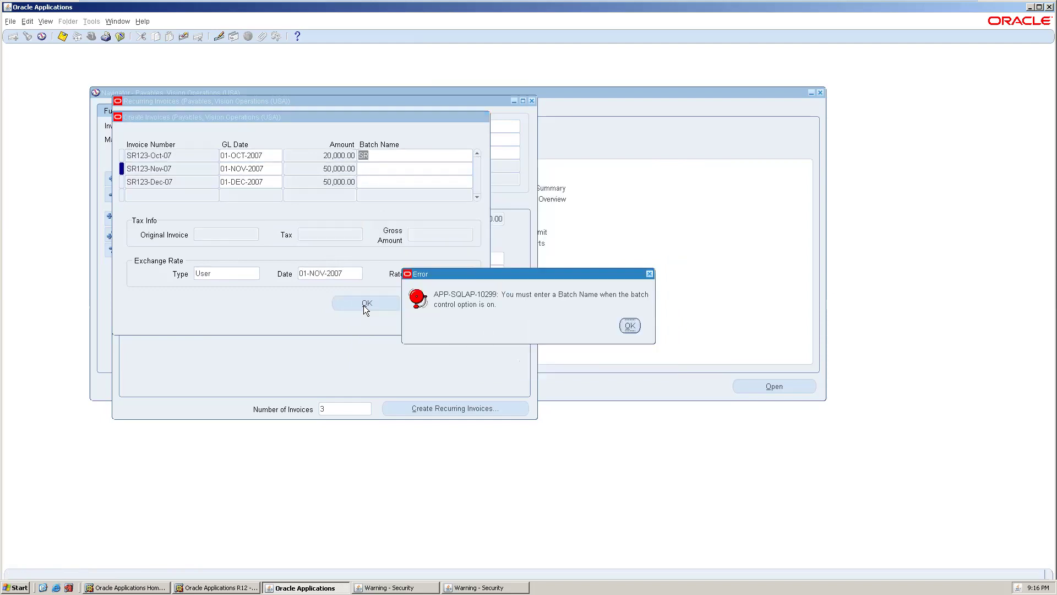
click(630, 325)
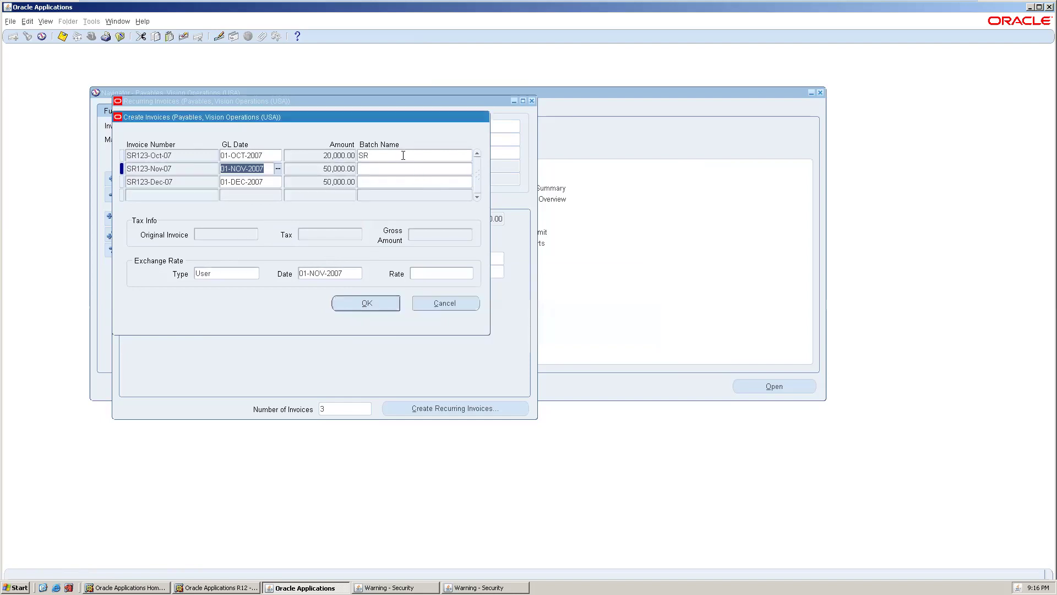
click(383, 157)
key(BackSpace)
key(BackSpace)
double_click(383, 158)
key(BackSpace)
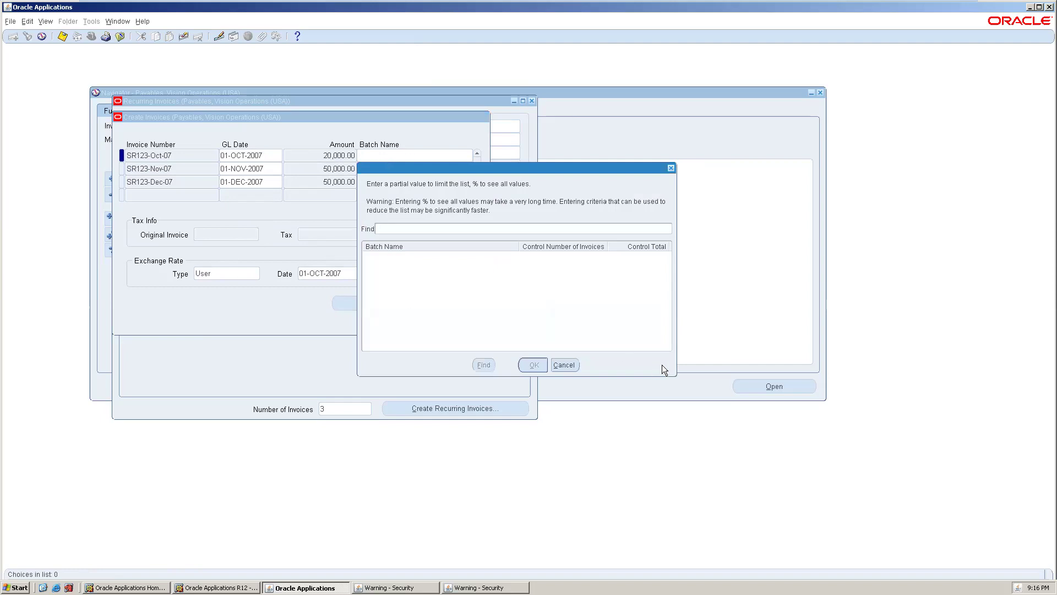
click(563, 365)
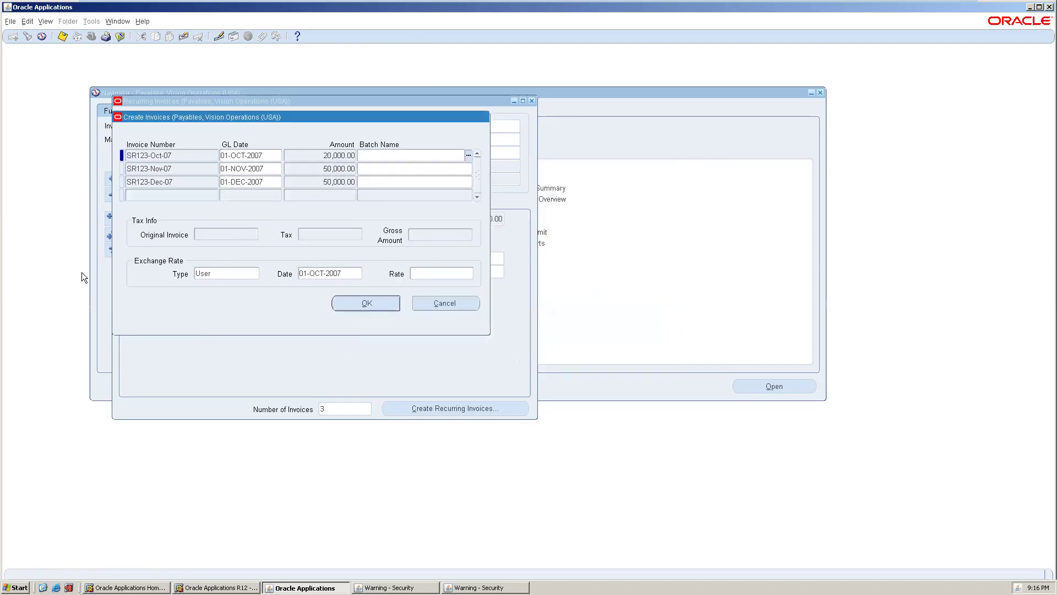
click(418, 277)
text(1)
key(Tab)
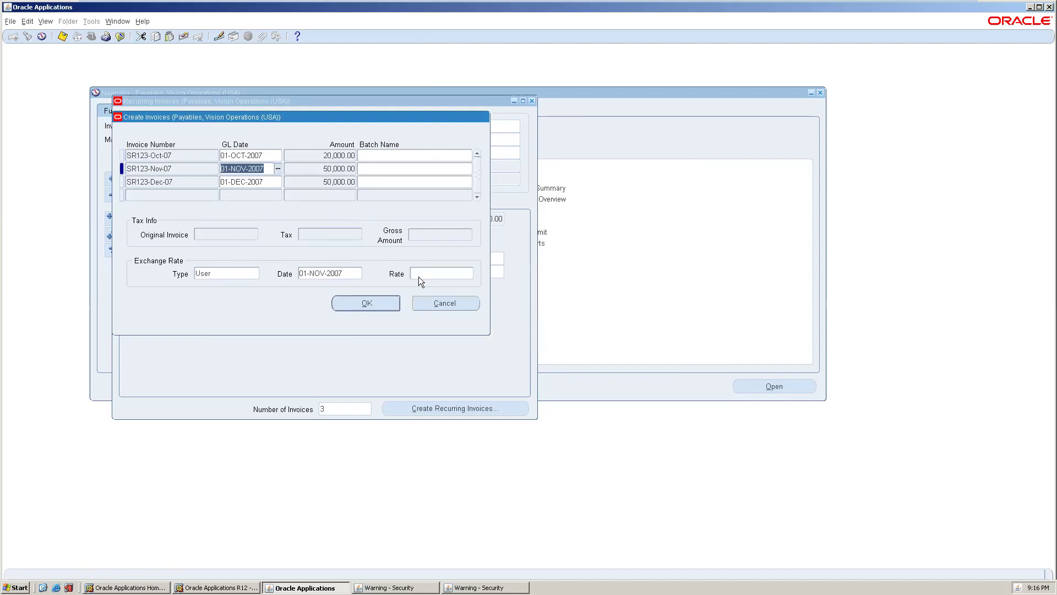
click(432, 304)
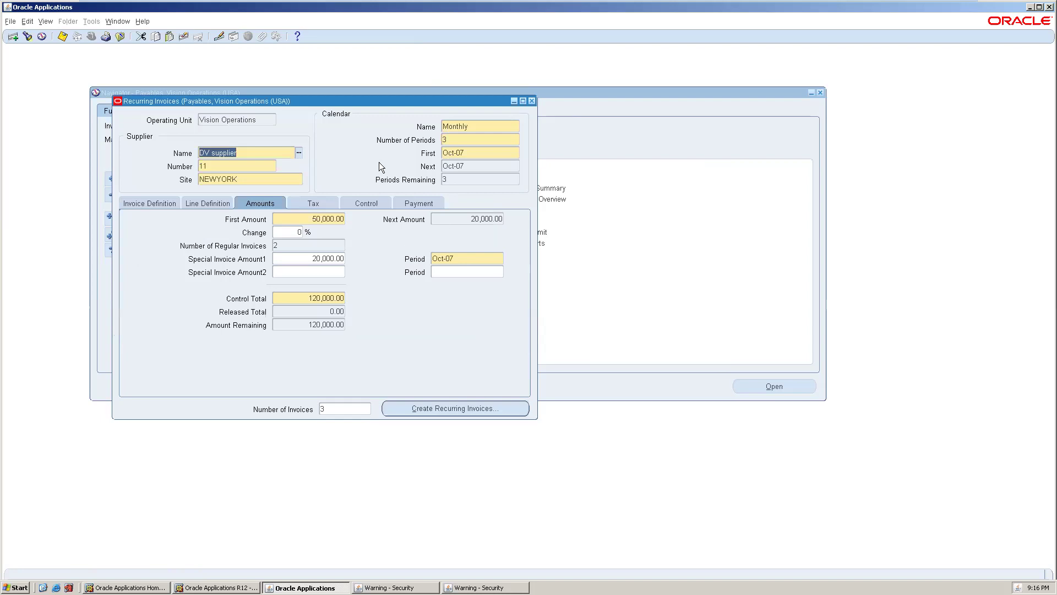
- Check SR123's definition, line, amounts, tax, control and payment details (Check, 30 Net), then save
click(147, 205)
click(220, 250)
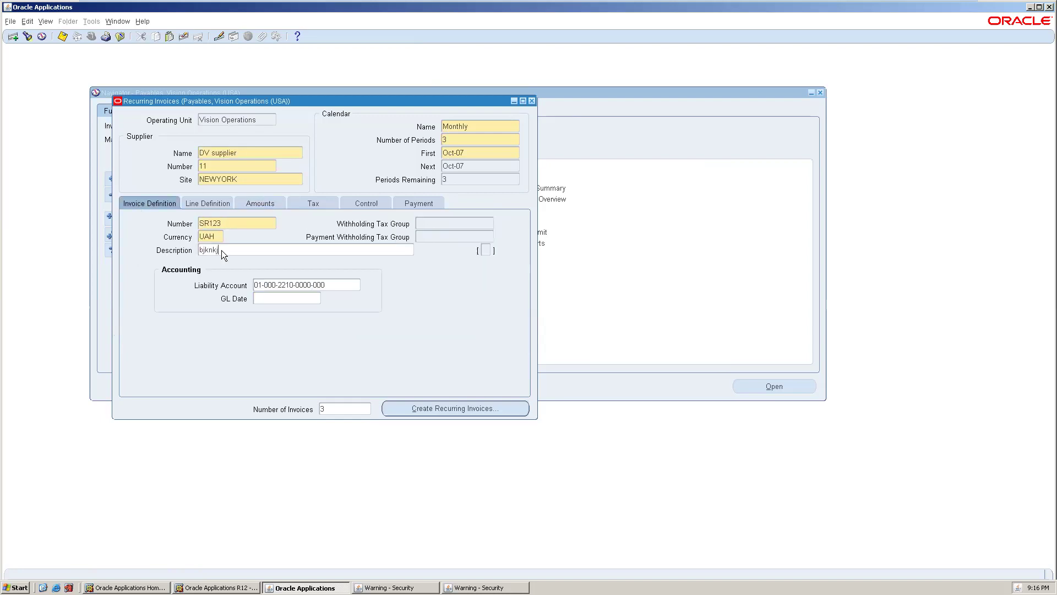
click(205, 199)
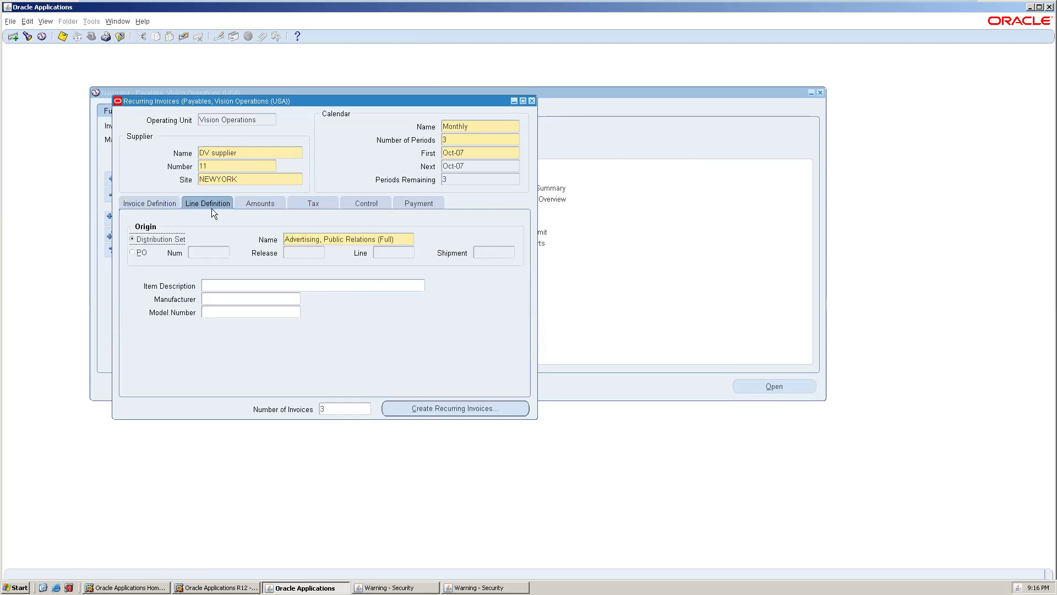
click(273, 204)
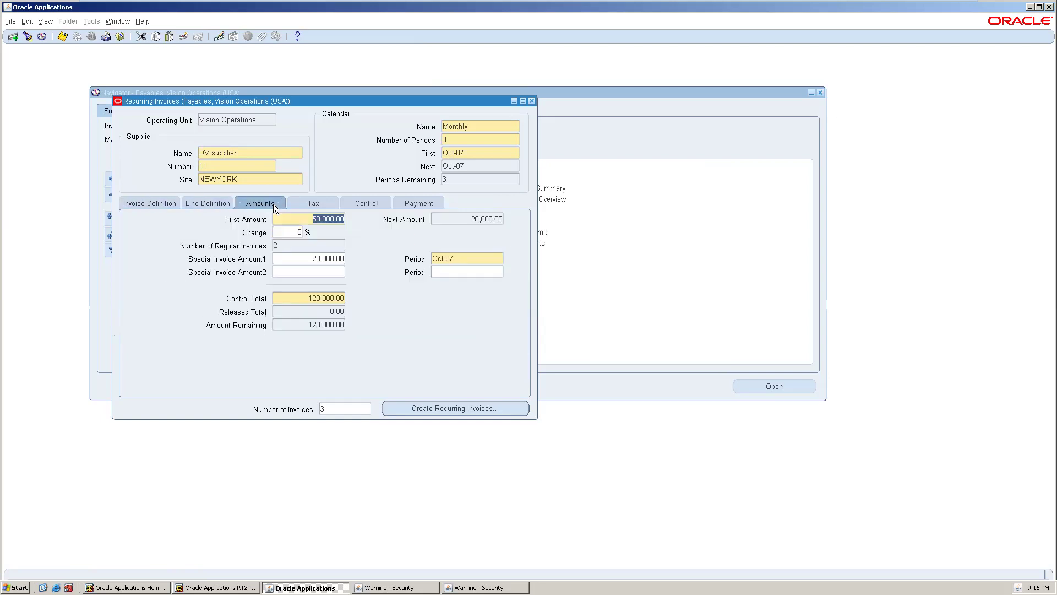
click(305, 204)
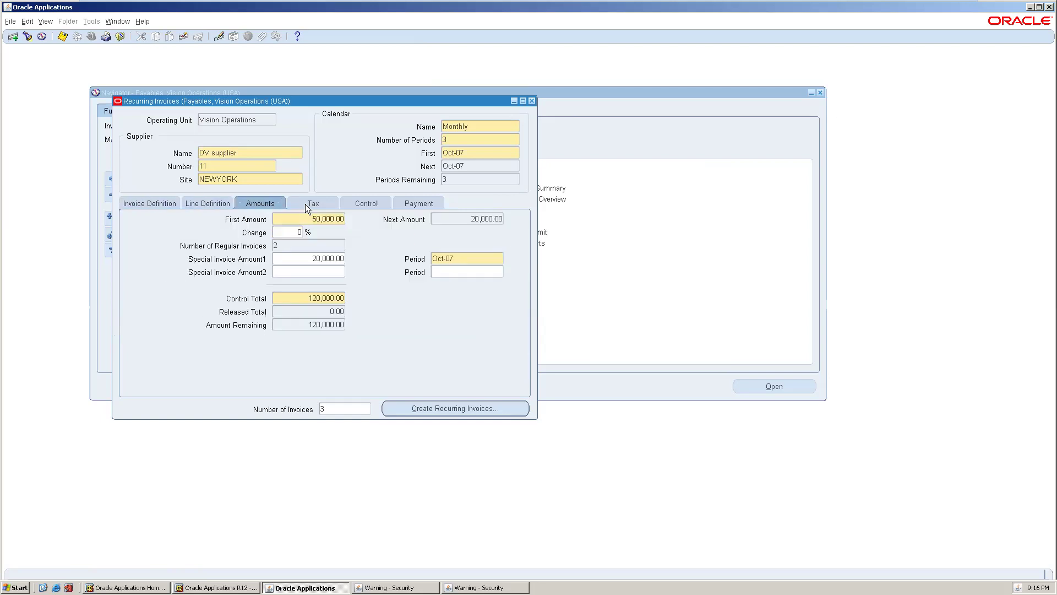
click(369, 203)
click(405, 203)
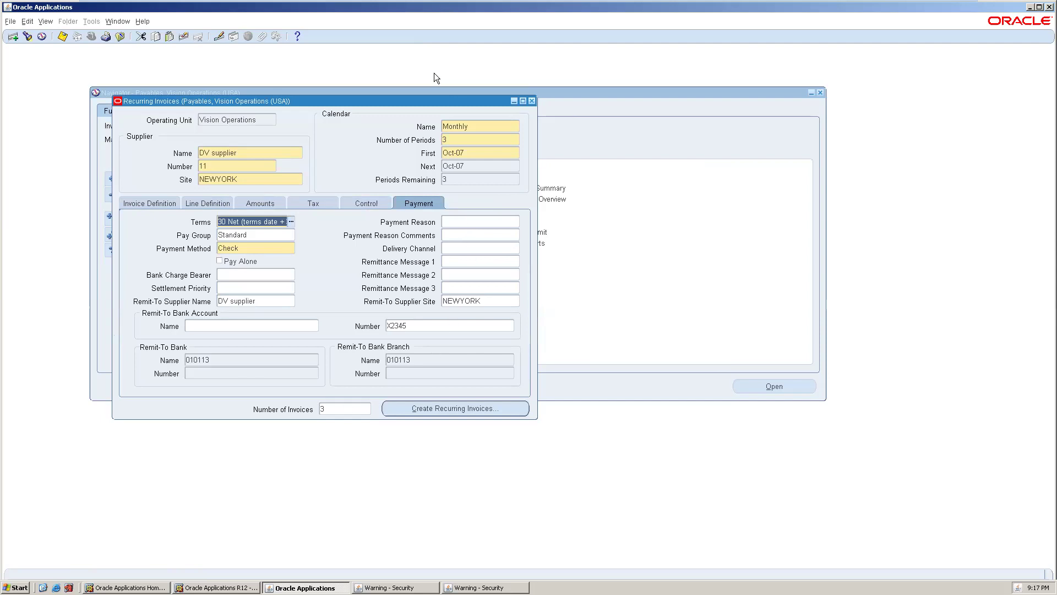
click(135, 205)
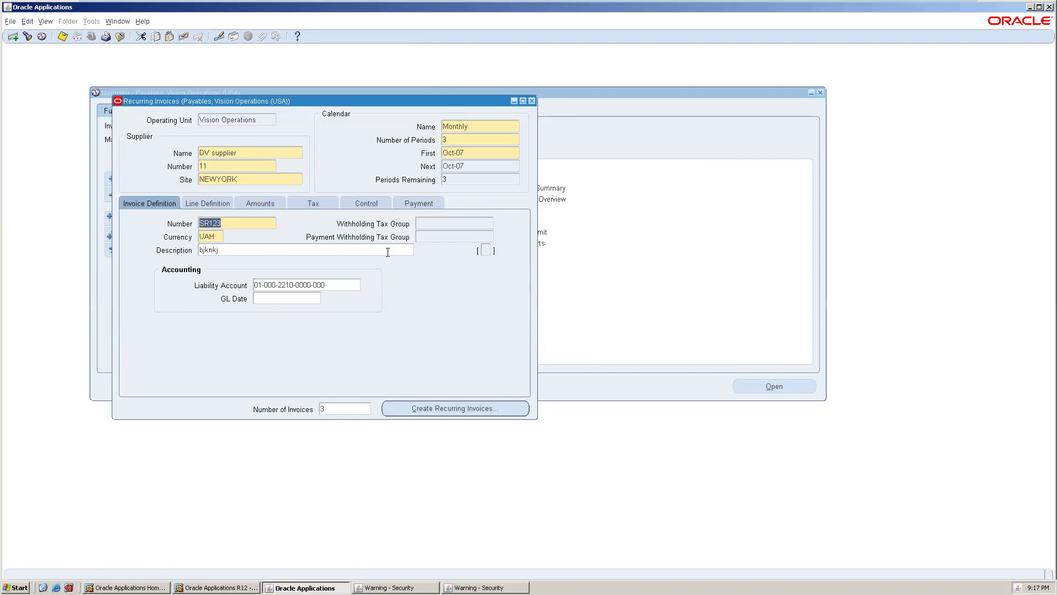
click(219, 197)
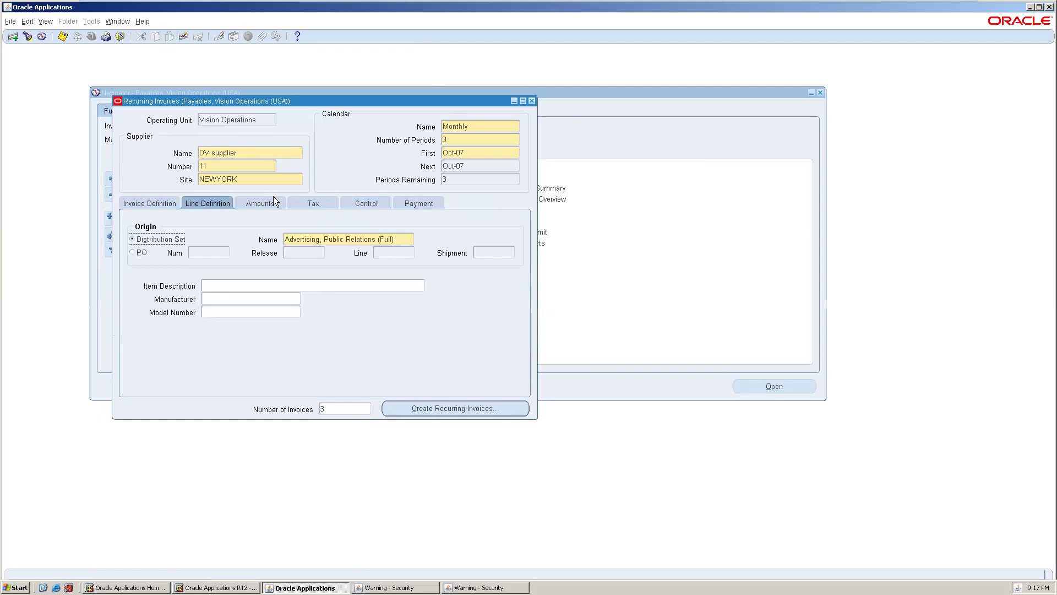
click(266, 199)
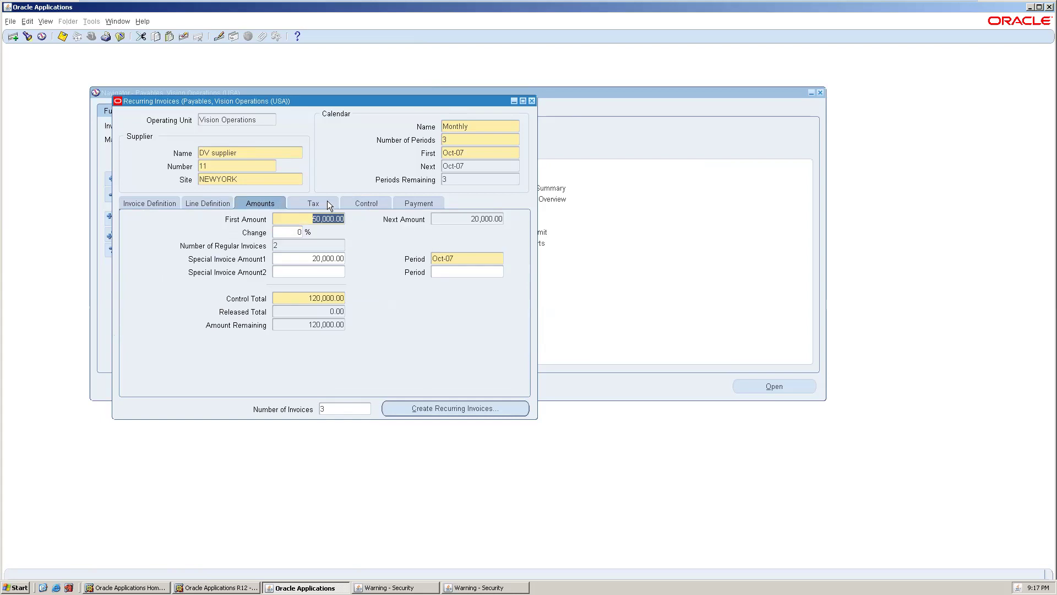
click(369, 203)
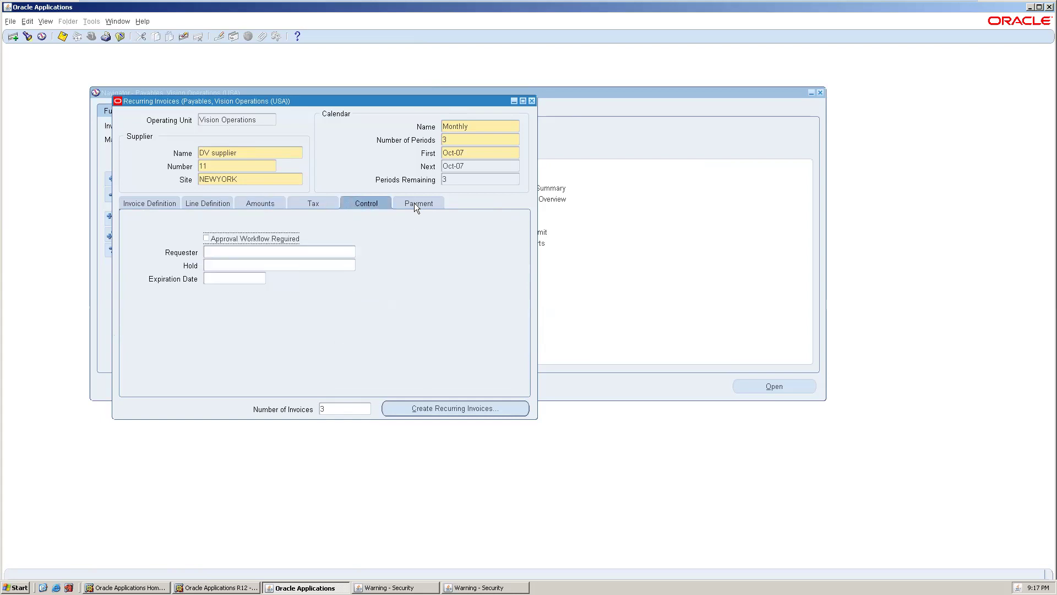
click(414, 203)
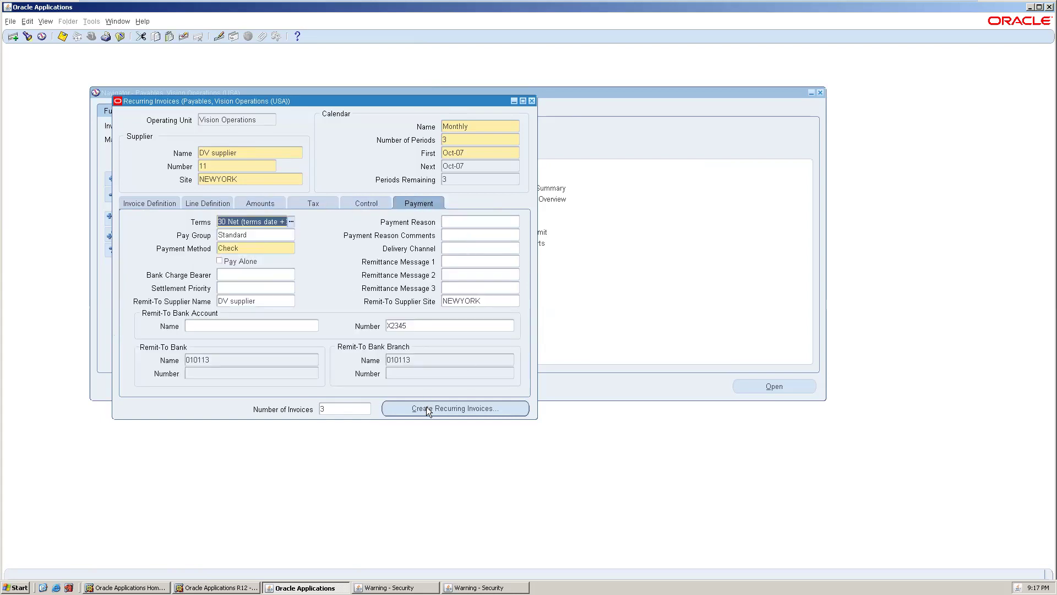
key(ctrl+s)
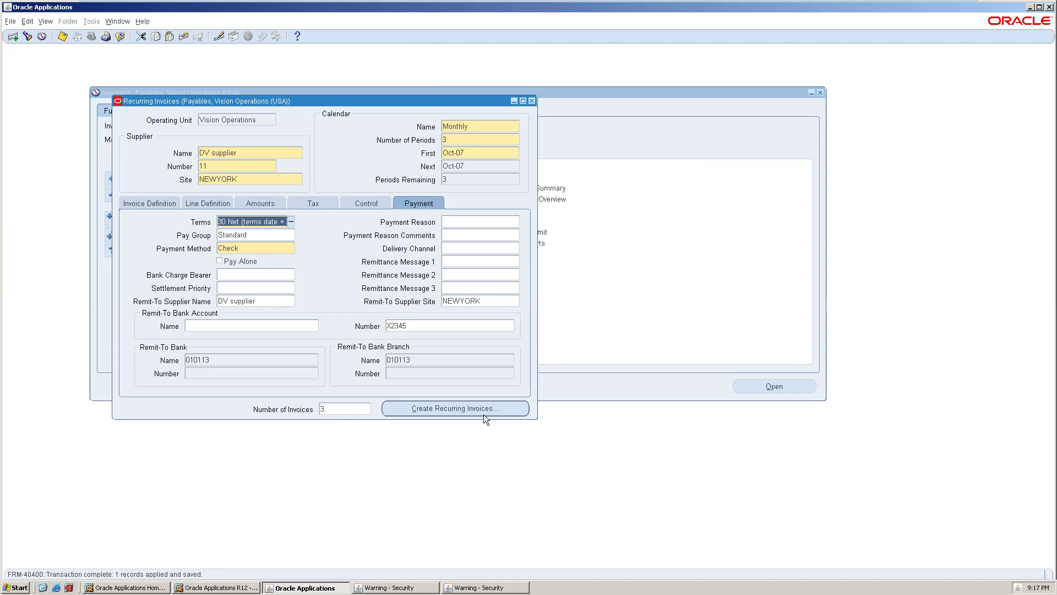
click(469, 406)
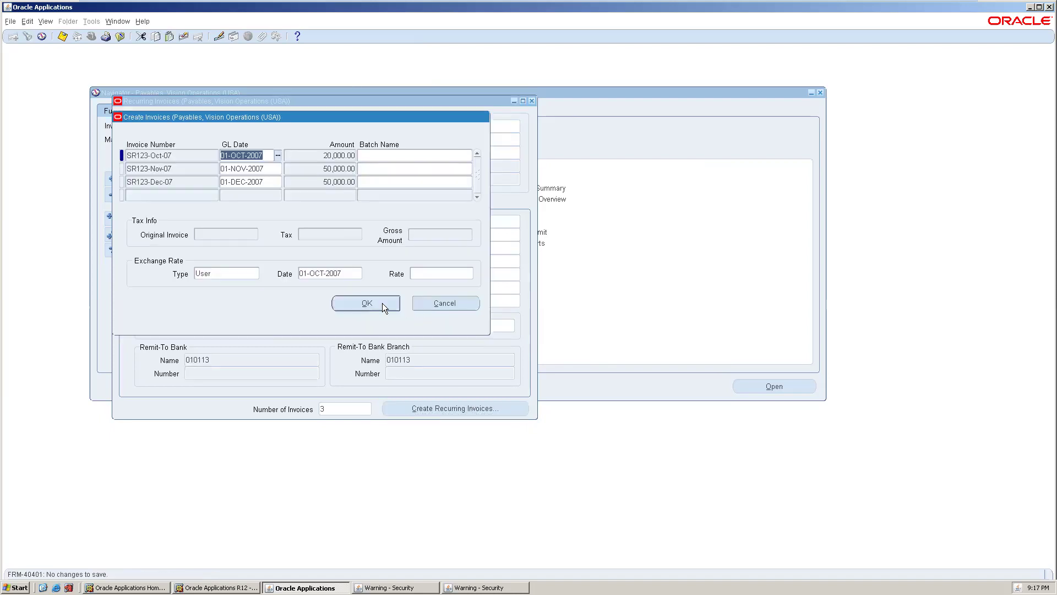
click(381, 304)
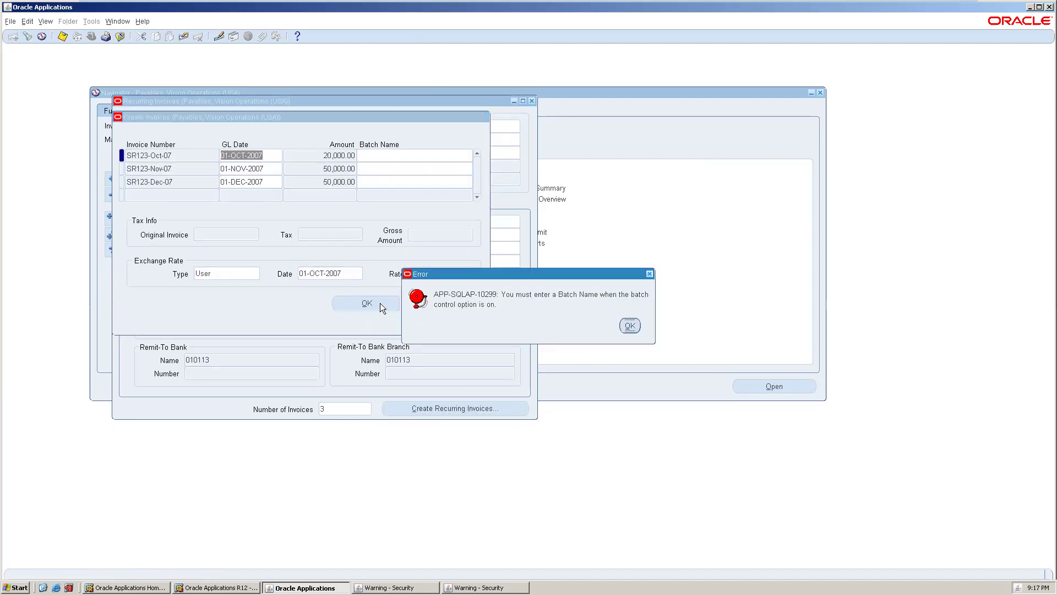
click(630, 325)
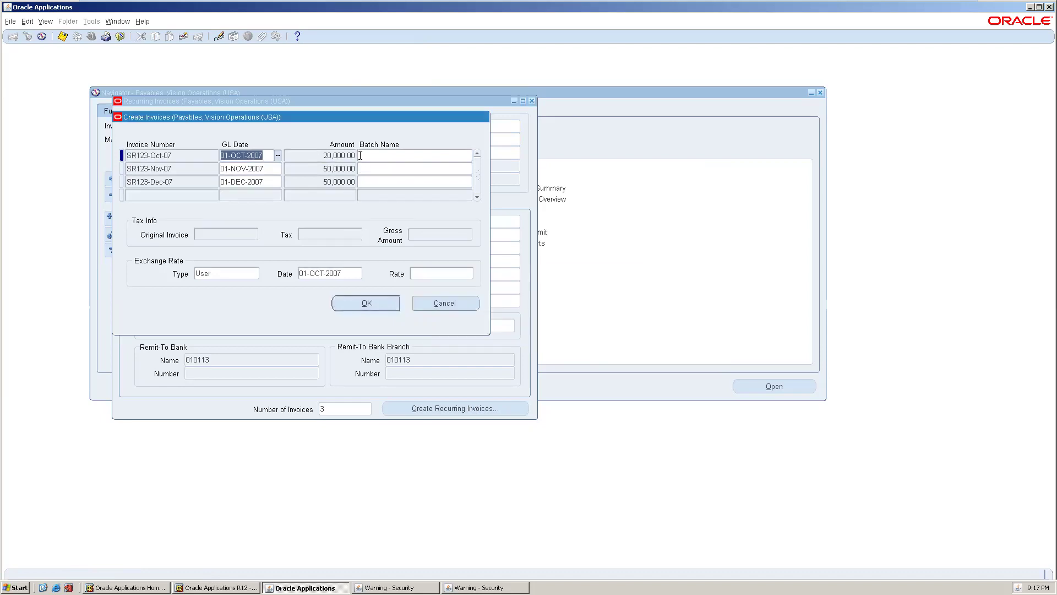
click(365, 157)
text(1)
click(355, 305)
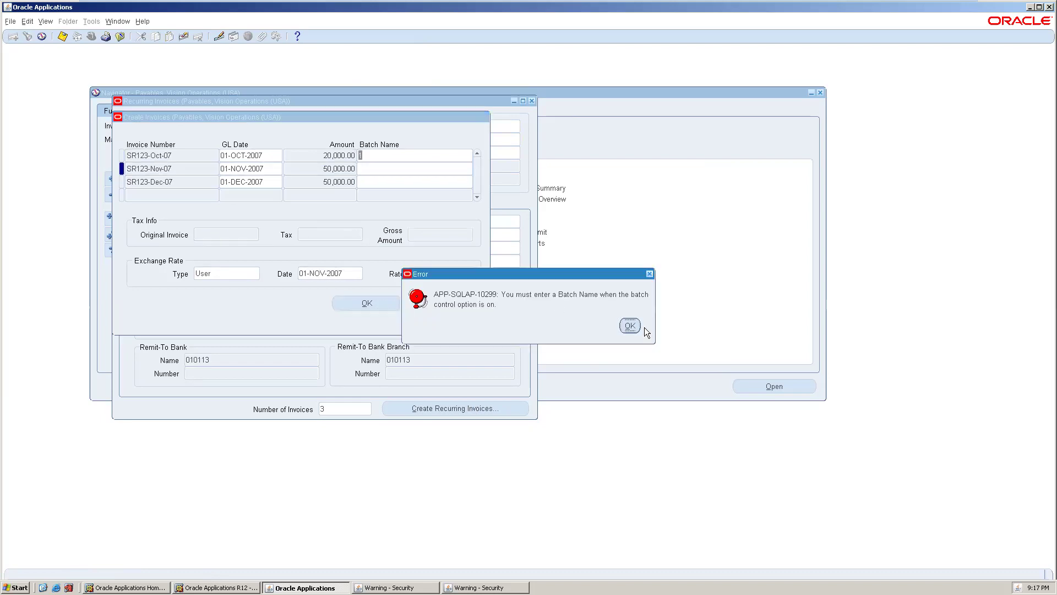
click(637, 328)
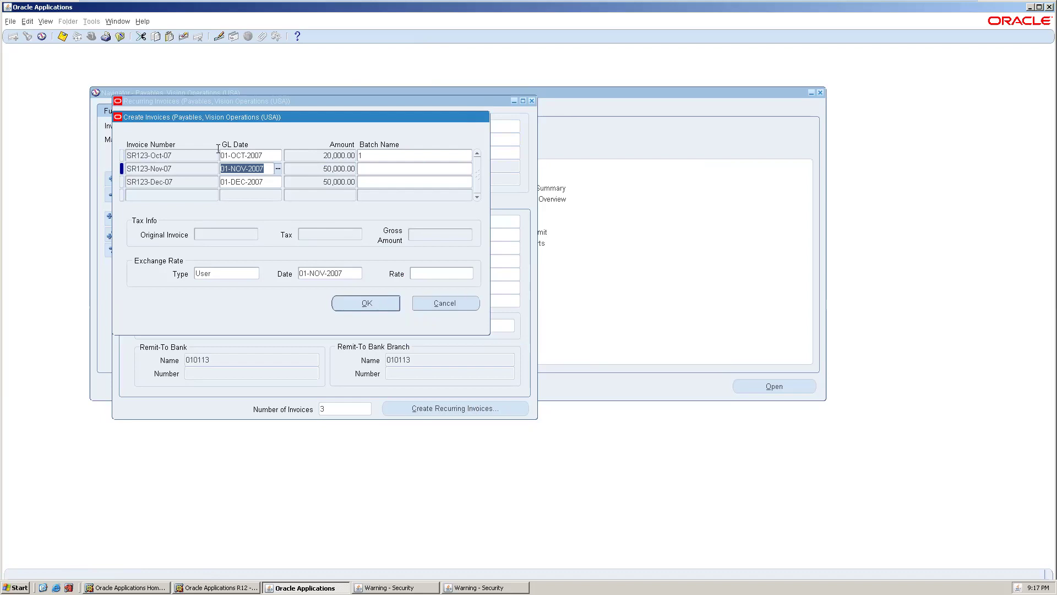
click(200, 158)
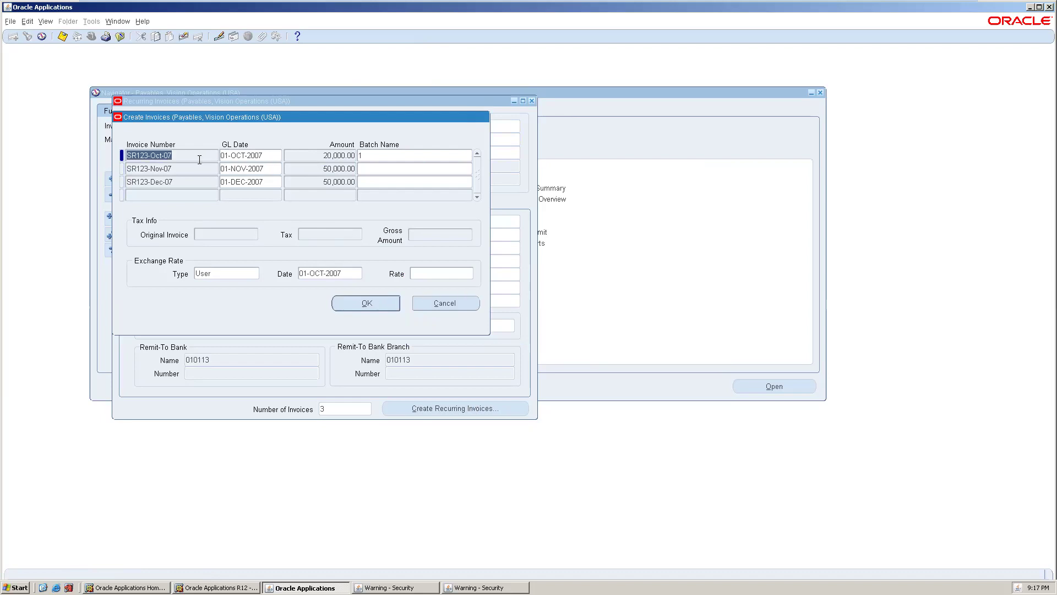
click(444, 303)
- List the submitted concurrent requests from View > Requests, then close the Requests window
click(46, 23)
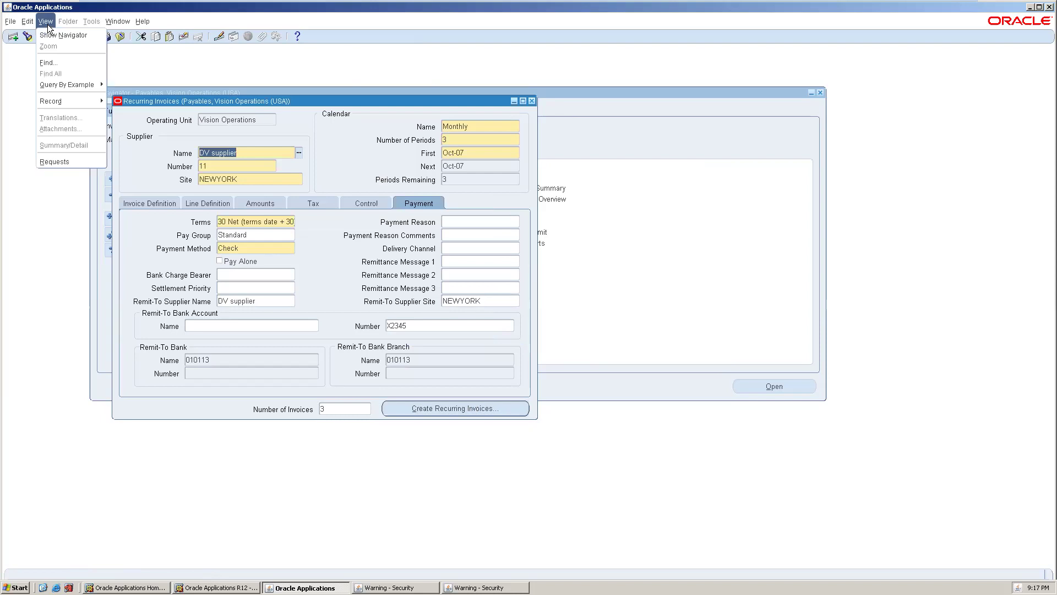
click(74, 161)
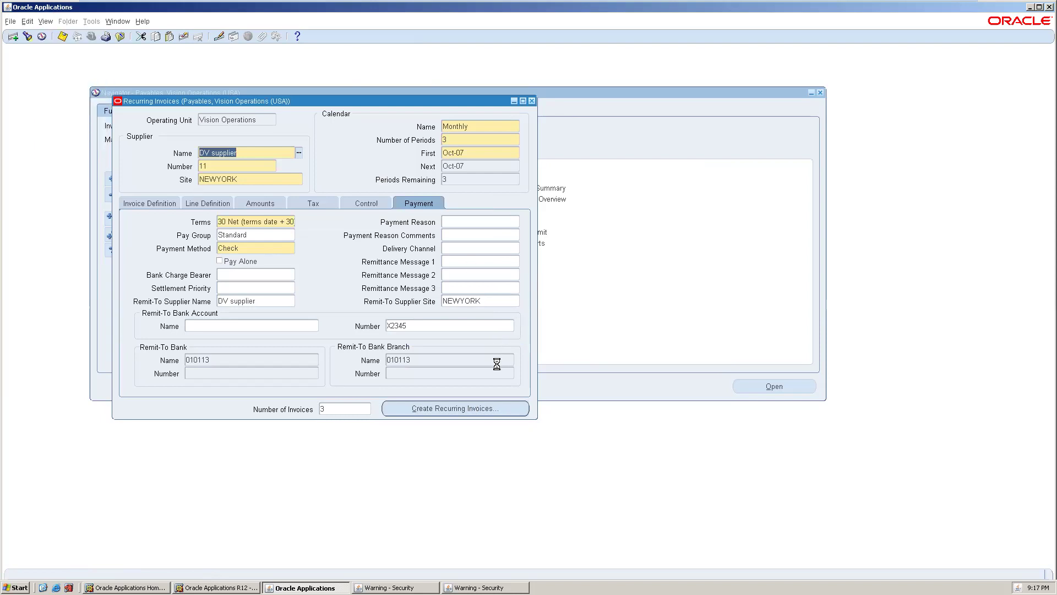
click(320, 292)
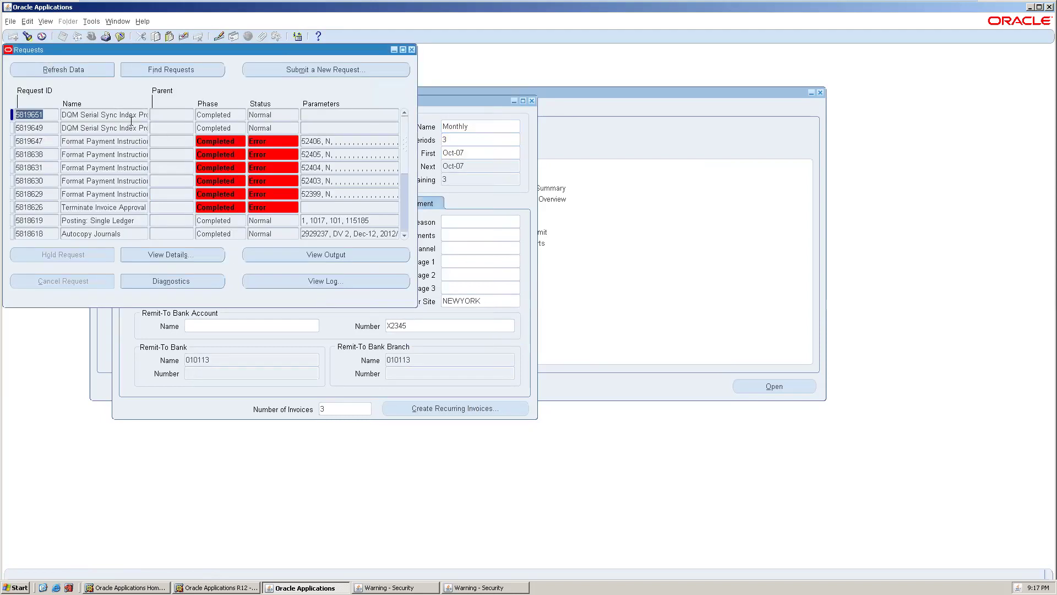
click(411, 50)
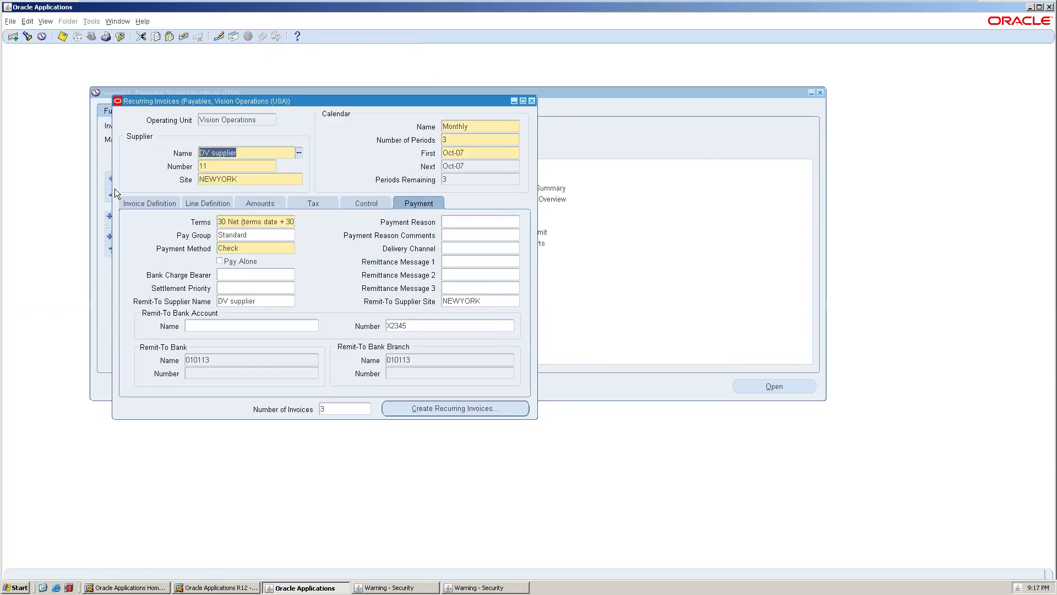
- Review the recurring invoice's definition and payment tabs, then close the Recurring Invoices form
click(154, 206)
click(431, 205)
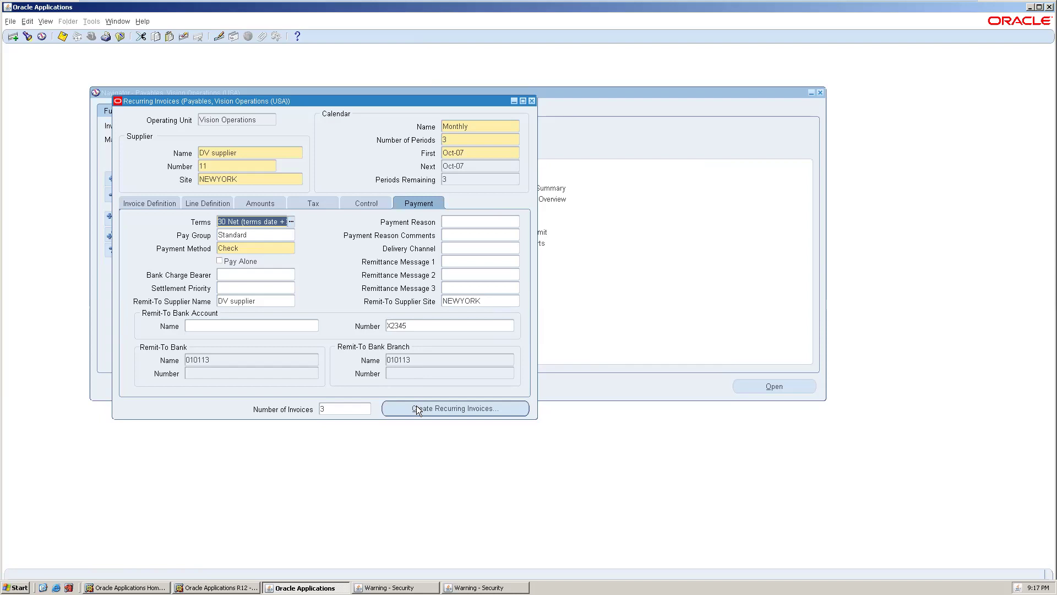
click(529, 100)
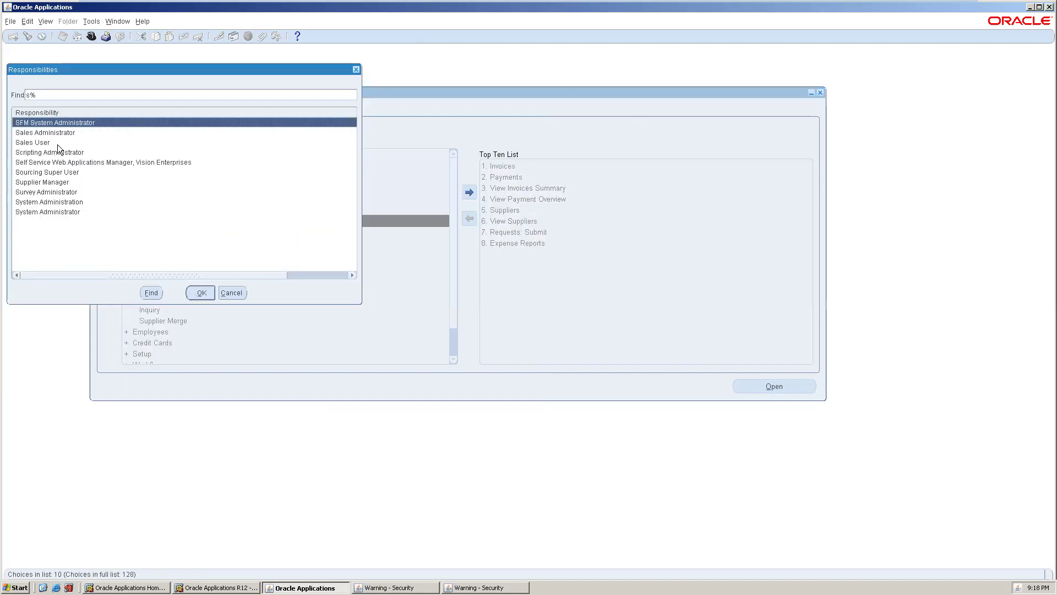
- Switch to the System Administrator responsibility and open the System Profile Values form
text(ystem Administrat)
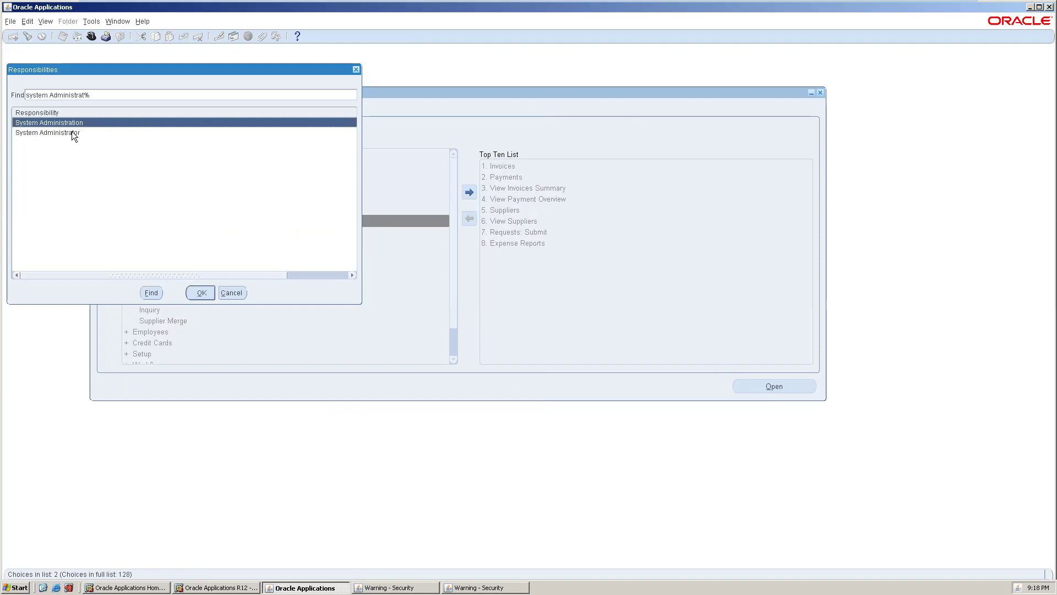
double_click(71, 132)
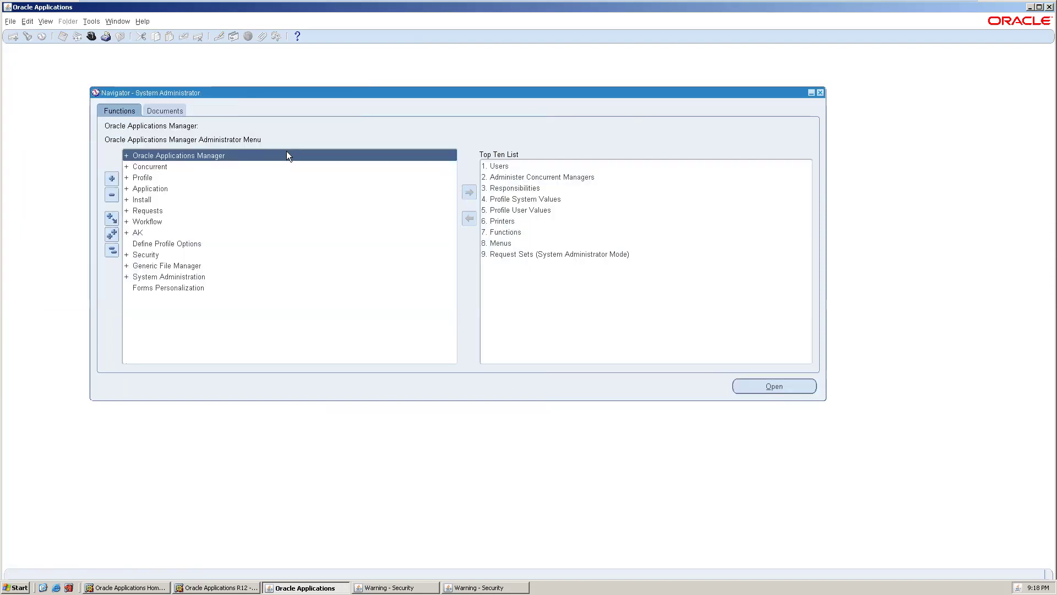
double_click(151, 175)
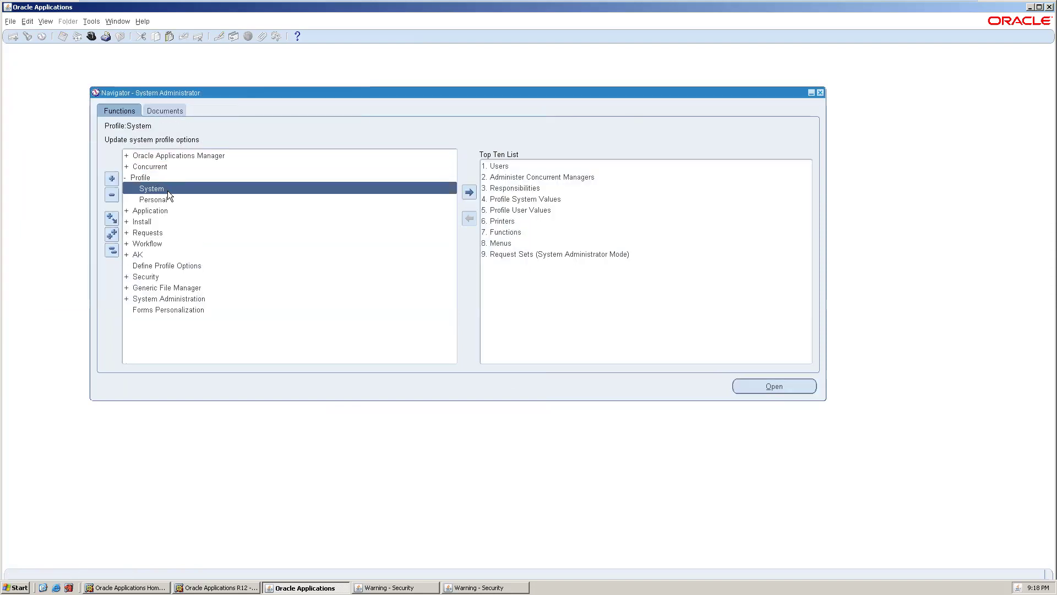
double_click(173, 188)
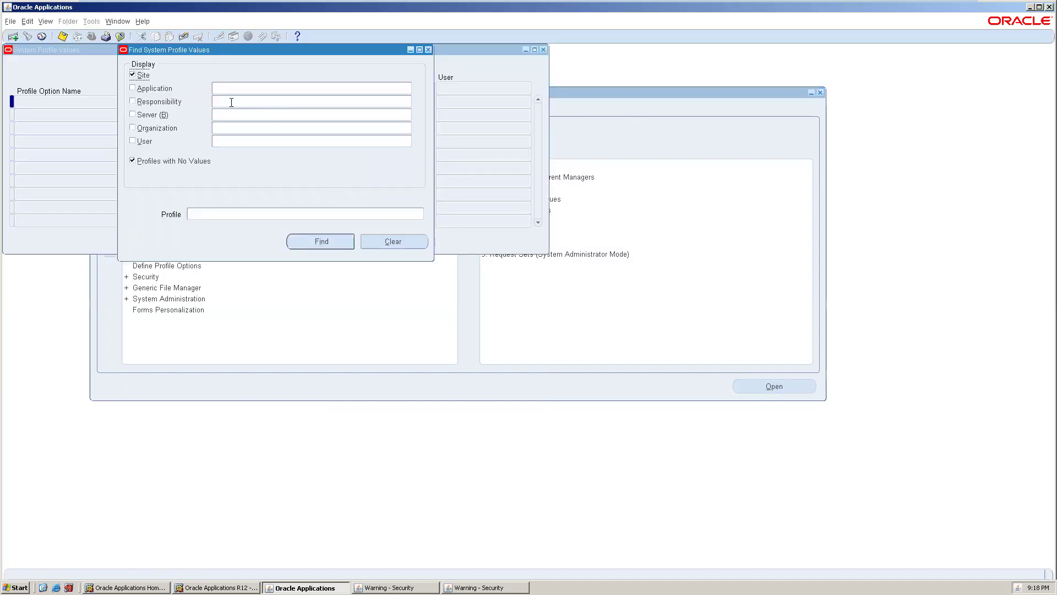
- Find profiles matching %Batch% for the Payables, Vision Operations (USA) responsibility
click(164, 102)
text(paya)
key(Tab)
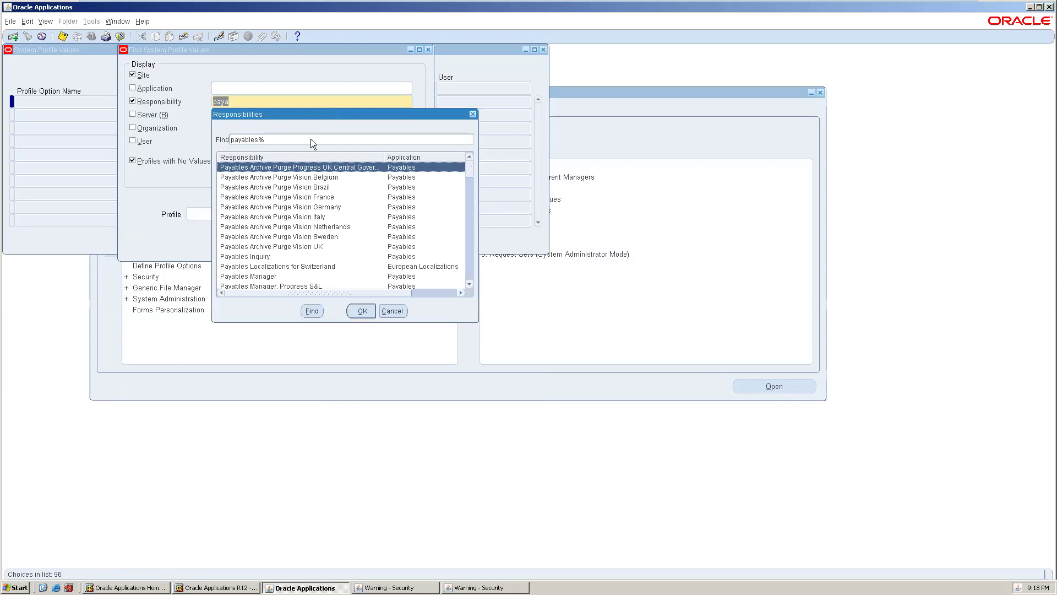
text(usa)
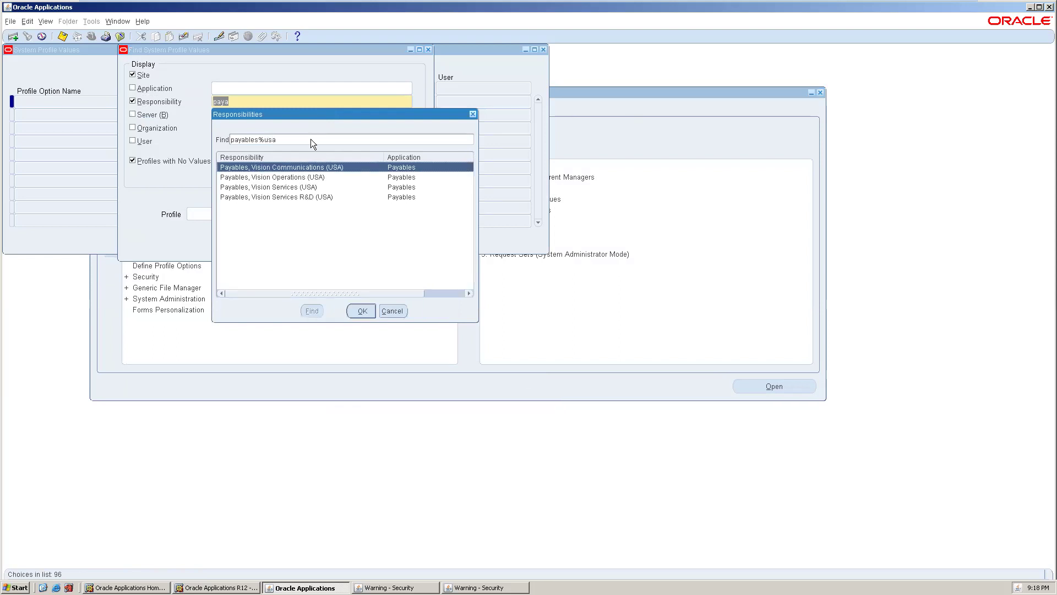
click(294, 176)
click(361, 310)
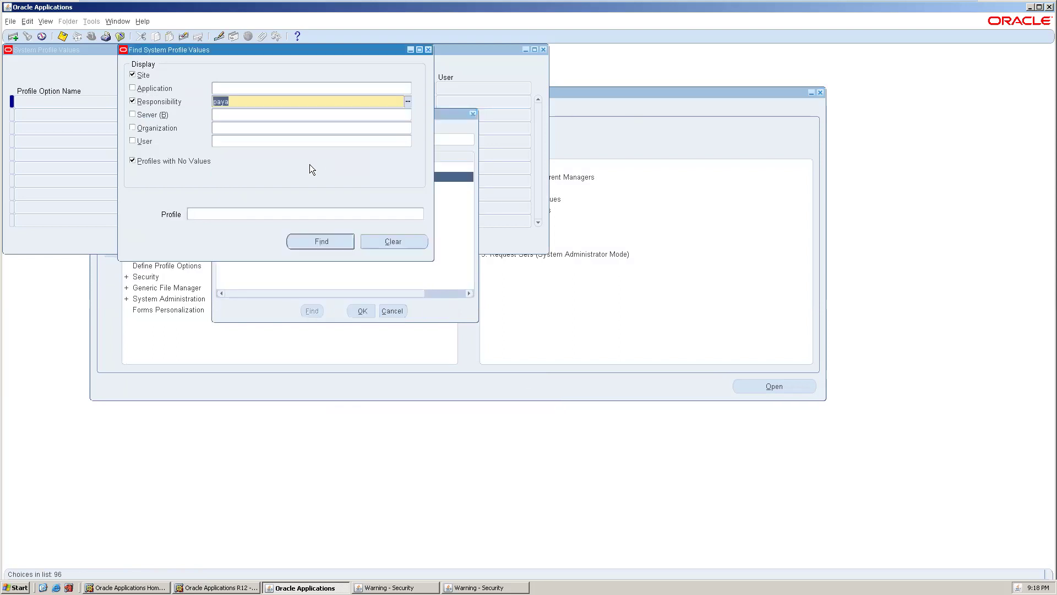
click(280, 209)
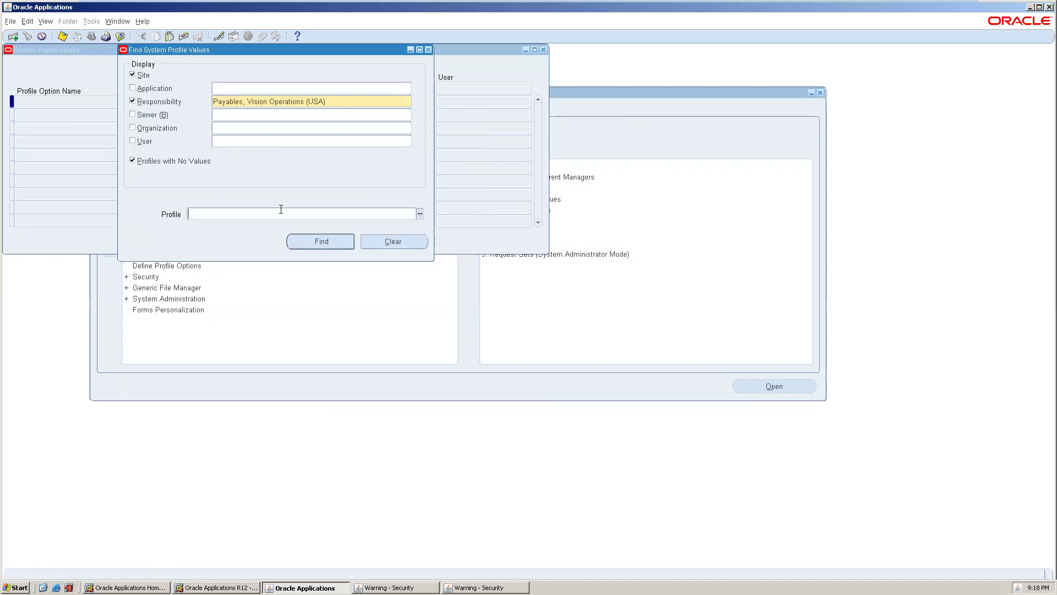
text(%Batch%)
click(318, 246)
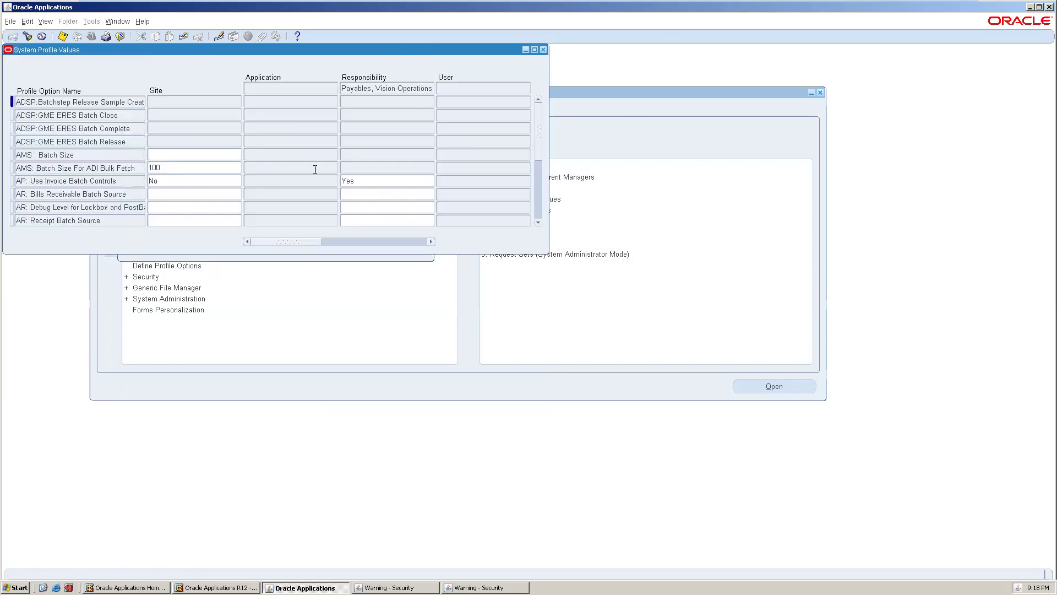
- Change AP: Use Invoice Batch Controls to No at responsibility level, save, and close the form
click(74, 181)
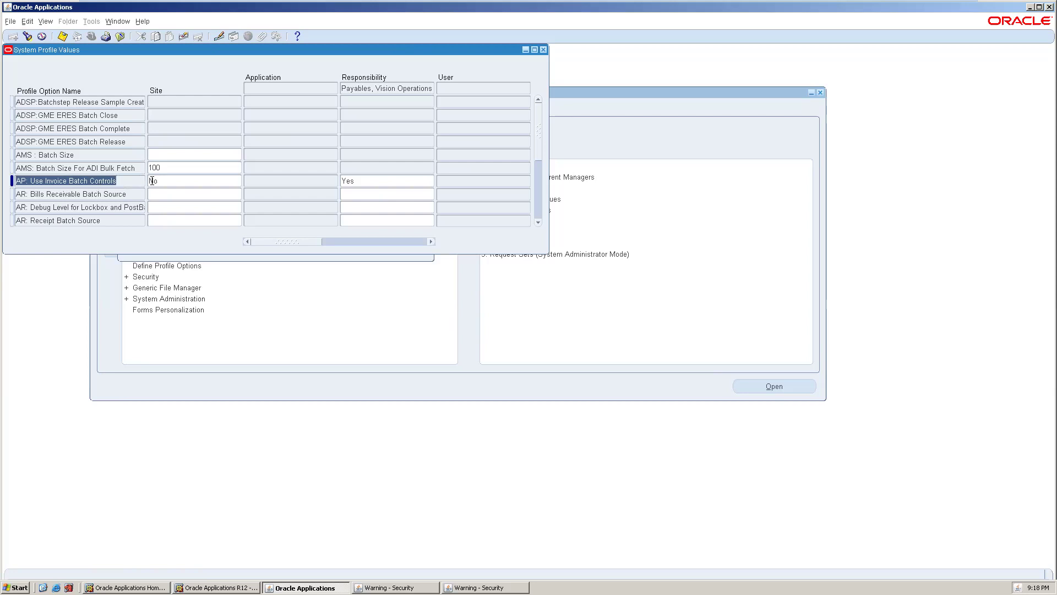
click(359, 181)
text(No)
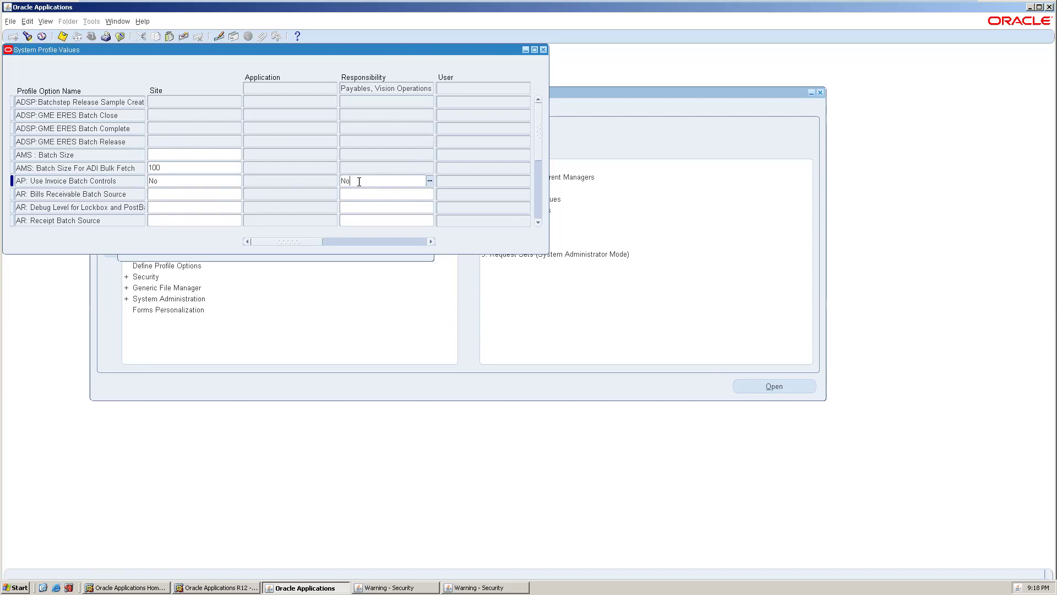
key(ctrl+s)
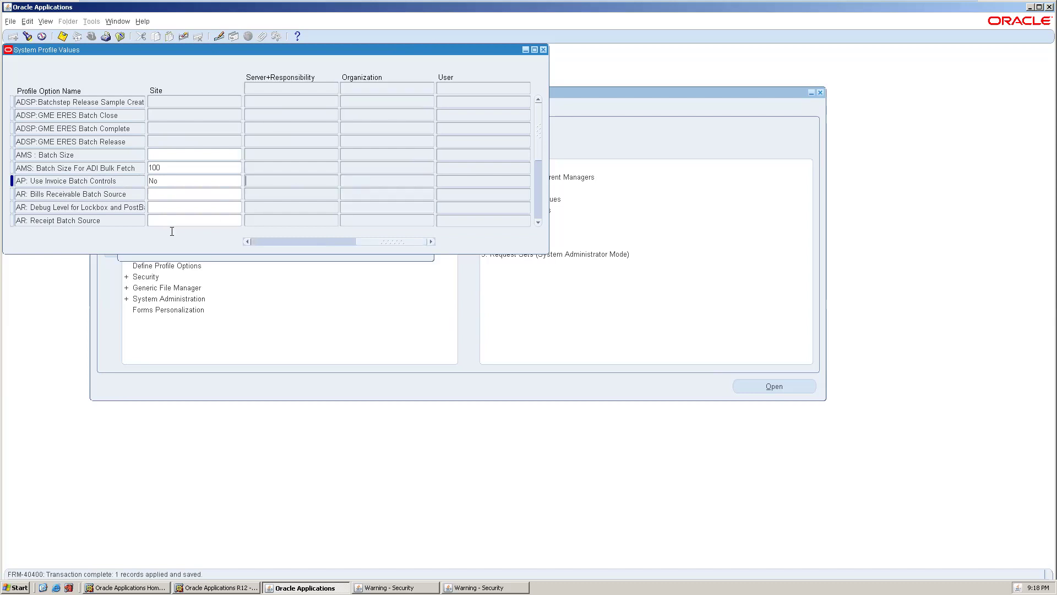
click(279, 241)
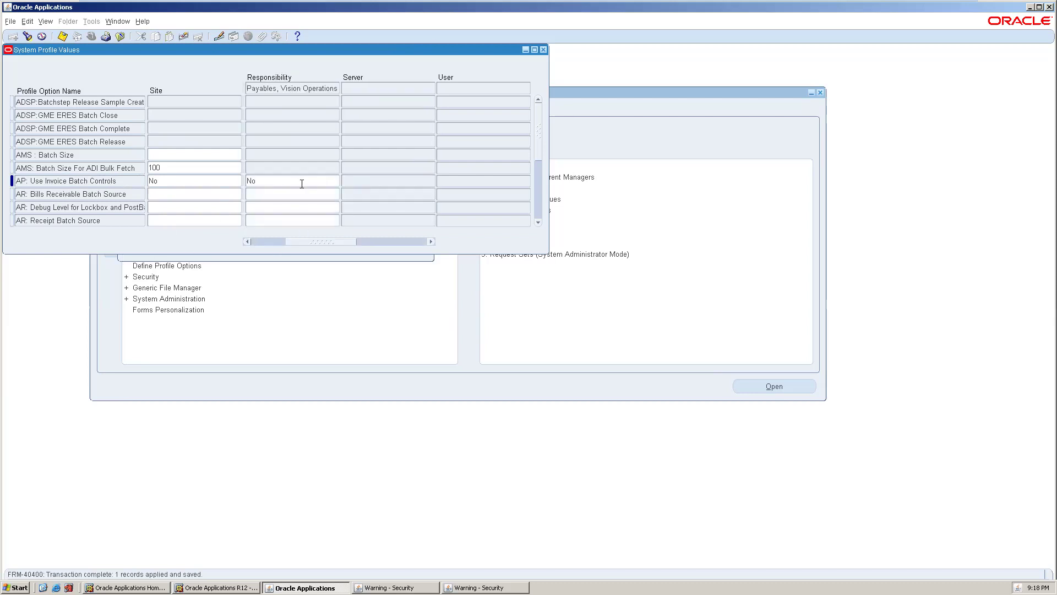
click(544, 50)
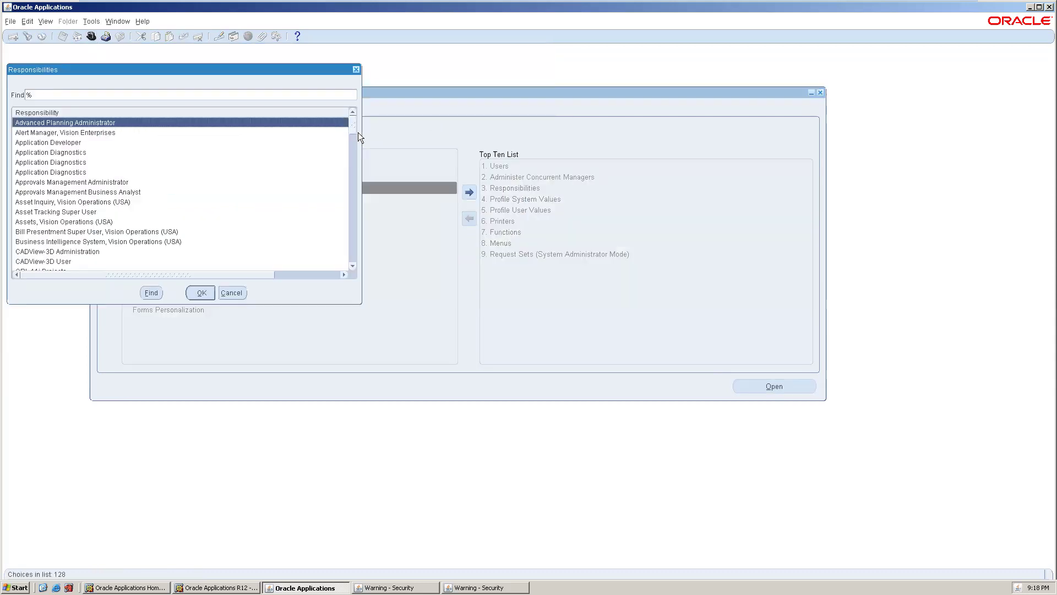
- In Payables, attempt Invoices > Entry > Invoice Batches and dismiss the batch control error
text(pay)
key(Return)
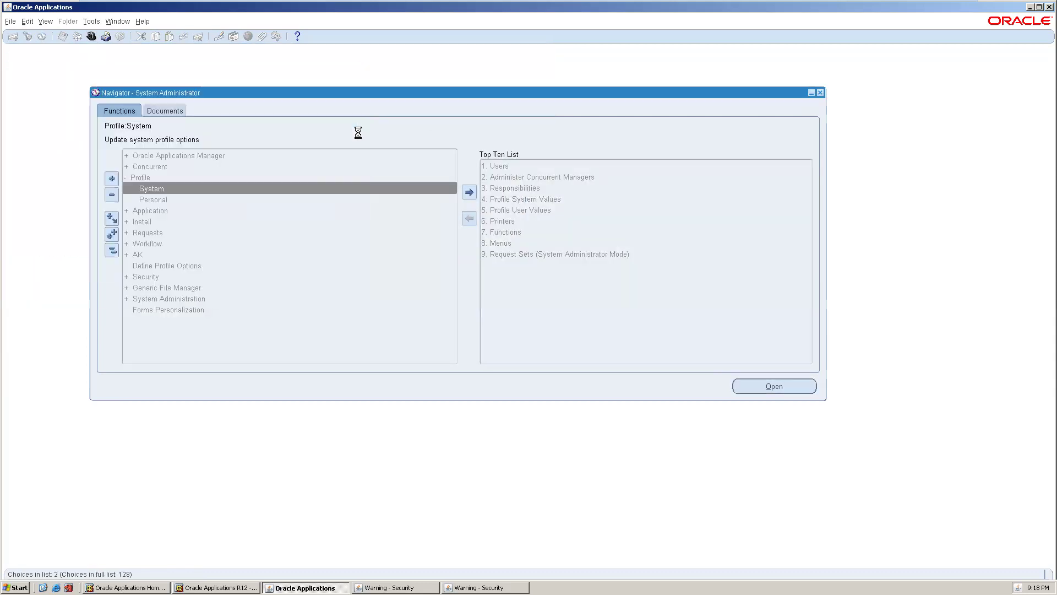
double_click(166, 154)
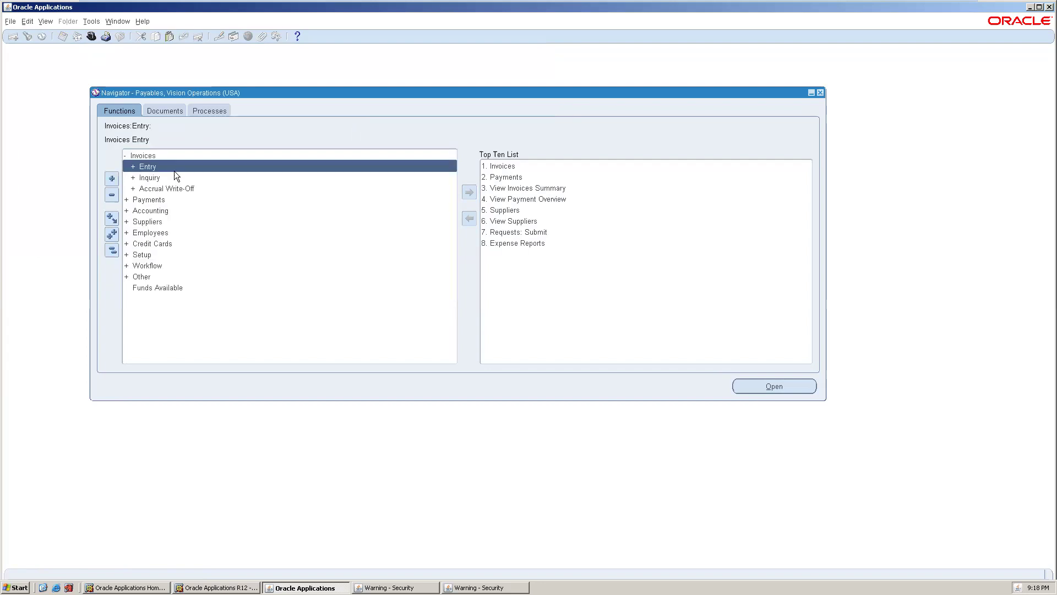
double_click(174, 166)
double_click(177, 176)
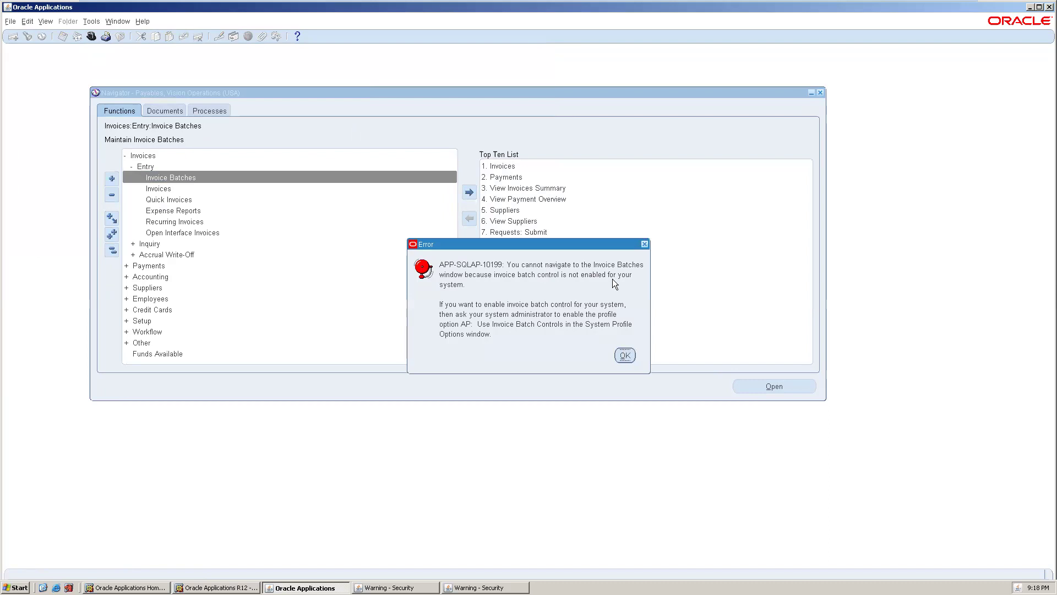
click(624, 355)
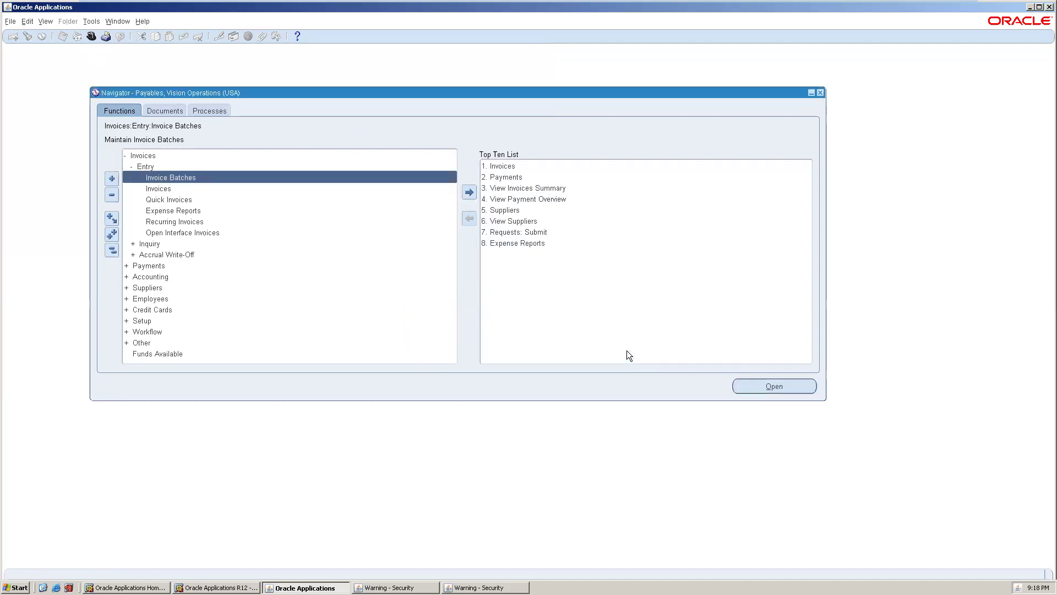
- Open the Invoice Workbench from Invoices > Entry > Invoices, close it, and reopen it
double_click(209, 188)
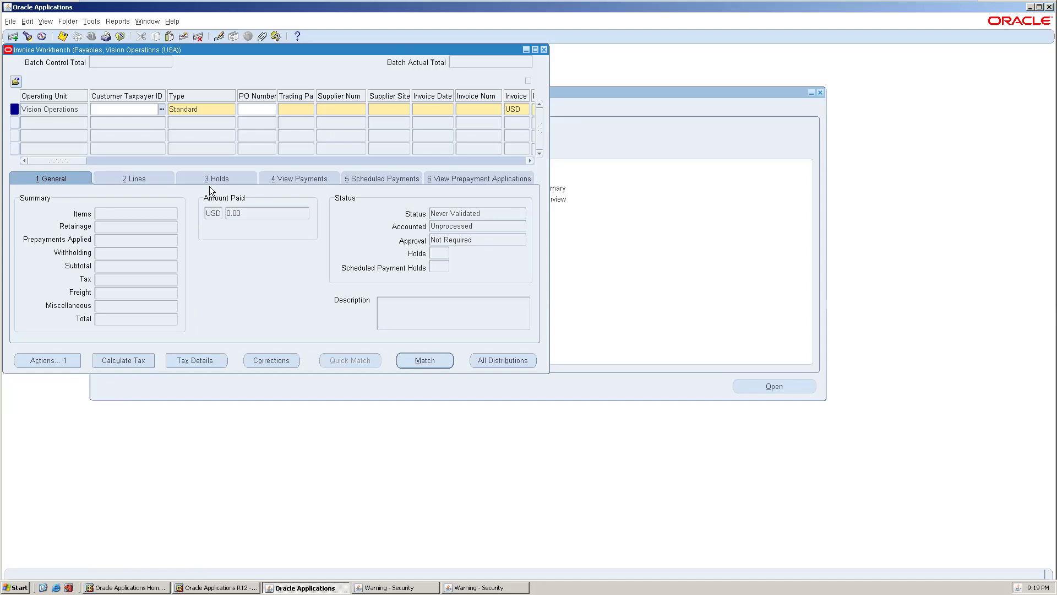
click(543, 50)
double_click(162, 189)
mouse_move(417, 2)
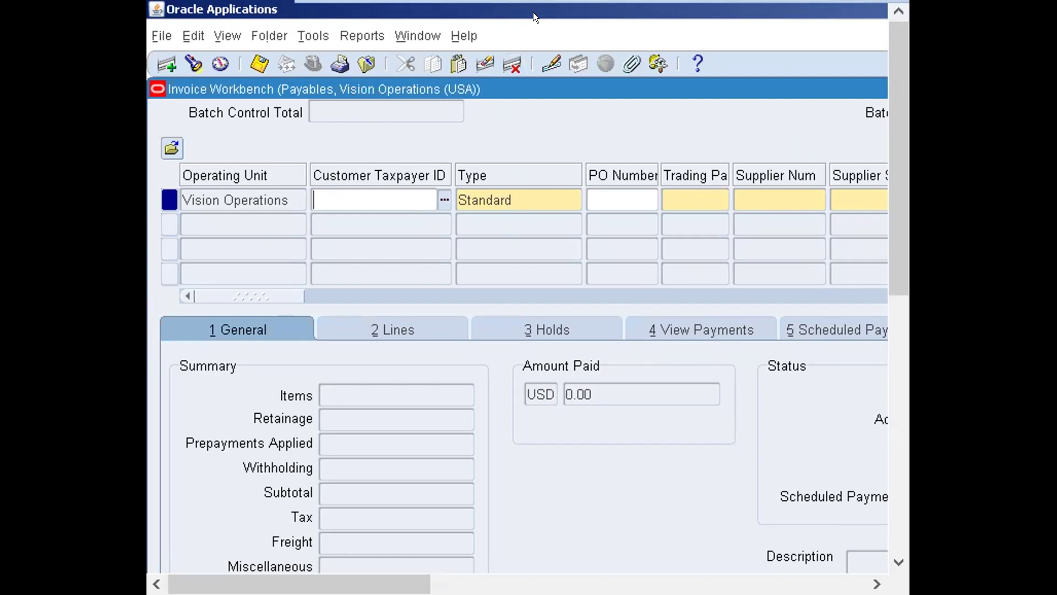
click(620, 199)
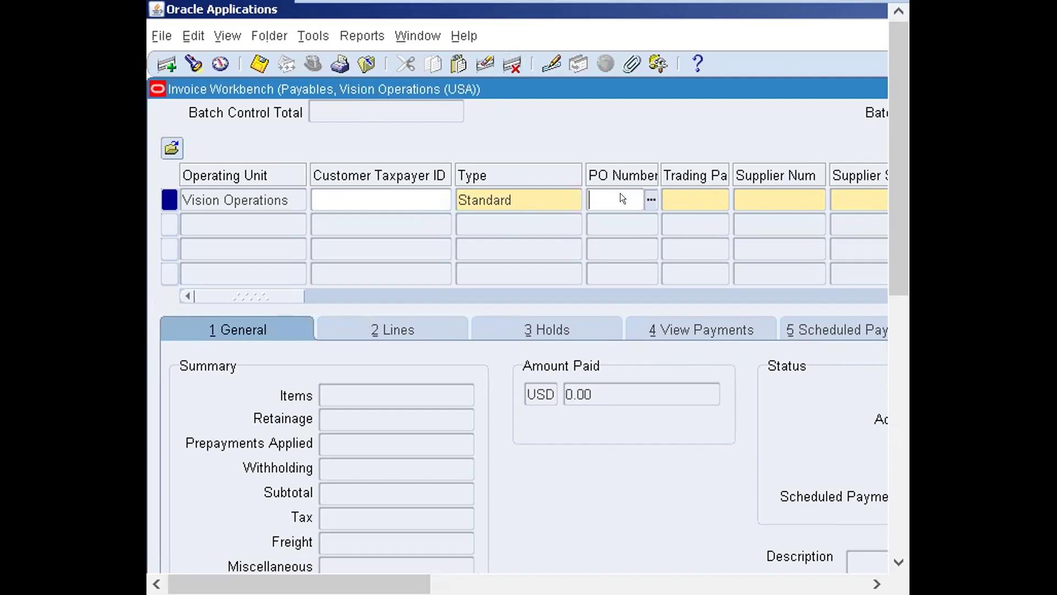
key(Tab)
key(Tab)
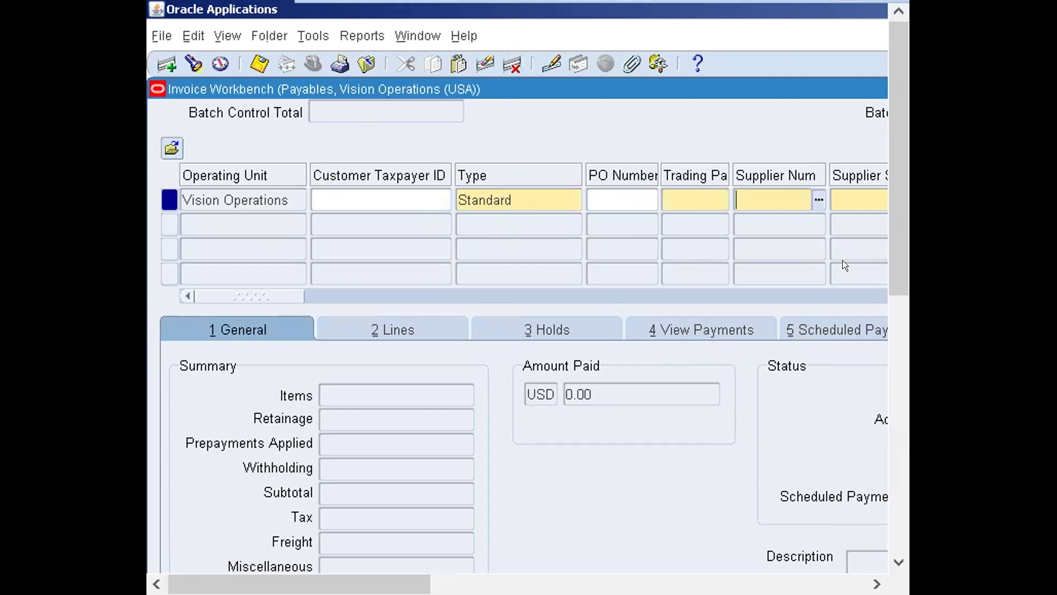
key(Tab)
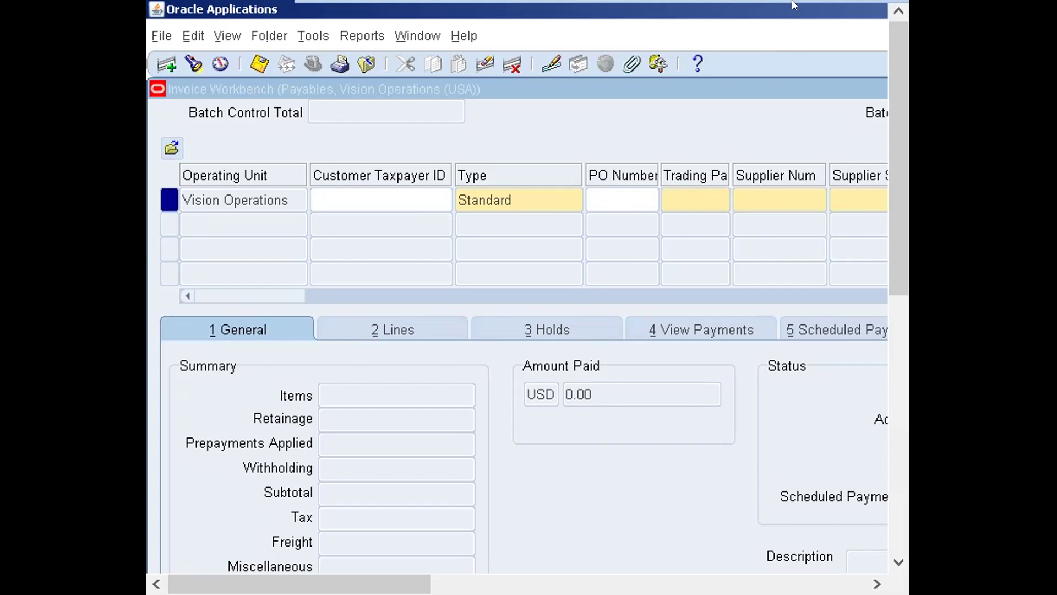
drag(887, 226, 894, 119)
scroll(889, 331, down, 5)
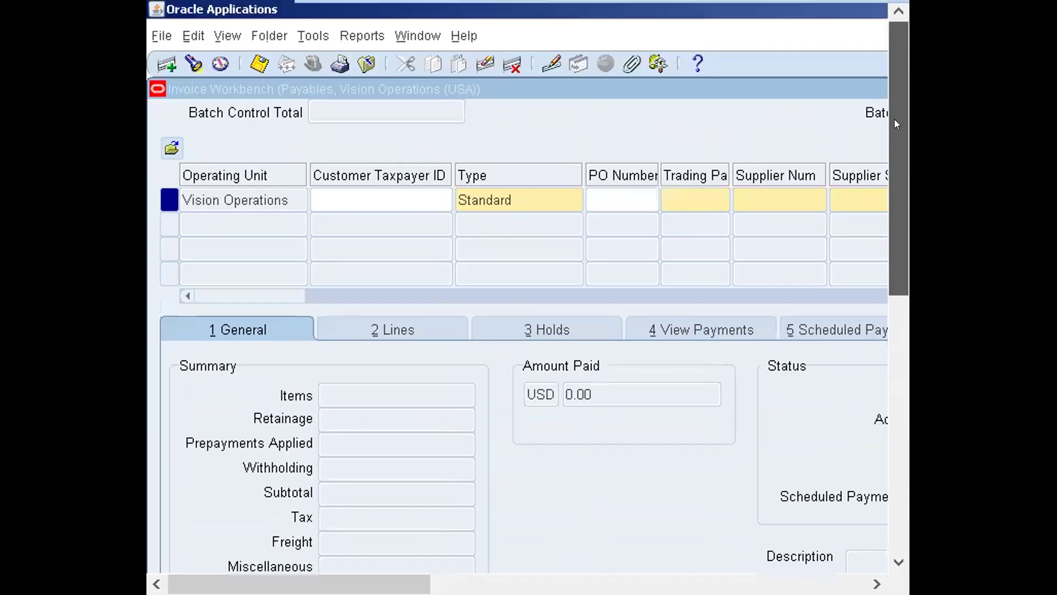
scroll(432, 104, down, 4)
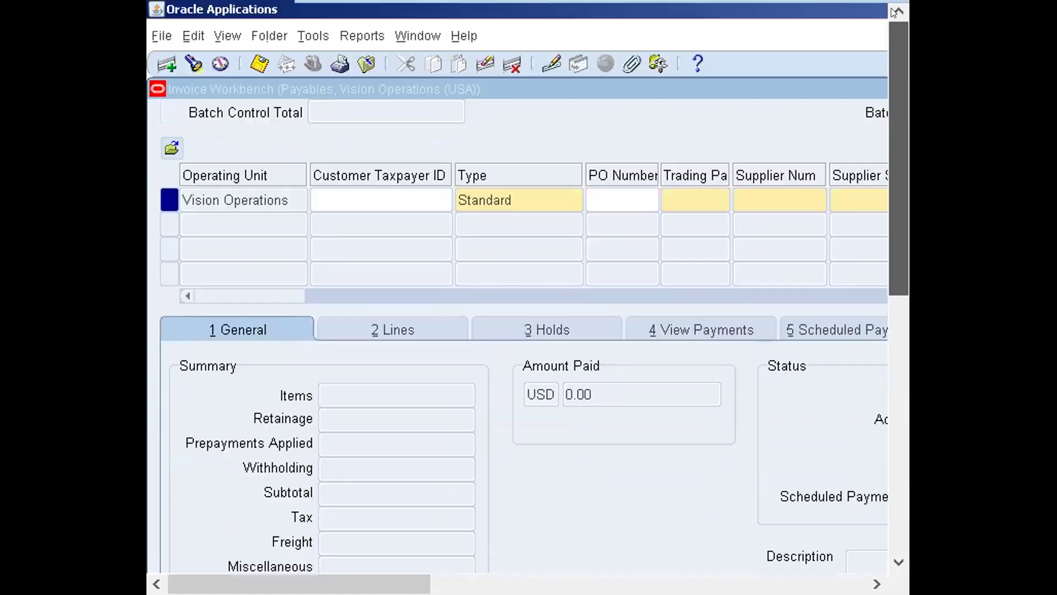
scroll(523, 275, up, 4)
mouse_move(895, 5)
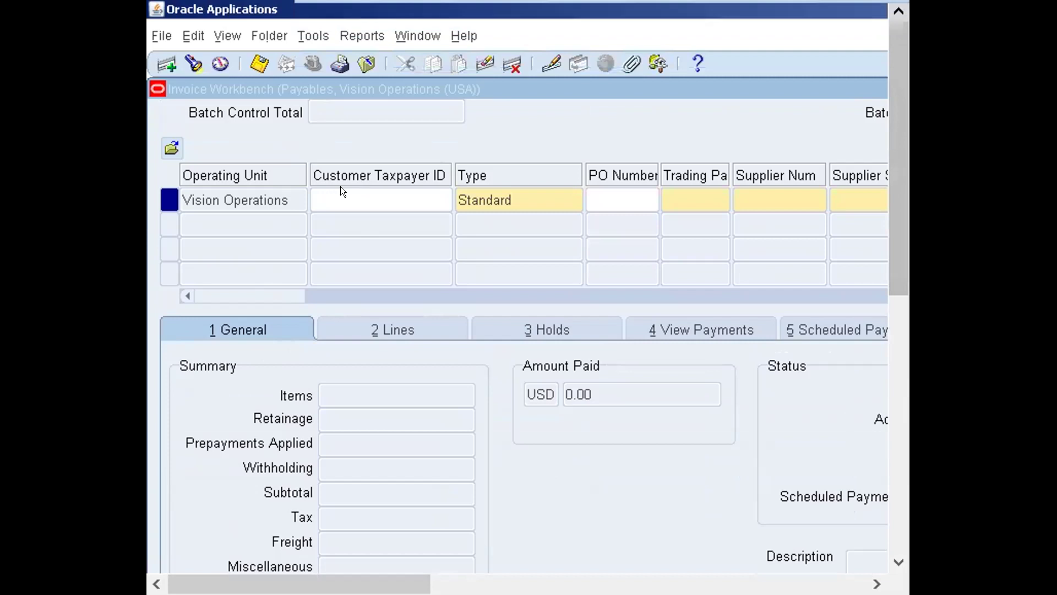
mouse_move(321, 3)
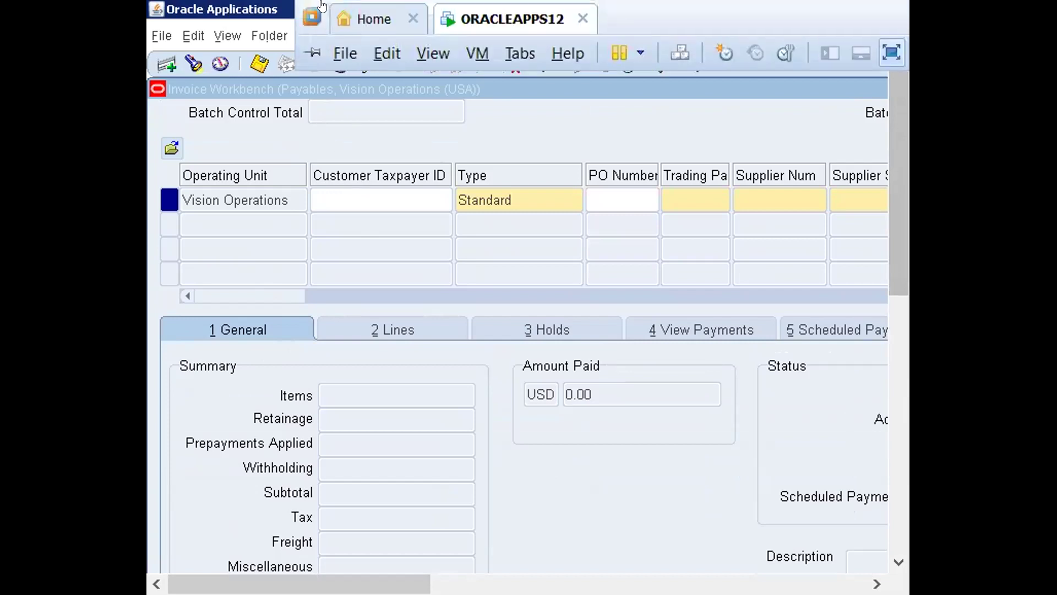
click(347, 50)
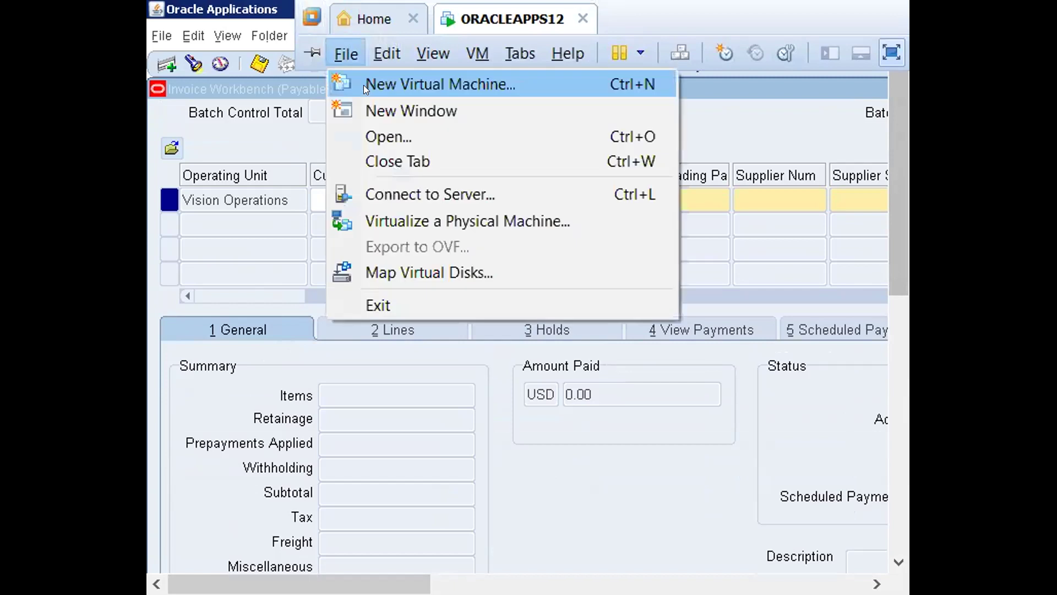
click(800, 141)
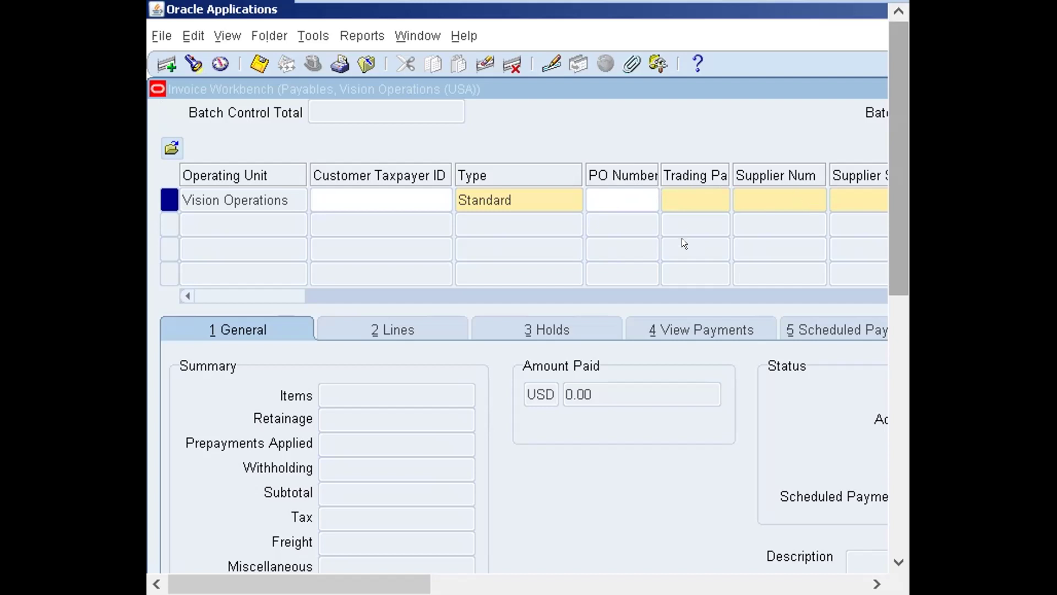
drag(890, 250, 891, 364)
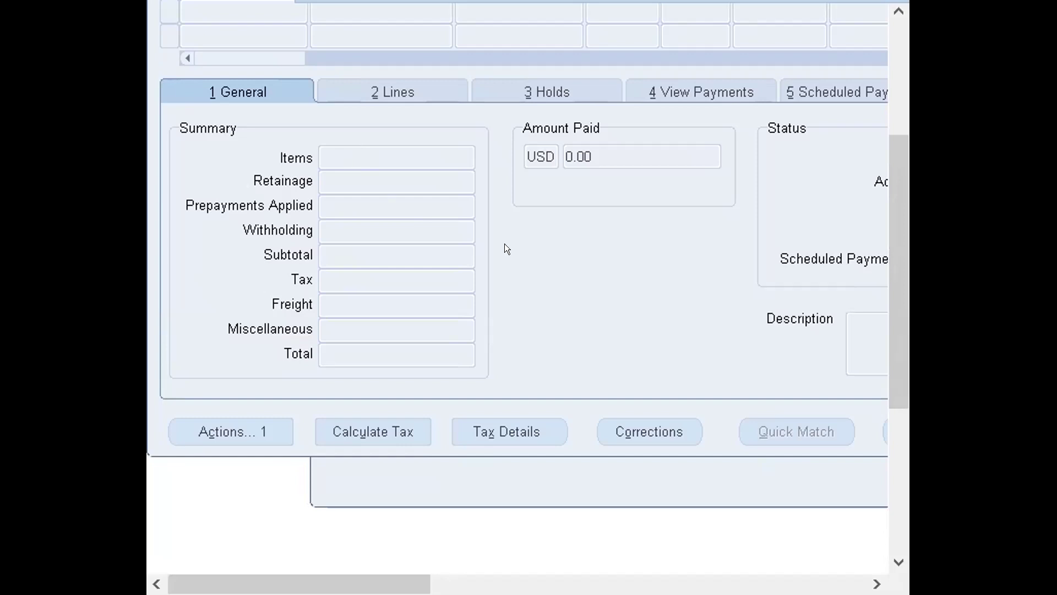
drag(904, 285, 893, 38)
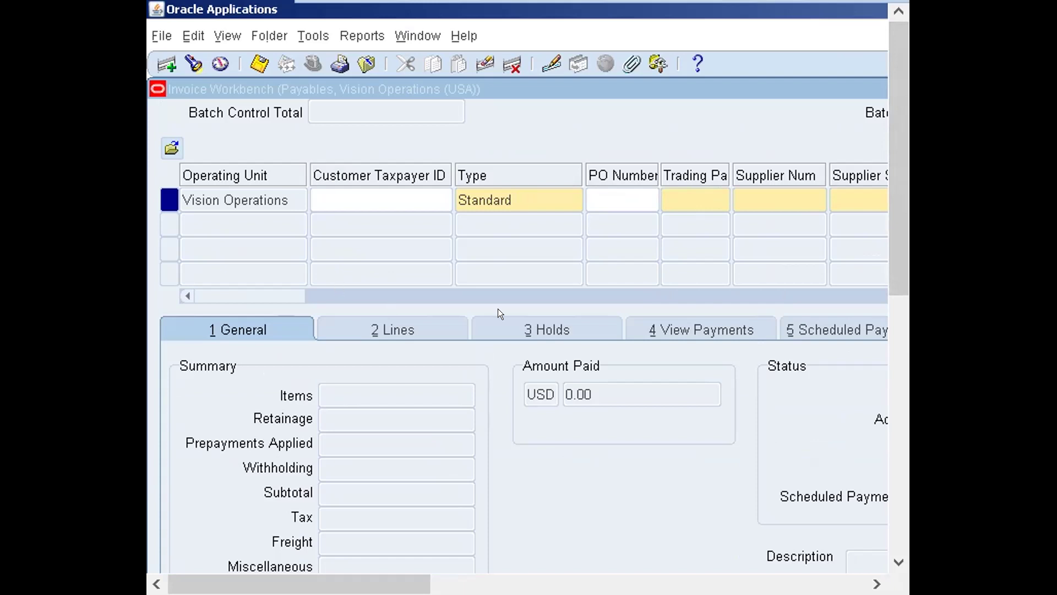
drag(898, 270, 898, 414)
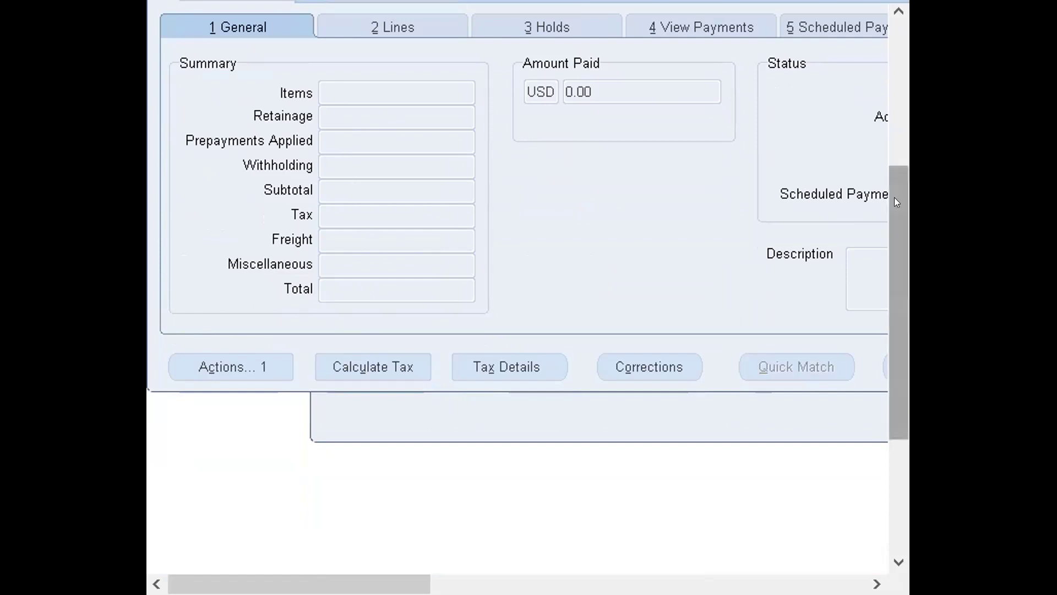
drag(894, 197, 895, 65)
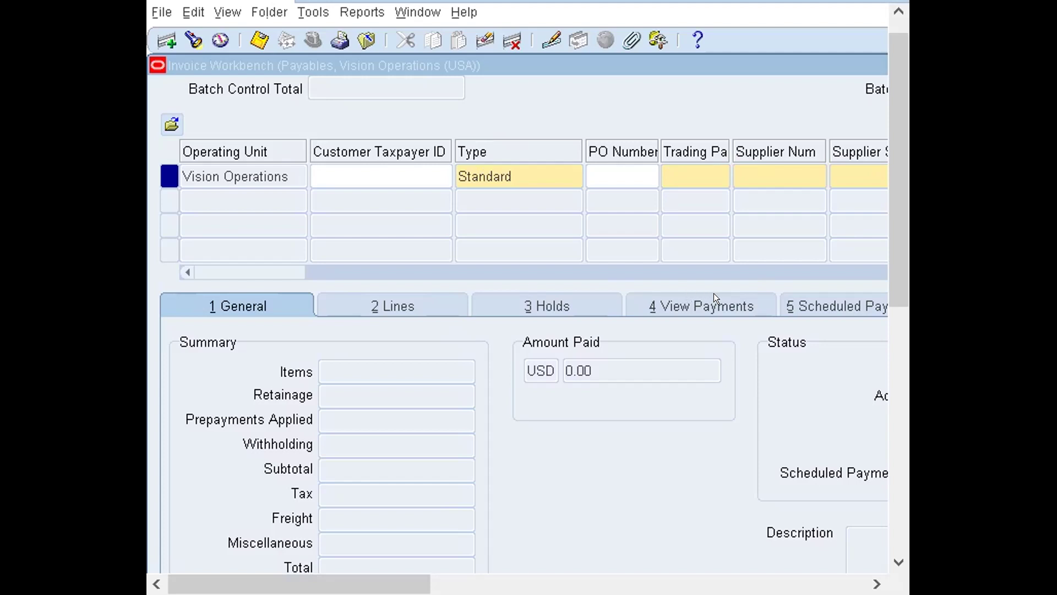
drag(889, 234, 892, 315)
drag(893, 263, 888, 71)
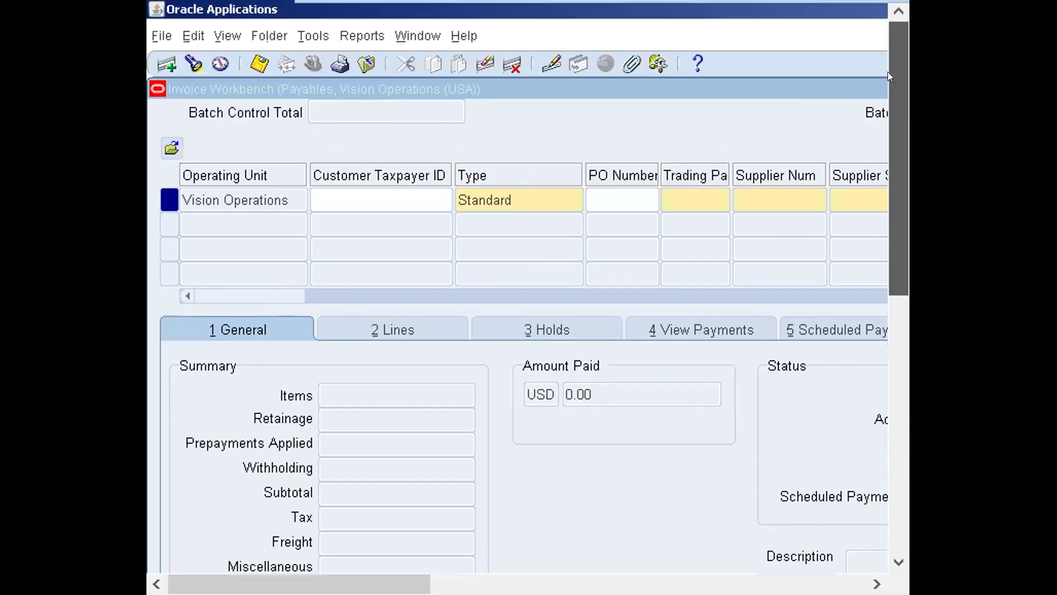
scroll(754, 213, down, 3)
scroll(747, 189, up, 1)
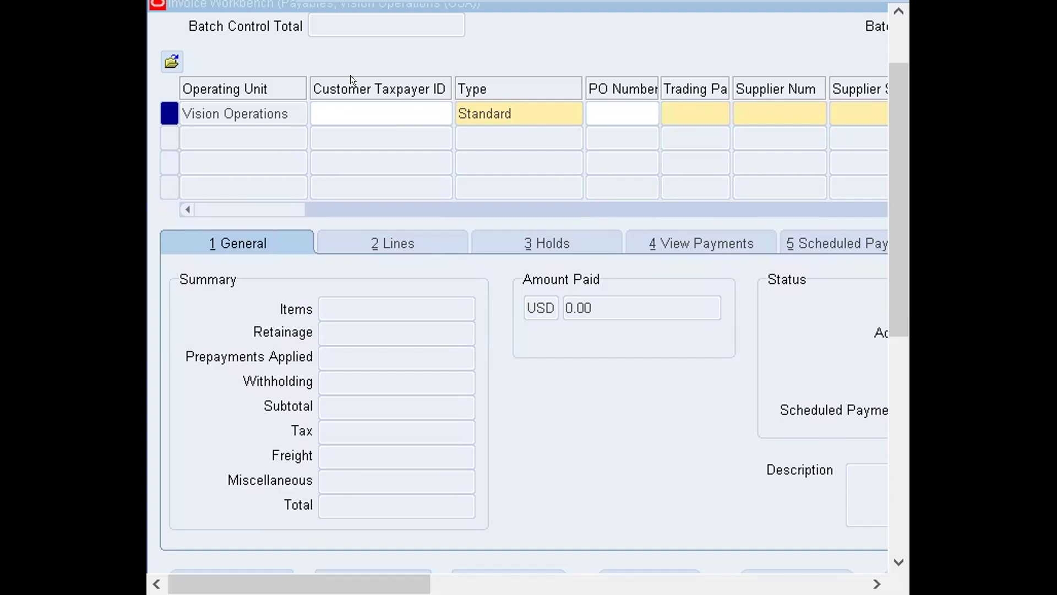
drag(897, 88, 898, 9)
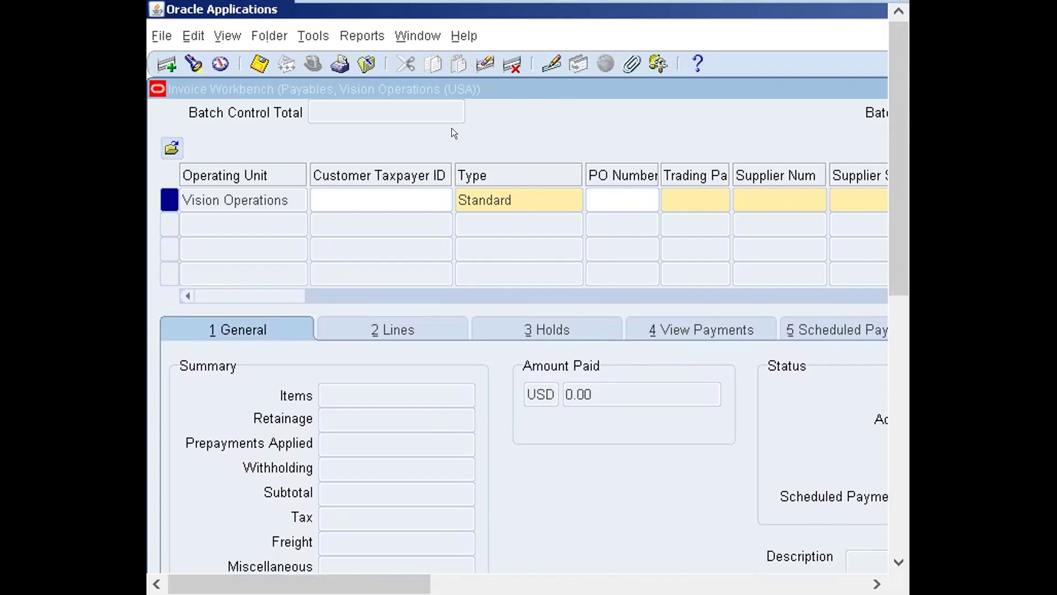
key(alt+Tab)
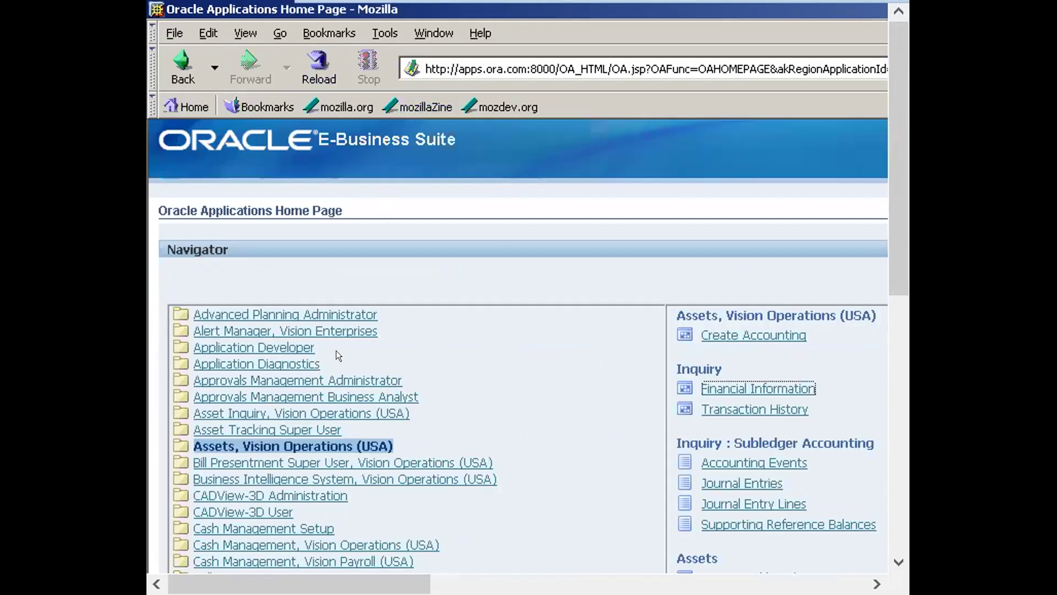
key(alt+Tab)
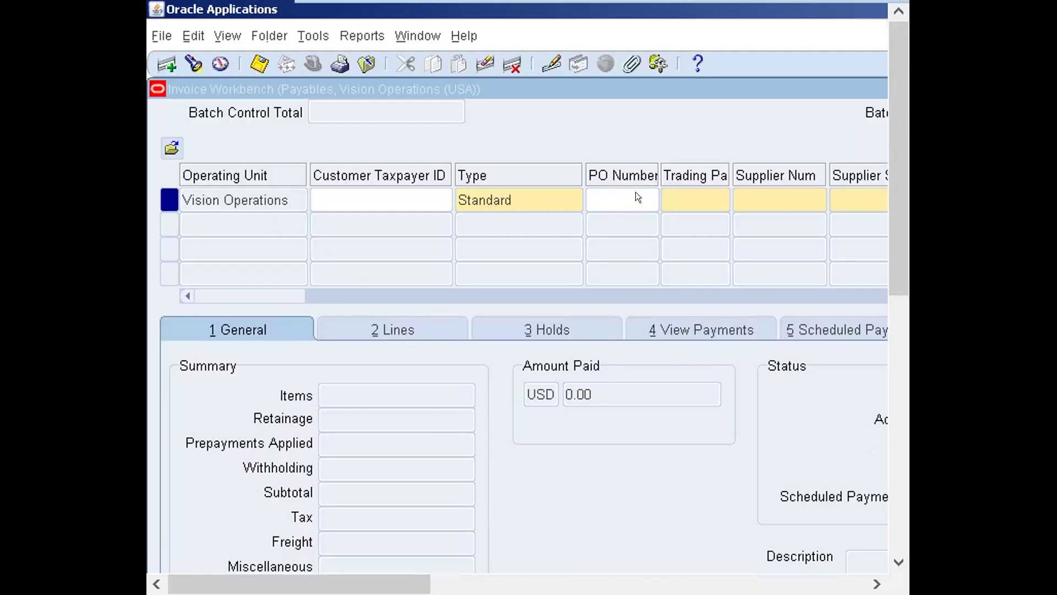
key(alt+Tab)
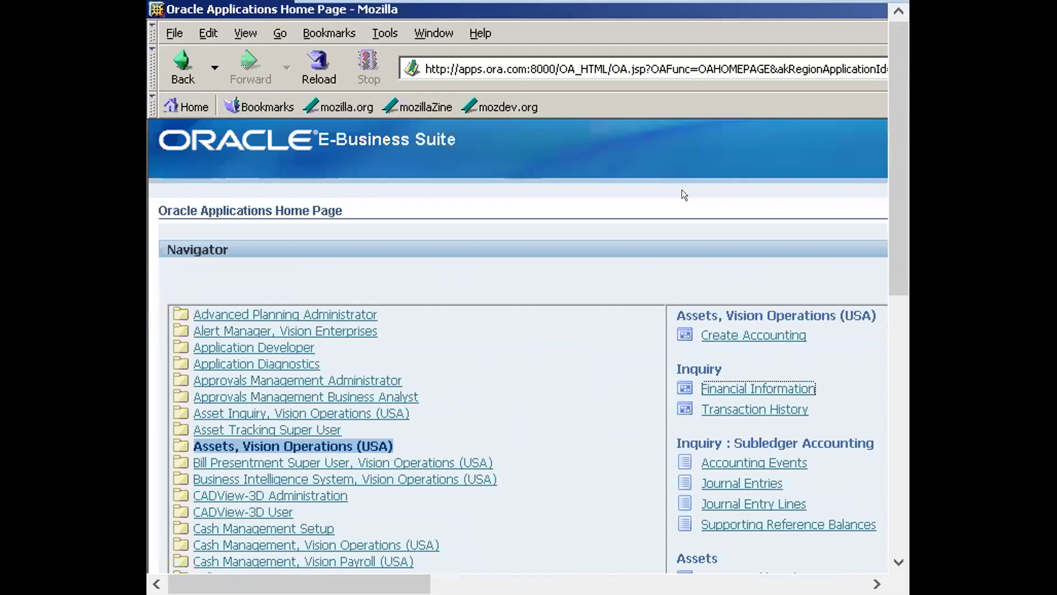
key(alt+Tab)
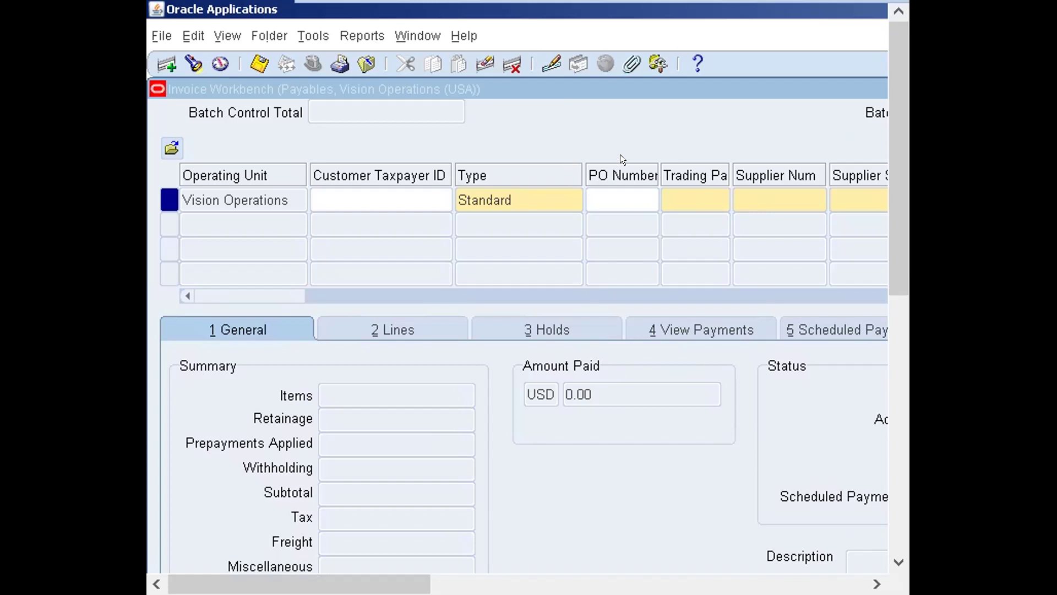
key(Tab)
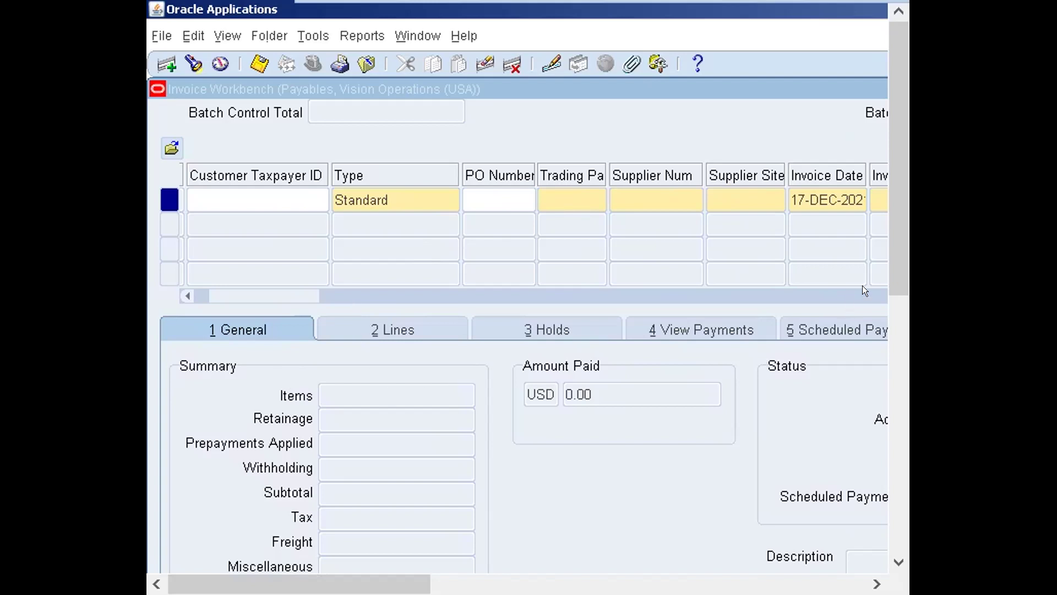
scroll(898, 269, down, 4)
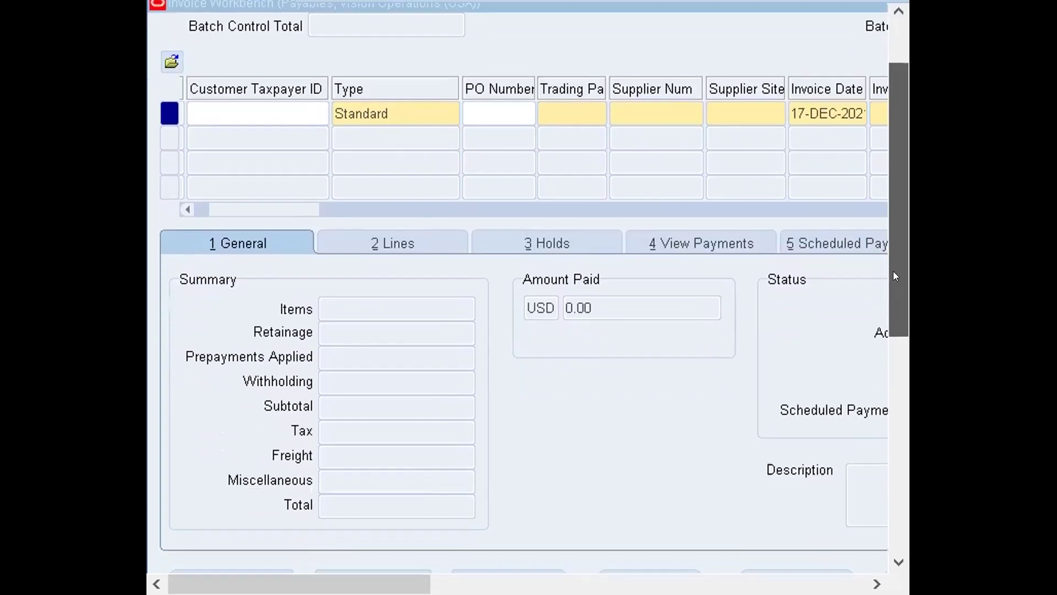
drag(895, 276, 892, 302)
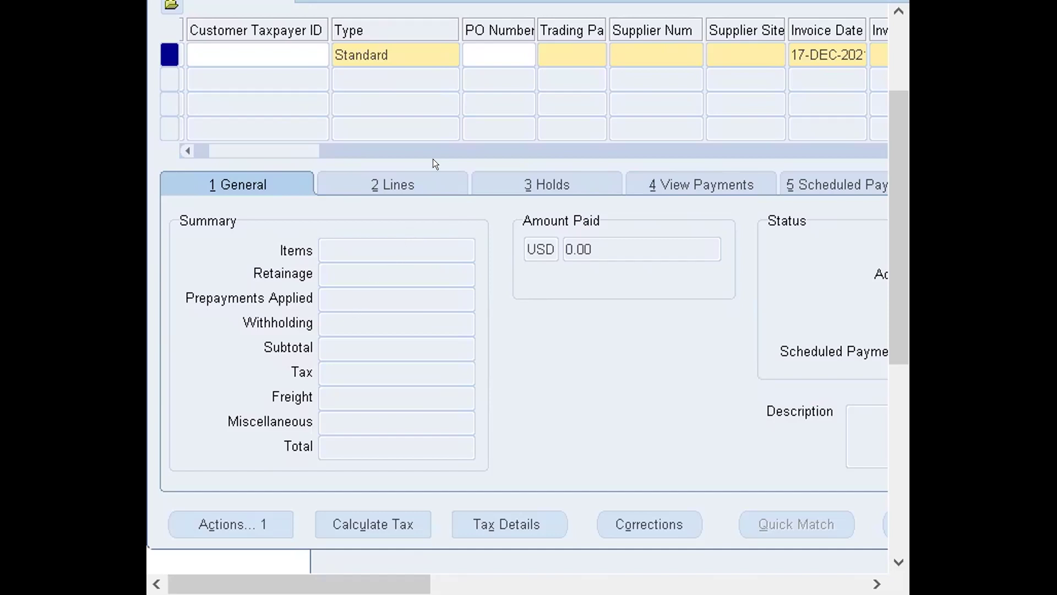
drag(893, 278, 890, 175)
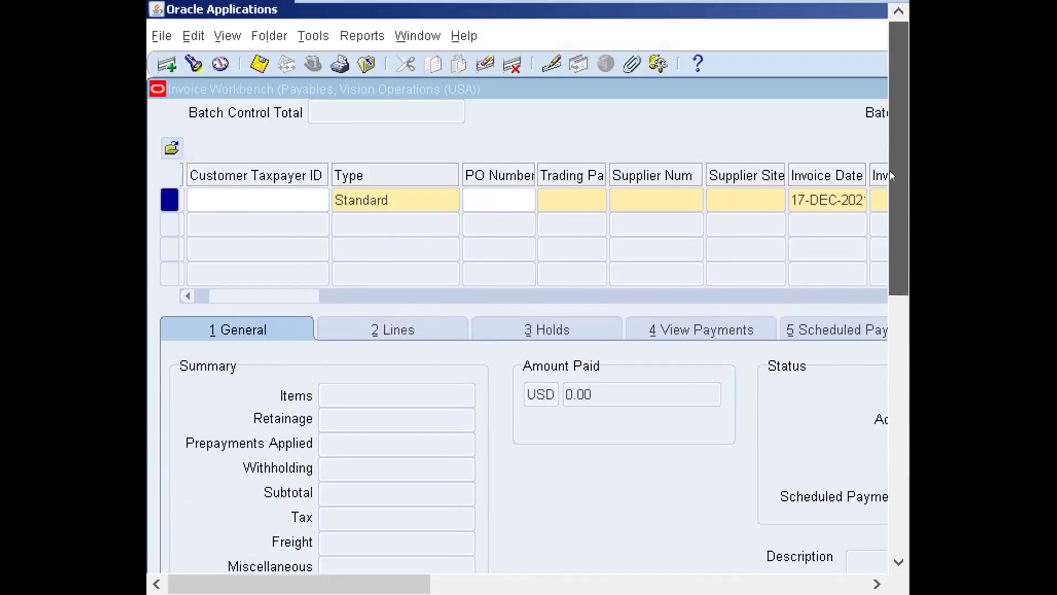
scroll(774, 141, down, 3)
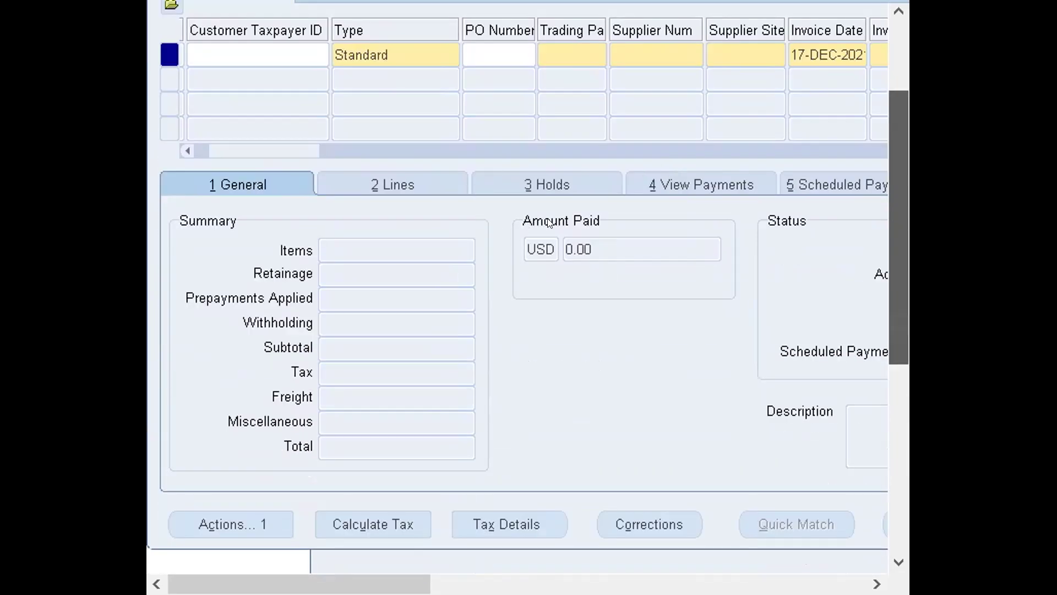
scroll(894, 131, up, 3)
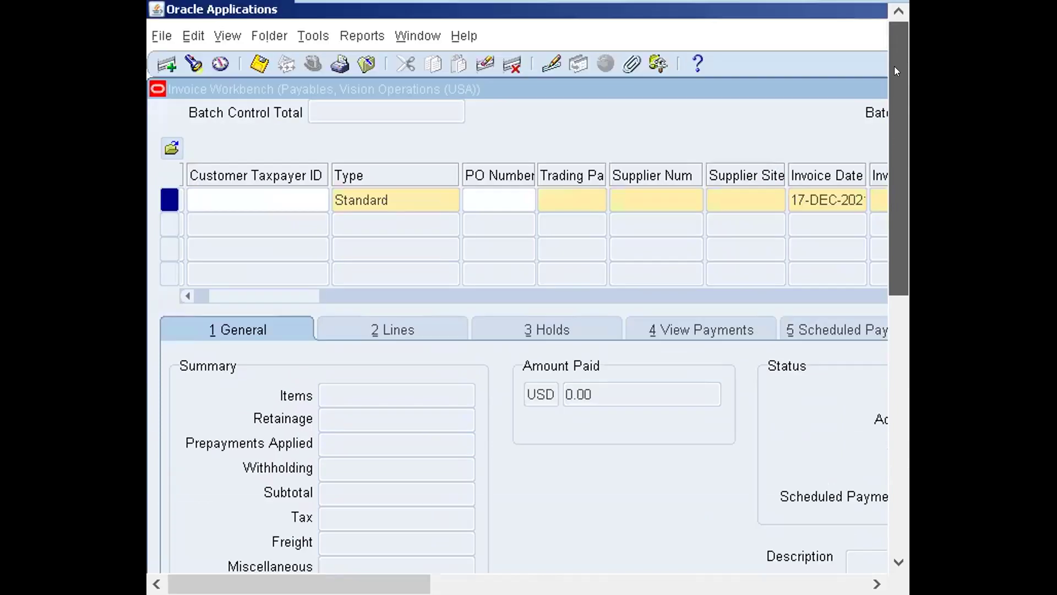
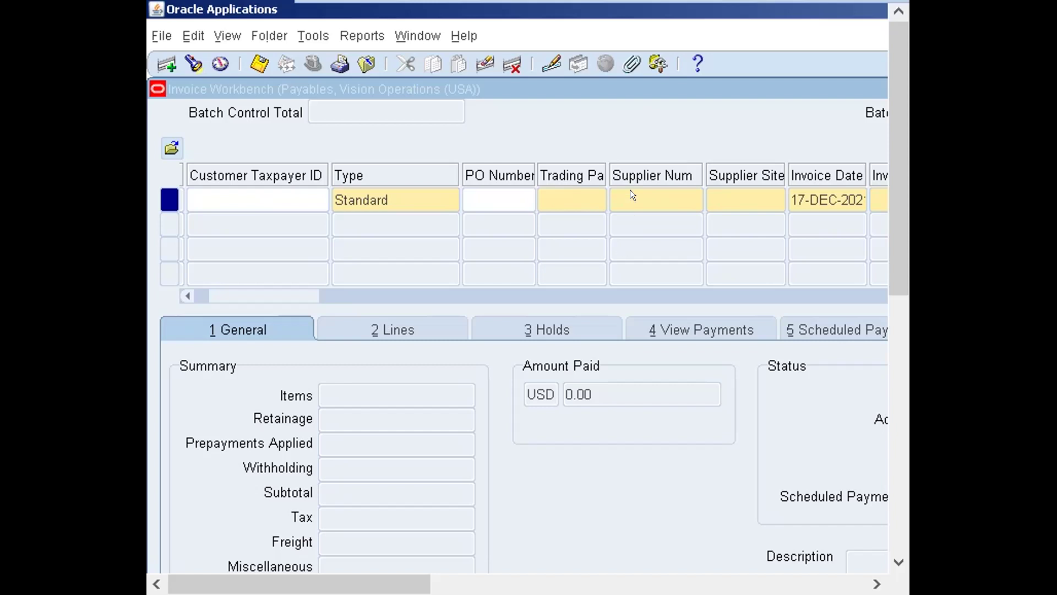
- Scroll the VM view right and toggle the Oracle window back to restored size
mouse_move(878, 5)
drag(892, 131, 890, 304)
drag(903, 217, 892, 20)
mouse_move(514, 4)
drag(299, 584, 735, 584)
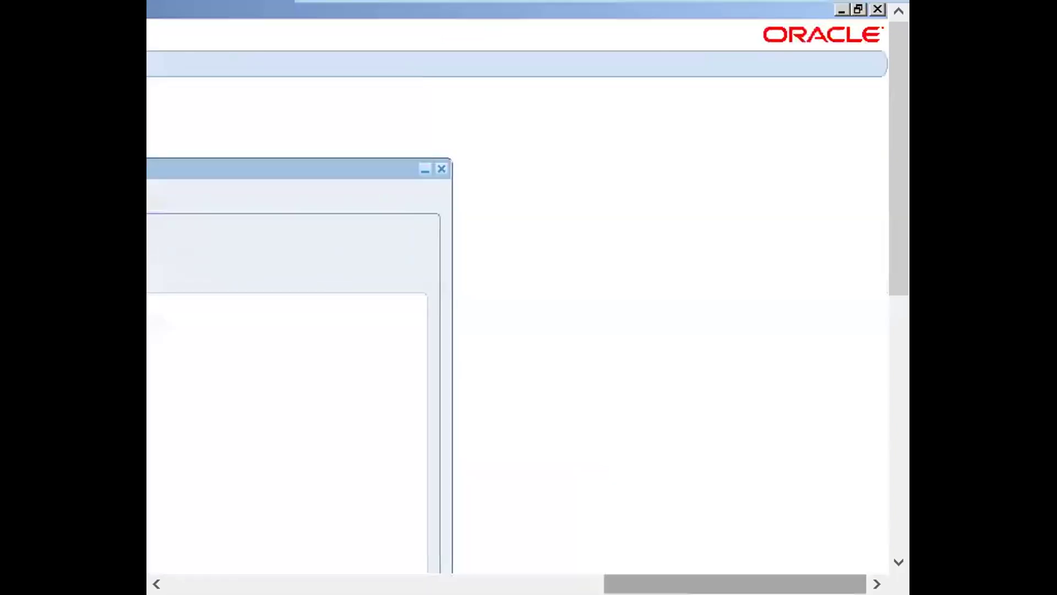
click(853, 9)
click(853, 12)
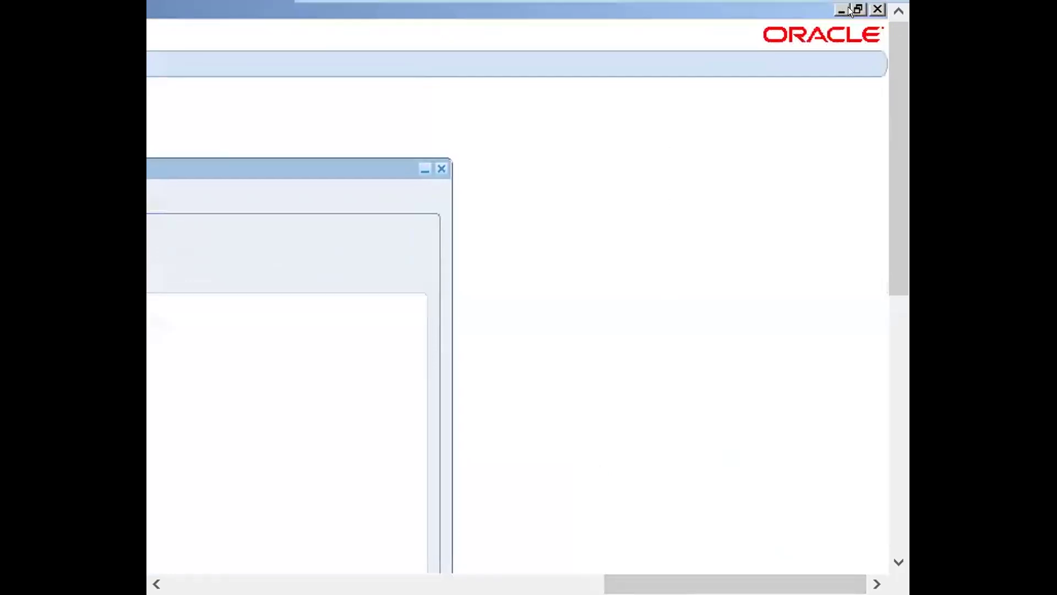
click(851, 8)
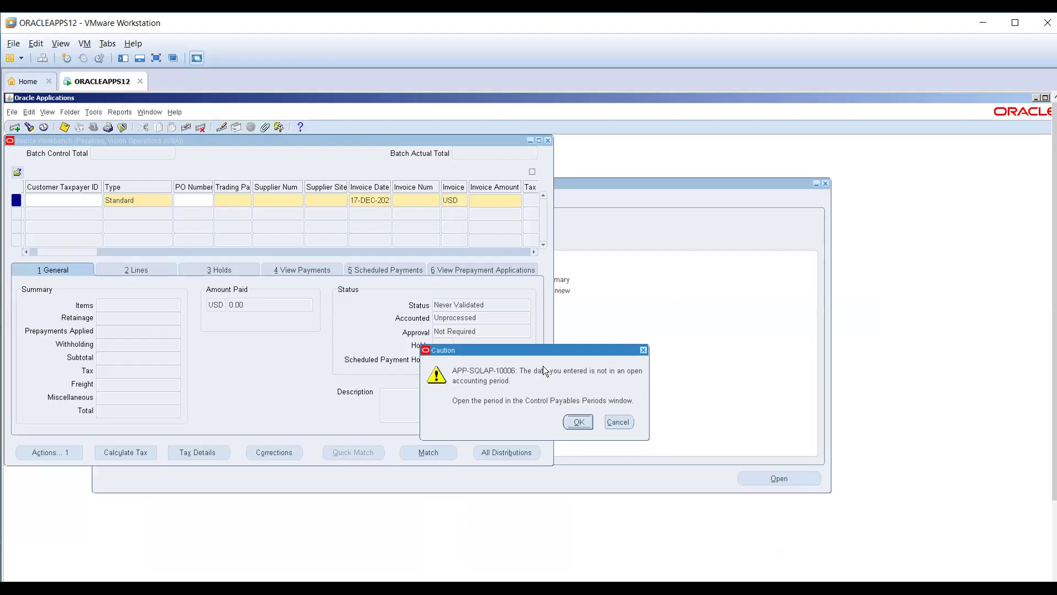
- Dismiss the APP-SQLAP-10006 closed-period caution and choose Yes to log back in
click(581, 422)
click(579, 427)
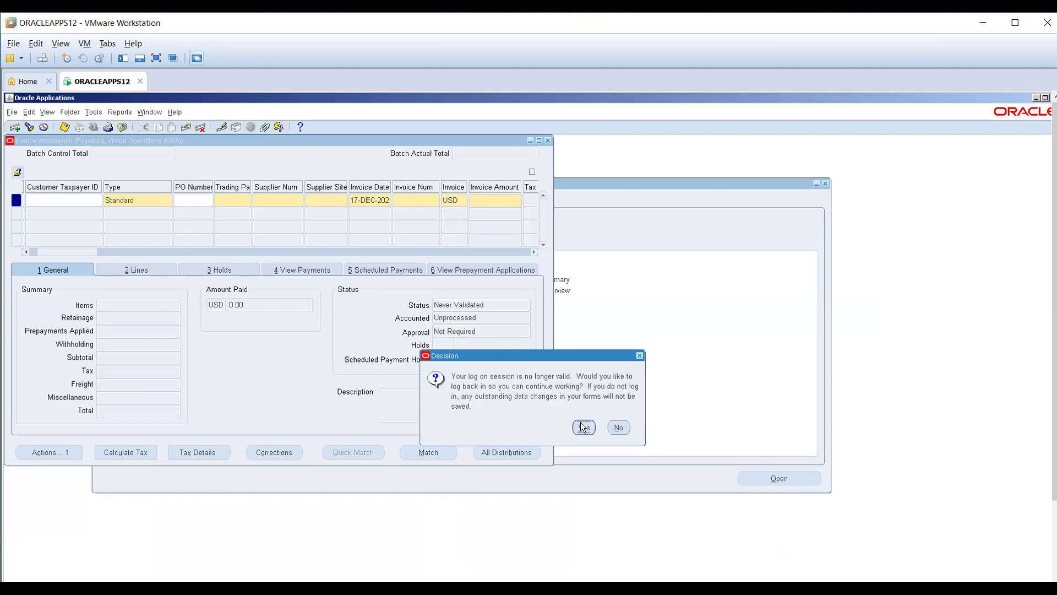
click(584, 427)
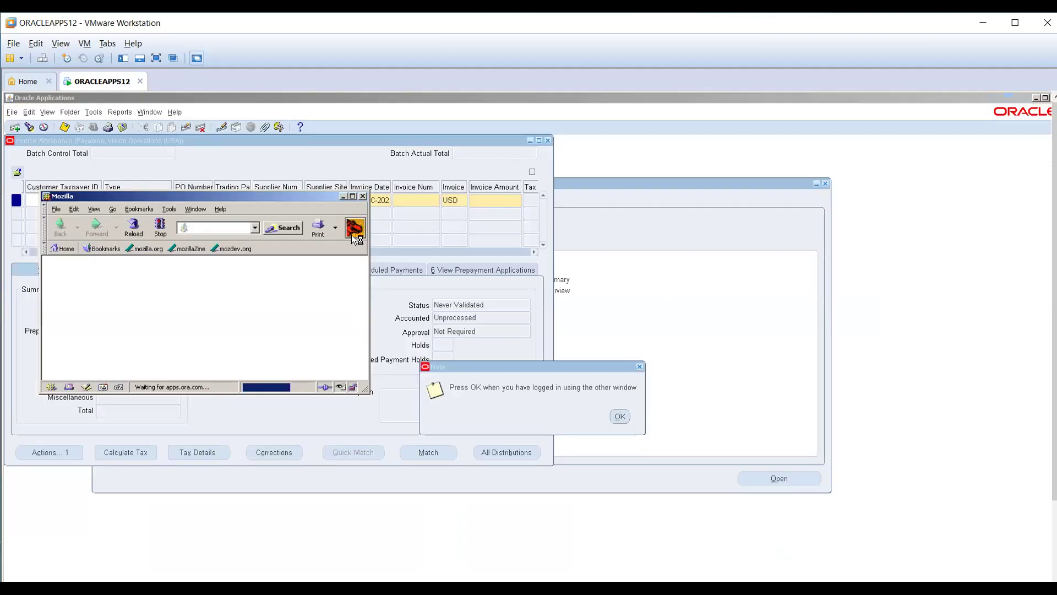
- Maximize the login page, re-enter the password after a failed try, log in, and confirm the note
click(350, 197)
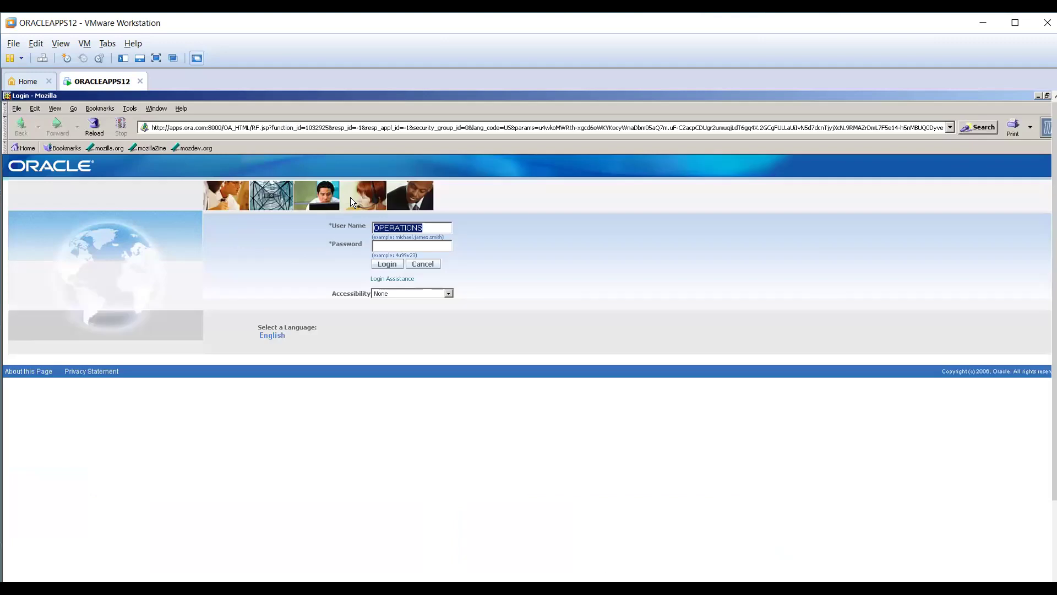
click(390, 243)
text(welco)
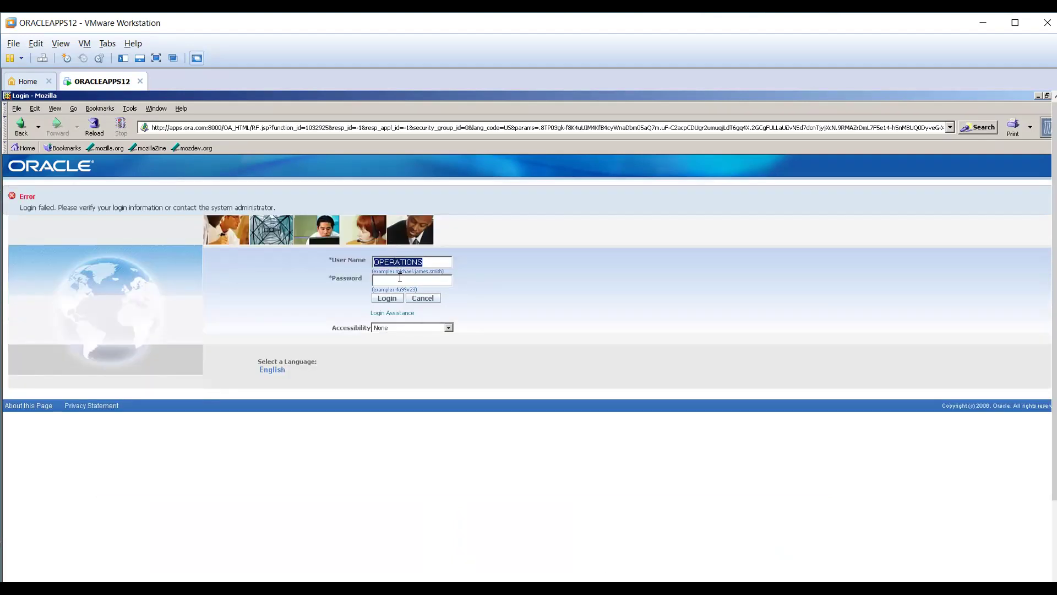
click(400, 278)
text(welco)
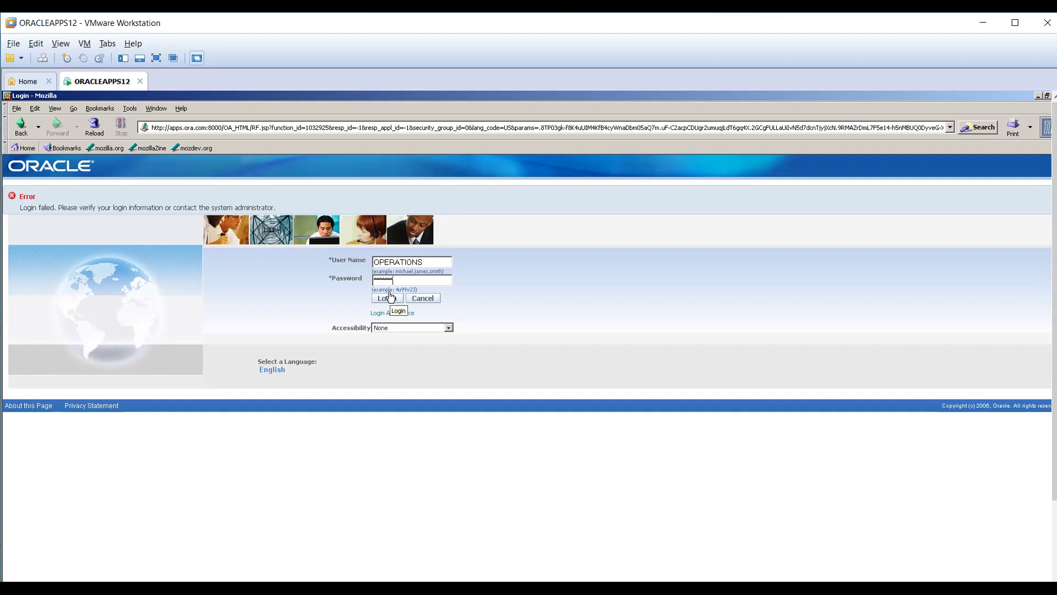
click(387, 298)
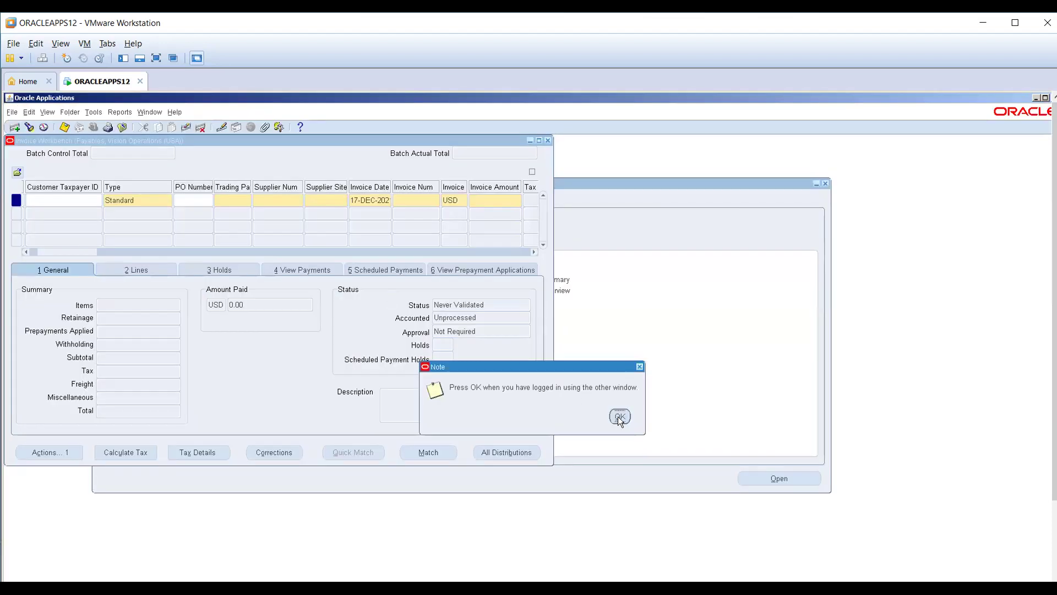
click(619, 417)
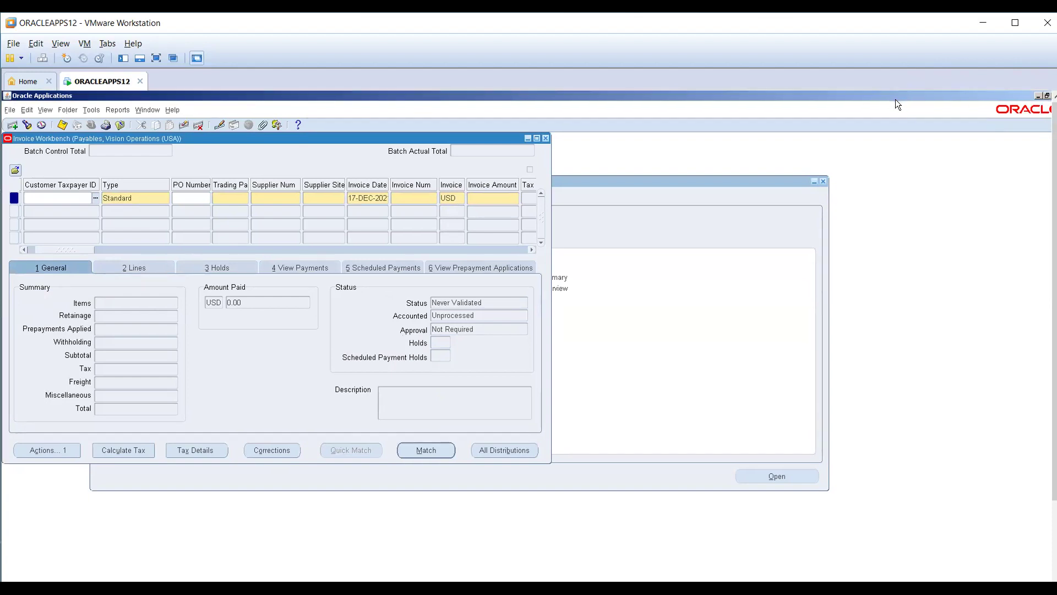
- Search the Trading Partner list with DV% to set the DV supplier, then clear the FRM-40202 error
key(ctrl+alt+Return)
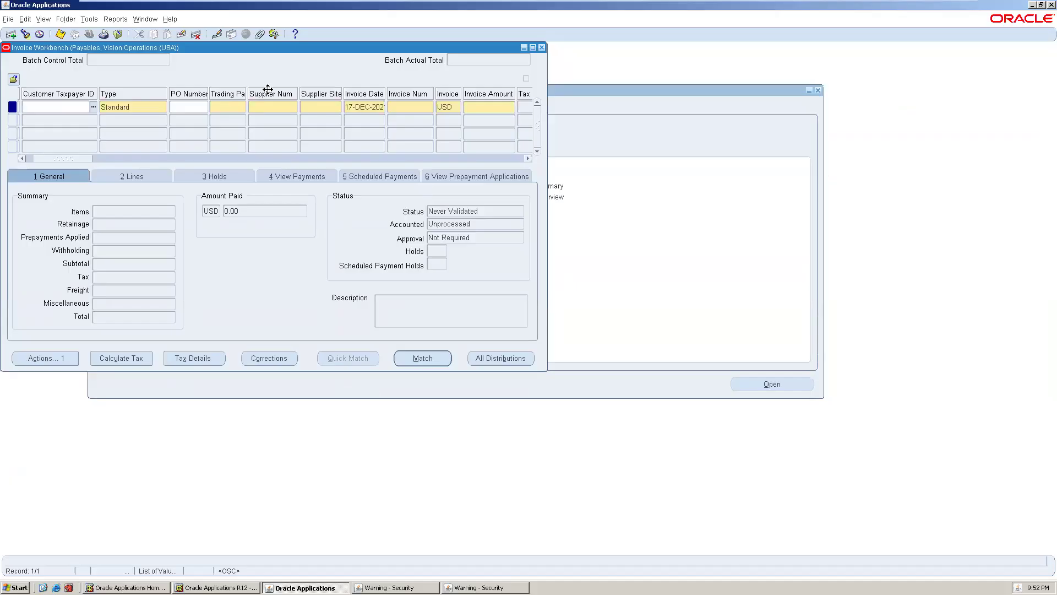
click(219, 111)
click(243, 107)
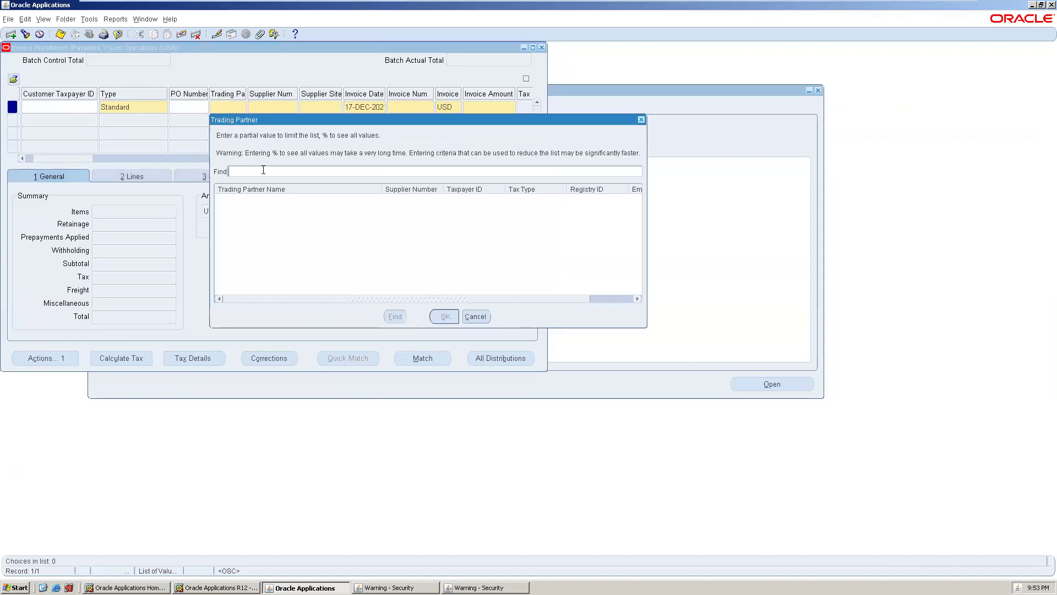
text(DV%)
key(Return)
key(Return)
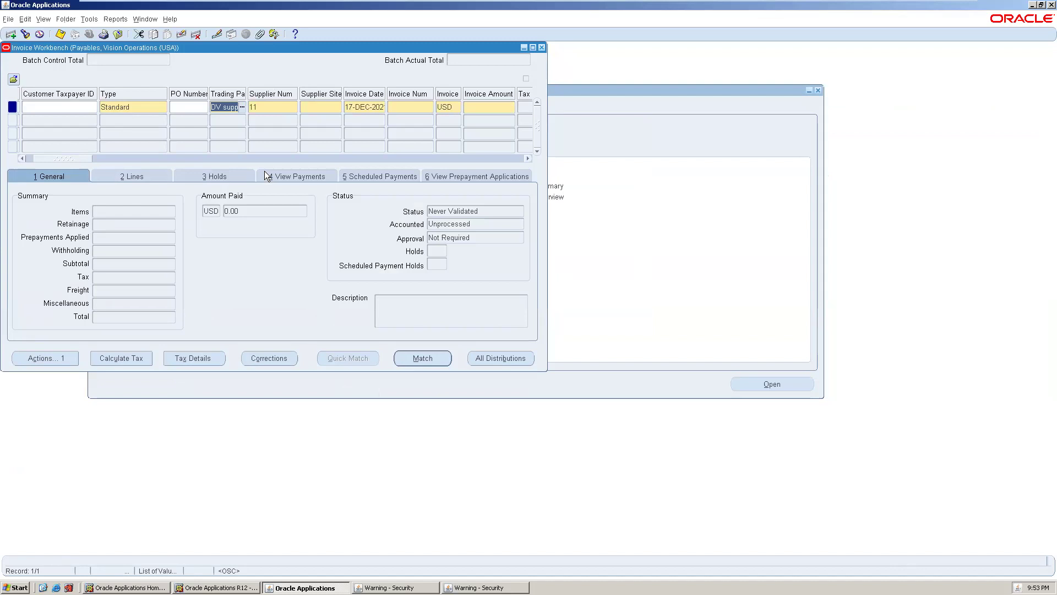
click(265, 176)
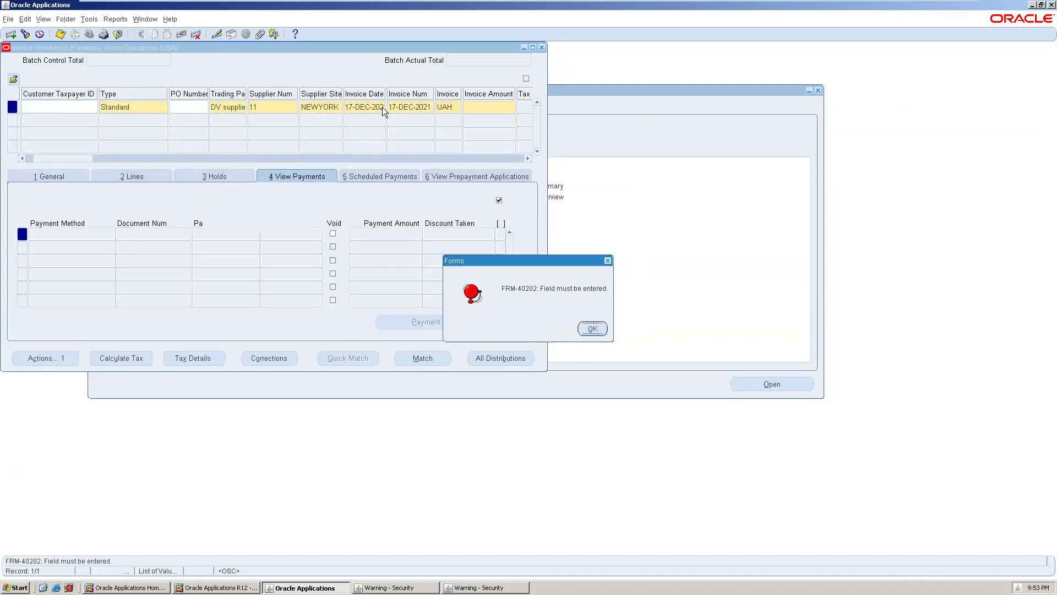
key(Return)
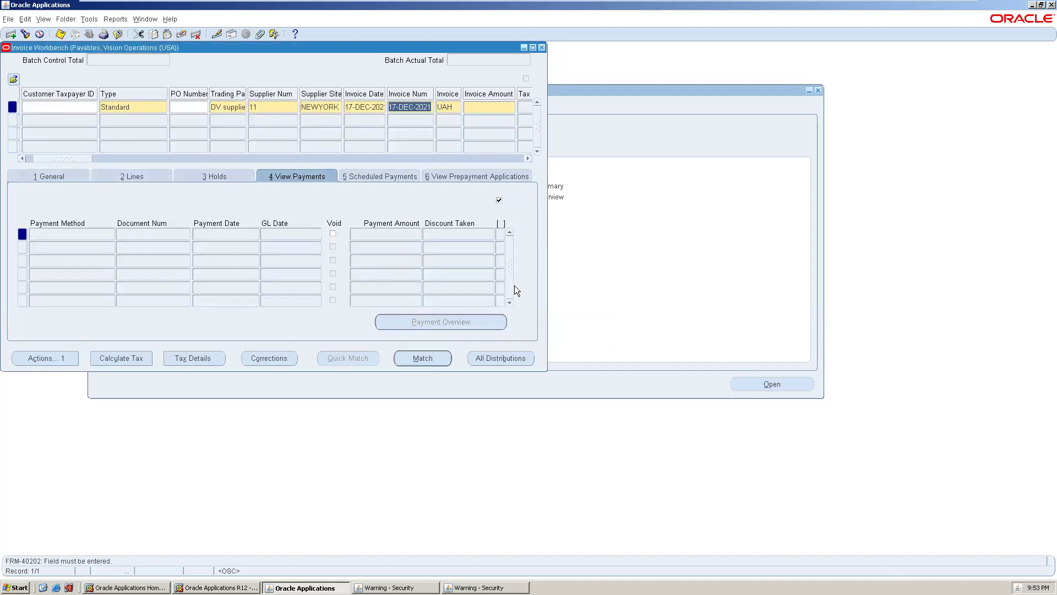
- Pick 07-DEC-2012 as the invoice date from the calendar and accept the over-one-year caution
click(380, 107)
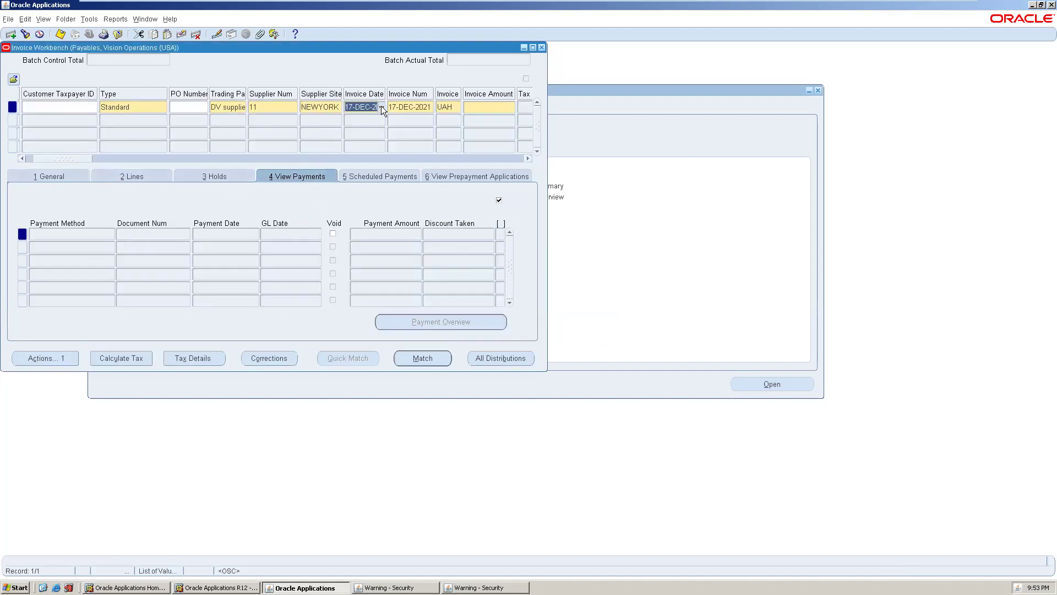
click(381, 107)
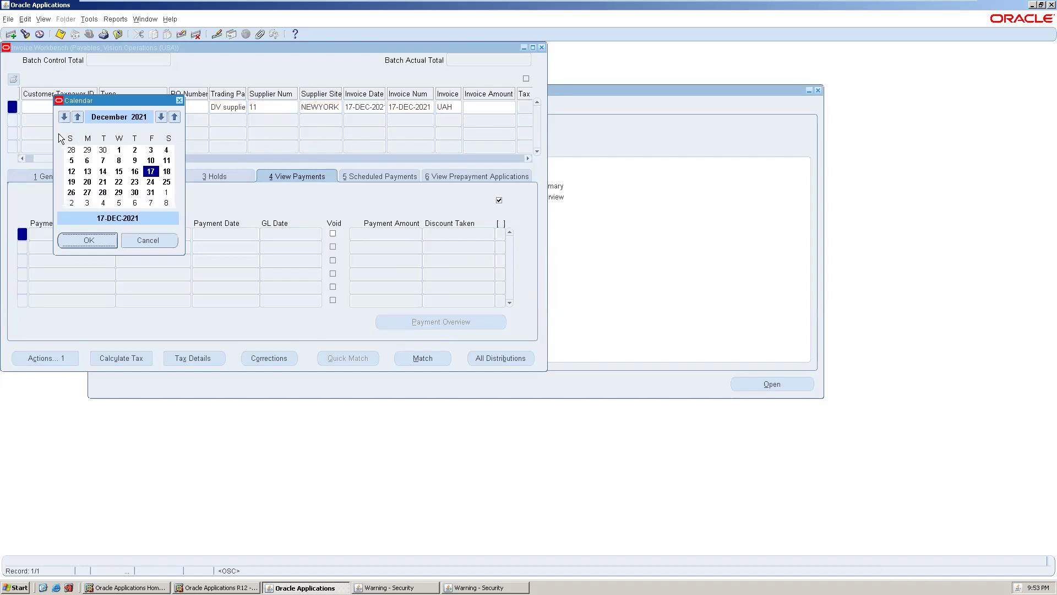
click(161, 116)
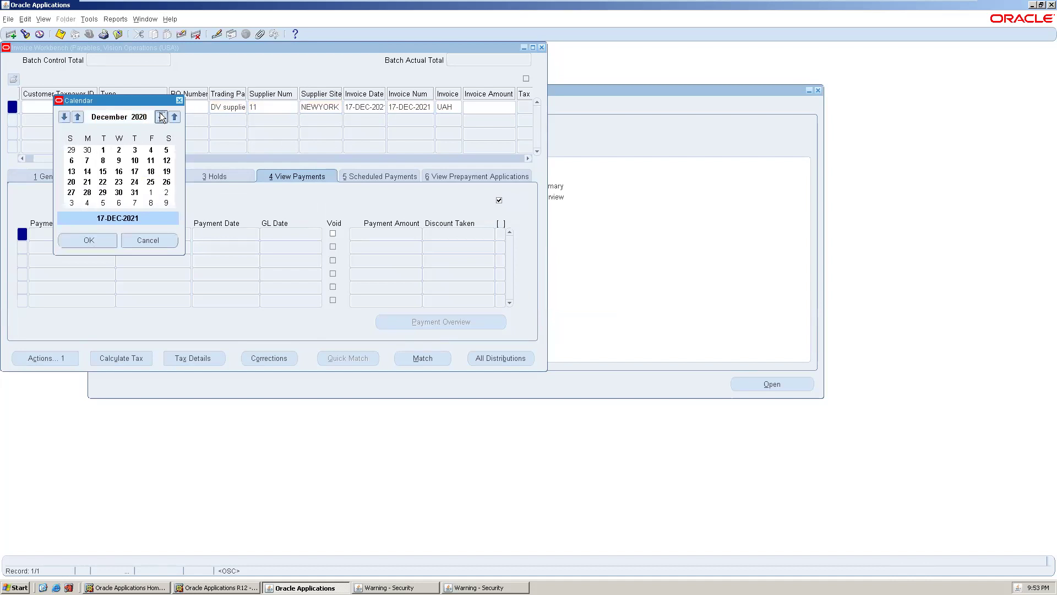
click(160, 117)
click(161, 117)
click(161, 116)
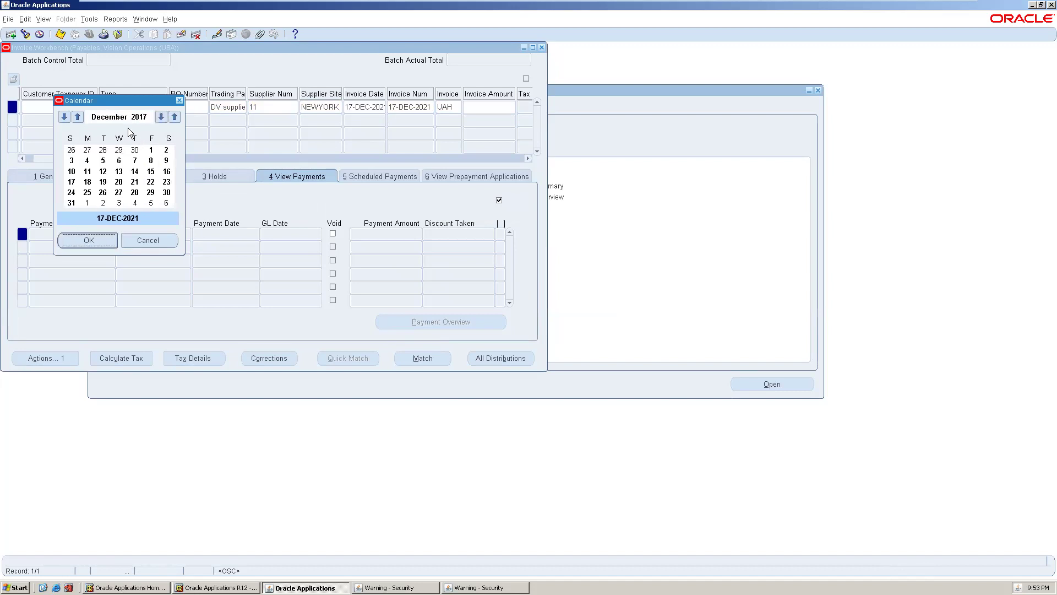
click(161, 117)
click(161, 117)
click(161, 117)
click(161, 116)
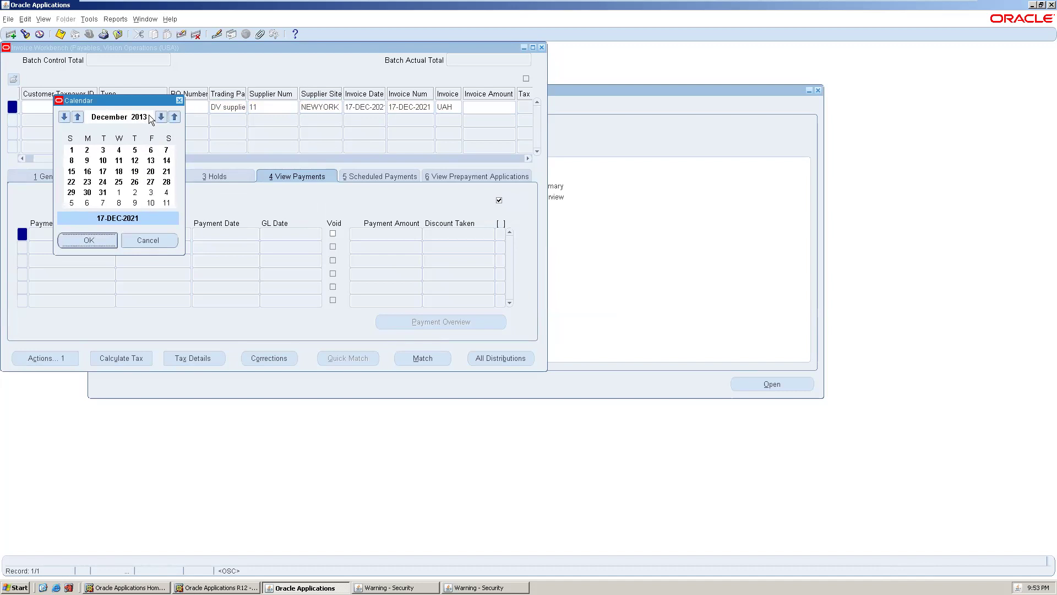
click(151, 117)
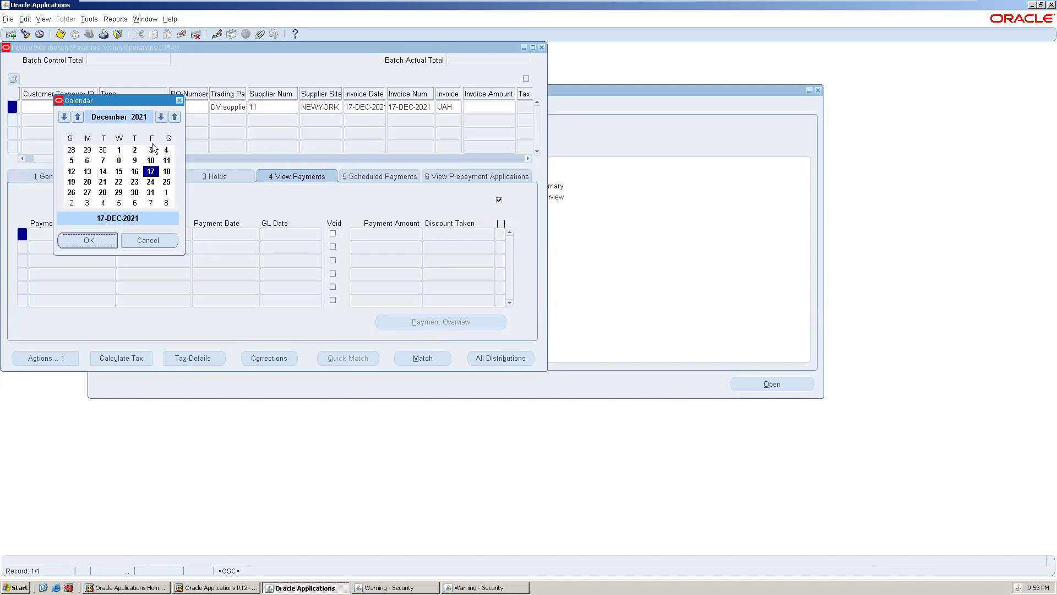
click(162, 117)
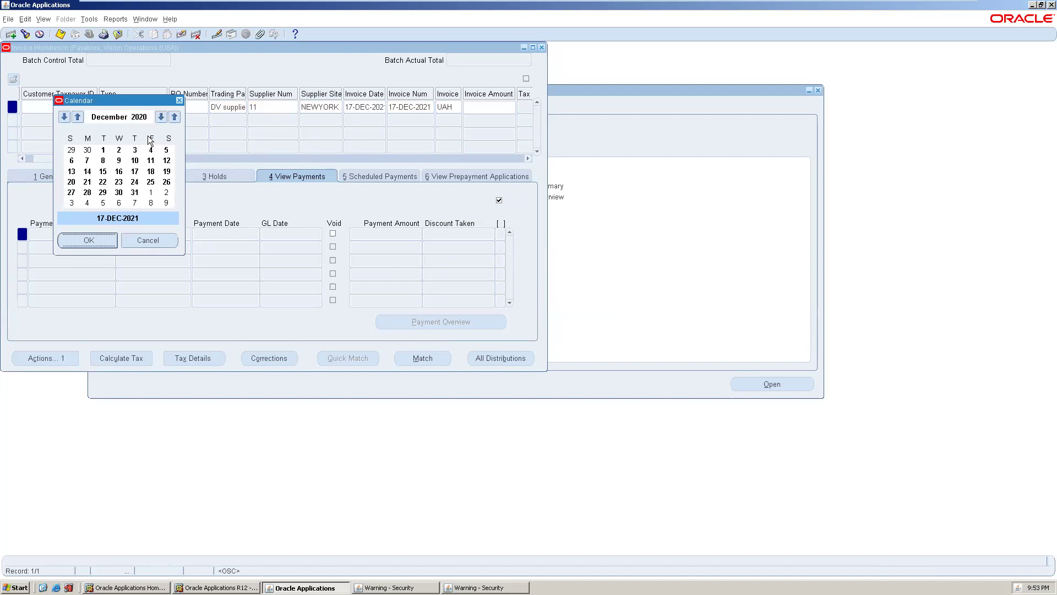
click(161, 117)
click(161, 117)
click(161, 117)
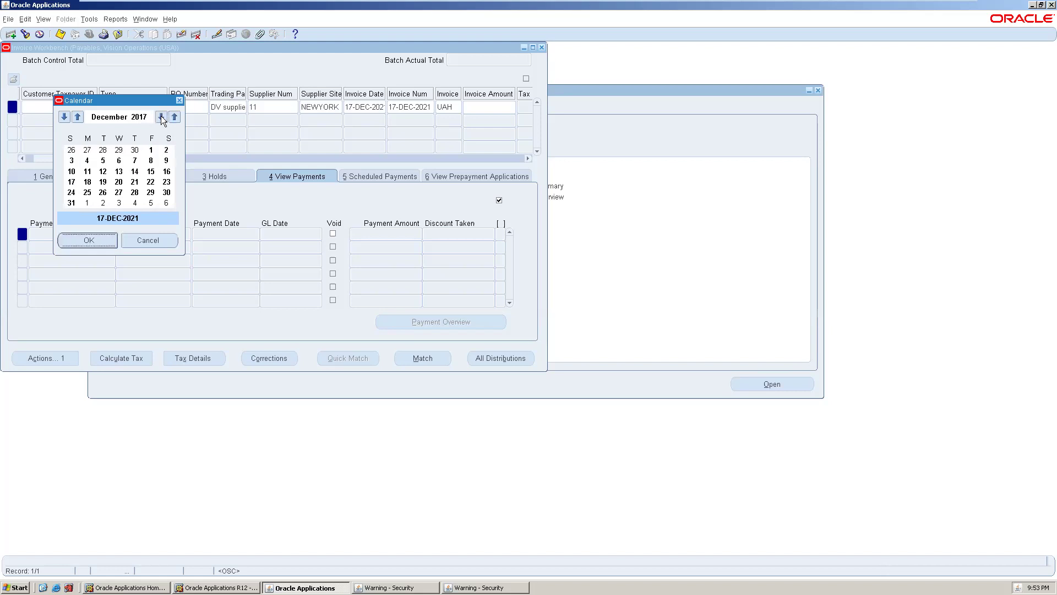
click(161, 116)
click(161, 117)
click(161, 117)
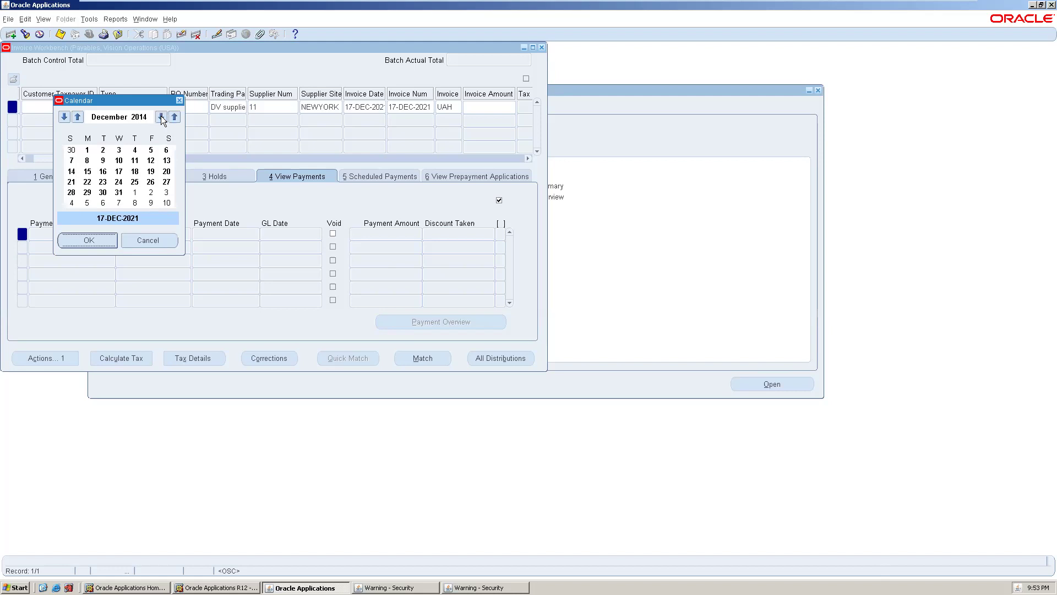
click(160, 116)
click(161, 116)
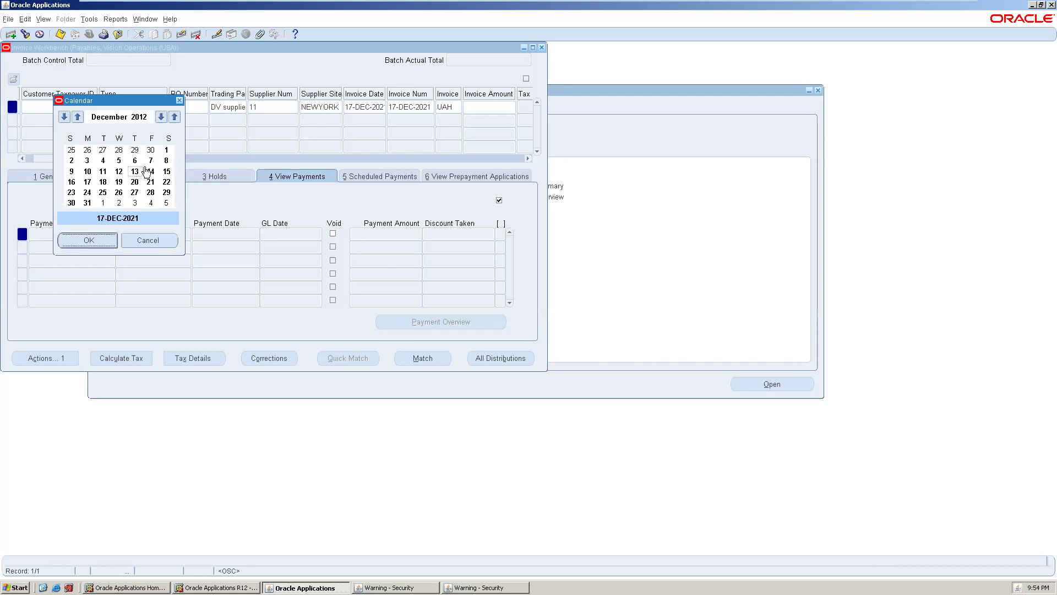
click(150, 161)
click(81, 242)
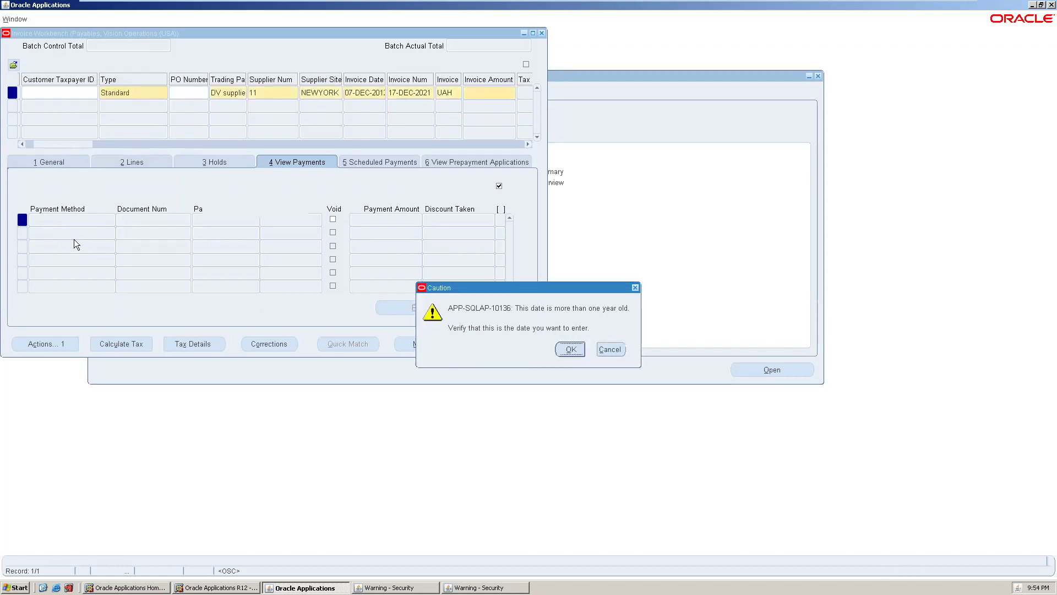
click(559, 346)
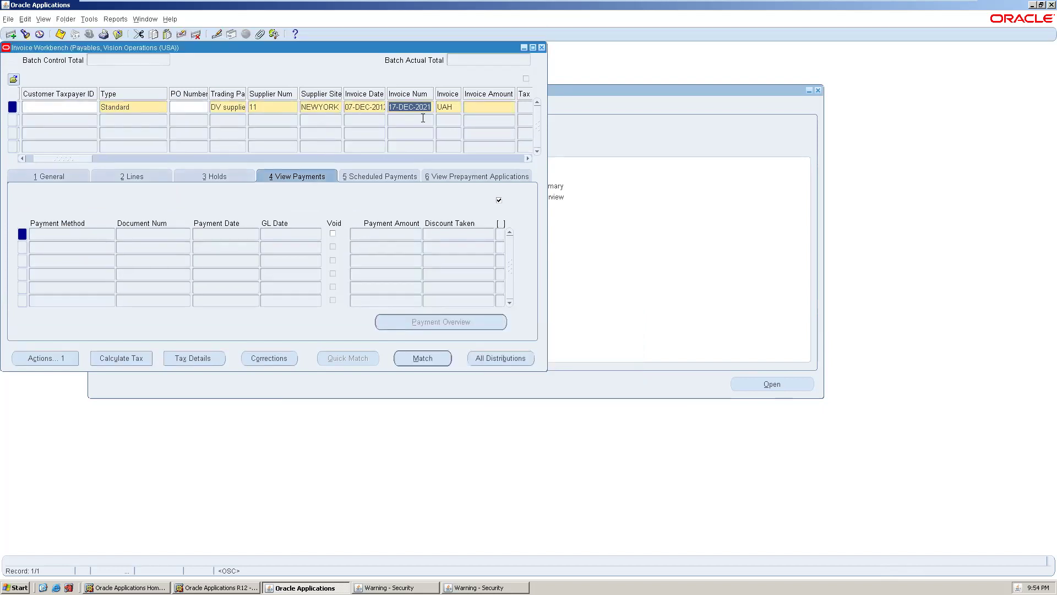
- Replace the invoice number with ITD1234
click(427, 109)
double_click(426, 108)
key(BackSpace)
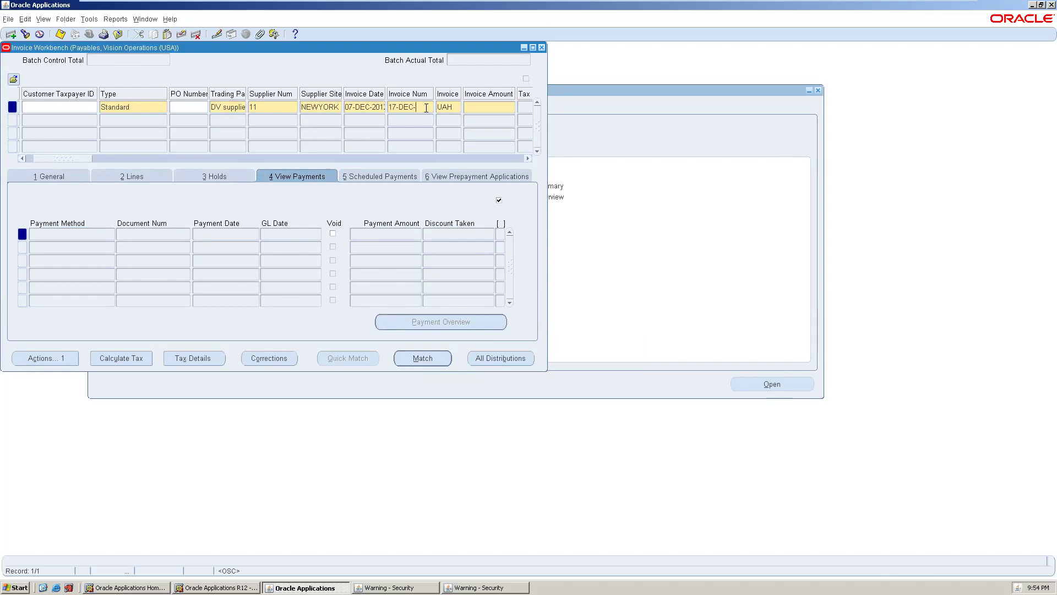
double_click(426, 108)
click(426, 108)
text(DV)
double_click(425, 108)
key(BackSpace)
text(ITD1234)
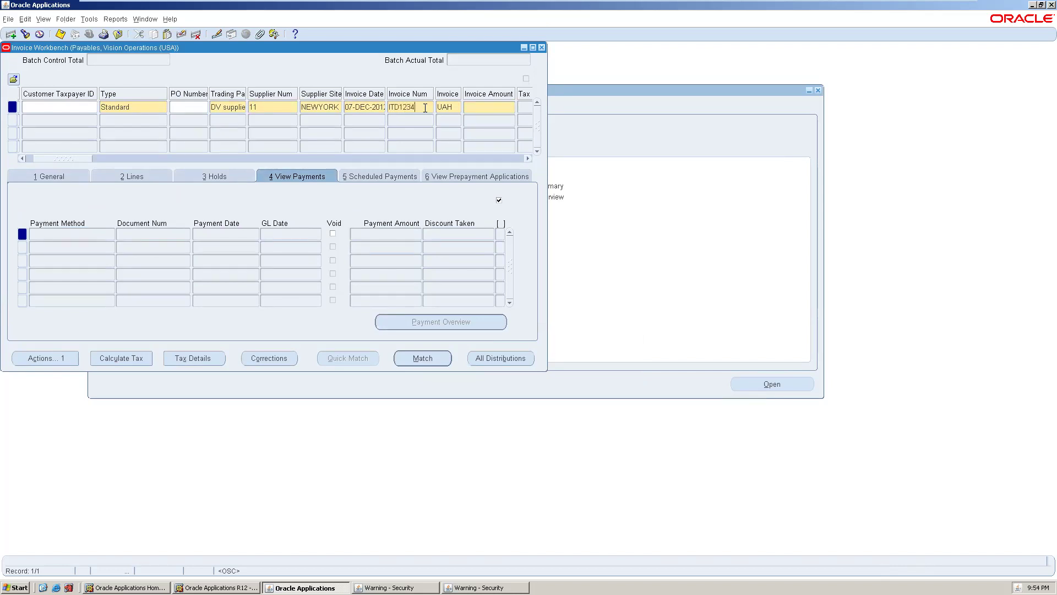
key(Tab)
- Enter an invoice amount of 1000
click(479, 109)
text(1)
key(BackSpace)
key(BackSpace)
text(1000)
key(Tab)
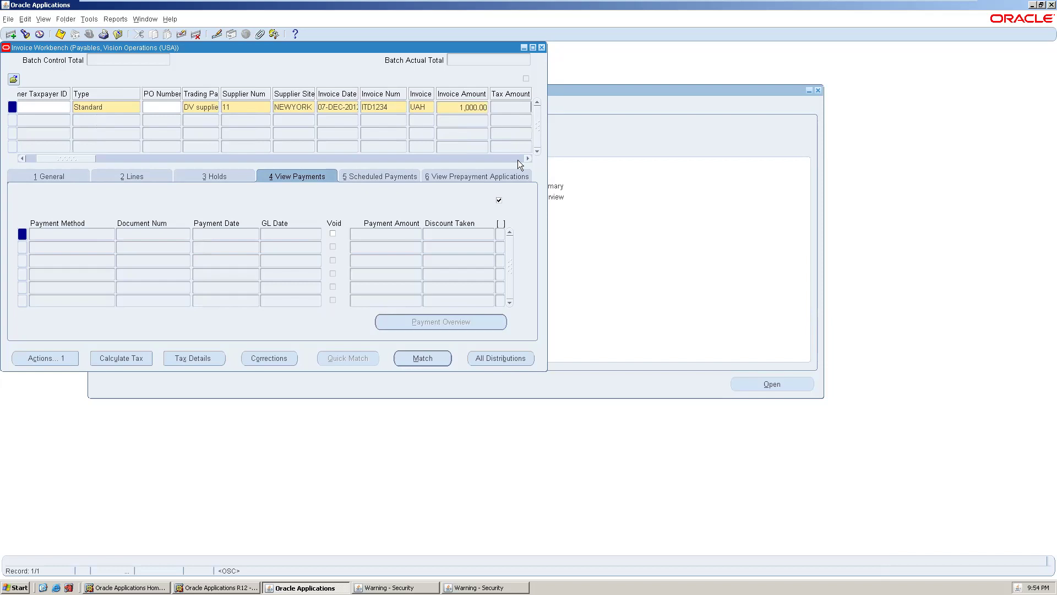
key(Tab)
- Show the 1 General summary and scroll the invoice row back to its first columns
key(Tab)
key(Tab)
key(Tab)
key(Tab)
key(Tab)
key(Tab)
key(Tab)
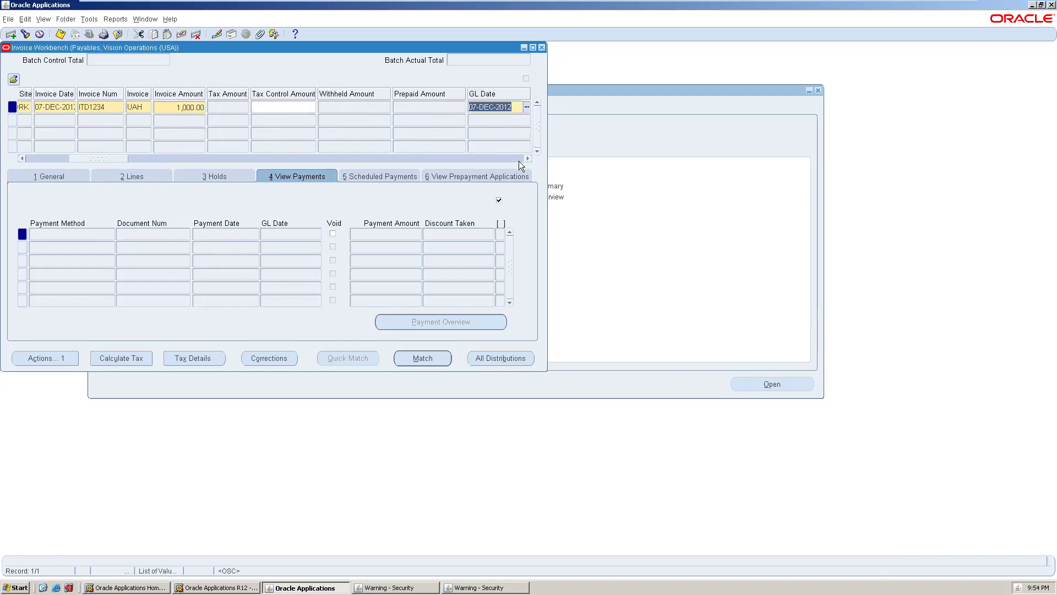
key(Tab)
key(Tab)
key(Tab)
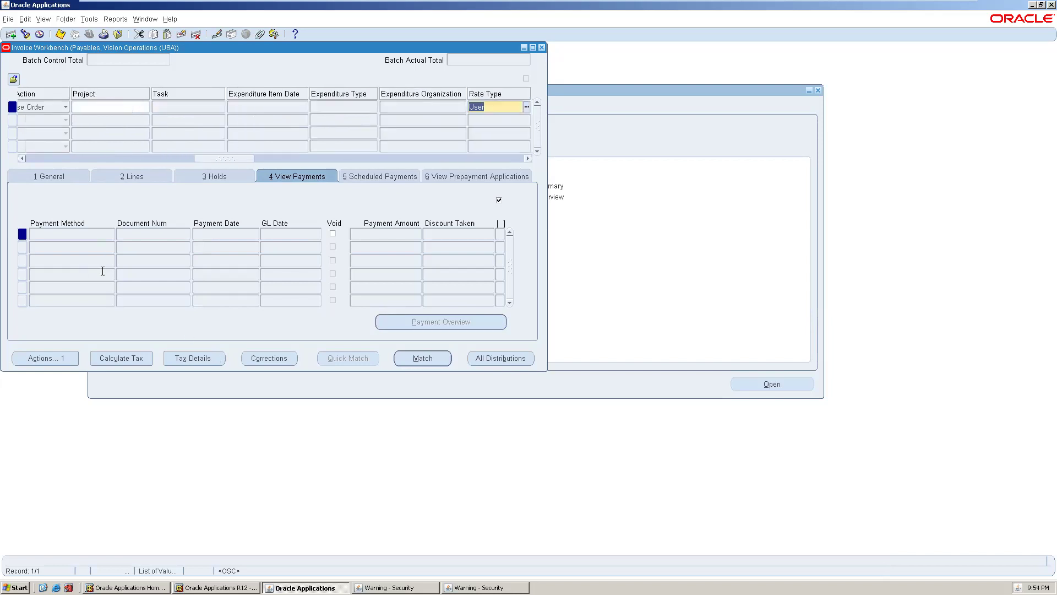
click(53, 175)
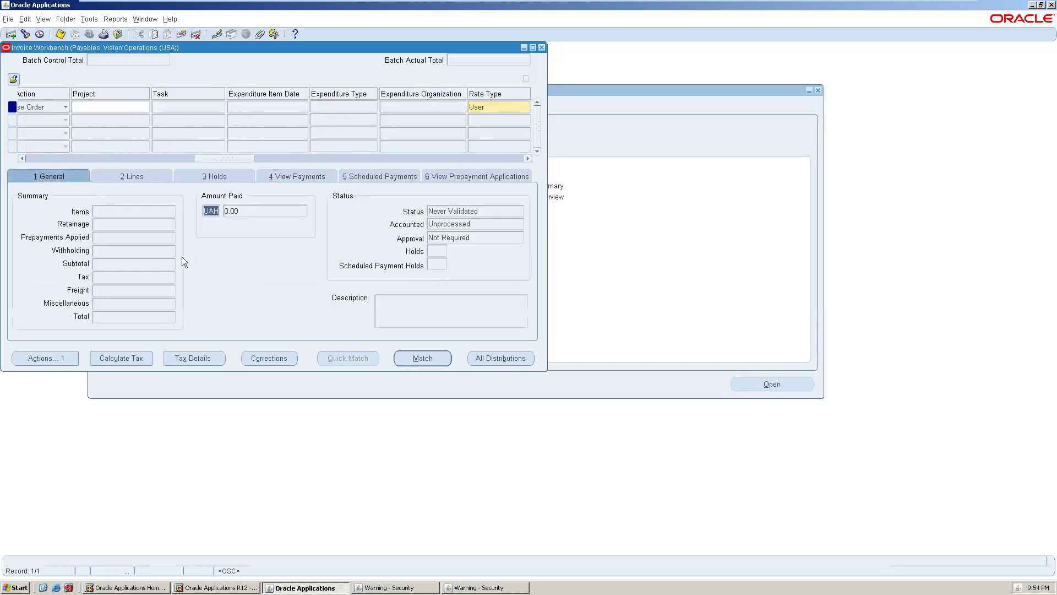
click(128, 175)
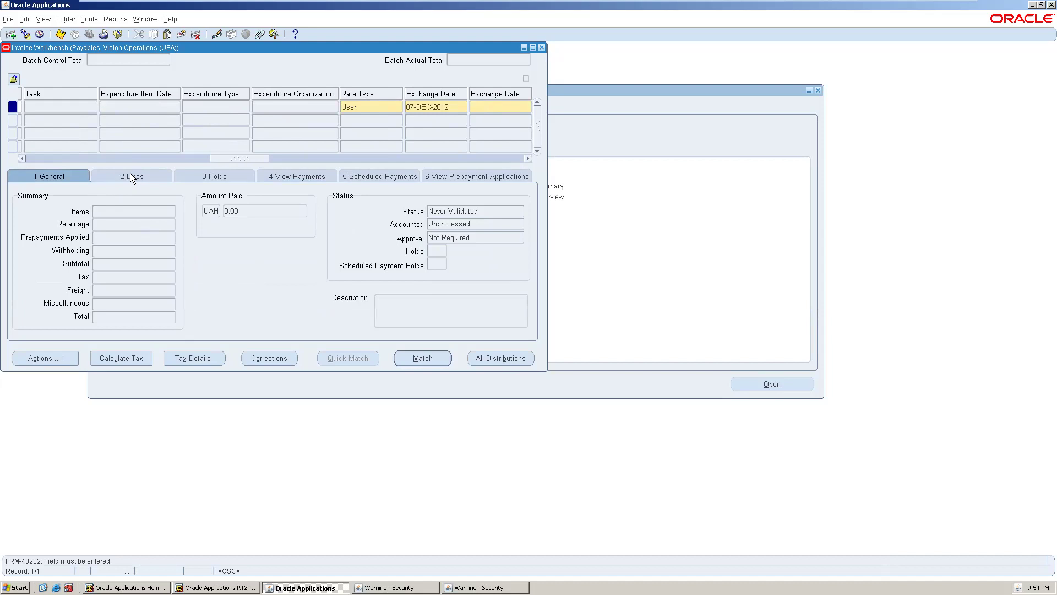
click(90, 159)
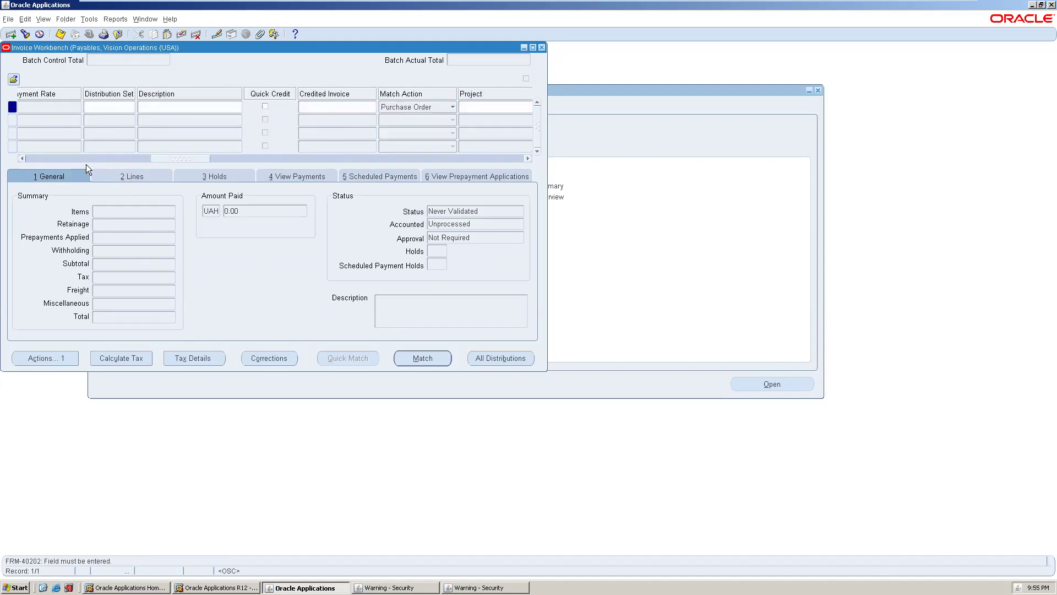
click(88, 158)
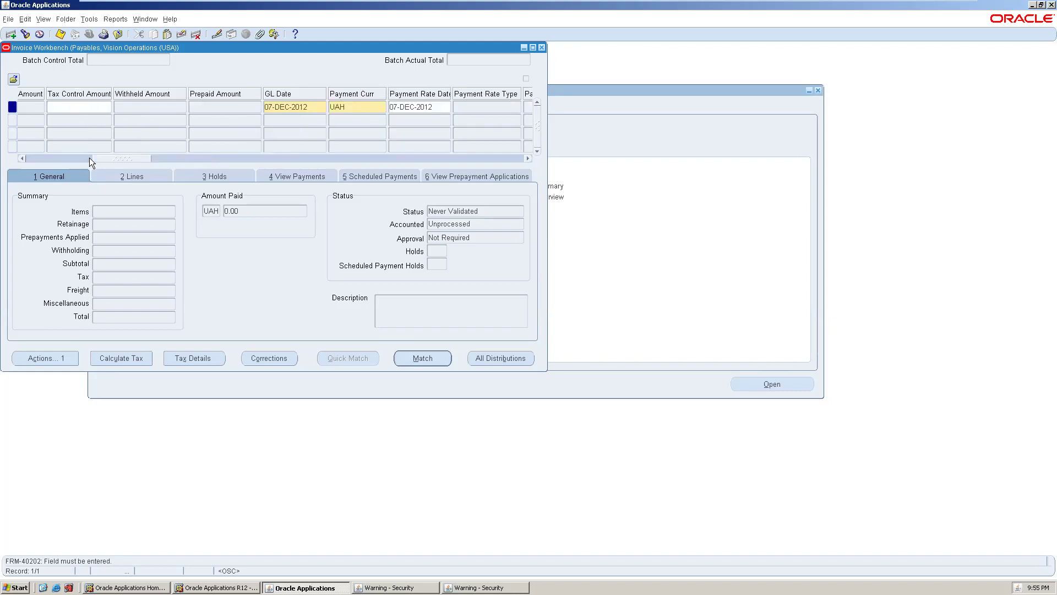
click(89, 158)
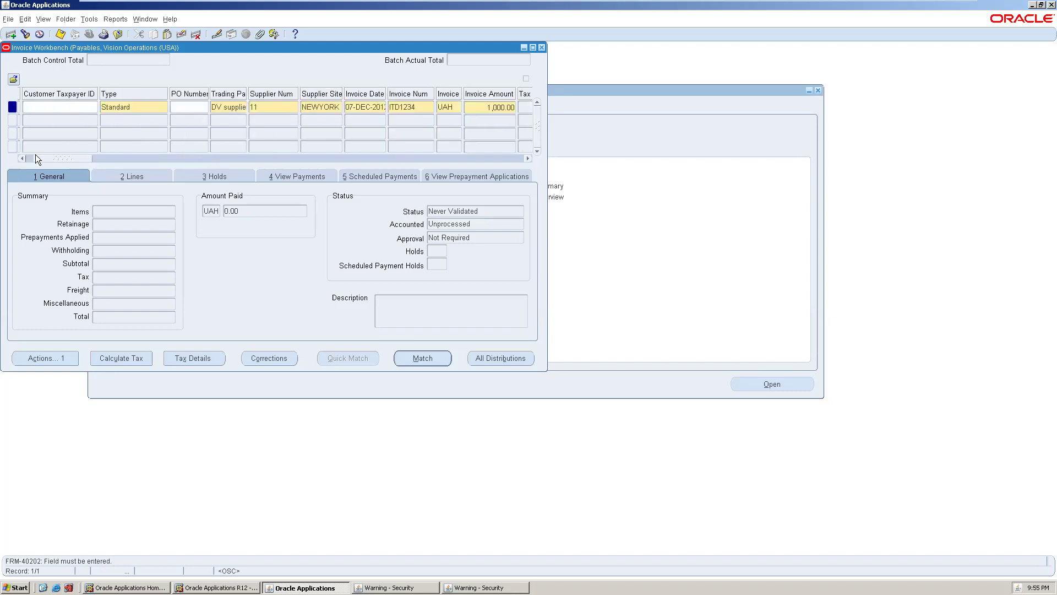
drag(86, 157, 281, 162)
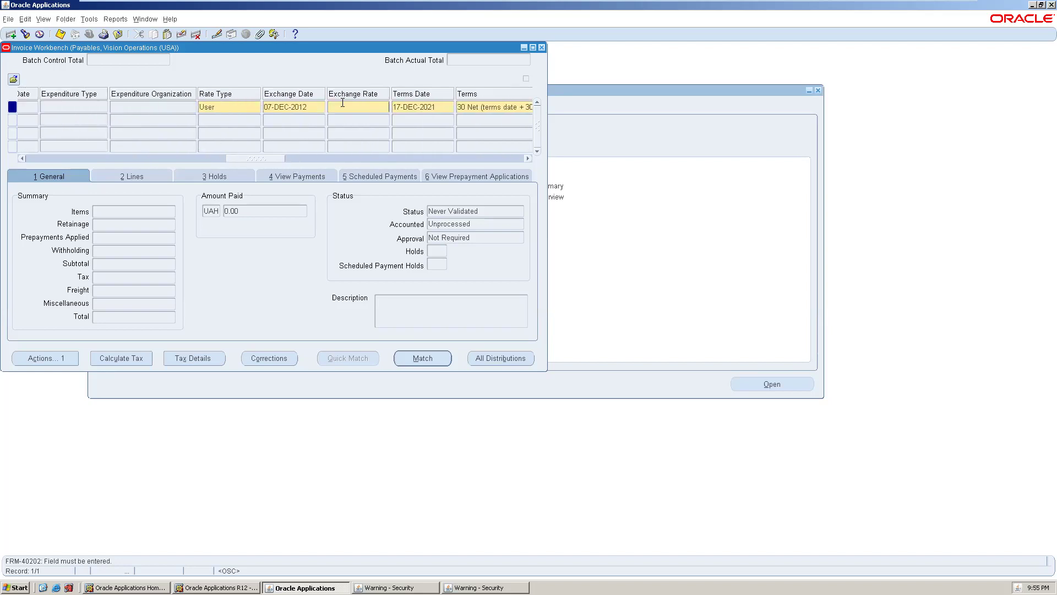
- Set the terms date to 19-DEC-2012 using the calendar
key(Tab)
key(Tab)
key(Tab)
key(Tab)
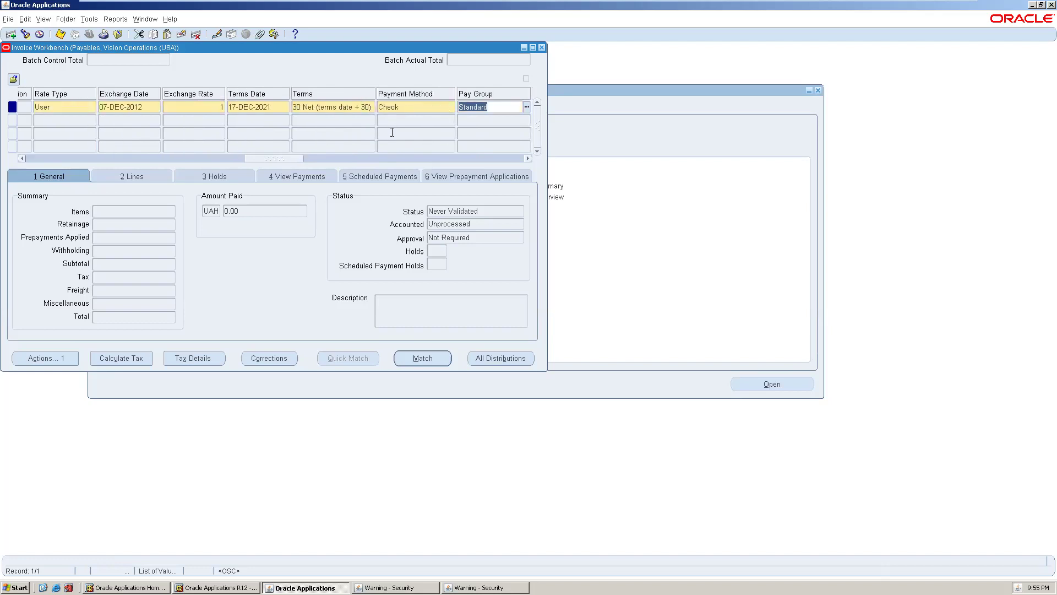
click(269, 106)
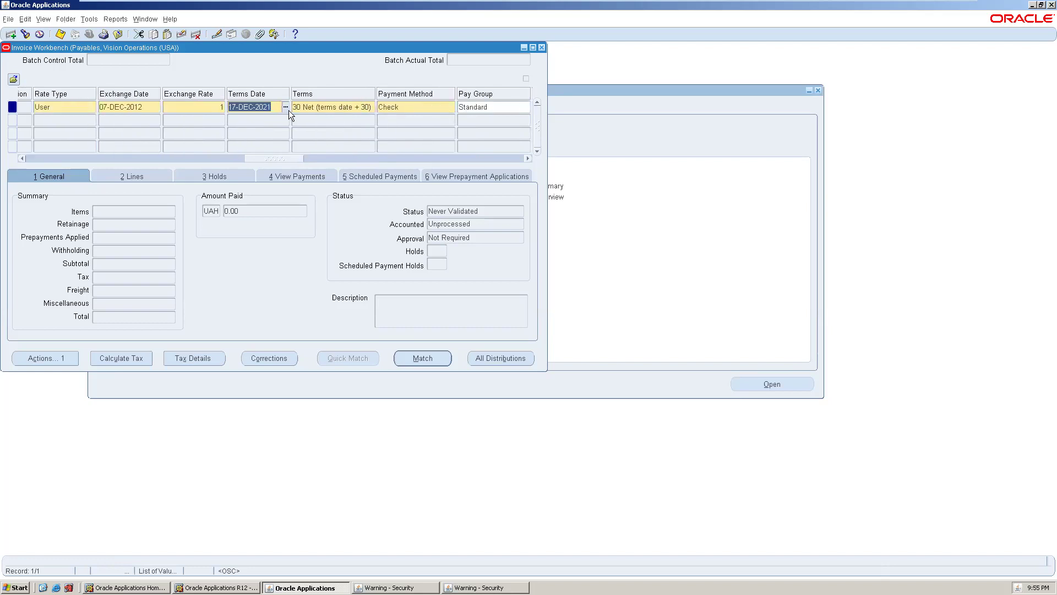
click(286, 108)
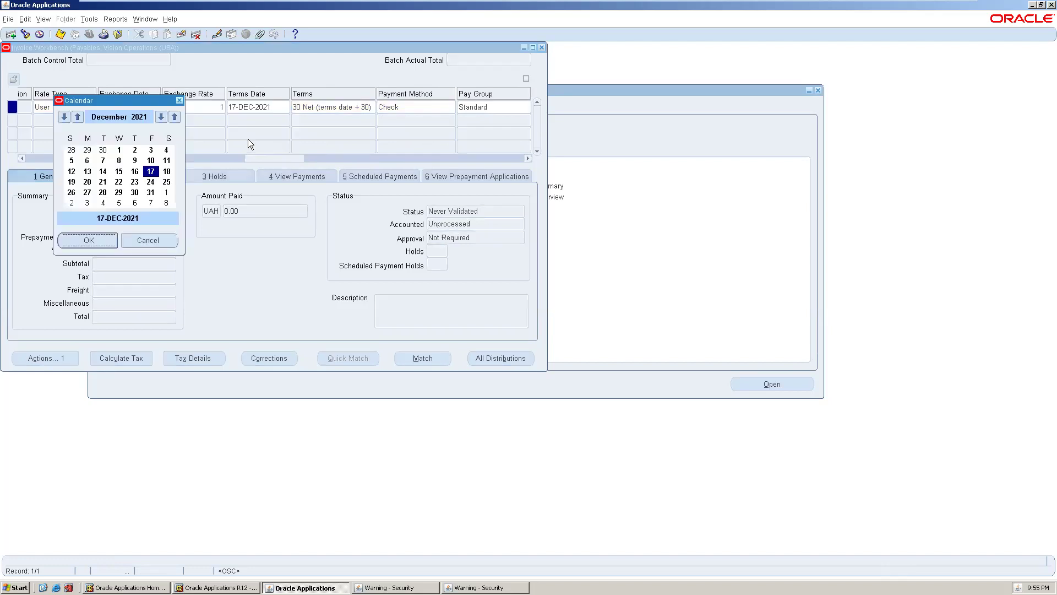
click(160, 117)
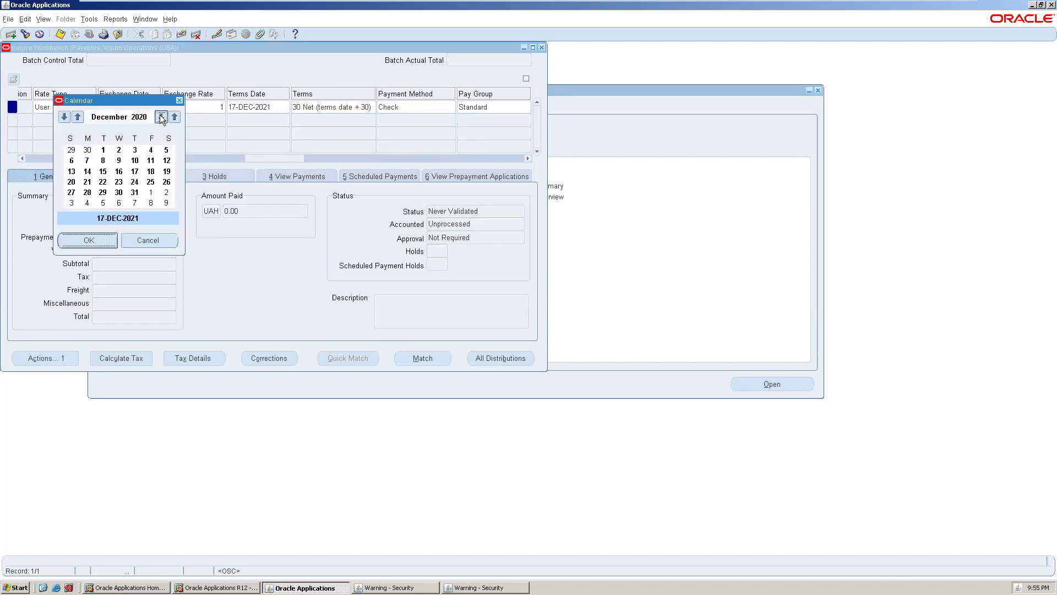
click(162, 117)
click(161, 117)
click(162, 118)
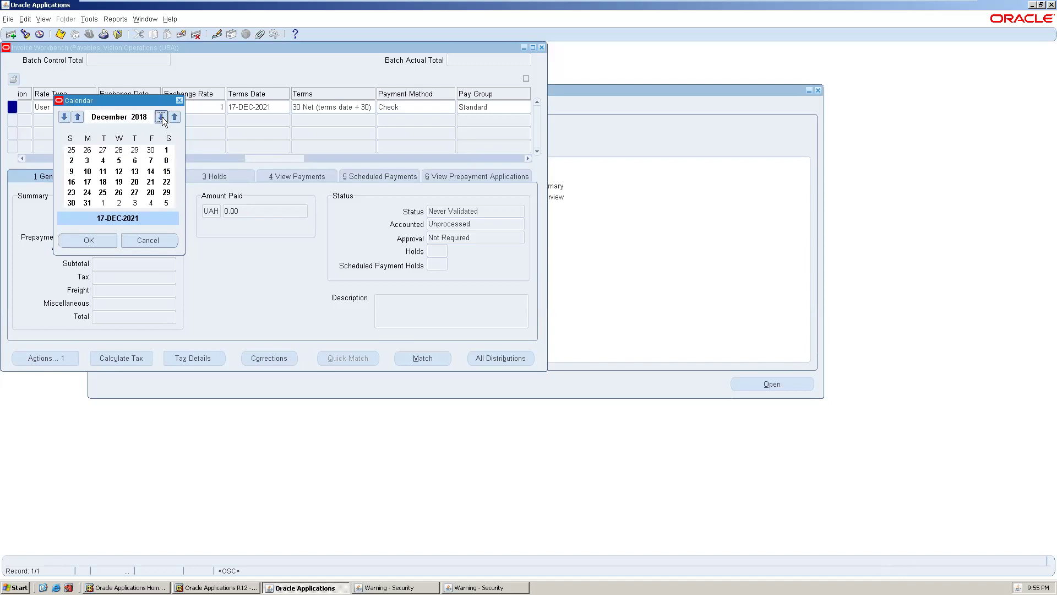
click(161, 117)
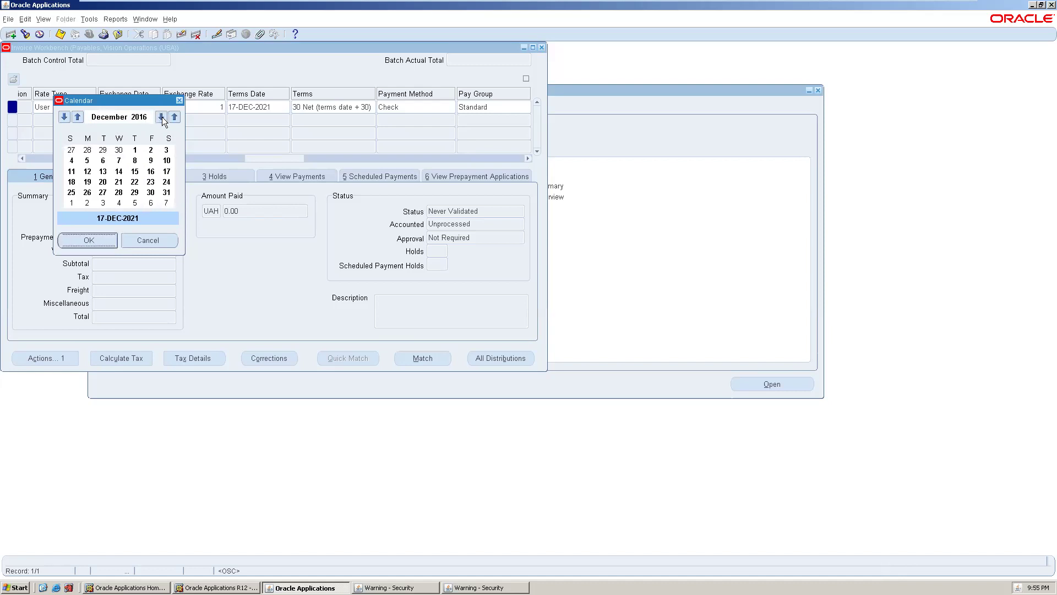
click(161, 117)
click(162, 117)
click(161, 116)
click(161, 116)
click(119, 182)
click(89, 241)
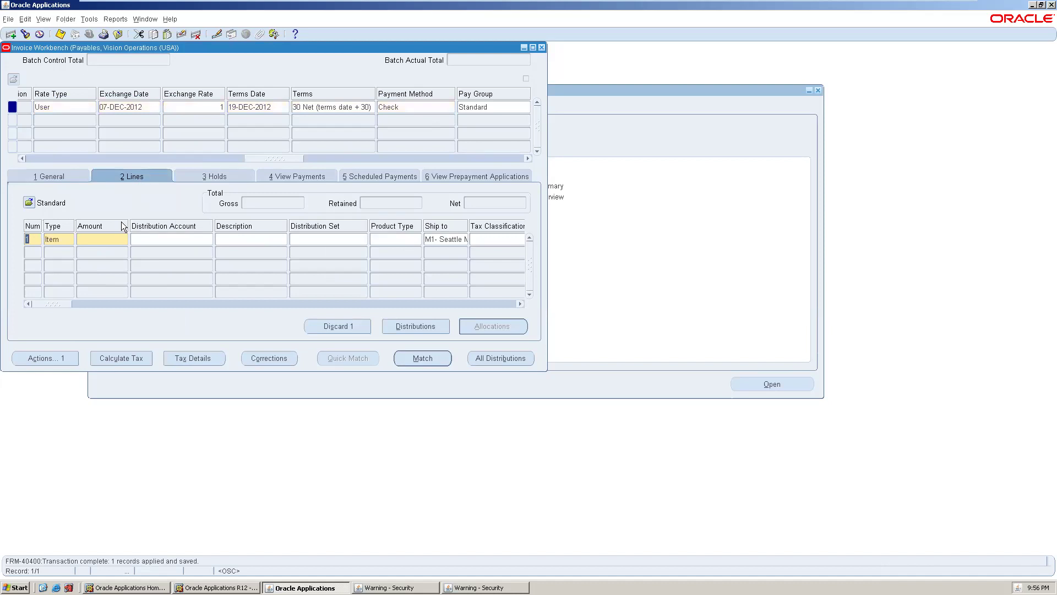
click(109, 236)
text(10000)
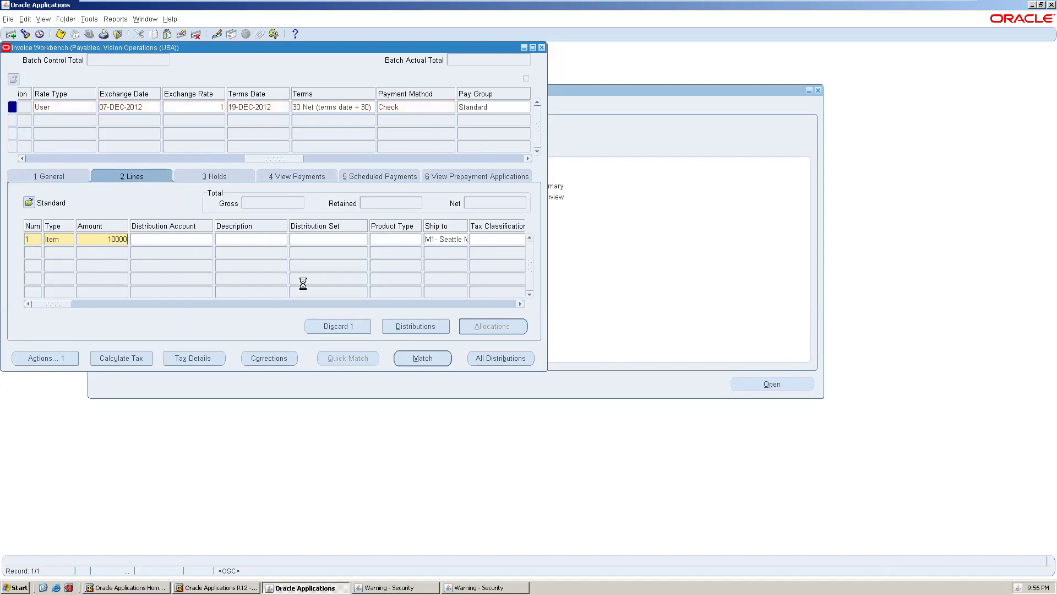
key(Tab)
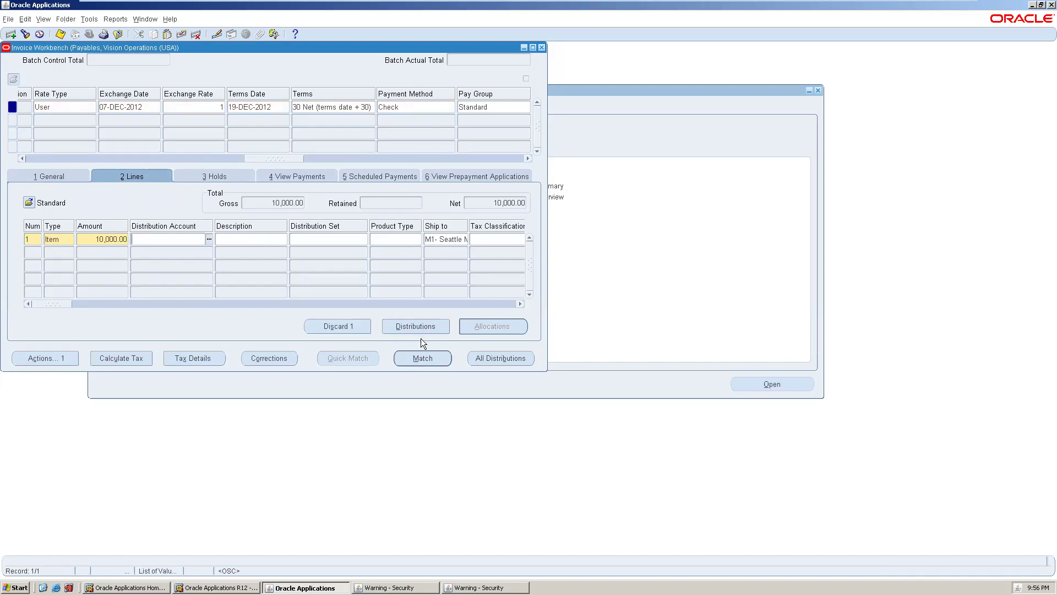
click(207, 238)
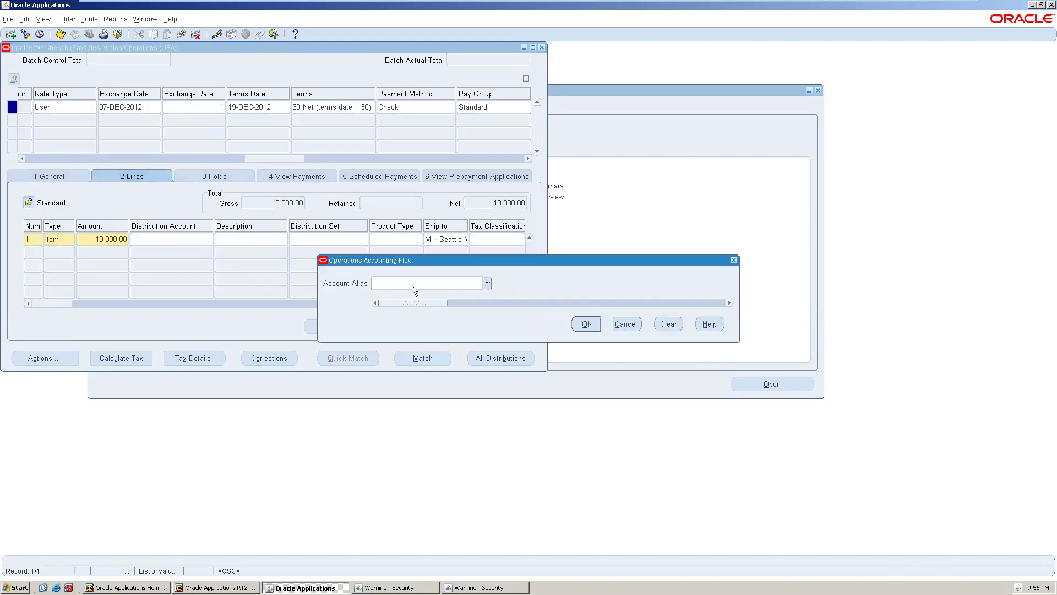
click(489, 283)
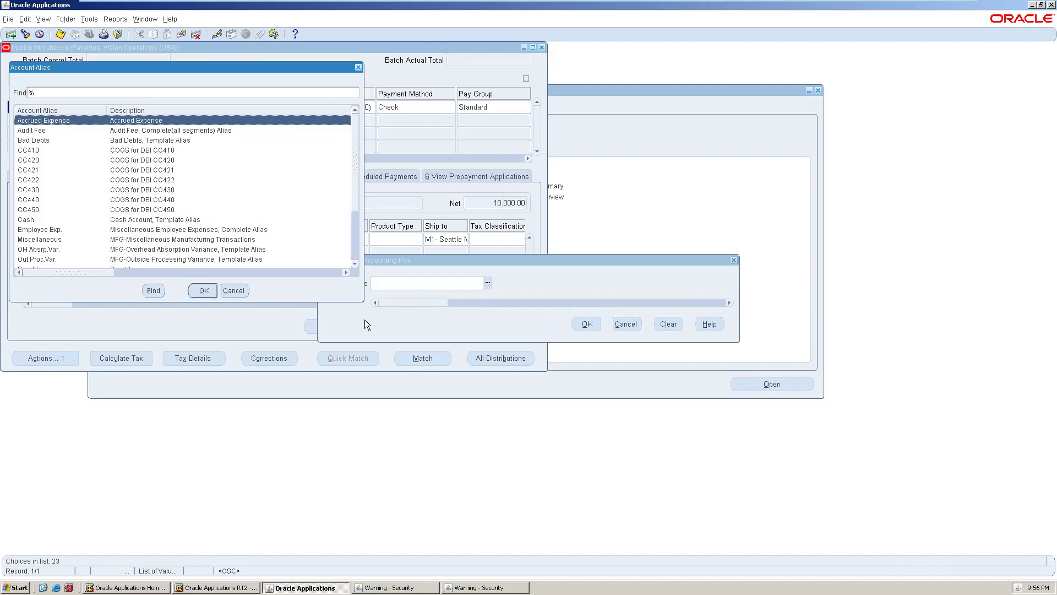
click(157, 170)
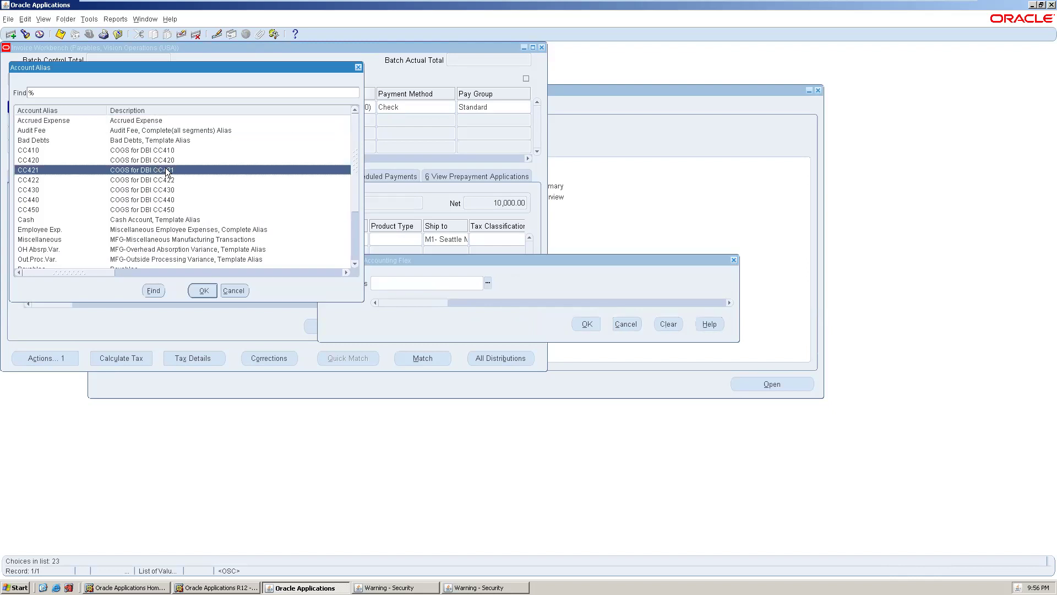
click(203, 291)
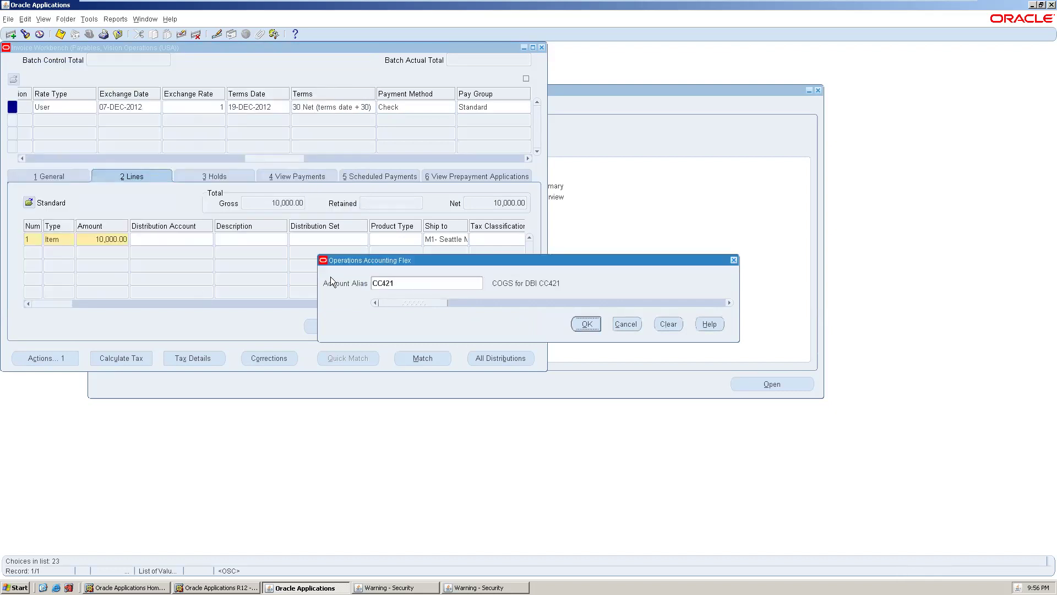
click(587, 324)
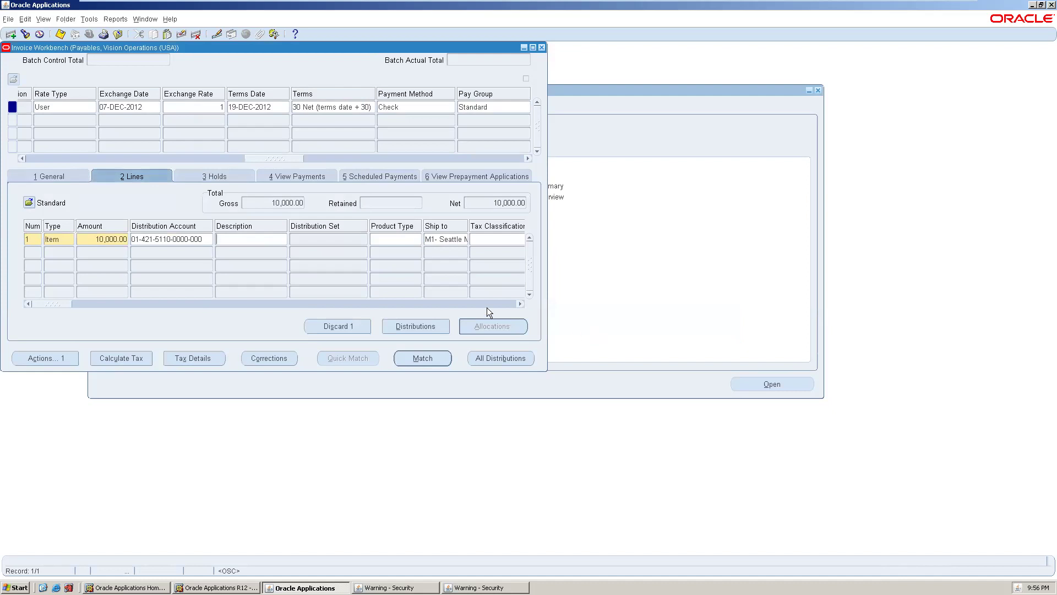
click(95, 304)
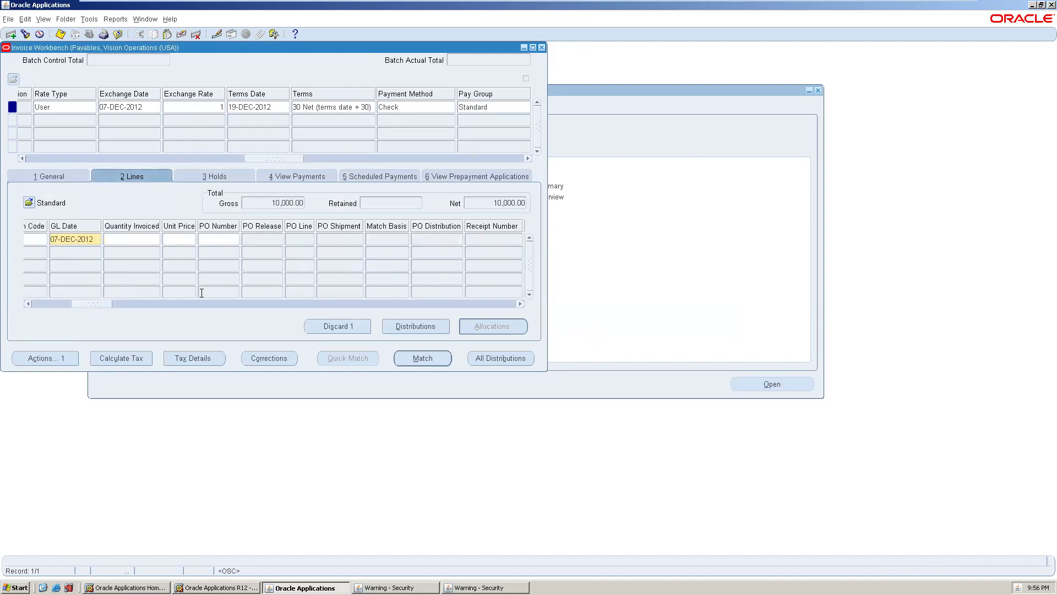
click(186, 303)
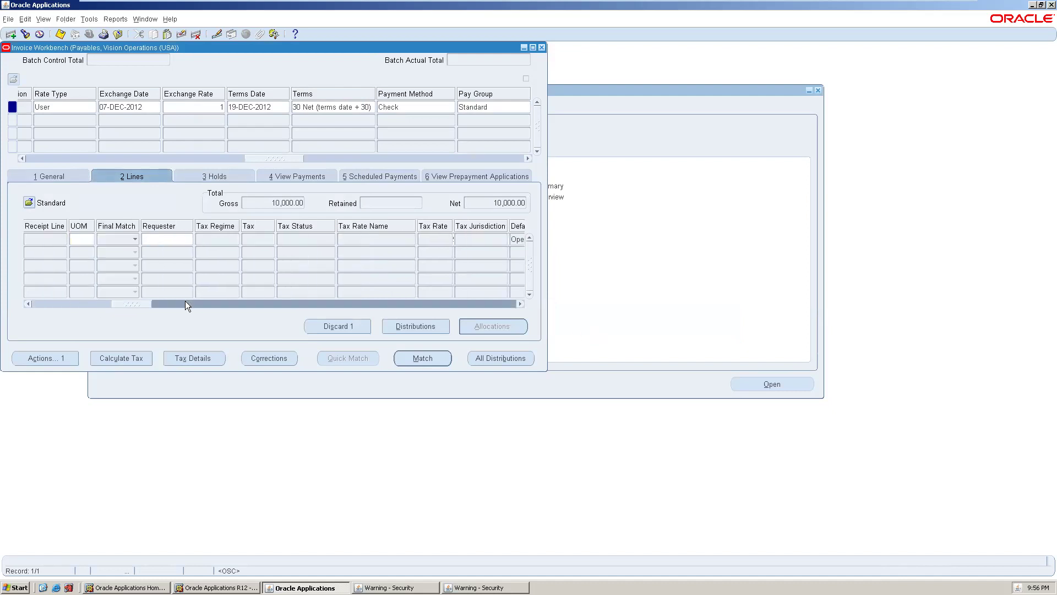
click(317, 304)
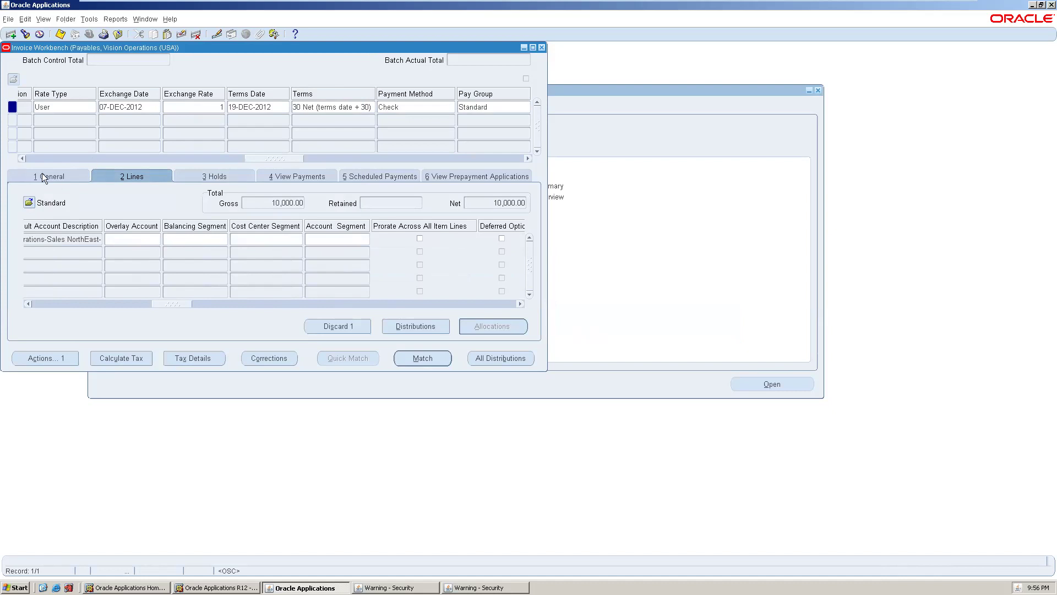
- Run Validate on the invoice from the Actions dialog
click(66, 175)
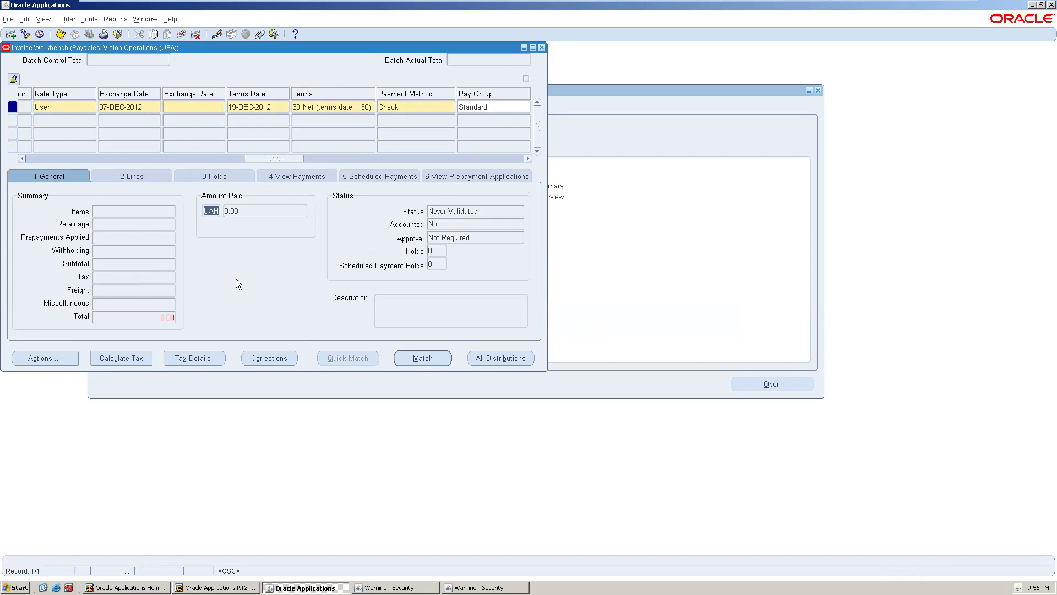
click(54, 361)
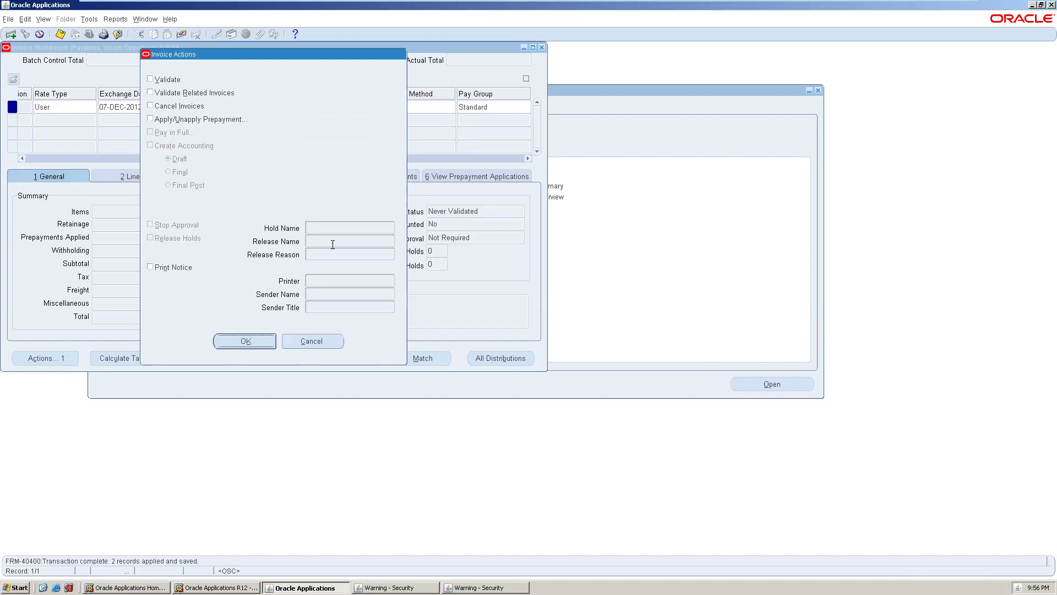
click(150, 79)
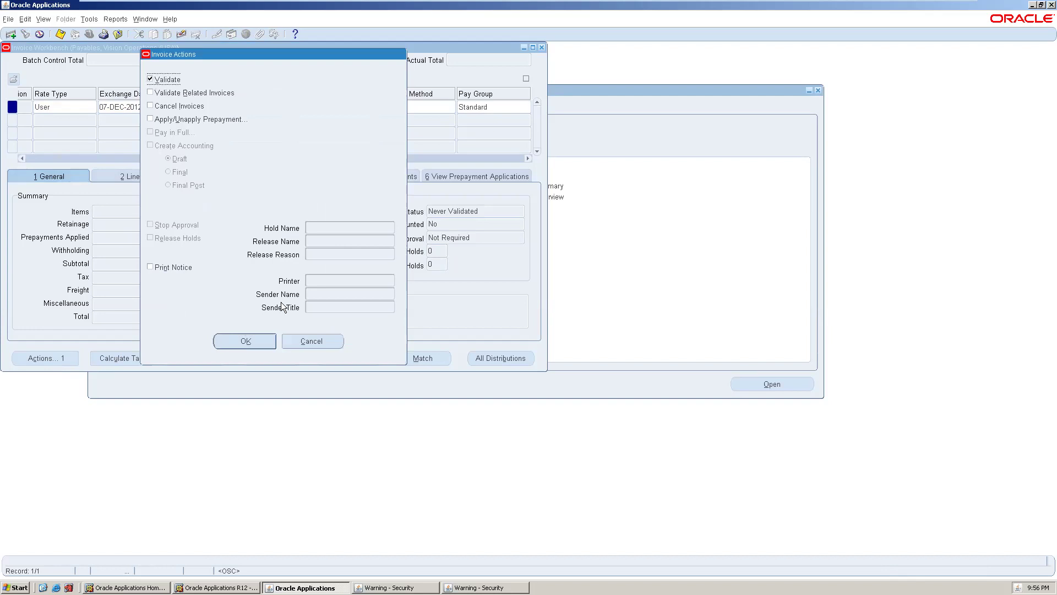
click(272, 337)
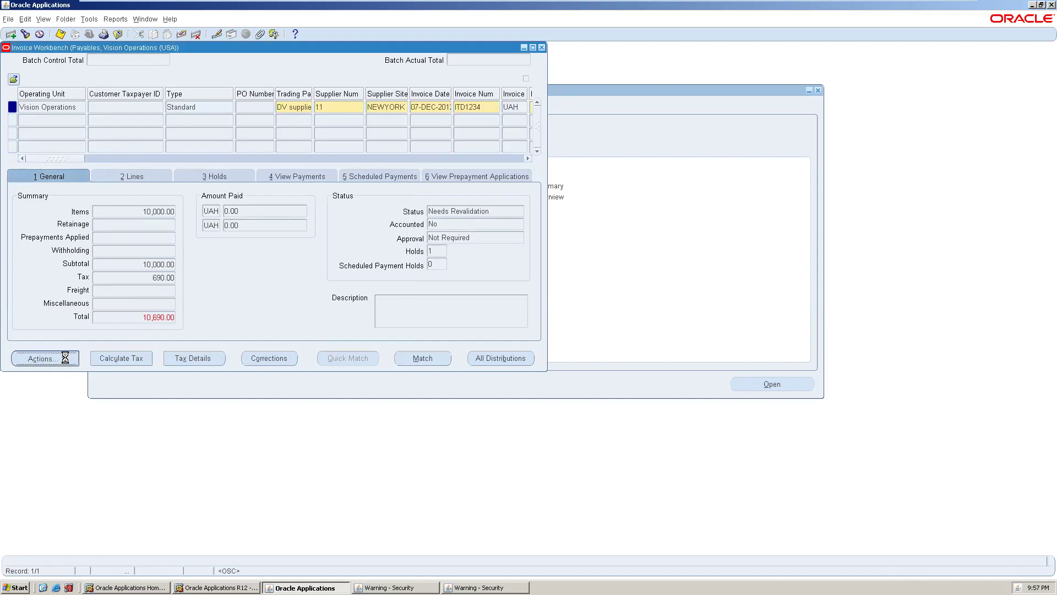
- Change the invoice amount to 10690 to include the 690.00 tax, then save and open Invoice Actions
click(66, 357)
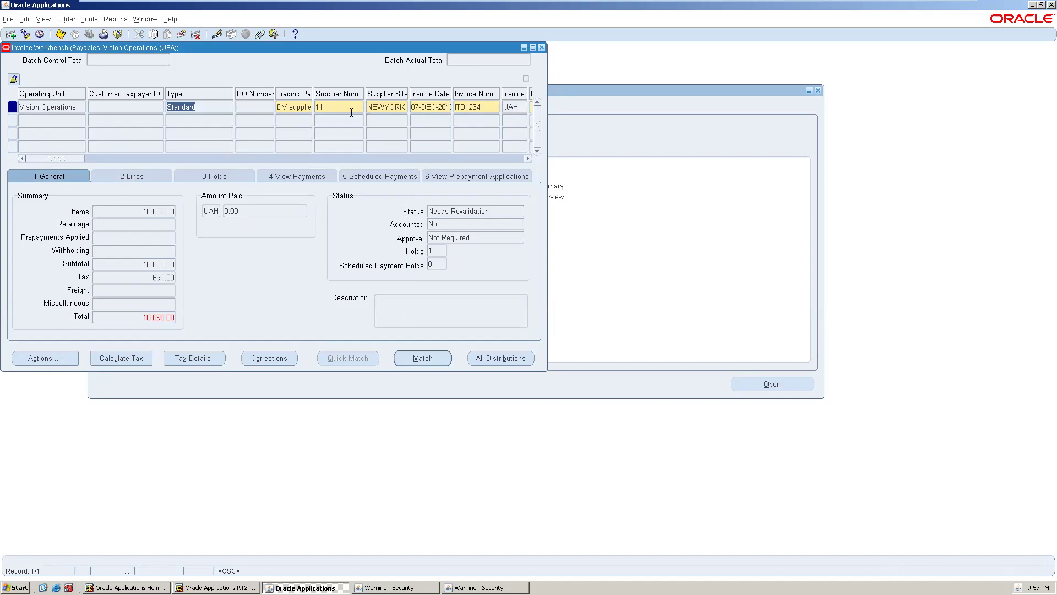
click(474, 106)
key(Tab)
key(Tab)
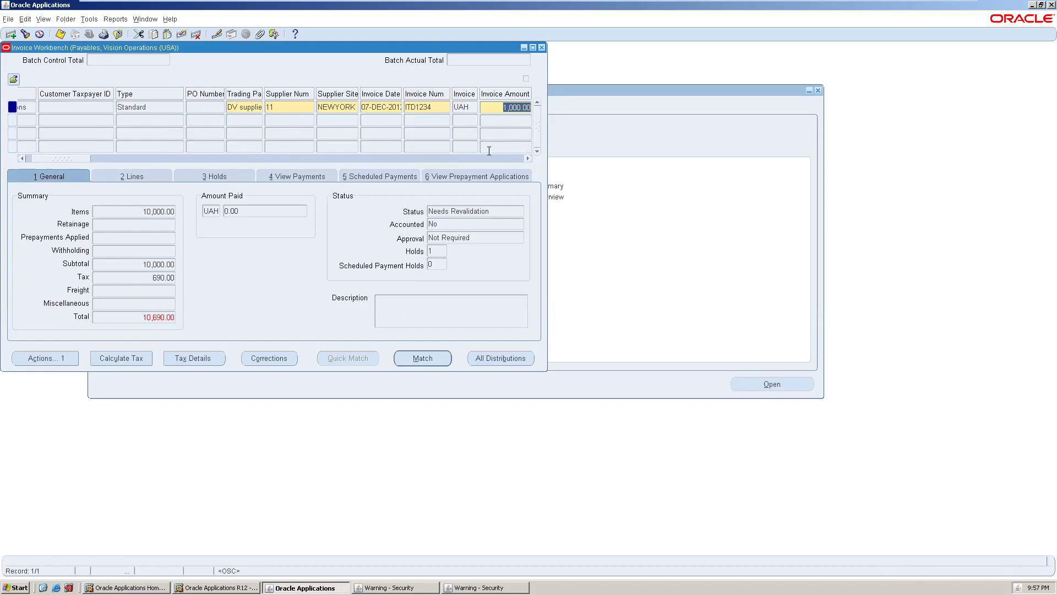
text(10690)
key(Tab)
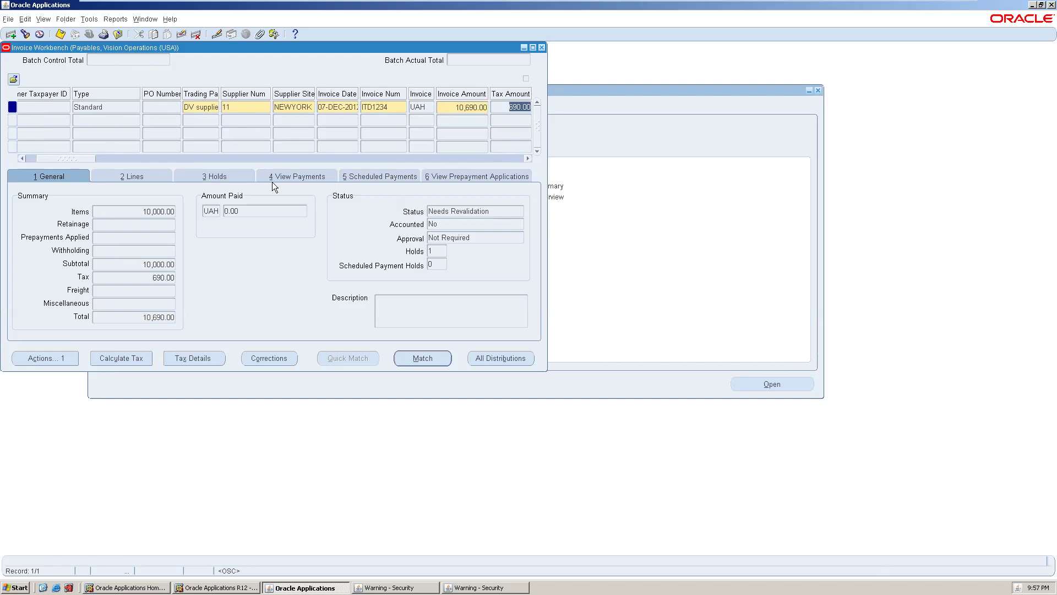
click(55, 355)
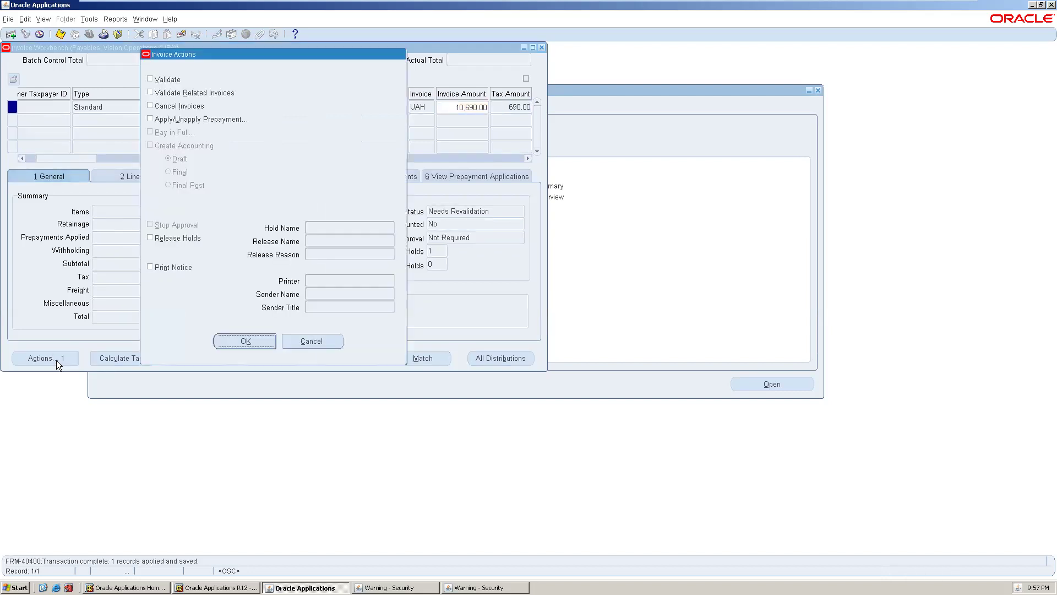
- Validate the invoice to release its hold, then choose Pay in Full for it
click(150, 79)
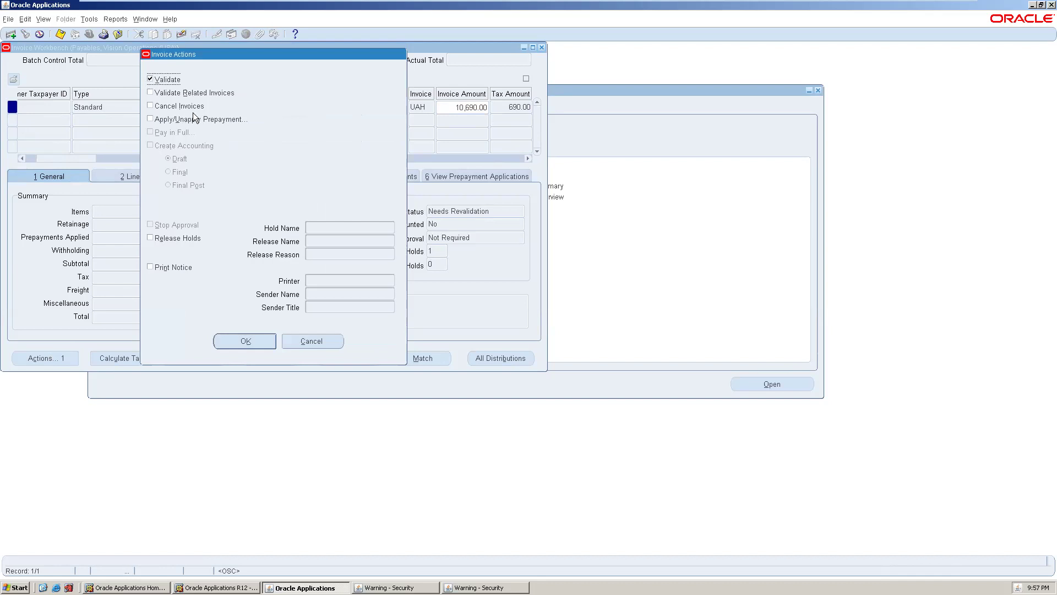
click(261, 340)
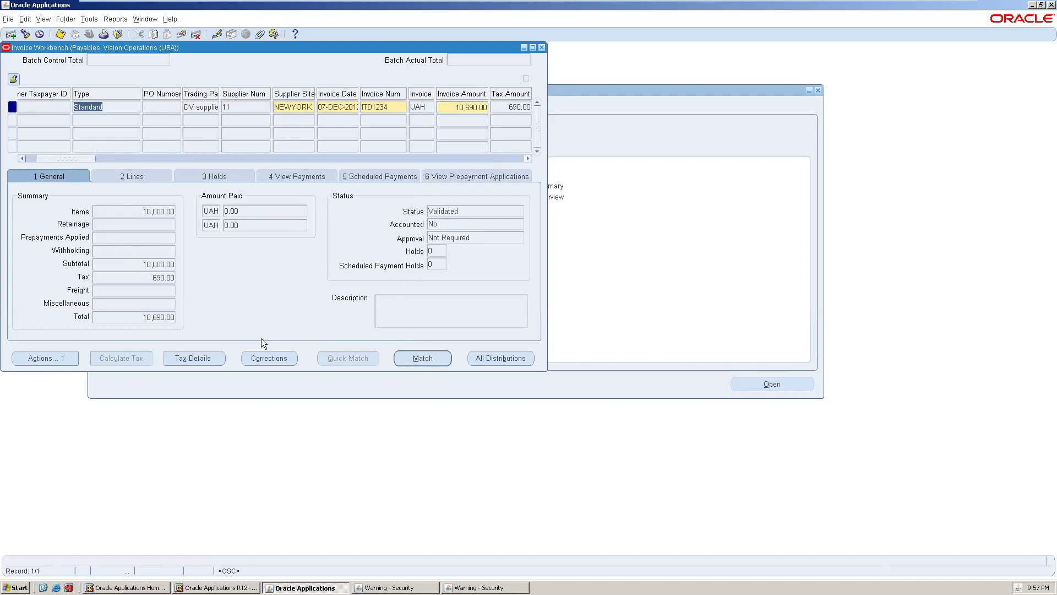
click(53, 355)
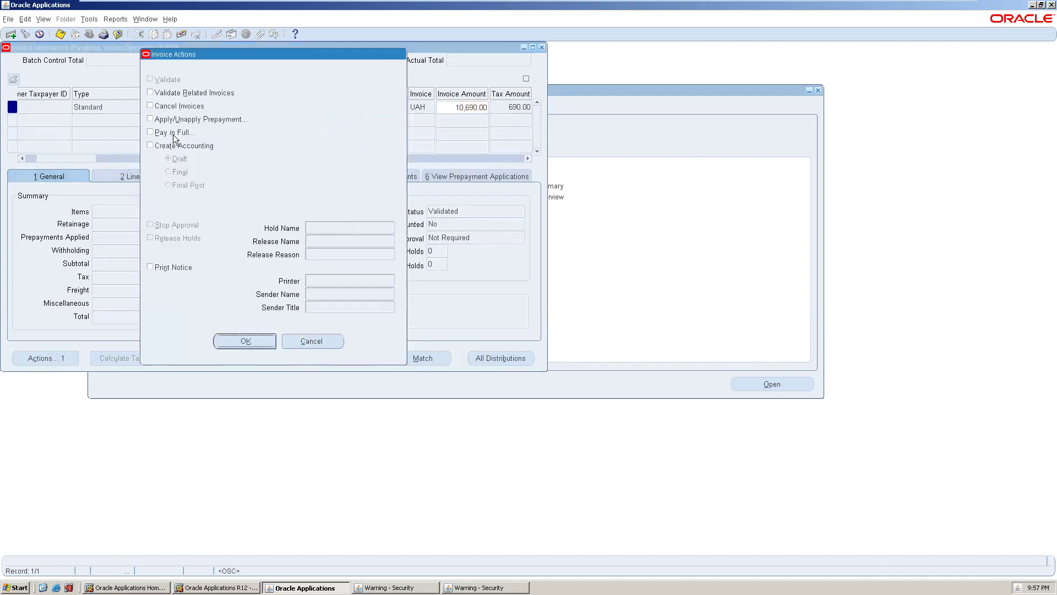
click(152, 133)
click(264, 340)
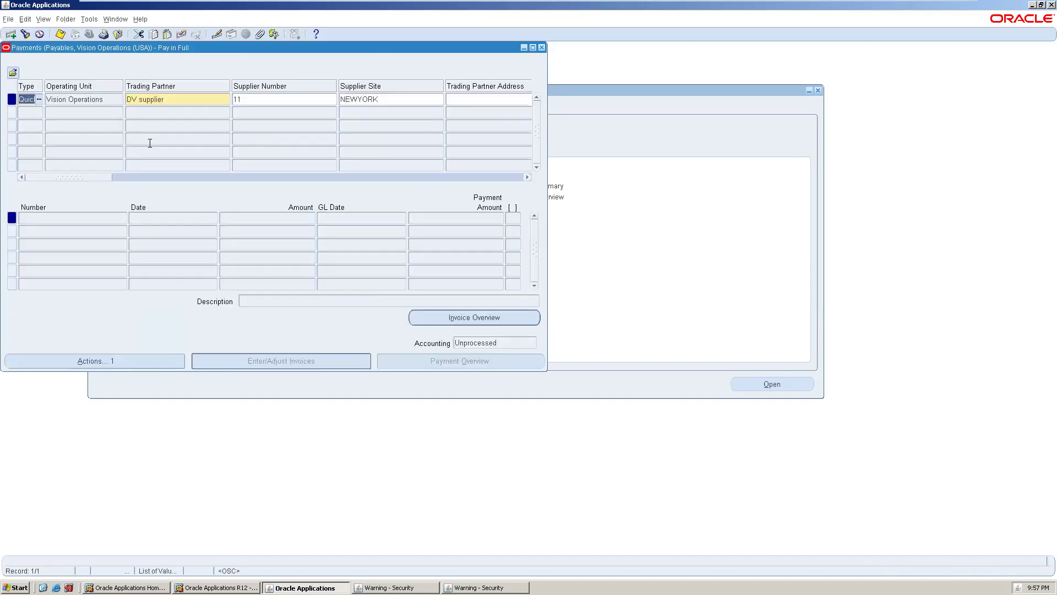
click(473, 98)
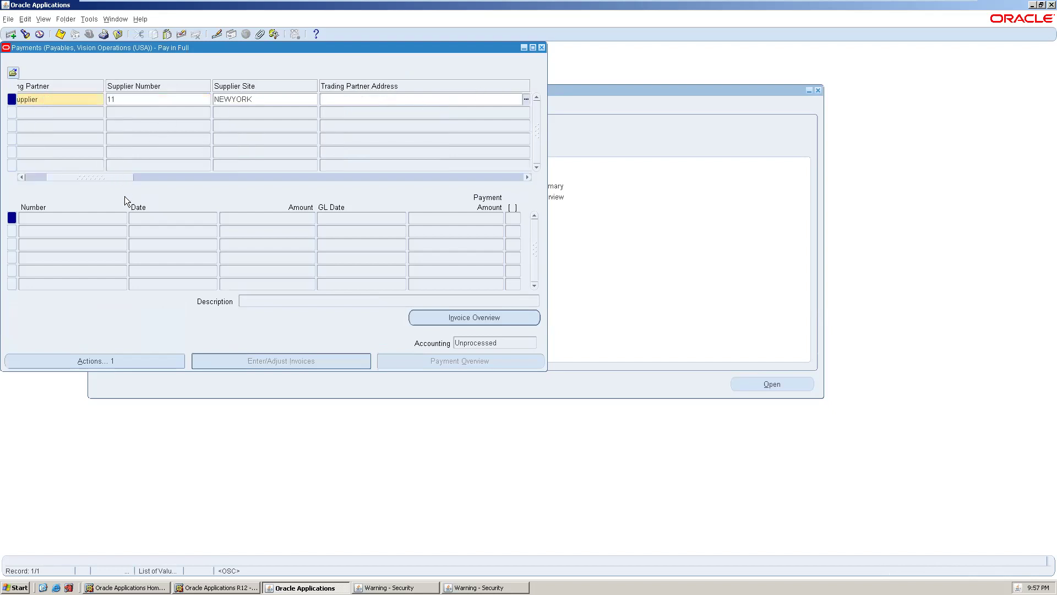
drag(82, 179, 44, 179)
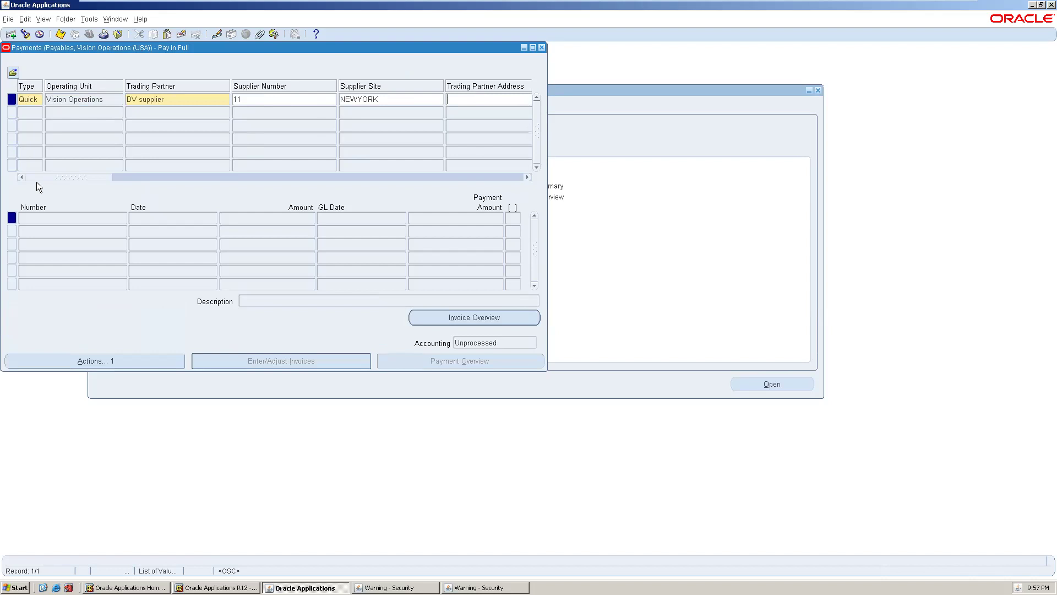
click(124, 175)
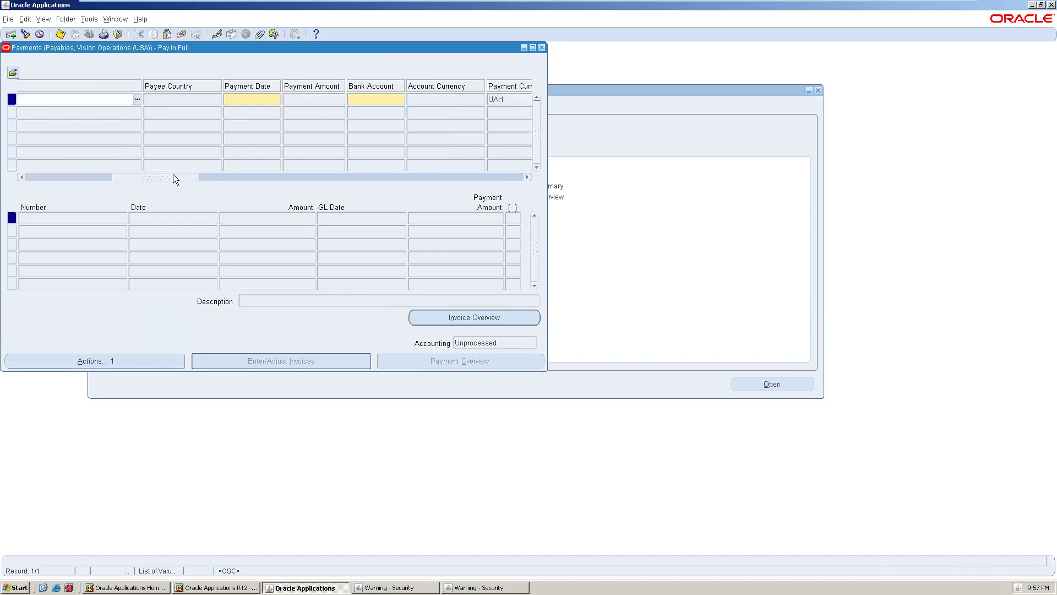
click(255, 97)
double_click(262, 99)
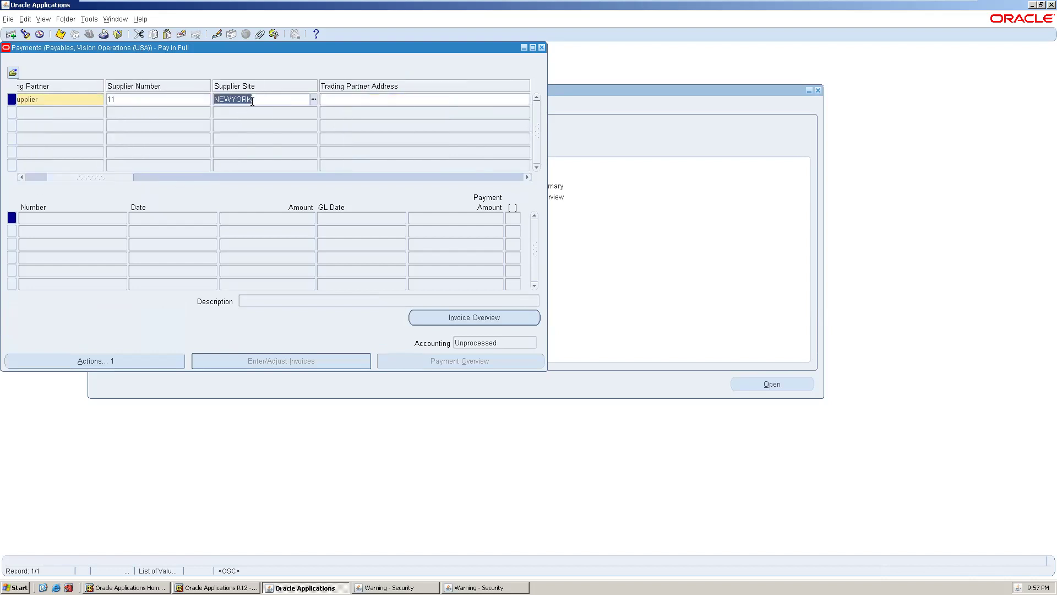
click(32, 178)
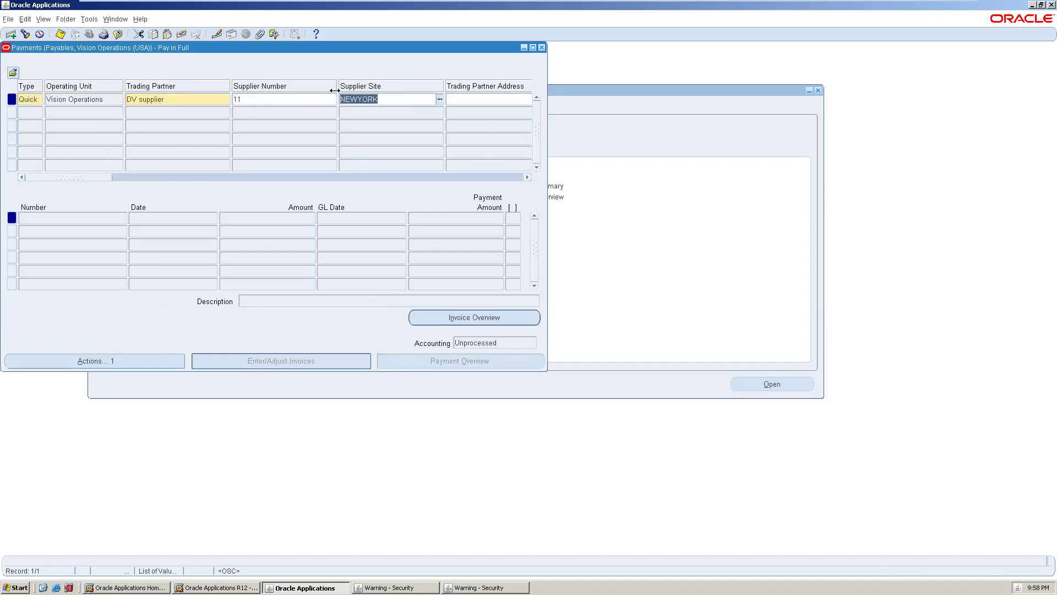
double_click(250, 98)
key(Tab)
key(Tab)
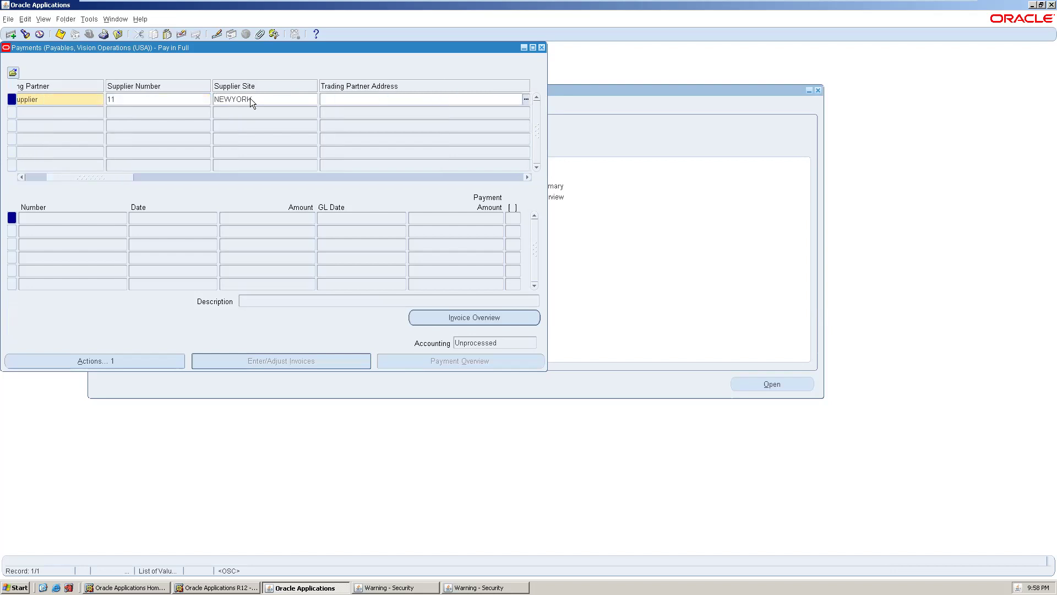
key(Tab)
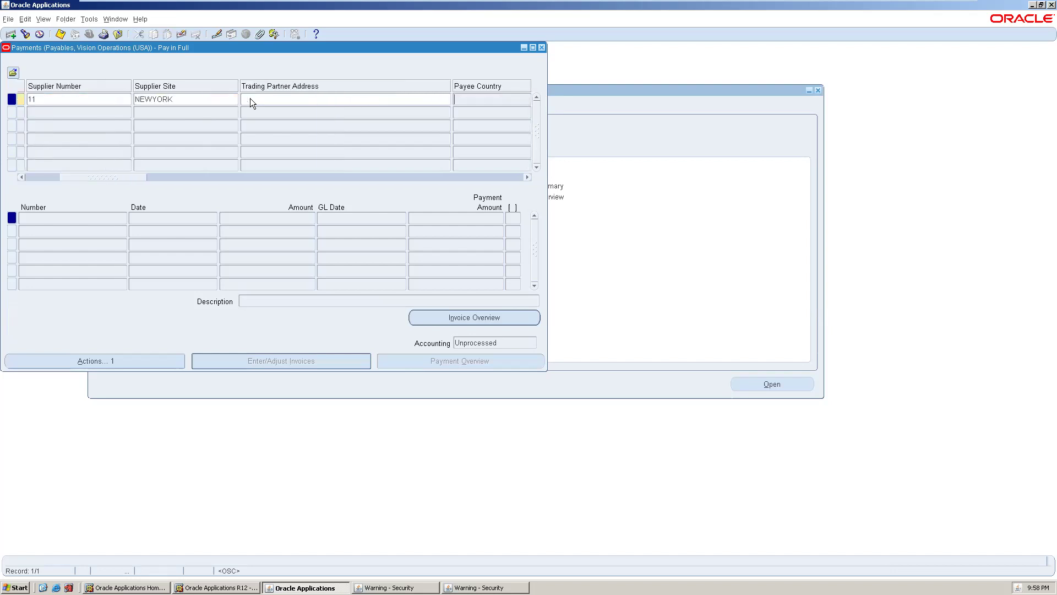
key(Tab)
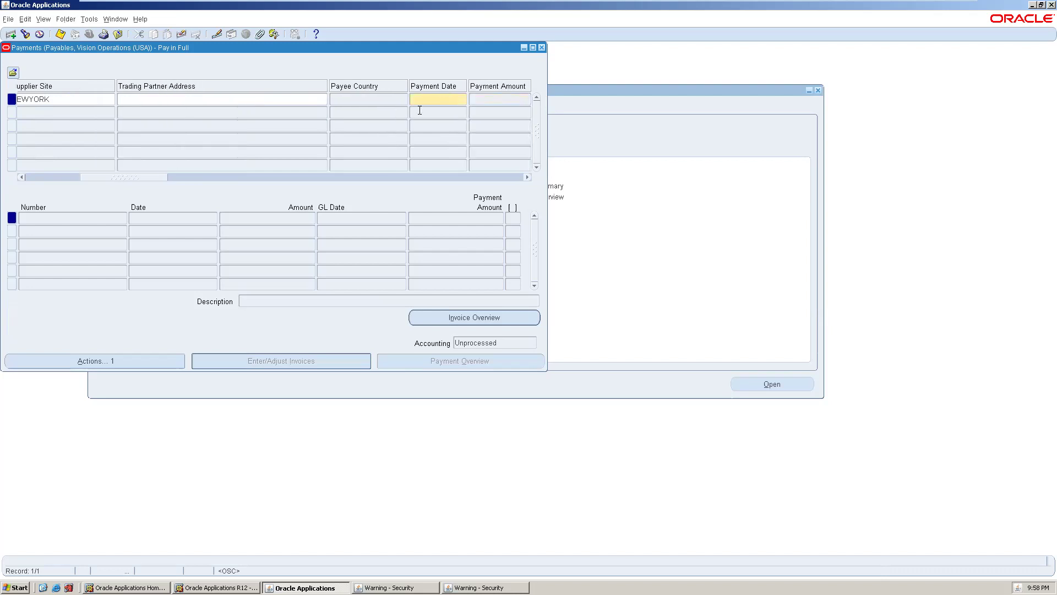
click(421, 98)
- Set the quick payment date to 27-DEC-2012 from the calendar
click(463, 99)
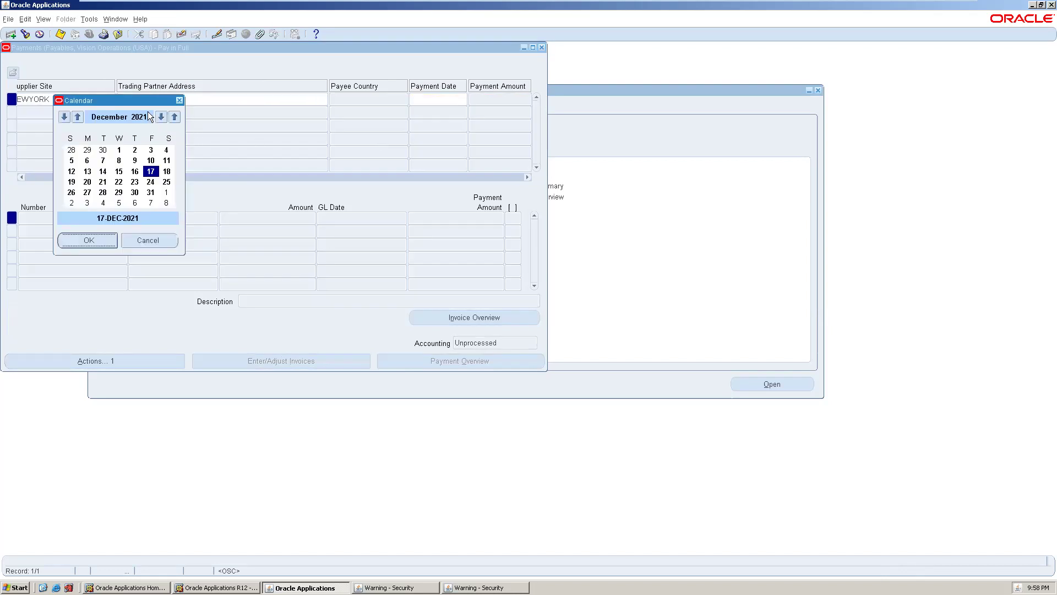
click(159, 116)
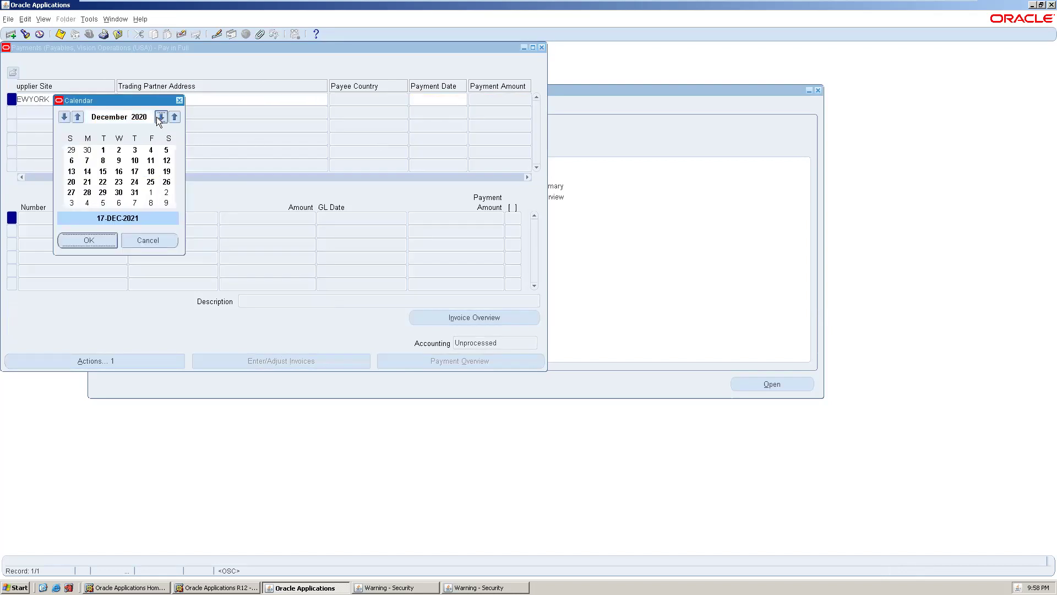
click(159, 120)
click(159, 119)
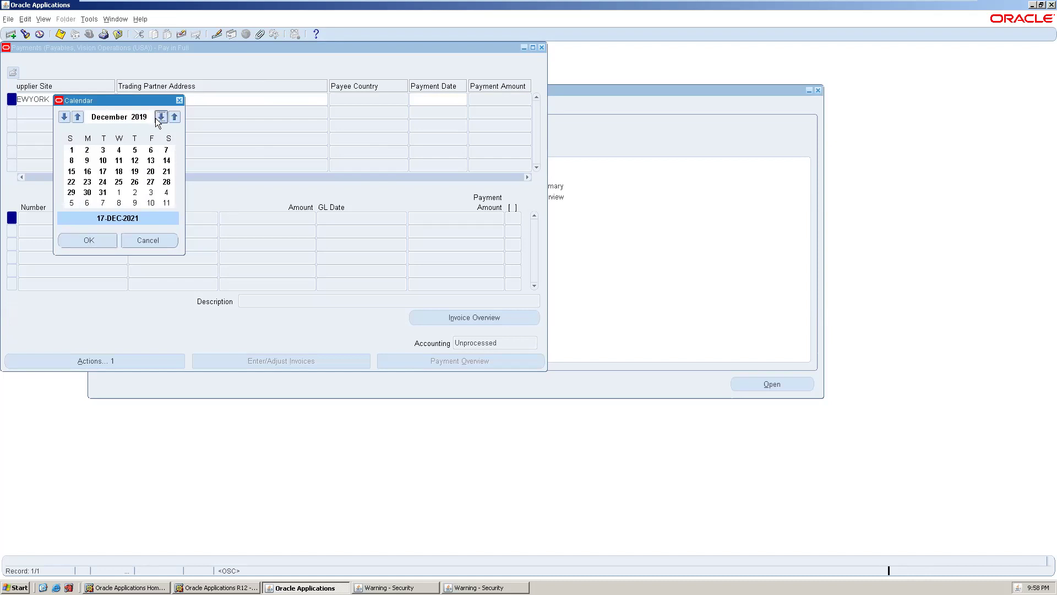
click(158, 119)
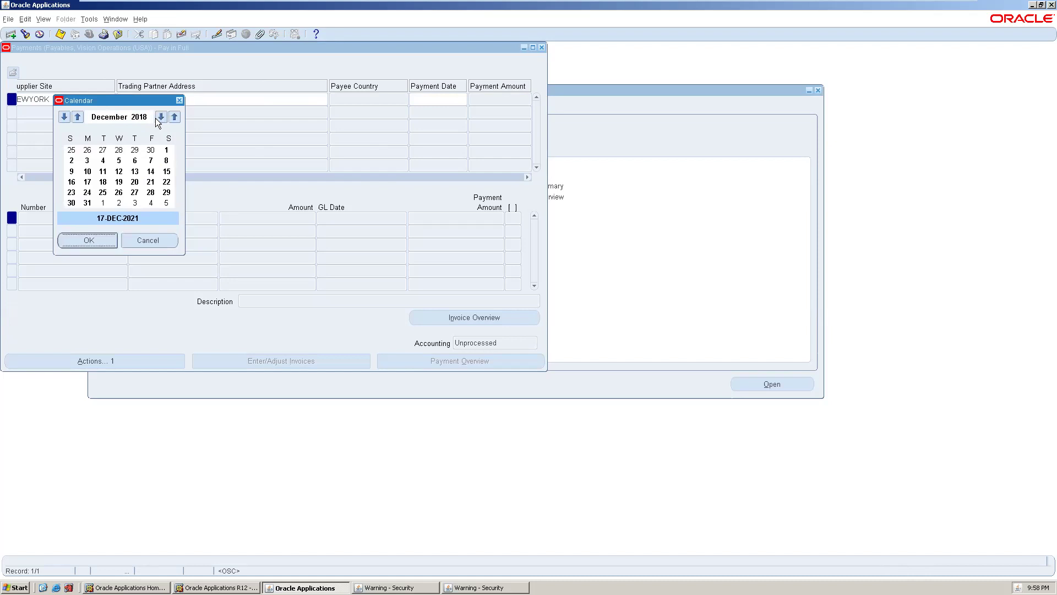
click(160, 118)
click(161, 119)
click(161, 119)
click(161, 119)
click(161, 119)
click(161, 119)
click(162, 119)
click(135, 192)
click(88, 240)
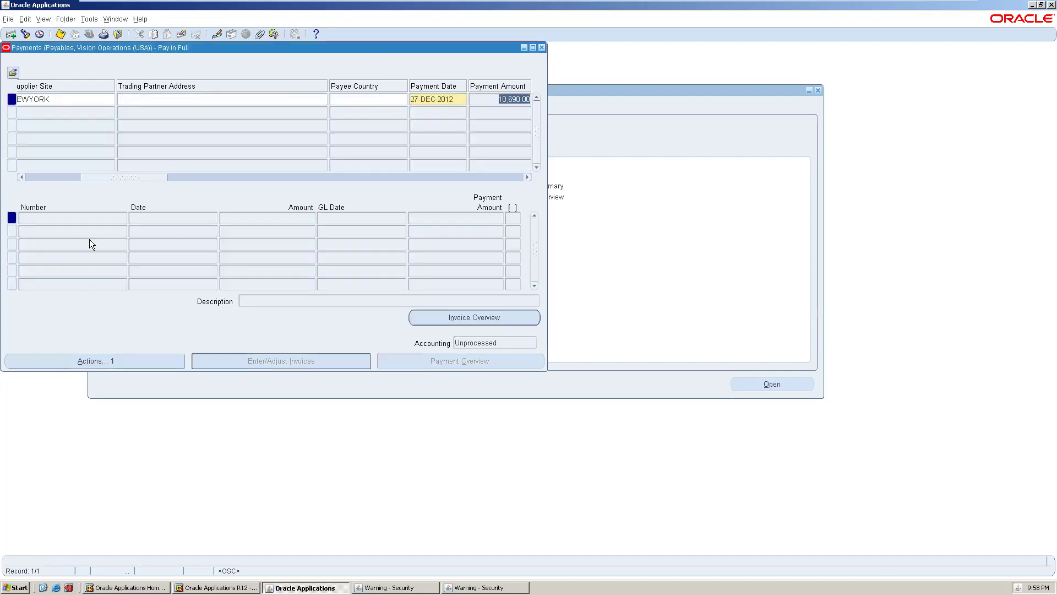
- Select the BofA-204 bank account, filtering the bank account list with B%ofA
click(492, 101)
key(Tab)
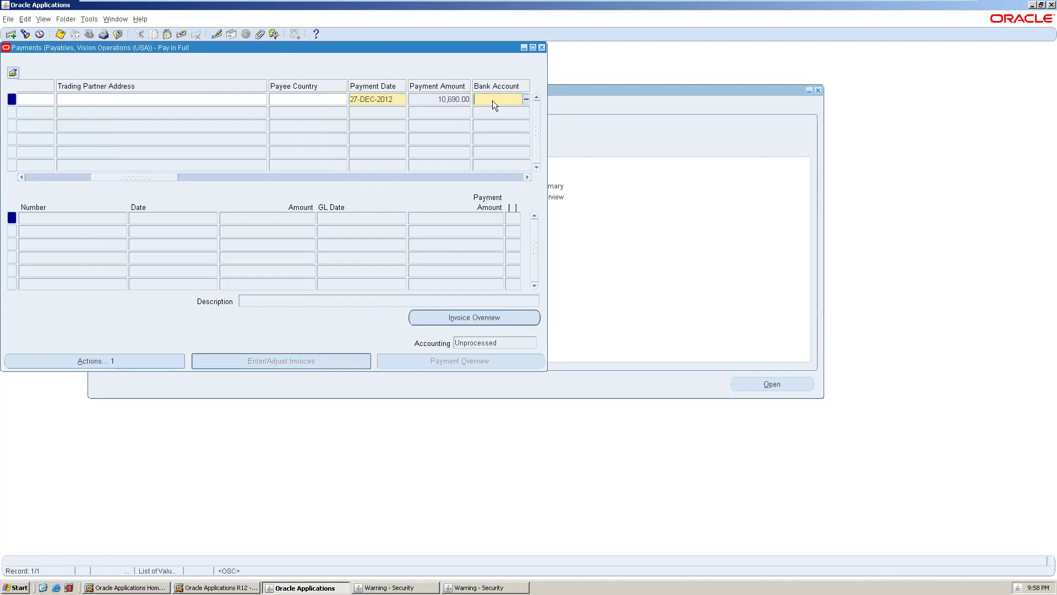
click(526, 99)
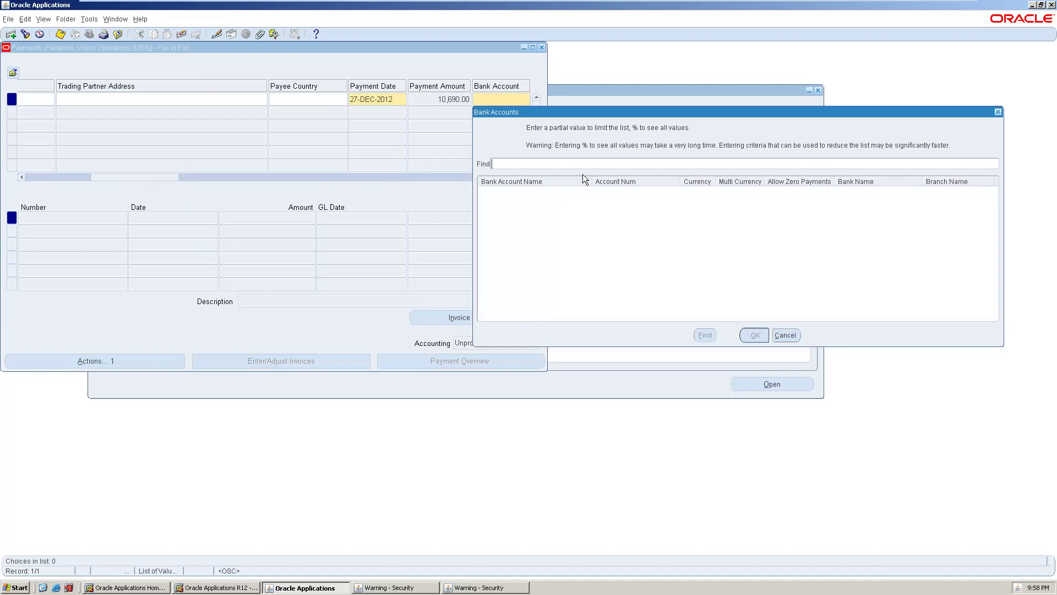
text(B%ofA)
key(Return)
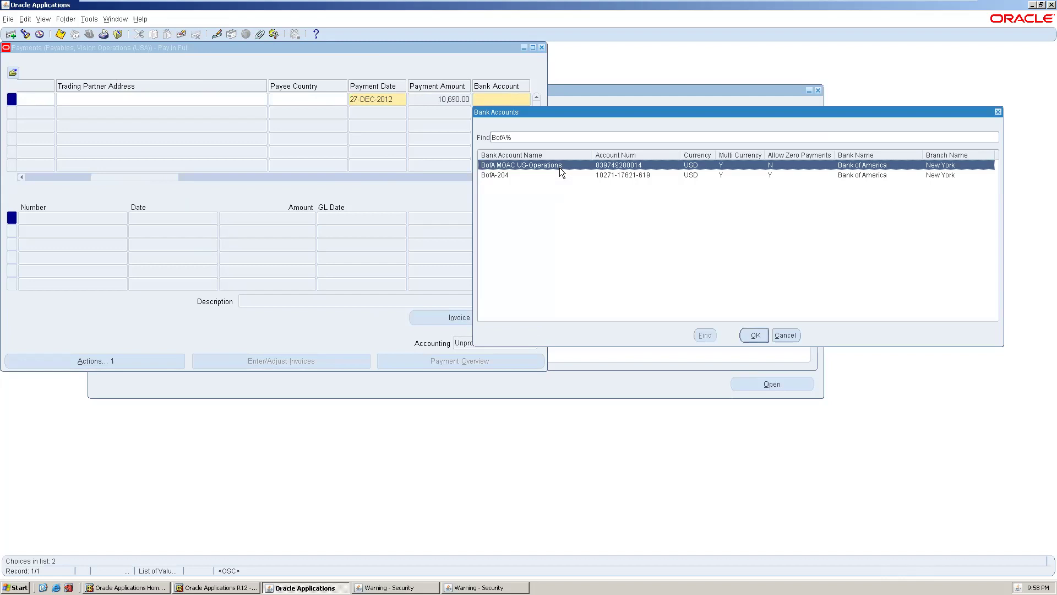
click(535, 174)
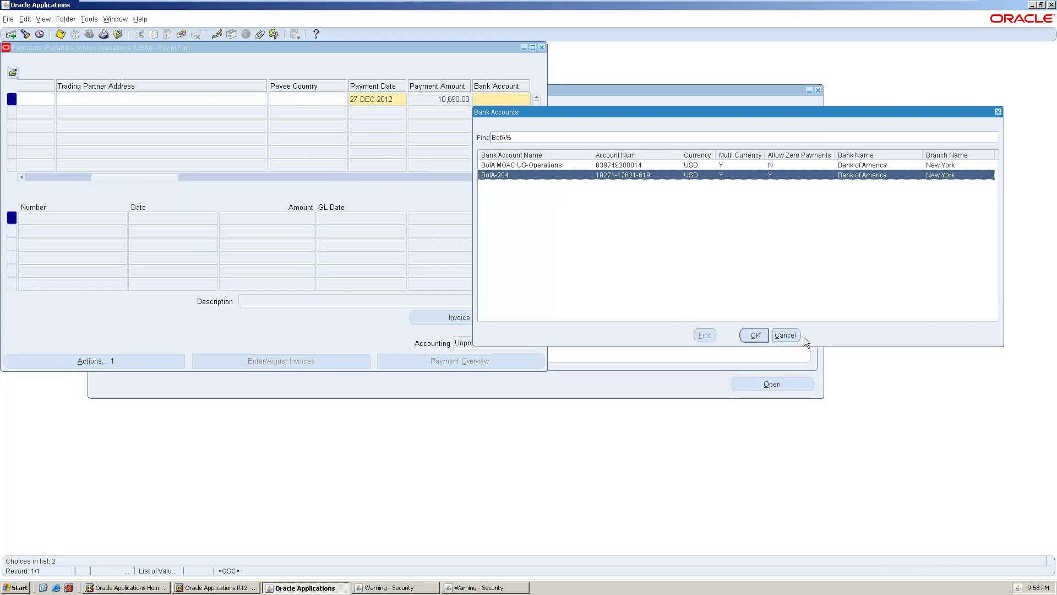
click(750, 332)
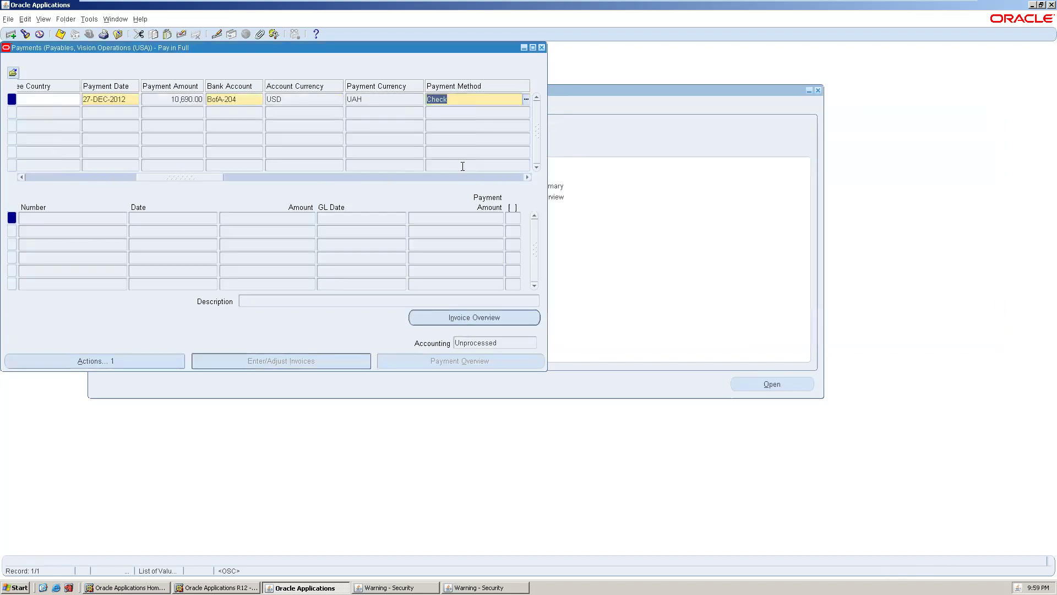
key(Tab)
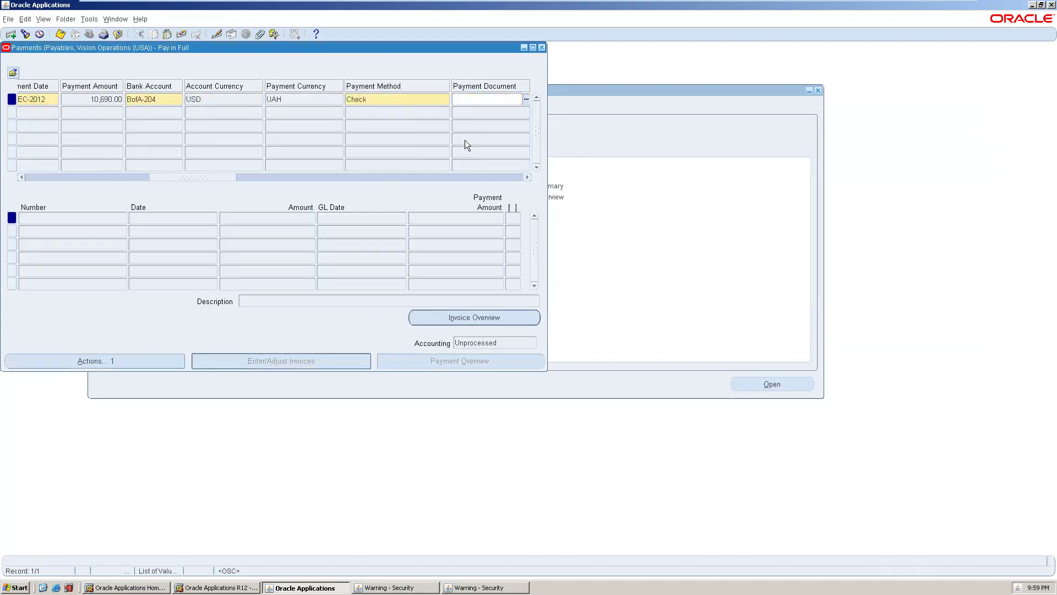
key(Tab)
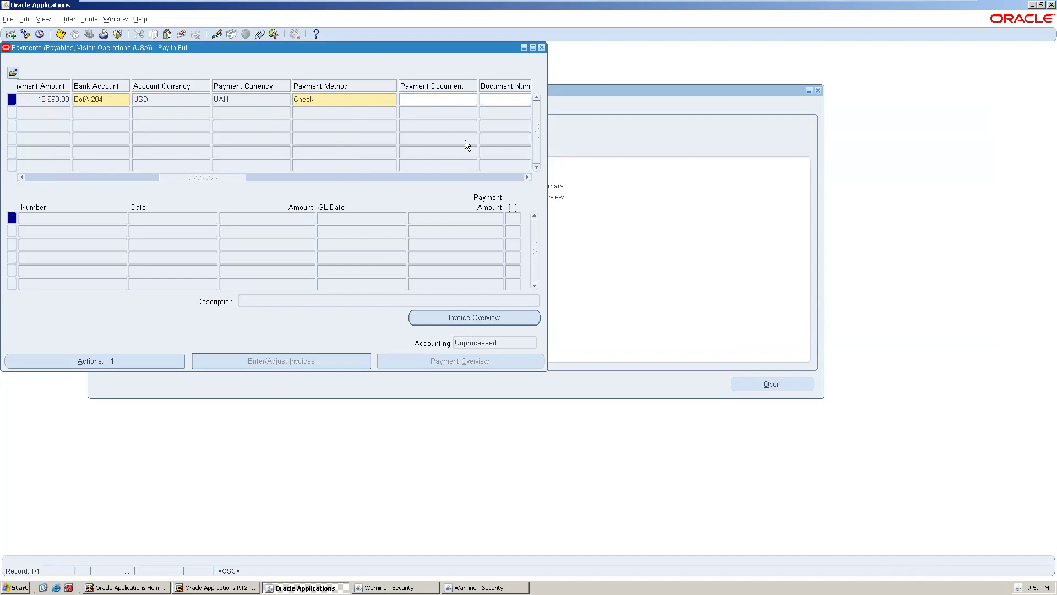
key(Tab)
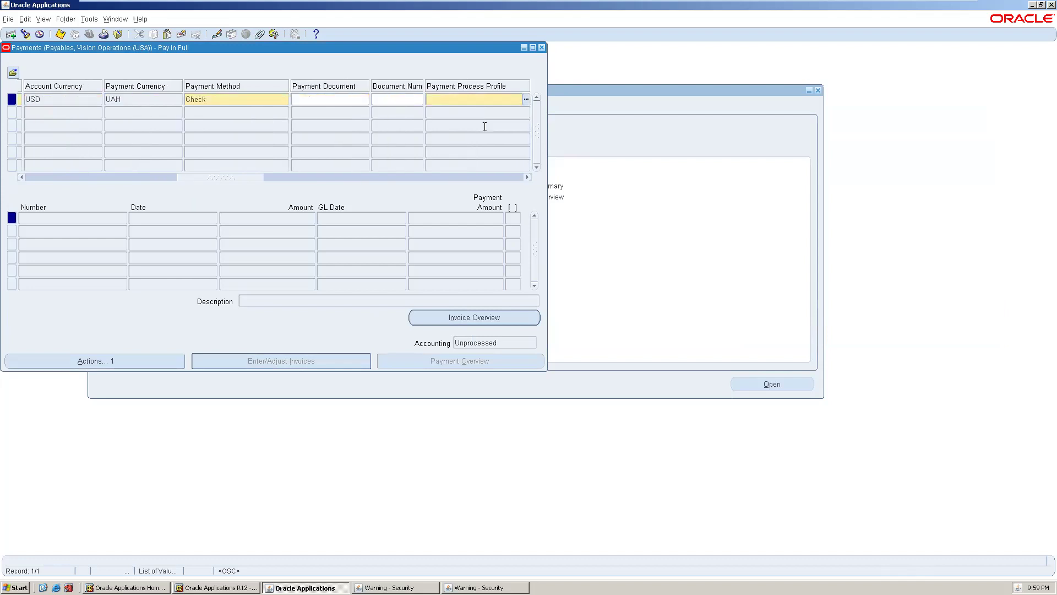
- Set the payment process profile to Check - GBP
click(525, 100)
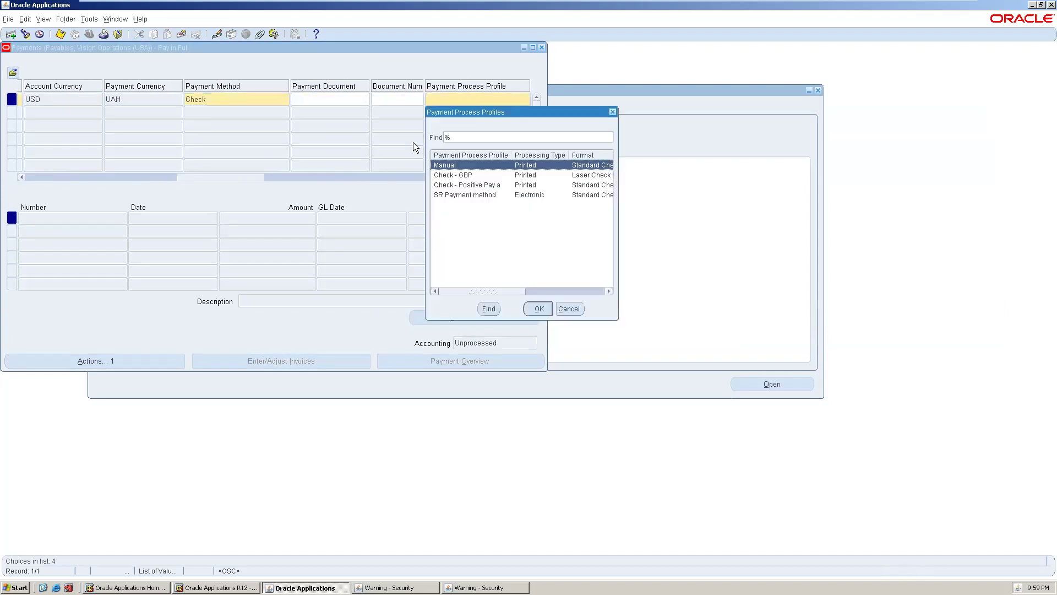
click(473, 175)
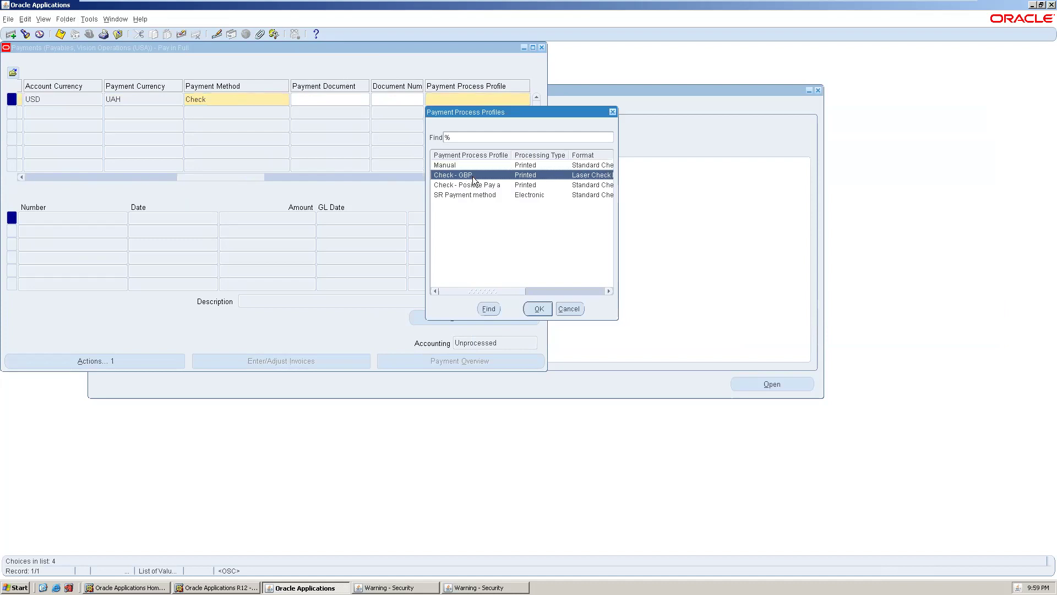
click(528, 306)
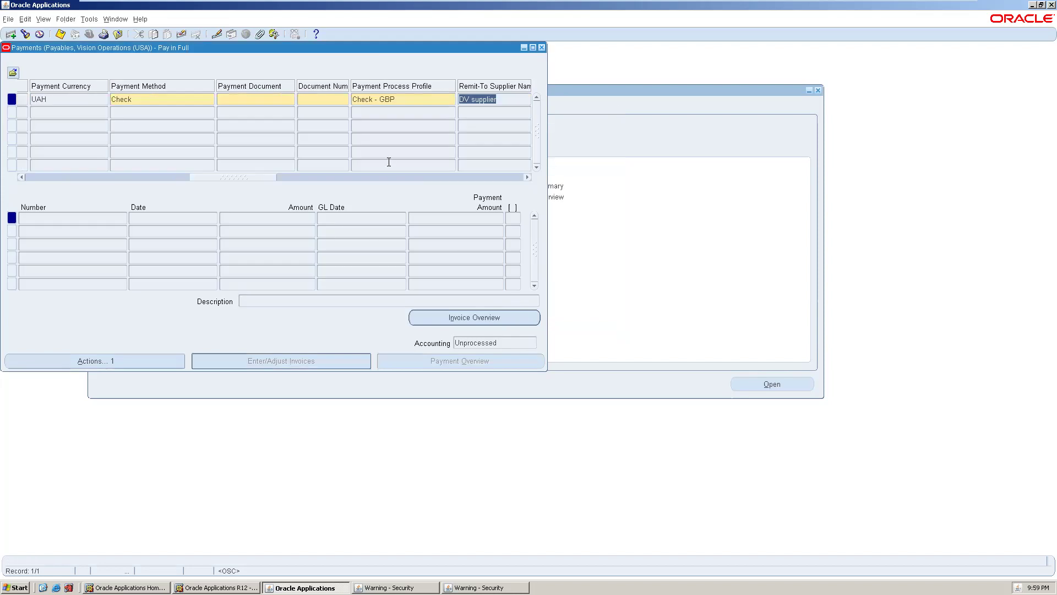
key(Tab)
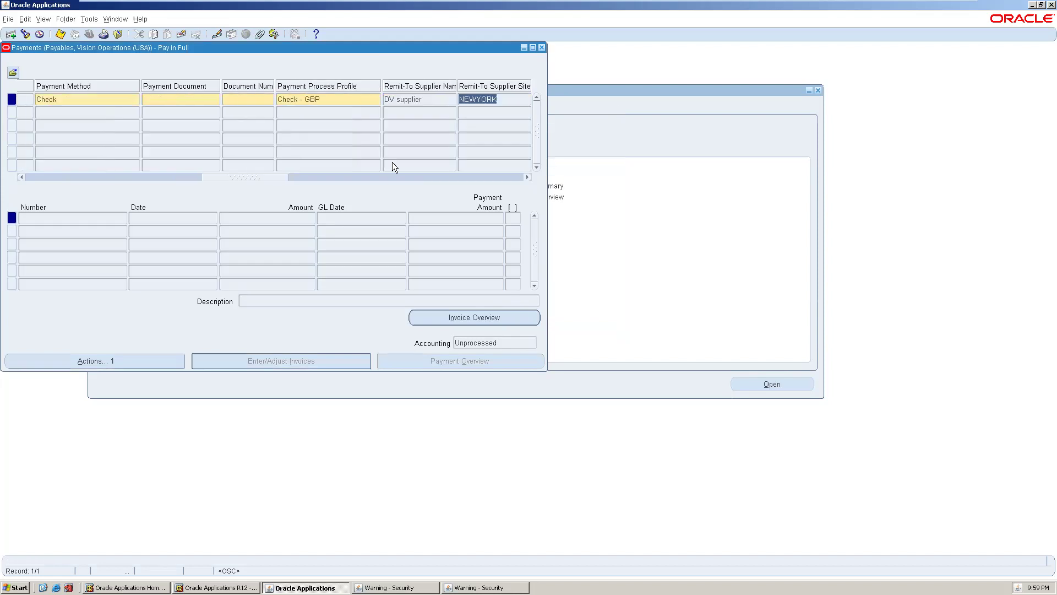
- Move through the document number, payment document and rate date fields of the payment row
click(256, 102)
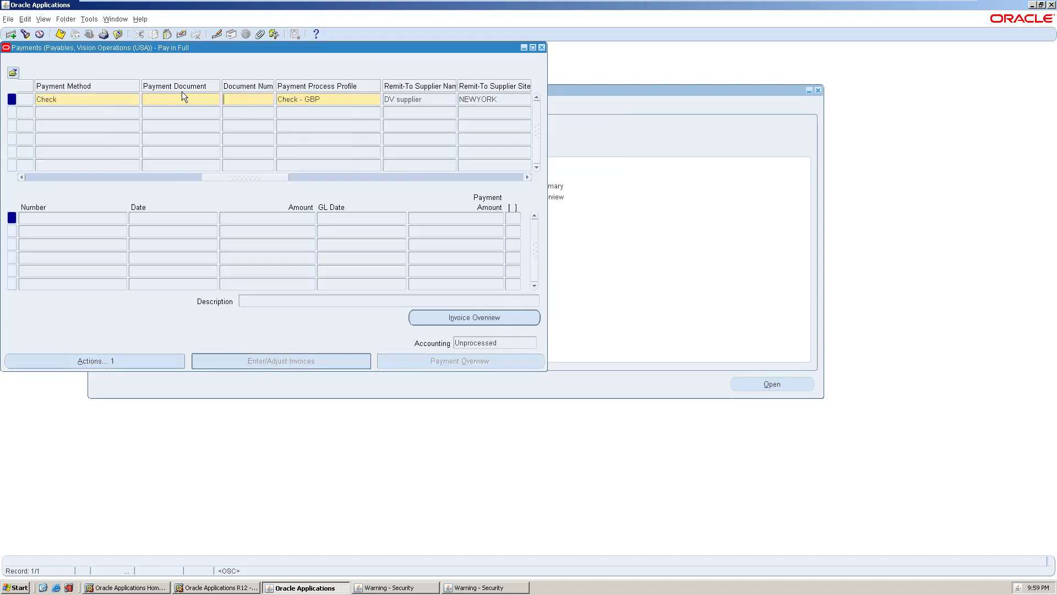
click(157, 101)
click(91, 112)
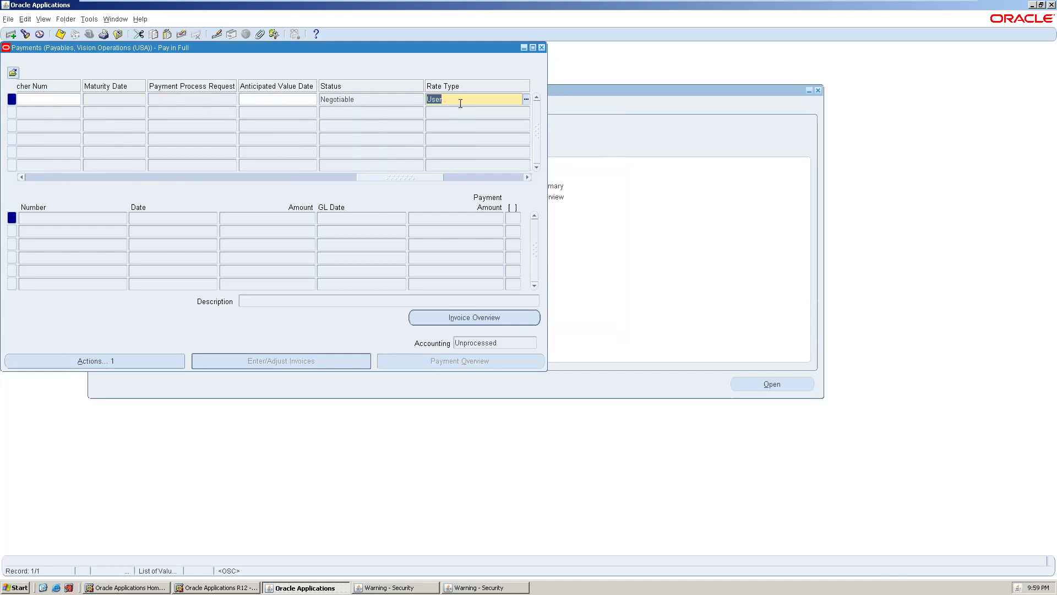
key(Tab)
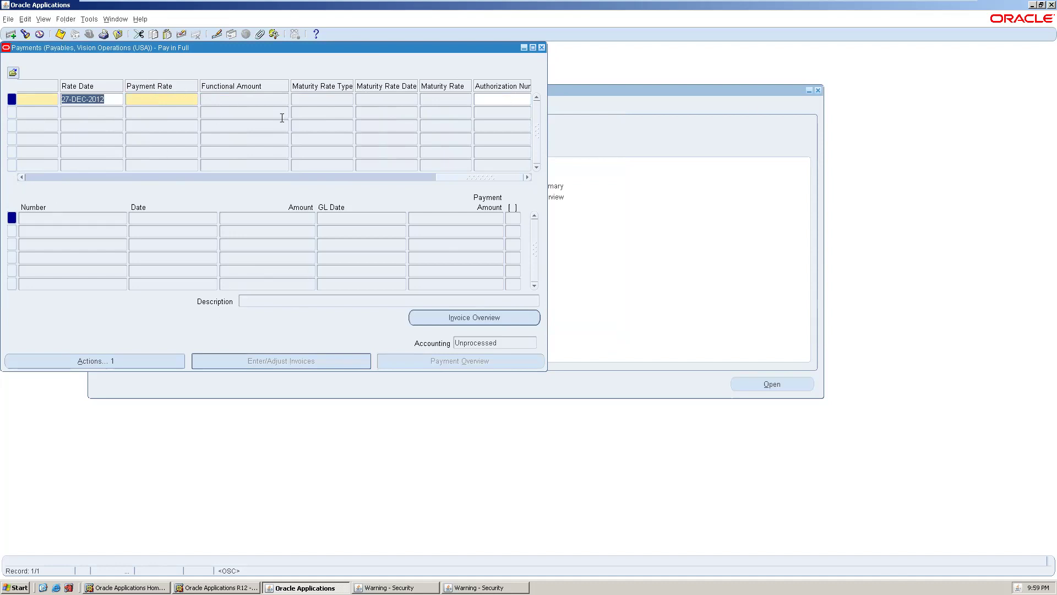
click(170, 176)
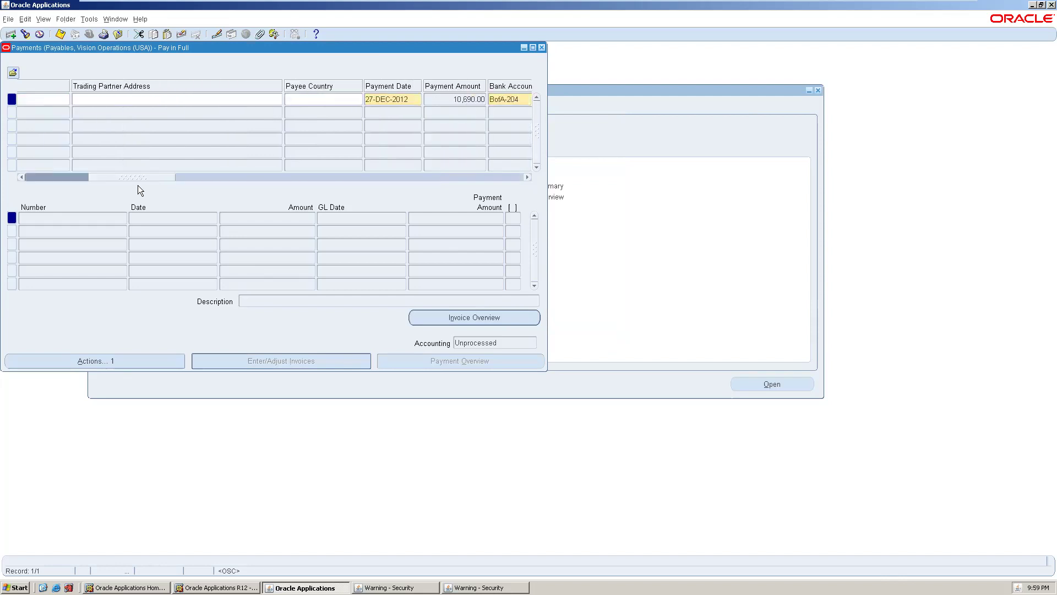
drag(157, 173, 93, 173)
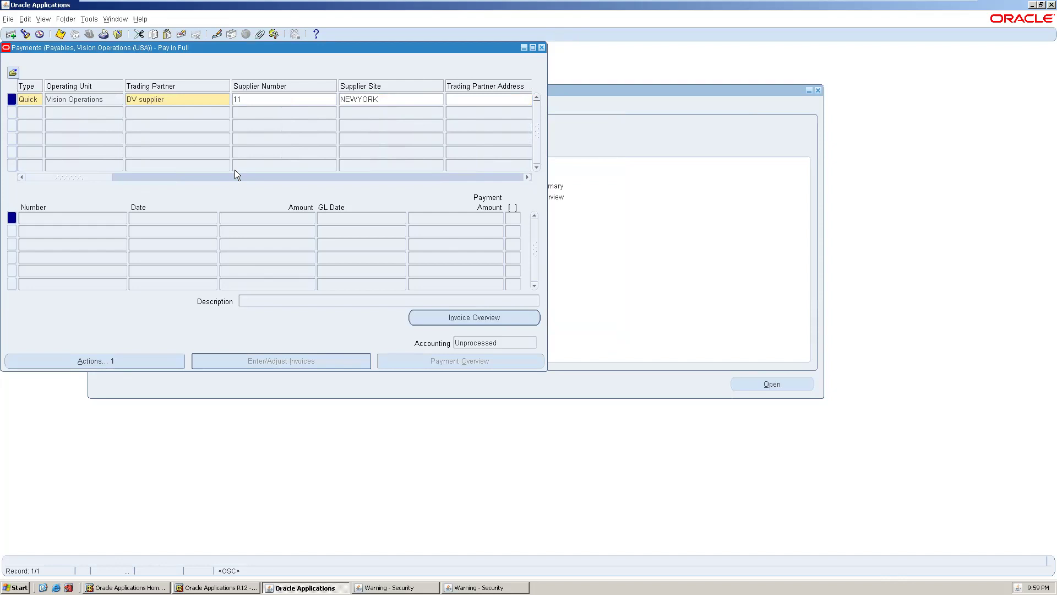
click(128, 174)
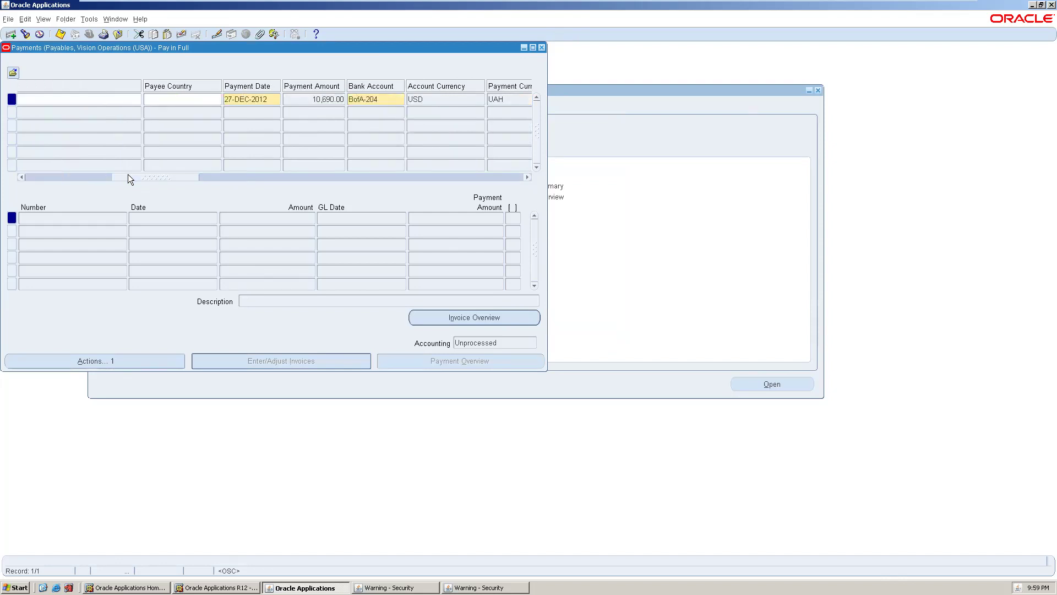
click(227, 177)
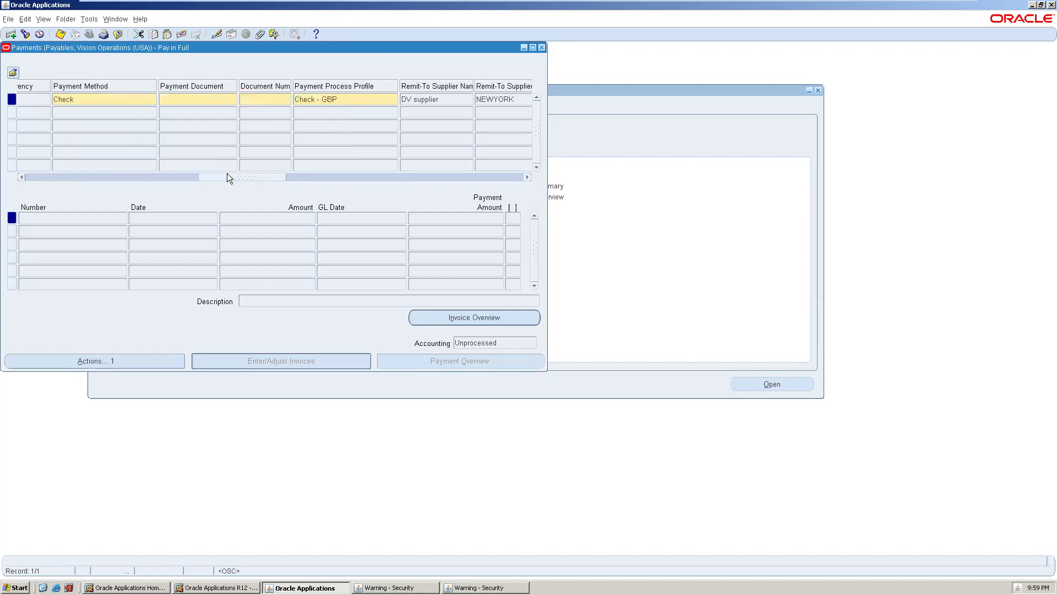
click(201, 100)
- Assign the Check Positive Pay payment document (number 1005) and go to the Payment Rate field
click(234, 99)
click(181, 175)
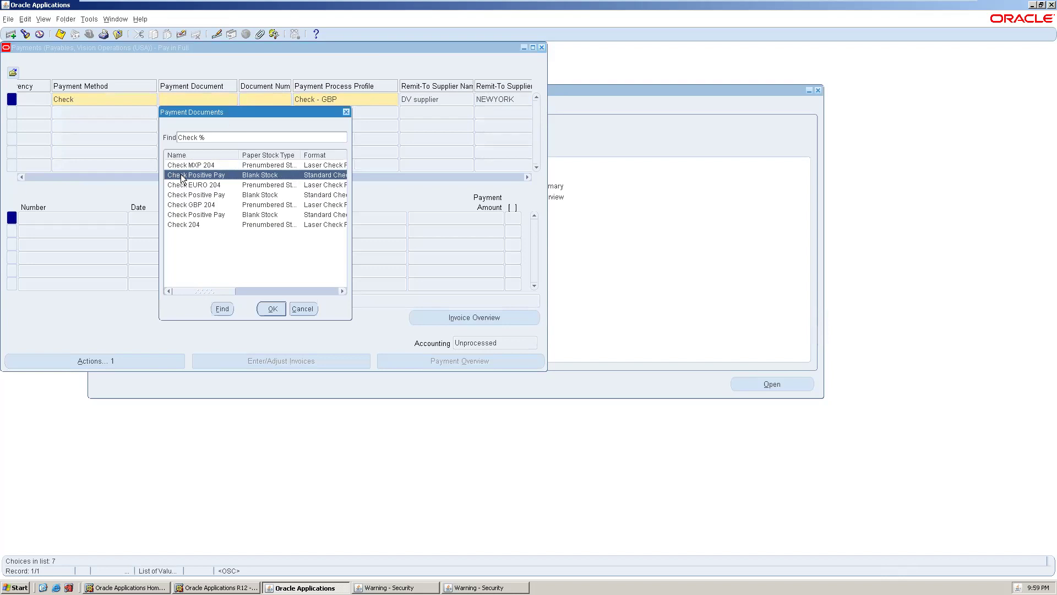
click(262, 310)
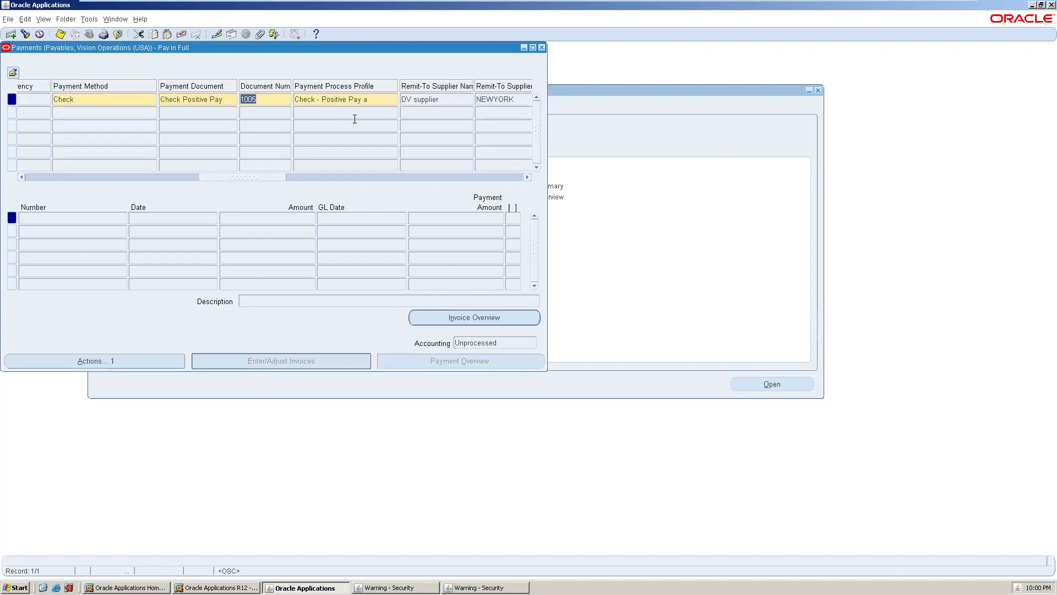
key(Tab)
key(Tab)
key(Tab)
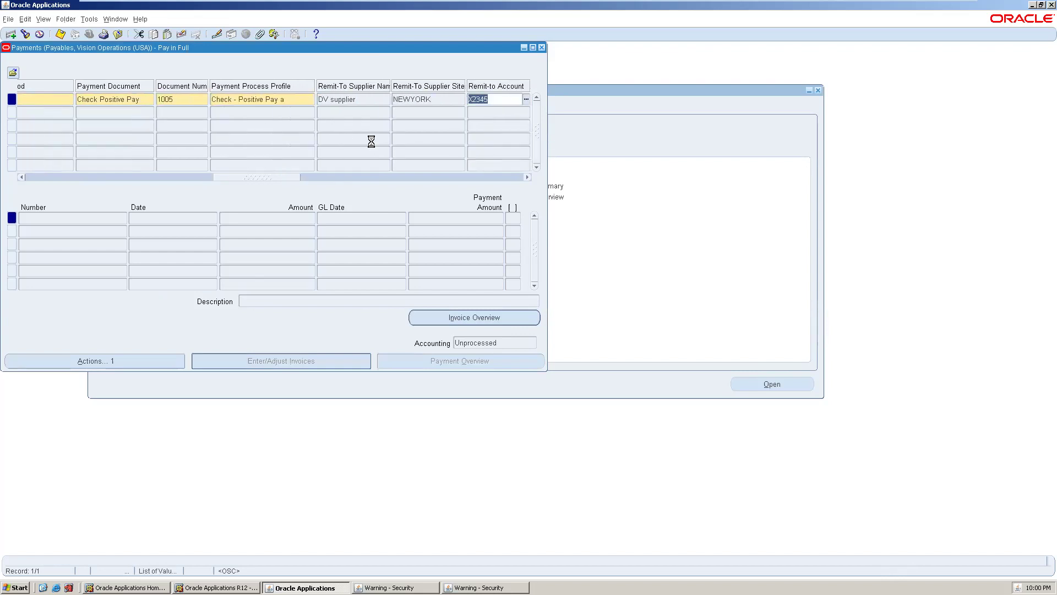
key(Tab)
key(Tab)
key(Tab)
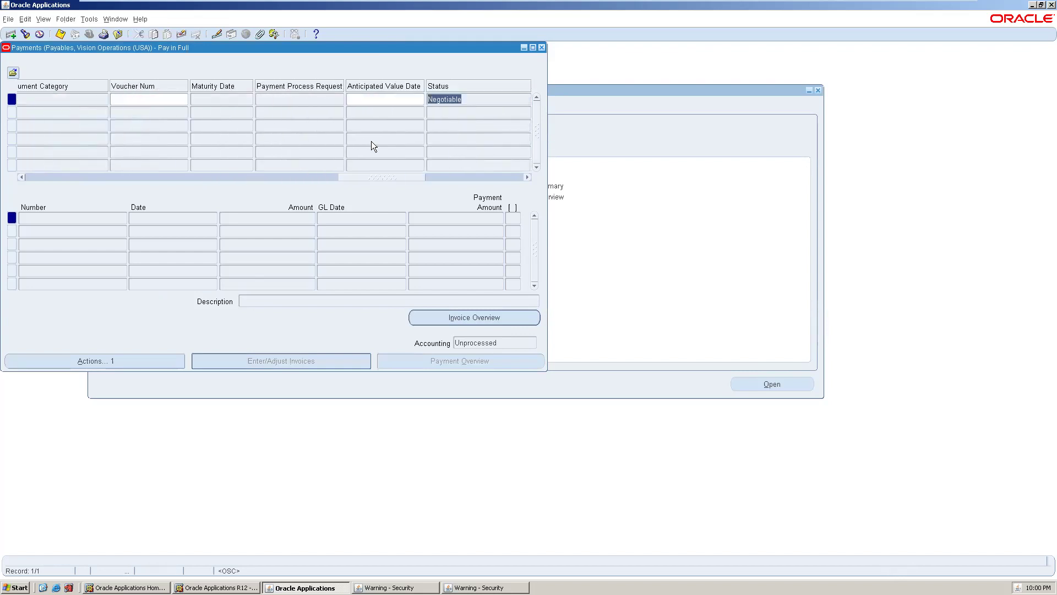
click(428, 177)
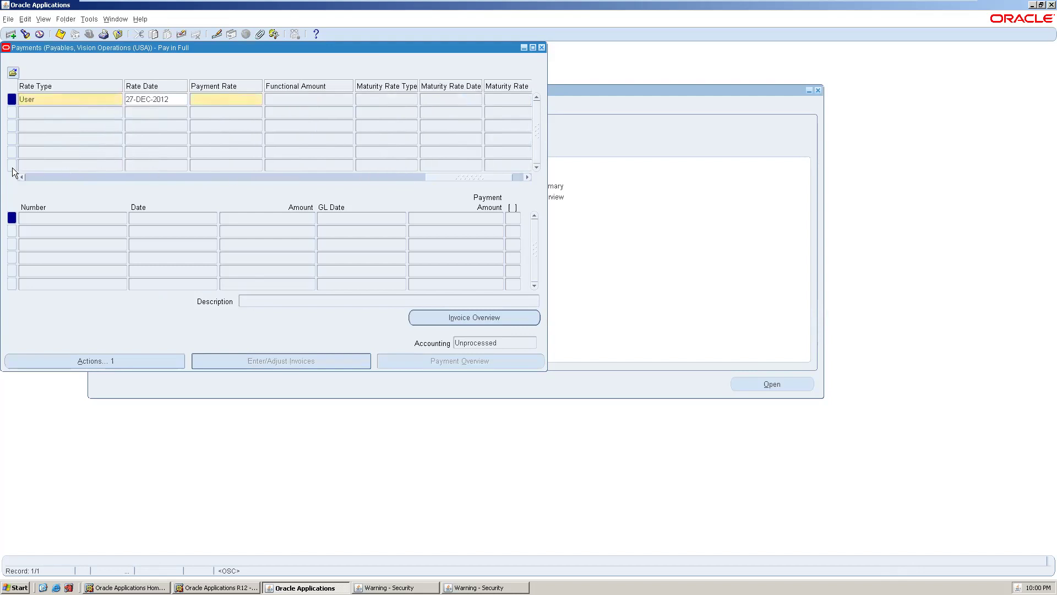
click(221, 94)
- Run Create Accounting in Final Post mode on the payment and dismiss the failure note
click(95, 359)
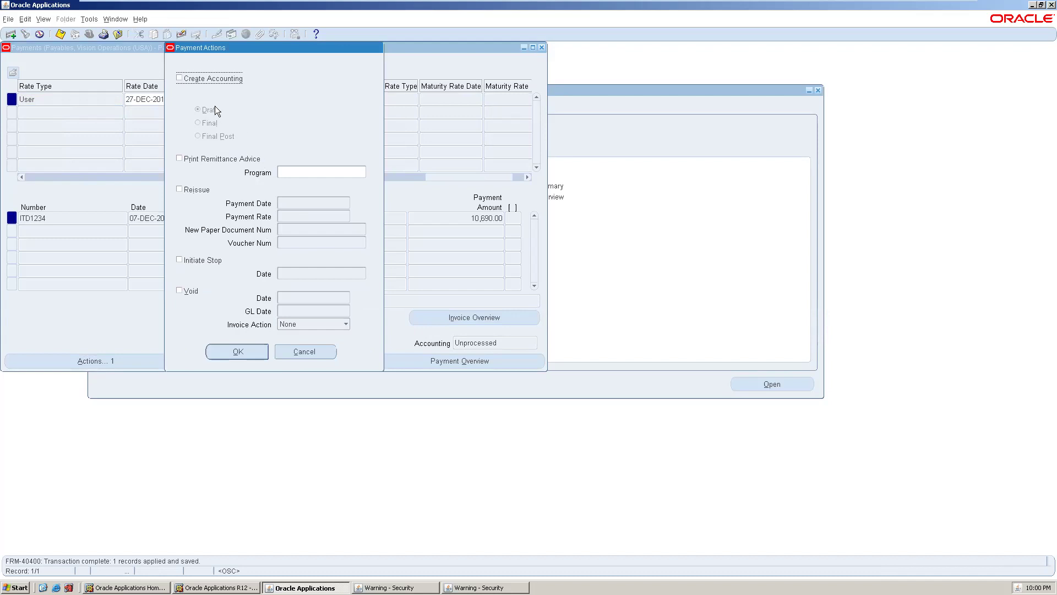
click(180, 78)
click(200, 136)
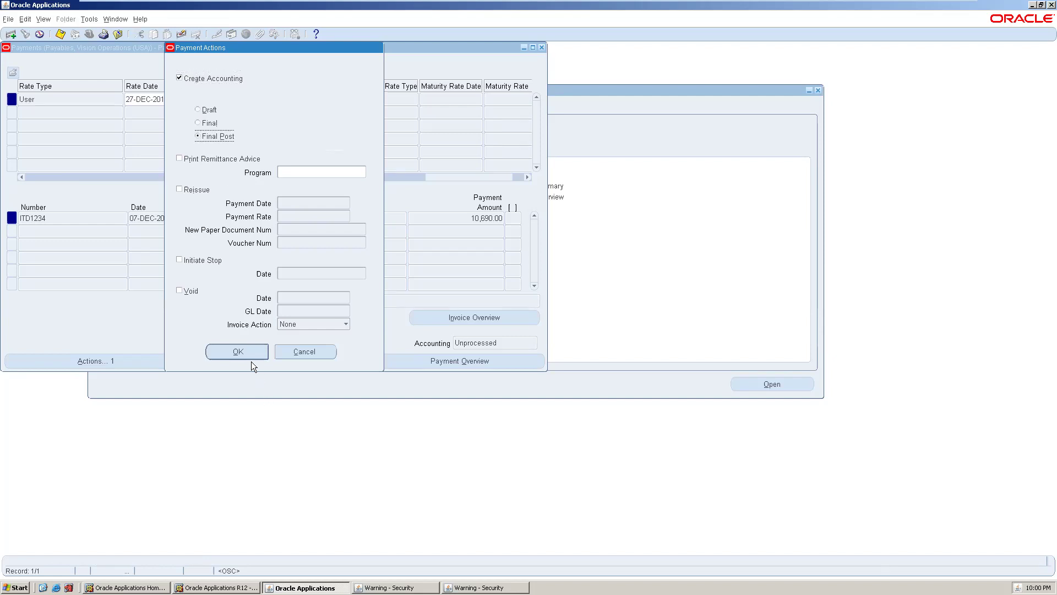
click(209, 351)
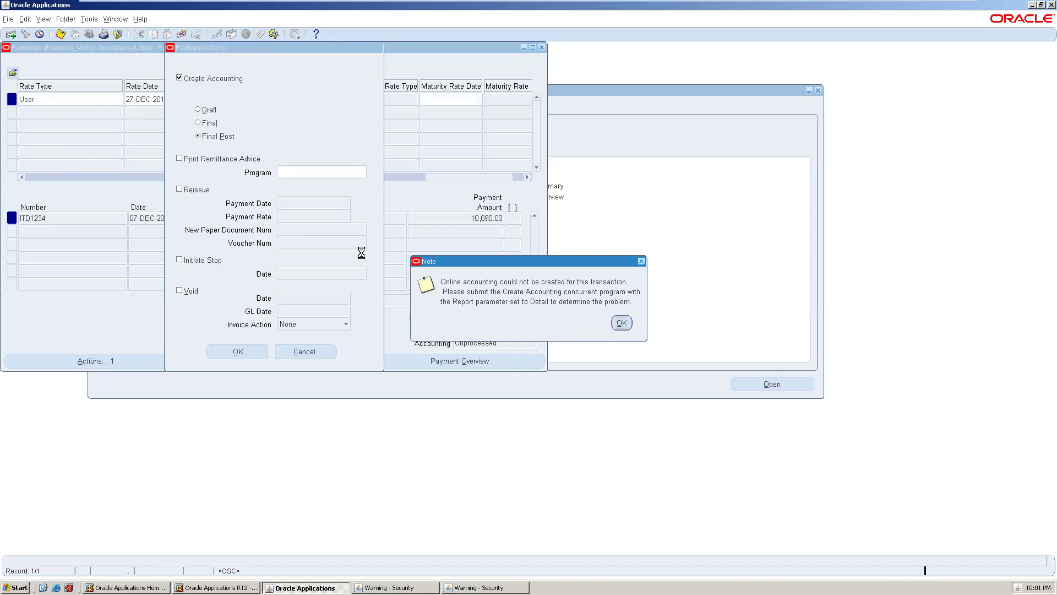
key(Return)
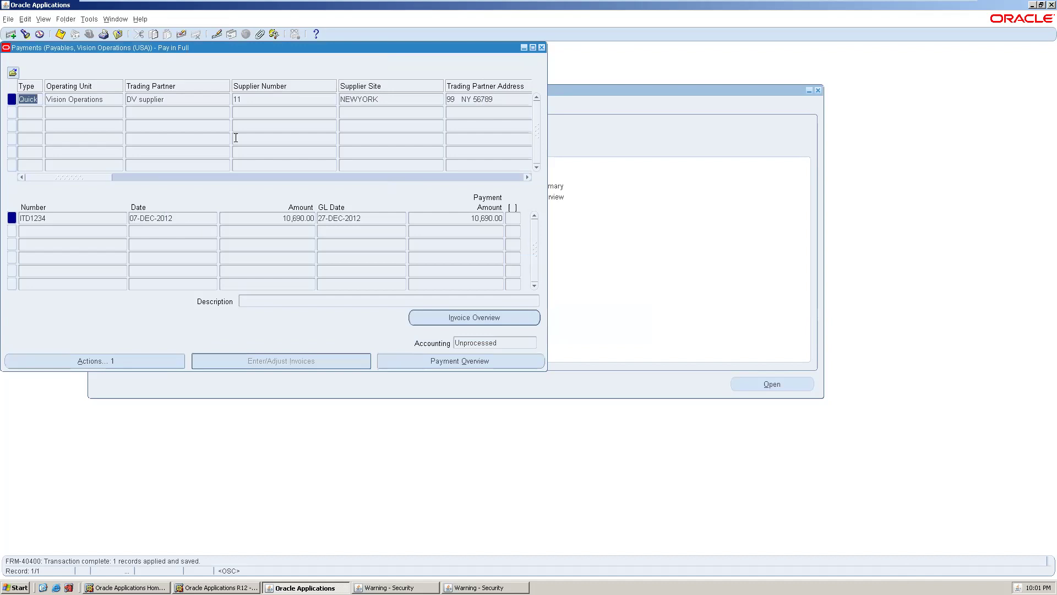
click(135, 178)
click(74, 178)
drag(99, 179, 524, 174)
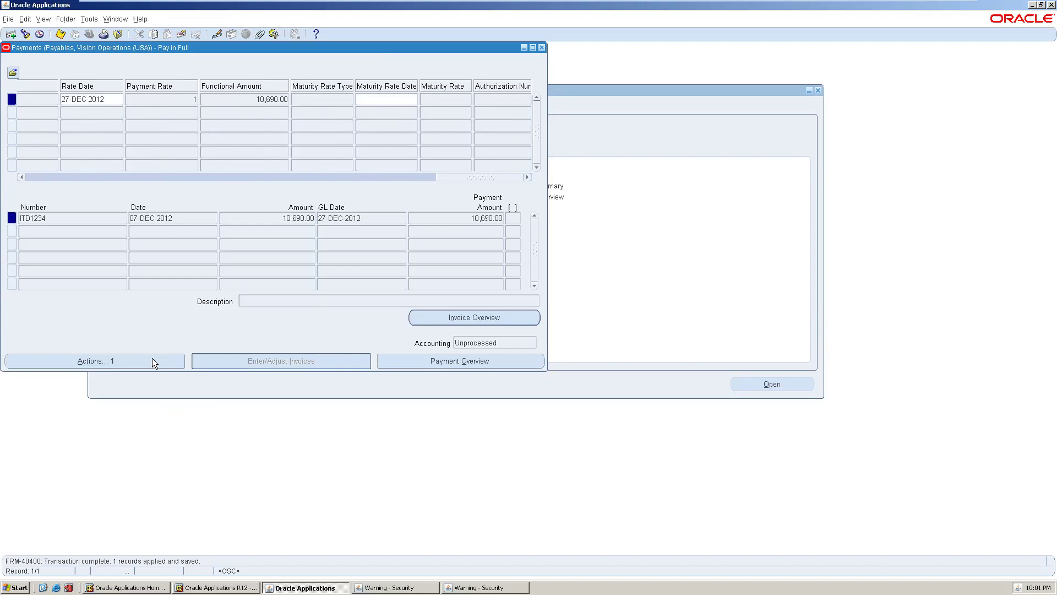
- Retry Final Post accounting on the payment, acknowledging the online-accounting failure note
click(124, 360)
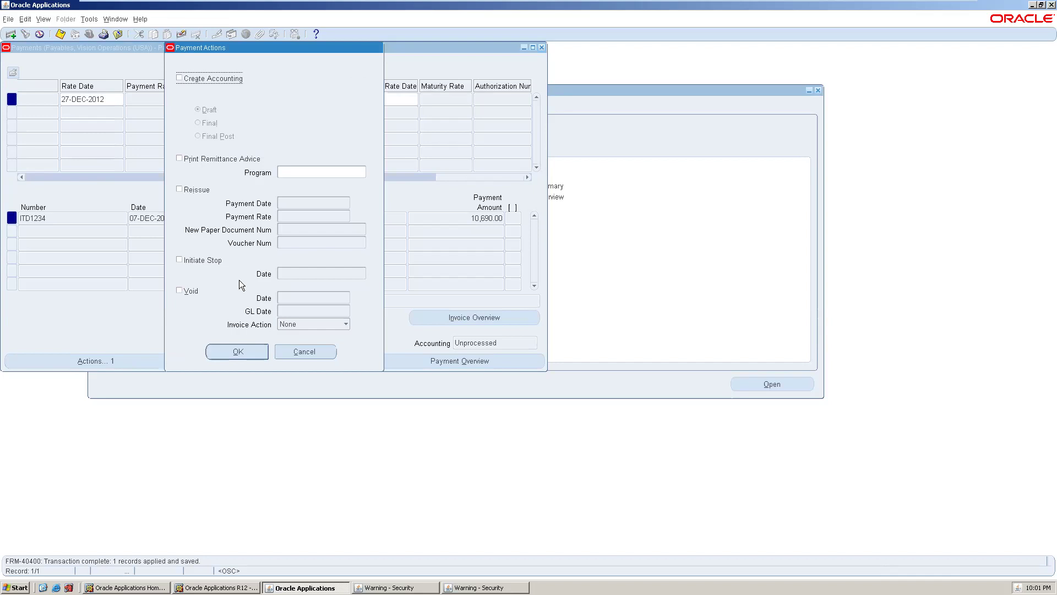
click(180, 78)
click(198, 135)
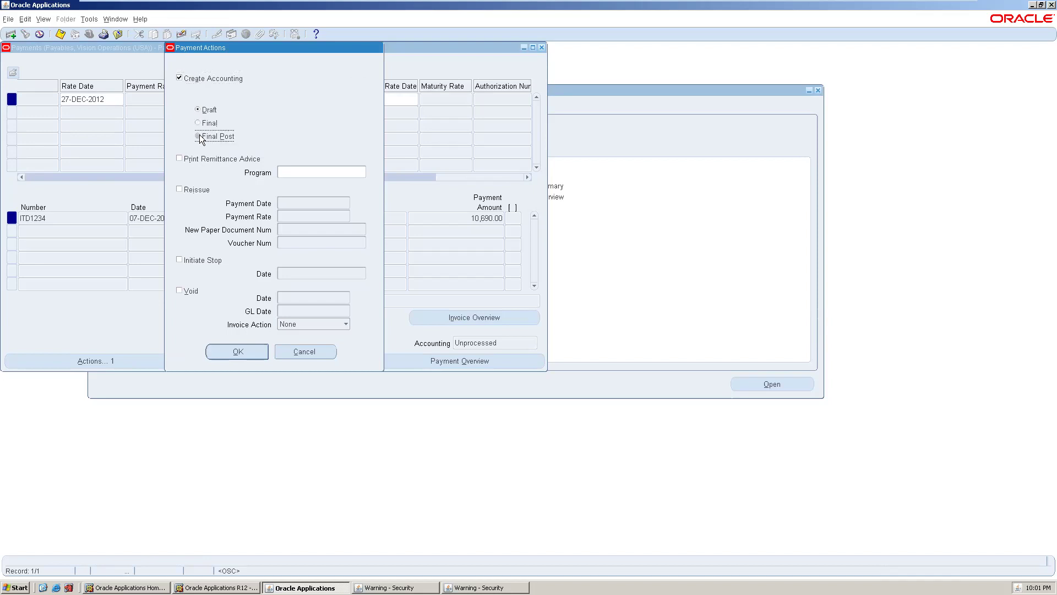
click(239, 351)
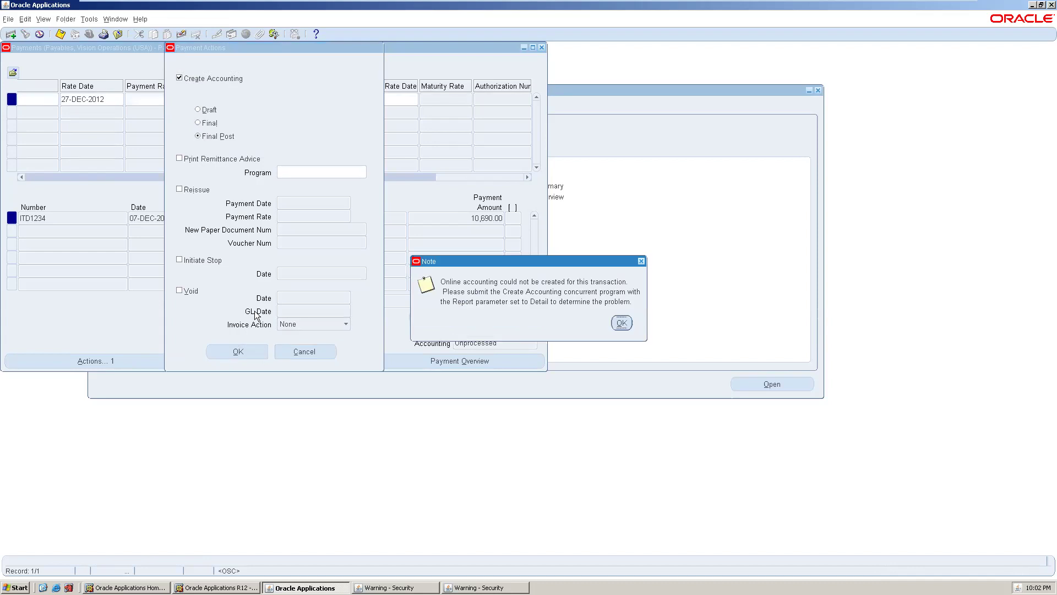
click(621, 321)
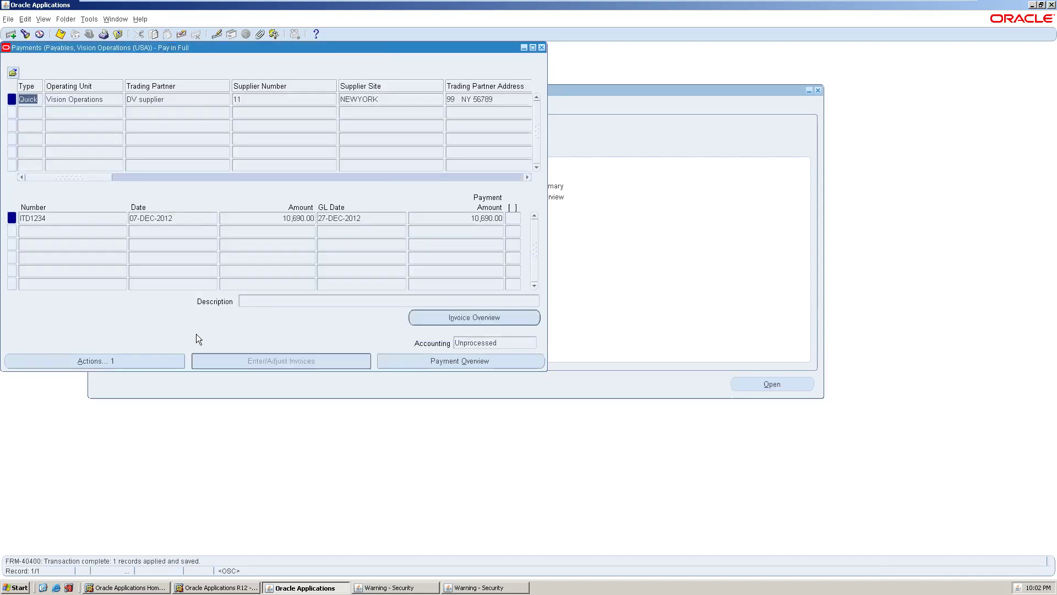
click(91, 361)
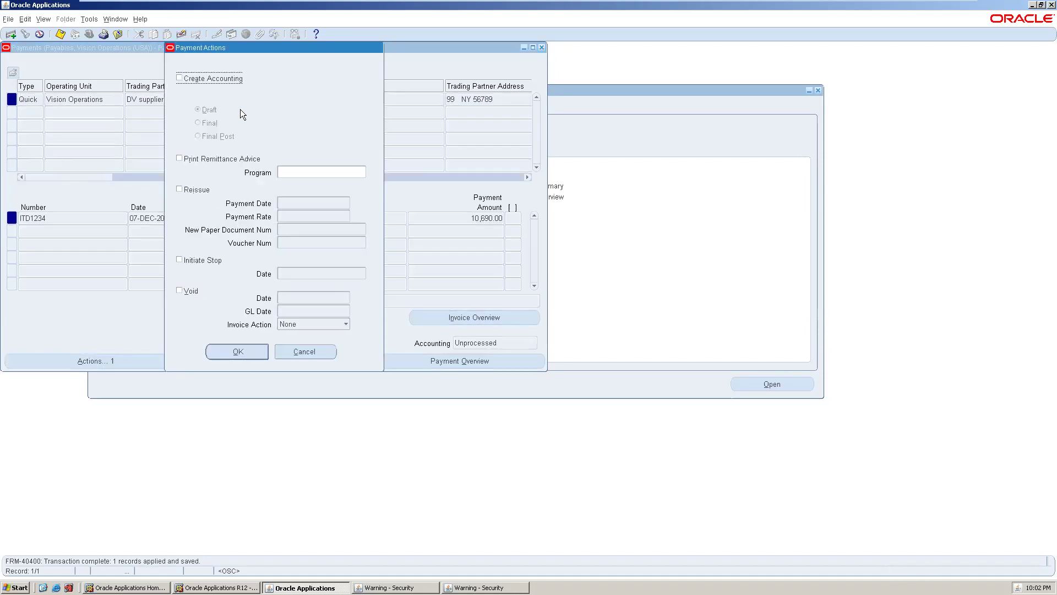
- Run Create Accounting with Final Post again and acknowledge the failure note
click(179, 76)
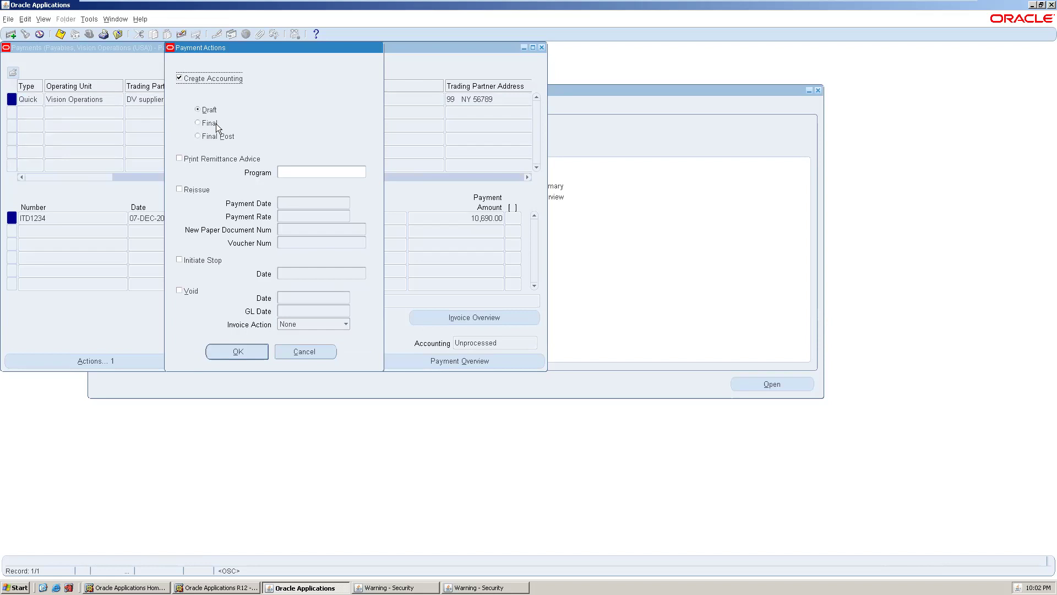
click(206, 133)
click(227, 352)
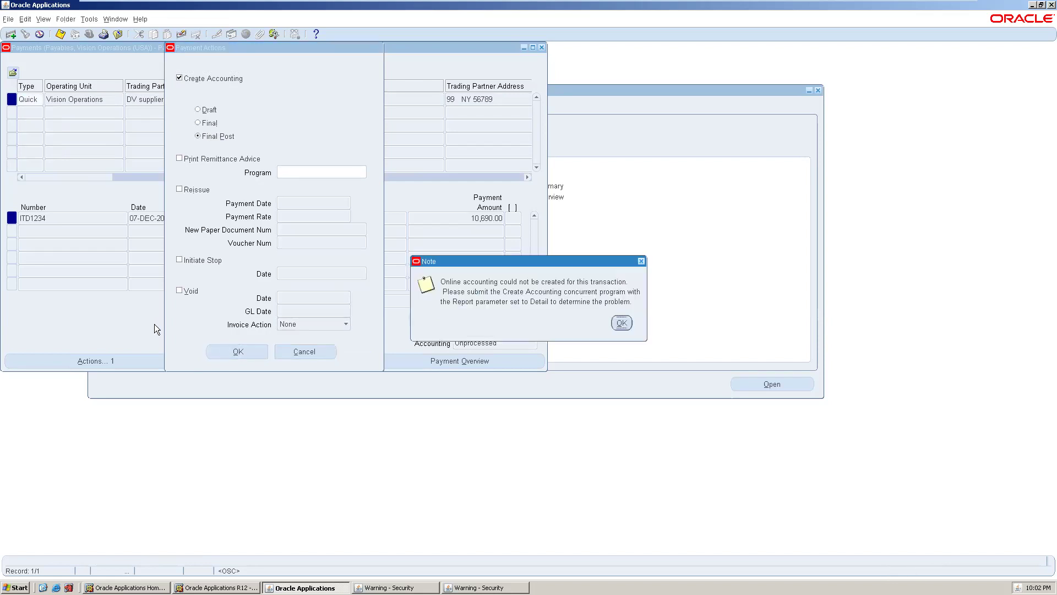
click(622, 322)
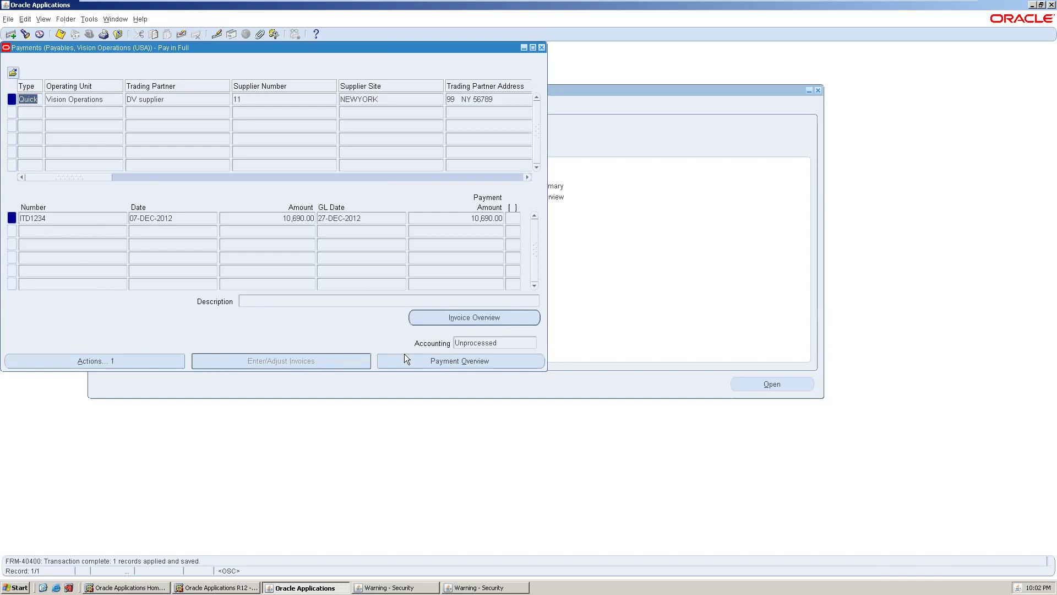
click(128, 175)
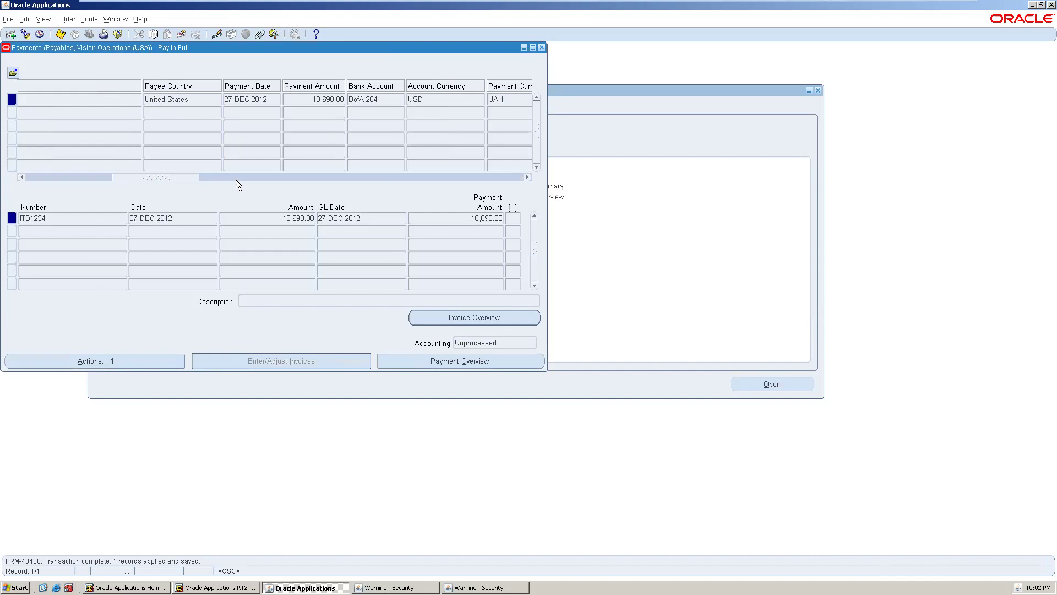
drag(164, 179, 506, 190)
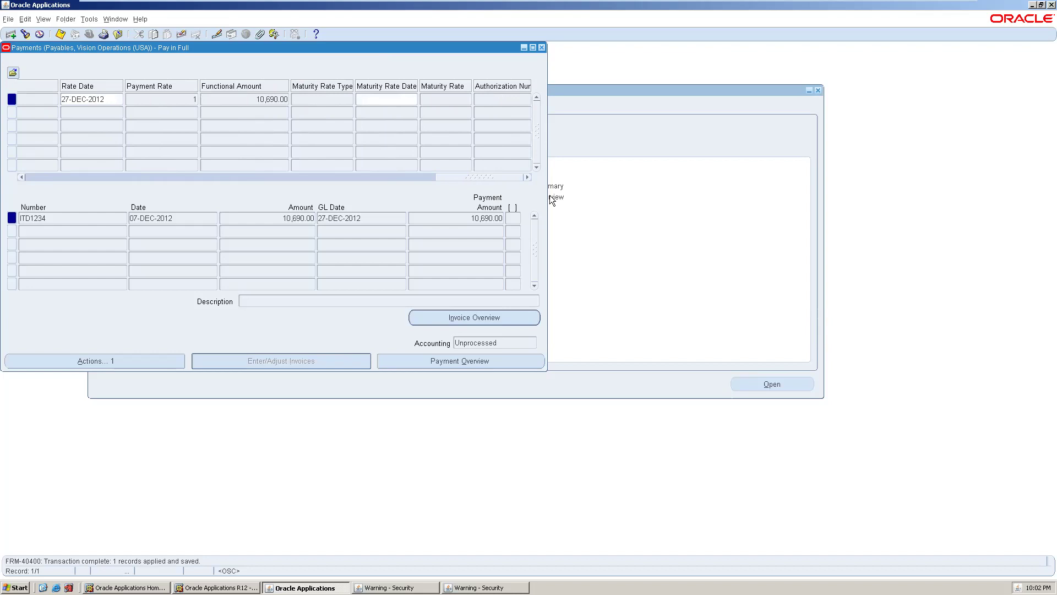
drag(549, 195, 57, 185)
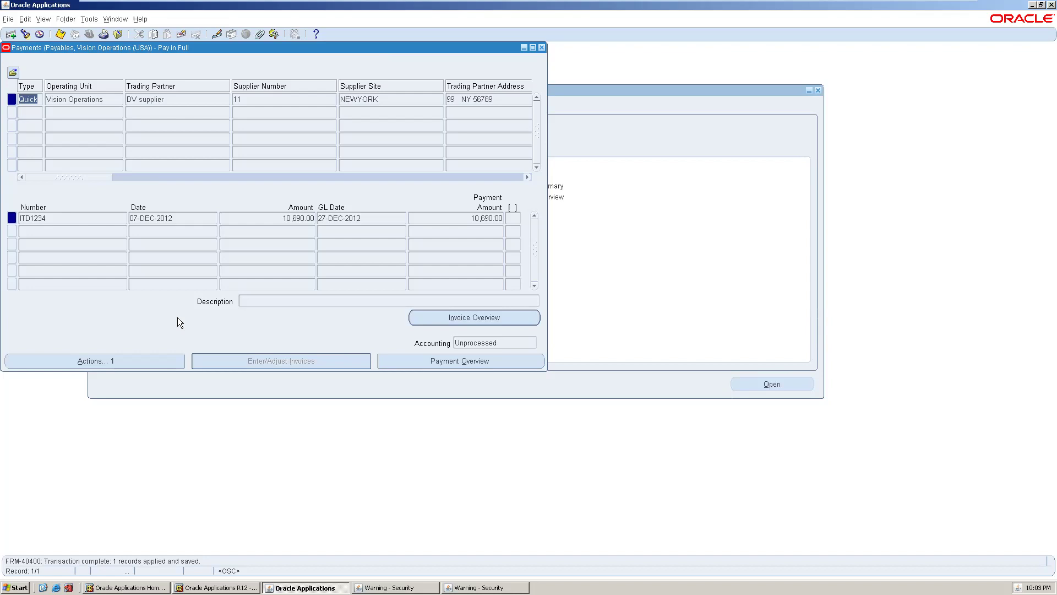
- Attempt Final Post accounting on the payment once more and acknowledge the failure note
click(150, 361)
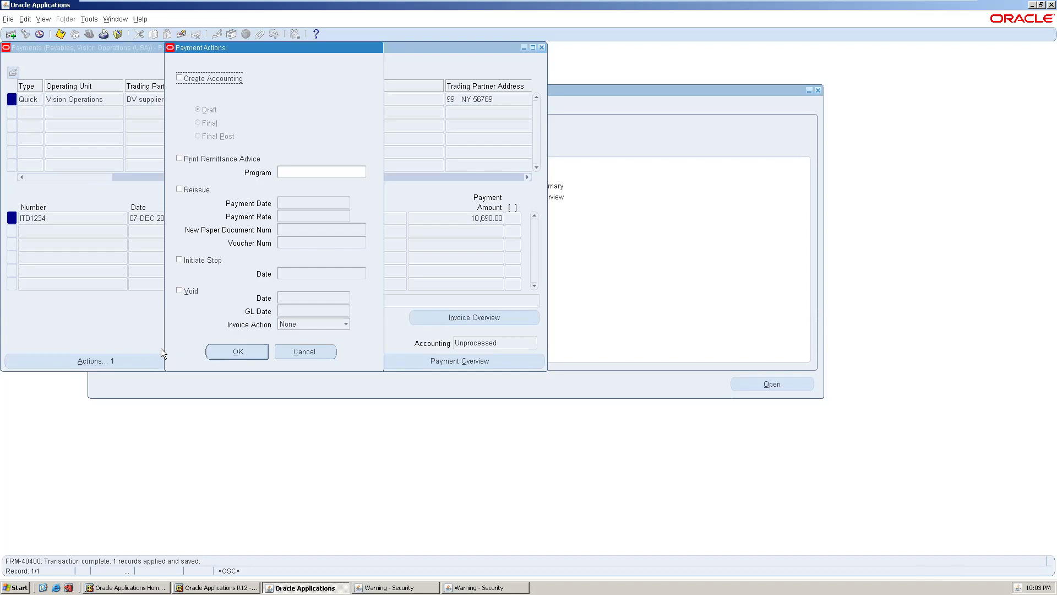
click(178, 78)
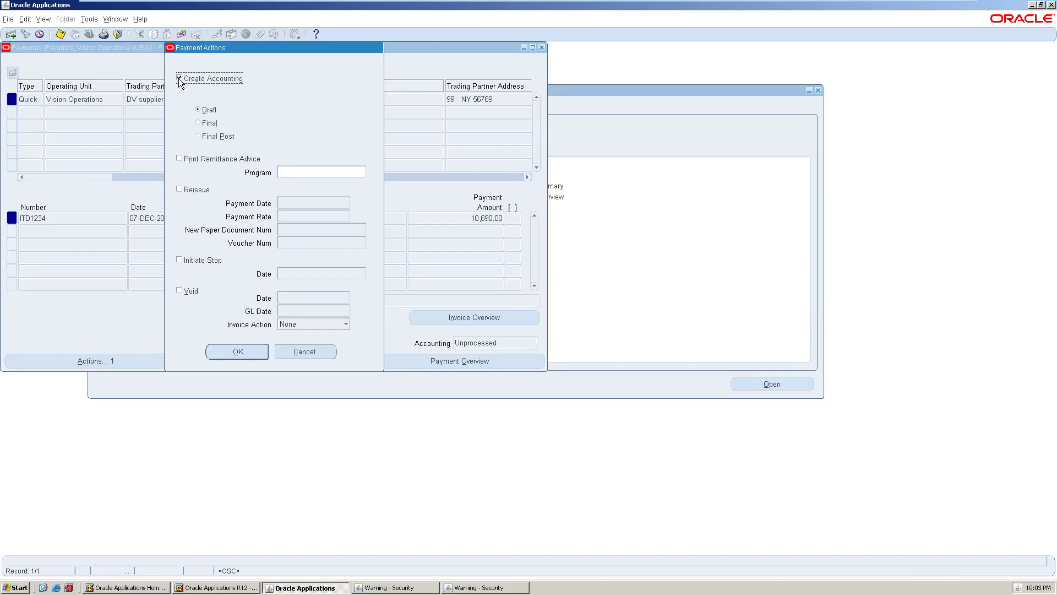
click(198, 136)
click(237, 352)
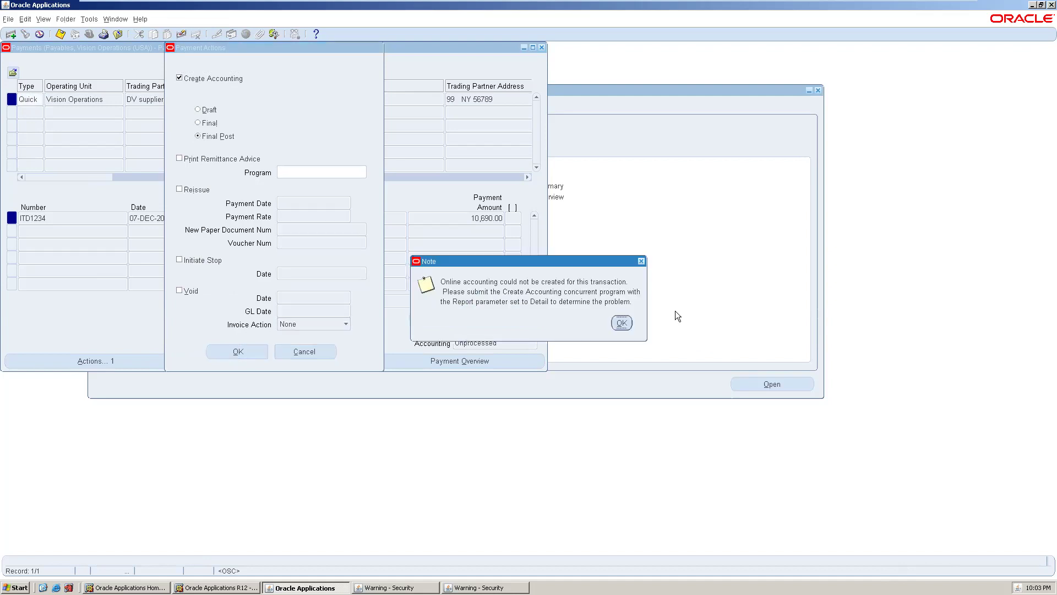
click(619, 322)
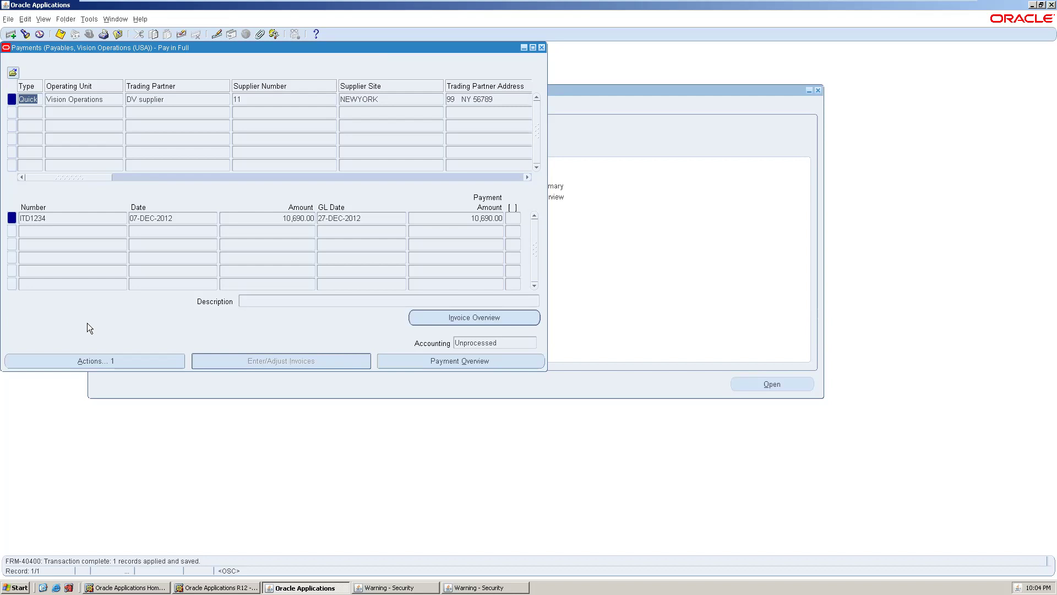
- Request Create Accounting with Final Post for the DV supplier payment
click(91, 360)
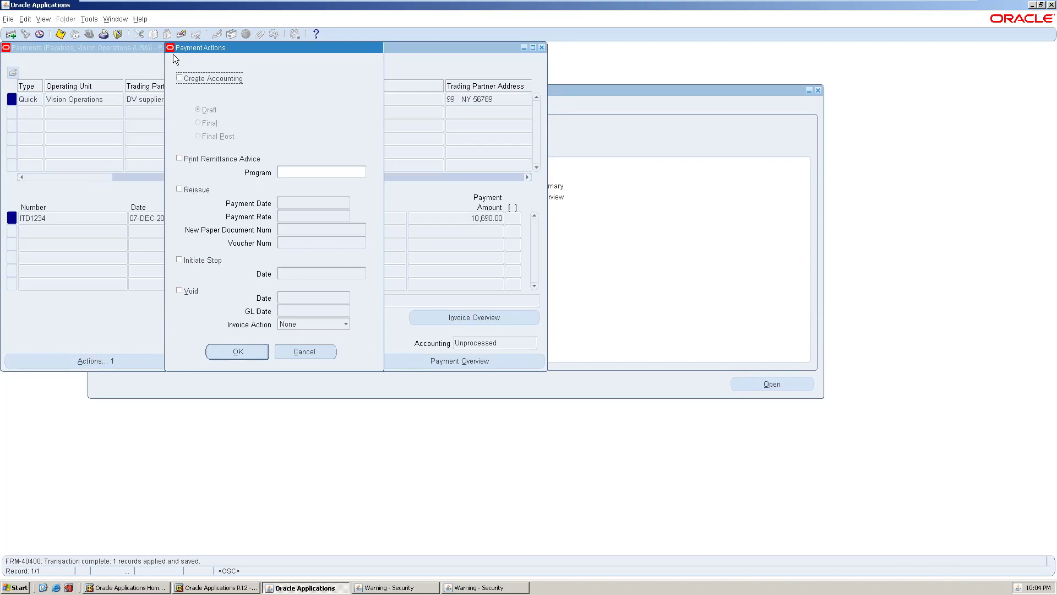
click(183, 79)
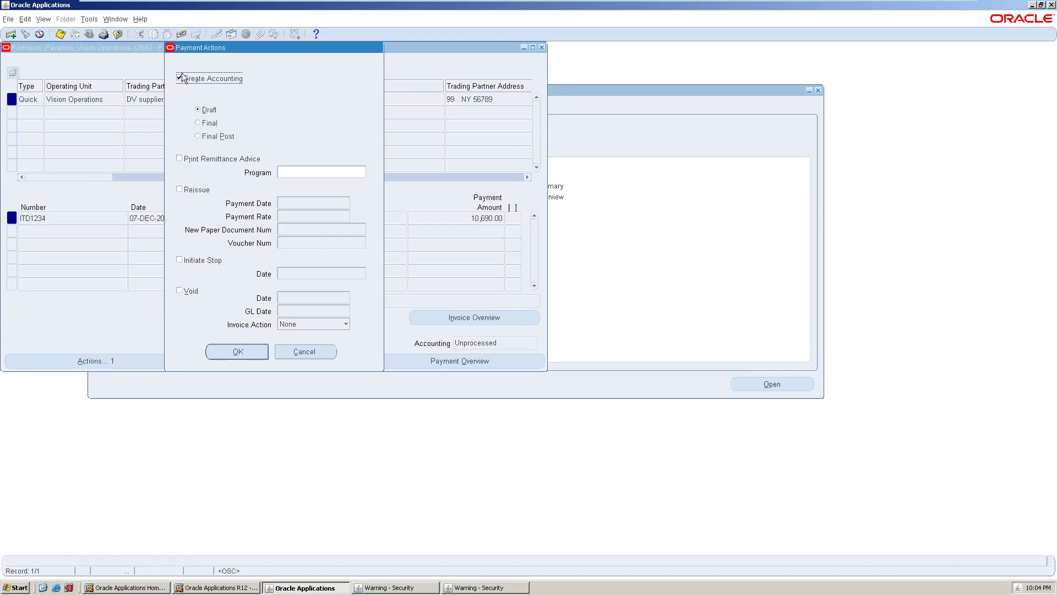
click(198, 136)
click(223, 350)
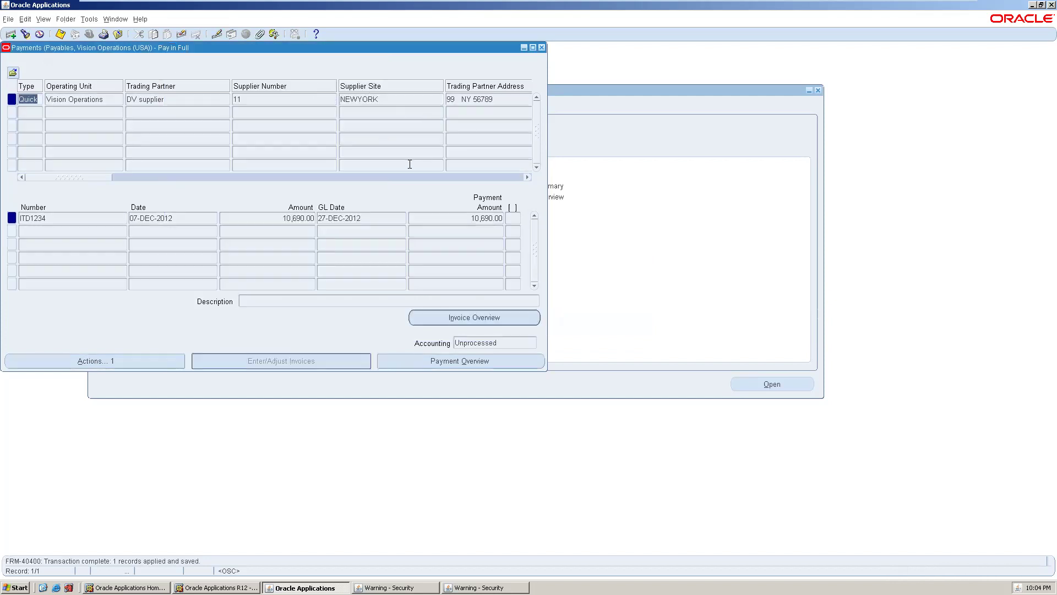
- Dismiss the accounting note and scroll the Payments grid across its columns and back
click(174, 177)
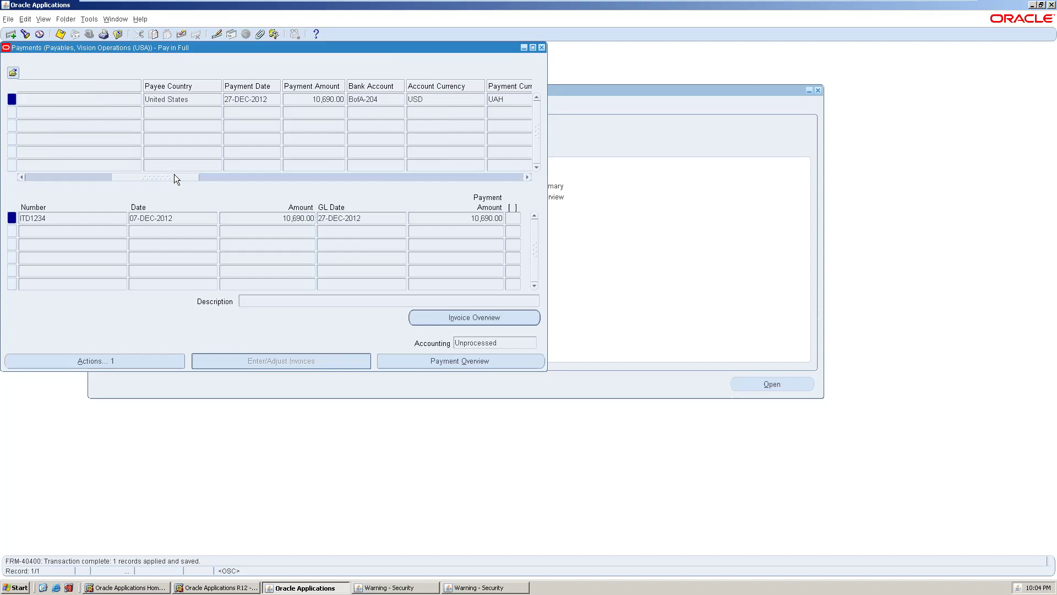
click(218, 176)
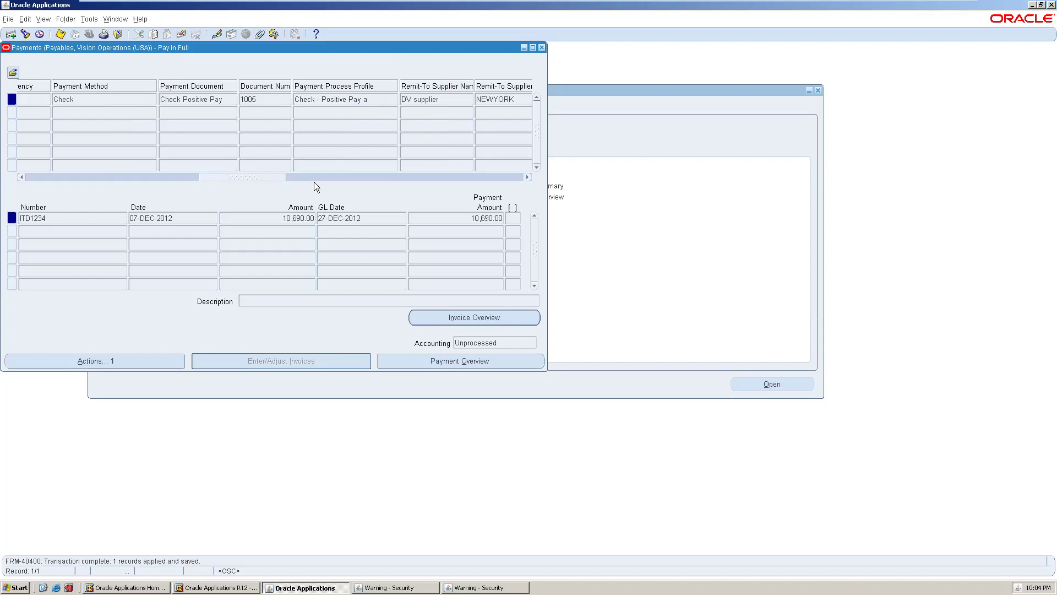
click(330, 177)
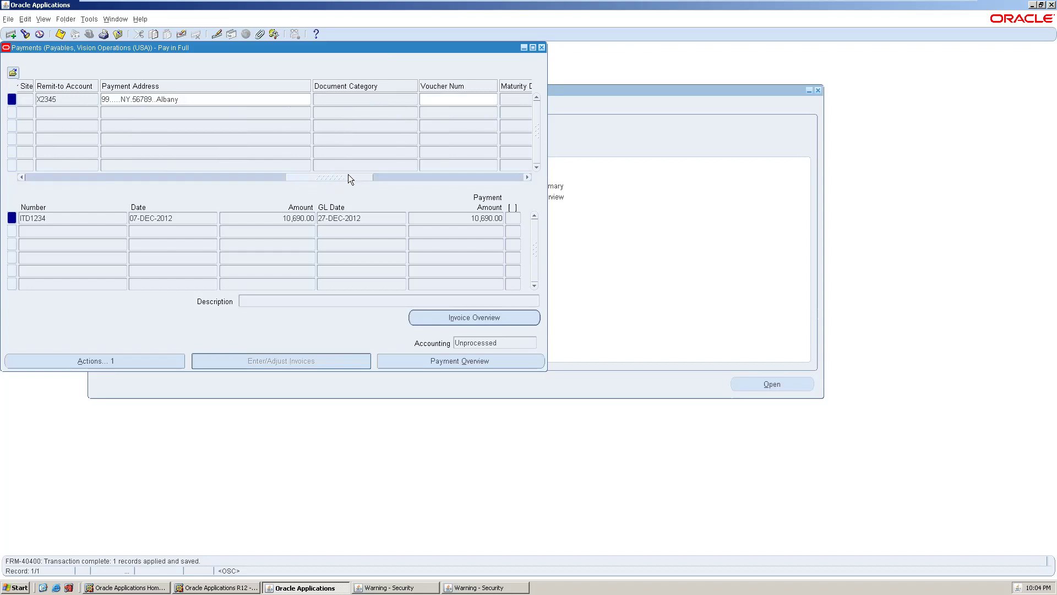
drag(339, 175, 41, 151)
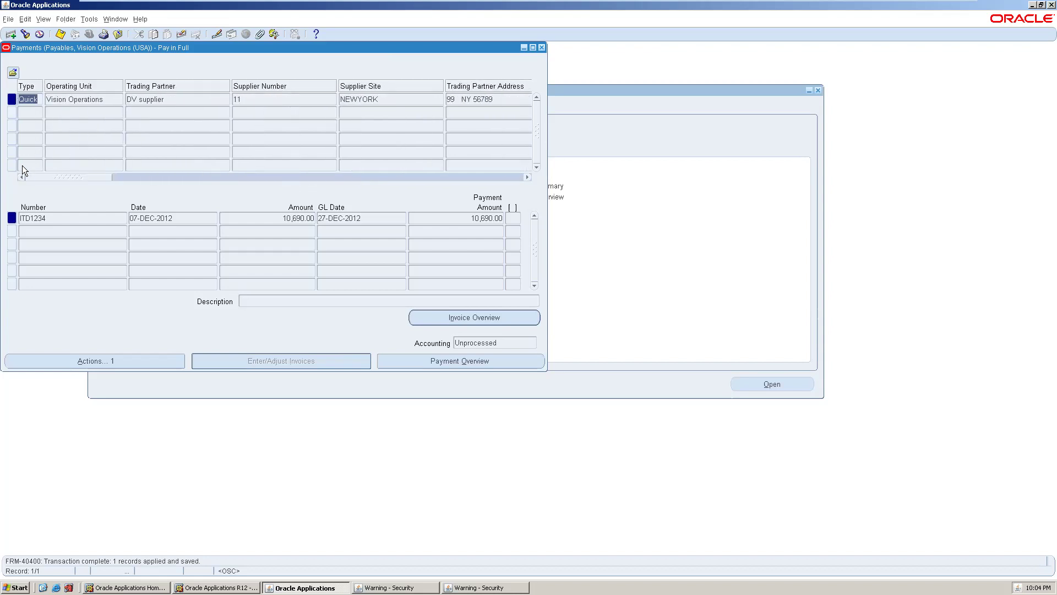
drag(120, 176, 201, 185)
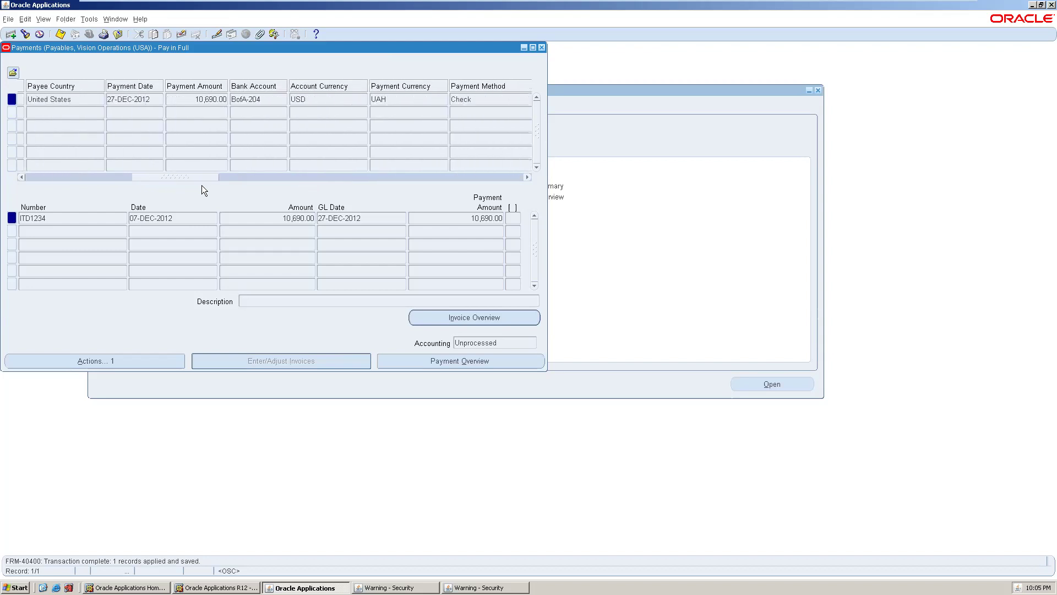
drag(202, 186, 509, 185)
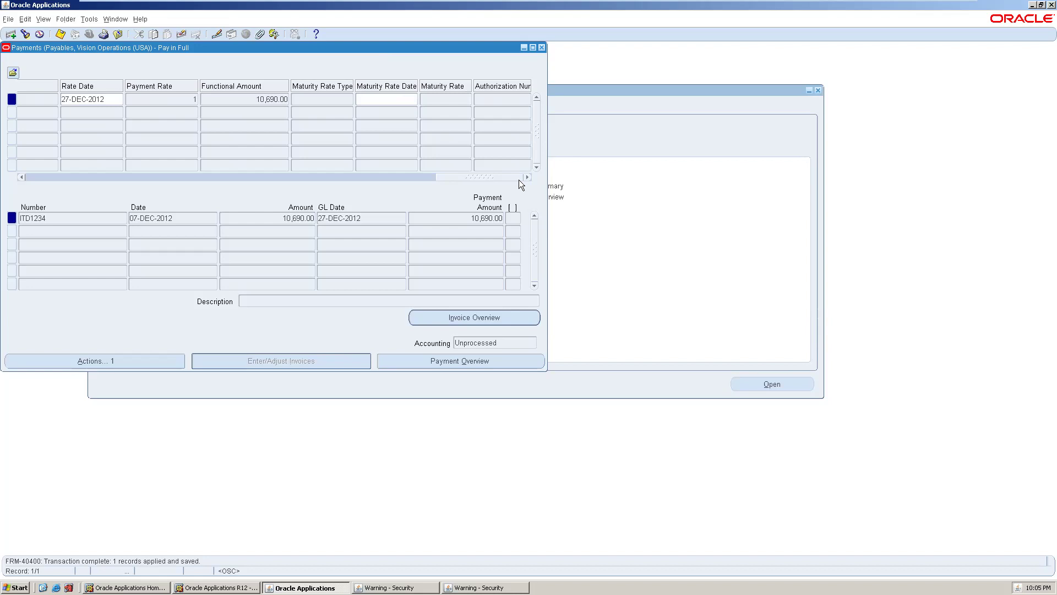
drag(520, 180, 375, 180)
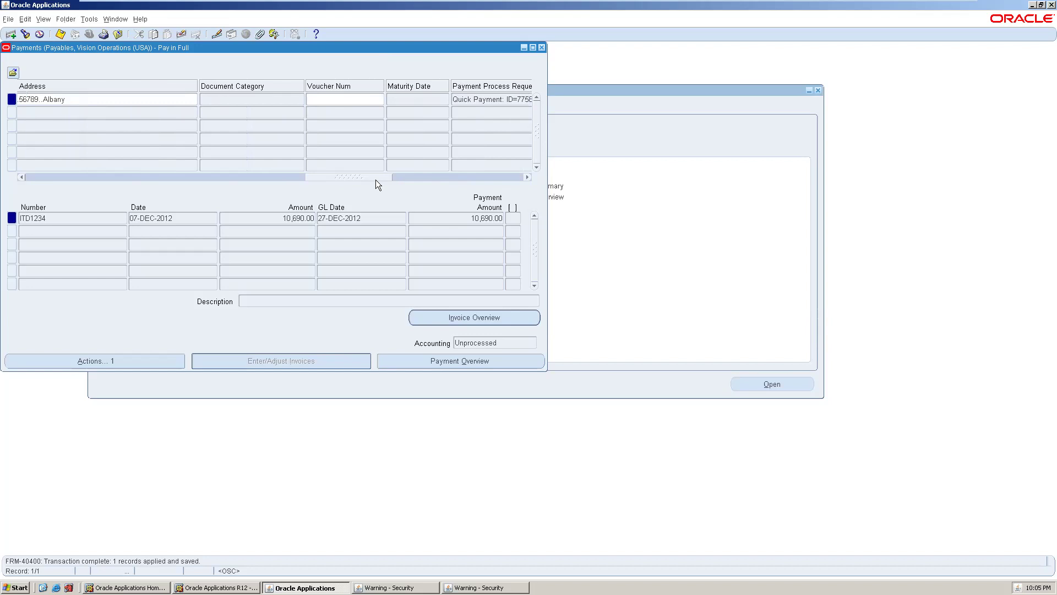
drag(375, 179, 41, 158)
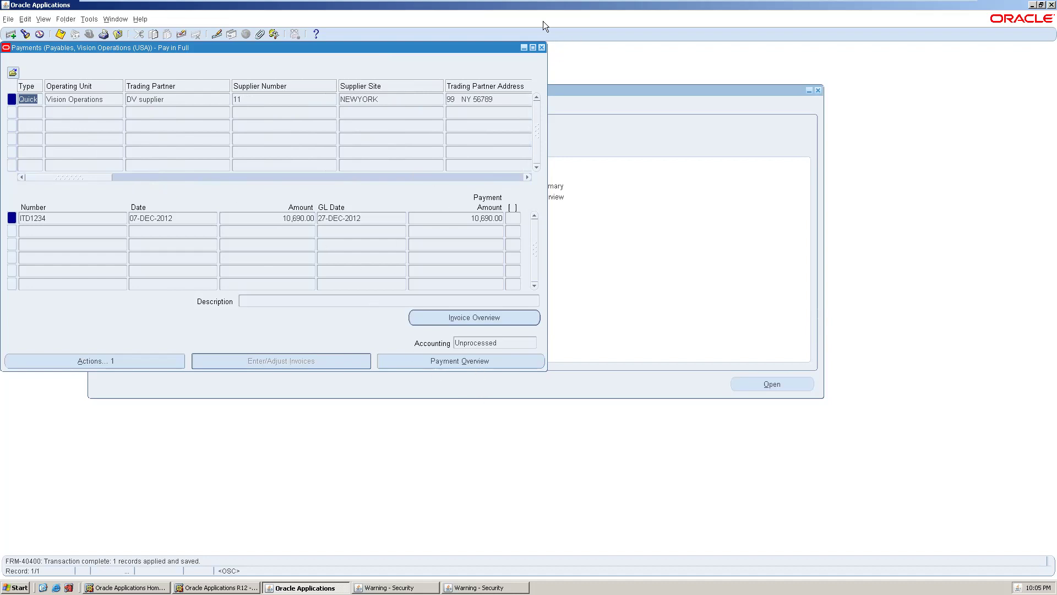
- Save and close the payments form, then close the Invoice Workbench
click(542, 48)
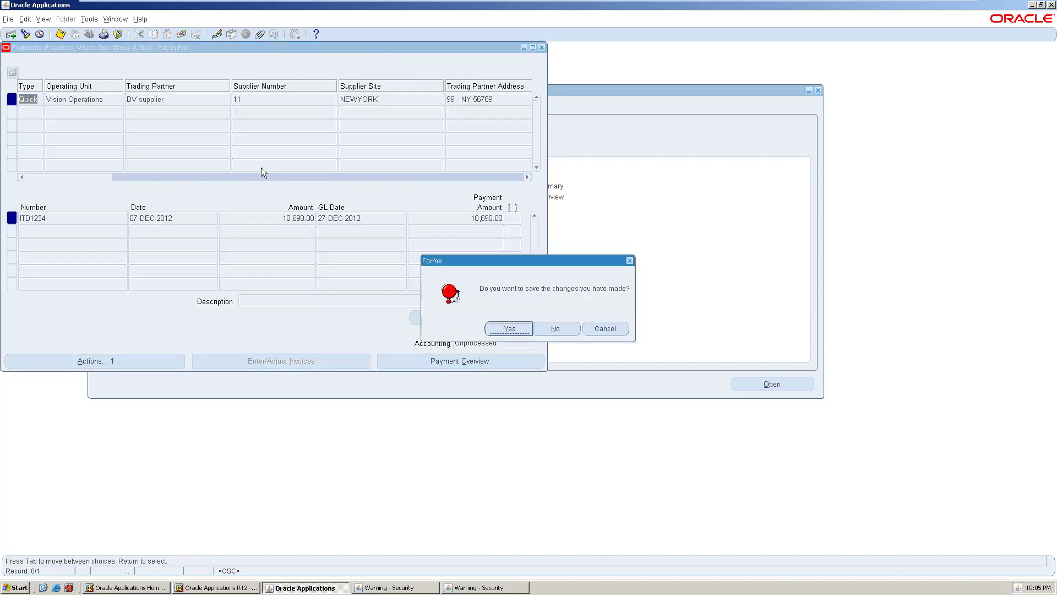
click(518, 326)
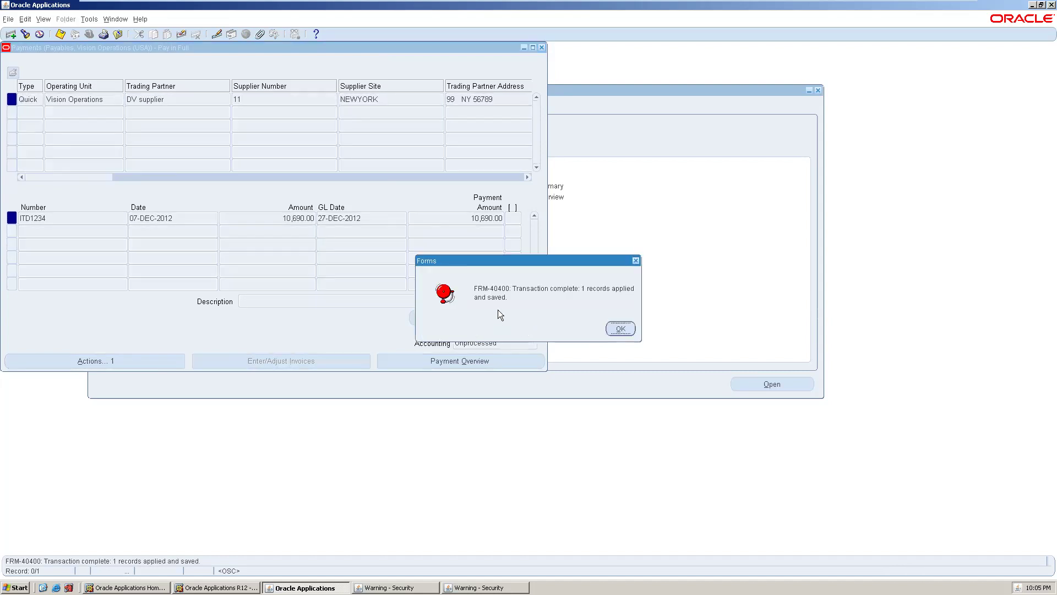
click(619, 328)
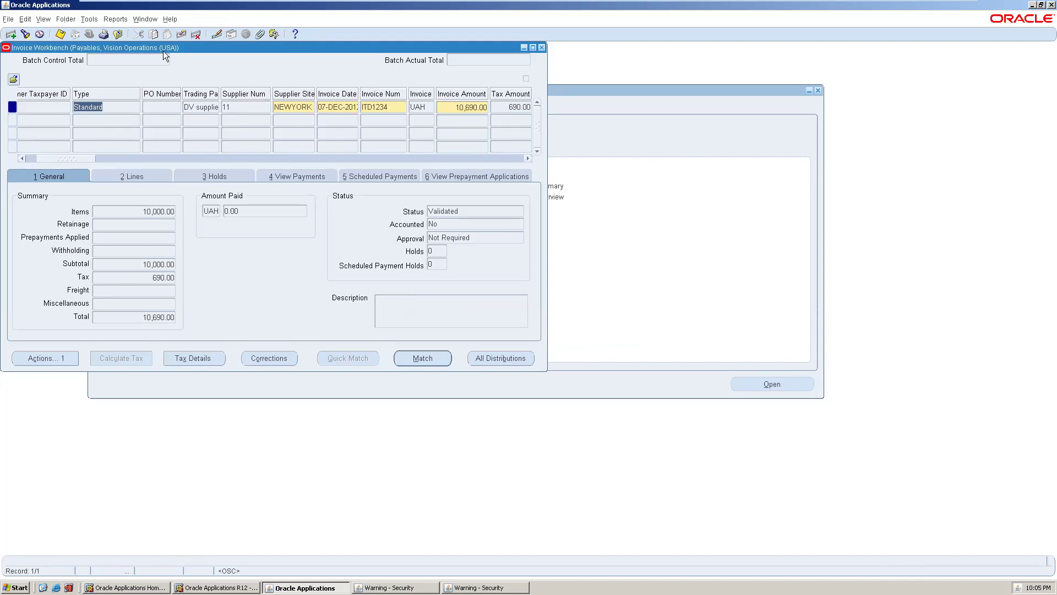
click(540, 48)
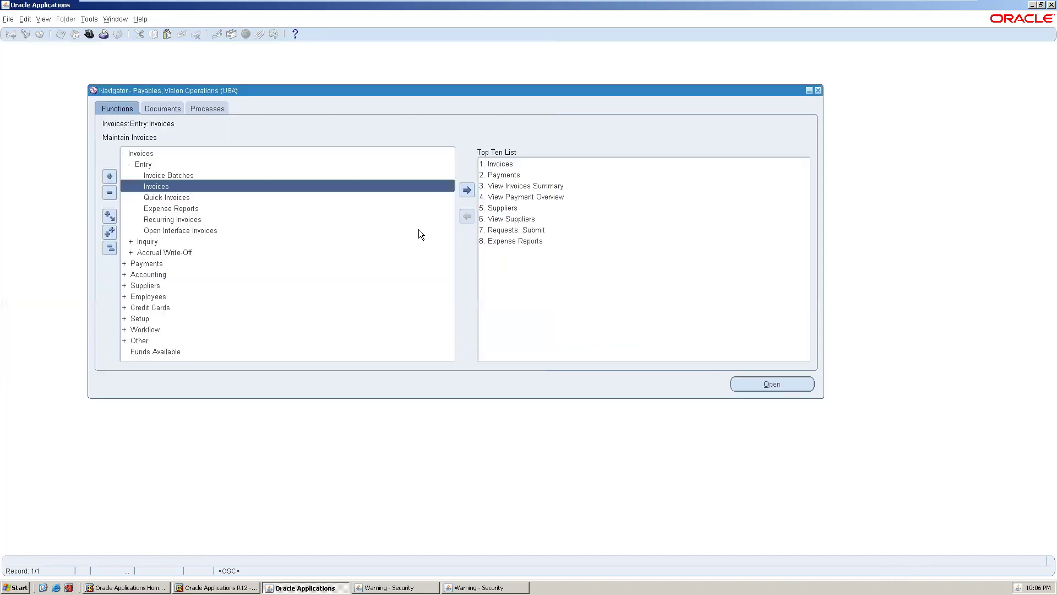
- Expand Suppliers in the Navigator and launch Suppliers Entry
click(159, 285)
click(125, 291)
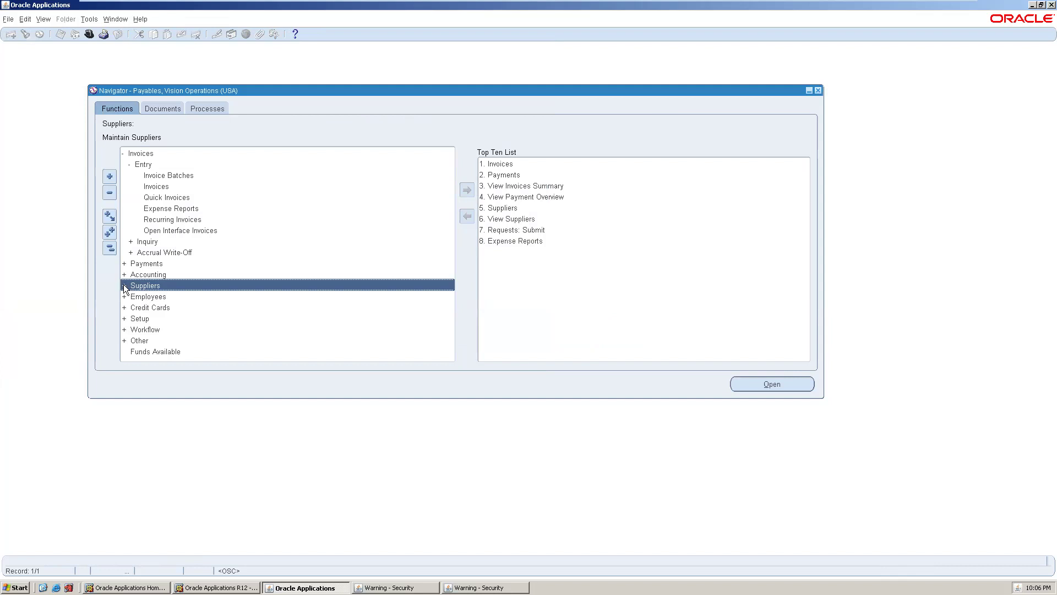
double_click(152, 280)
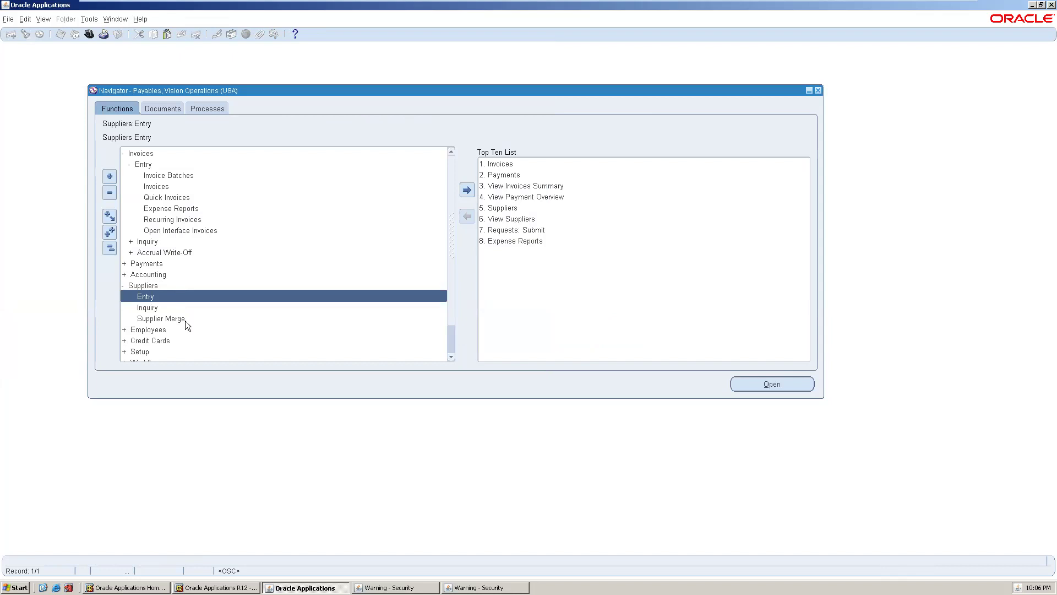
double_click(173, 294)
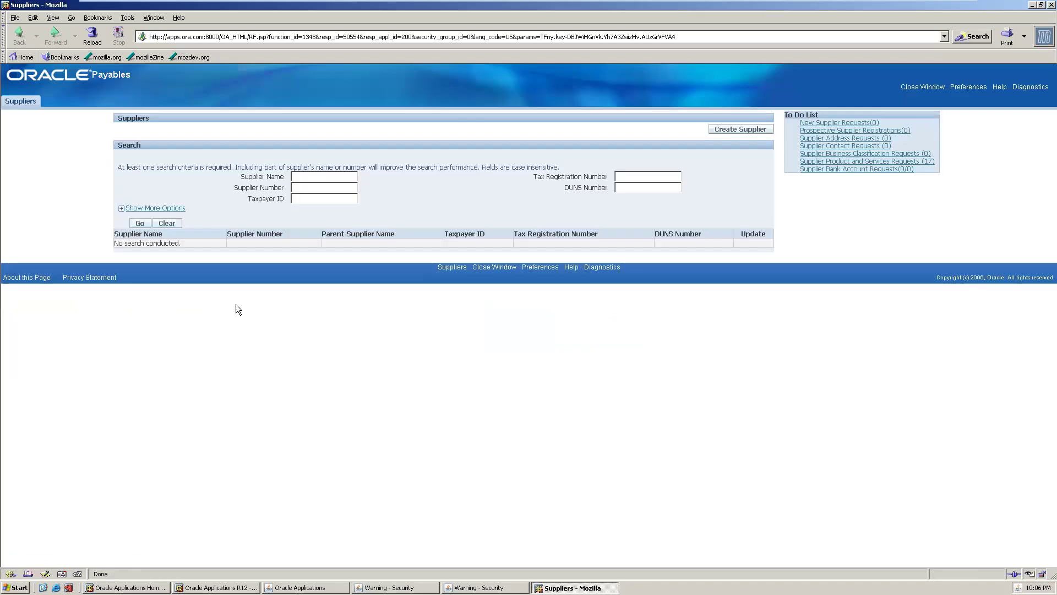
- Search for supplier DV COMPANY with its supplier number, taxpayer ID, tax registration and DUNS
click(317, 174)
text(DV)
text( COMPANY)
text(234456)
text(66666)
click(319, 197)
text(121212212232332)
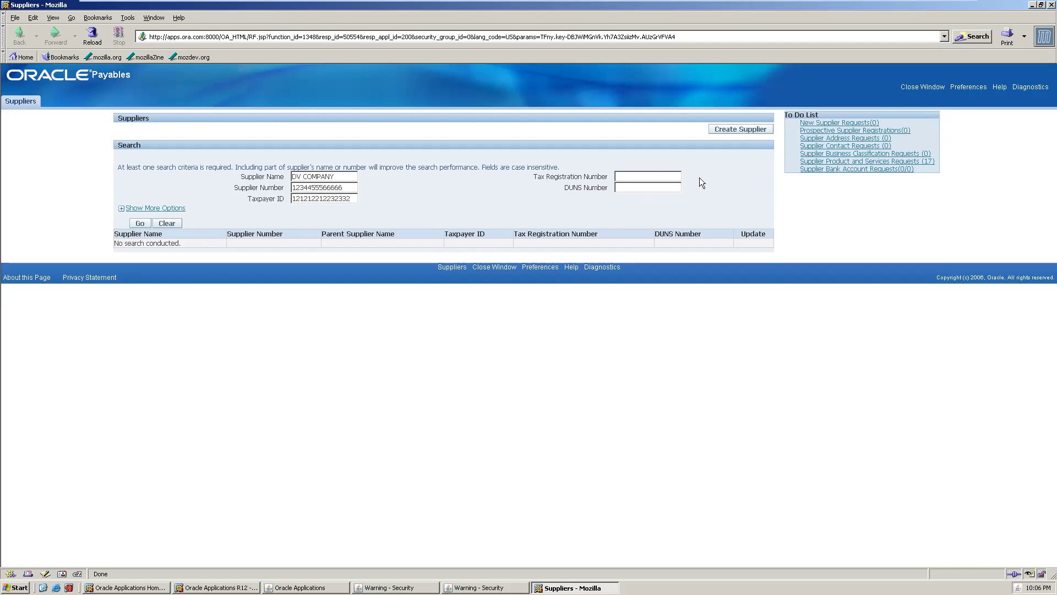
click(620, 177)
text(QWQWWEW)
click(625, 189)
text(SADAA)
- Clear the Tax Registration and DUNS values and start creating a new supplier
triple_click(661, 169)
double_click(655, 176)
click(656, 176)
text(124)
double_click(655, 176)
key(BackSpace)
double_click(641, 187)
key(BackSpace)
click(721, 131)
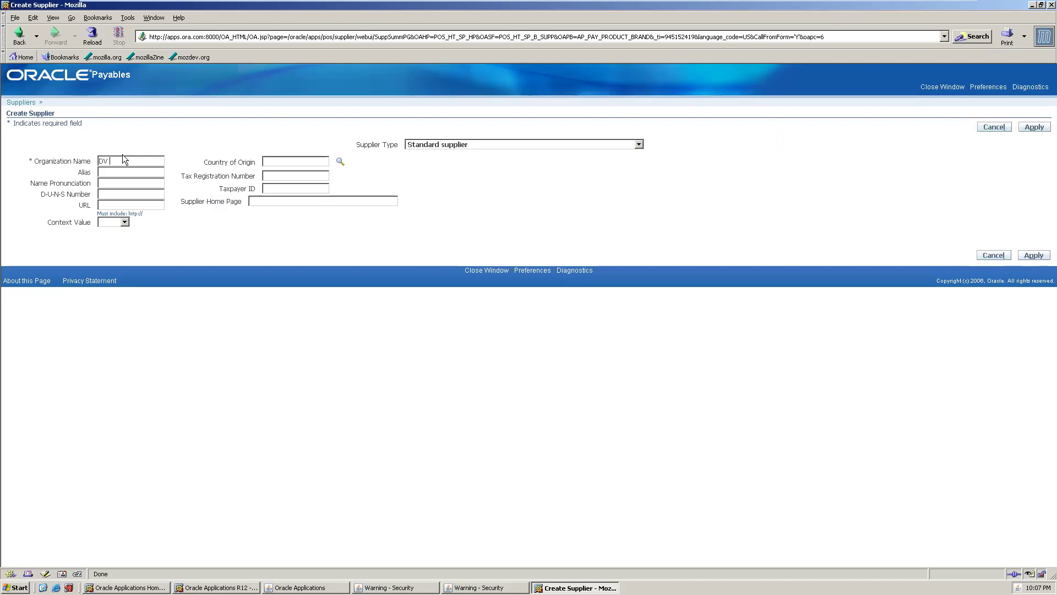
- Complete the organization name to read 'DV COMAPANY' and move to the Alias field
text(PANY)
click(133, 161)
text(A)
click(117, 173)
- Look up Country Name INDIA and select India as the Country of Origin
click(340, 162)
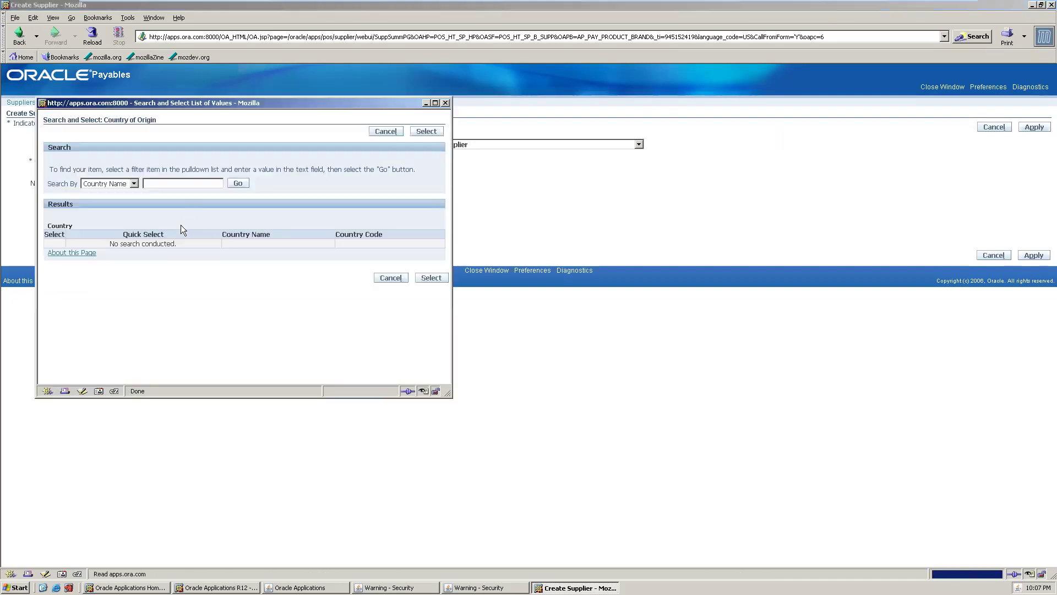
click(135, 183)
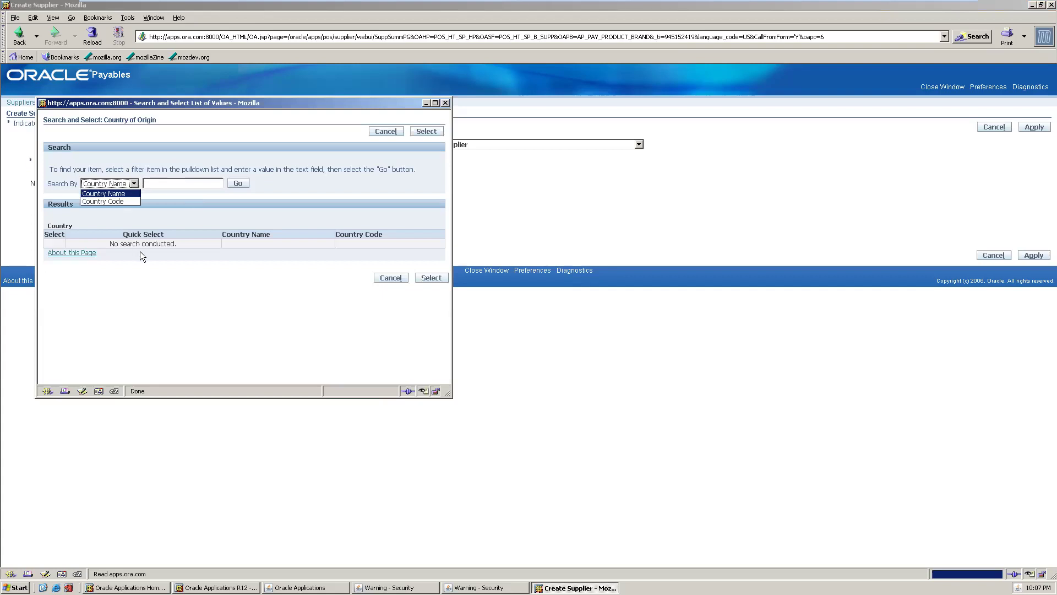
click(133, 194)
click(174, 183)
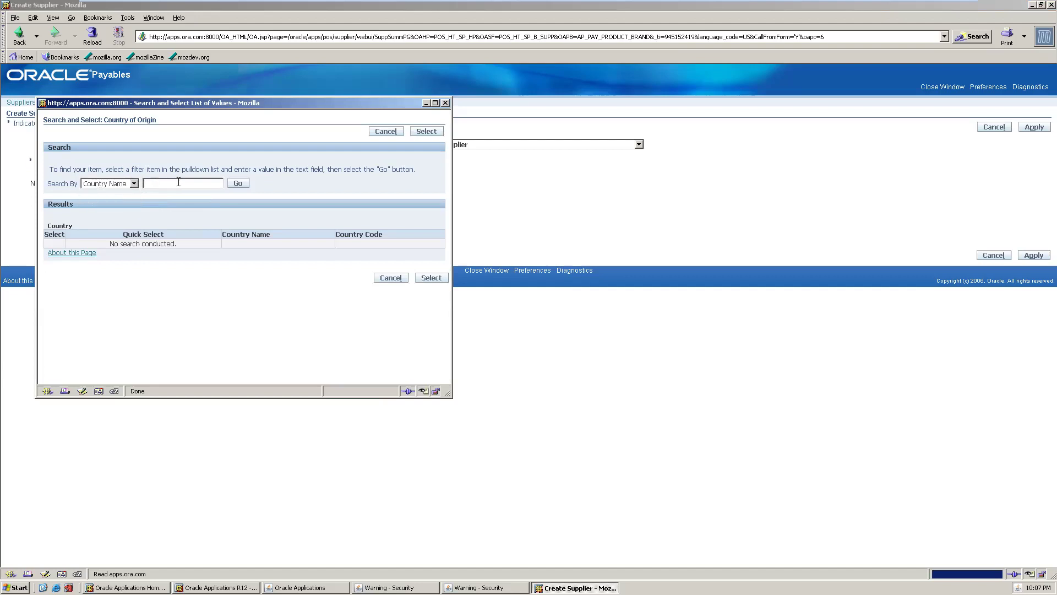
text(INDIA)
click(238, 184)
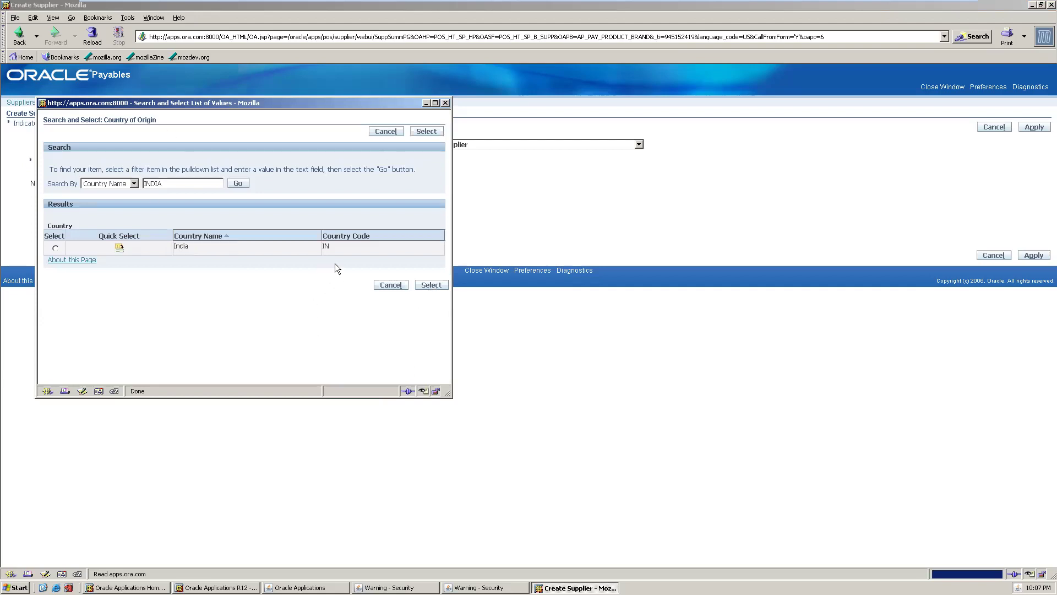
click(55, 249)
click(432, 103)
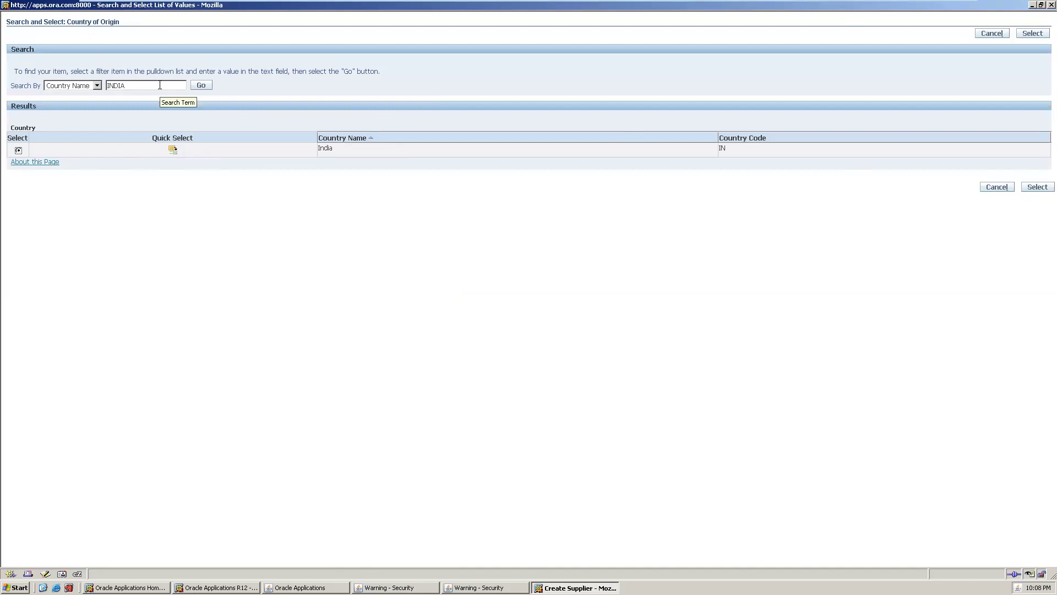
click(1035, 188)
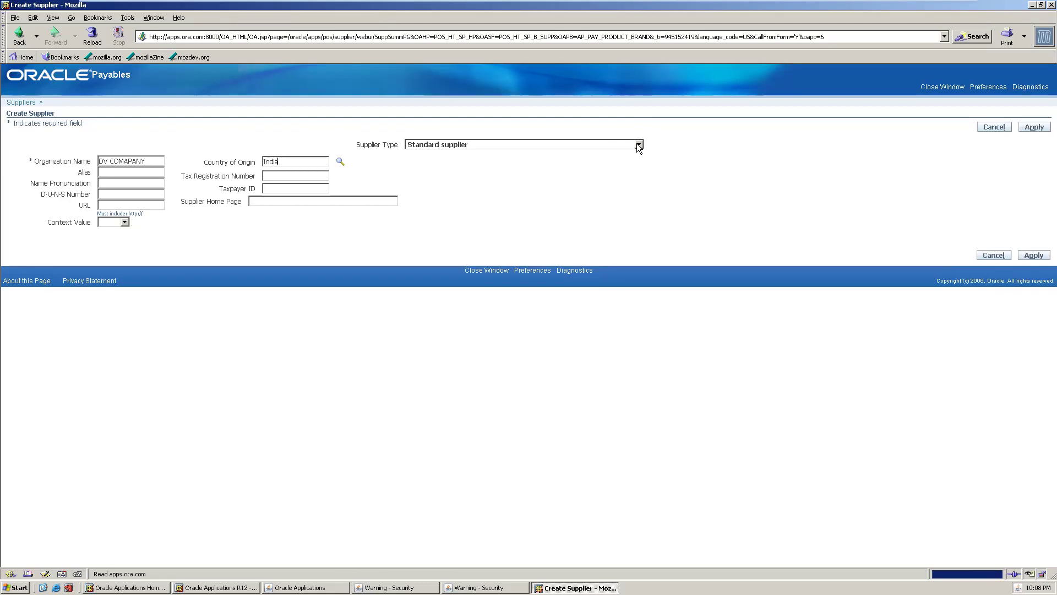
- Apply to save DV COMAPANY as supplier 12, keep status Active, and create a site
click(1034, 255)
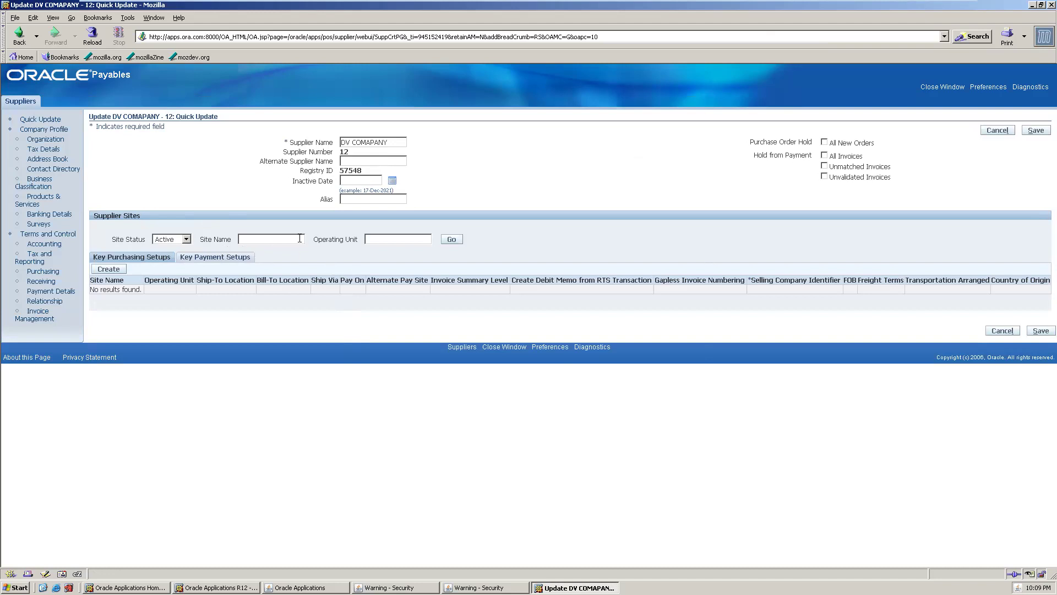
click(189, 238)
click(232, 175)
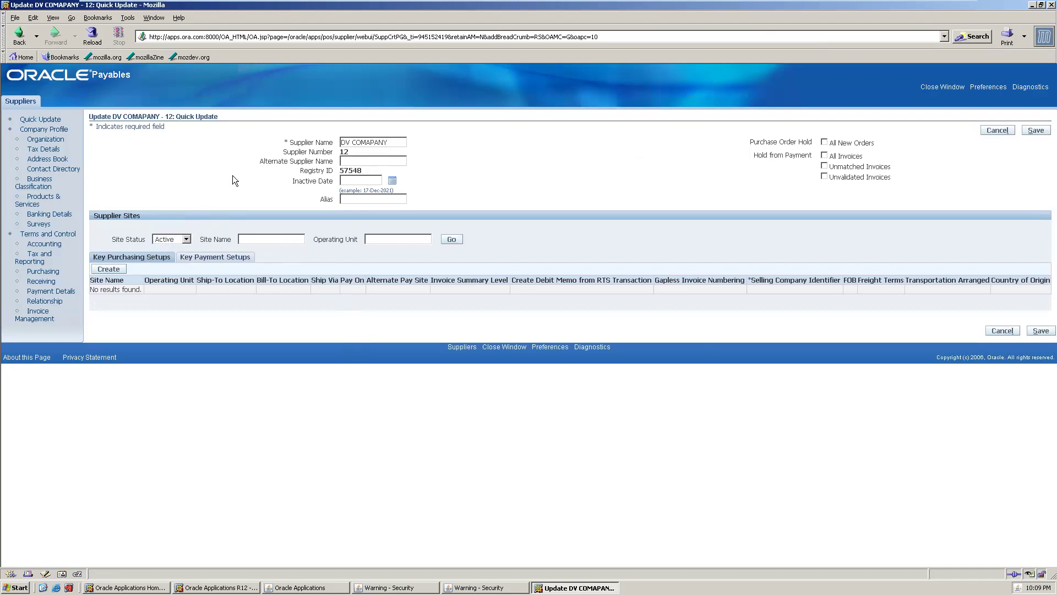
click(108, 269)
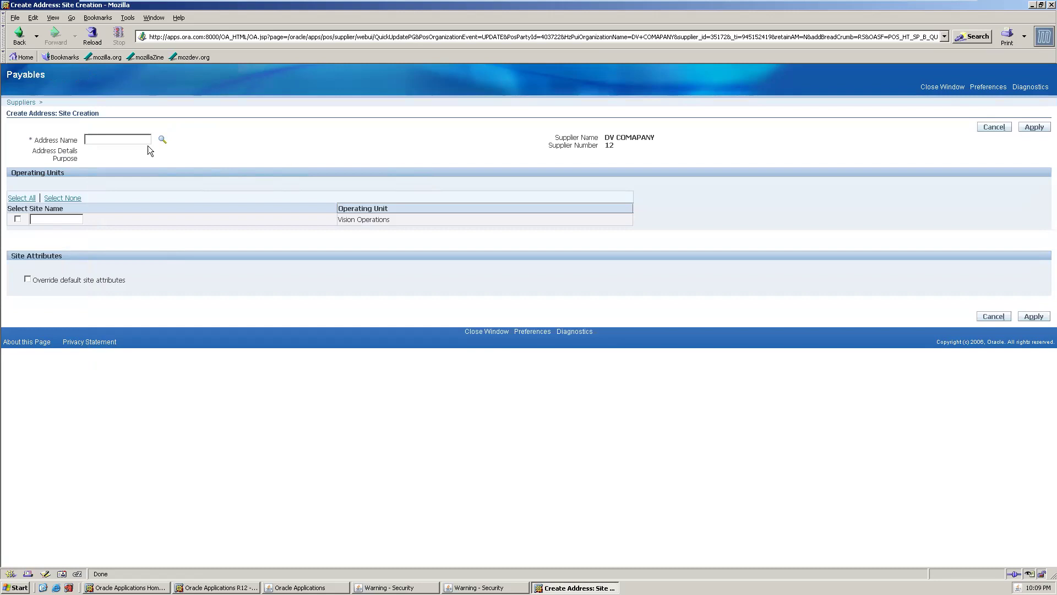
- Search the Address Name lookup by Address Line 1 for CHENNNAI
click(161, 140)
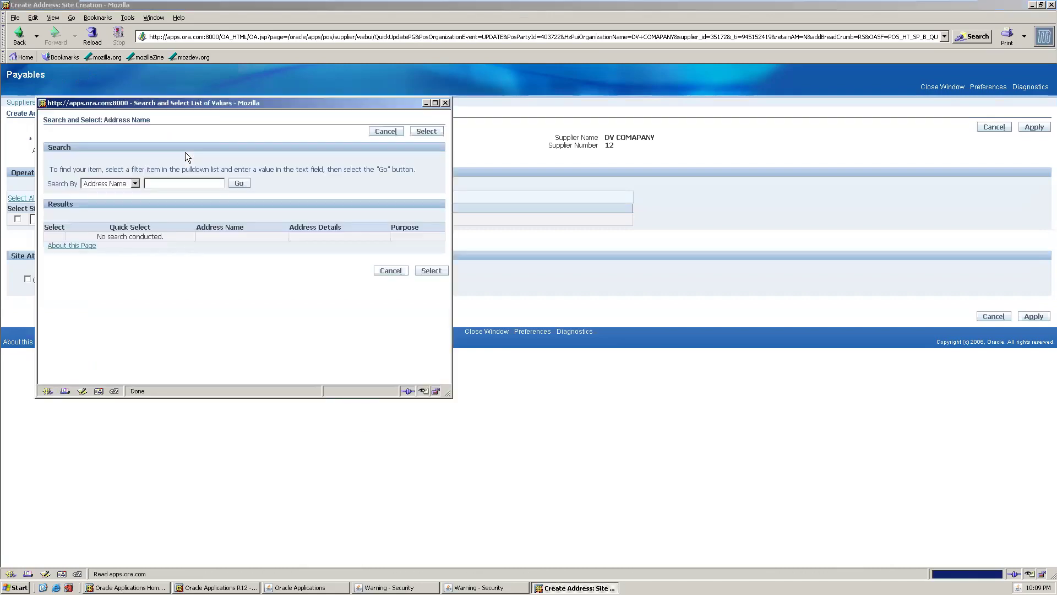
click(135, 183)
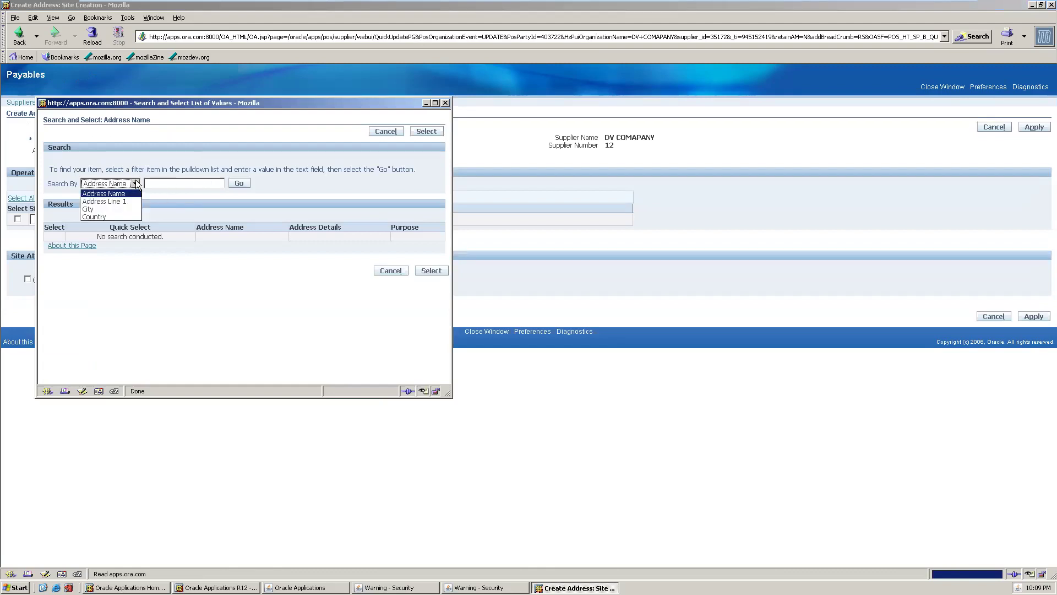
click(243, 186)
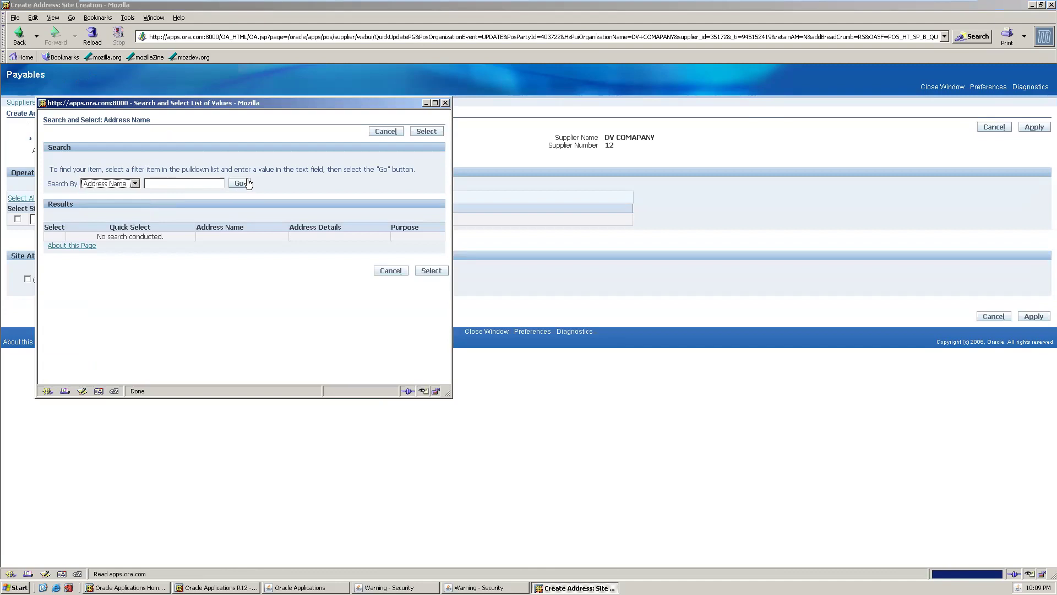
click(193, 187)
click(135, 183)
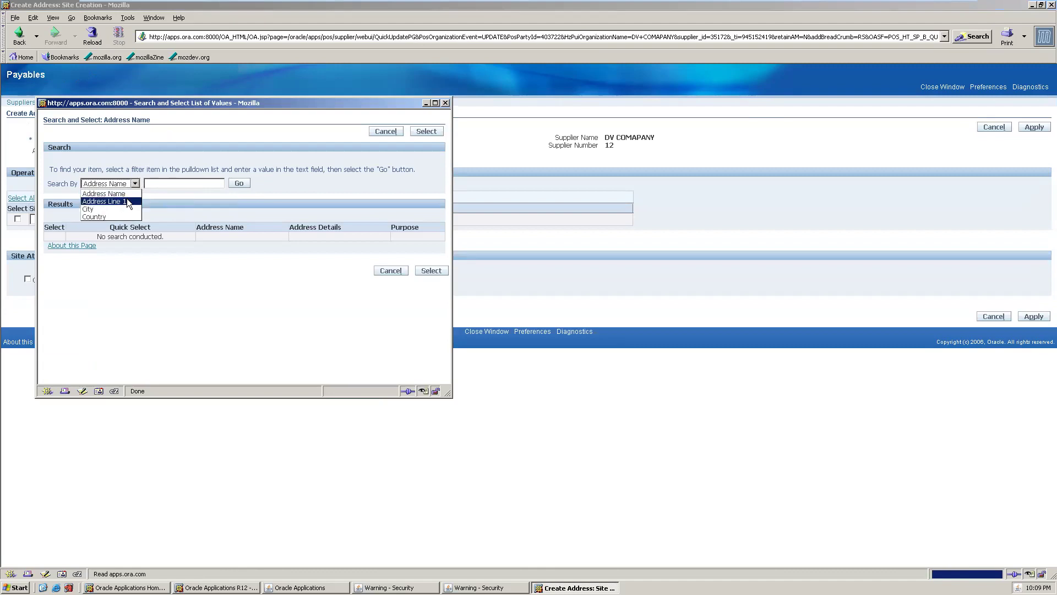
click(128, 202)
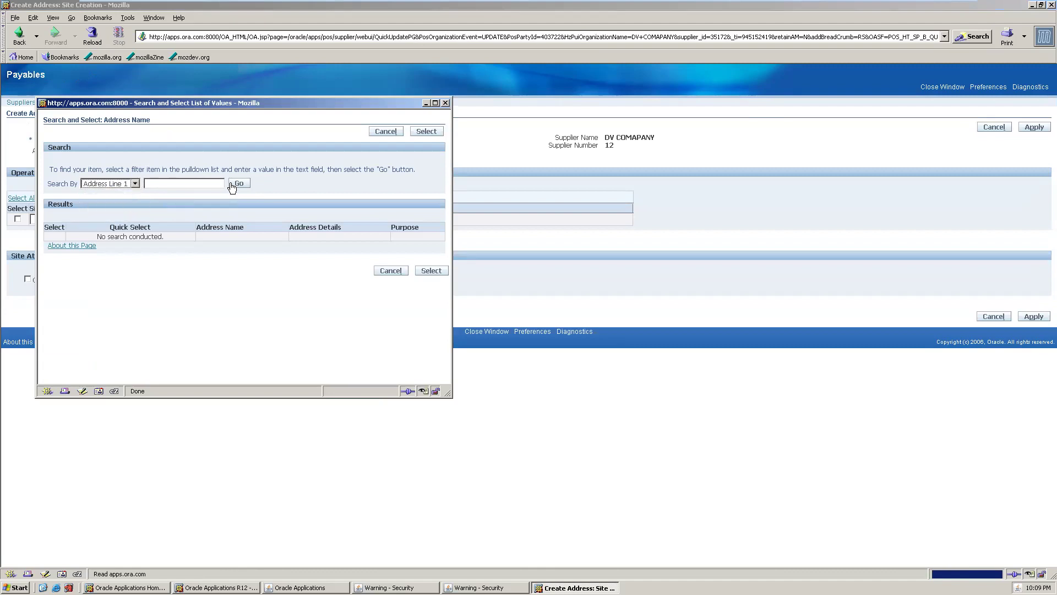
click(214, 185)
text(CHENNNAI)
click(239, 184)
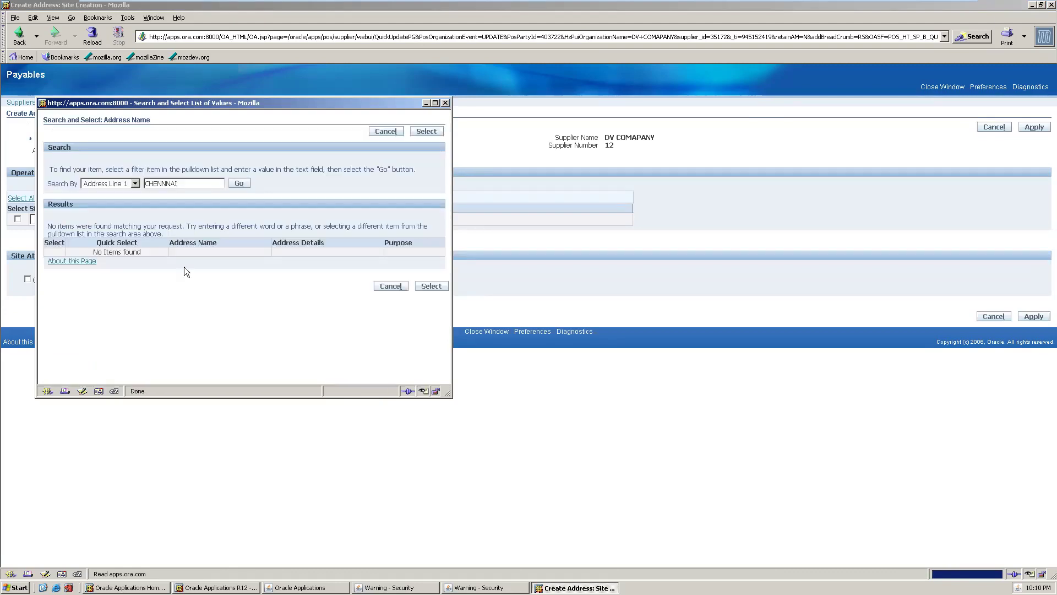
- Switch the search to Country and search INDIA, which finds no items
click(135, 183)
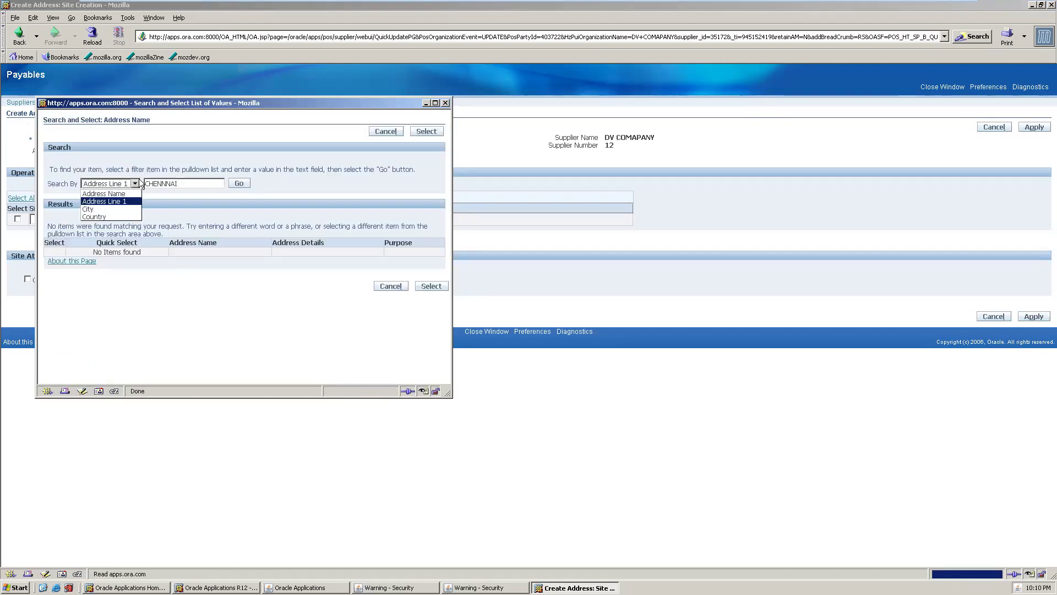
click(108, 217)
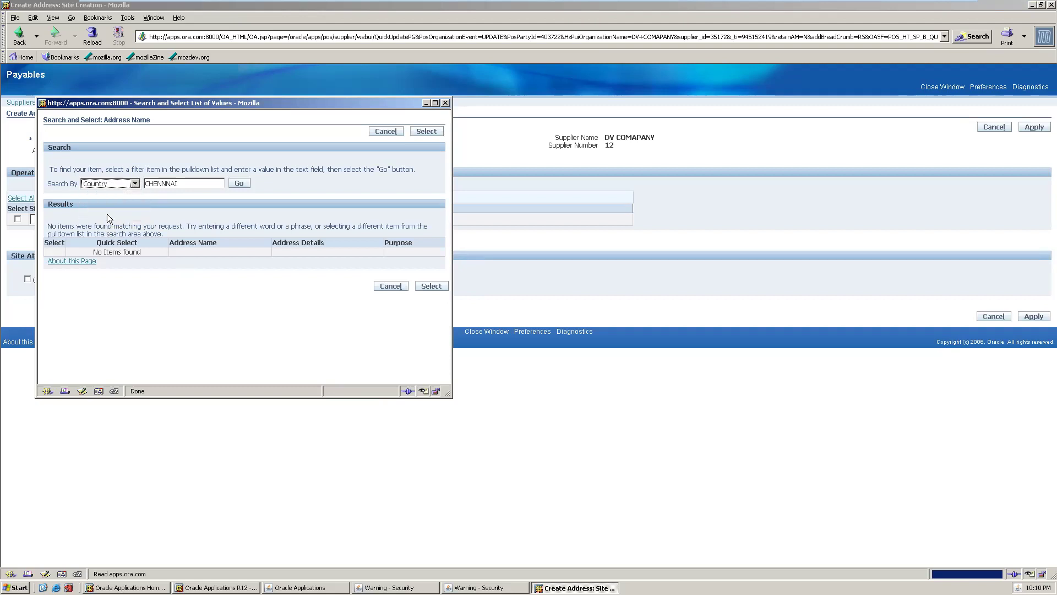
double_click(198, 183)
click(198, 184)
double_click(198, 183)
click(198, 183)
key(BackSpace)
key(BackSpace)
key(BackSpace)
key(BackSpace)
key(BackSpace)
key(BackSpace)
key(BackSpace)
key(BackSpace)
text(INDIA)
click(239, 184)
click(426, 287)
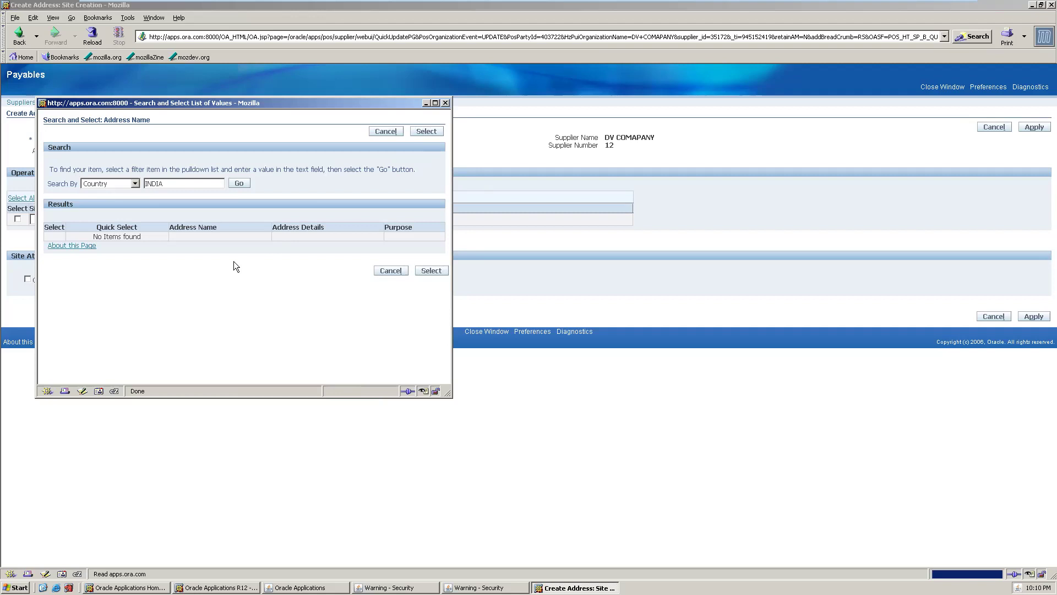
mouse_move(716, 1)
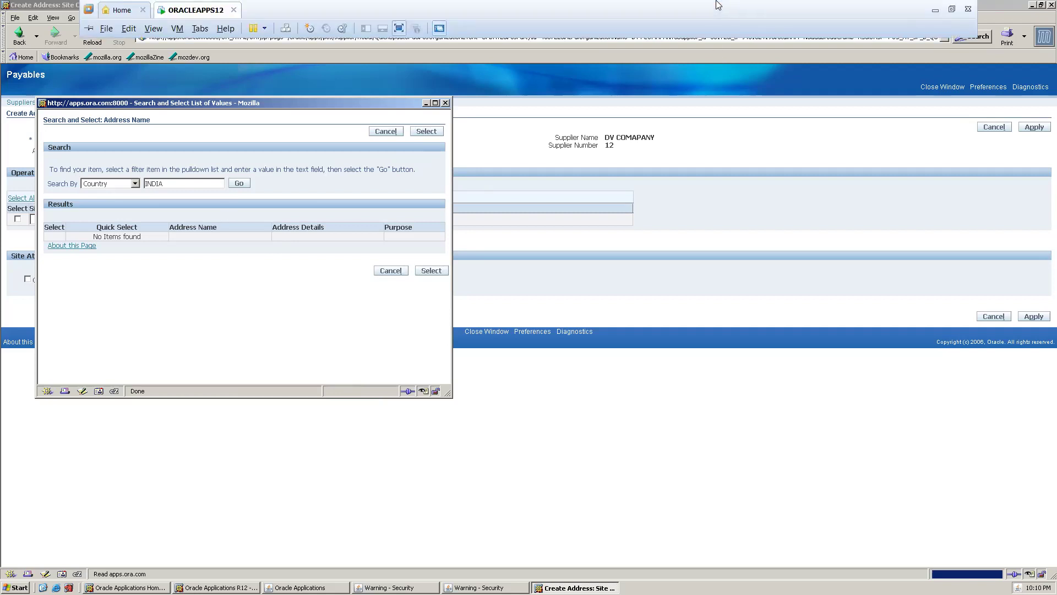
- Search the enlarged lookup by Address Name for DV, which returns no addresses
click(435, 103)
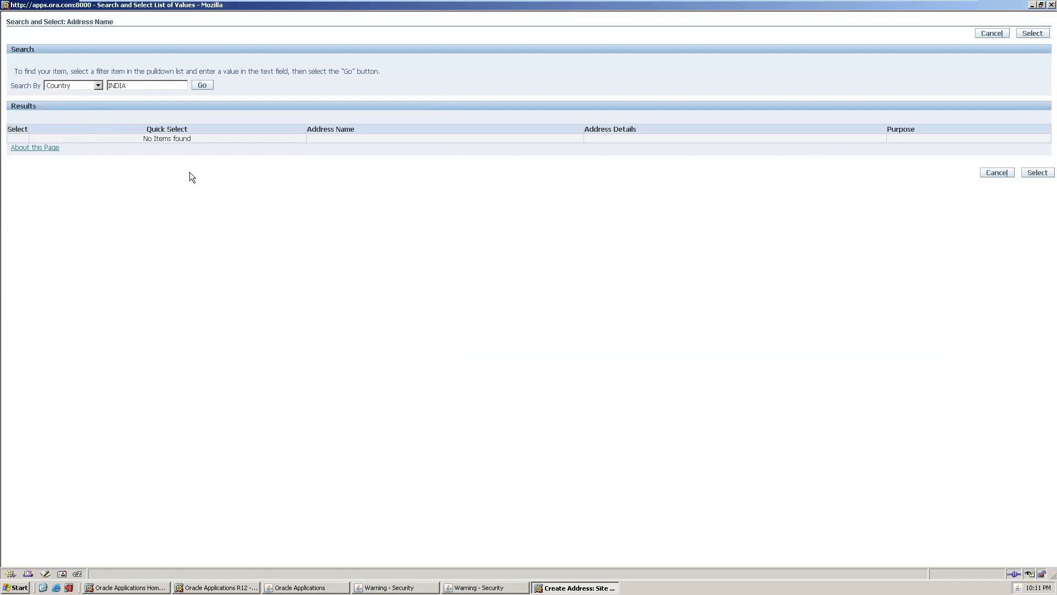
click(98, 85)
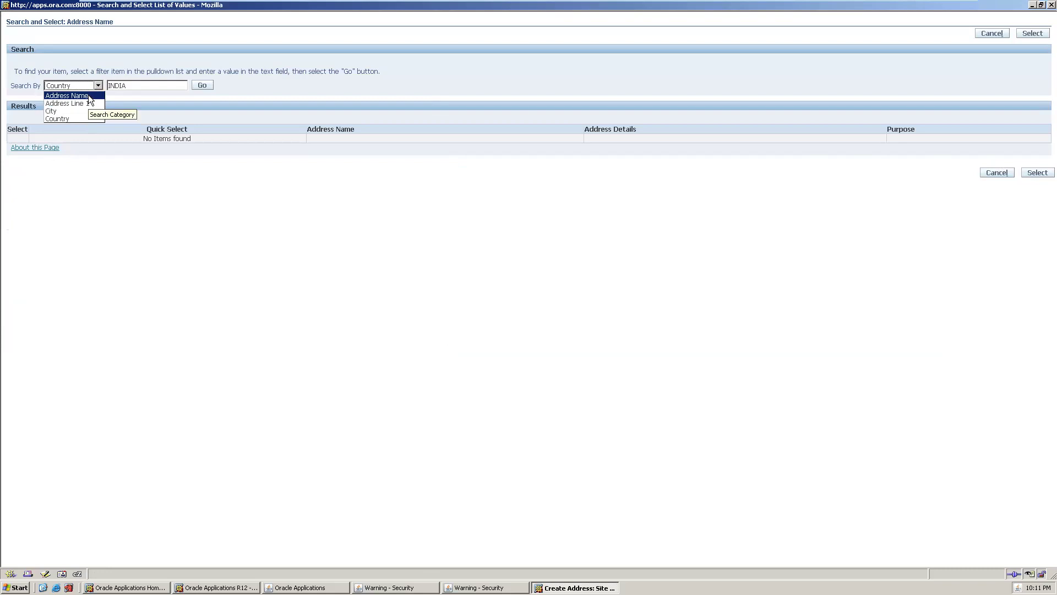
click(88, 94)
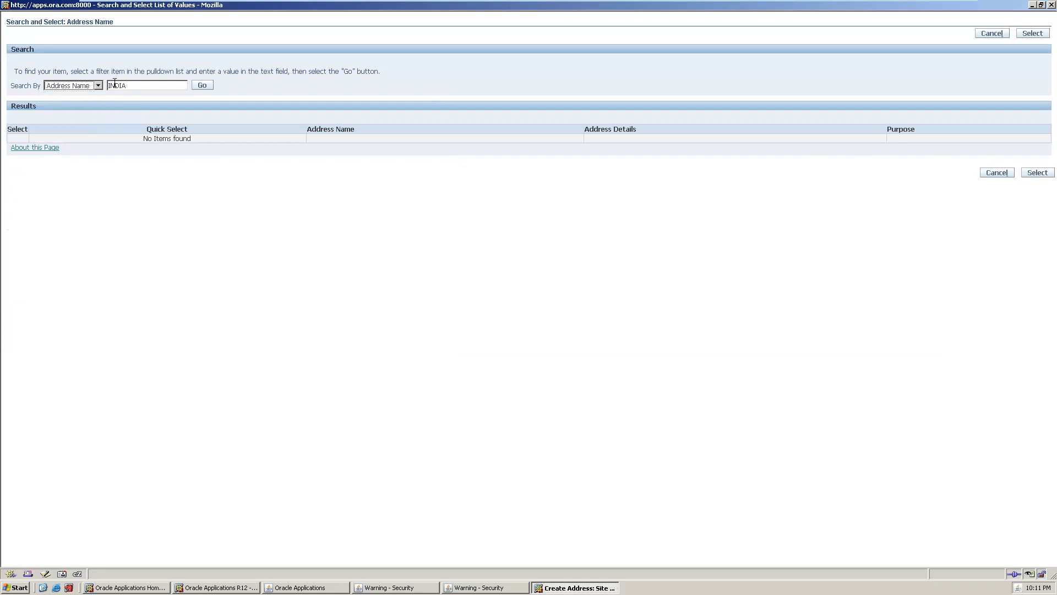
click(173, 88)
double_click(172, 88)
click(172, 88)
text(DV)
key(BackSpace)
key(BackSpace)
key(BackSpace)
key(BackSpace)
key(BackSpace)
key(BackSpace)
key(BackSpace)
text(DV)
click(200, 87)
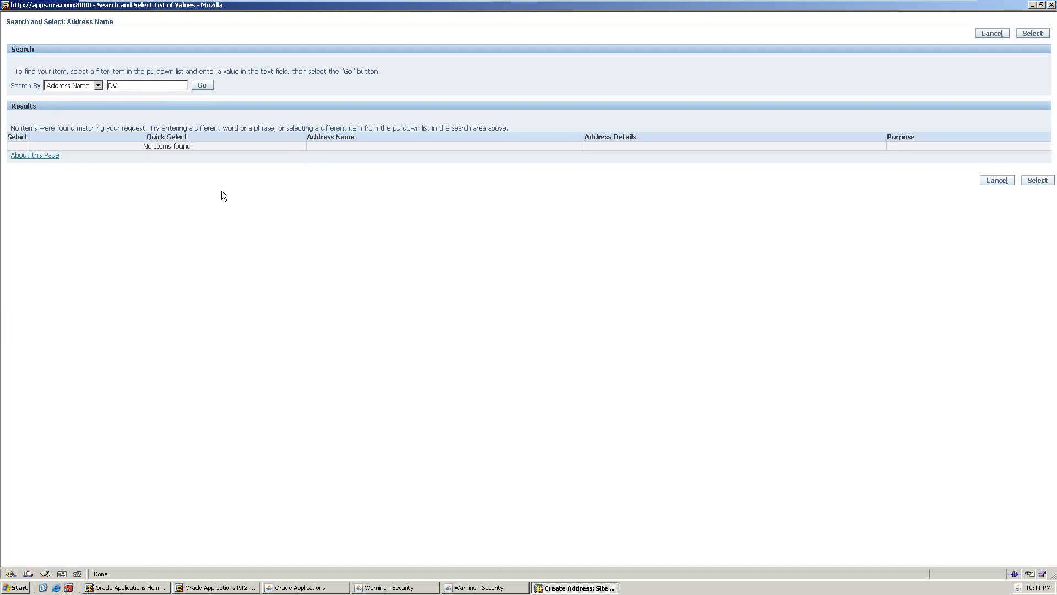
click(1037, 180)
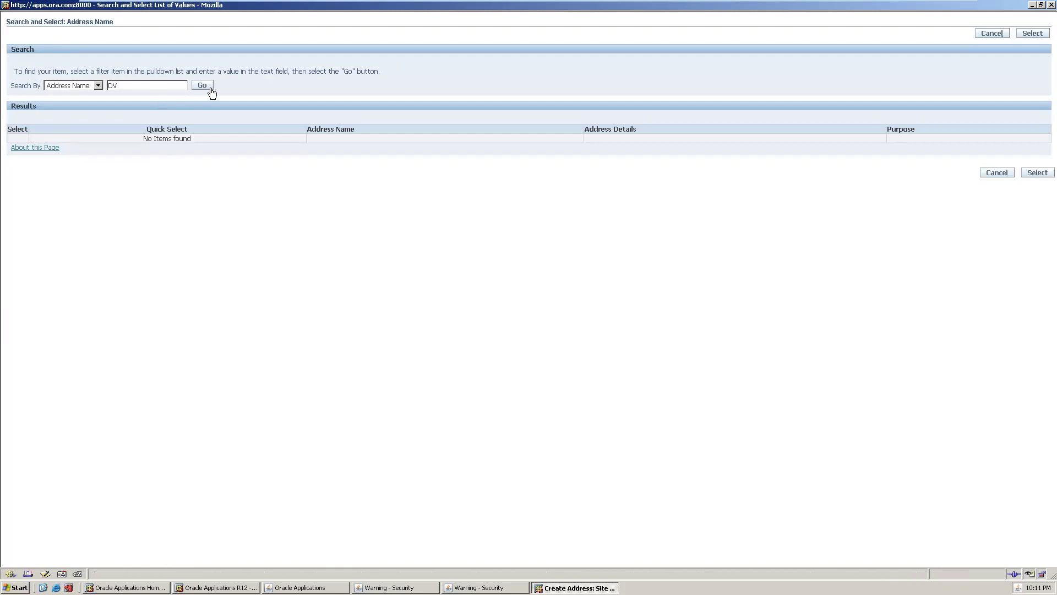
click(1030, 33)
click(1037, 172)
- Change the search criterion to Address Line 1 and enter CHENNA
click(97, 85)
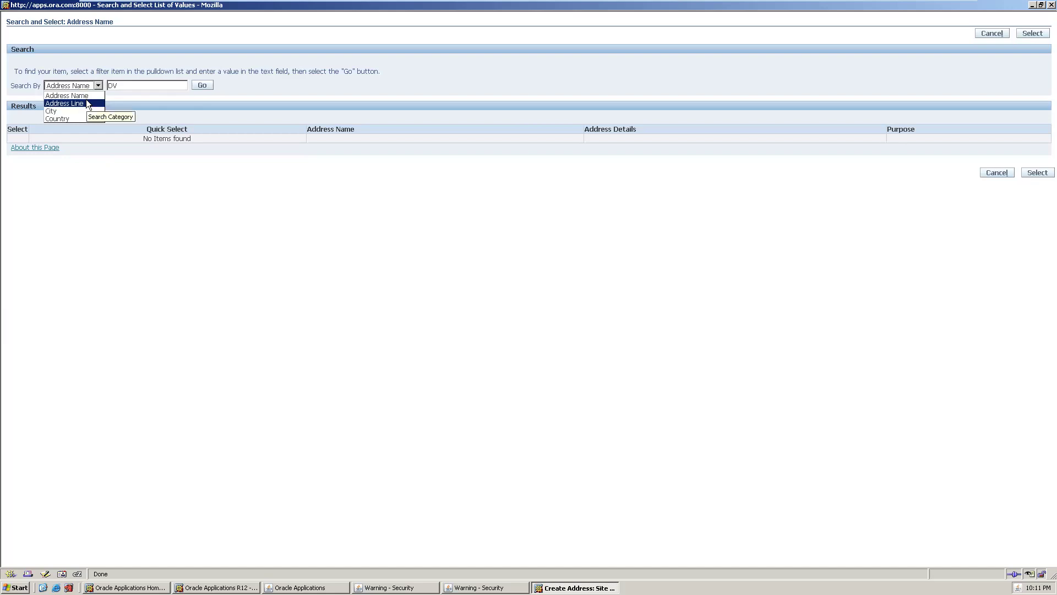
click(86, 104)
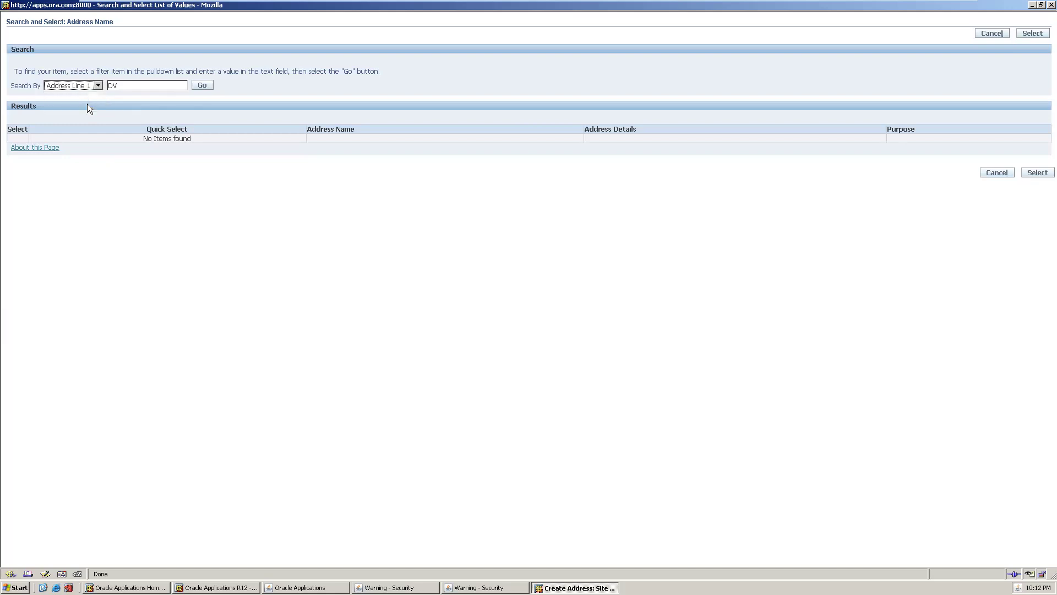
double_click(149, 83)
text(CHENNA)
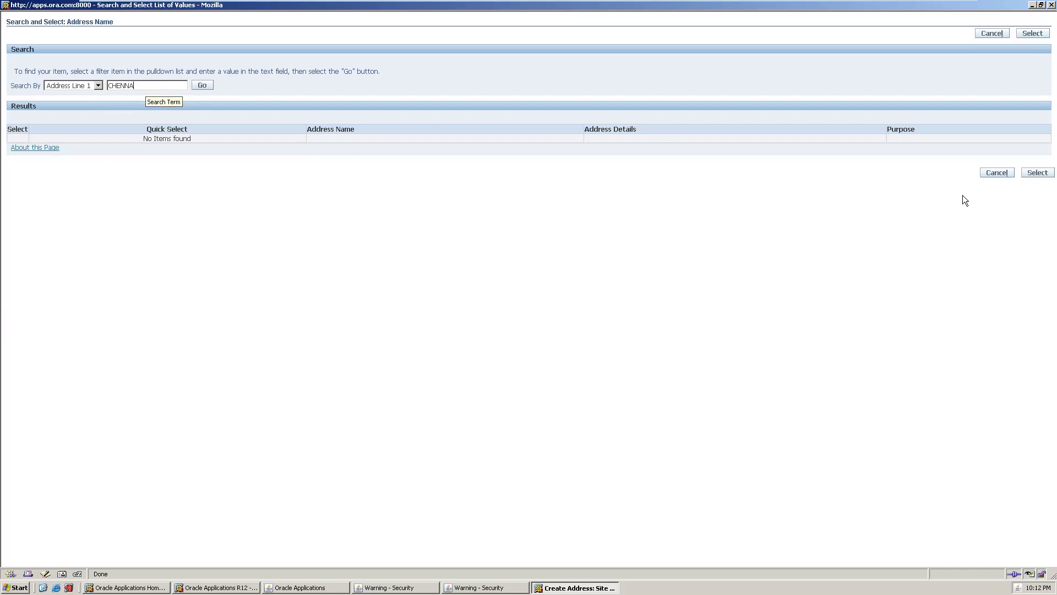
- Reopen the Address Name lookup on Address Line 1, then close it without selecting
click(996, 33)
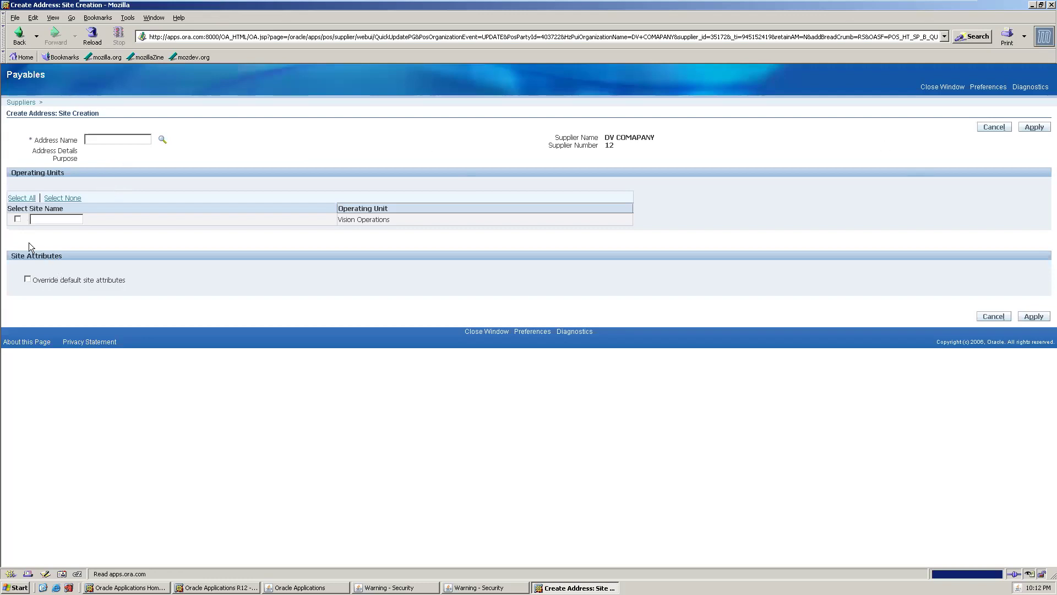
click(18, 218)
click(161, 140)
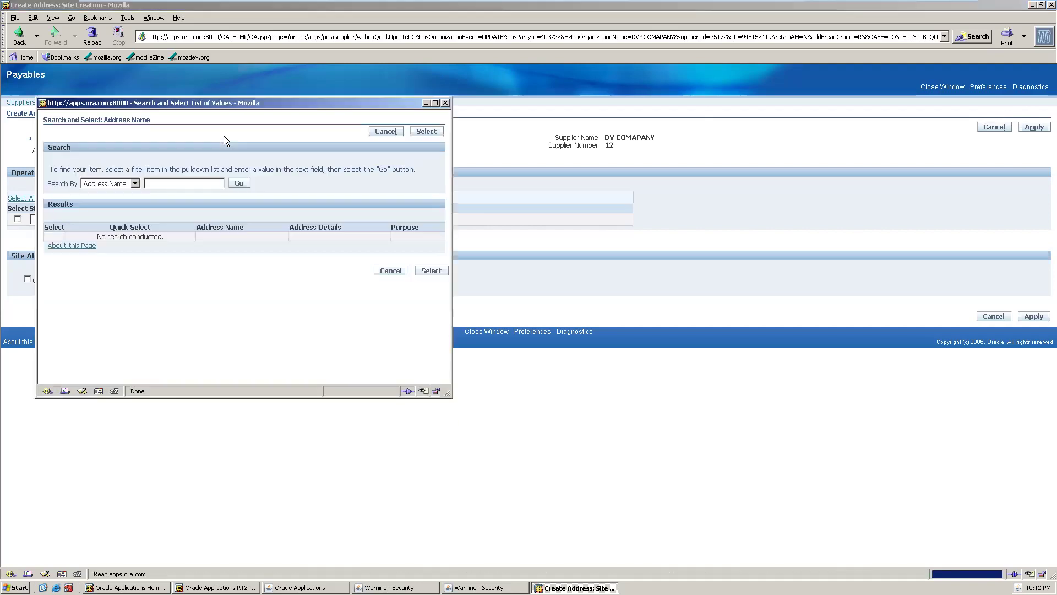
click(135, 184)
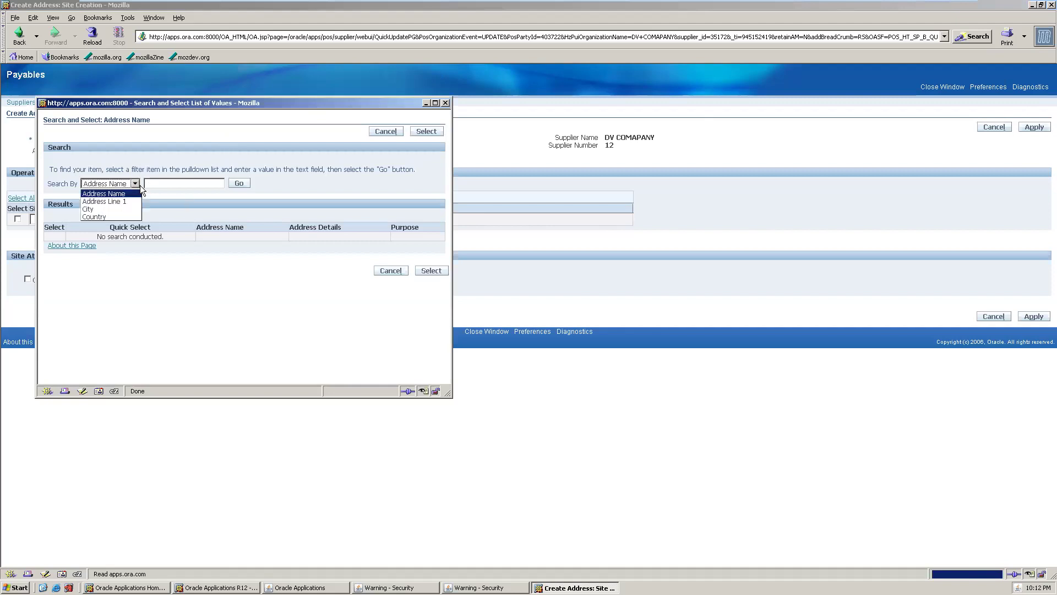
click(176, 182)
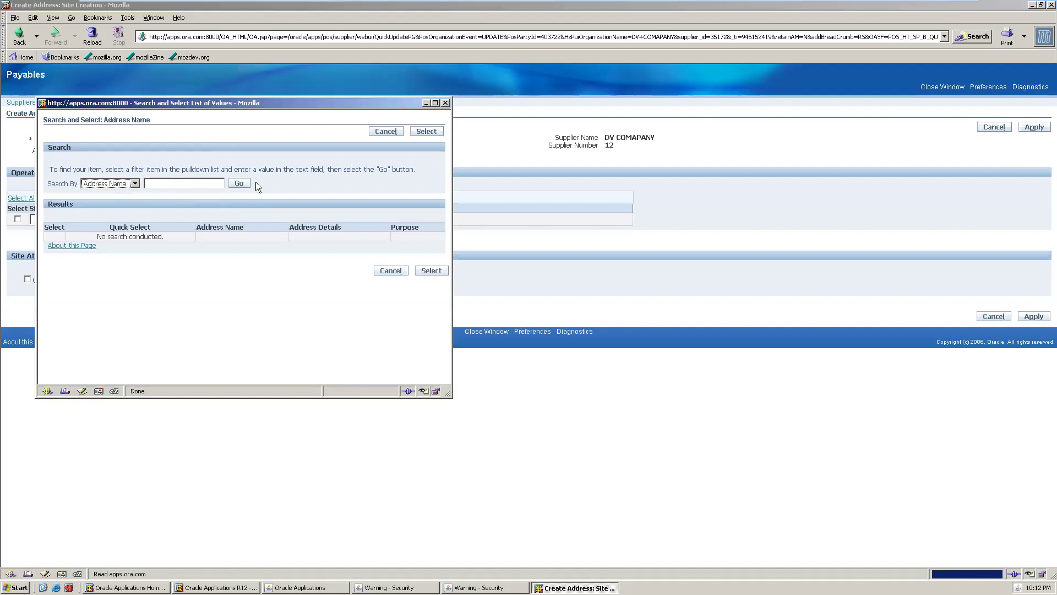
click(135, 183)
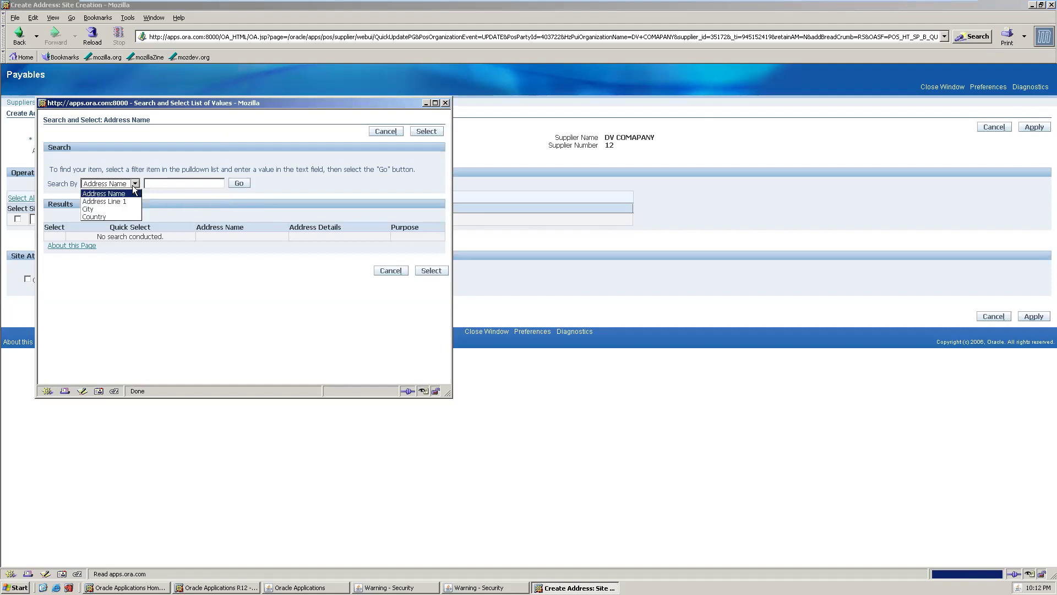
click(109, 201)
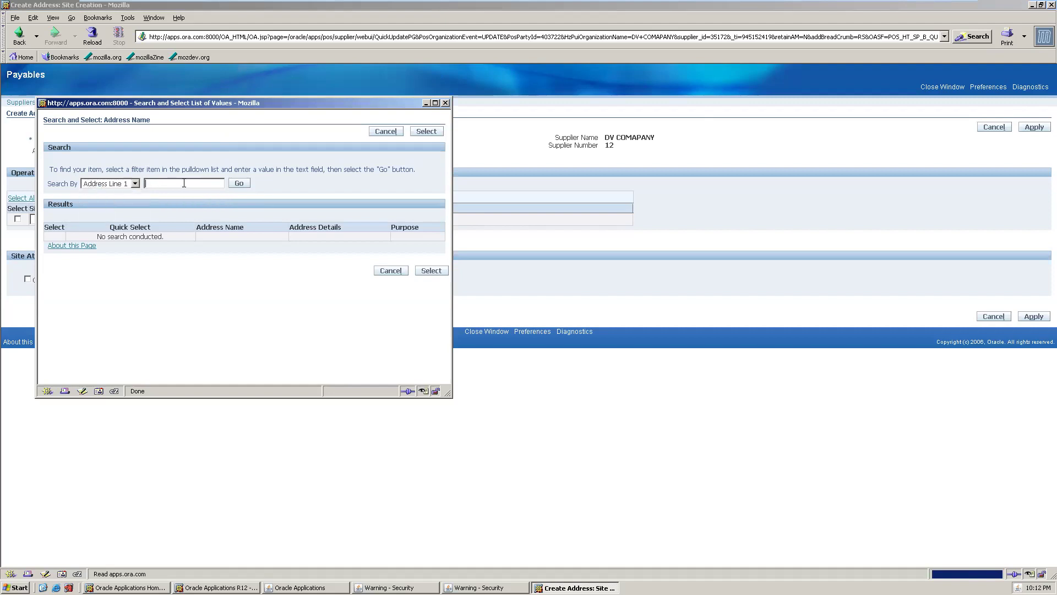
text(ENNAI)
click(445, 103)
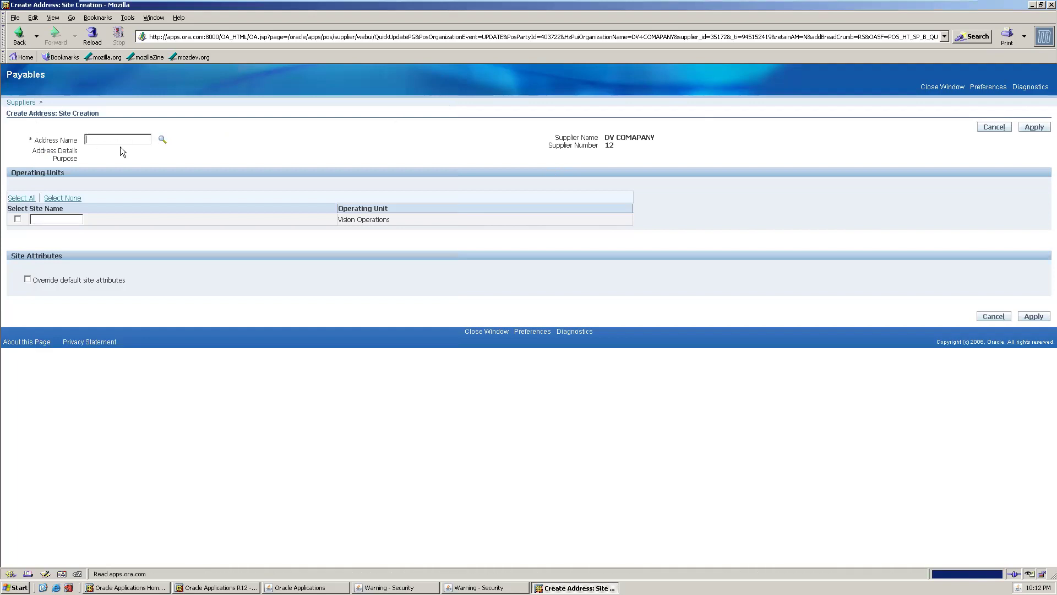
- Reopen the Address Name lookup and search Address Line 1 for CHENNAI
click(165, 140)
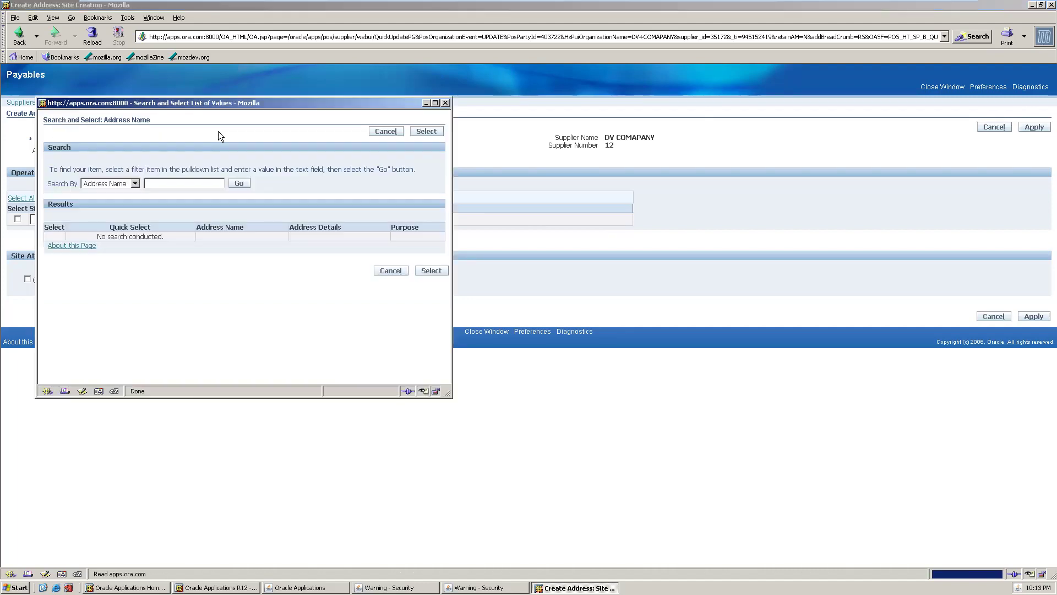
click(135, 183)
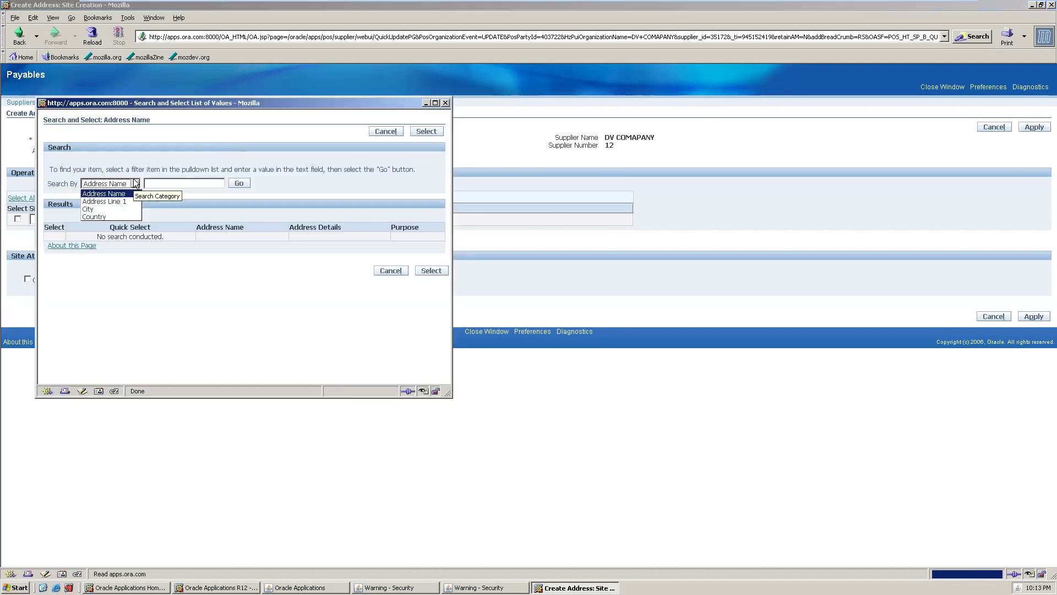
click(118, 201)
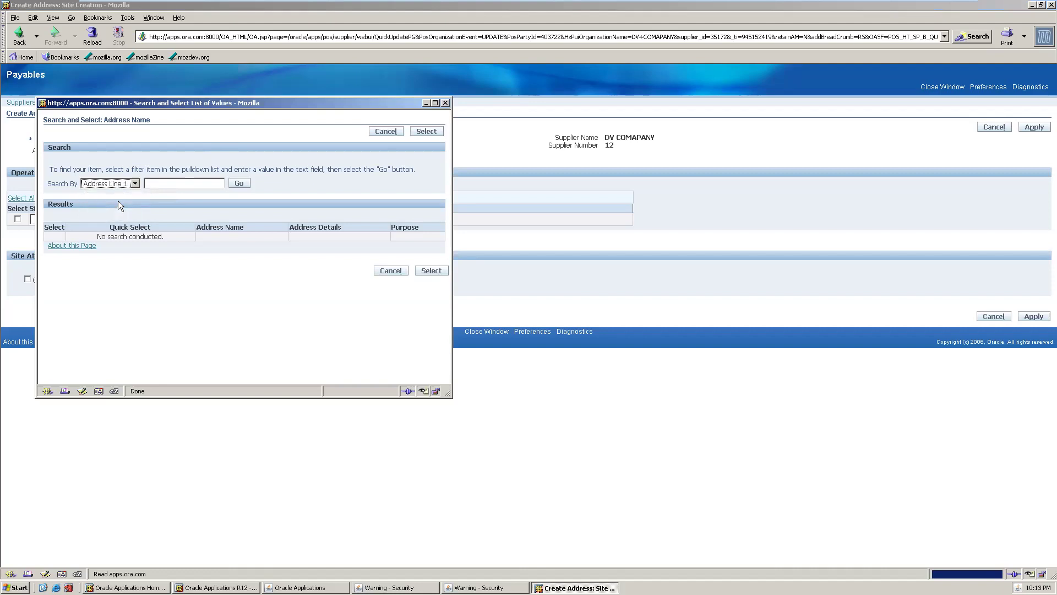
click(172, 178)
text(CHENNAI)
click(239, 184)
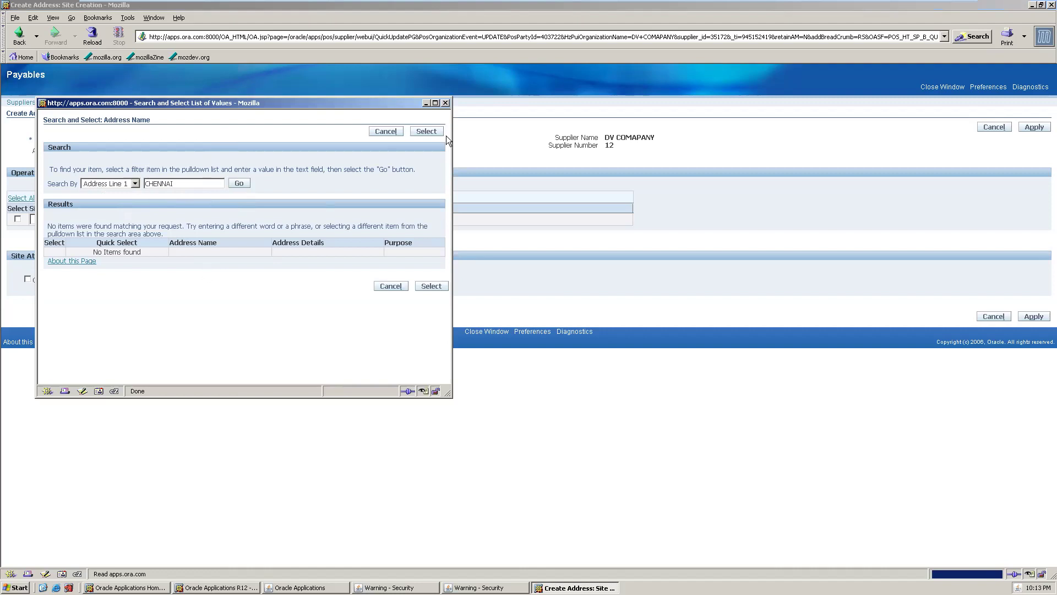
- Clear CHENNAI, switch the criterion to City, and search with the % wildcard
double_click(222, 184)
key(BackSpace)
click(134, 183)
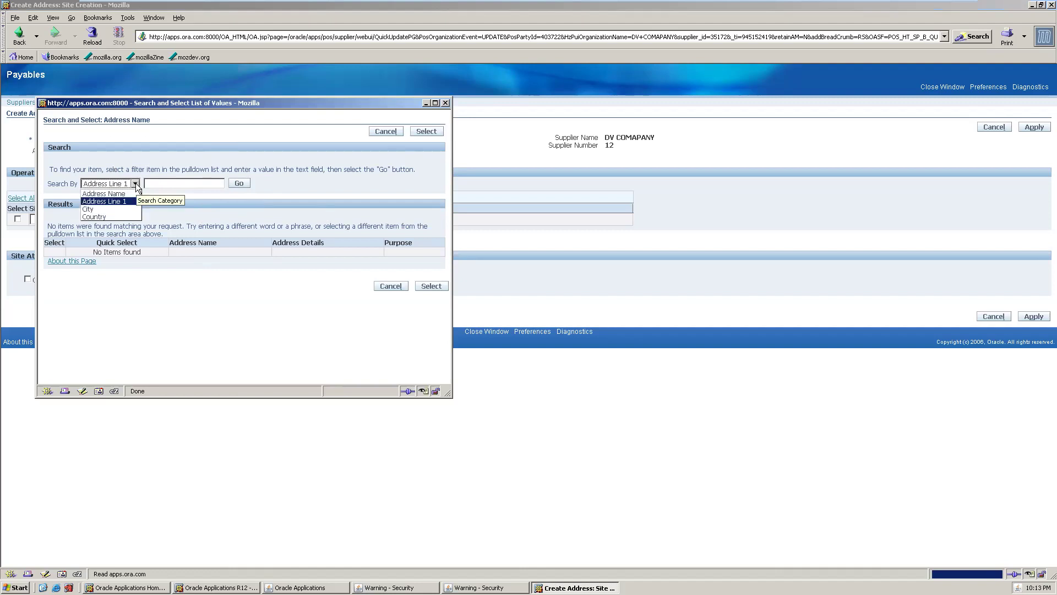
click(176, 178)
click(160, 185)
click(135, 184)
click(106, 209)
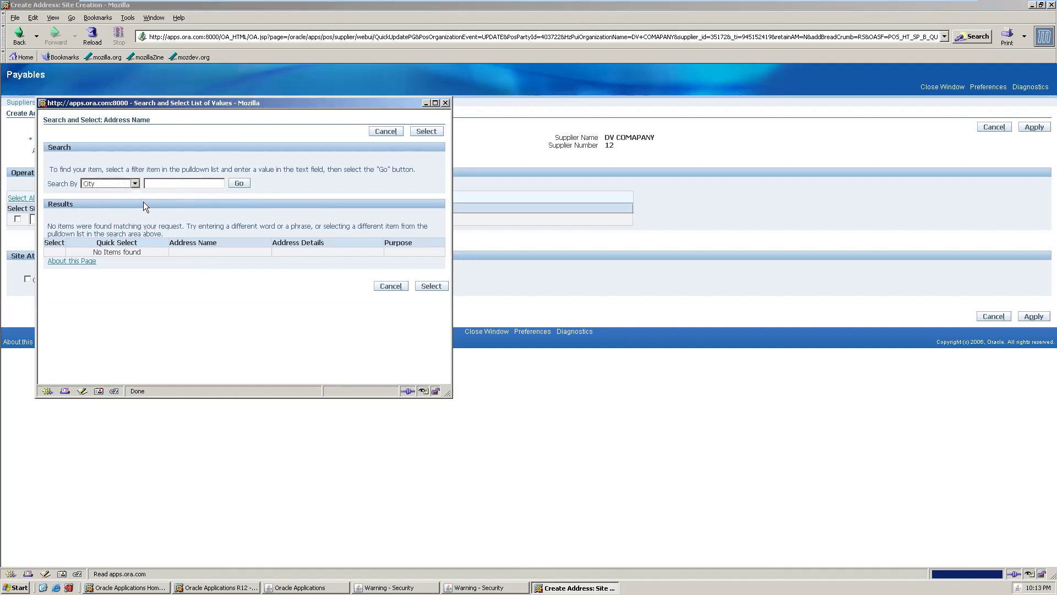
click(173, 184)
text(%)
click(239, 183)
click(247, 182)
- Change the City search term to NEW% and return focus to the address lookup
double_click(200, 179)
click(201, 180)
text(NEW)
key(BackSpace)
key(BackSpace)
key(BackSpace)
key(BackSpace)
text(NEW)
text(%)
key(alt+Tab)
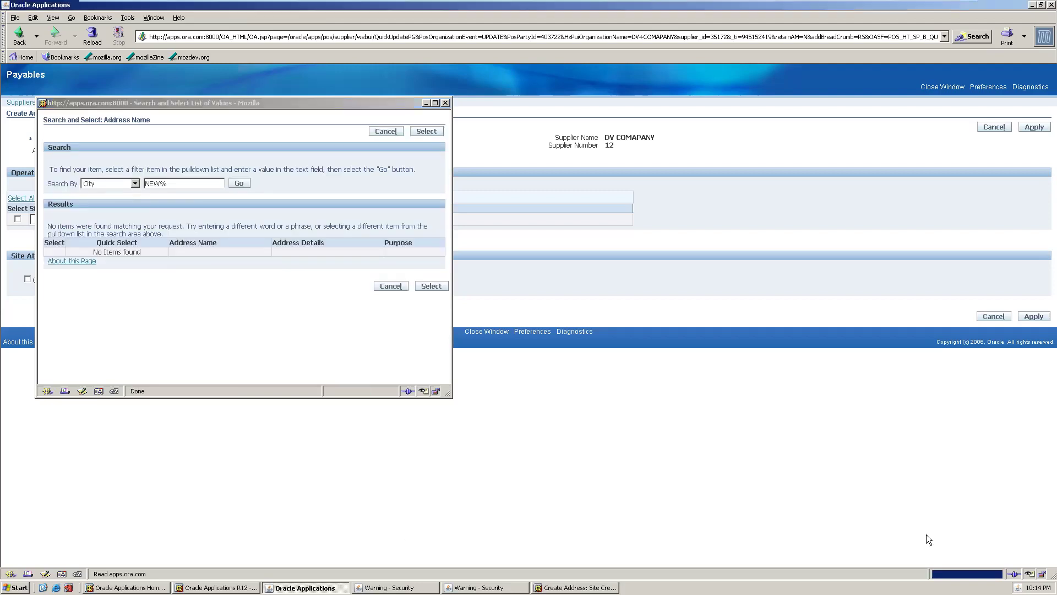
key(alt+Tab)
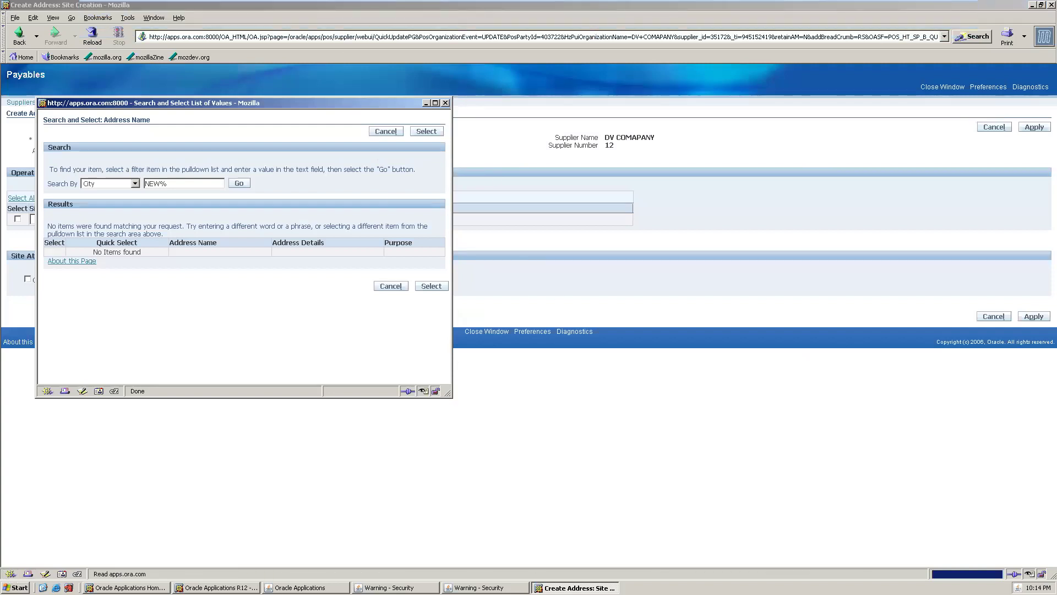
click(16, 587)
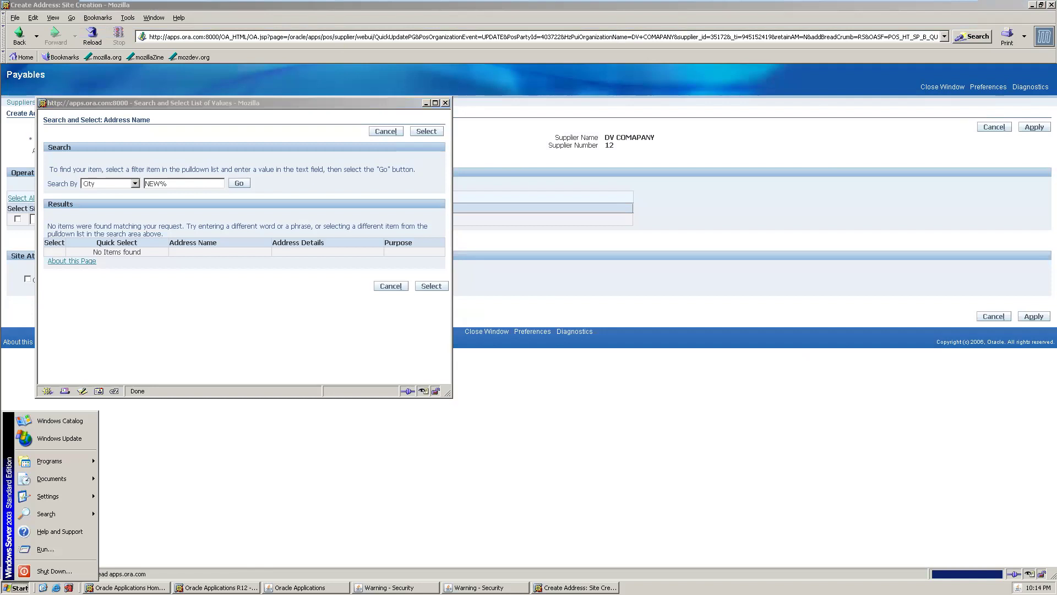
click(264, 435)
key(alt+Tab)
key(alt+Tab)
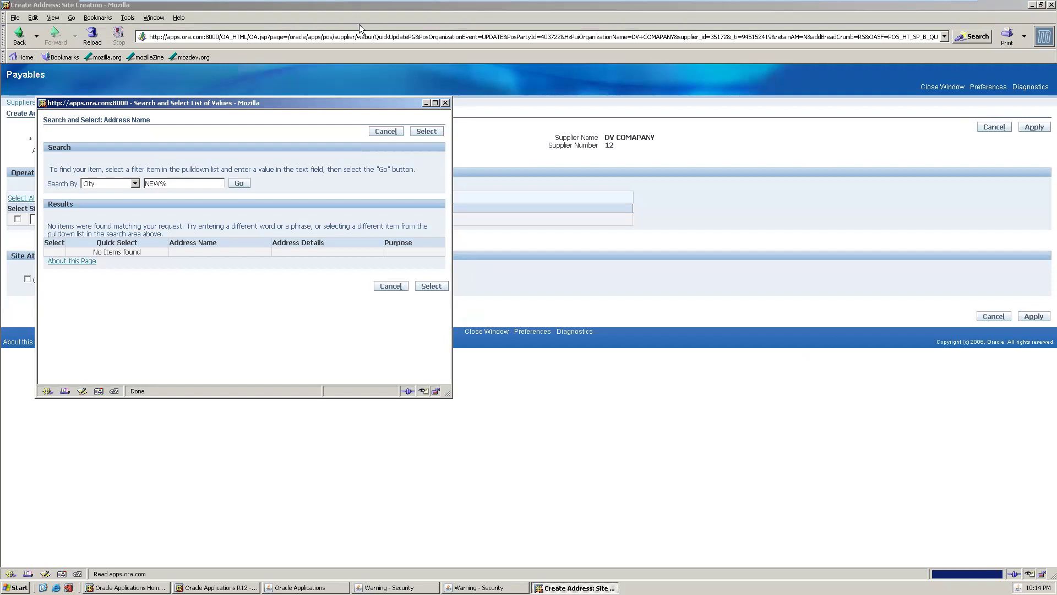
- Close the address search, discard the DV COMAPANY site page, and start a fresh supplier site
click(386, 131)
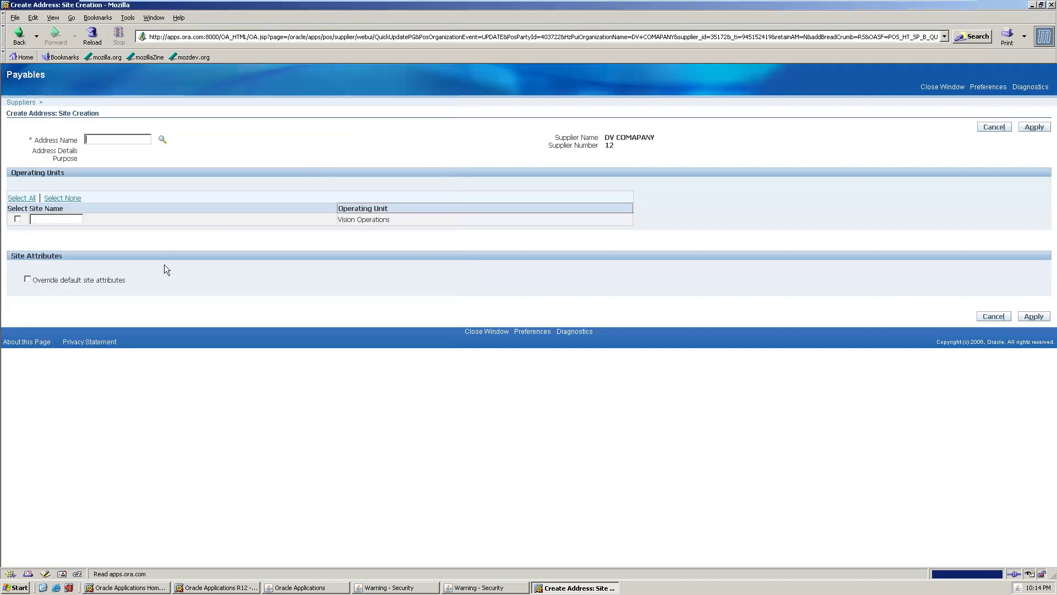
click(162, 139)
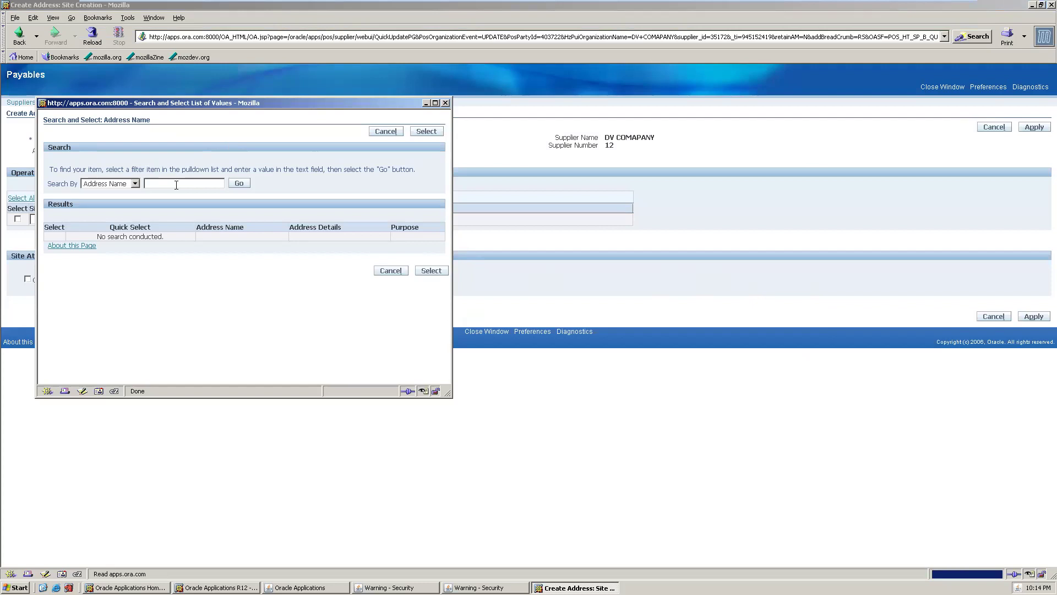
click(445, 103)
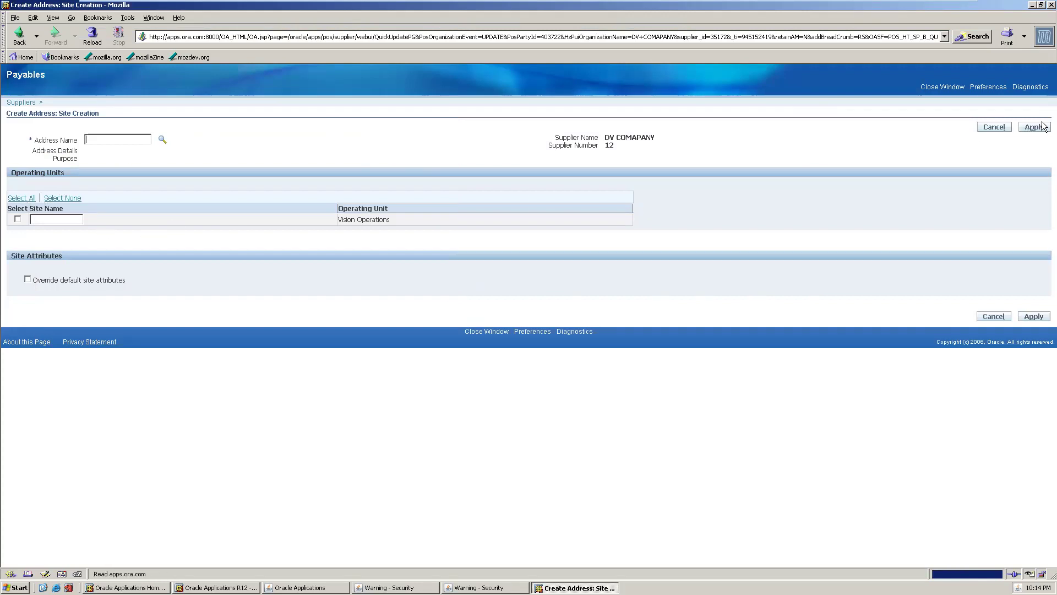
click(994, 128)
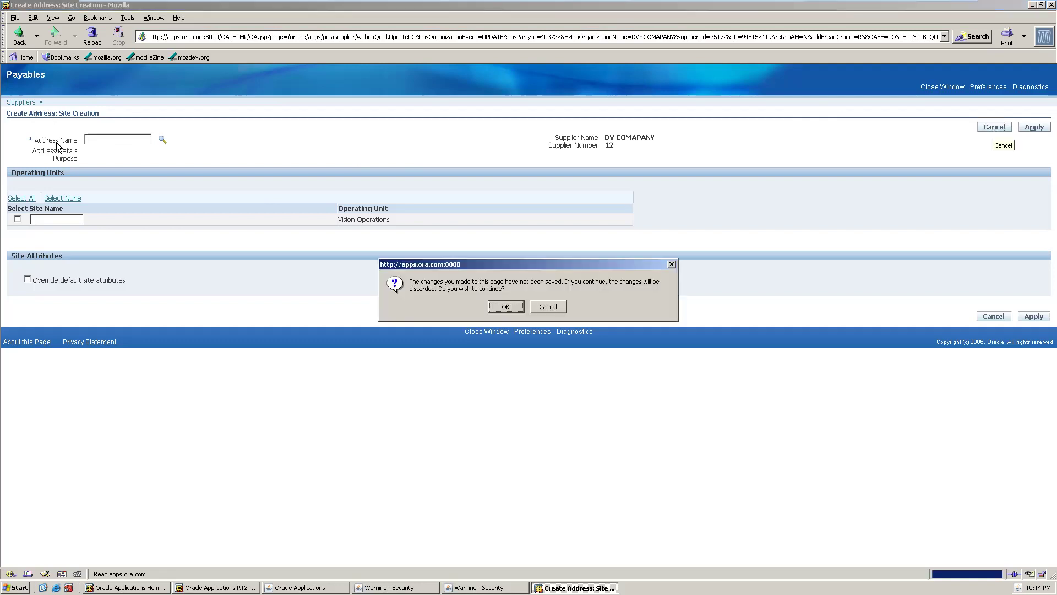
click(505, 307)
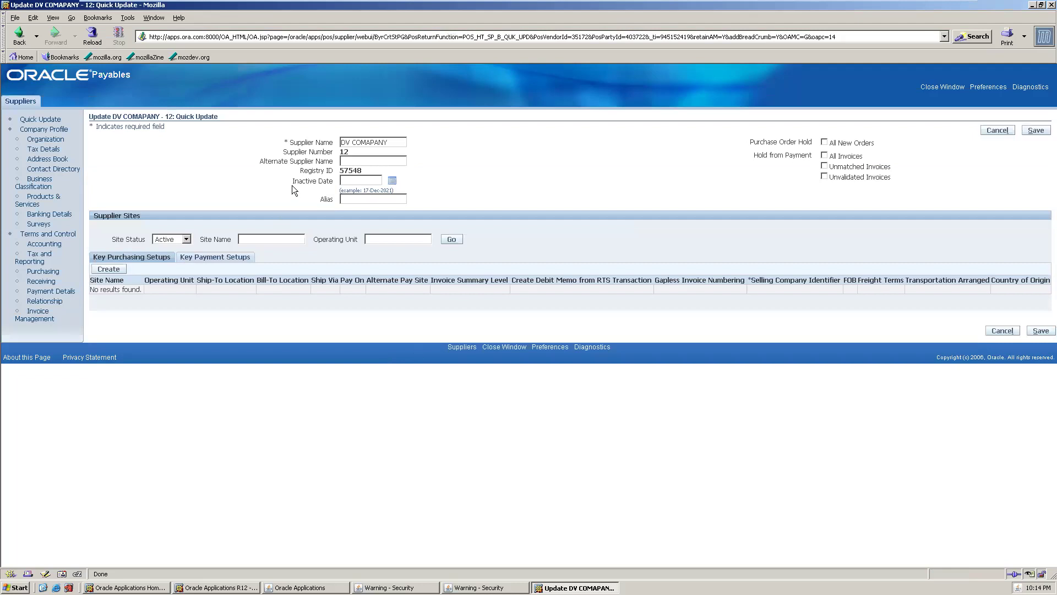
click(111, 269)
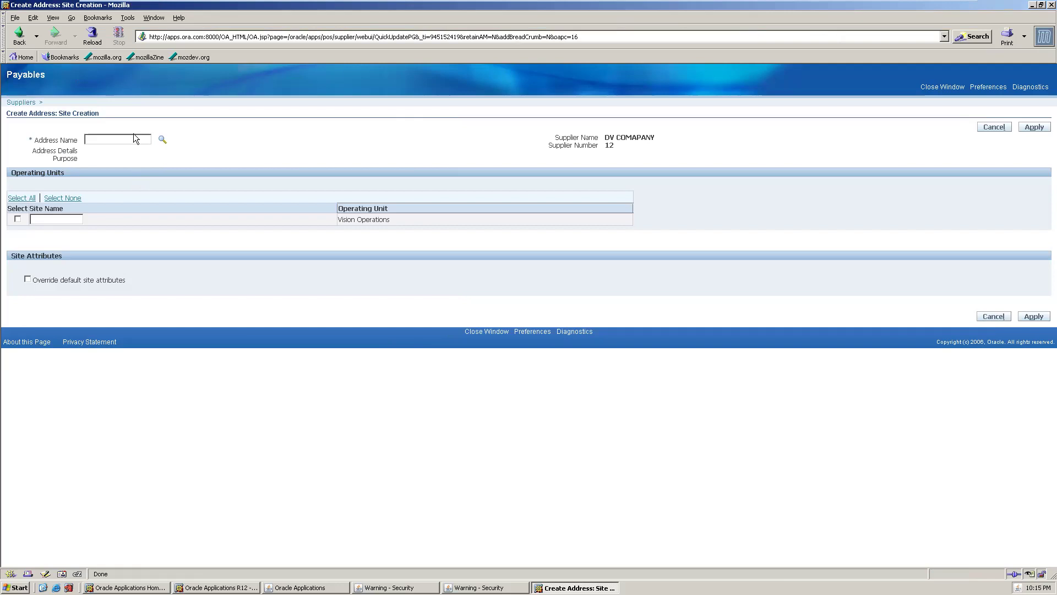
click(163, 139)
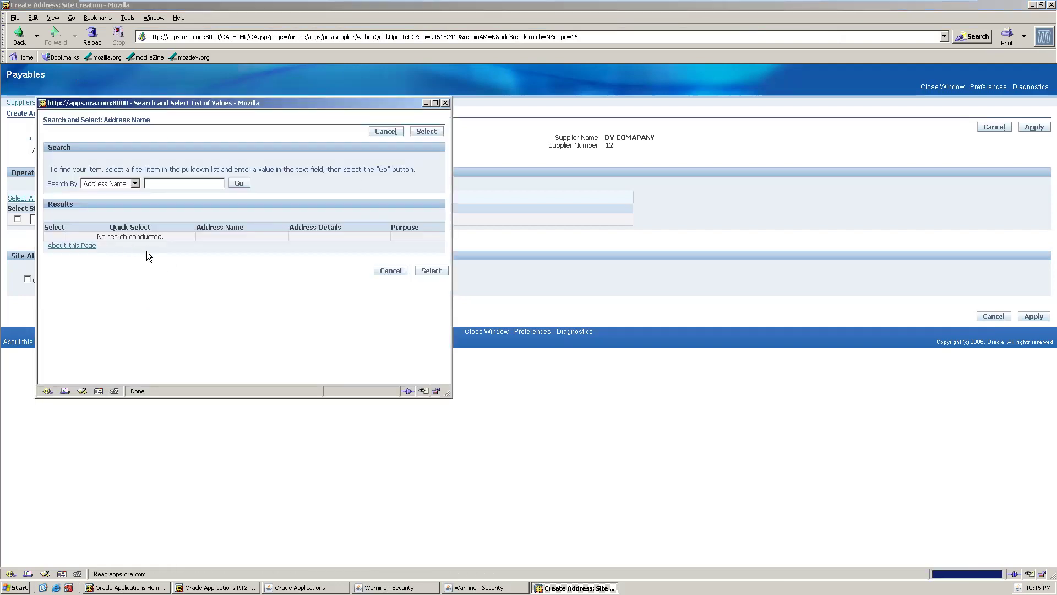
click(135, 184)
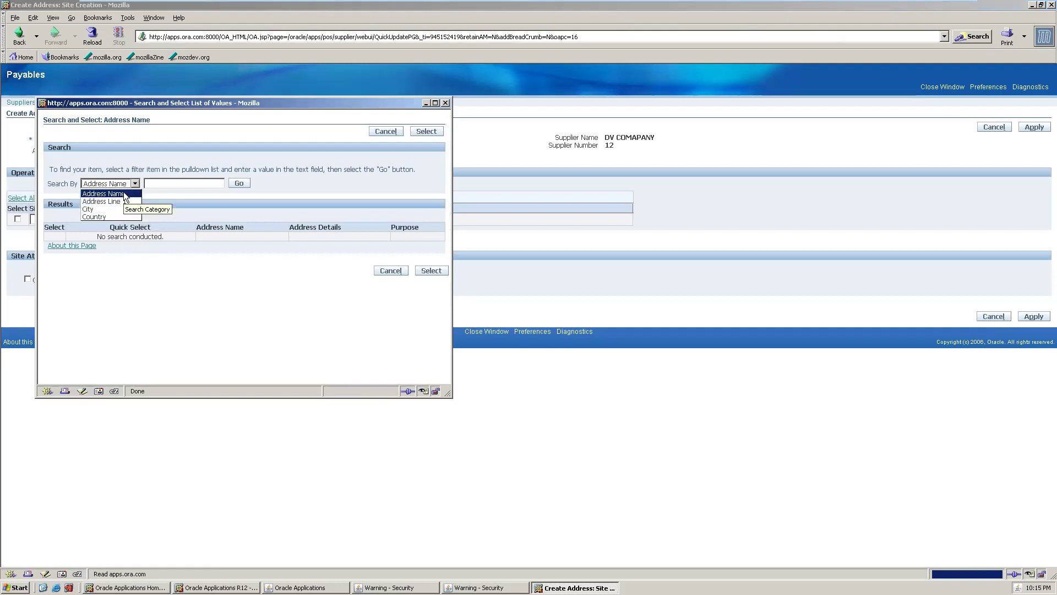
click(102, 217)
click(169, 182)
text(INDIA)
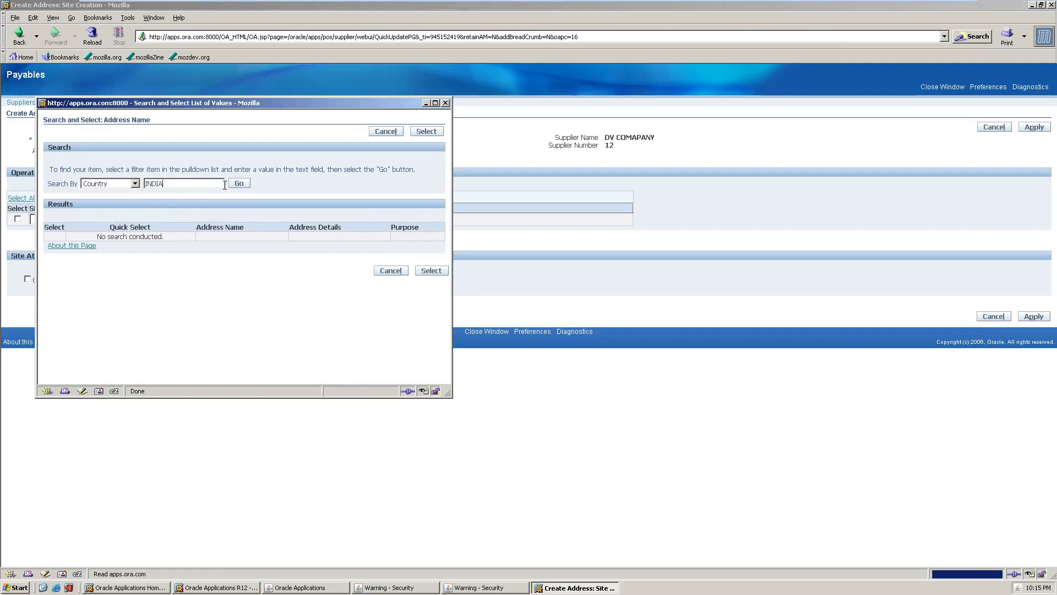
click(236, 185)
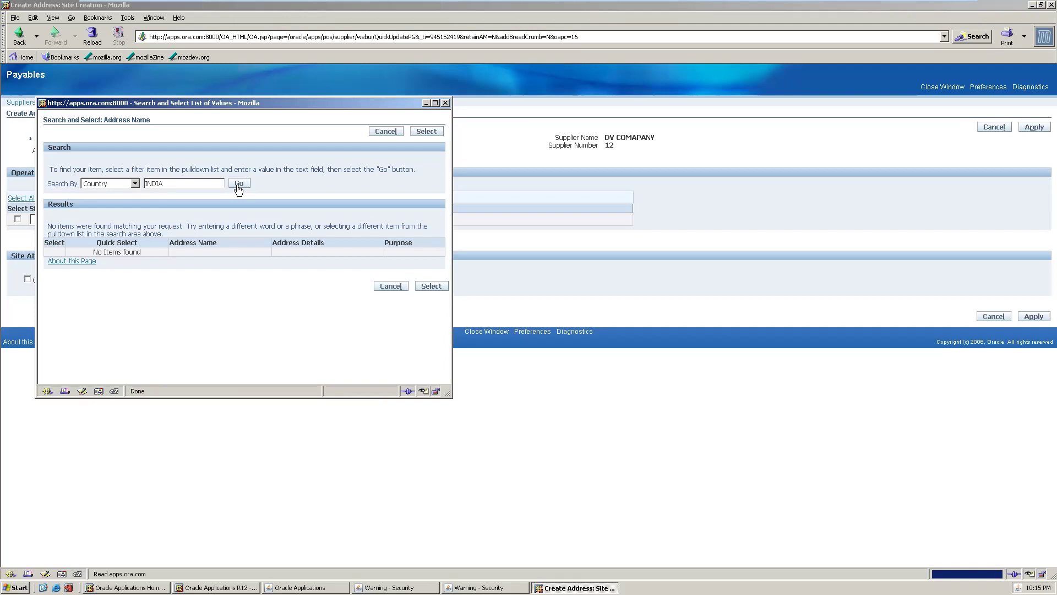
click(238, 184)
click(239, 185)
key(BackSpace)
key(BackSpace)
key(BackSpace)
key(BackSpace)
key(BackSpace)
text(United States)
key(Return)
click(235, 187)
key(BackSpace)
key(BackSpace)
key(BackSpace)
key(BackSpace)
key(BackSpace)
key(BackSpace)
key(BackSpace)
key(BackSpace)
key(BackSpace)
key(BackSpace)
key(BackSpace)
key(BackSpace)
text(US%)
click(238, 185)
click(390, 285)
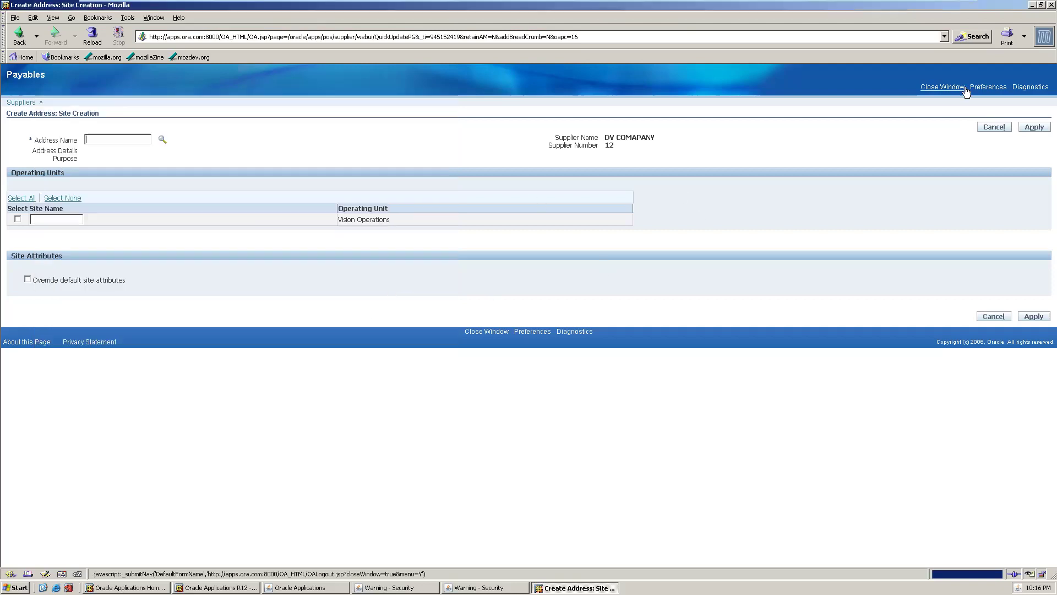
- Abandon the DV COMAPANY site, close the Payables window, and reopen Suppliers Entry from the Navigator
click(994, 127)
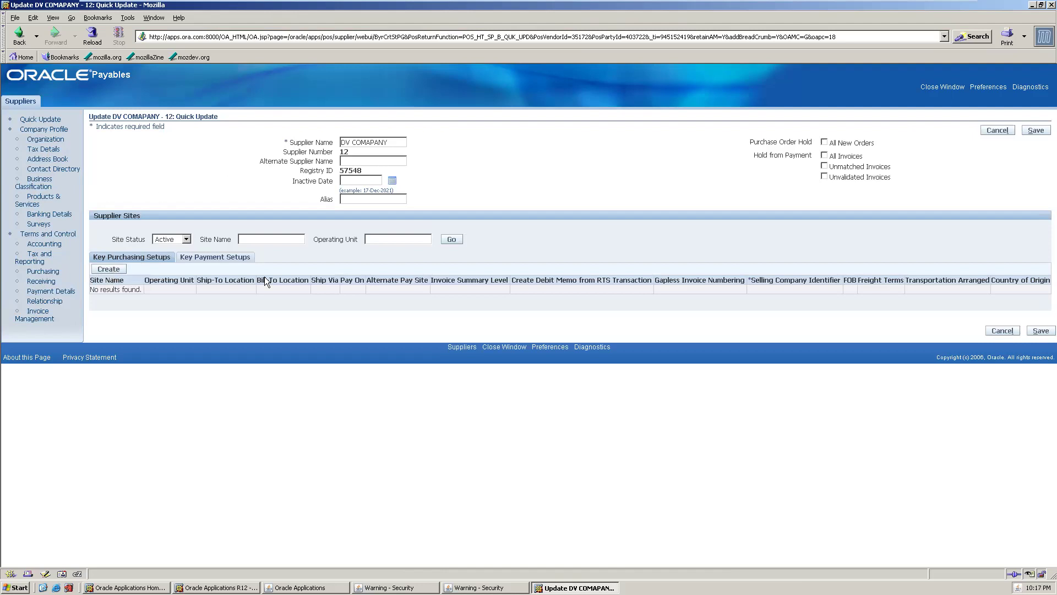
click(118, 269)
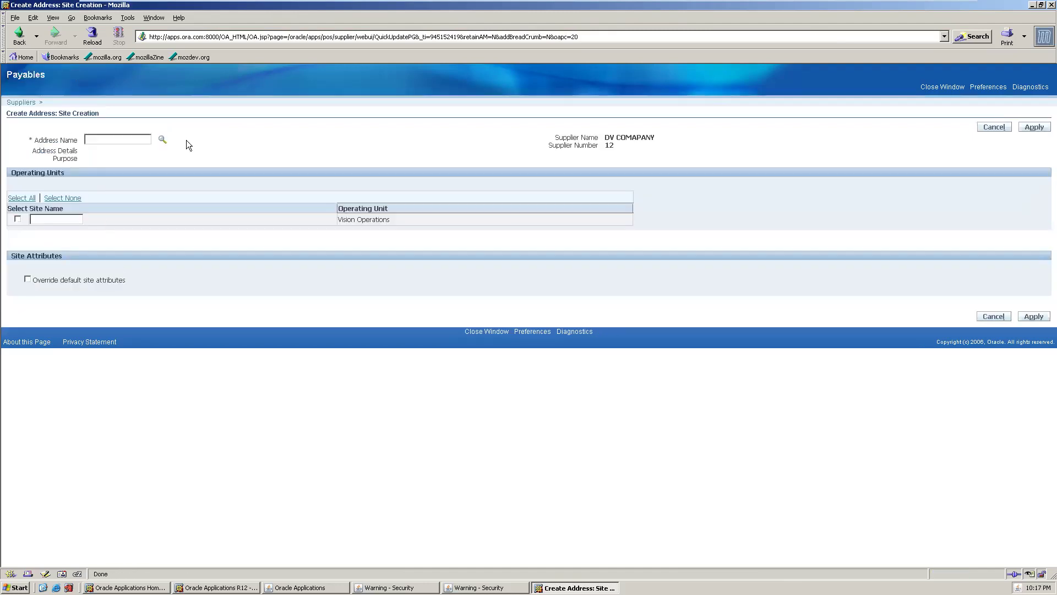
click(922, 87)
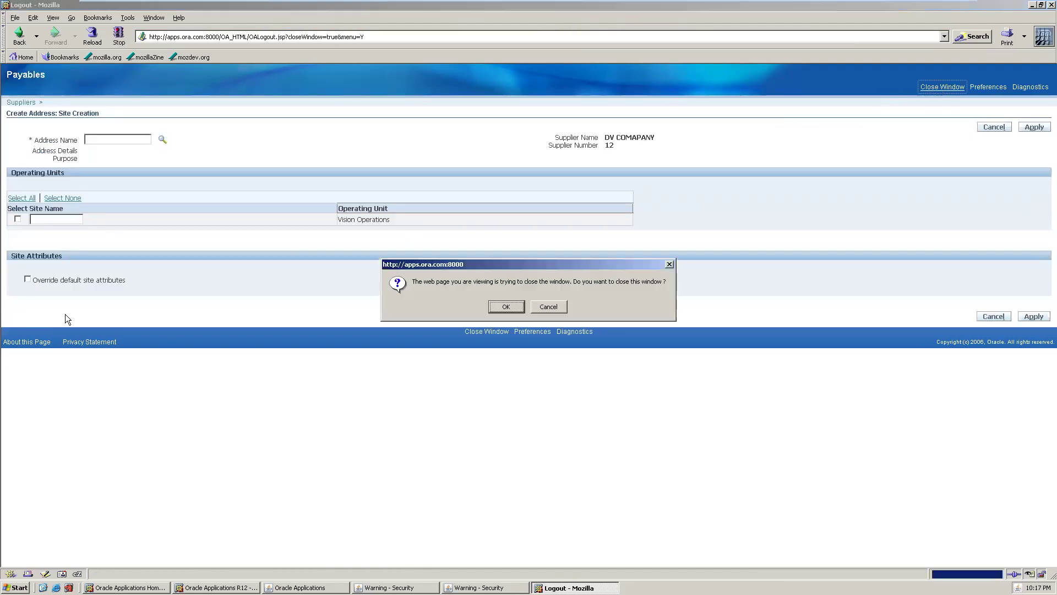
click(491, 311)
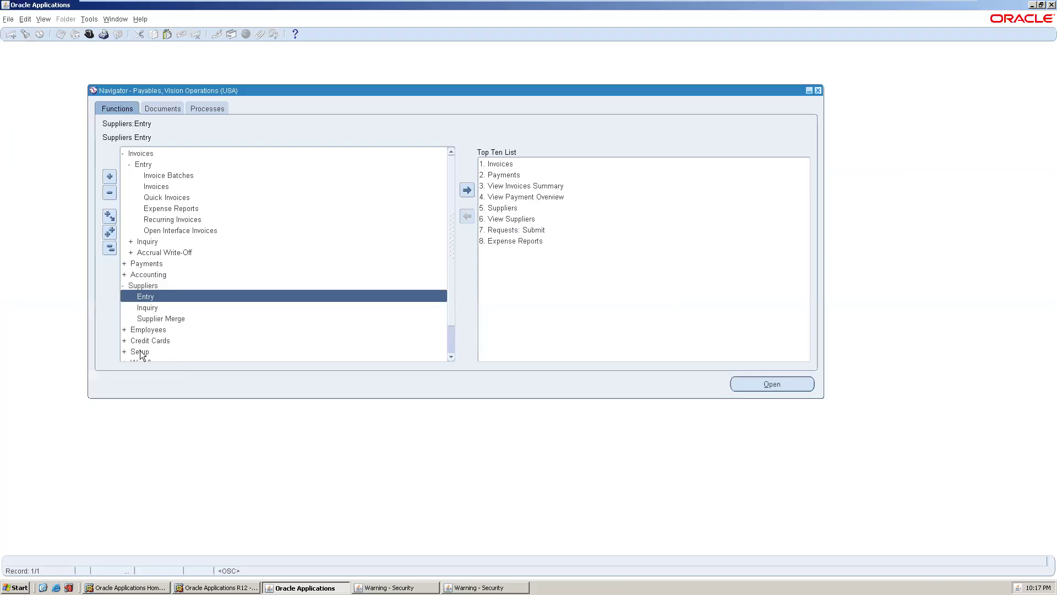
double_click(155, 296)
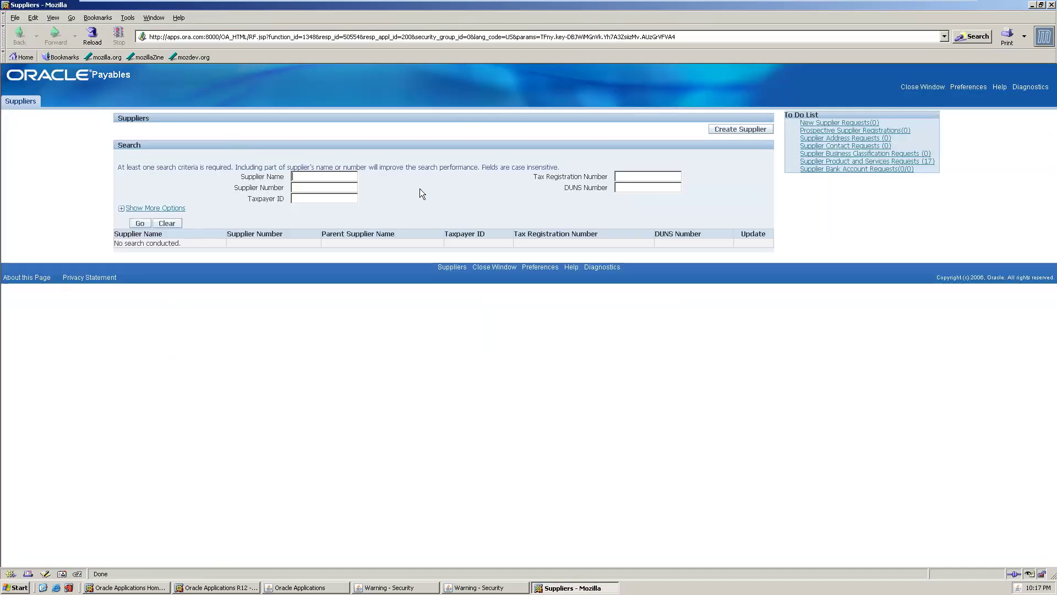
click(732, 130)
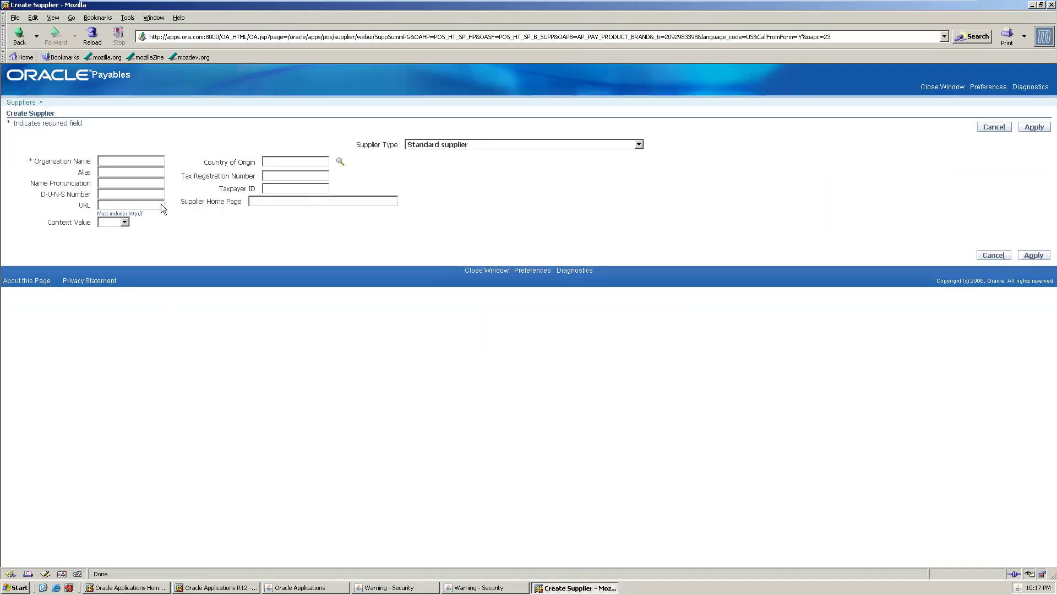
click(156, 159)
text(DV supplier)
click(1033, 128)
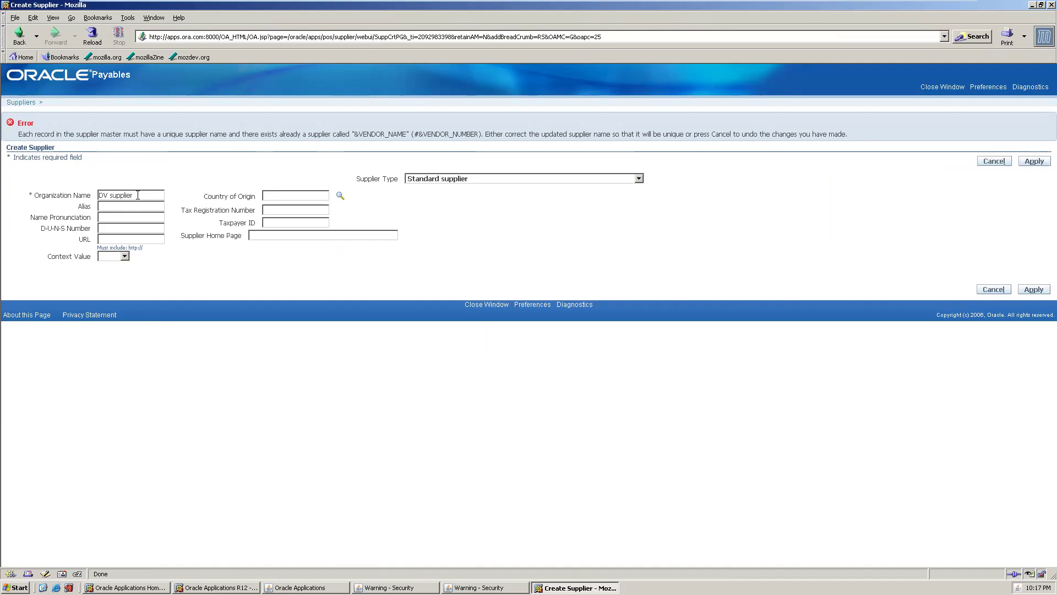
text(1)
click(1033, 161)
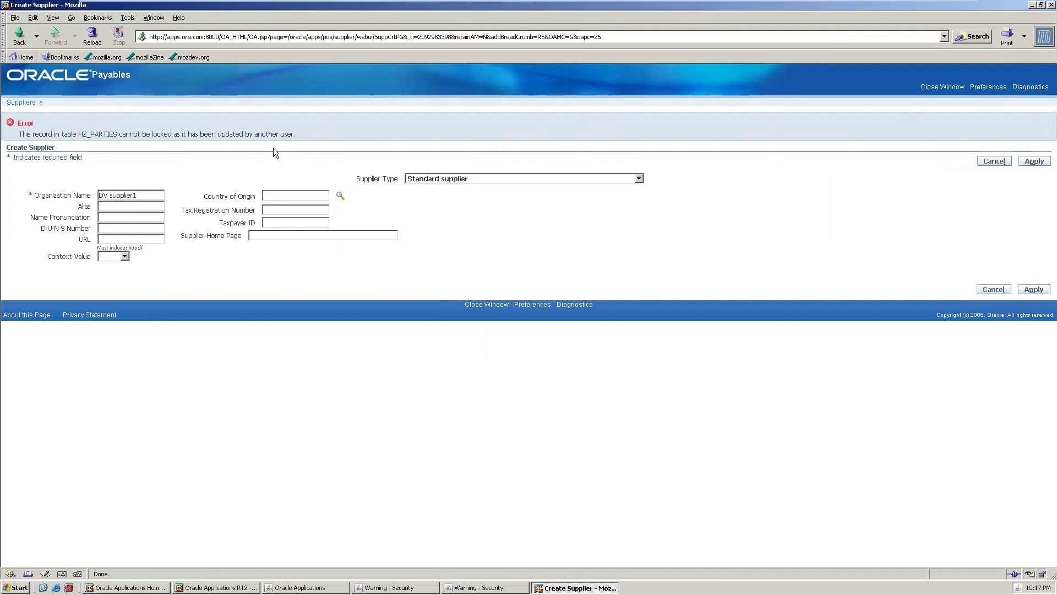
click(1034, 161)
click(143, 196)
text(111)
click(1029, 161)
click(994, 161)
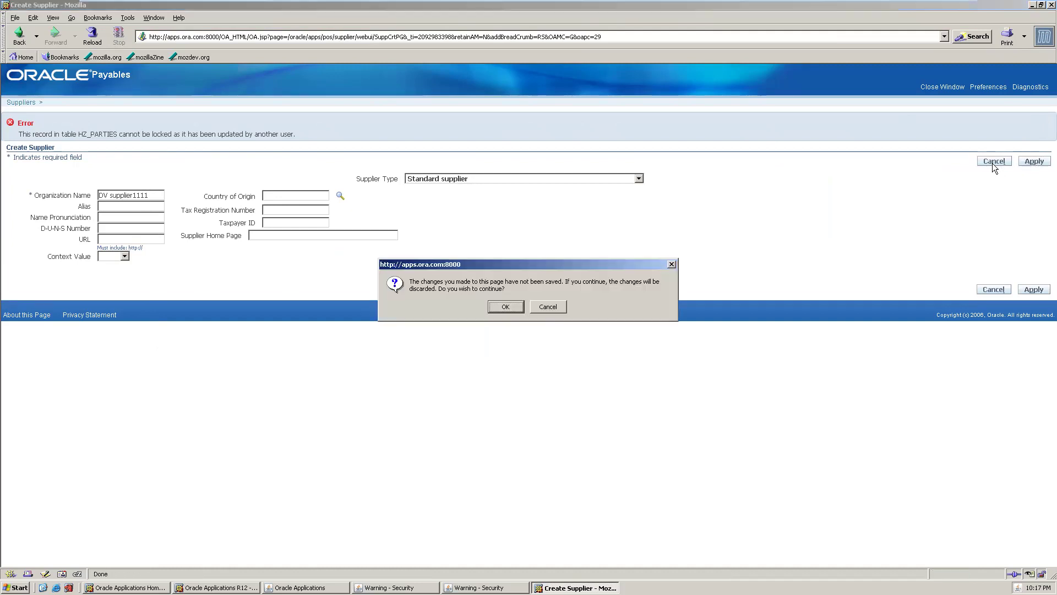
click(506, 306)
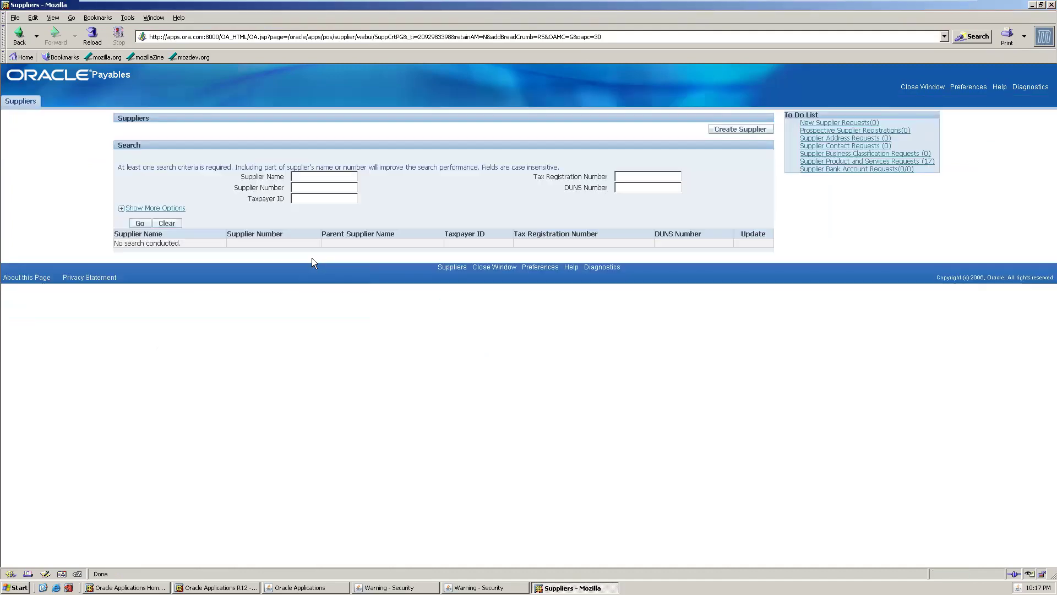
- Create a new supplier with Organization Name 'DV 123' and apply it
click(717, 134)
click(141, 158)
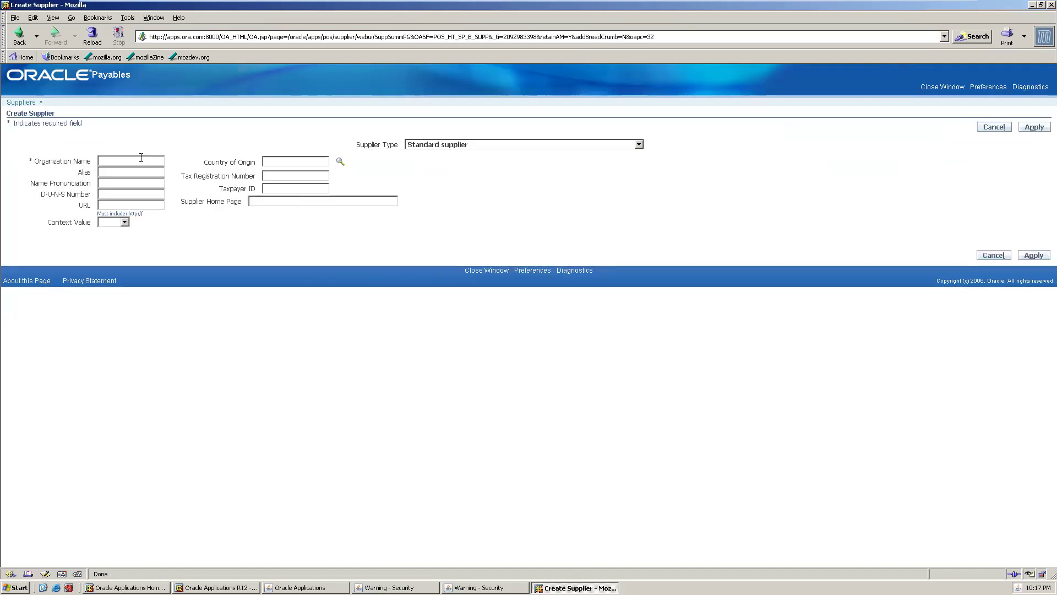
text(DV 123)
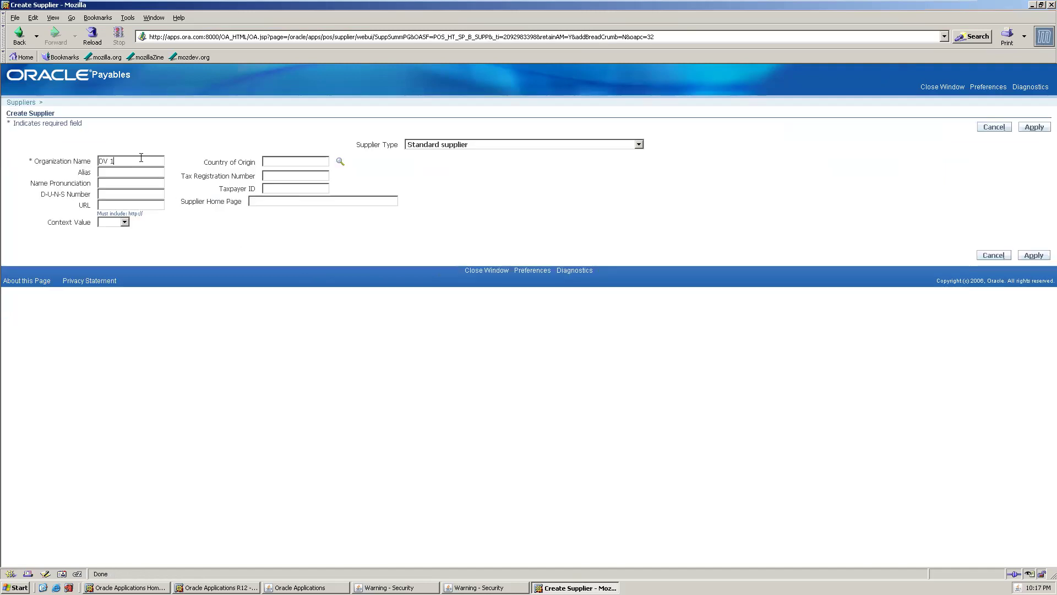
click(1034, 128)
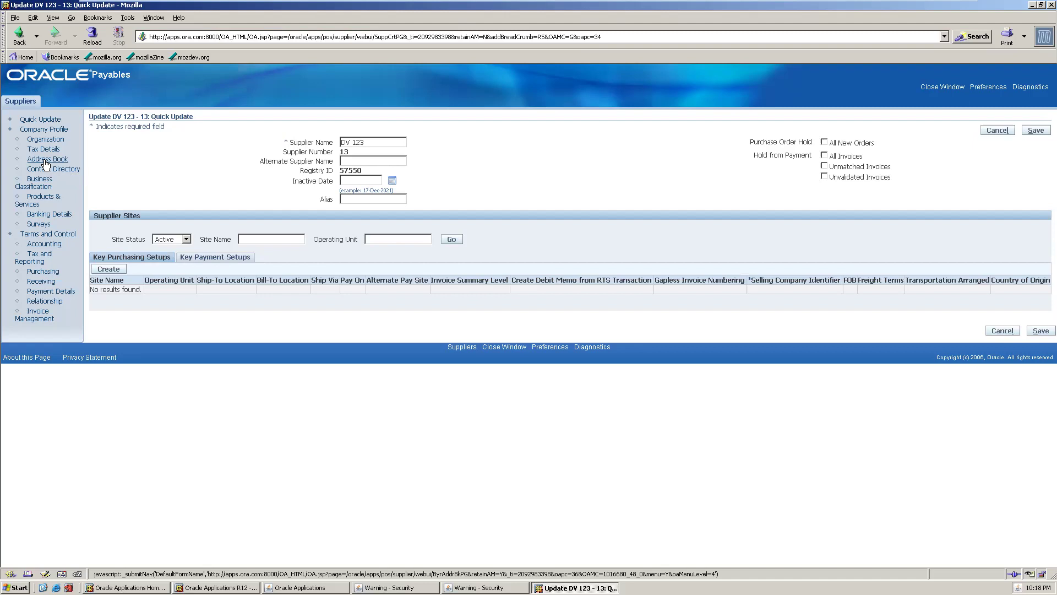
click(46, 161)
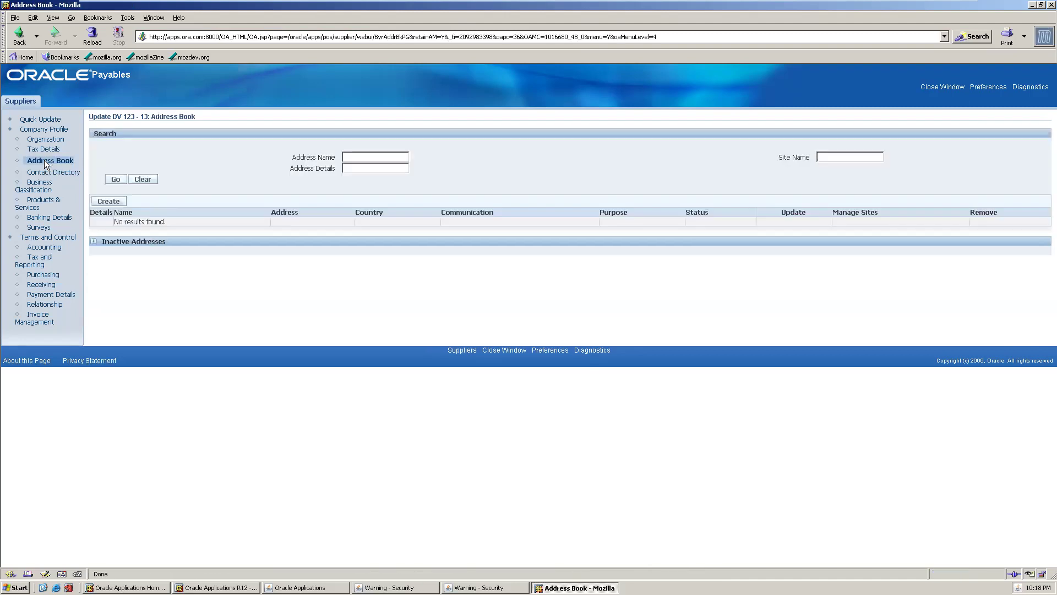
- Start a new address in supplier DV 123's address book
click(109, 201)
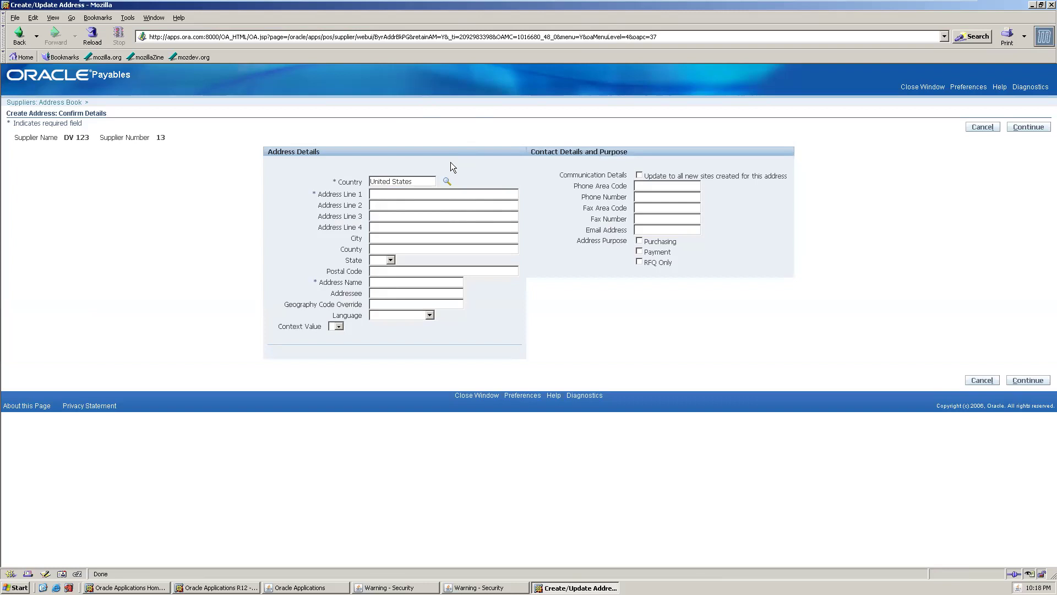
- Enter the address line '1', 'NNA NAGAR', then city CHENNAI and 'INDIA'
click(388, 194)
text(1)
text(NNA)
text( NAGAR)
click(388, 241)
text(CHENN)
text(AI)
text(INDIA)
- Choose state FL, enter postal code and address name 'WQWW', and continue
click(391, 259)
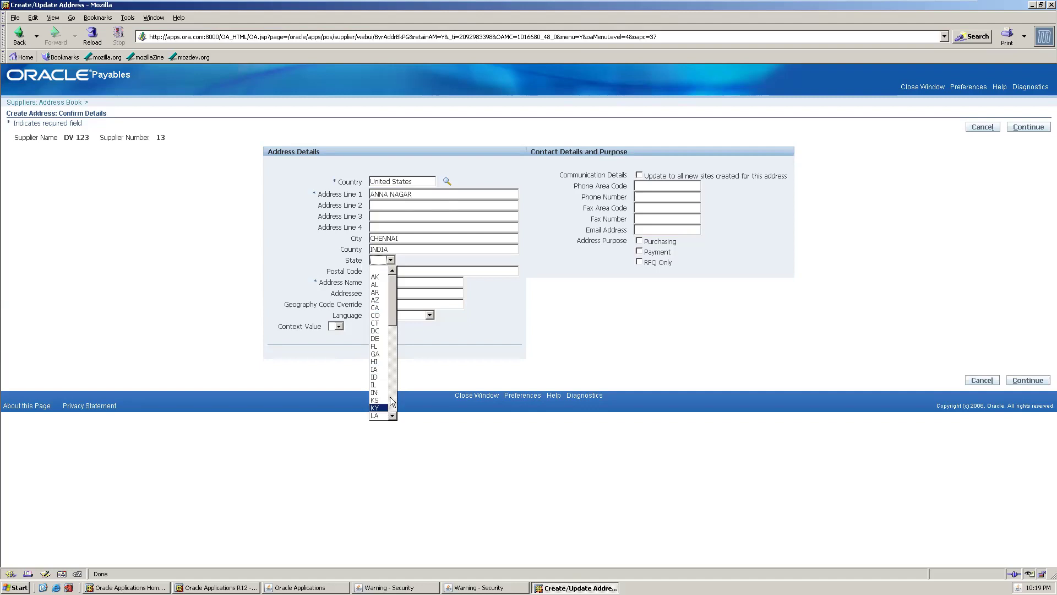
click(375, 347)
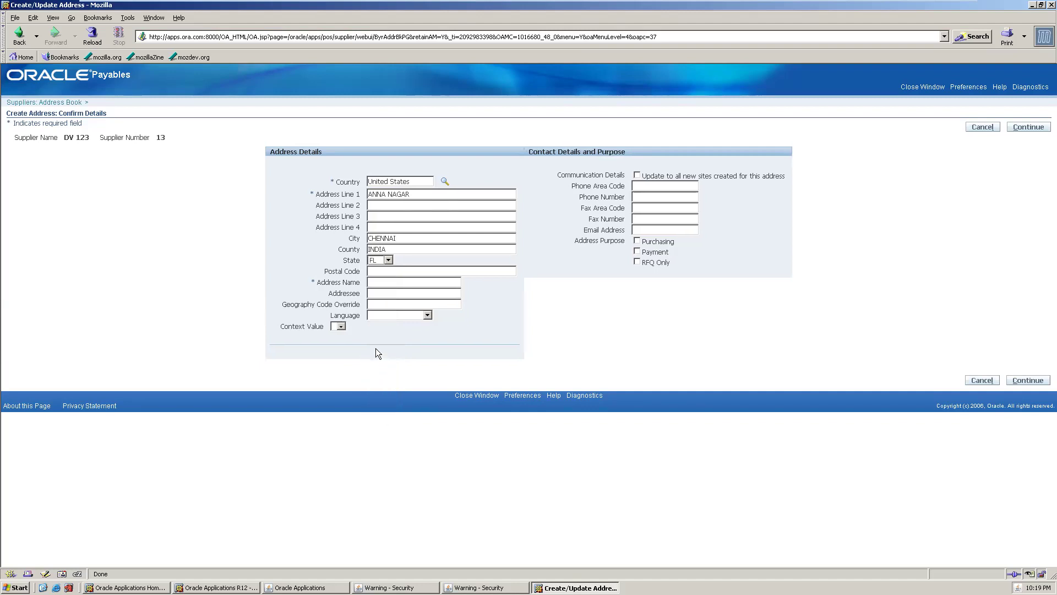
click(383, 270)
text(W)
text(QWW)
click(1031, 384)
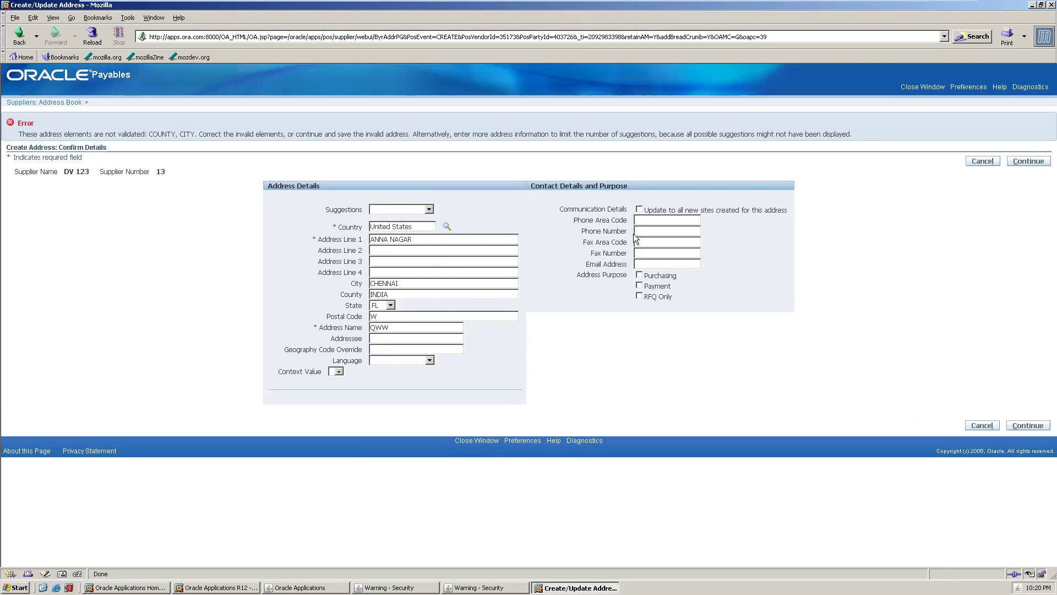
- Accept the unvalidated address, select the QWW site for Vision Operations, and apply
click(1027, 426)
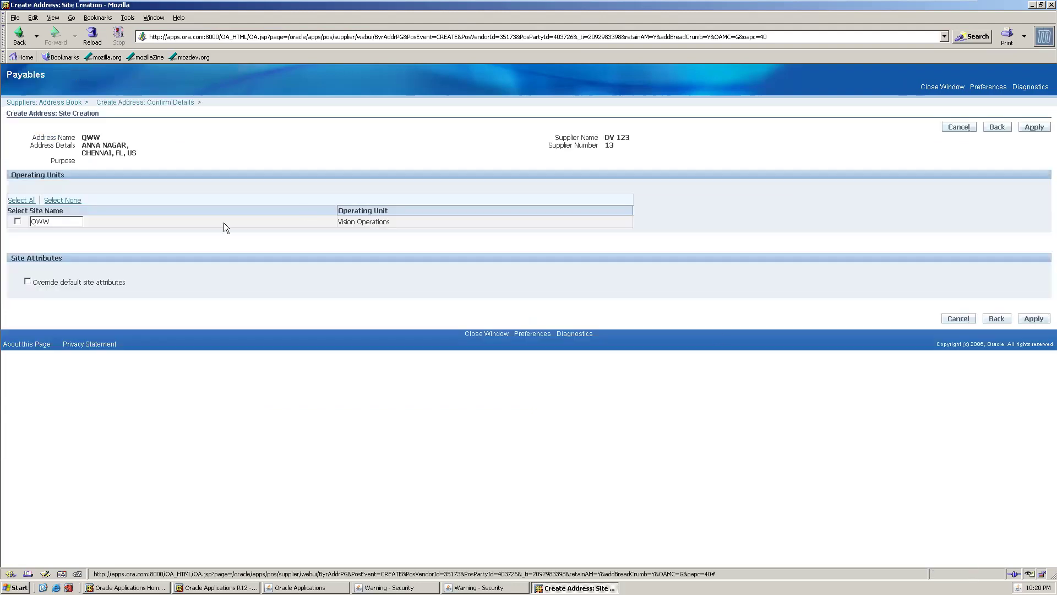
click(19, 222)
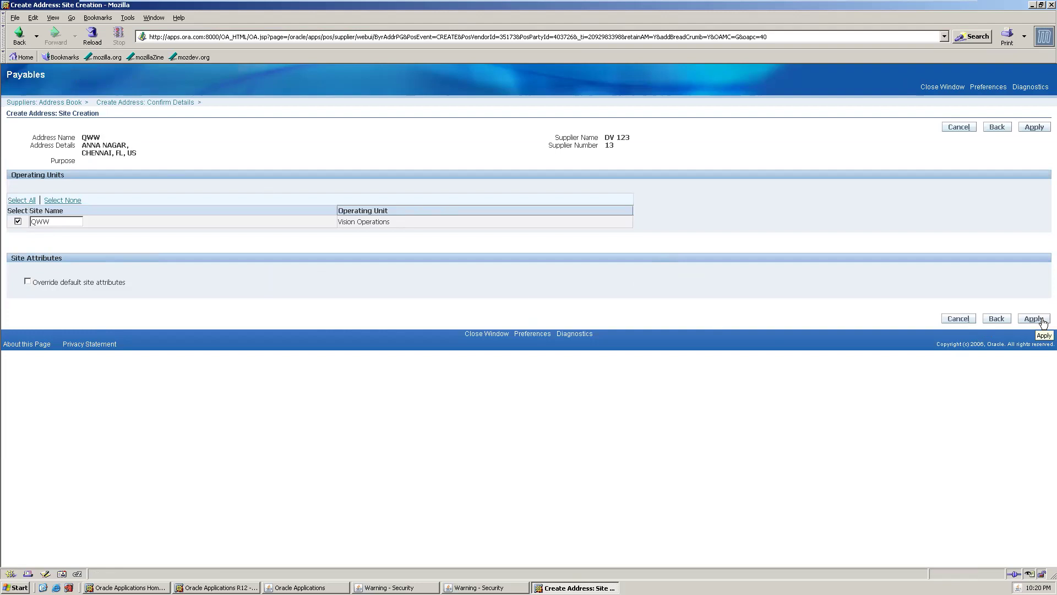
click(1035, 318)
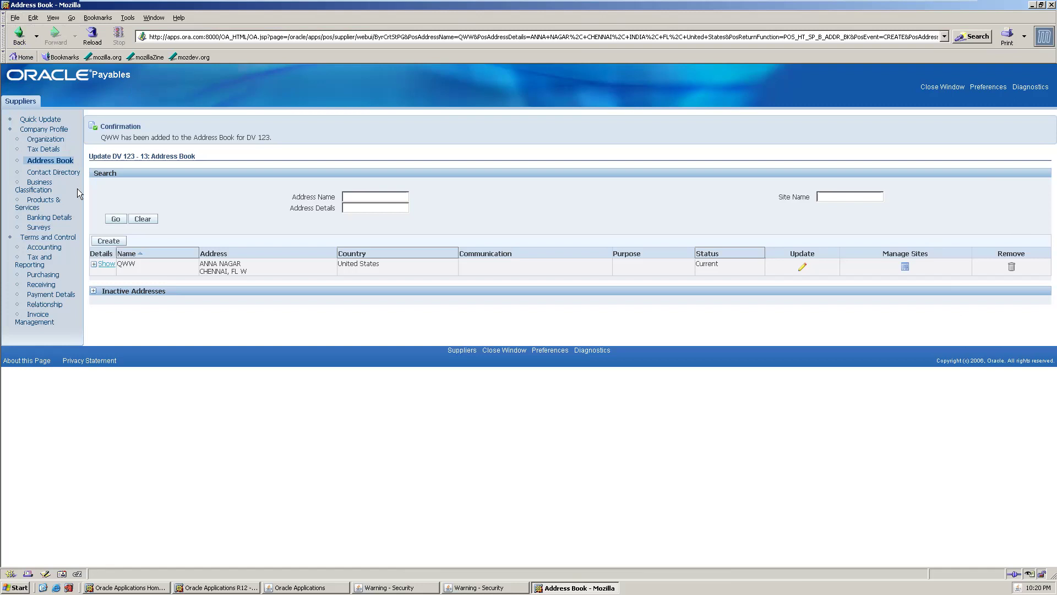
- Open and dismiss the browser File menu while the QWW address is saved
click(15, 18)
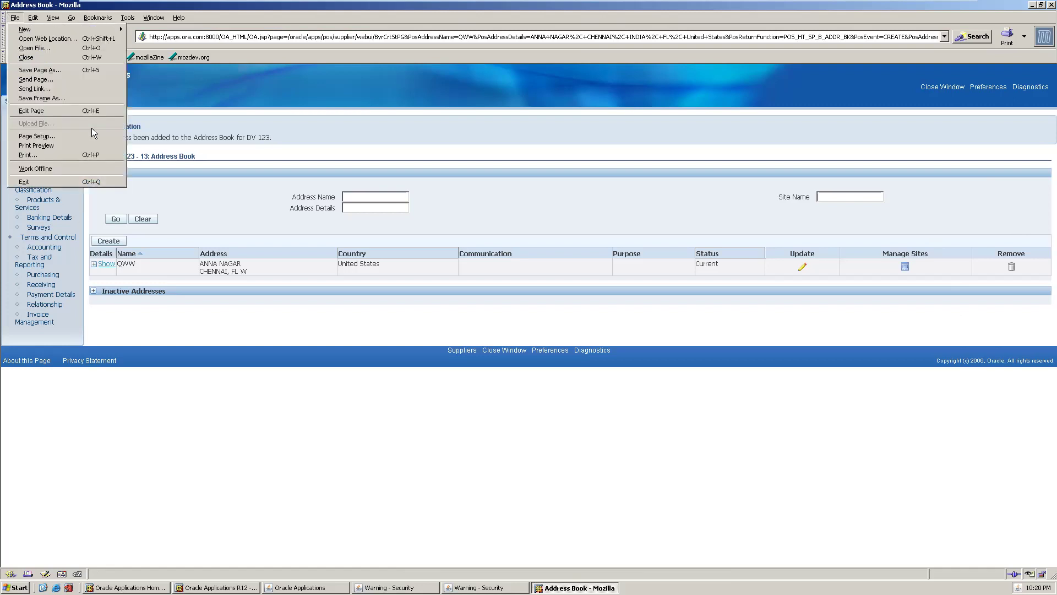
click(176, 100)
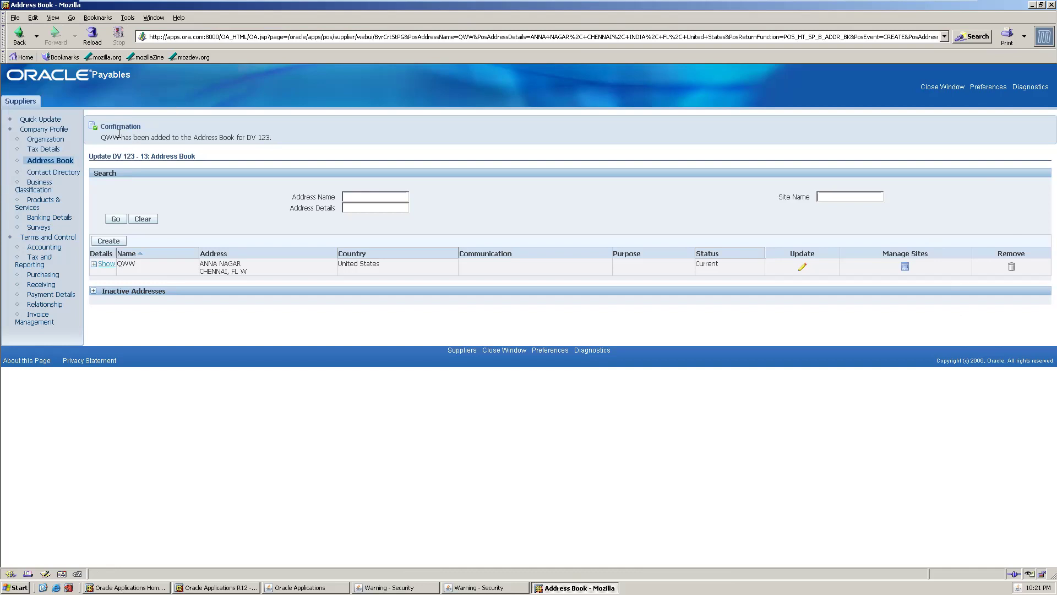
- Review DV 123's Accounting page, then view its Invoice Management settings
click(46, 248)
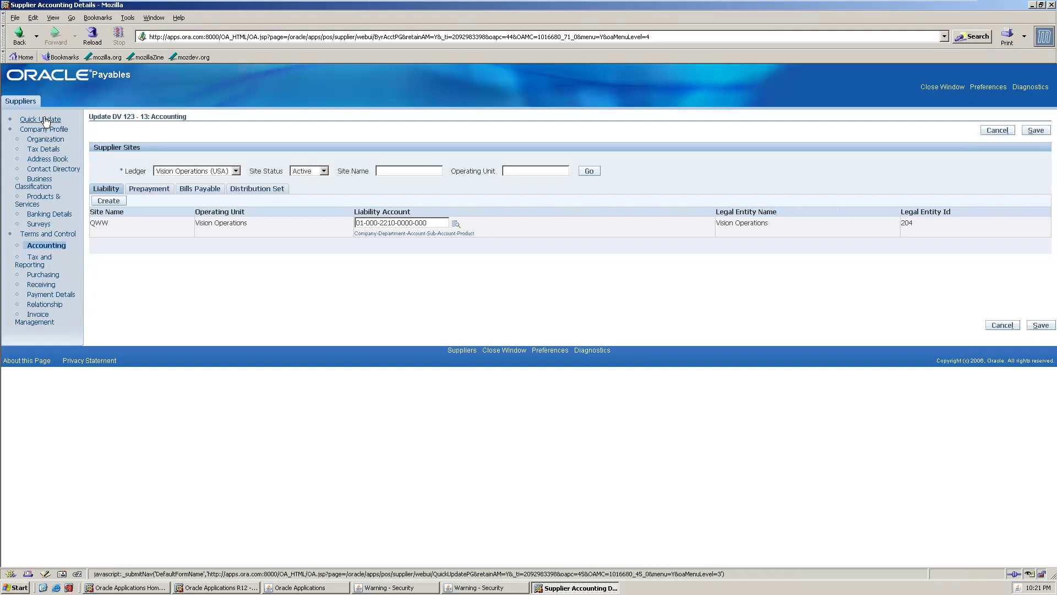
click(46, 317)
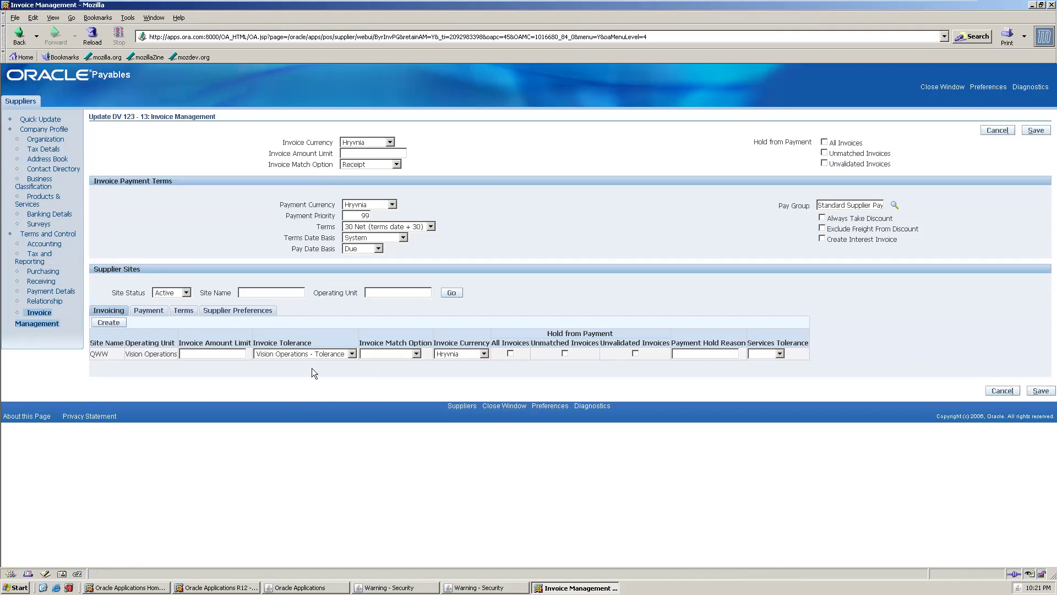
- Start a new supplier site and select address QWW via an Address Name search for '%'
click(108, 323)
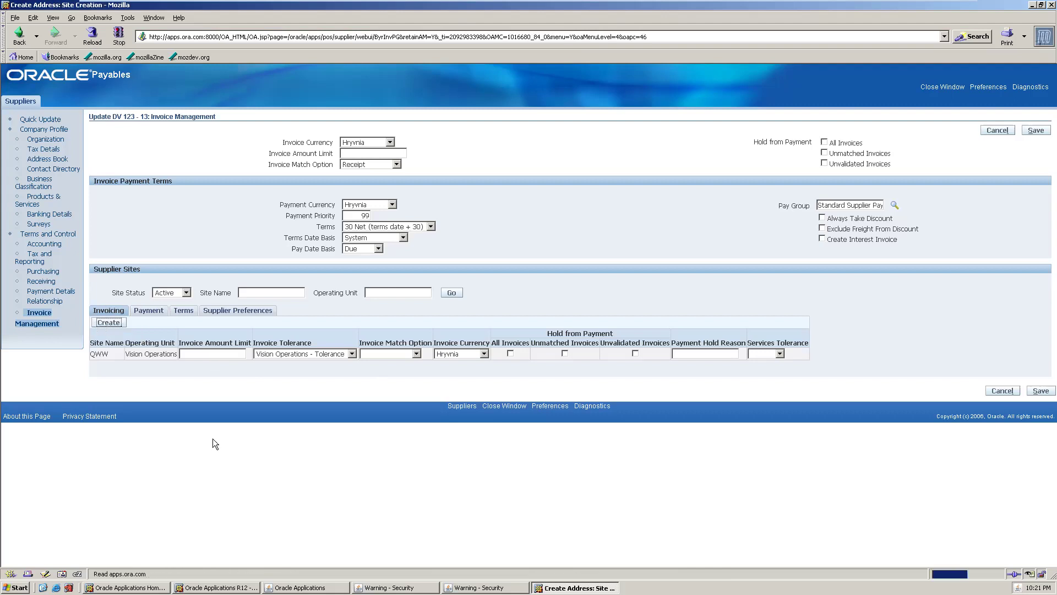
click(162, 139)
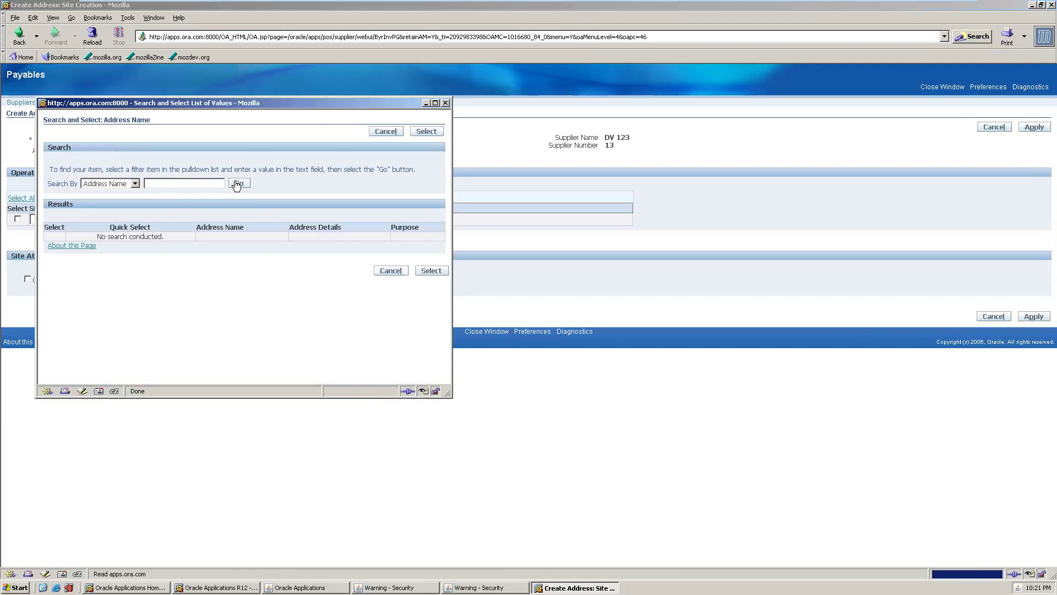
click(135, 184)
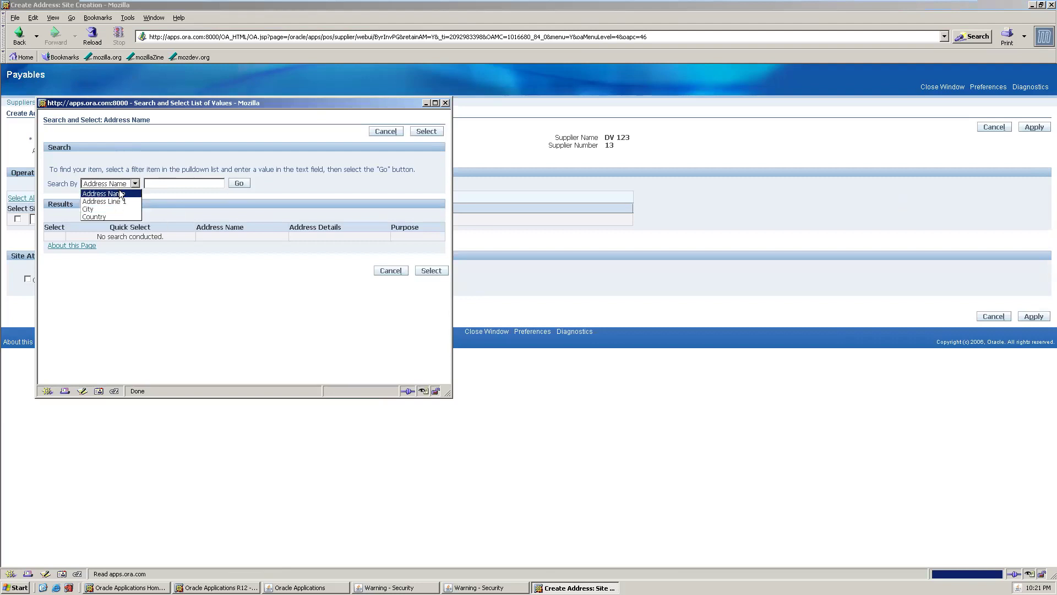
click(116, 194)
click(177, 185)
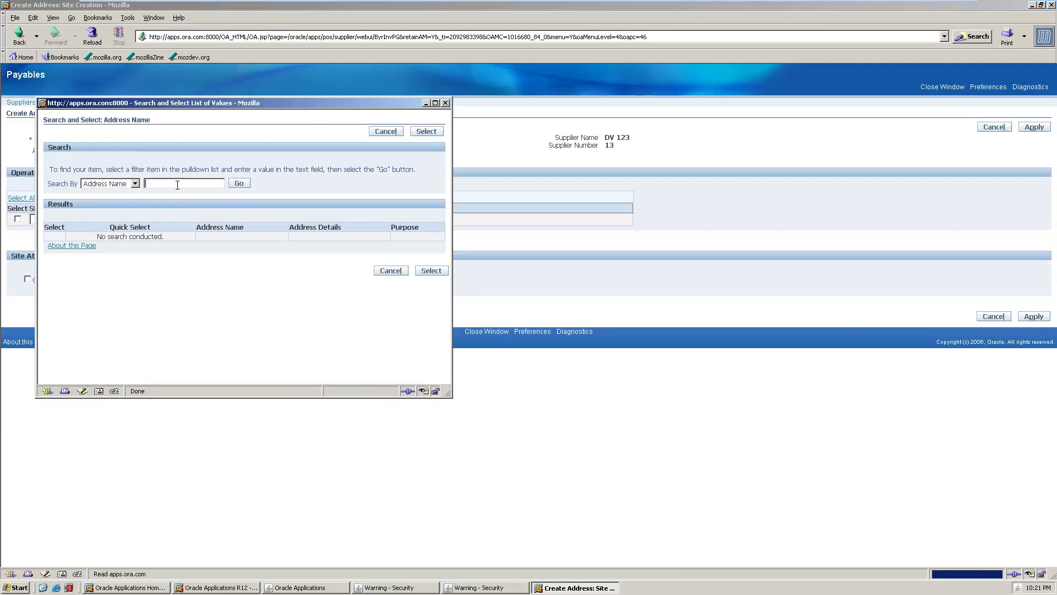
text(%)
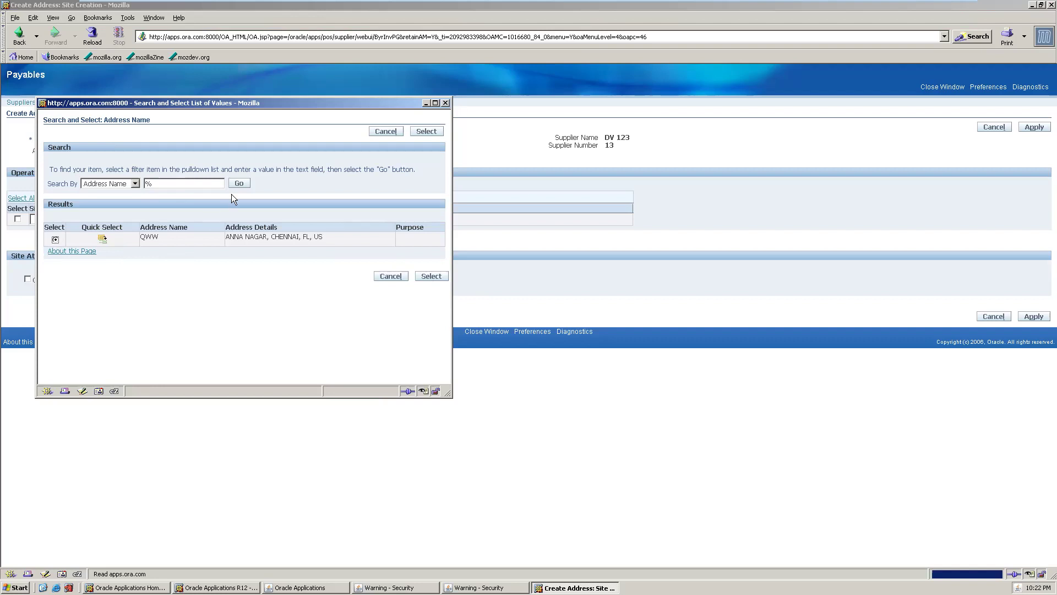
click(430, 279)
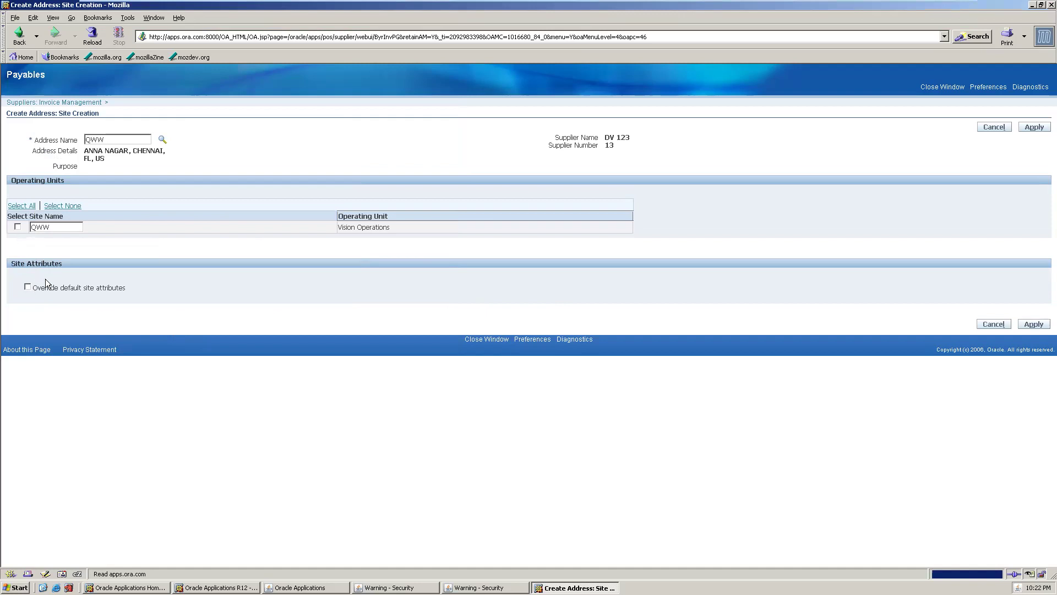
- Try creating the QWW site for Vision Operations, then resubmit with that duplicate row deselected
click(18, 227)
click(1033, 324)
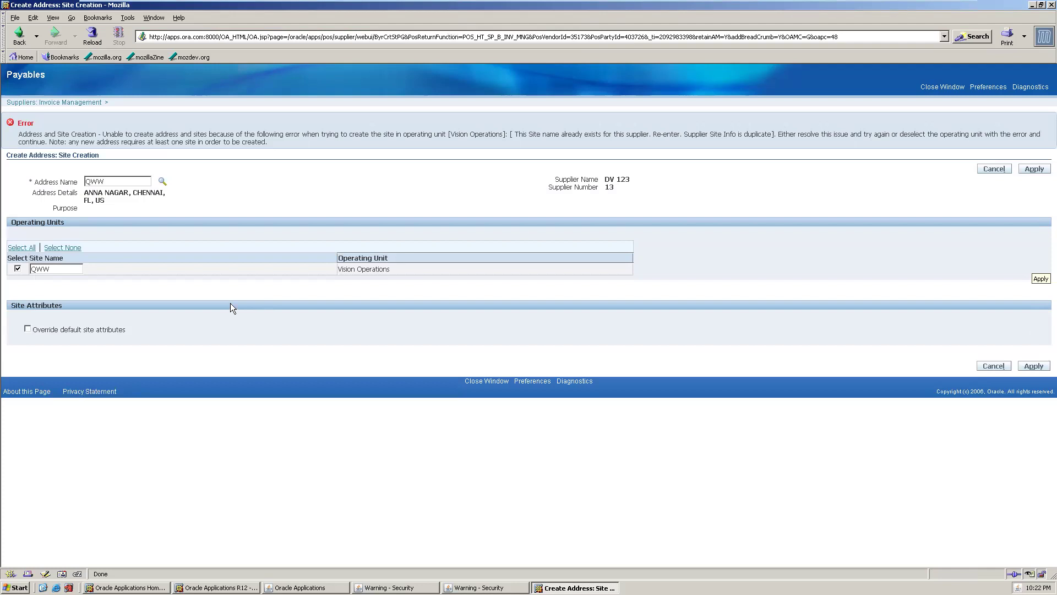
click(1034, 169)
click(1034, 366)
click(18, 269)
click(1035, 367)
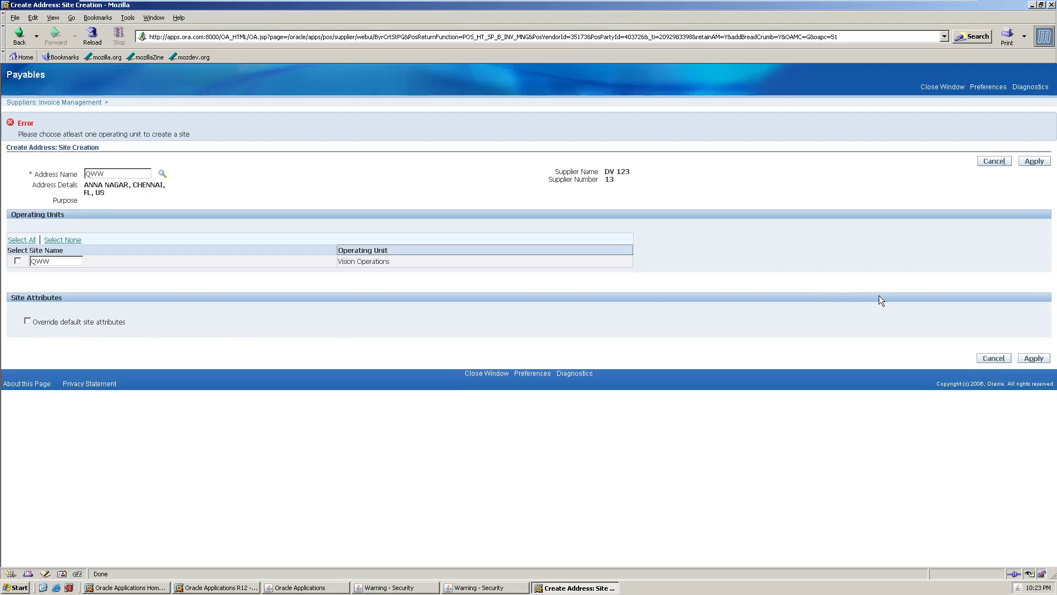
- Retry applying the new site, then cancel site creation and return to DV 123's Invoice Management
click(1034, 359)
click(995, 162)
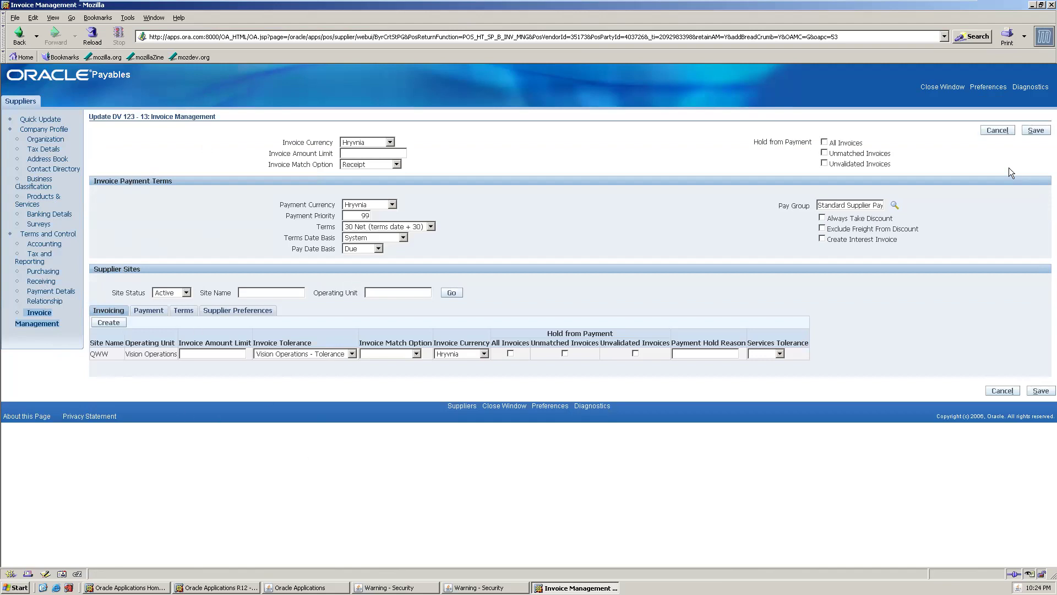
- Cancel DV 123's Invoice Management edits repeatedly, saving once, until the revert is confirmed
click(997, 132)
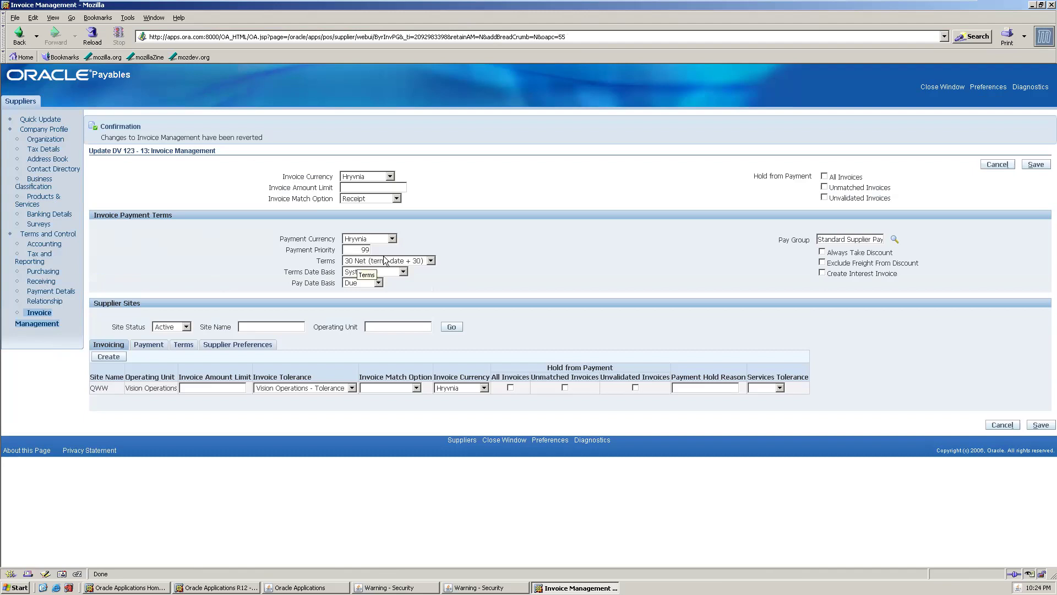
click(1002, 165)
click(1004, 165)
click(998, 165)
click(995, 165)
click(1035, 164)
click(990, 165)
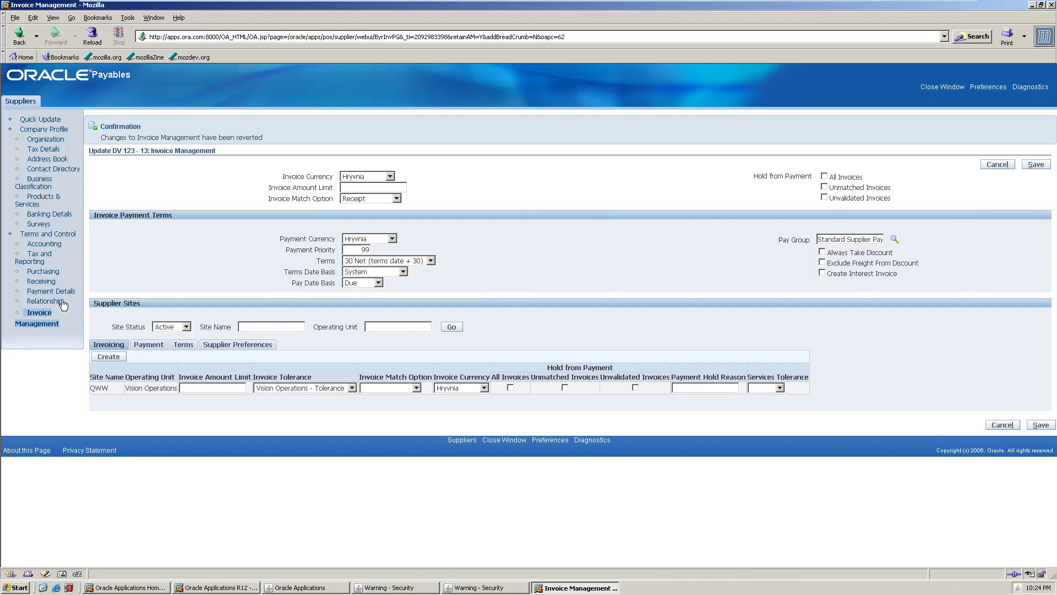
- Alternate reverting and saving DV 123's Invoice Management settings, finishing with a save
click(997, 164)
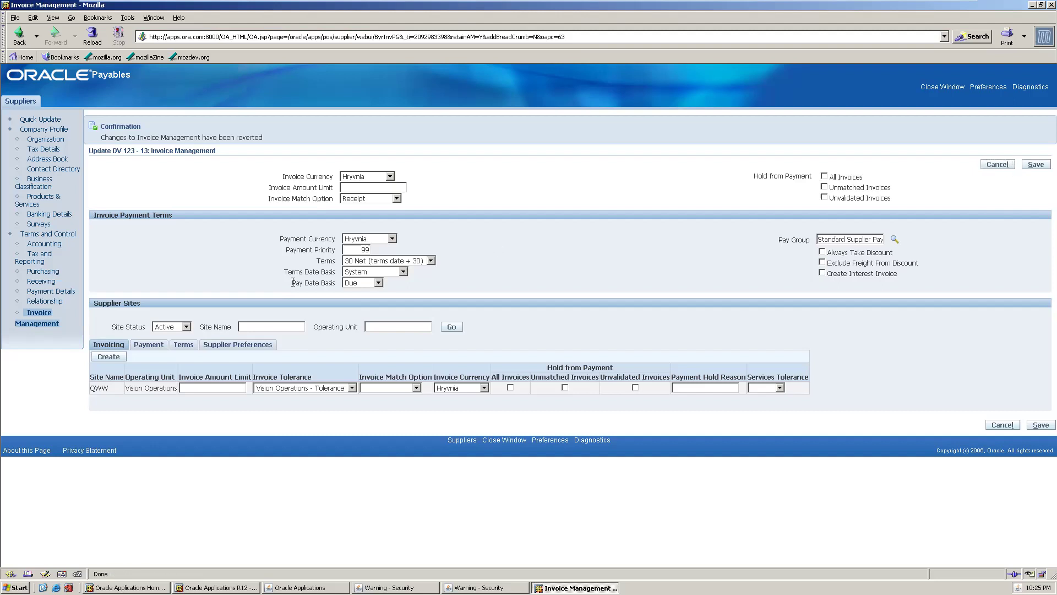
click(1030, 168)
click(997, 164)
click(985, 164)
click(1035, 164)
- Close the supplier setup browser window and confirm the close prompt
click(954, 87)
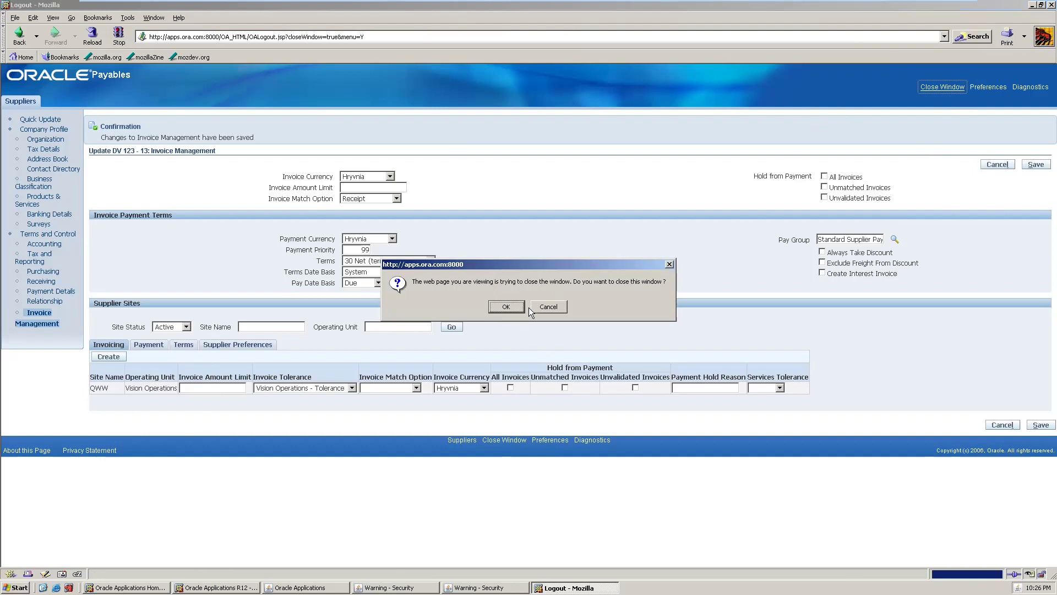
key(Return)
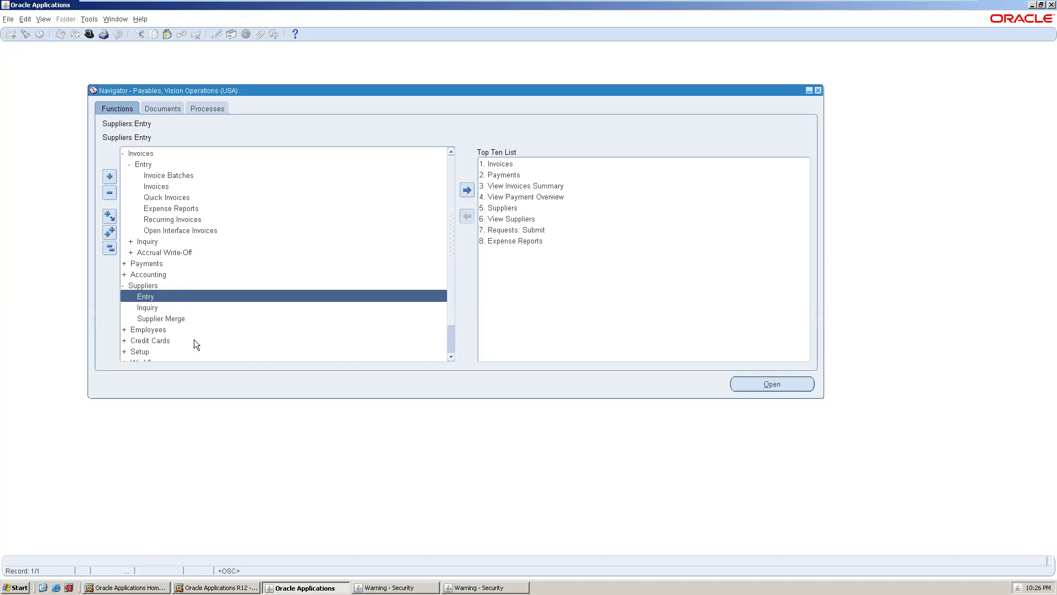
- Open the Expense Reports form under Invoices > Entry in the Payables Navigator
click(185, 308)
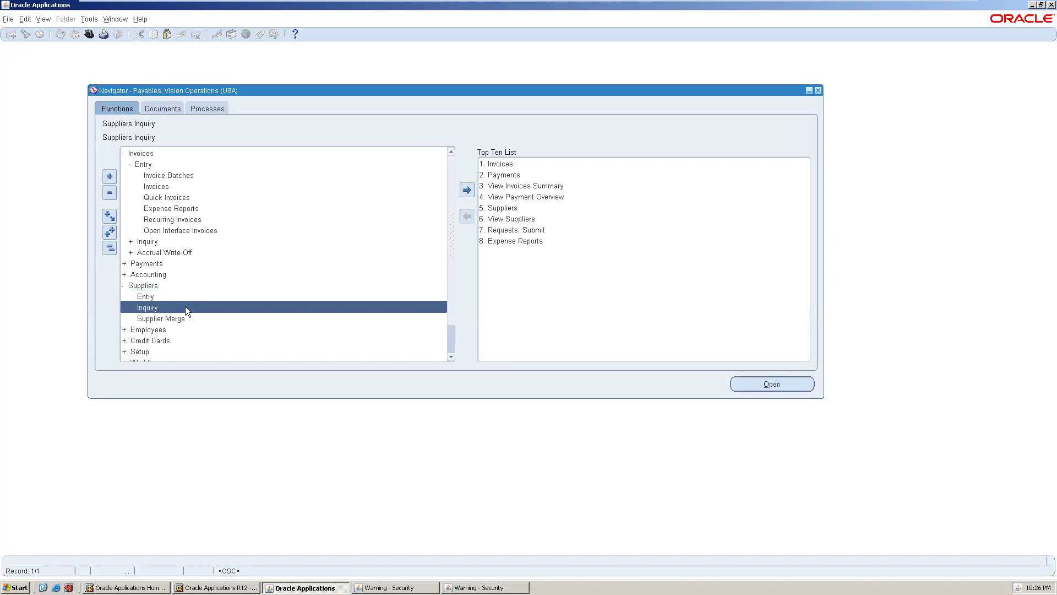
click(204, 198)
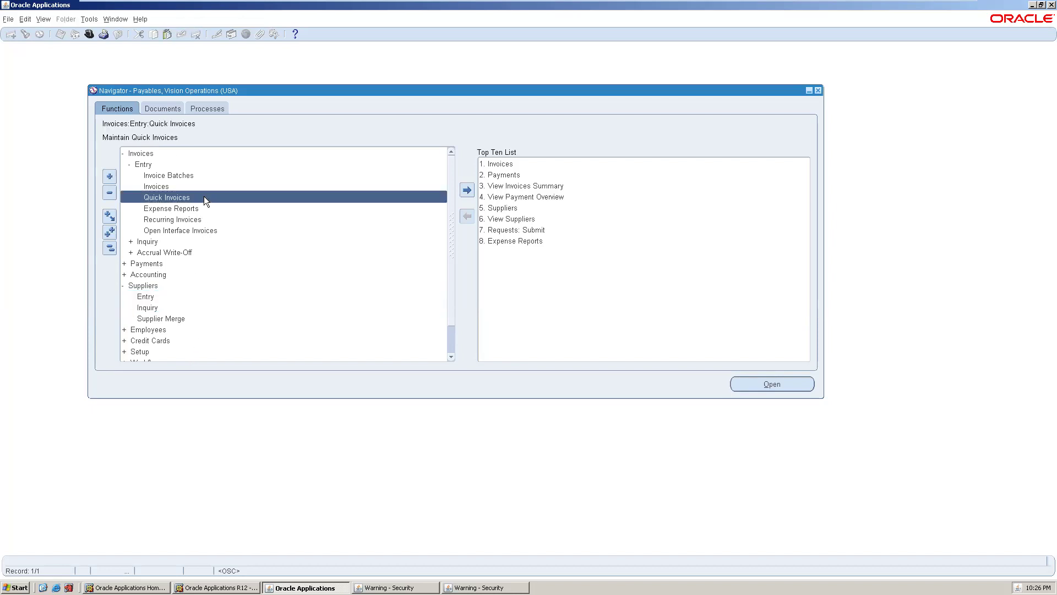
click(202, 210)
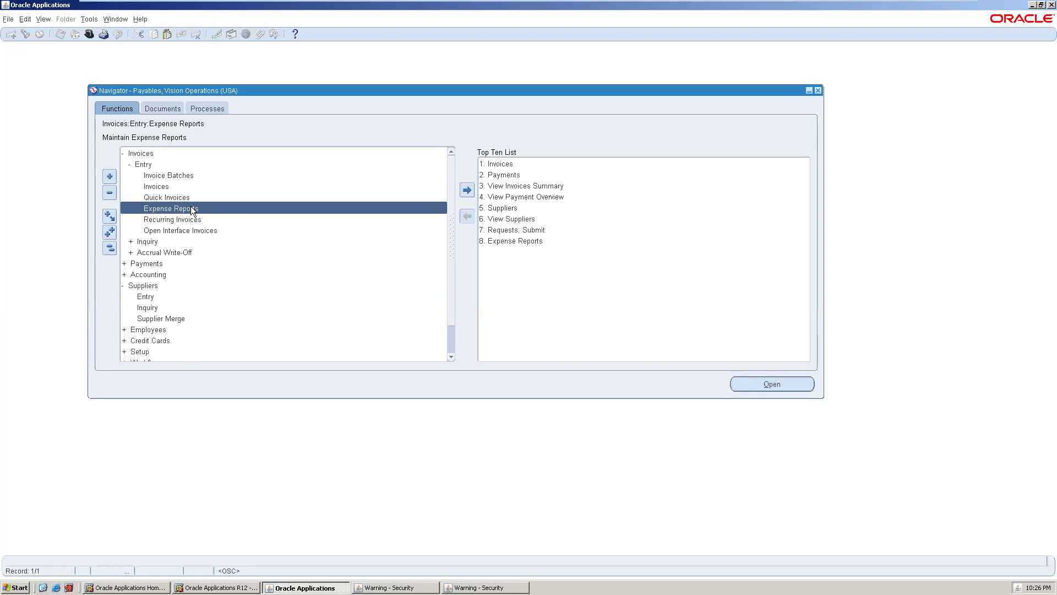
double_click(190, 207)
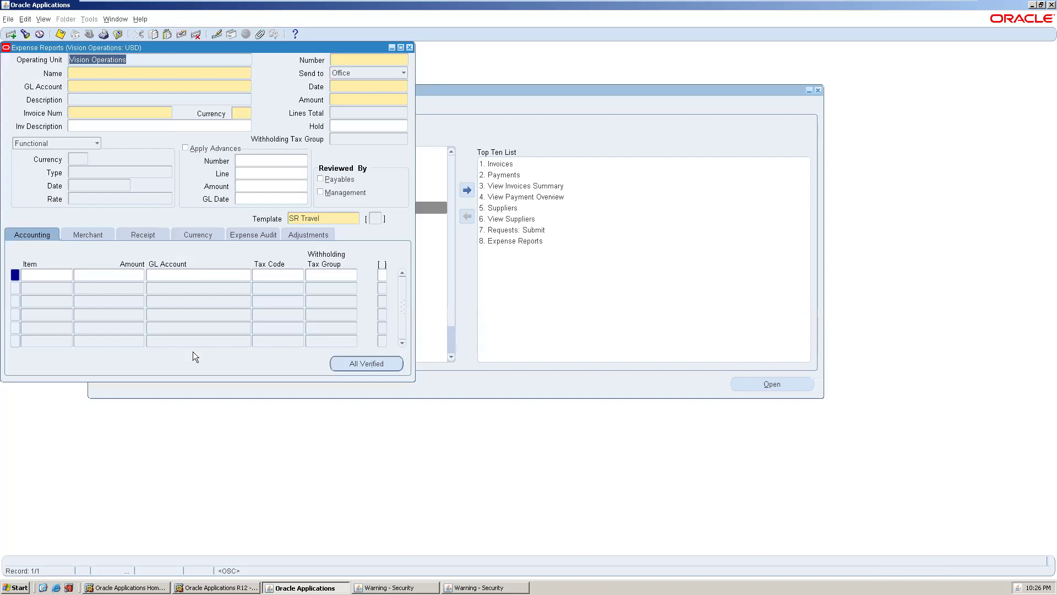
- Choose the employee for the expense report from the Name list using a % search
click(150, 70)
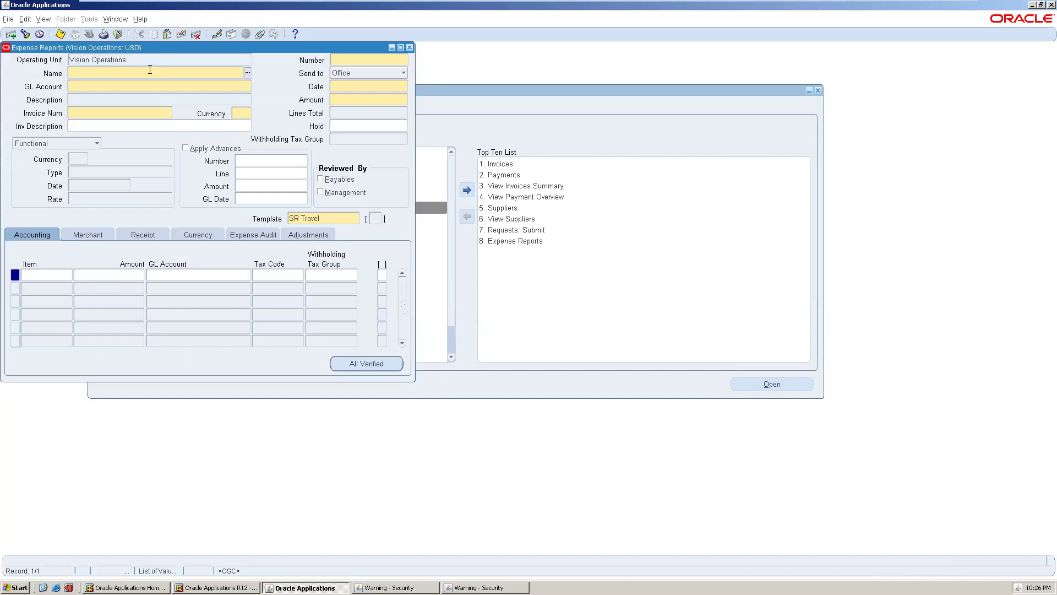
click(248, 72)
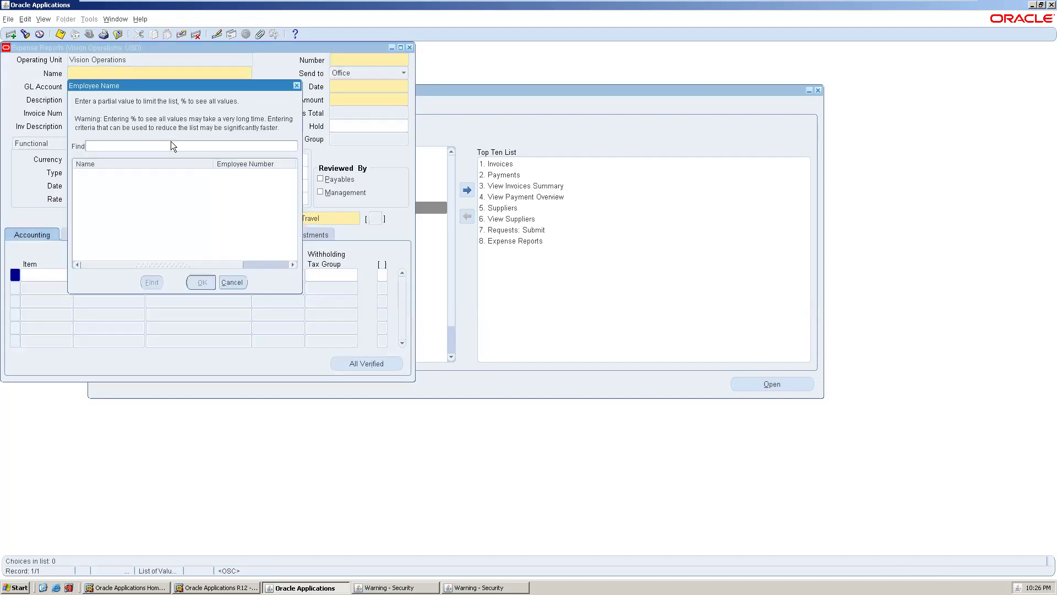
text(%)
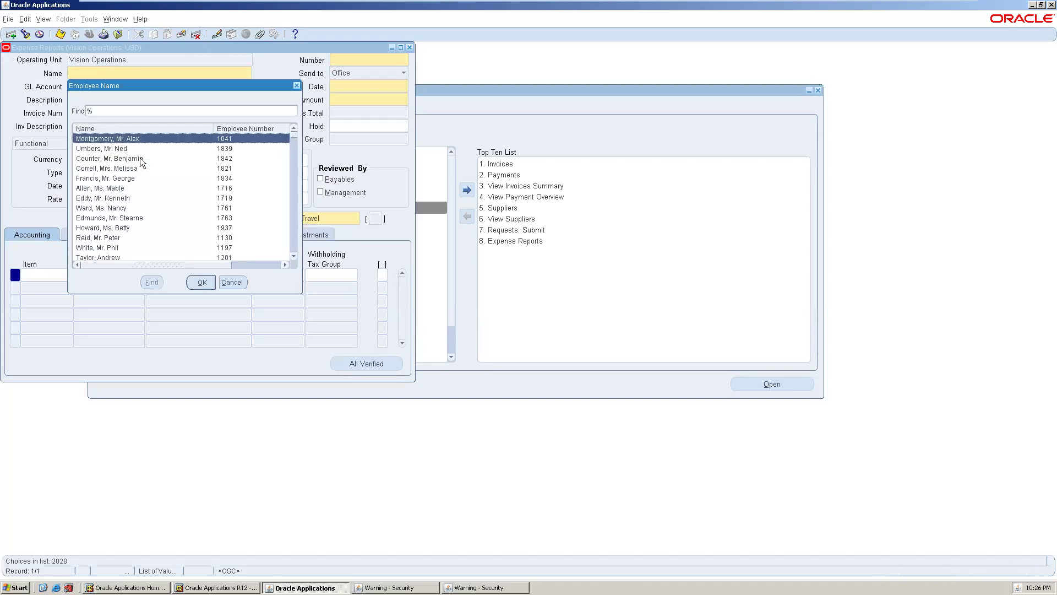
click(136, 177)
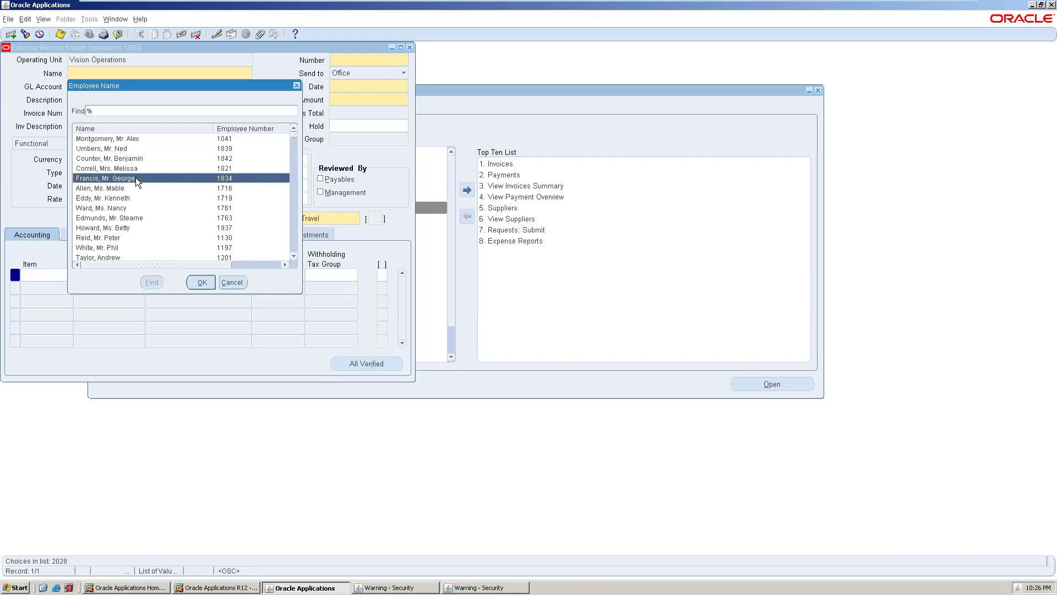
click(194, 281)
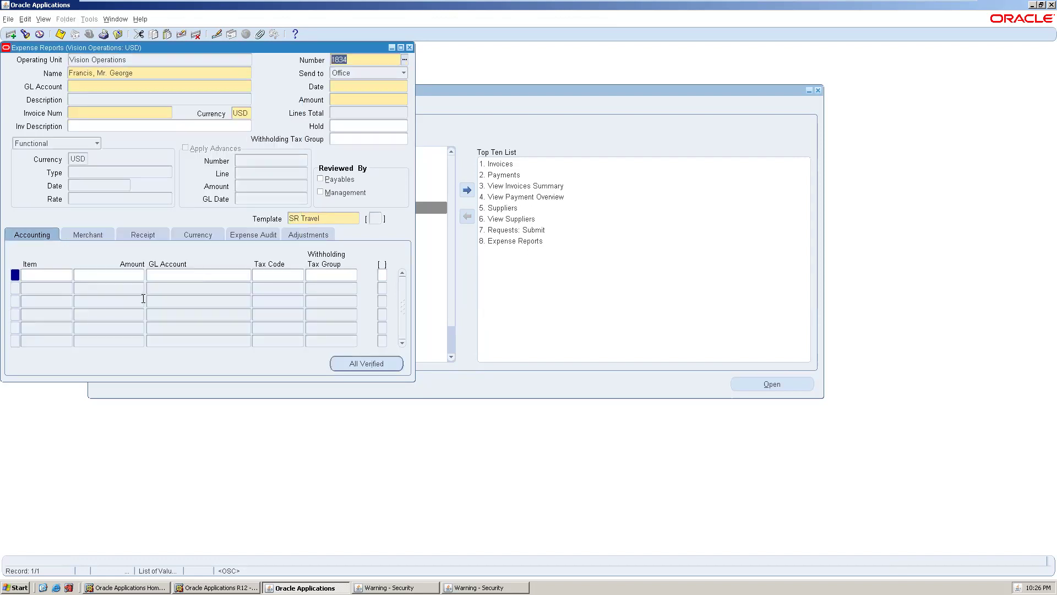
click(95, 84)
click(248, 87)
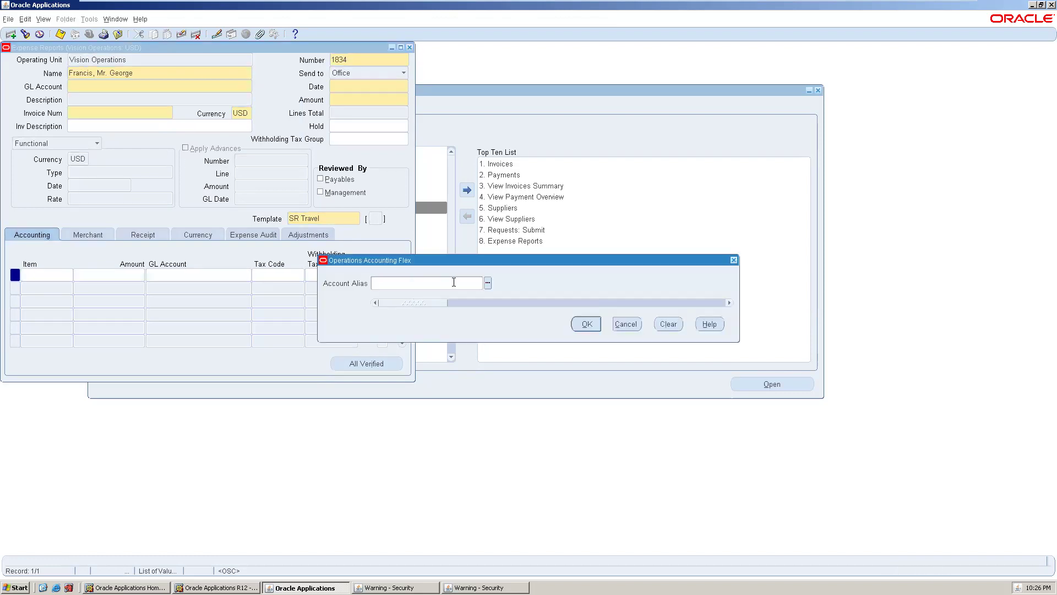
click(487, 282)
click(158, 190)
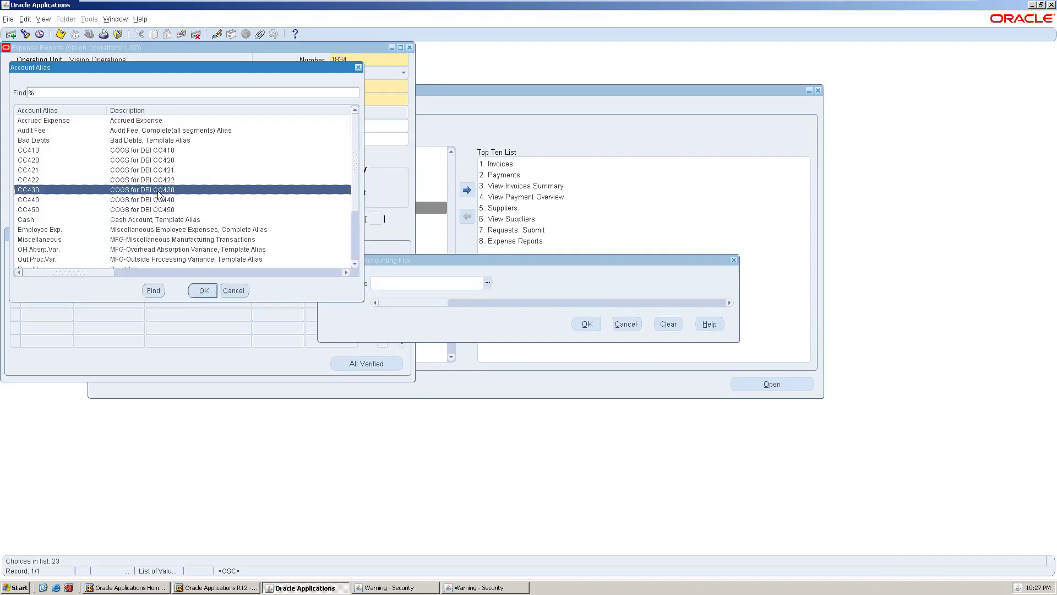
click(203, 291)
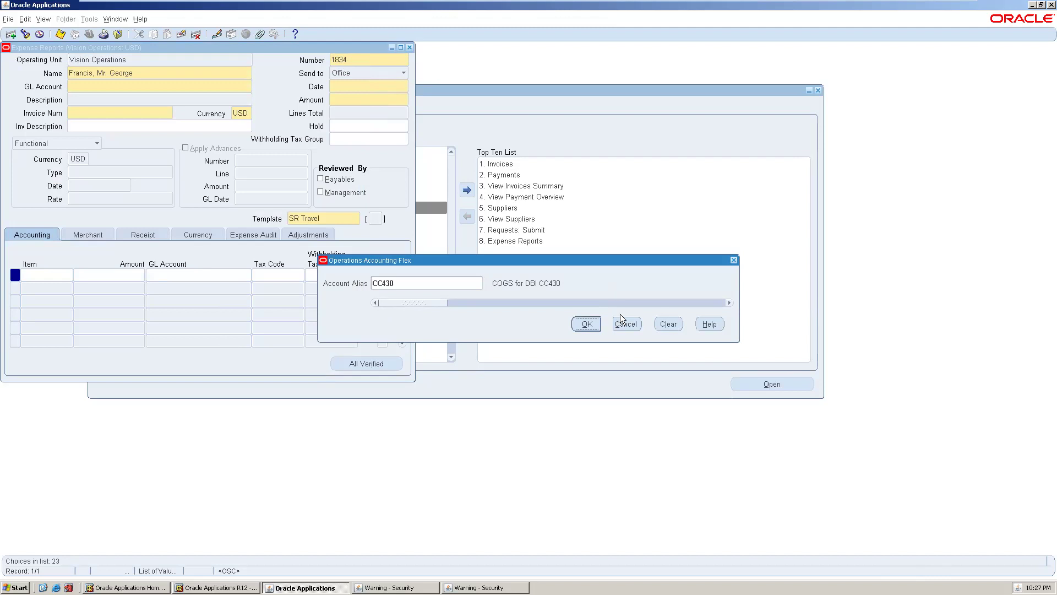
click(599, 323)
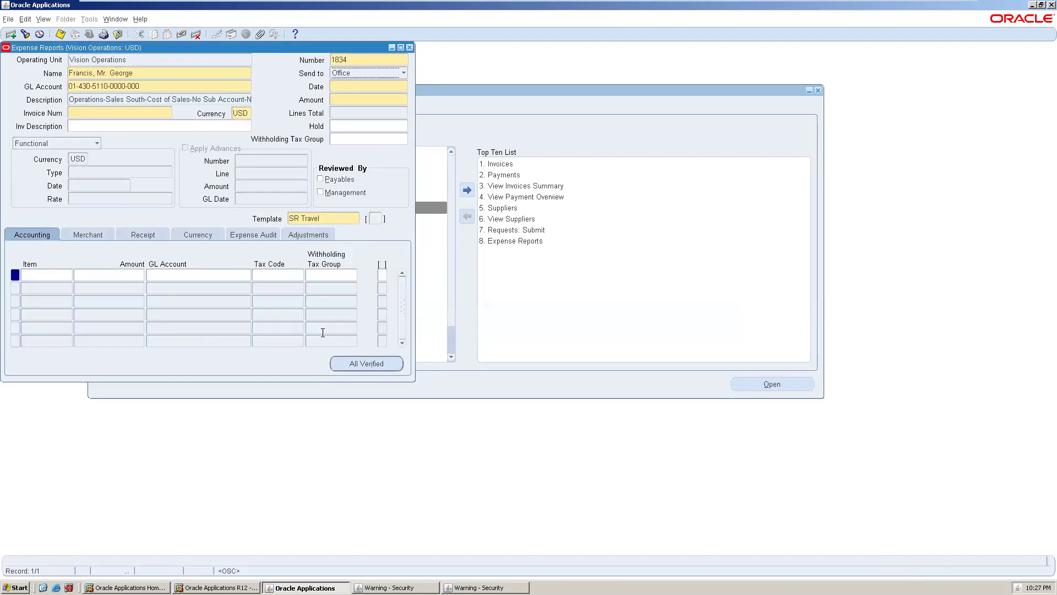
- Enter report date 11-DEC-2012, acknowledging the old-date warning, and header amount 1200
click(365, 96)
click(363, 86)
click(405, 86)
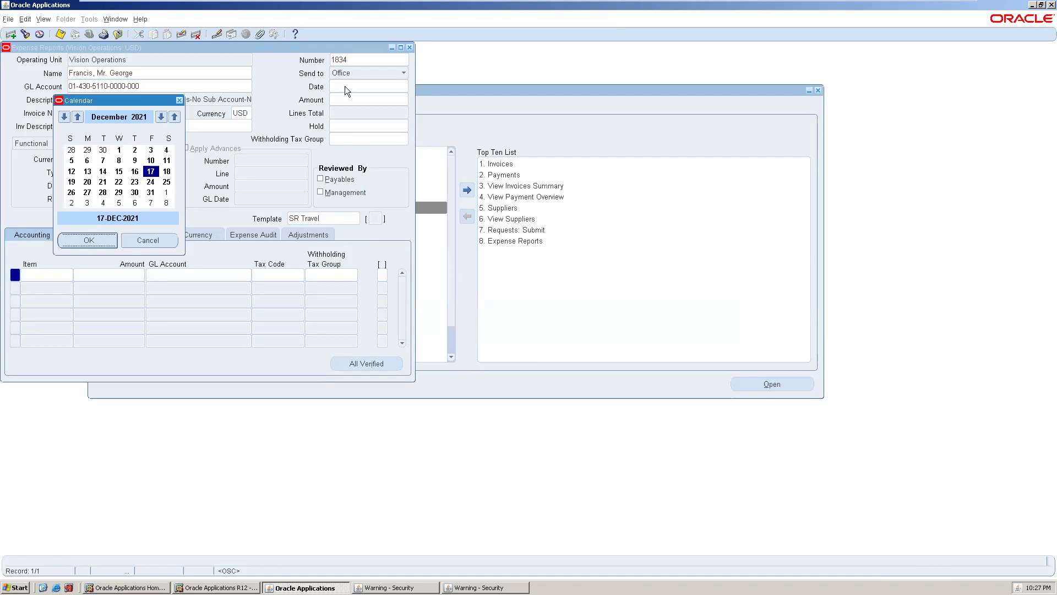
key(Escape)
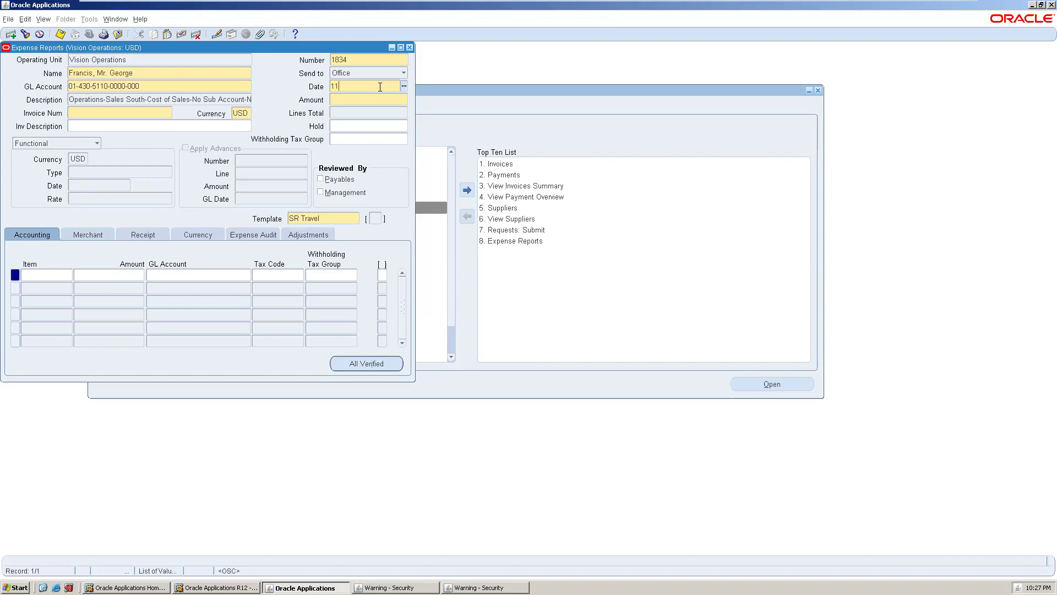
text(11-DEC-2012)
click(122, 114)
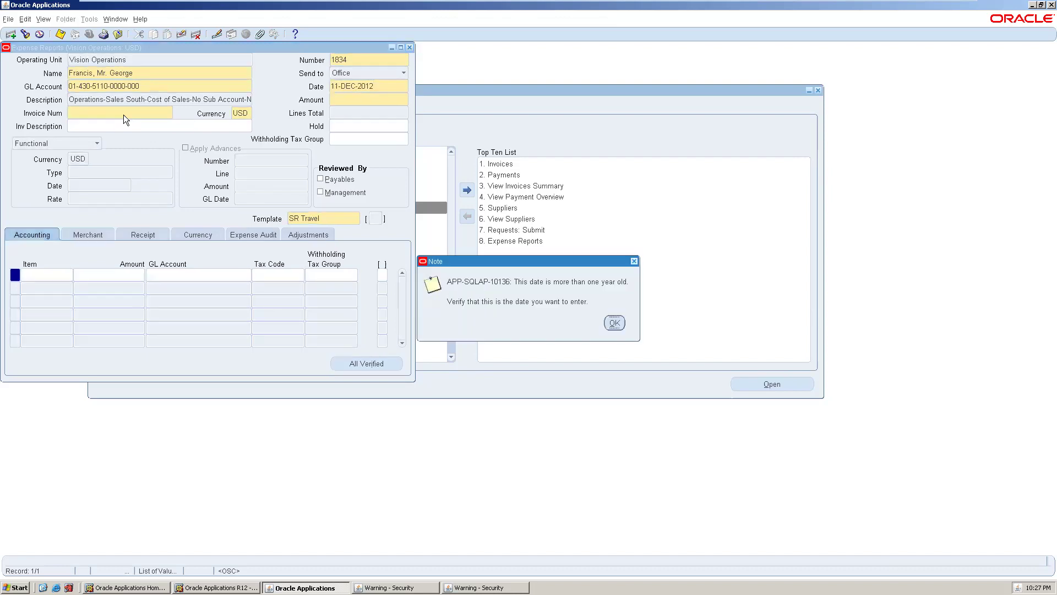
click(613, 323)
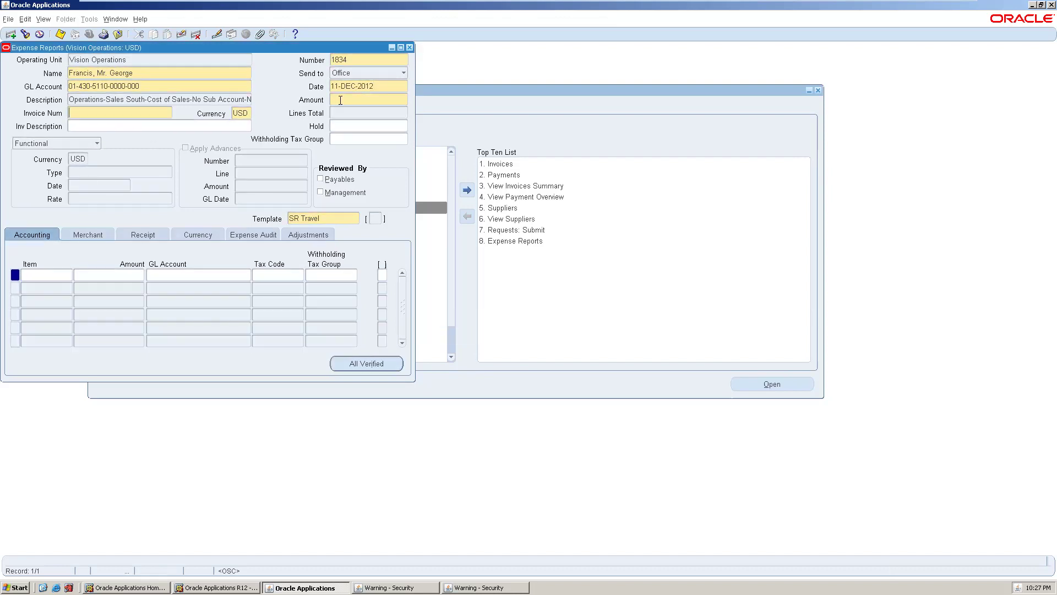
double_click(383, 86)
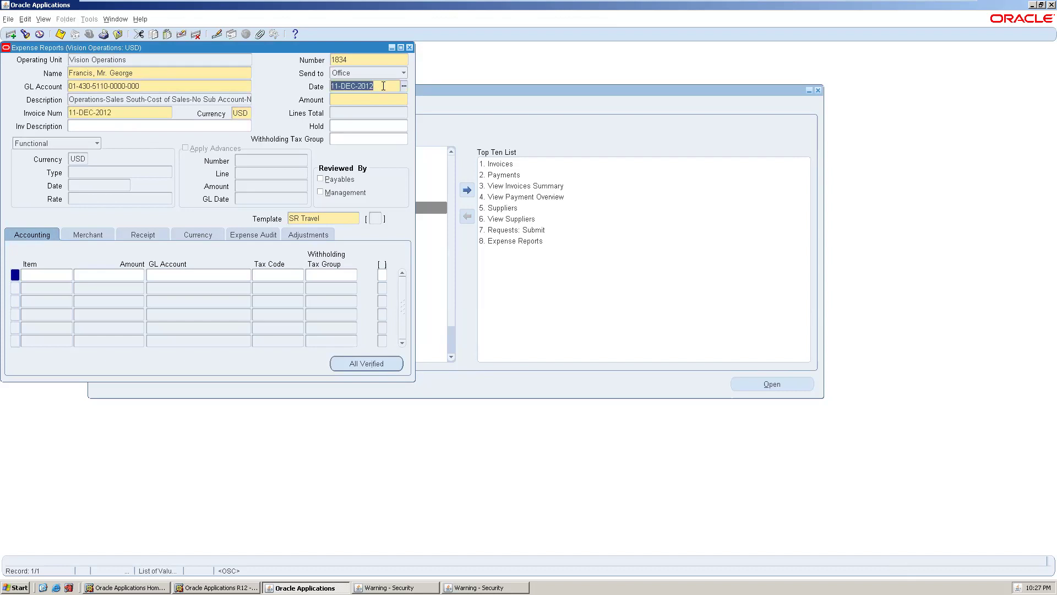
click(383, 86)
click(404, 86)
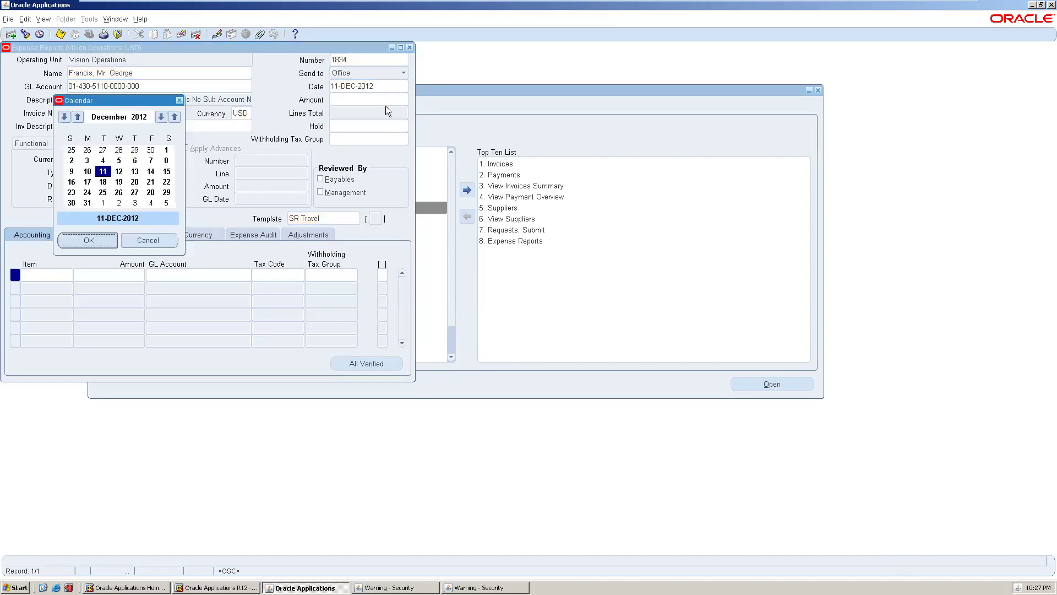
click(178, 100)
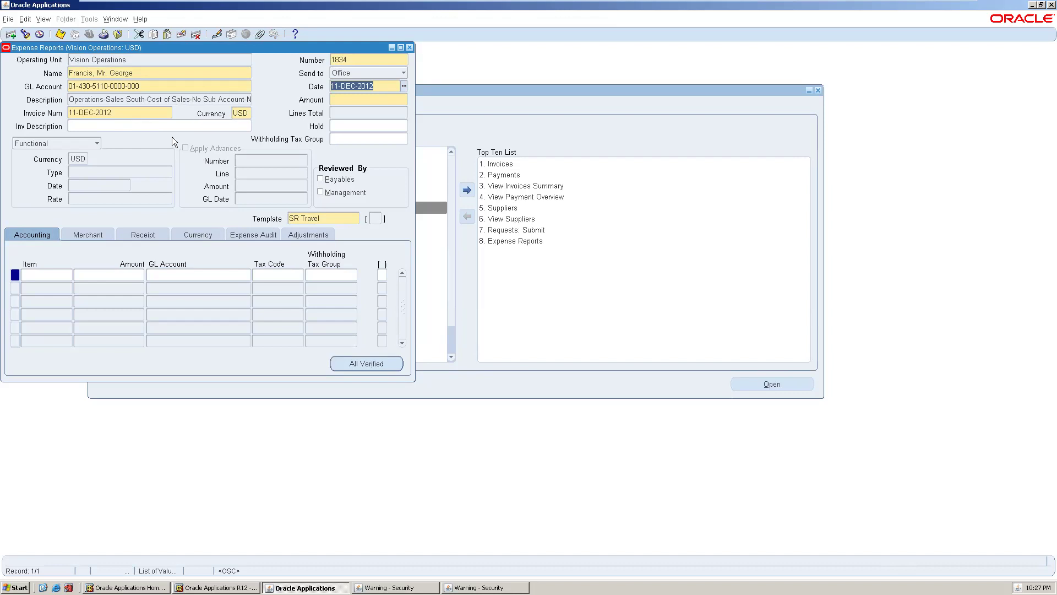
click(343, 100)
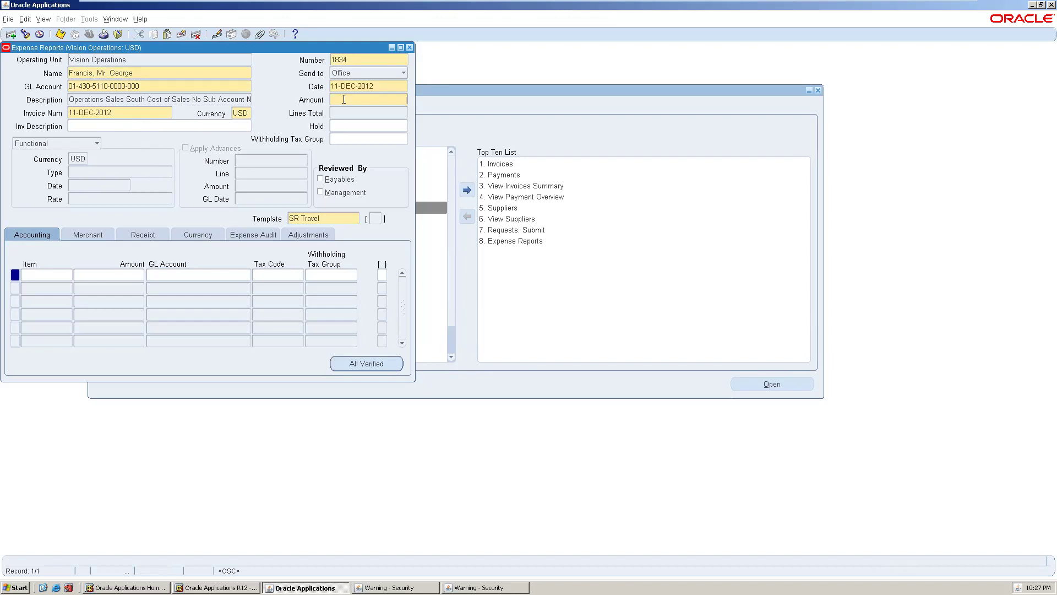
text(1200)
- Add expense lines Air for 400 and Car exp for 600
click(45, 279)
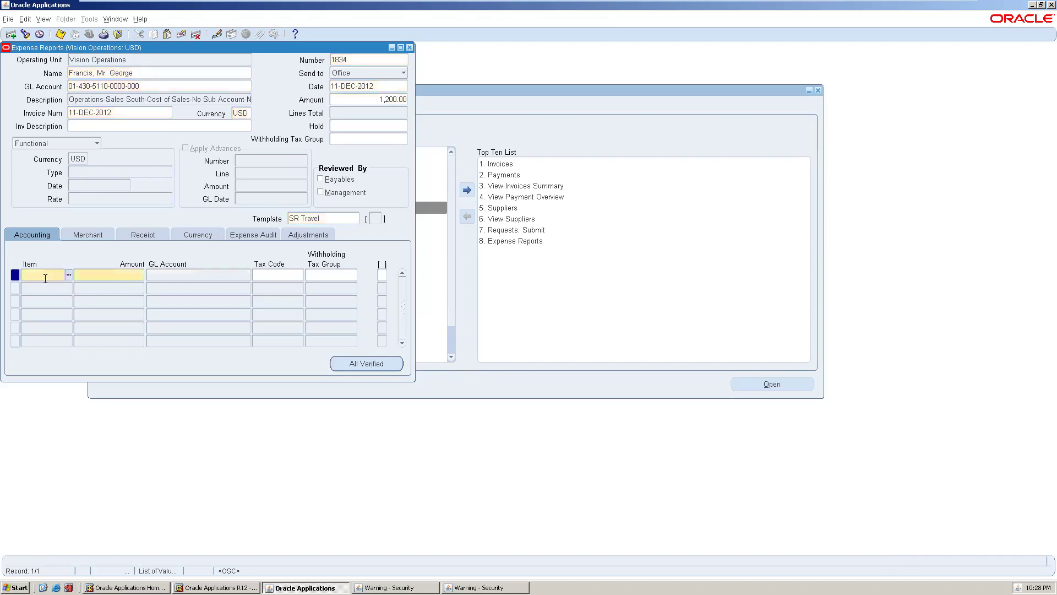
click(68, 276)
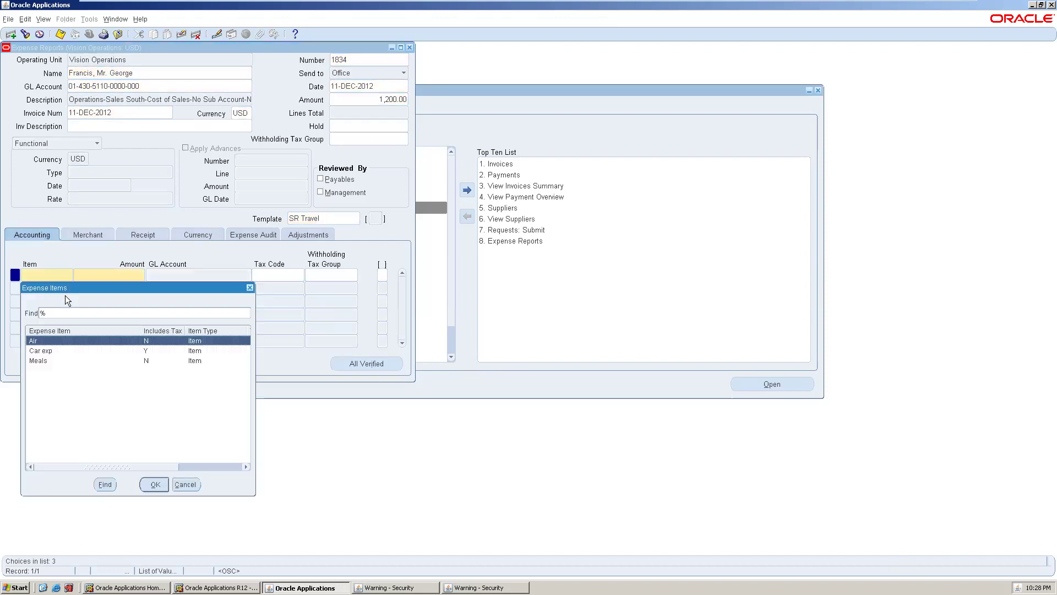
double_click(68, 338)
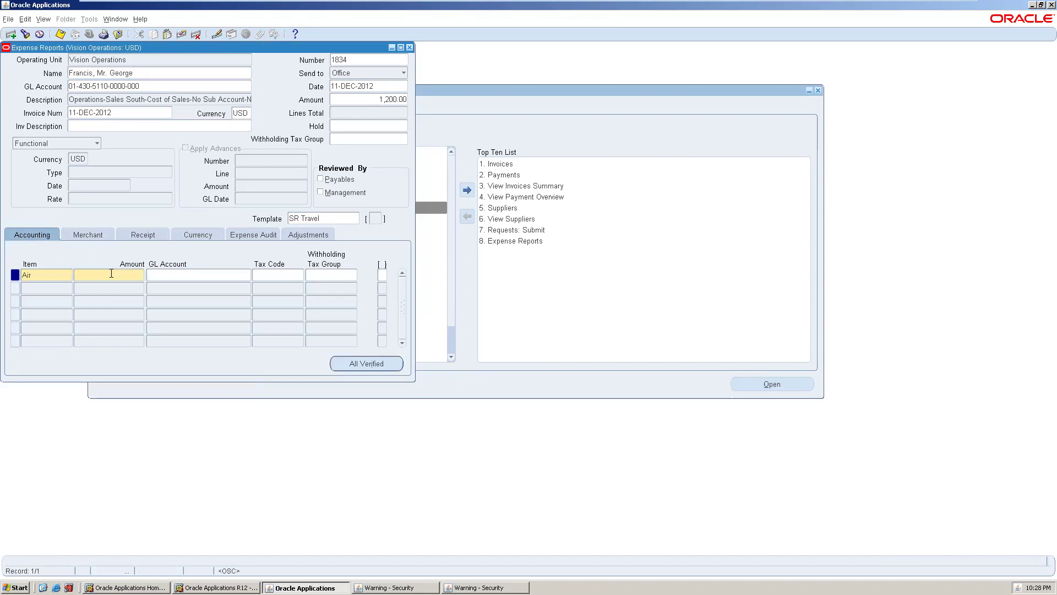
text(400)
click(49, 284)
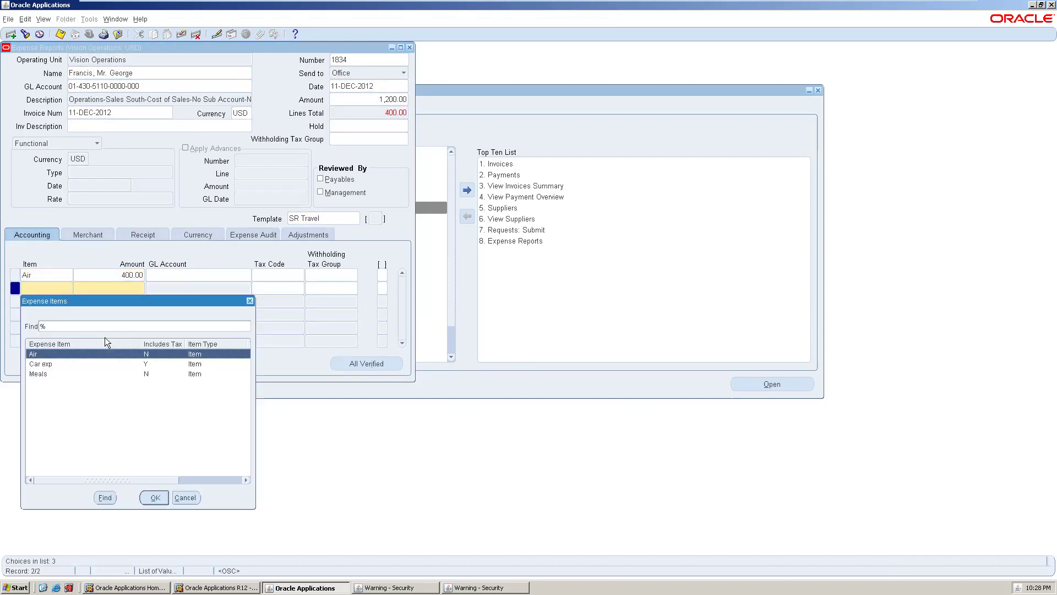
click(60, 363)
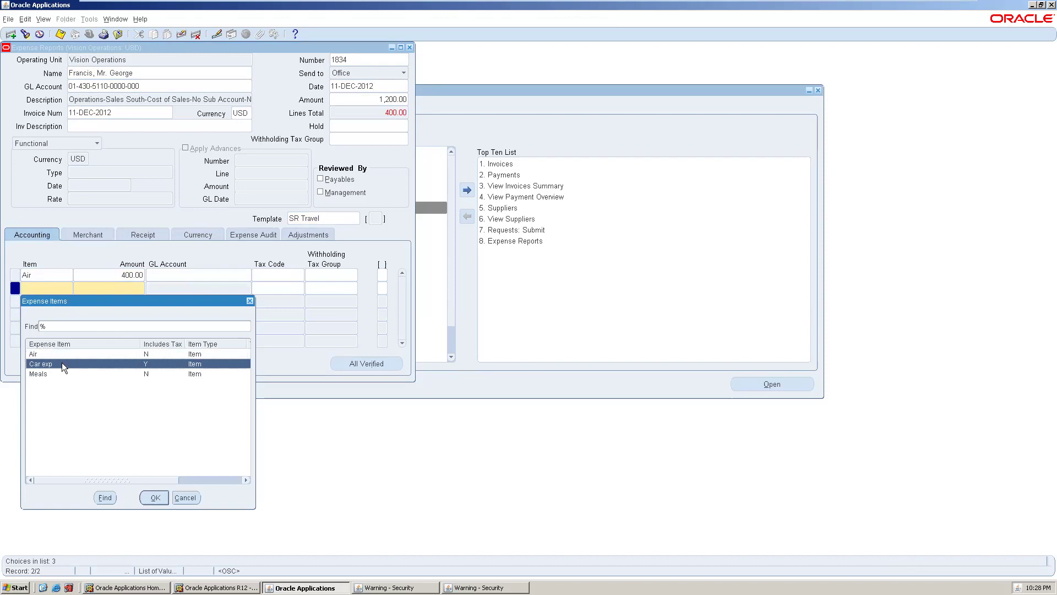
click(156, 499)
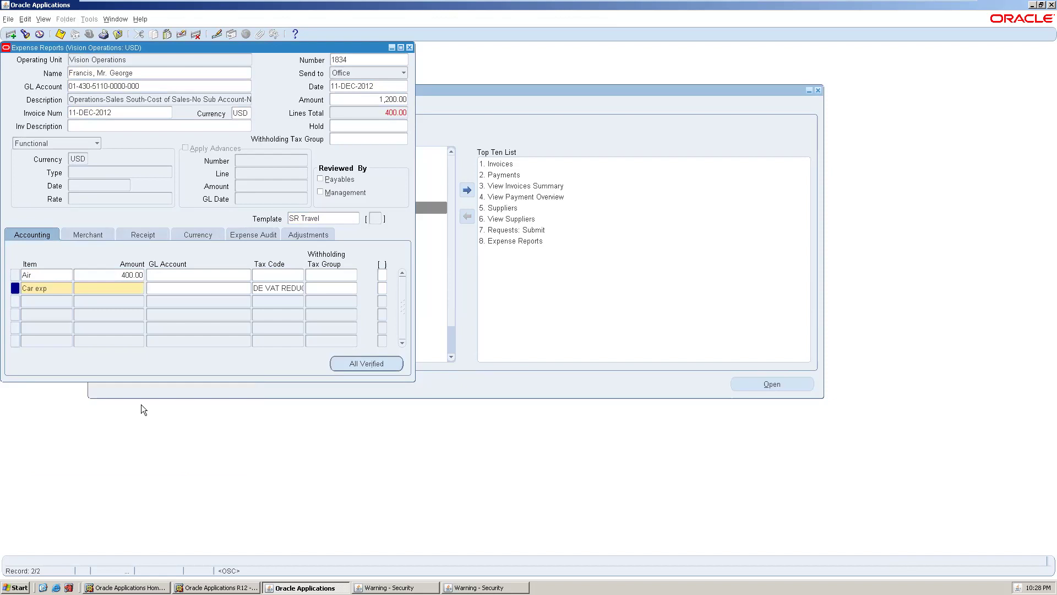
text(600)
- Add a third line, Meals for 200, and move to its account
click(48, 305)
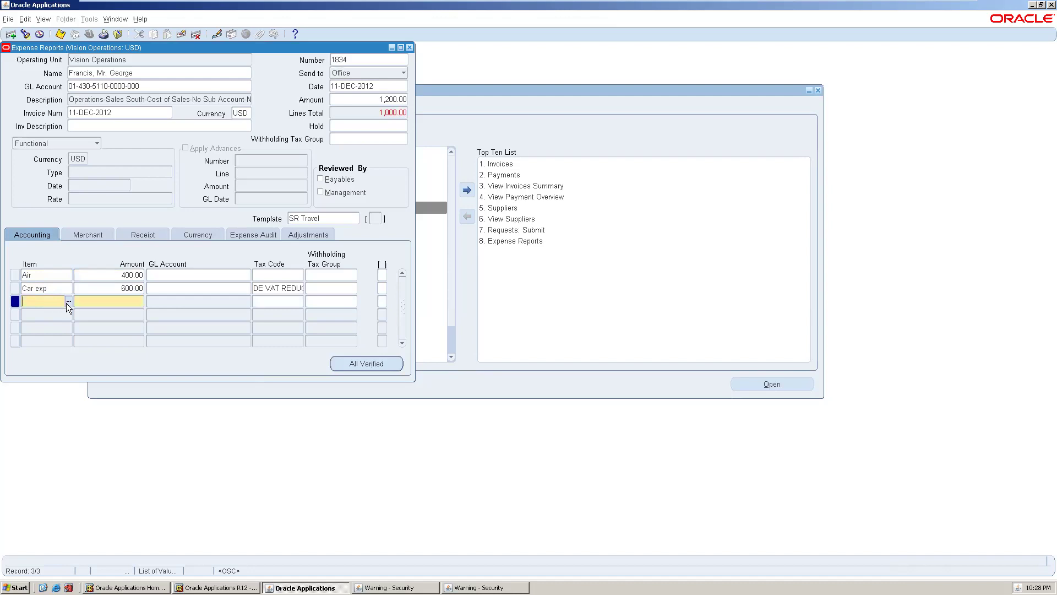
click(68, 302)
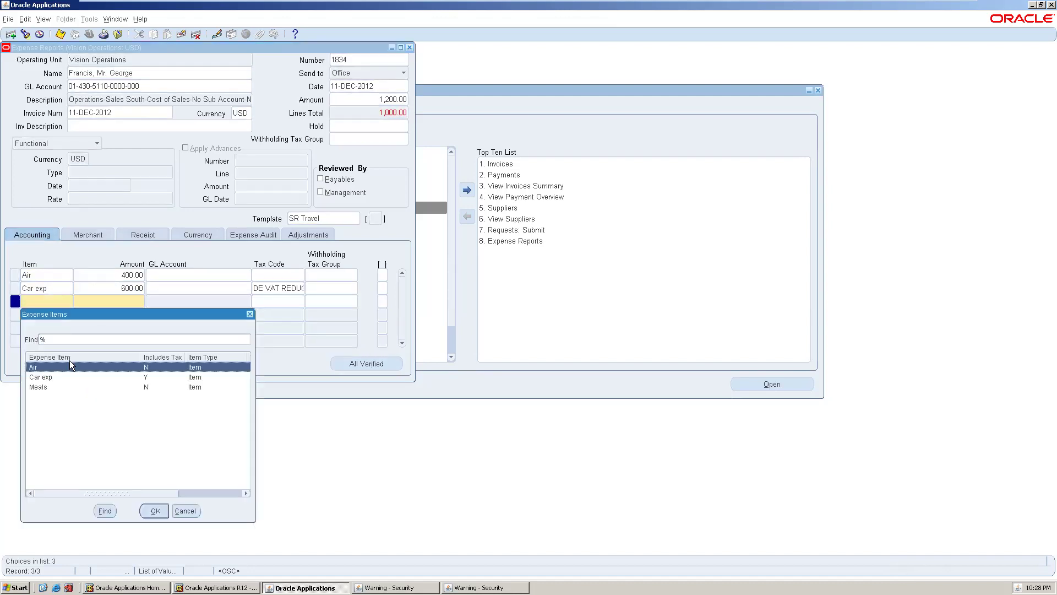
click(56, 388)
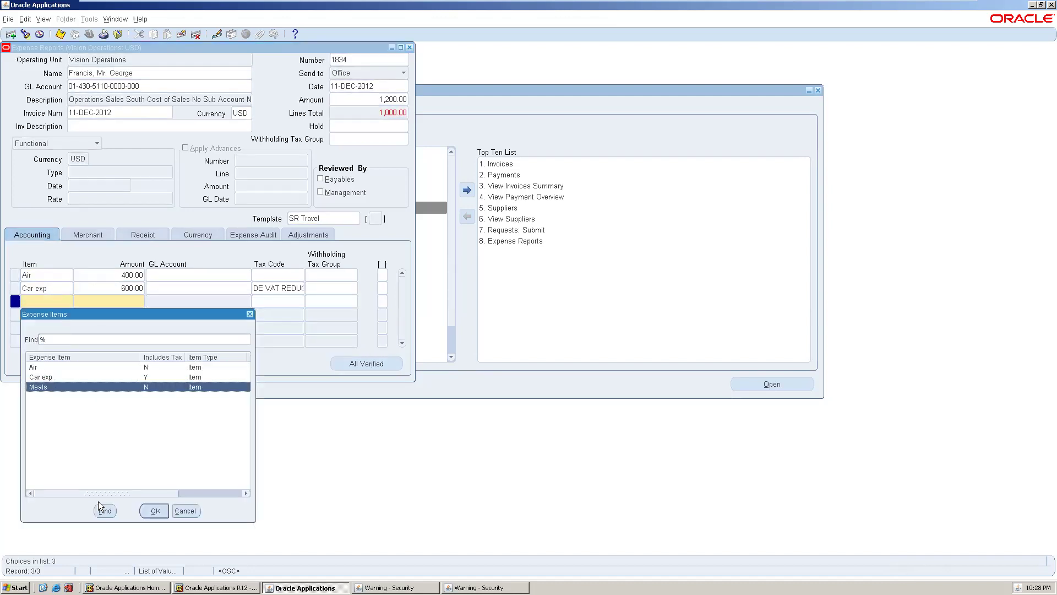
click(153, 510)
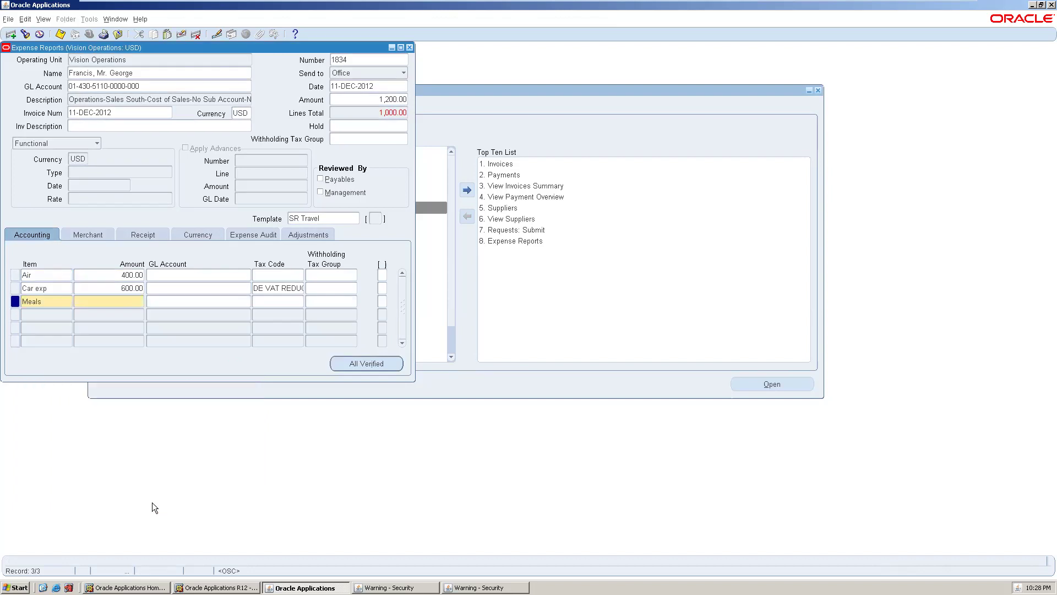
text(200)
key(Tab)
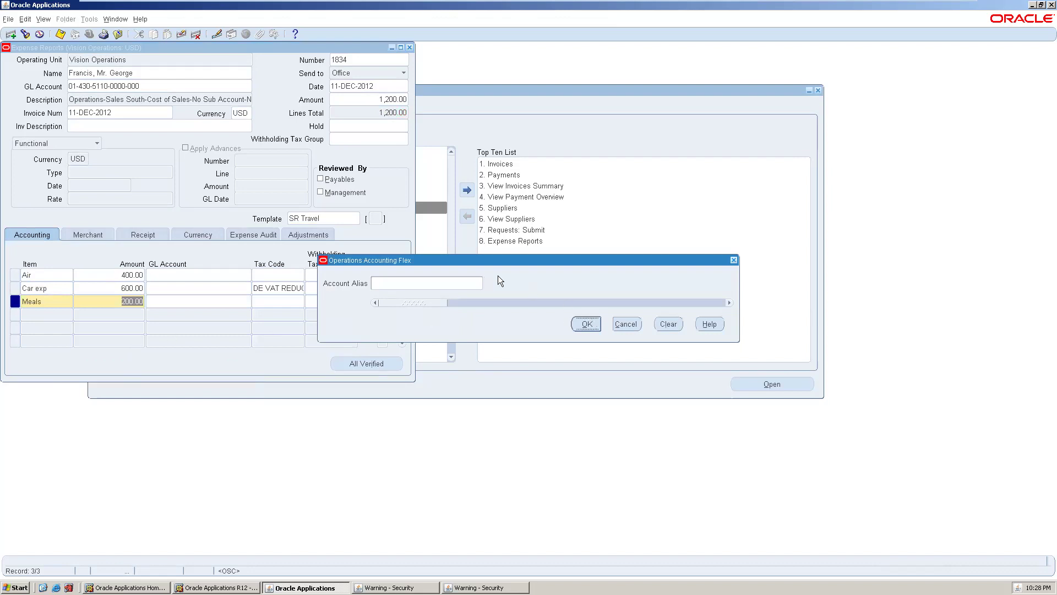
click(465, 282)
click(488, 283)
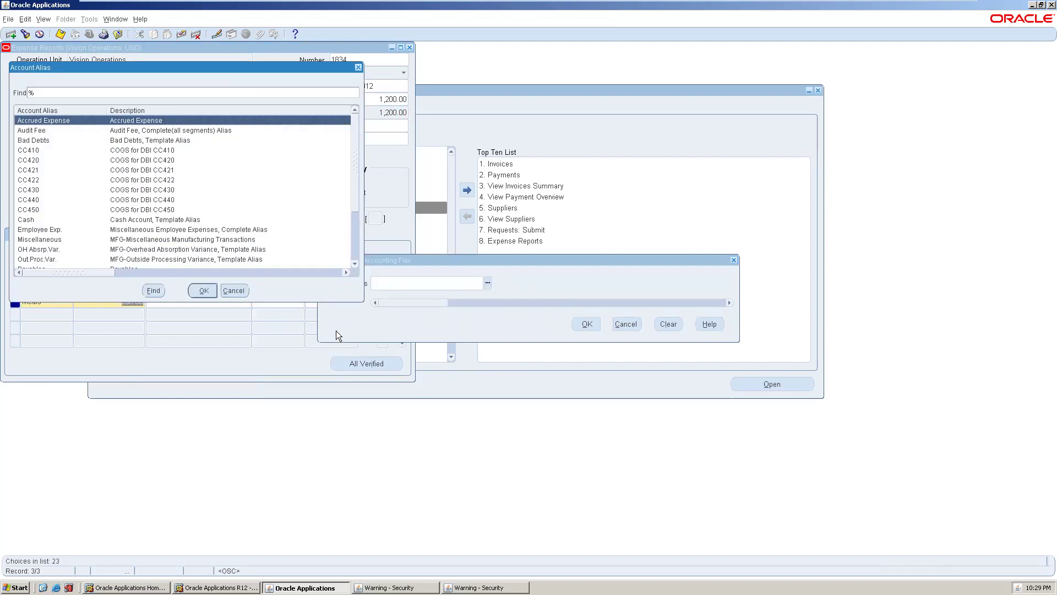
click(128, 160)
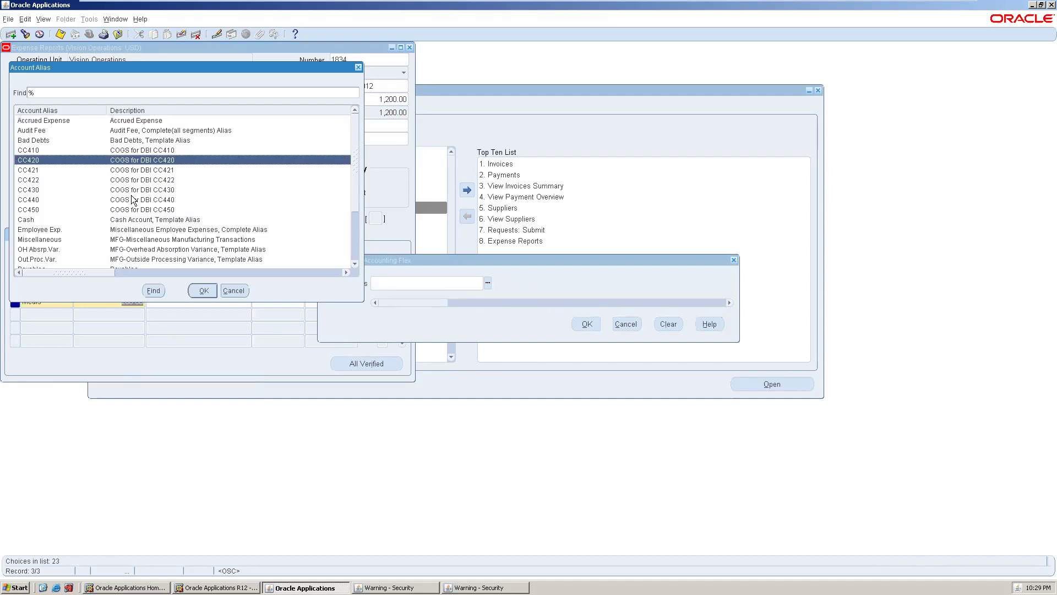
click(207, 291)
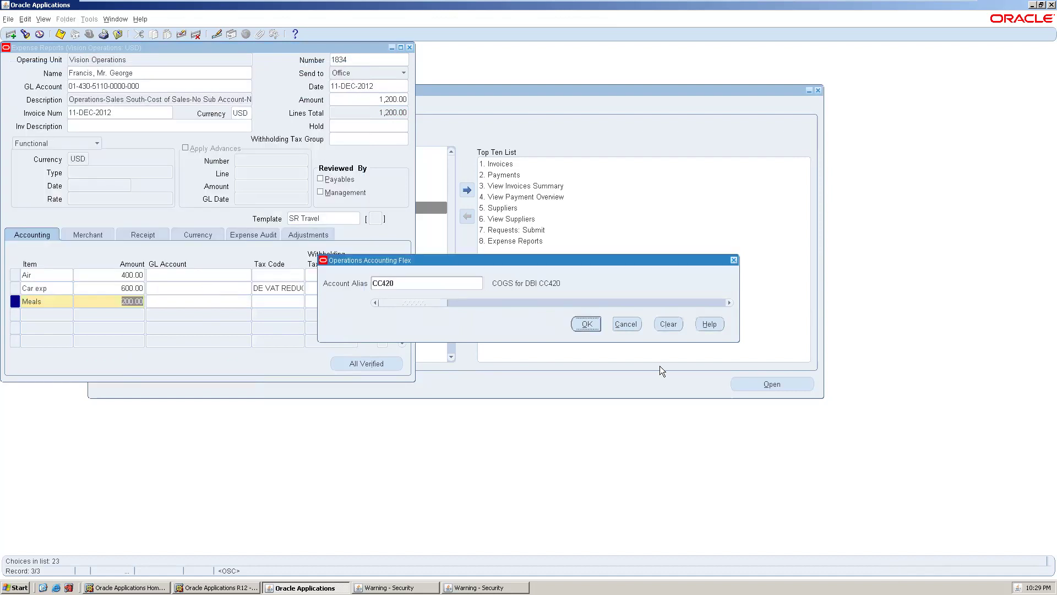
key(Return)
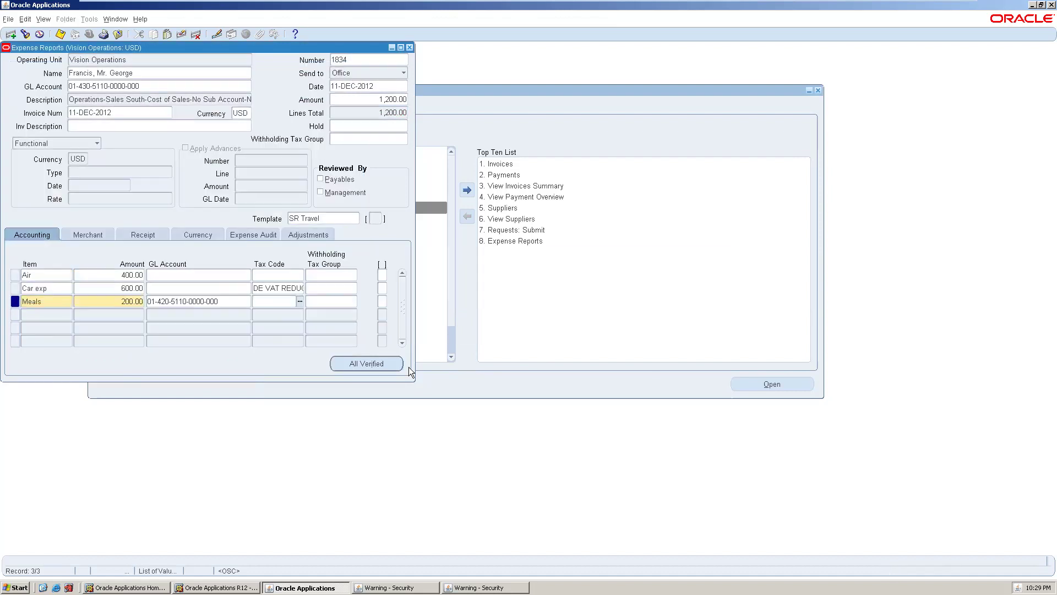
click(199, 288)
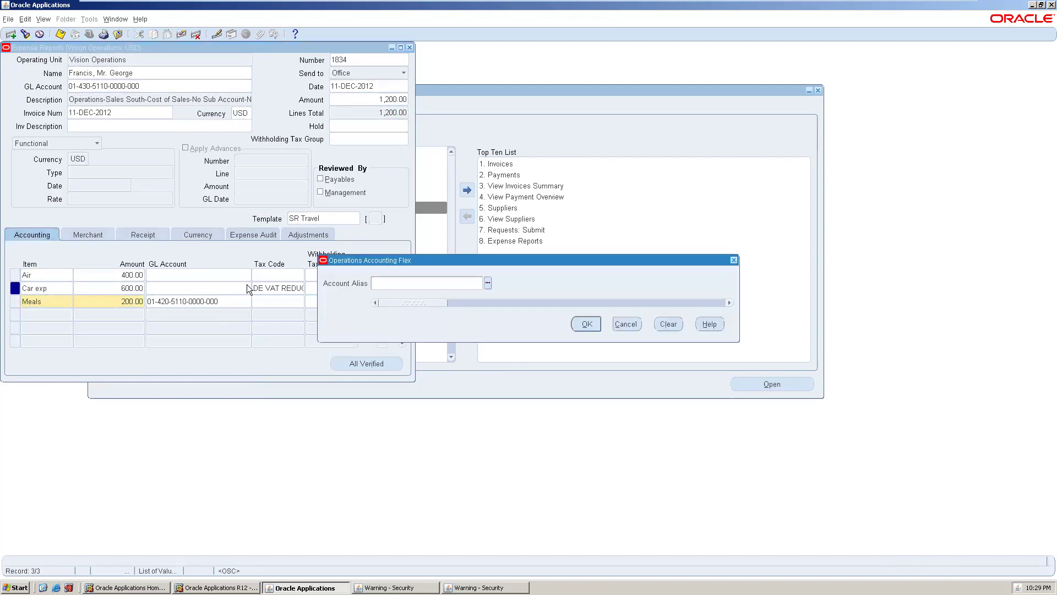
click(487, 282)
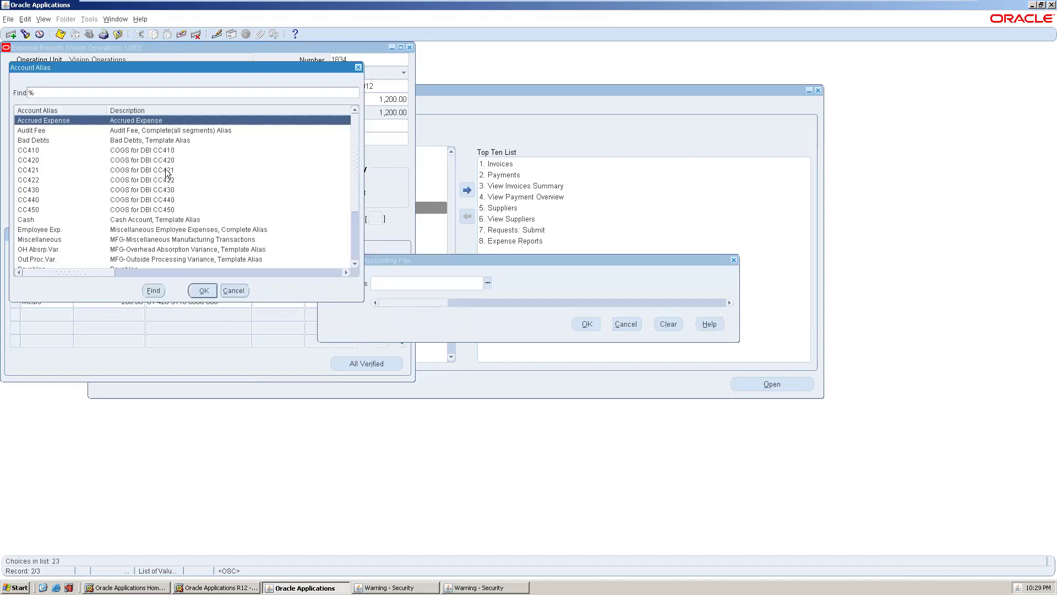
click(178, 162)
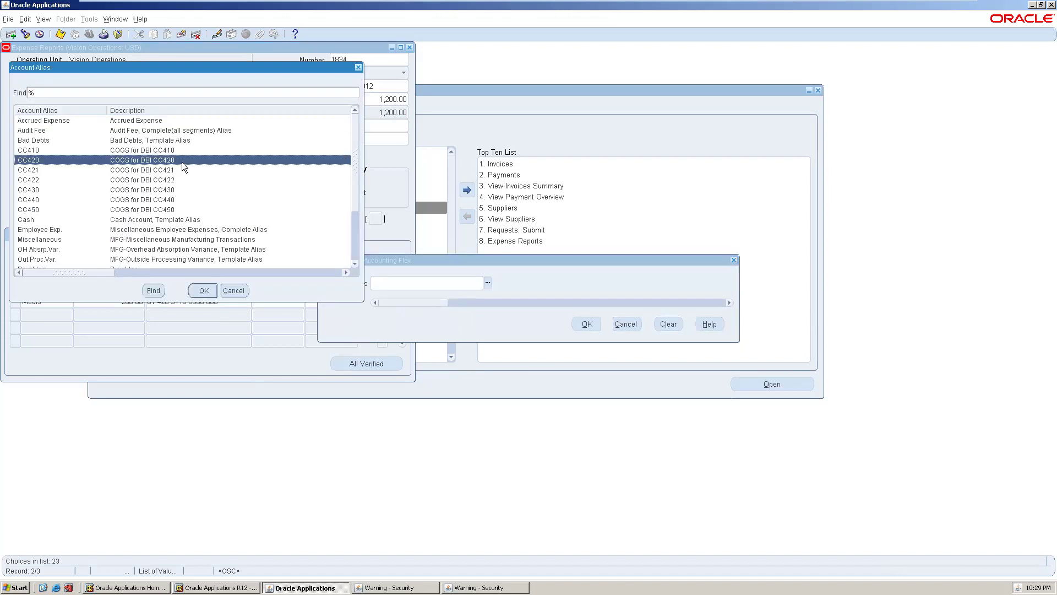
click(194, 285)
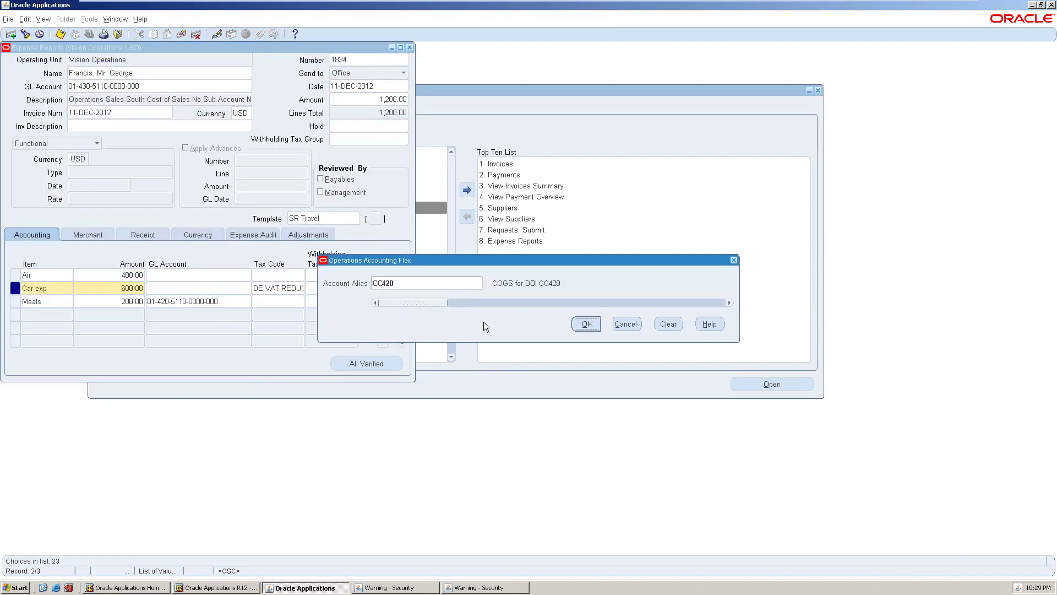
click(586, 324)
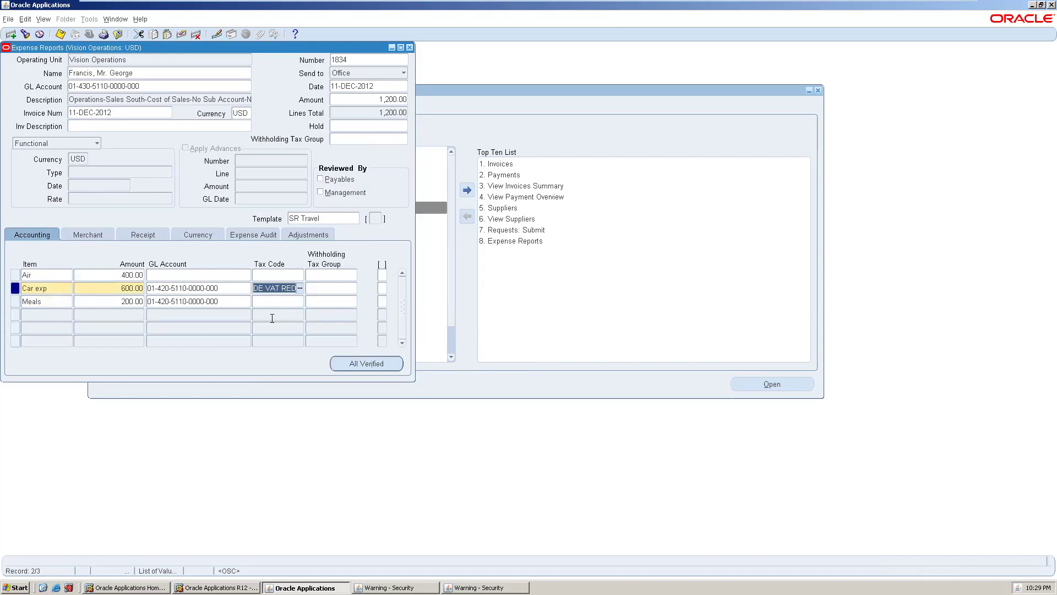
- Charge the Air line to alias CC420 as well
click(223, 276)
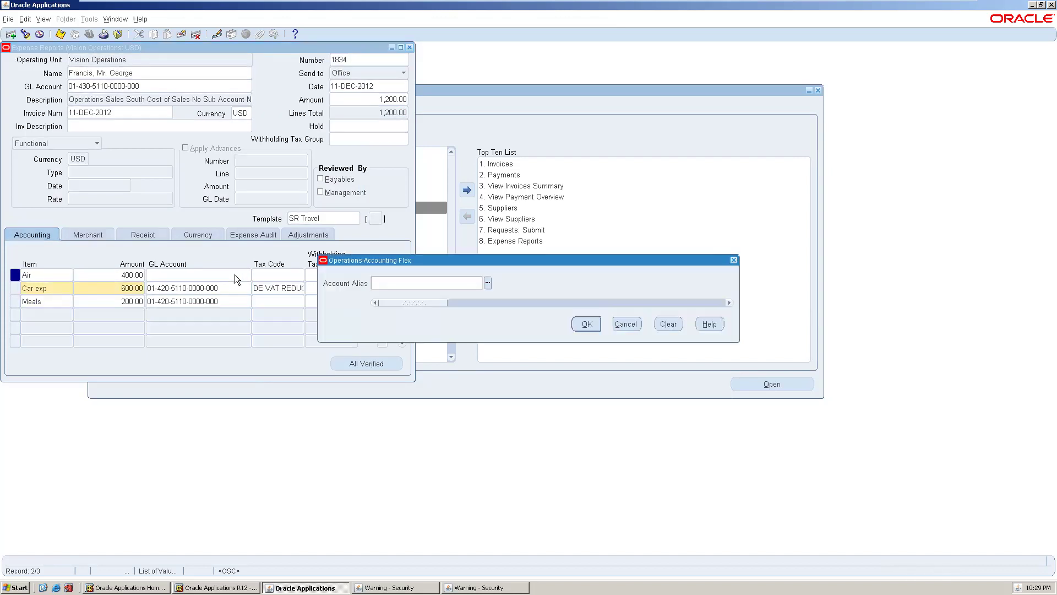
click(487, 283)
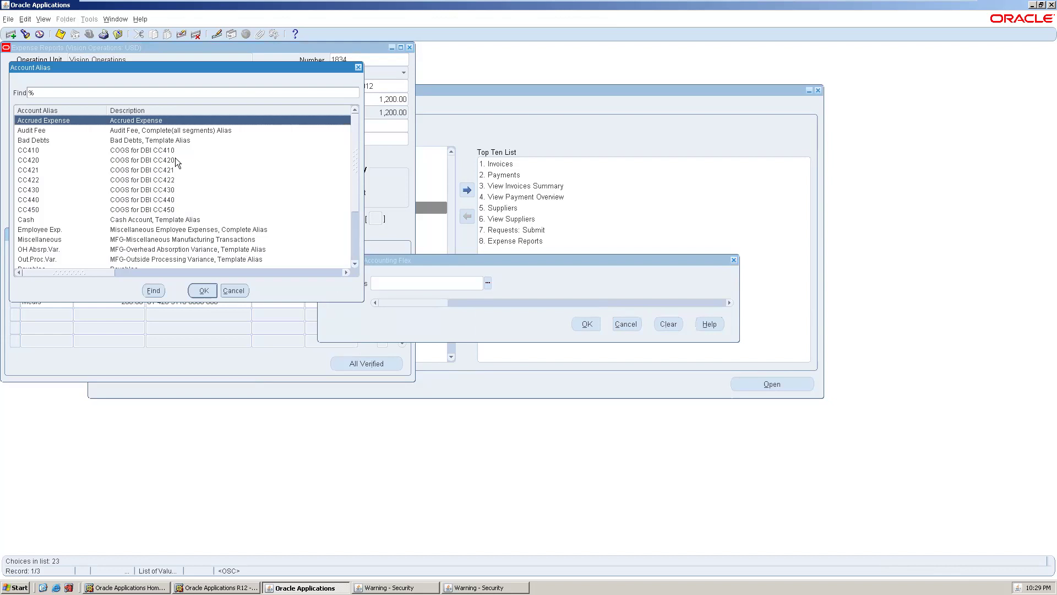
click(176, 153)
click(171, 156)
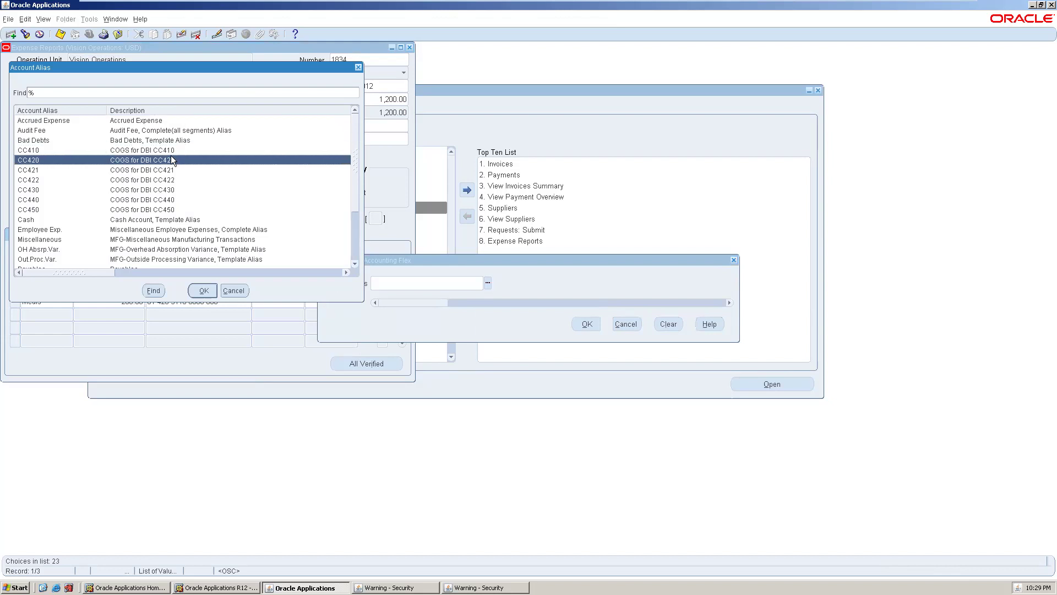
click(198, 289)
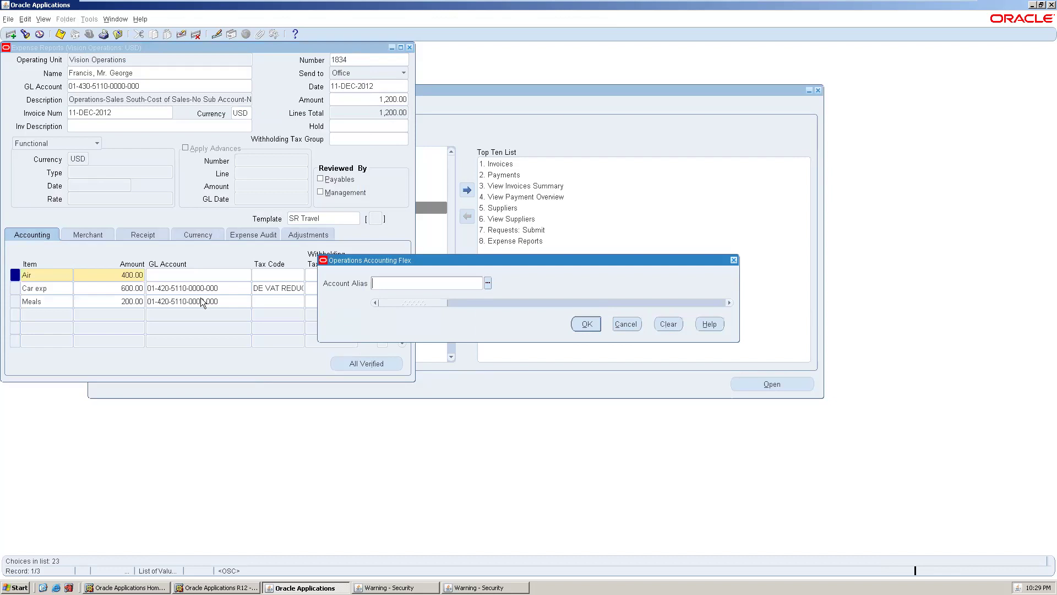
click(580, 323)
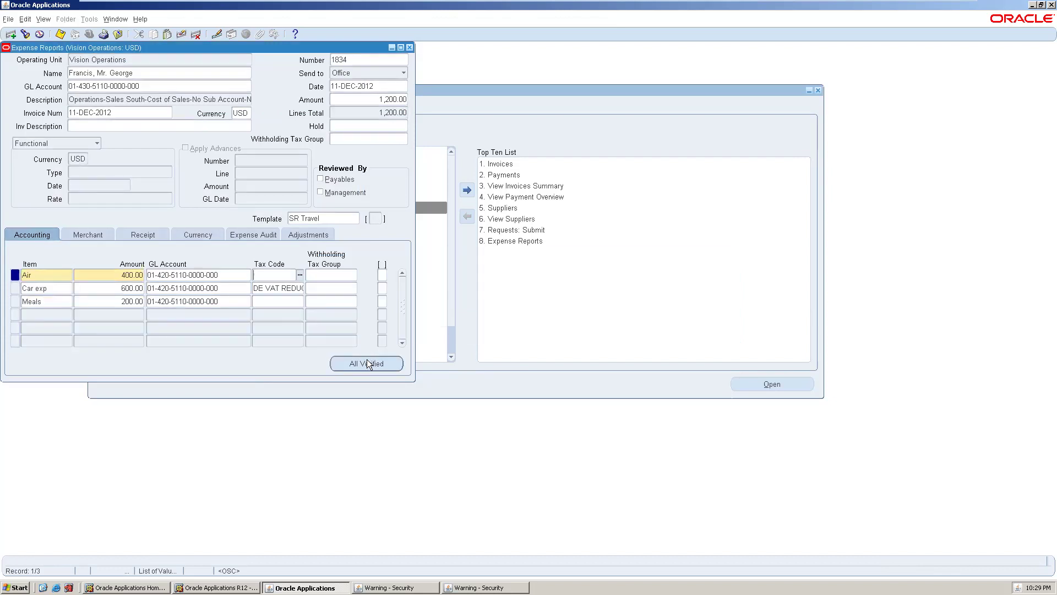
- Give Air and Meals tax code DE VAT ZERO and mark all lines verified
click(302, 272)
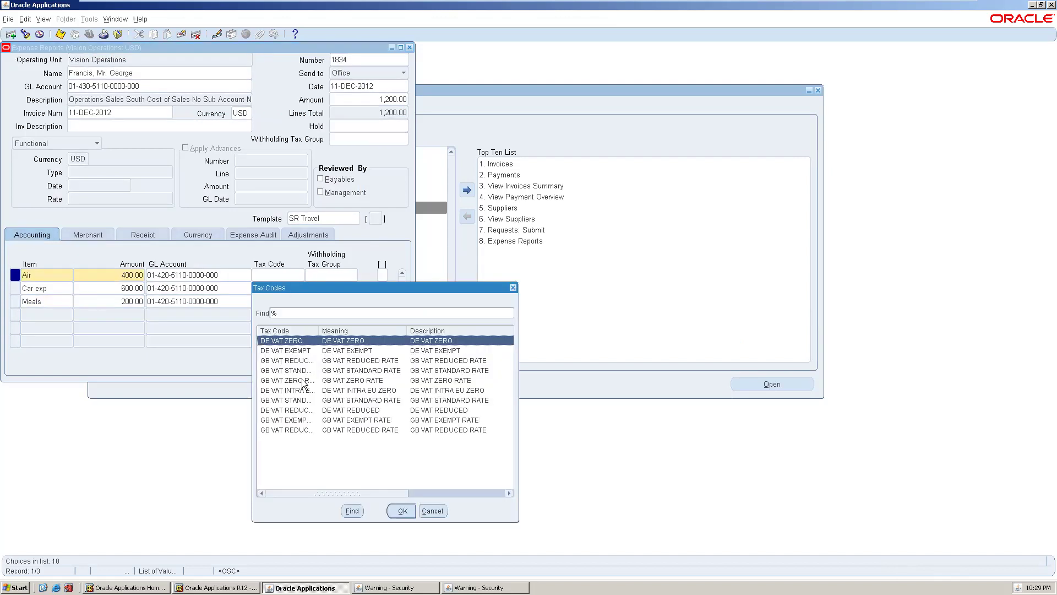
click(394, 511)
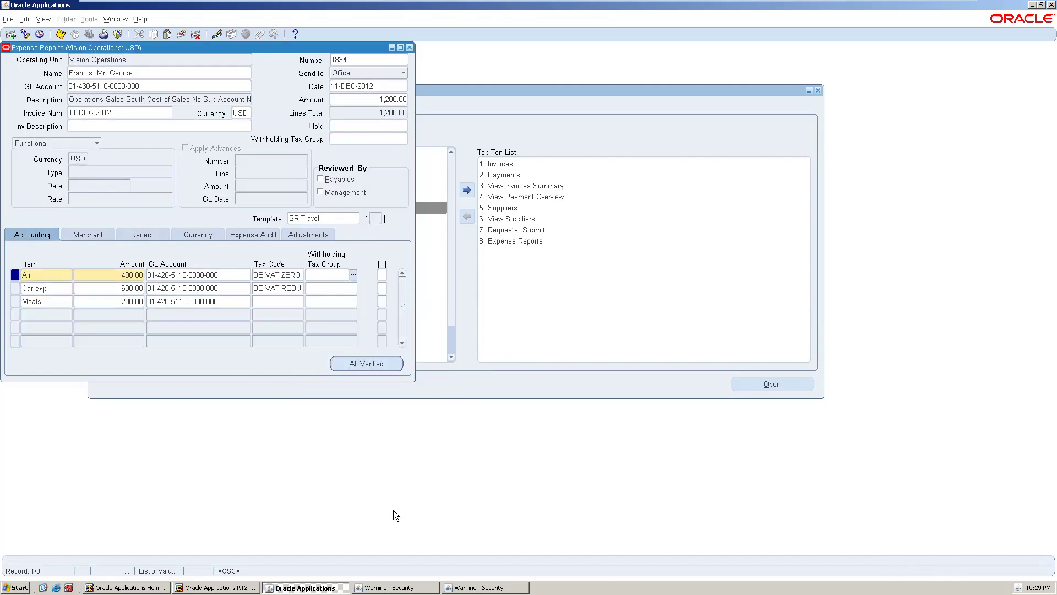
click(284, 301)
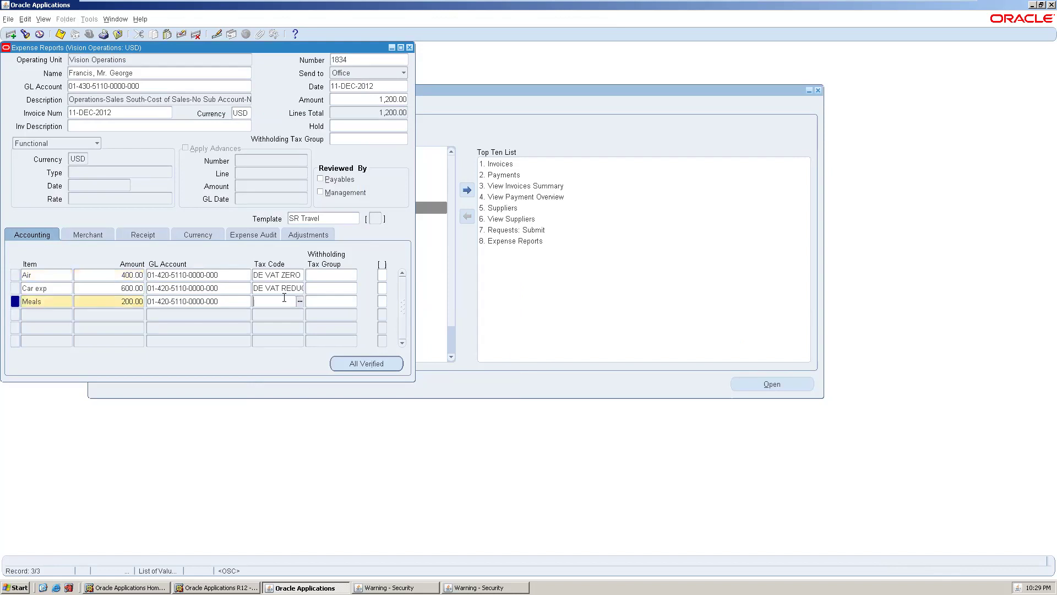
click(300, 301)
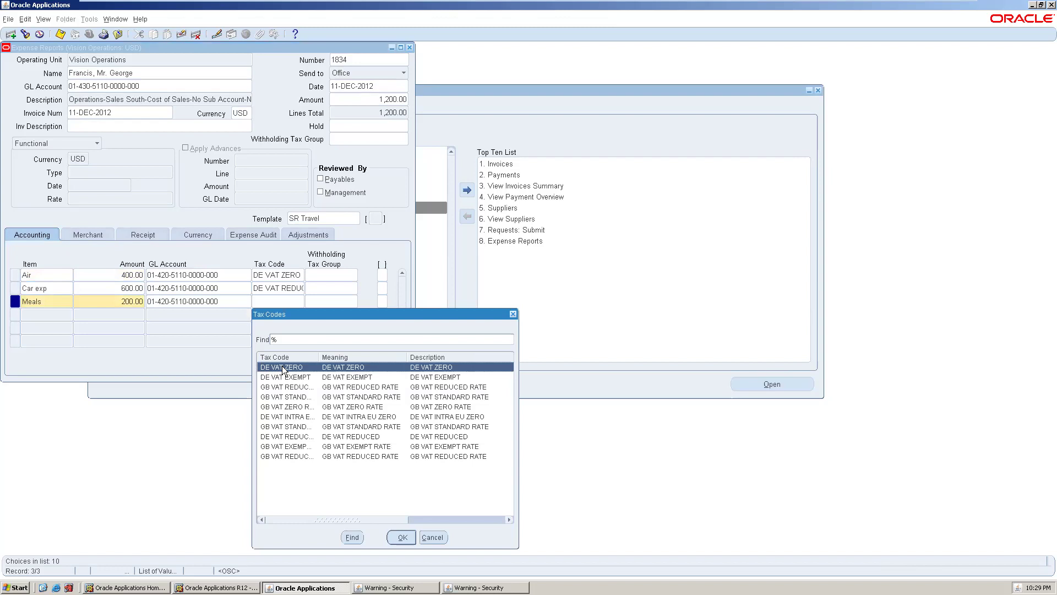
click(403, 537)
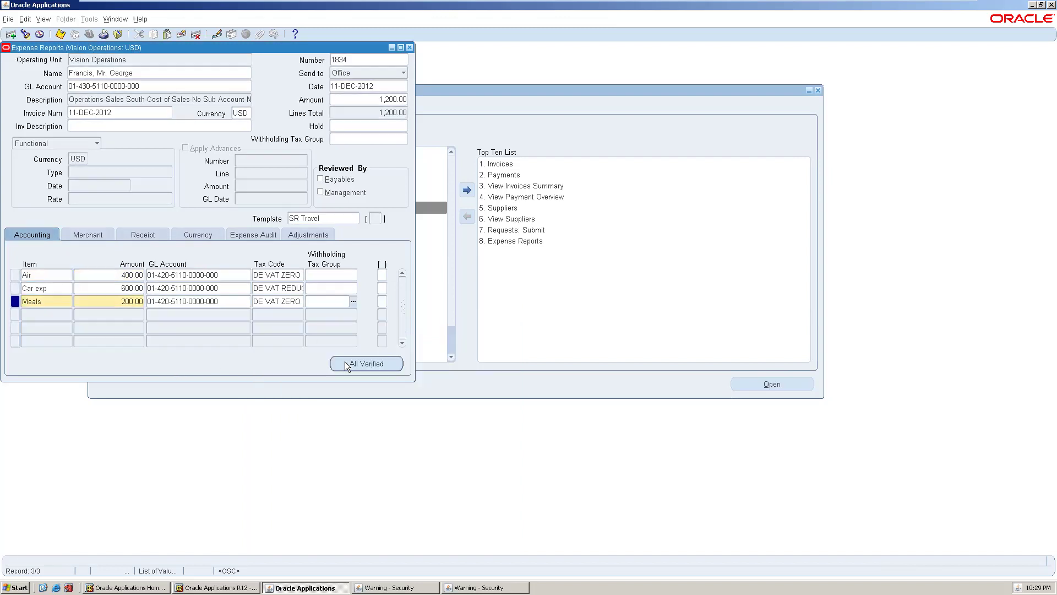
click(321, 179)
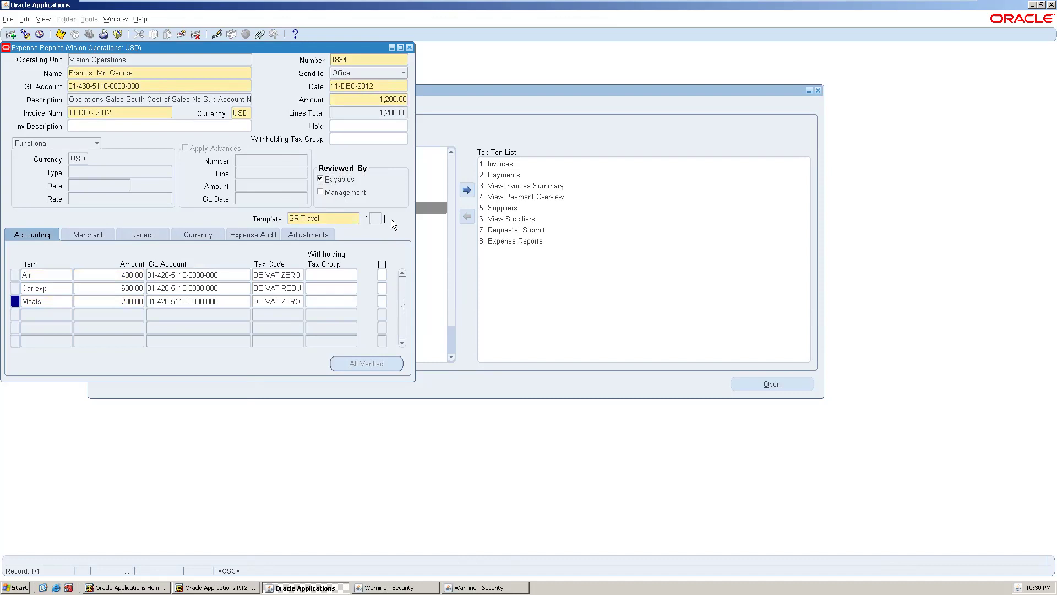
click(89, 238)
- Review the lines' merchant, receipt date, currency, and audit details, then return to accounting
click(87, 235)
click(50, 237)
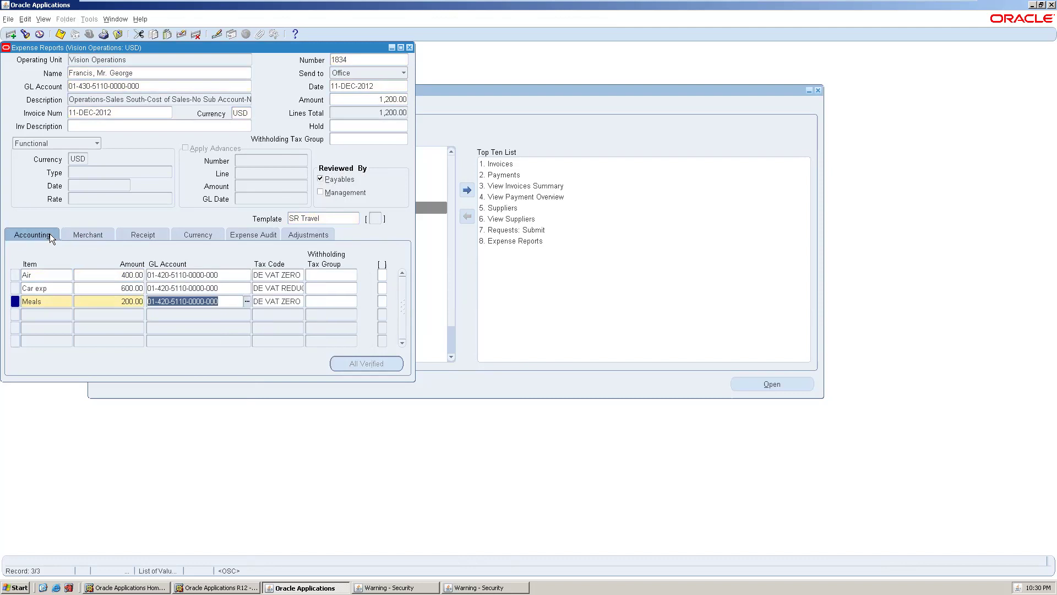
click(97, 235)
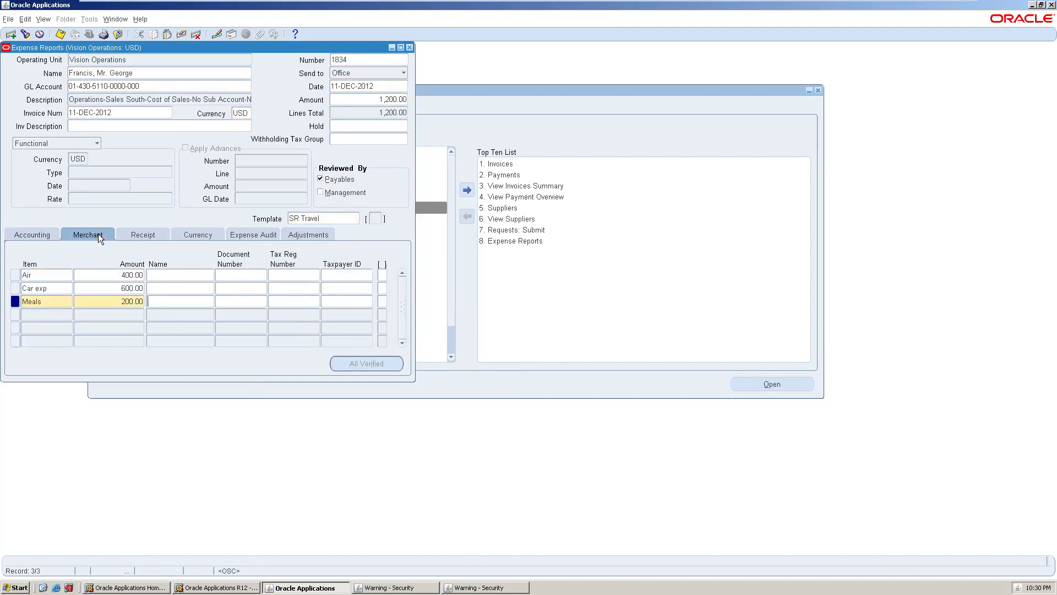
click(142, 235)
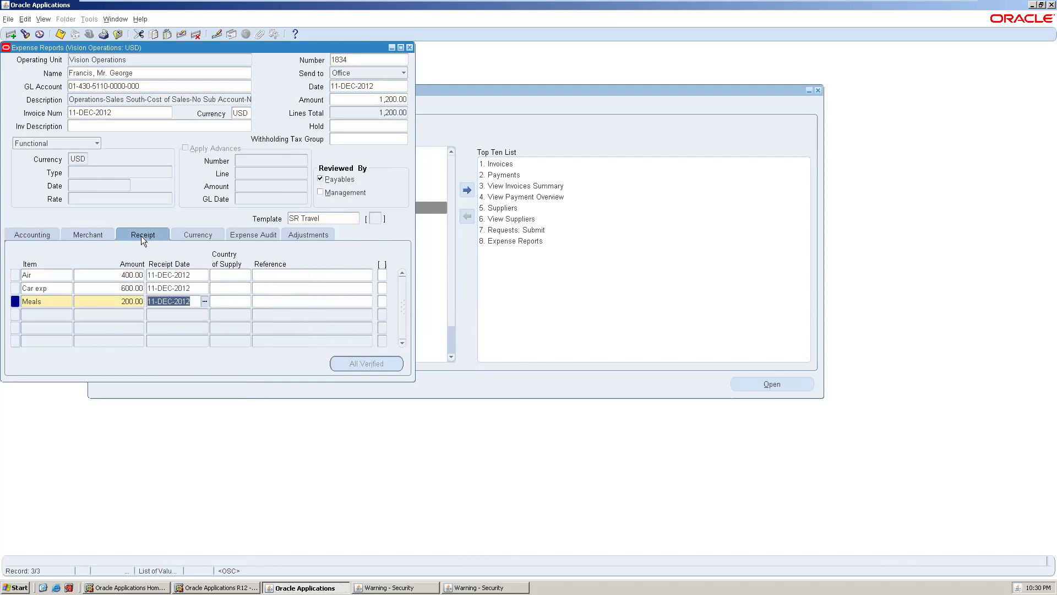
click(196, 235)
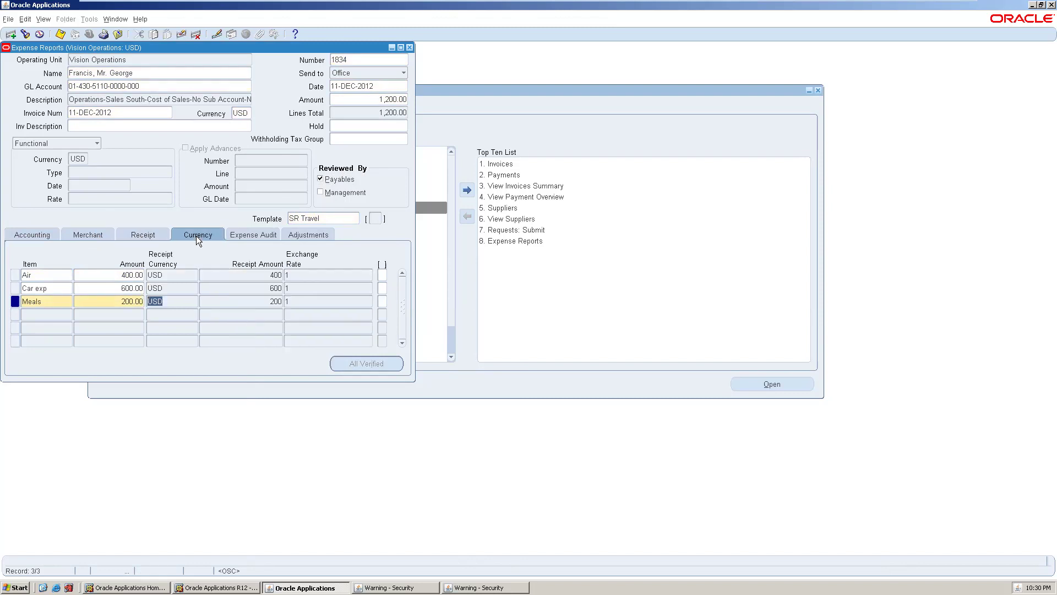
click(249, 235)
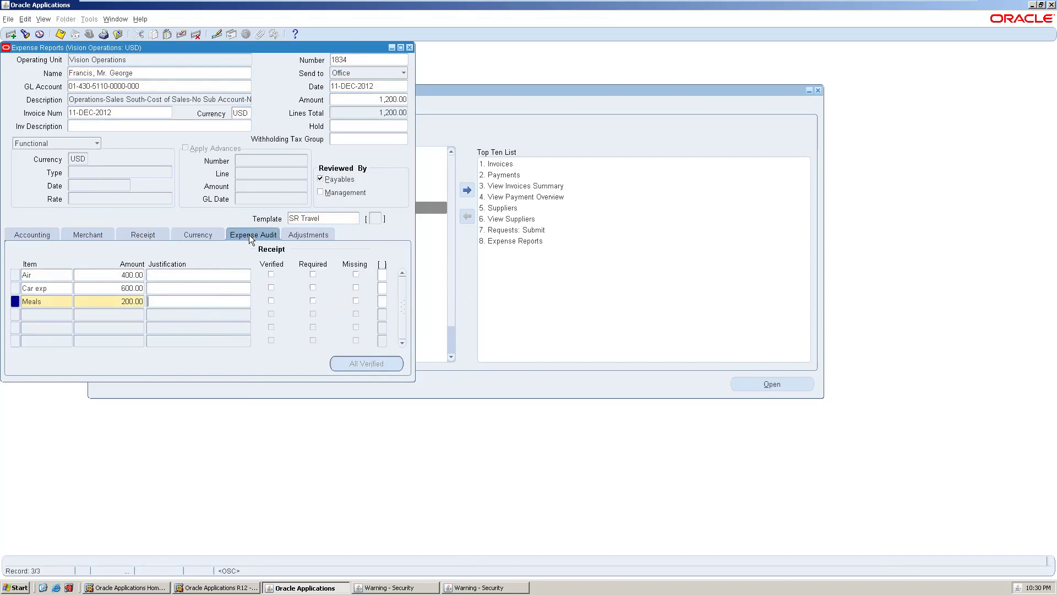
click(301, 235)
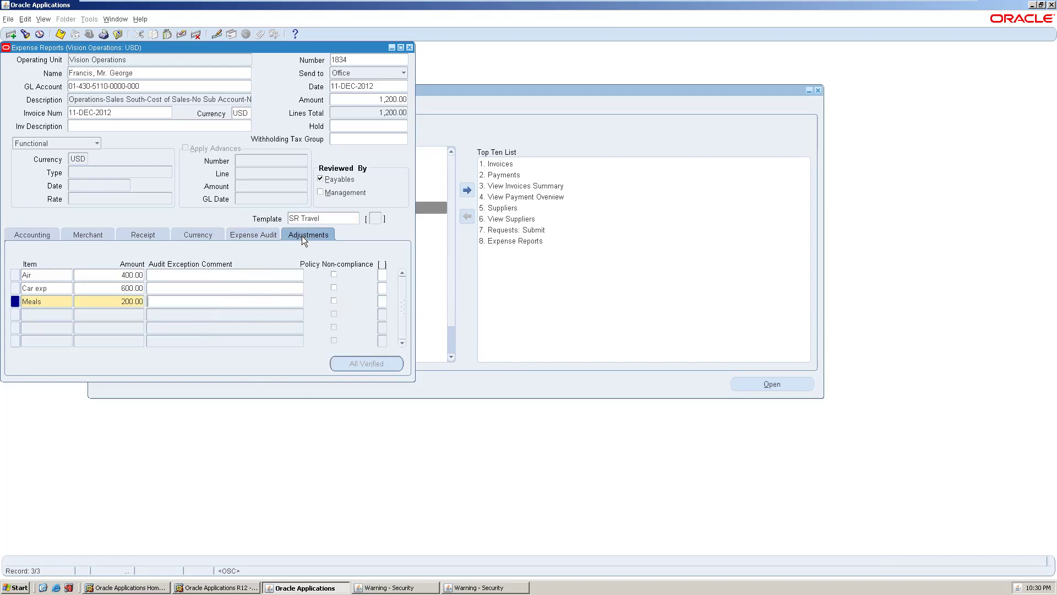
click(39, 231)
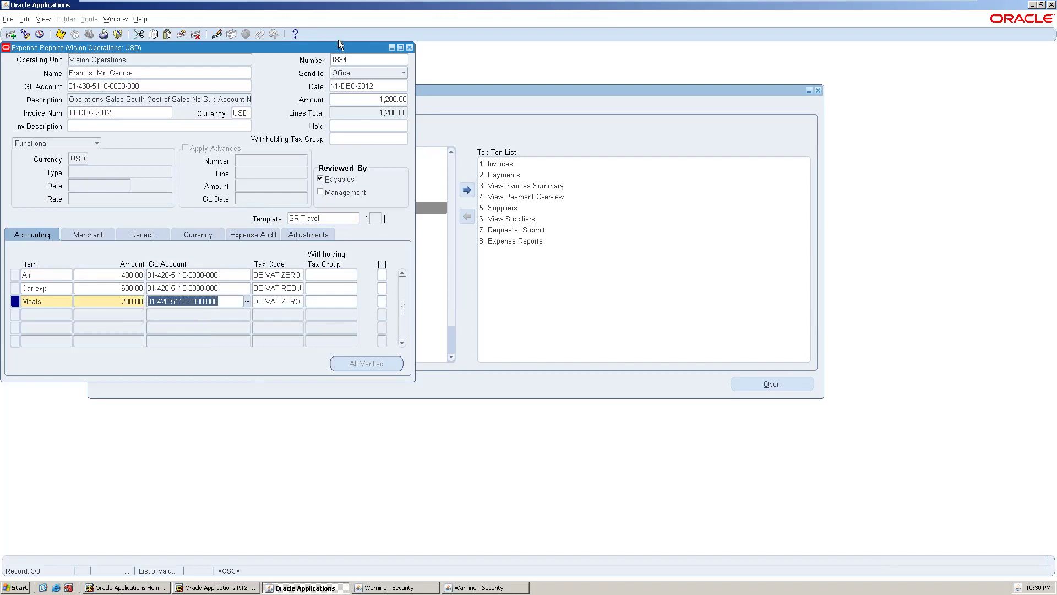
- Maximize the window, save expense report 1834 with Ctrl+S, and close it
click(400, 47)
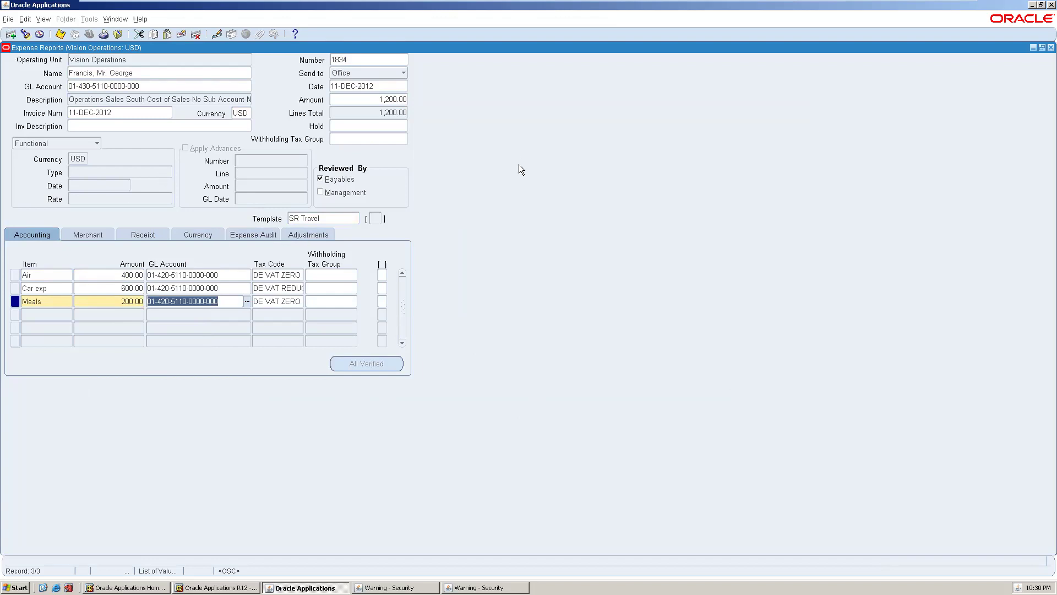
key(ctrl+s)
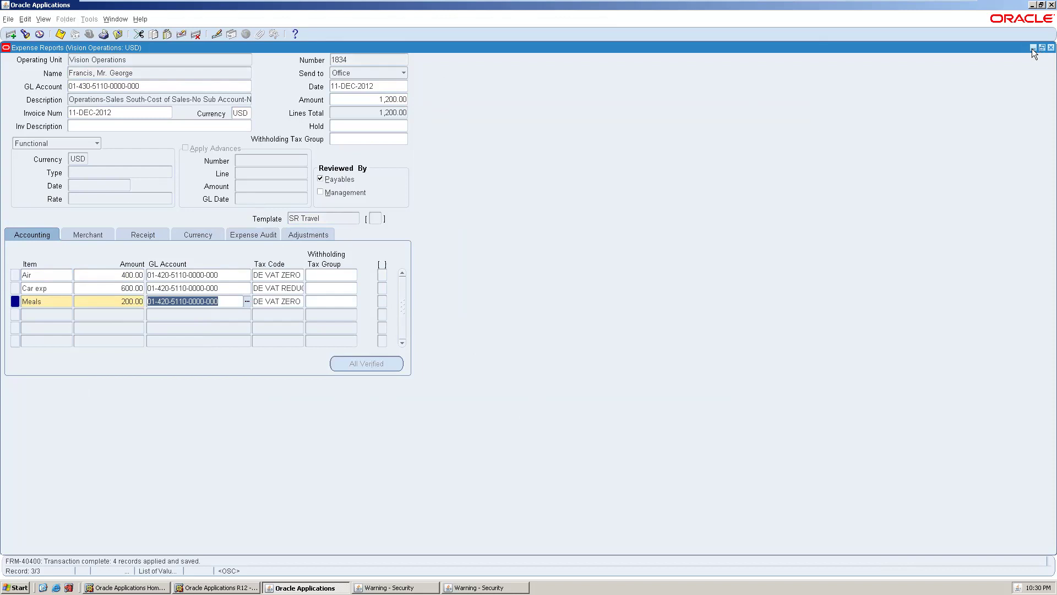
click(1049, 48)
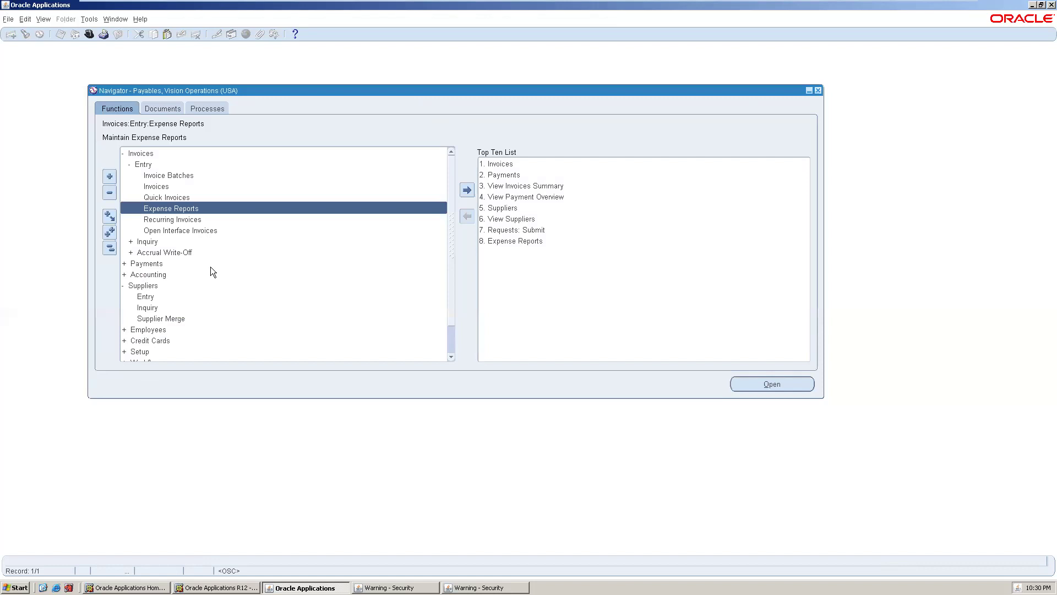
- Open Recurring Invoices and pick supplier 3M Health Care from a % supplier search
click(192, 219)
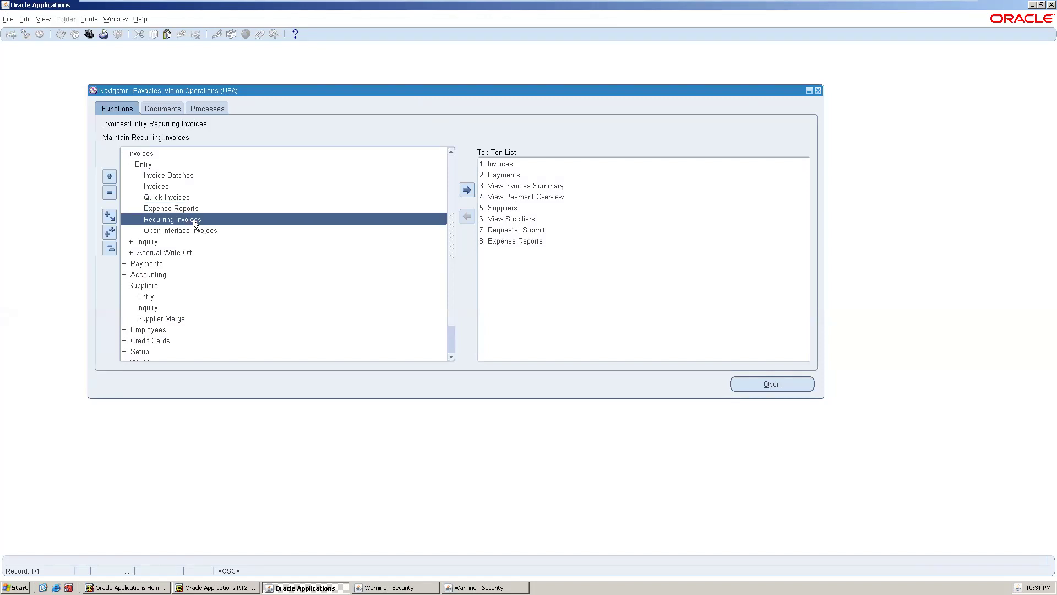
double_click(192, 220)
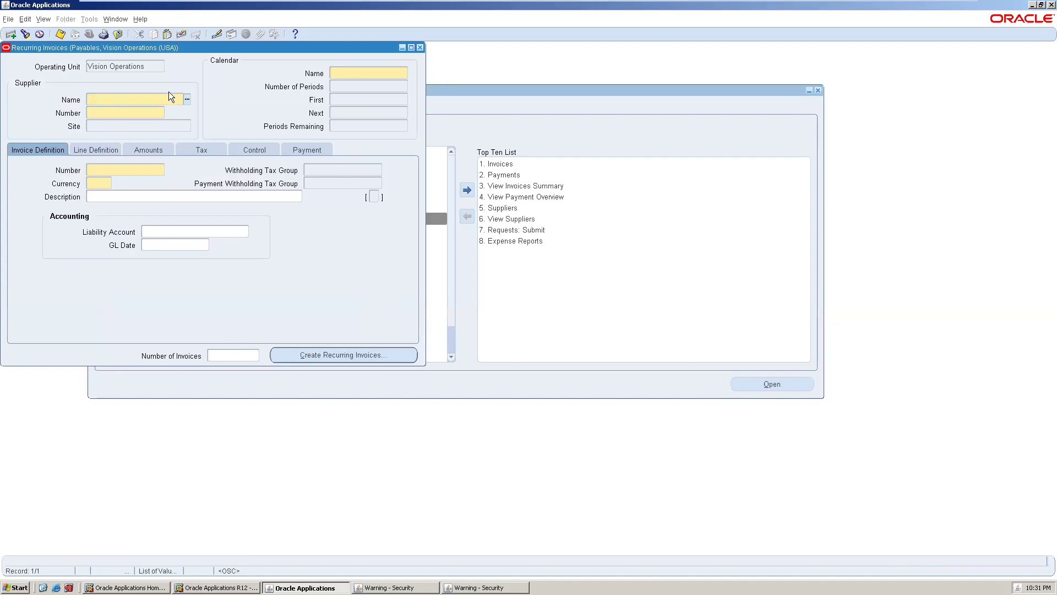
click(187, 99)
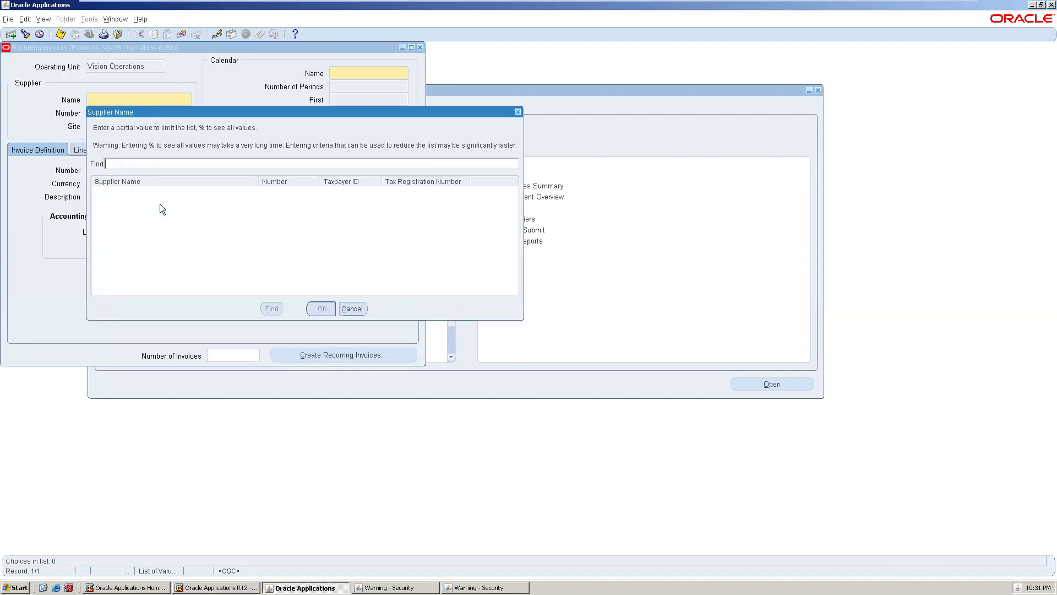
text(%)
key(Return)
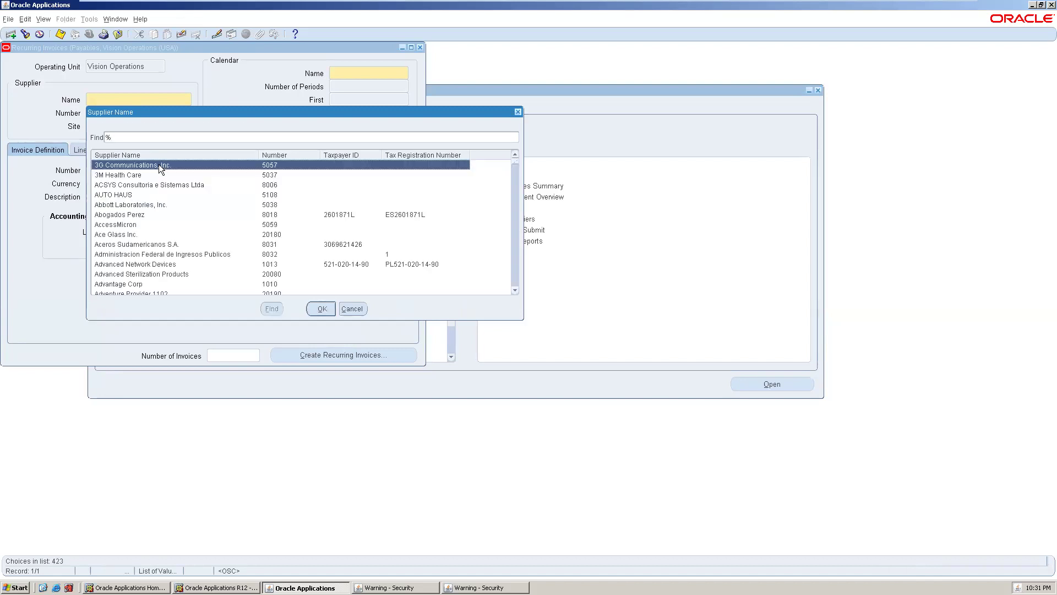
click(156, 175)
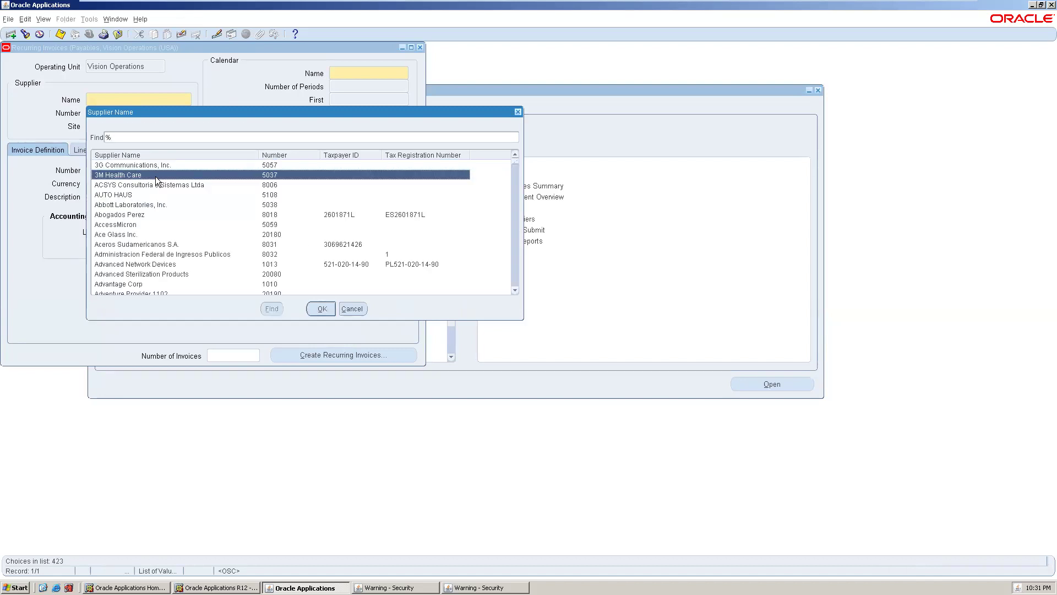
click(318, 312)
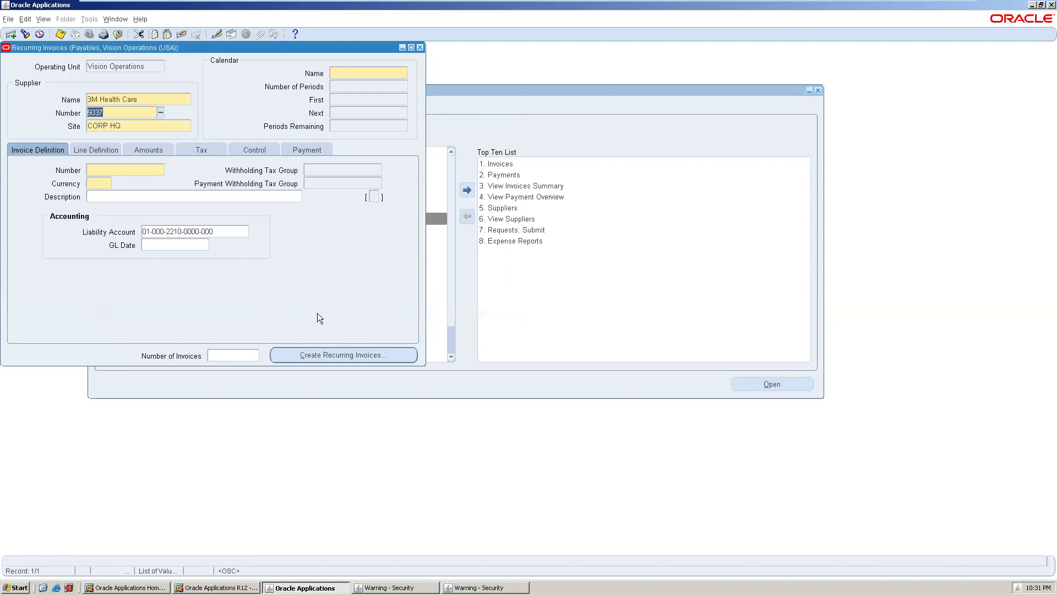
- Select ProgressInvoice from the Calendar Name list
click(345, 73)
click(404, 72)
click(355, 169)
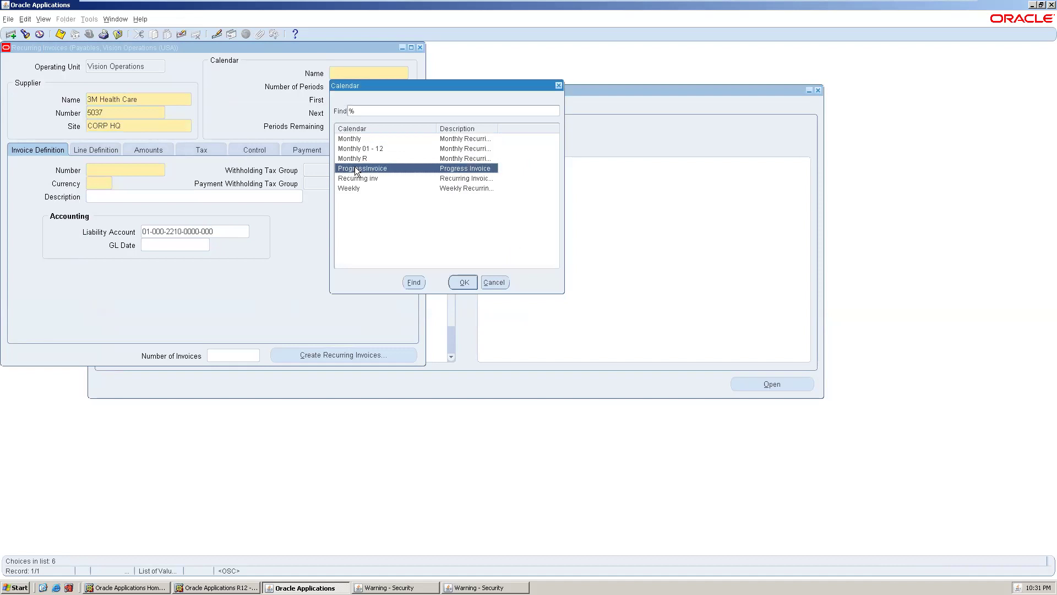
click(463, 282)
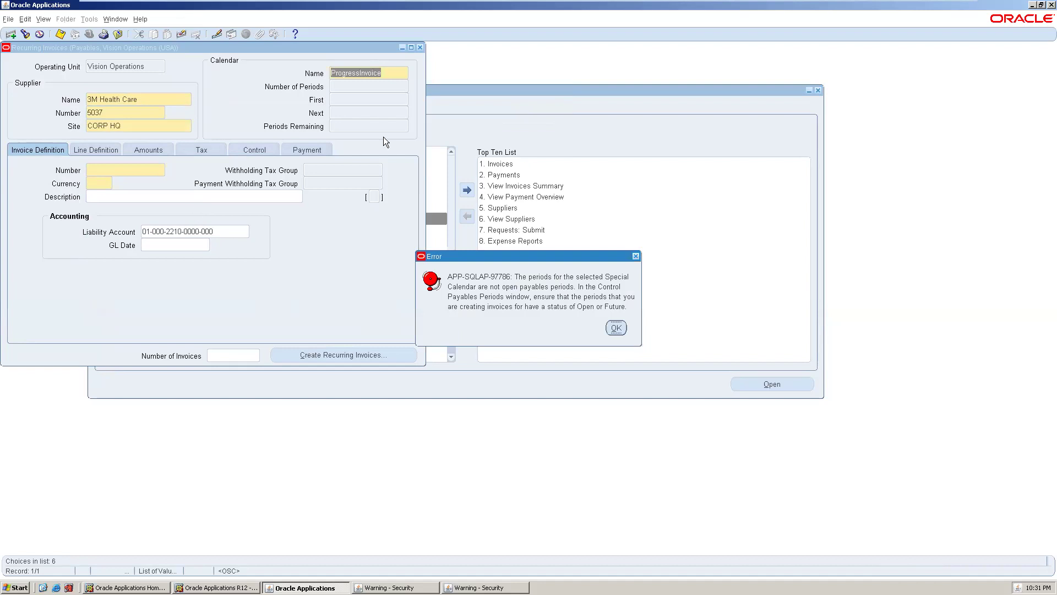
- Dismiss the repeated APP-SQLAP-97786 closed-periods errors and bring the calendar list back up
click(616, 329)
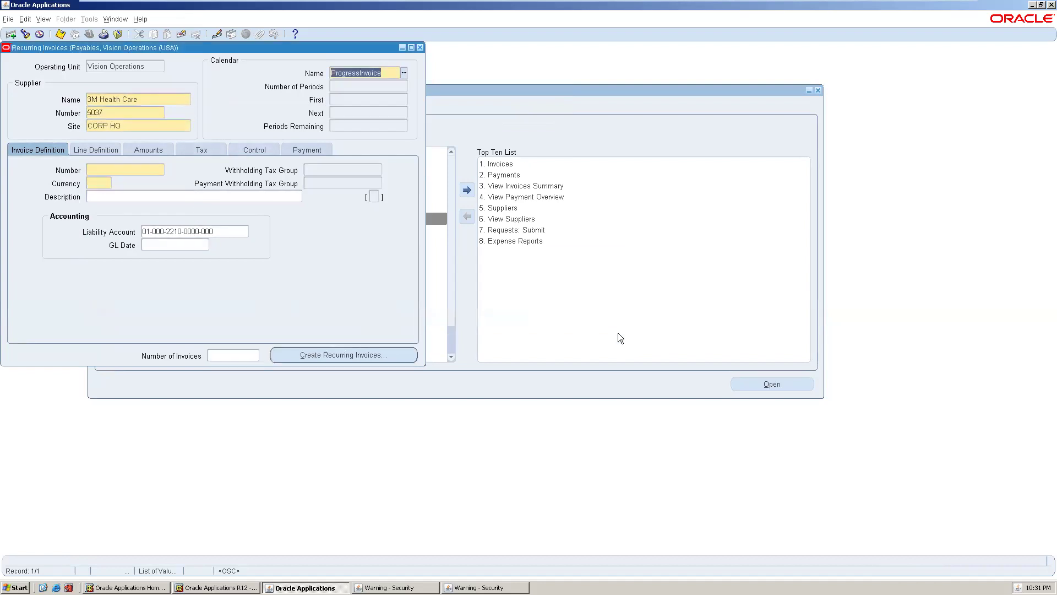
click(368, 82)
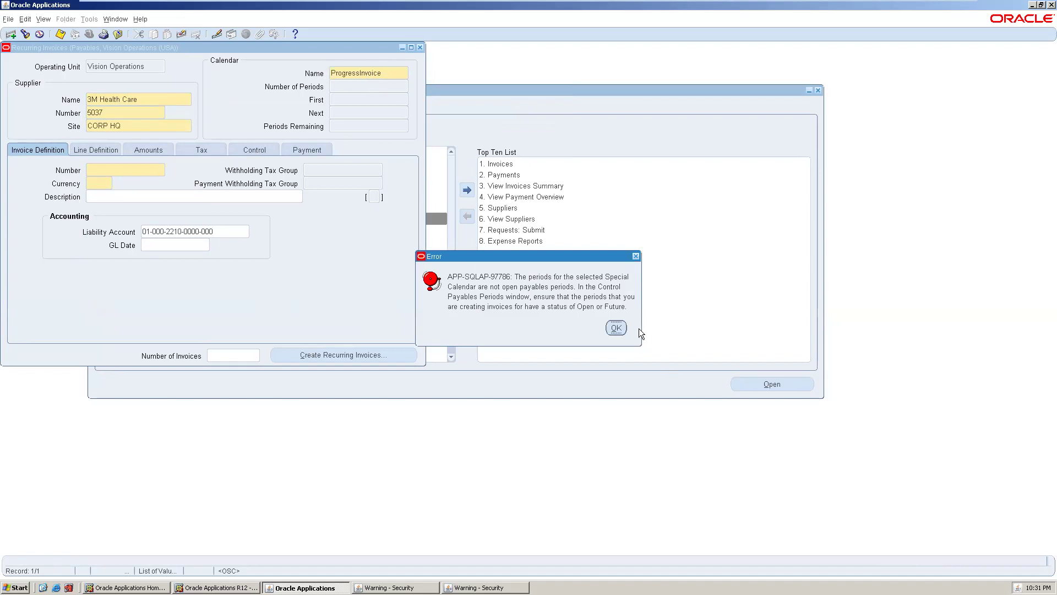
click(615, 326)
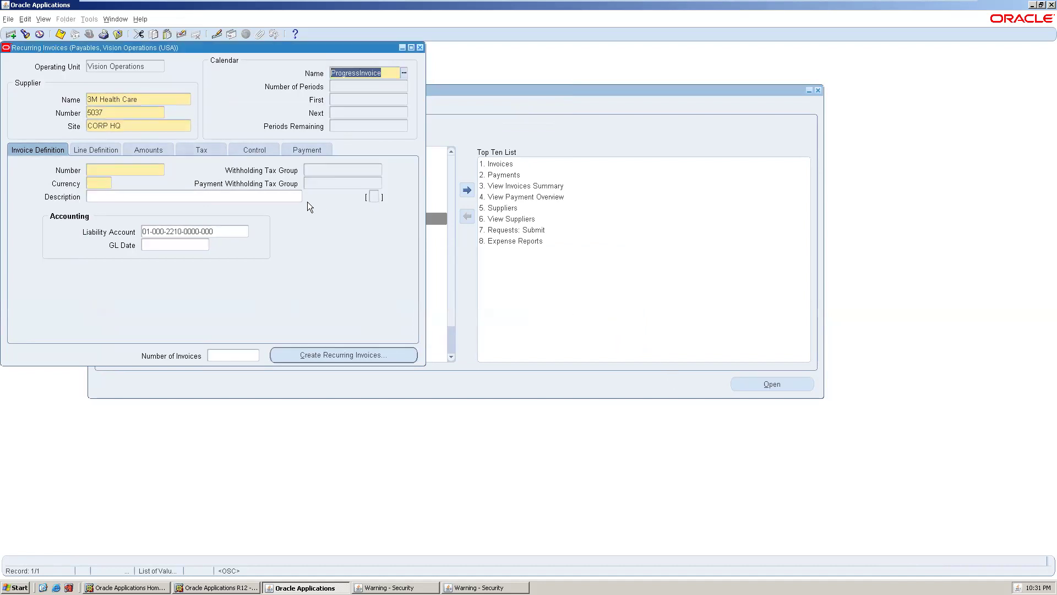
click(347, 88)
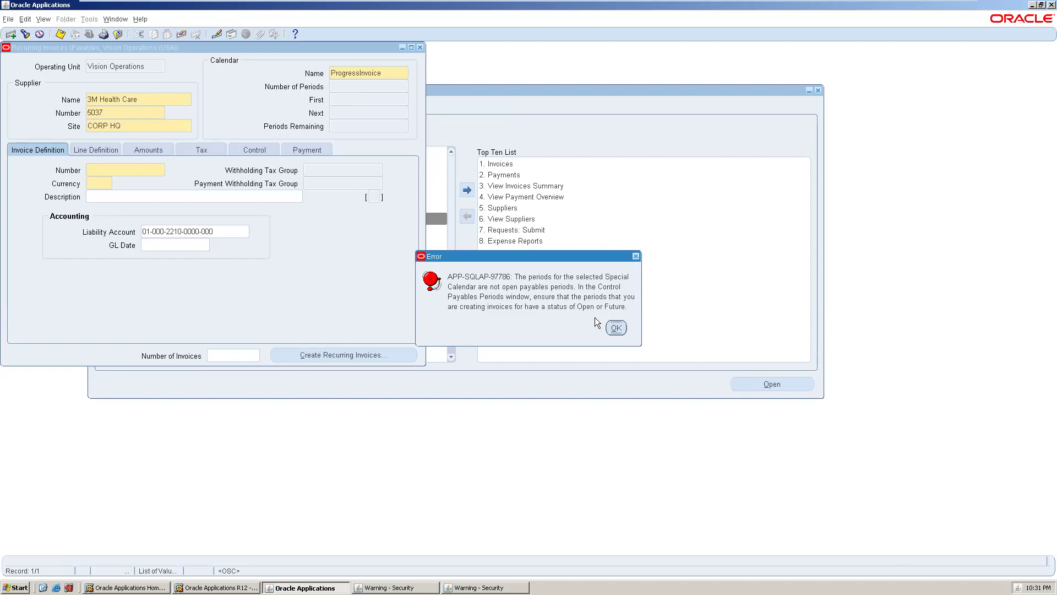
click(608, 327)
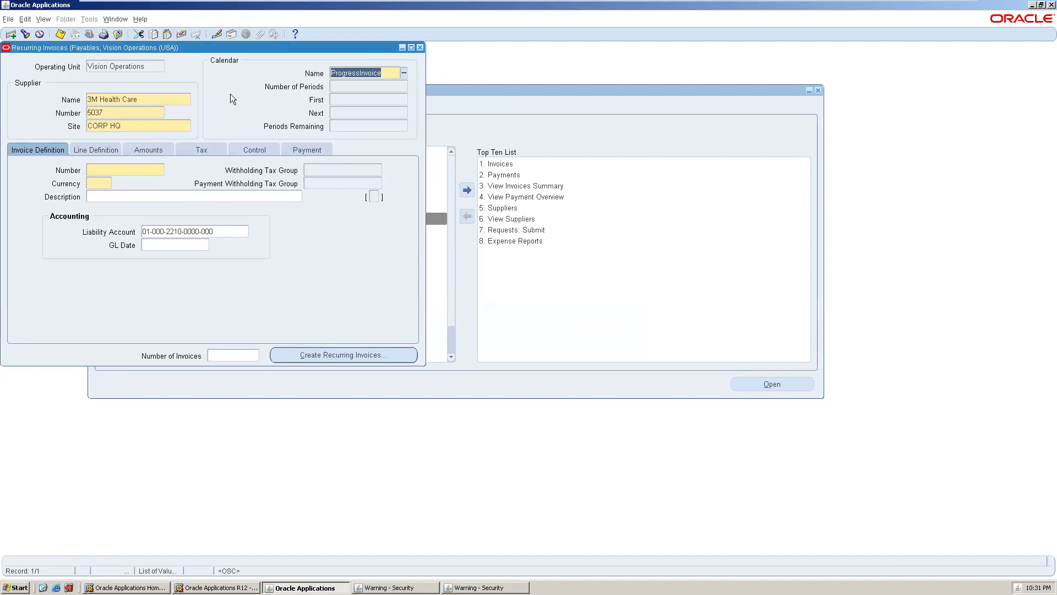
click(403, 73)
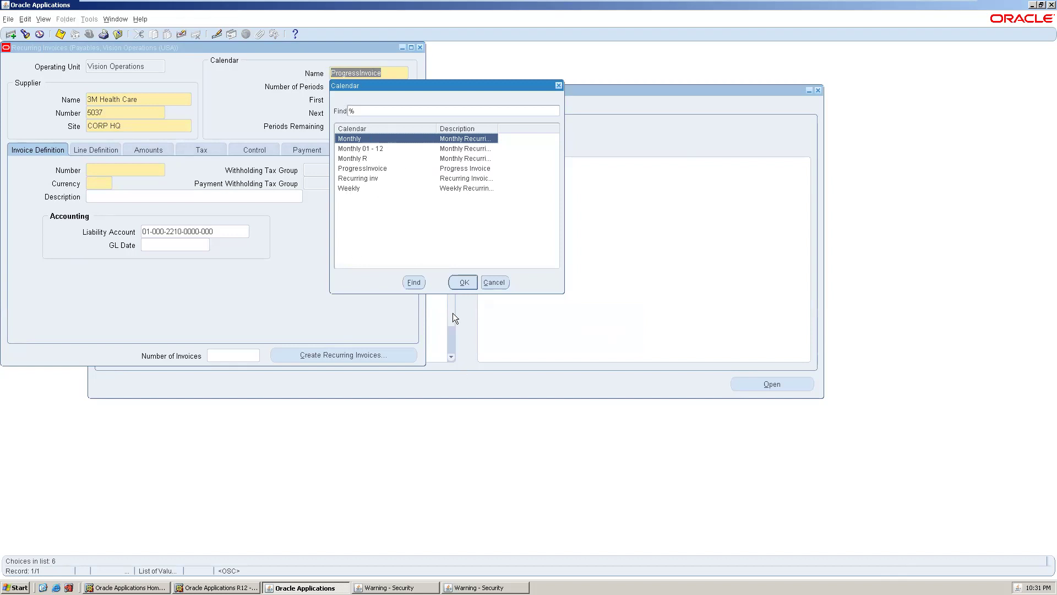
- Choose the Monthly calendar with 3 periods, enter invoice number 3 and currency USD
click(464, 282)
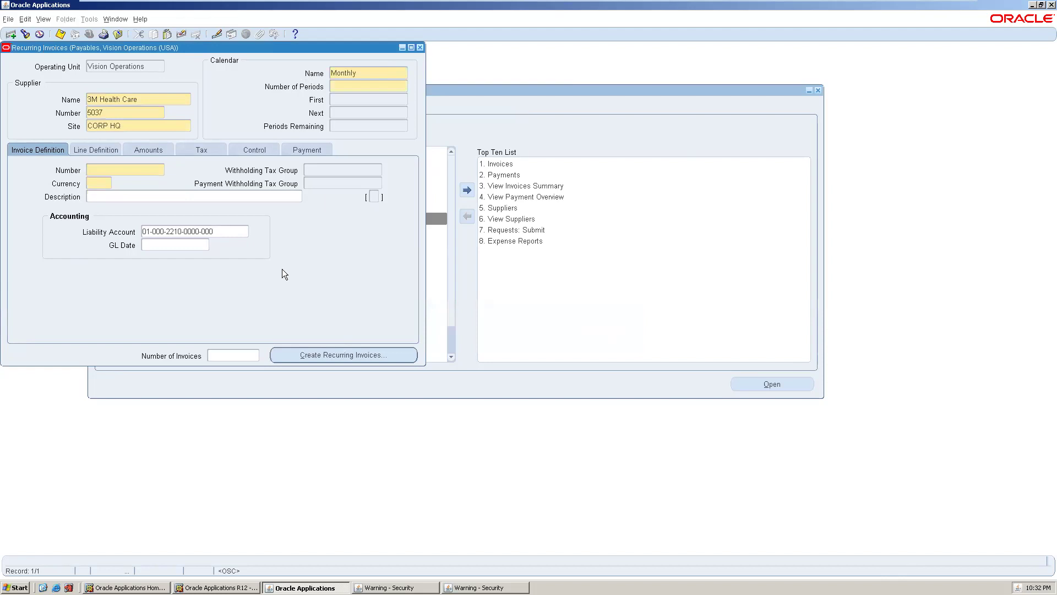
text(3)
click(127, 173)
text(3)
click(102, 185)
text(USD)
- Try 17-DEC-2021 as the GL date, then dismiss the accounting-period note
click(205, 247)
click(205, 245)
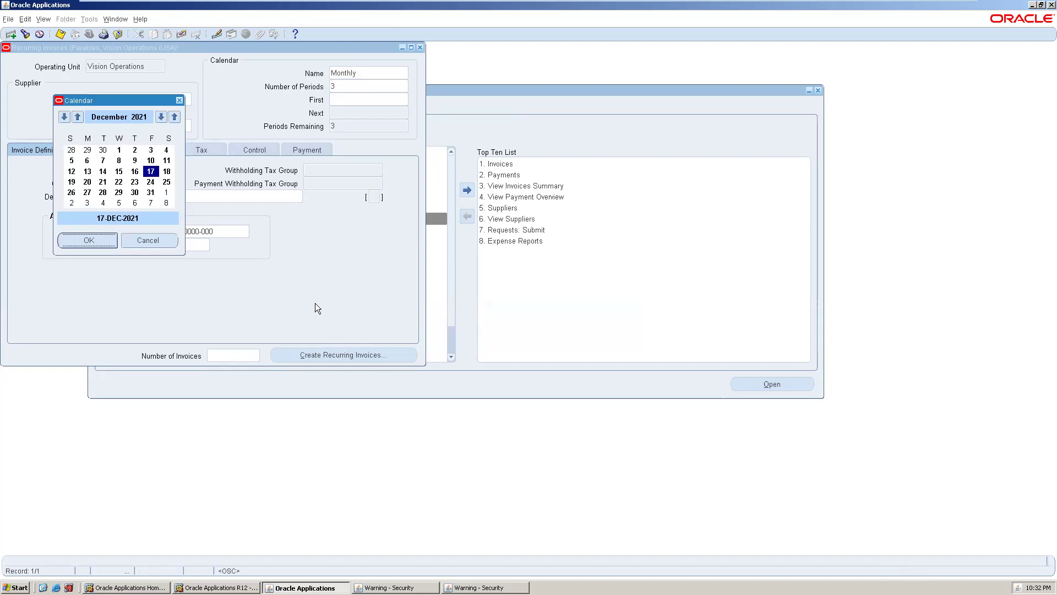
click(86, 241)
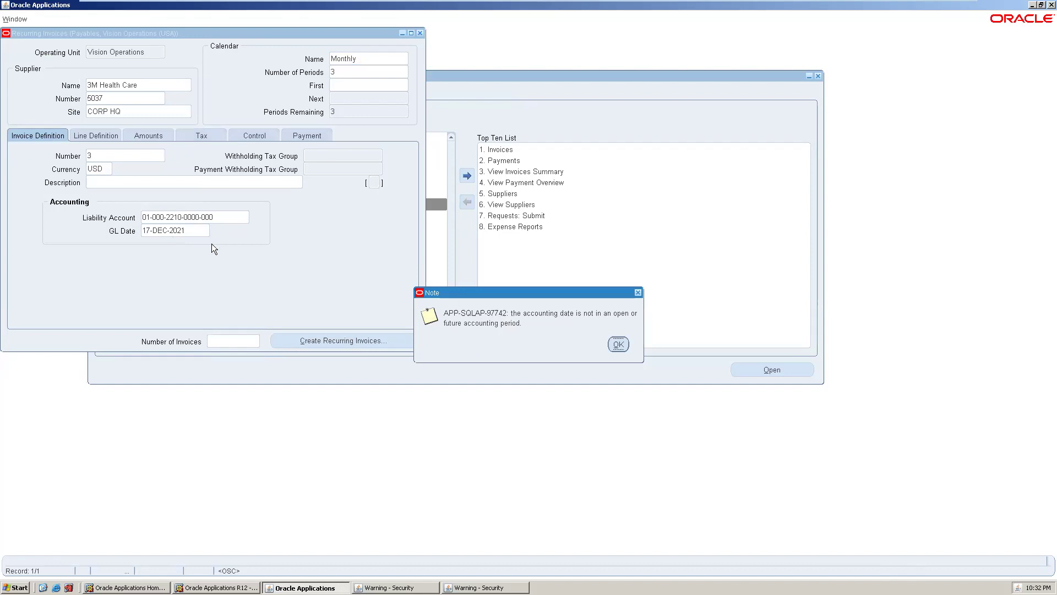
click(618, 344)
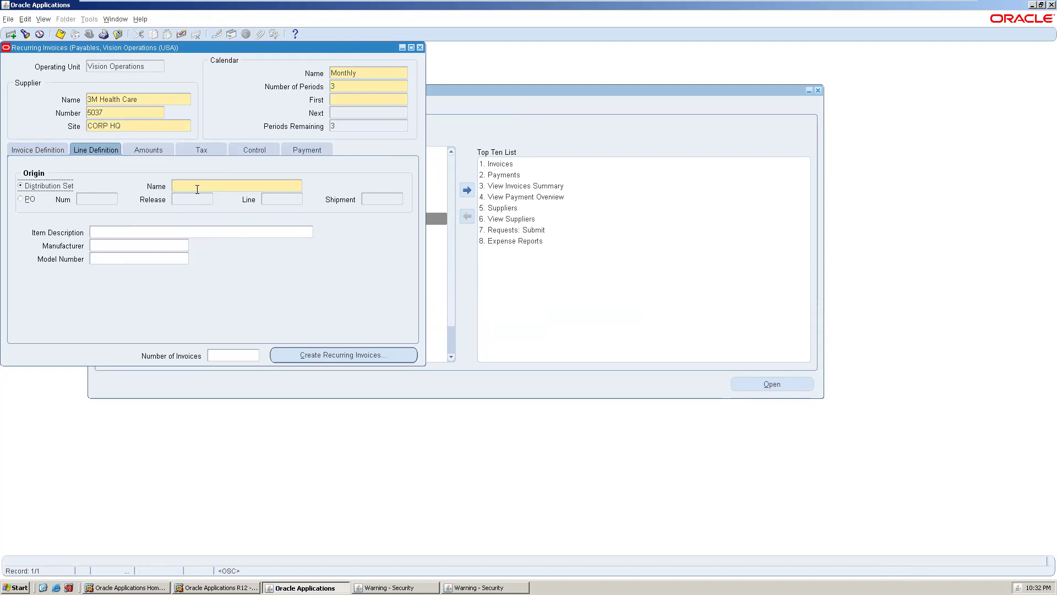
click(44, 150)
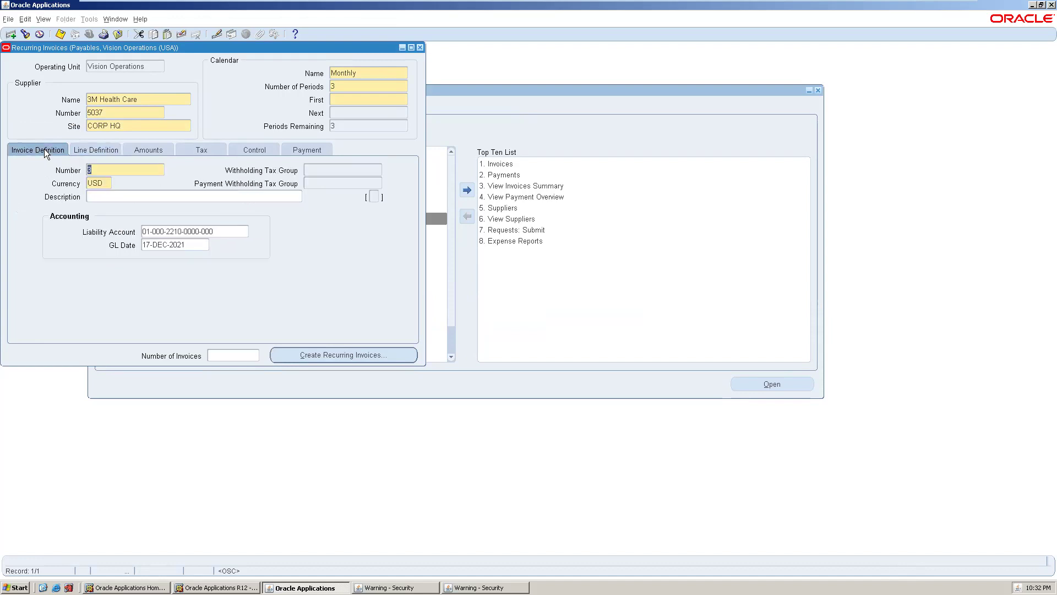
- Change the GL date to 20-DEC-2012 in the date picker
click(190, 247)
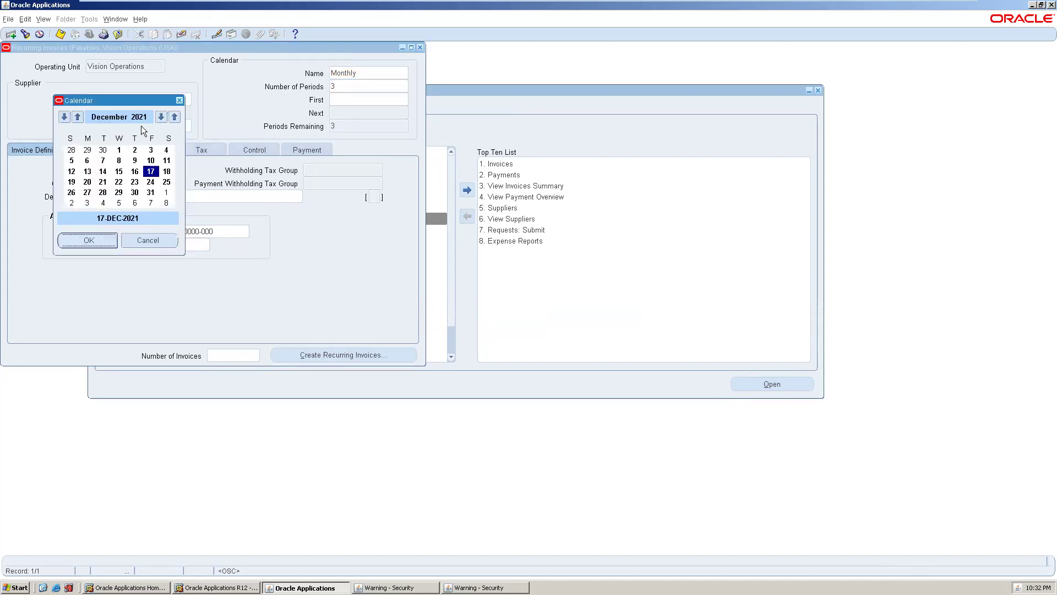
click(160, 117)
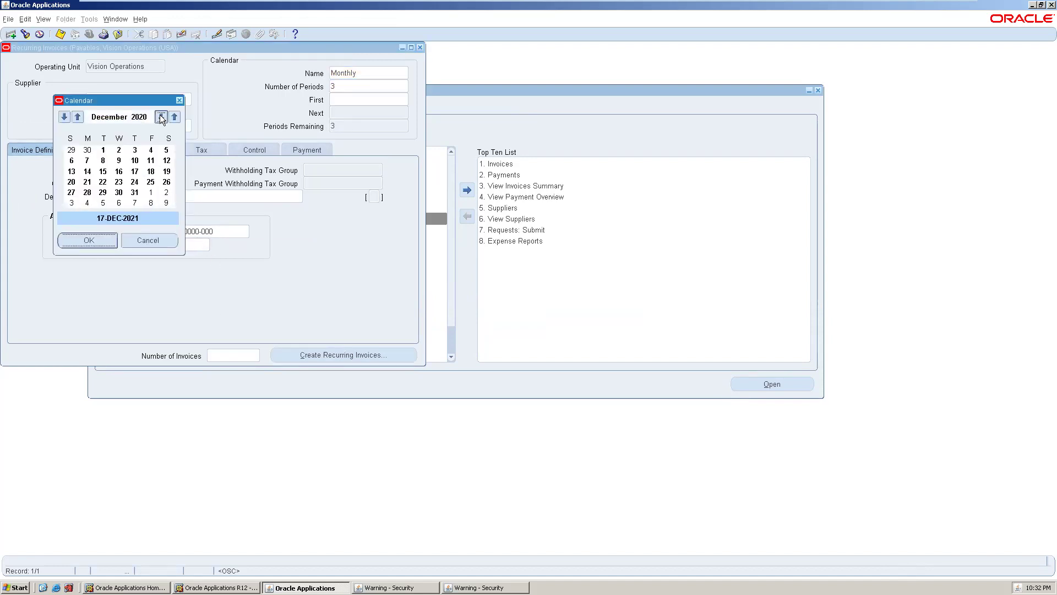
click(161, 118)
click(161, 117)
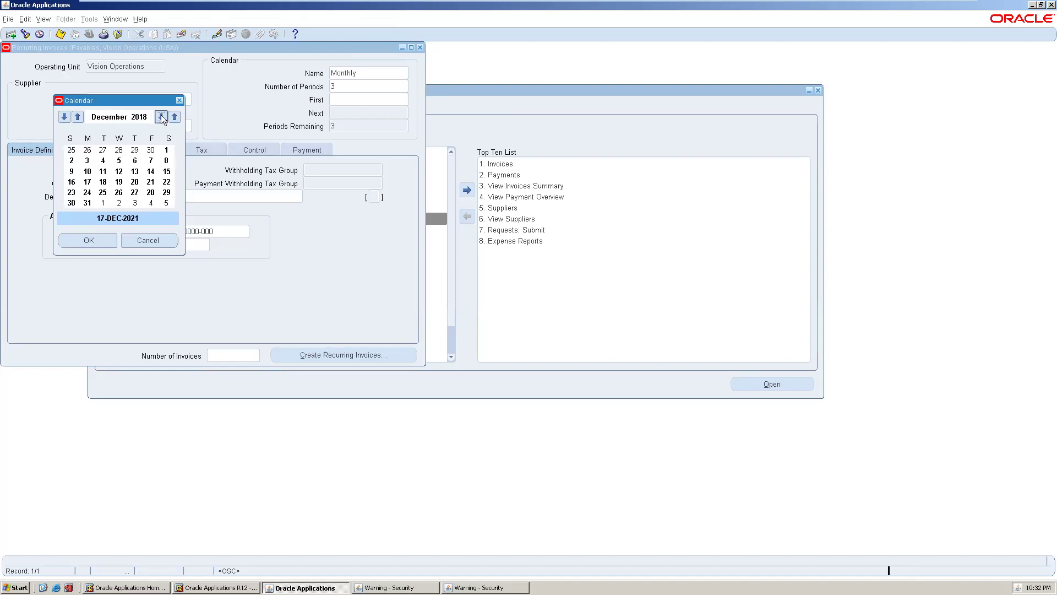
click(161, 117)
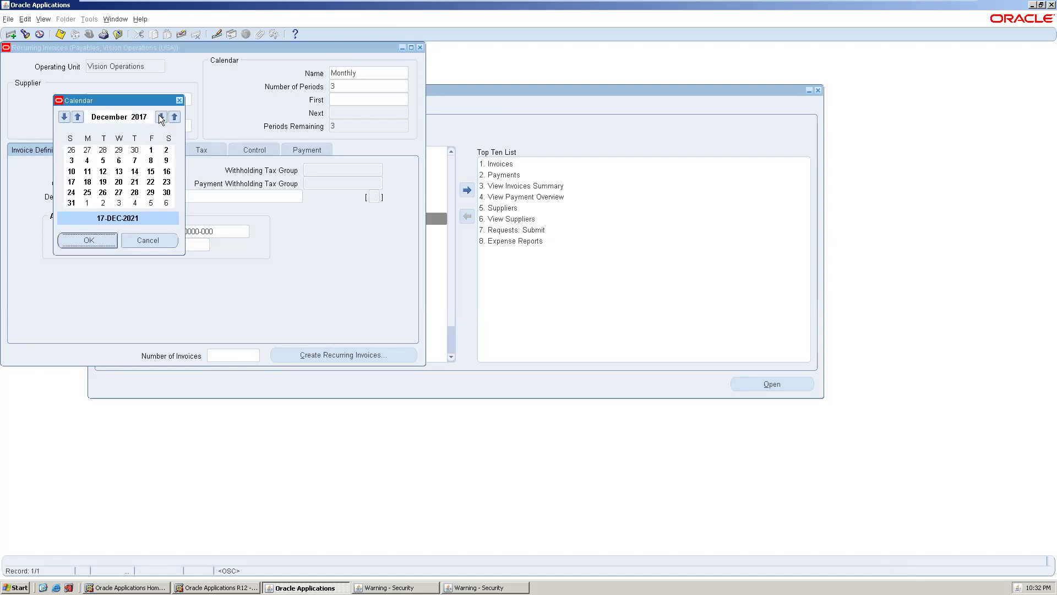
click(161, 117)
click(161, 118)
click(161, 117)
click(161, 117)
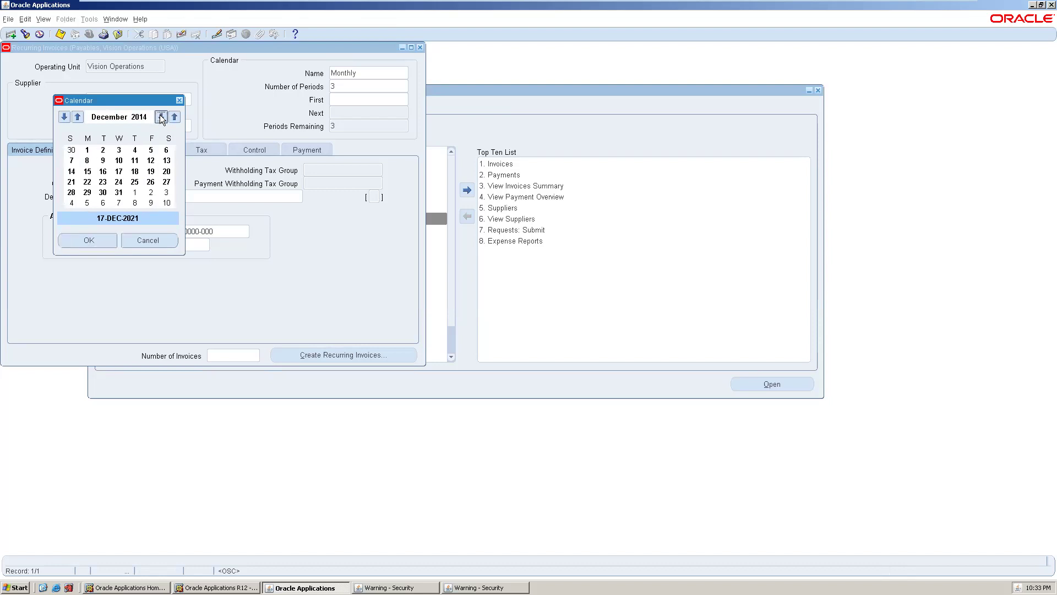
click(161, 118)
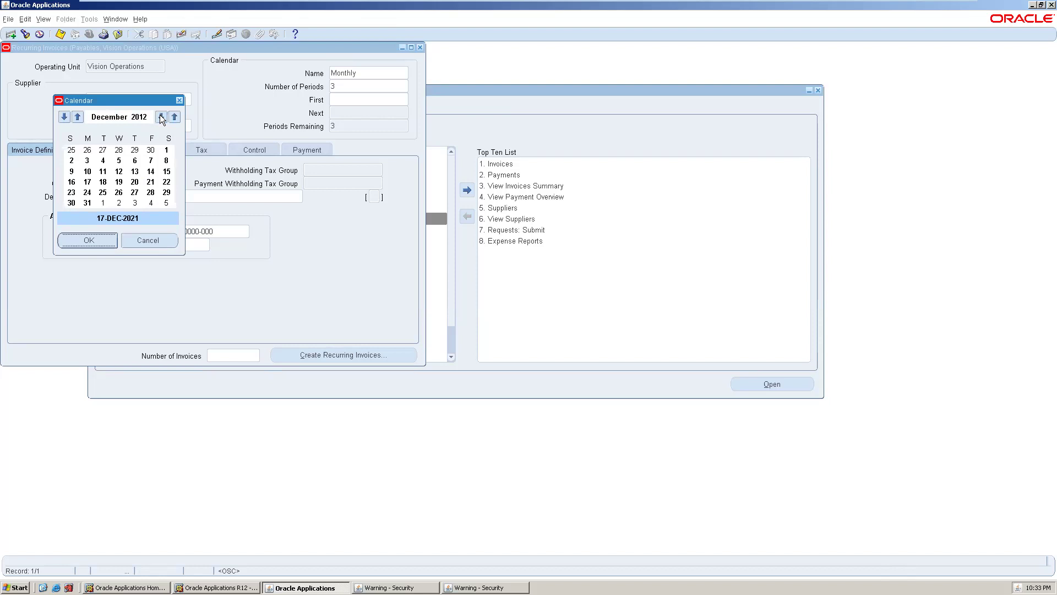
click(137, 183)
click(88, 240)
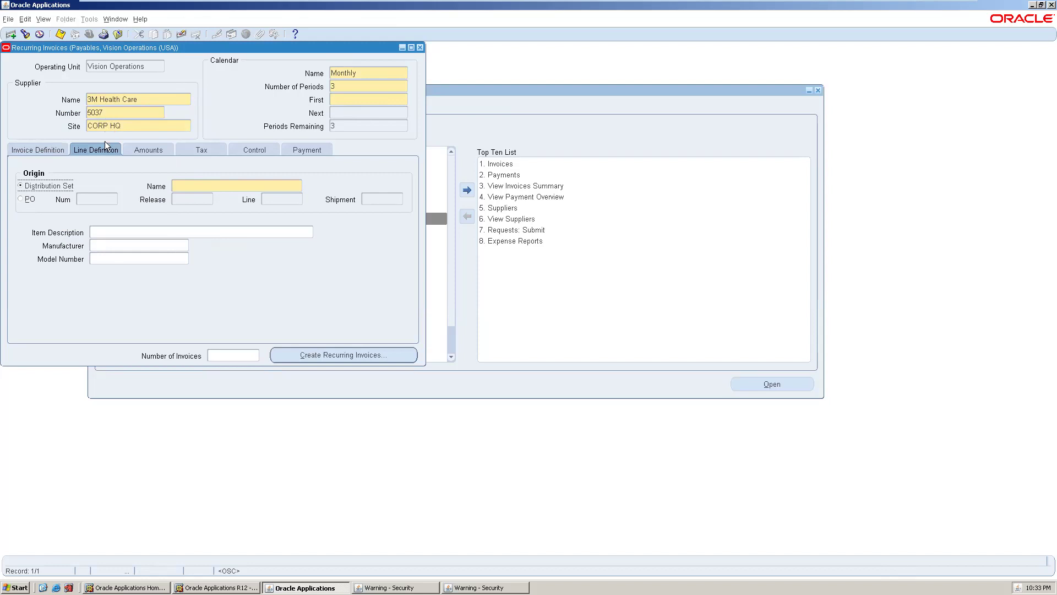
- Enter 4,000 as the first special invoice amount
click(55, 151)
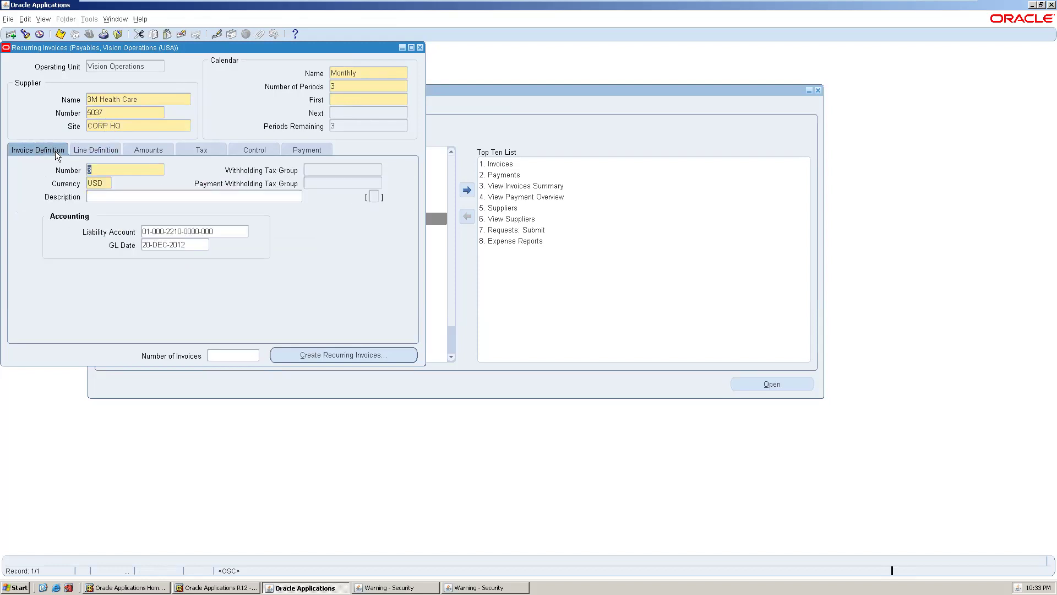
click(156, 152)
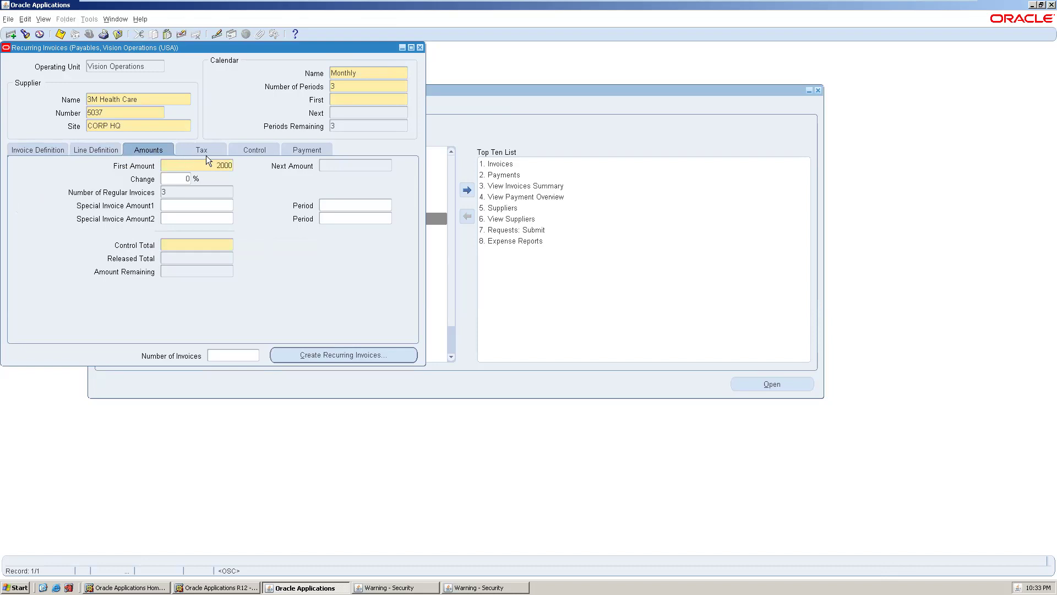
click(189, 208)
text(4000)
key(Tab)
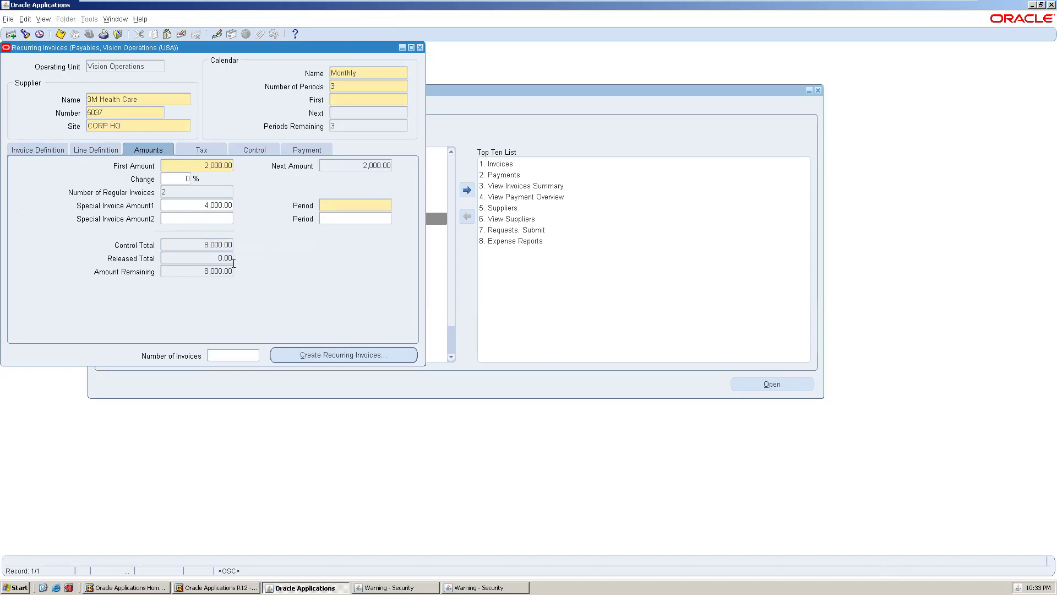
- Try setting the special invoice period to 3
click(344, 205)
text(3)
key(Tab)
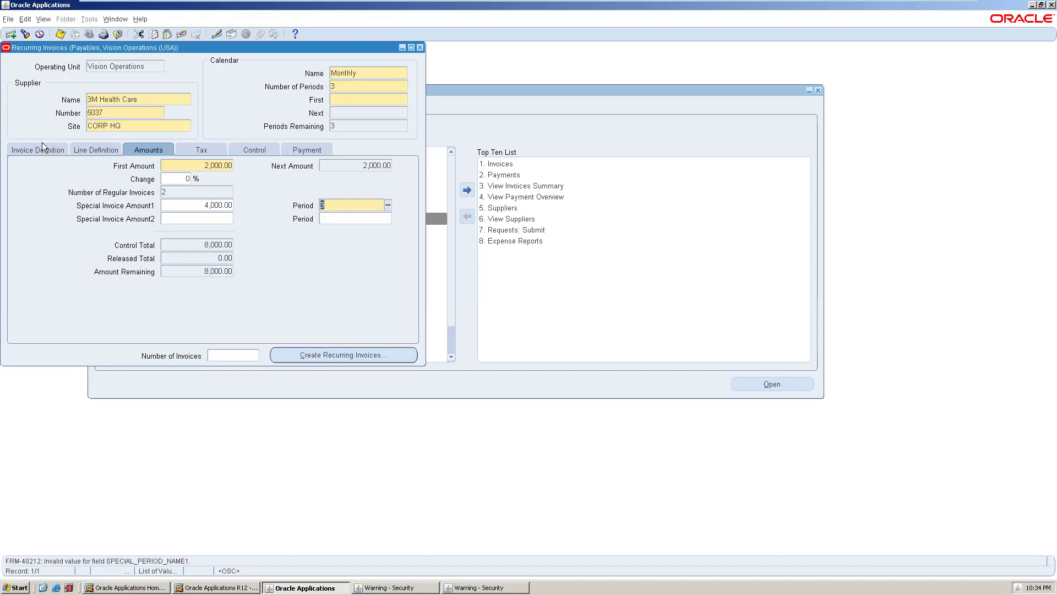
click(377, 353)
click(374, 352)
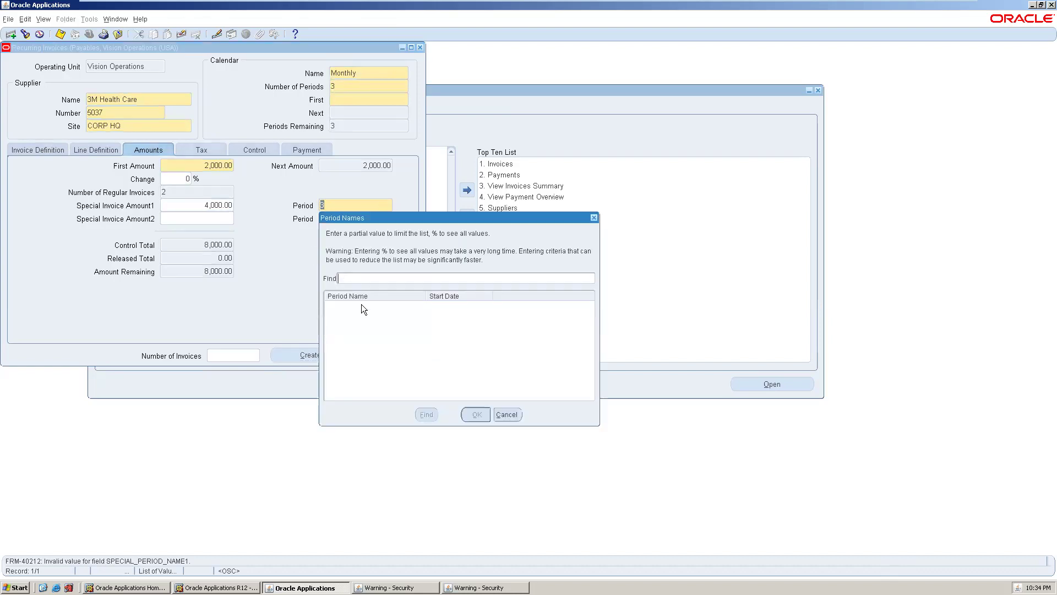
text(%)
key(BackSpace)
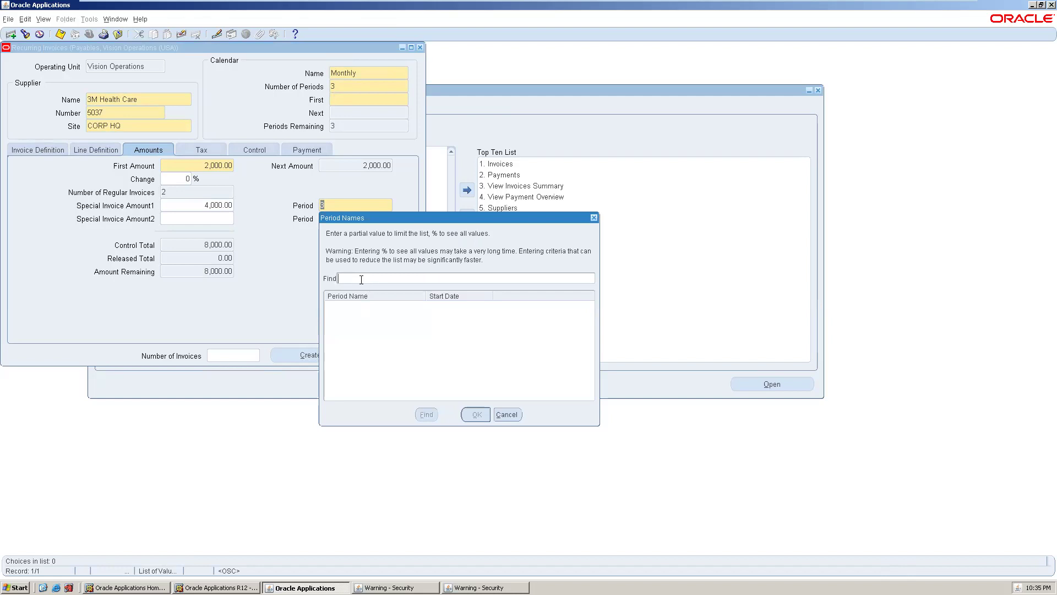
text(%)
key(BackSpace)
click(592, 217)
click(310, 354)
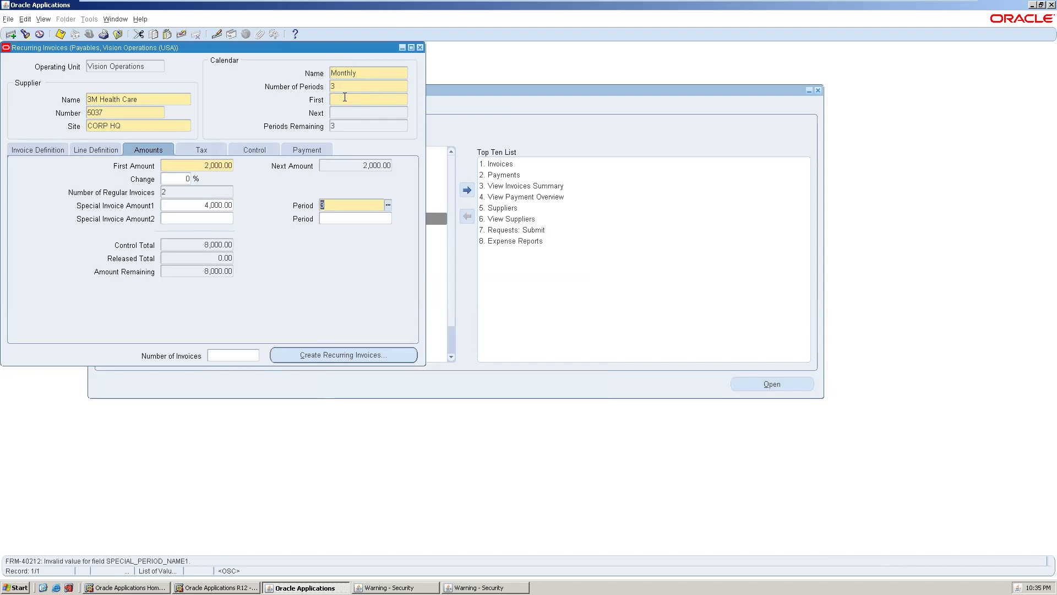
- Clear the special invoice period value
text(1)
key(Tab)
key(BackSpace)
- Pick Dec-07 from all listed period names as the first calendar period
click(370, 94)
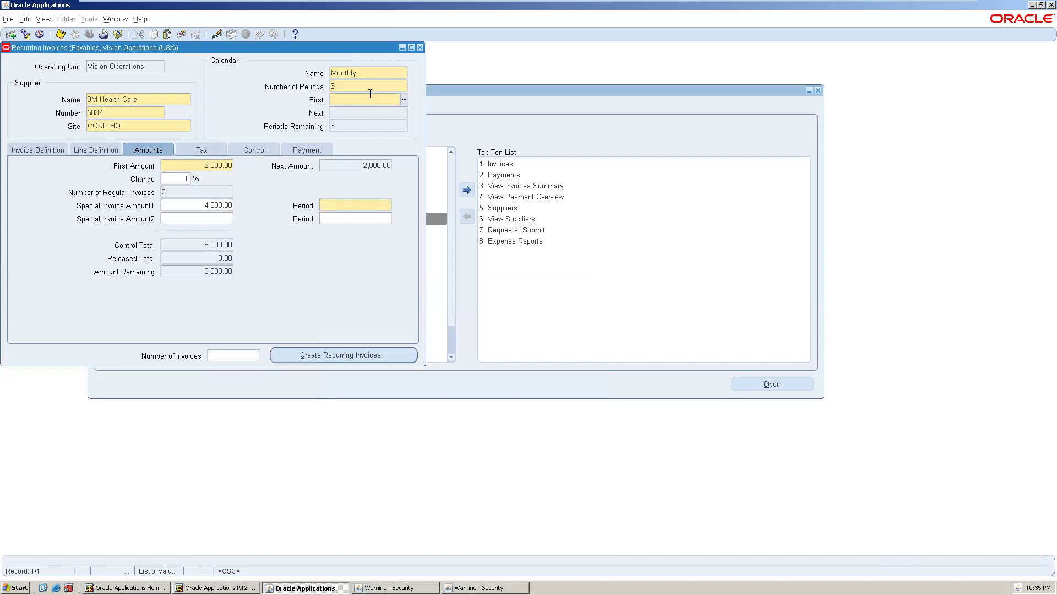
click(404, 100)
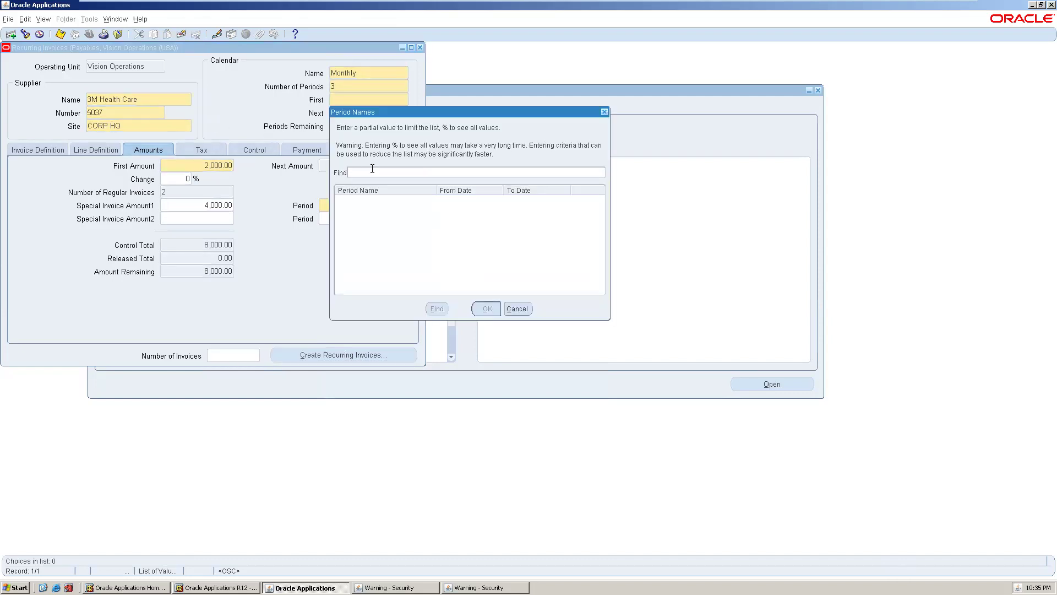
text(%)
key(Return)
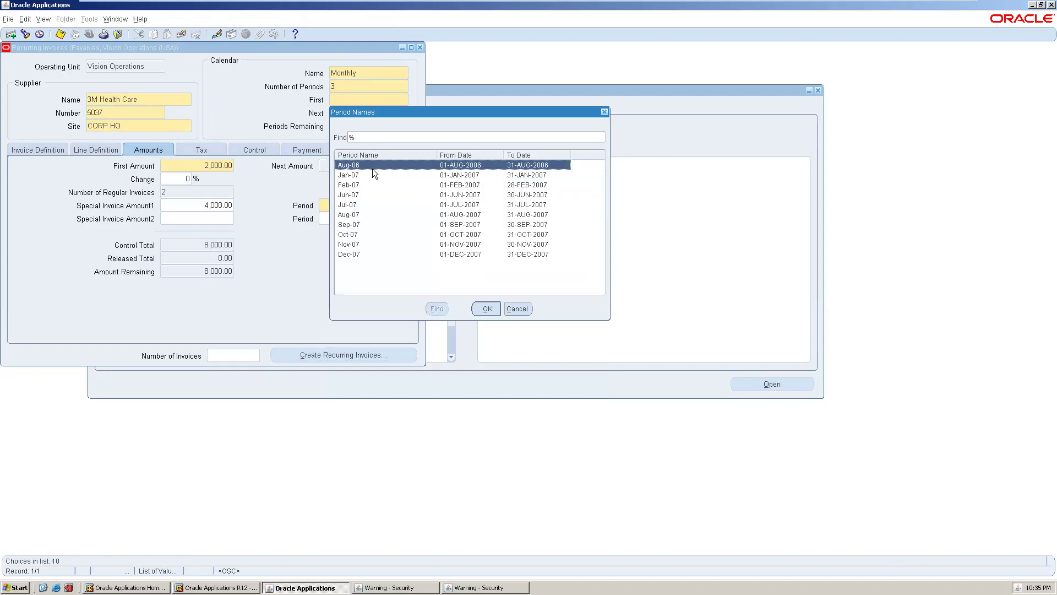
click(374, 172)
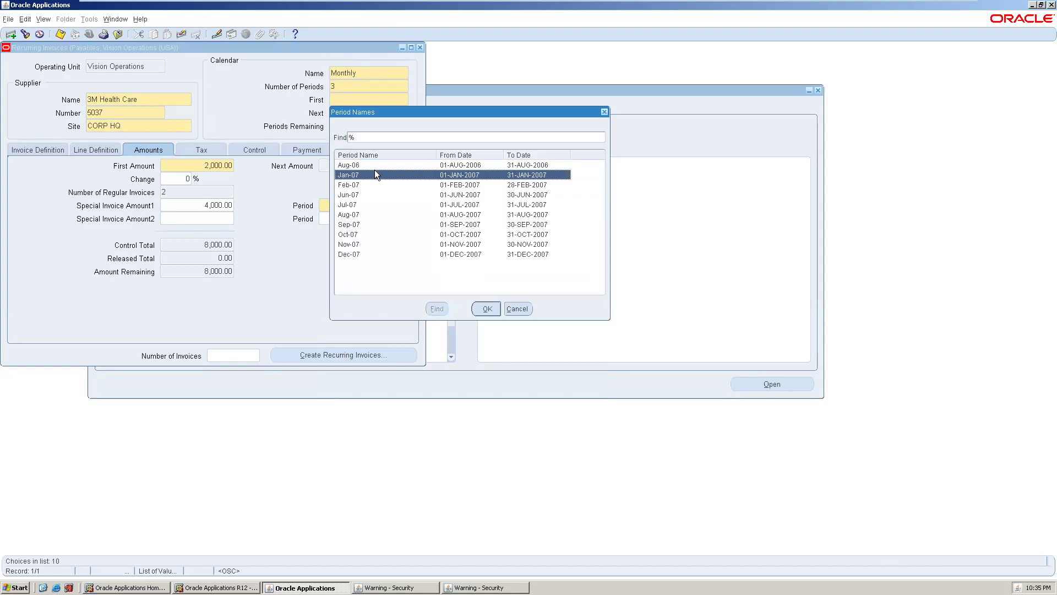
click(359, 257)
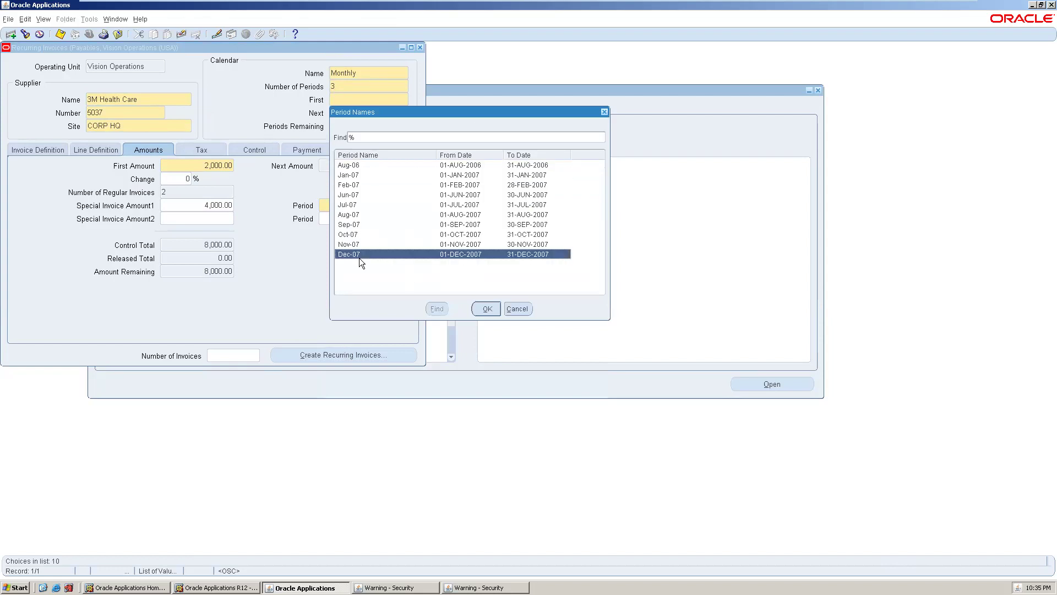
click(473, 307)
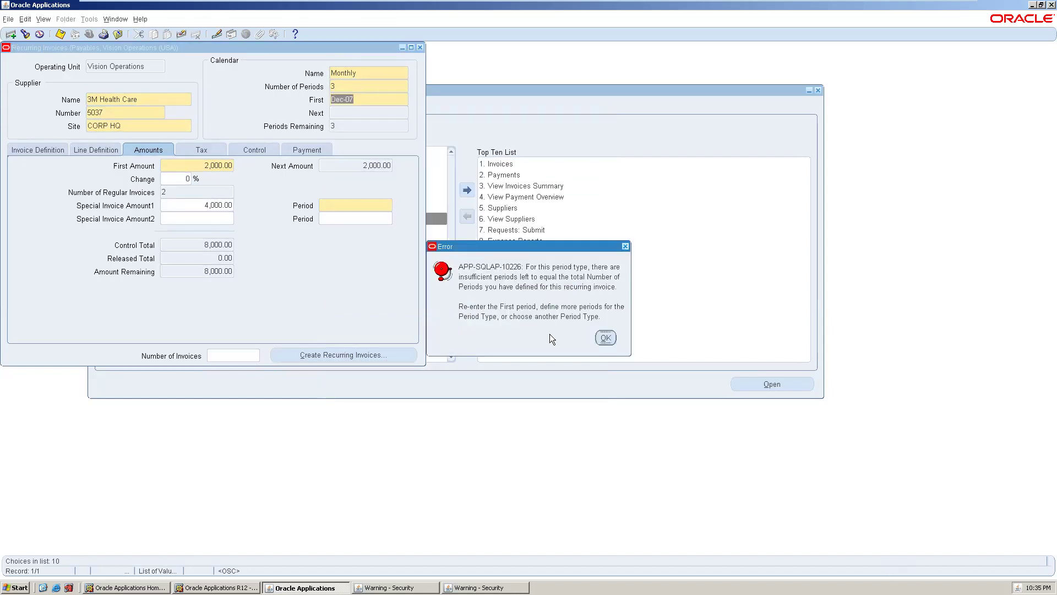
- Dismiss the repeated APP-SQLAP-10226 insufficient-periods errors and erase Dec-07 from the first period
click(604, 338)
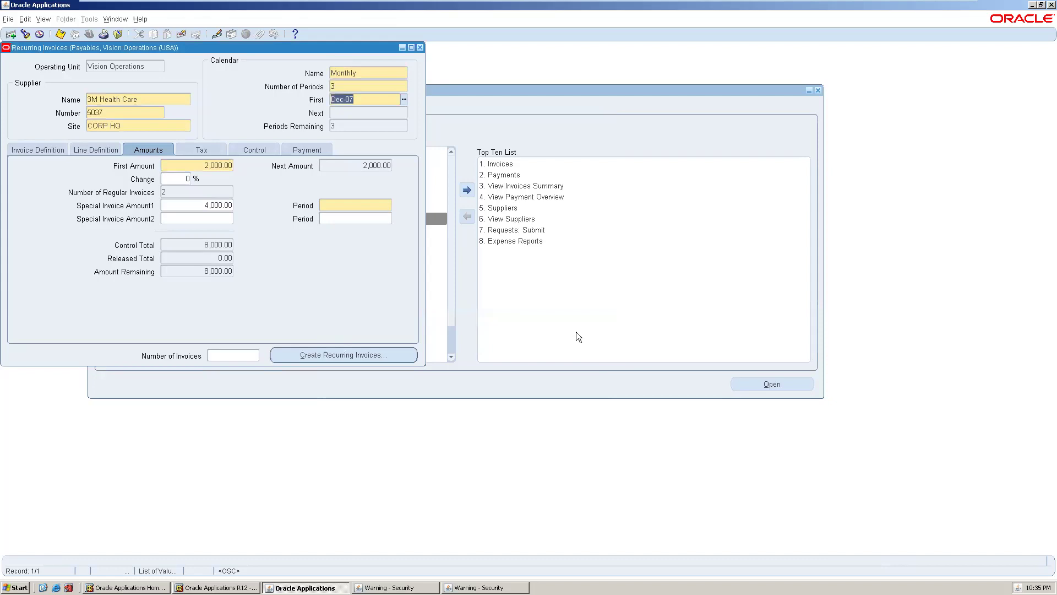
click(365, 207)
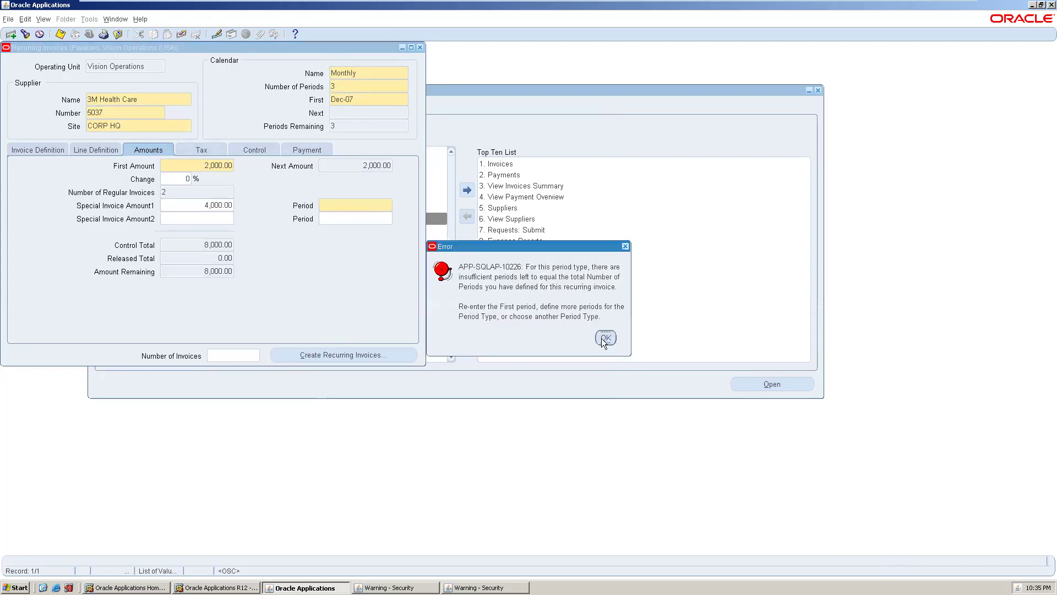
click(605, 338)
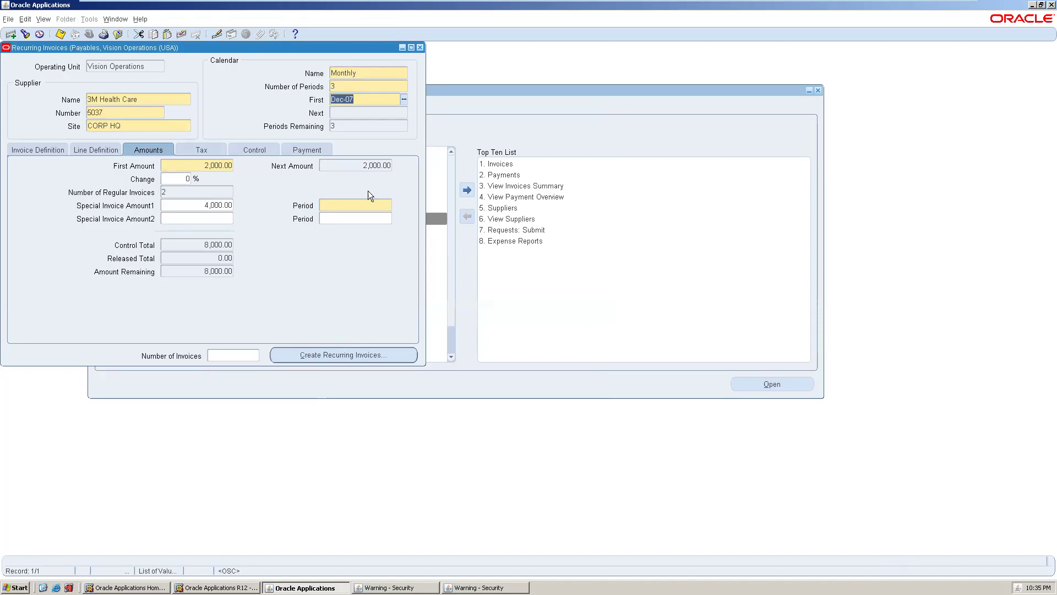
click(333, 211)
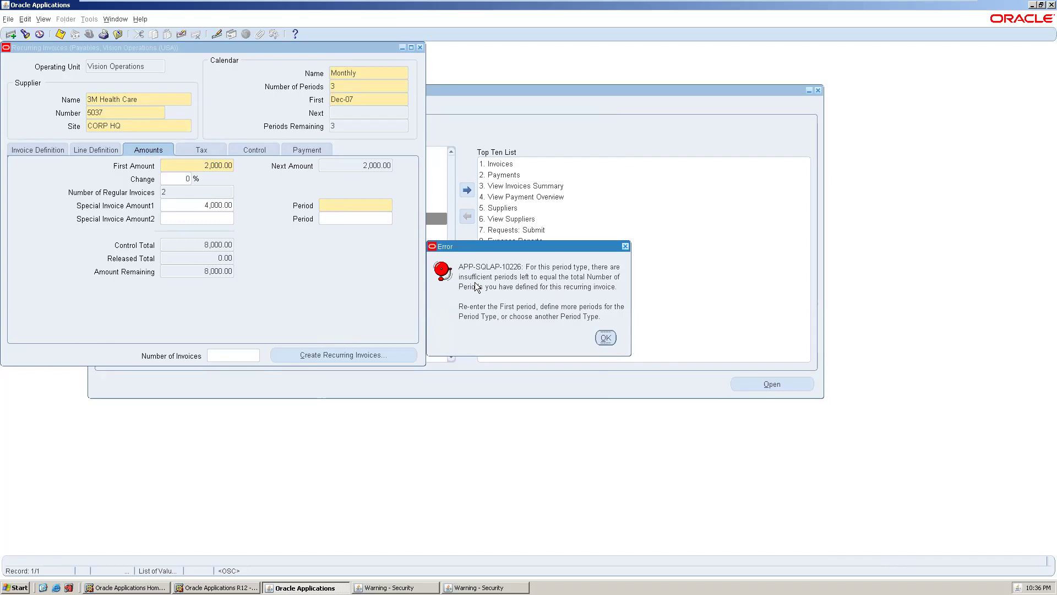
click(605, 338)
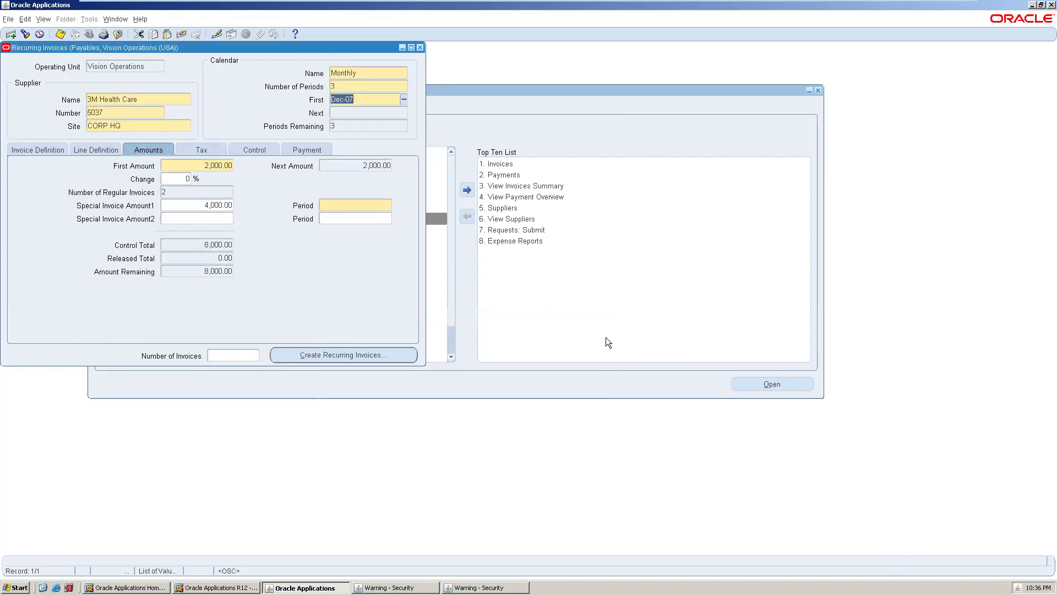
click(338, 203)
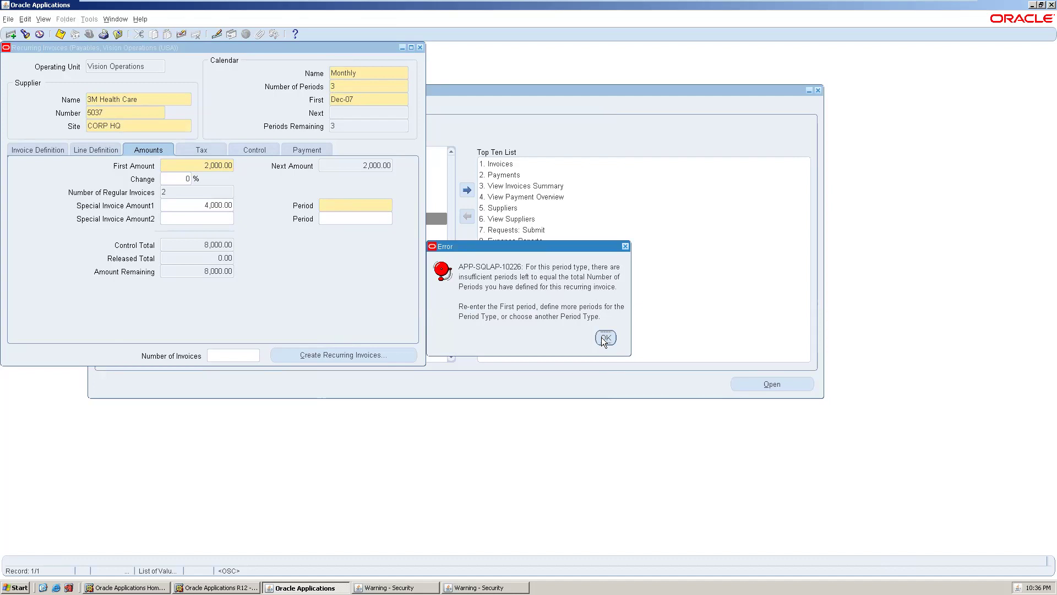
click(605, 338)
click(364, 112)
click(603, 339)
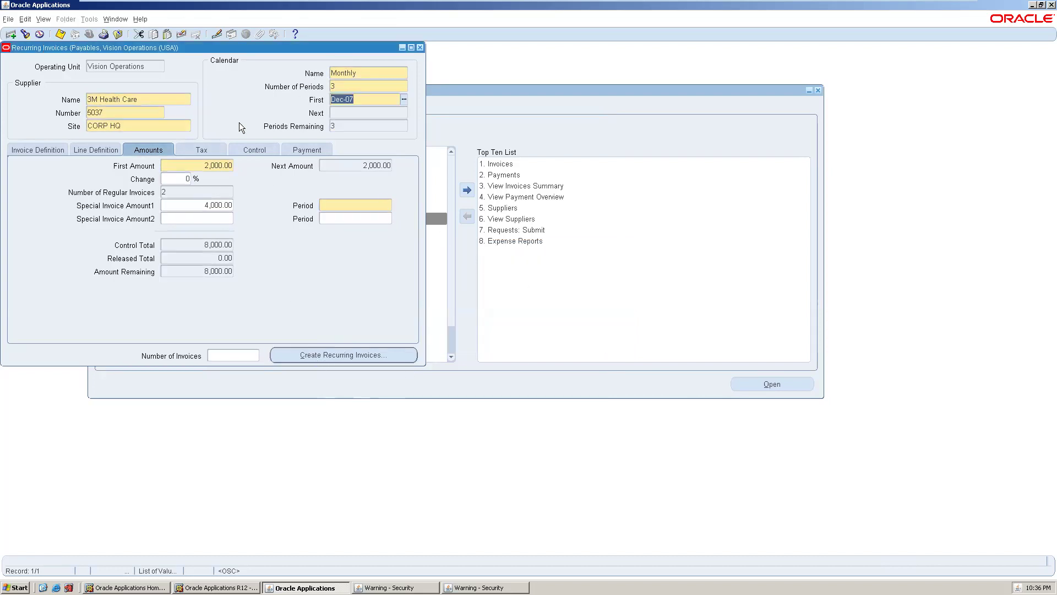
click(351, 206)
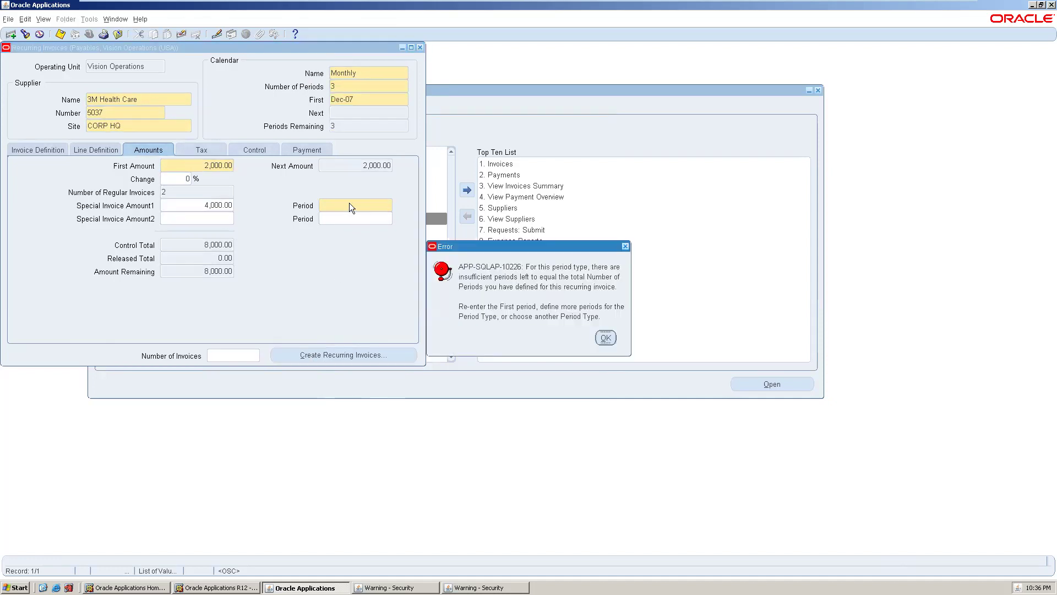
click(604, 338)
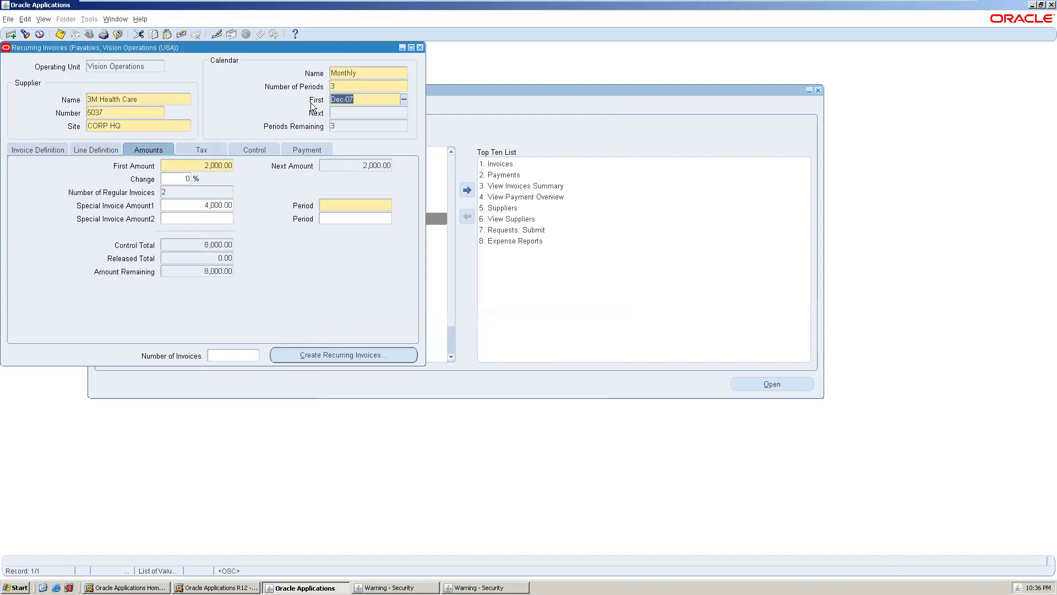
key(BackSpace)
- Search period names with % to list all ten periods, Aug-06 through Dec-07
click(404, 99)
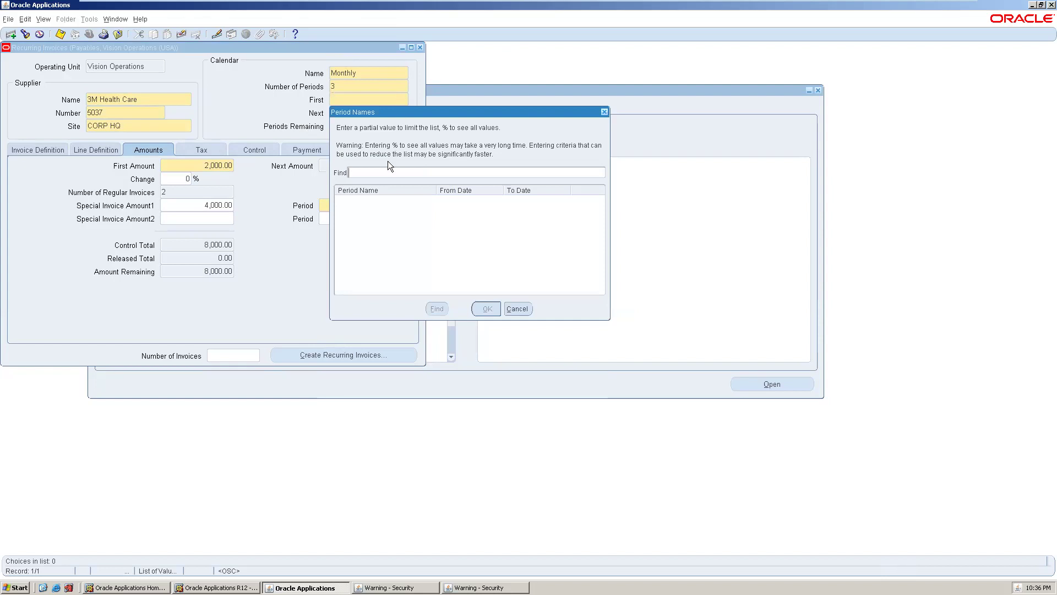
text(5)
key(BackSpace)
text(%)
key(Return)
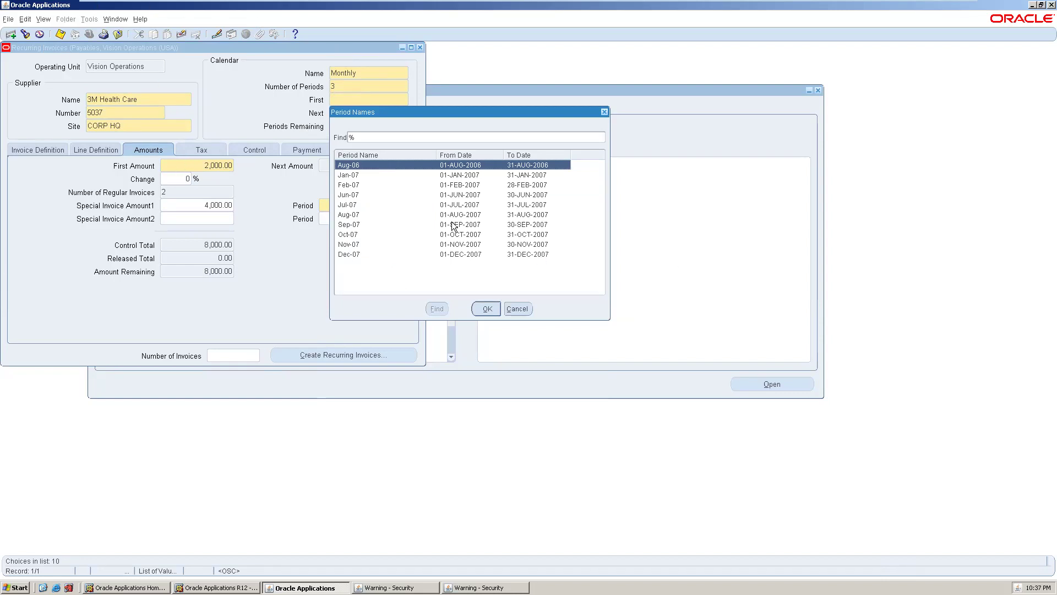
- Make Sep-07 the first period and run Create Recurring Invoices, which raises FRM-40657
click(362, 254)
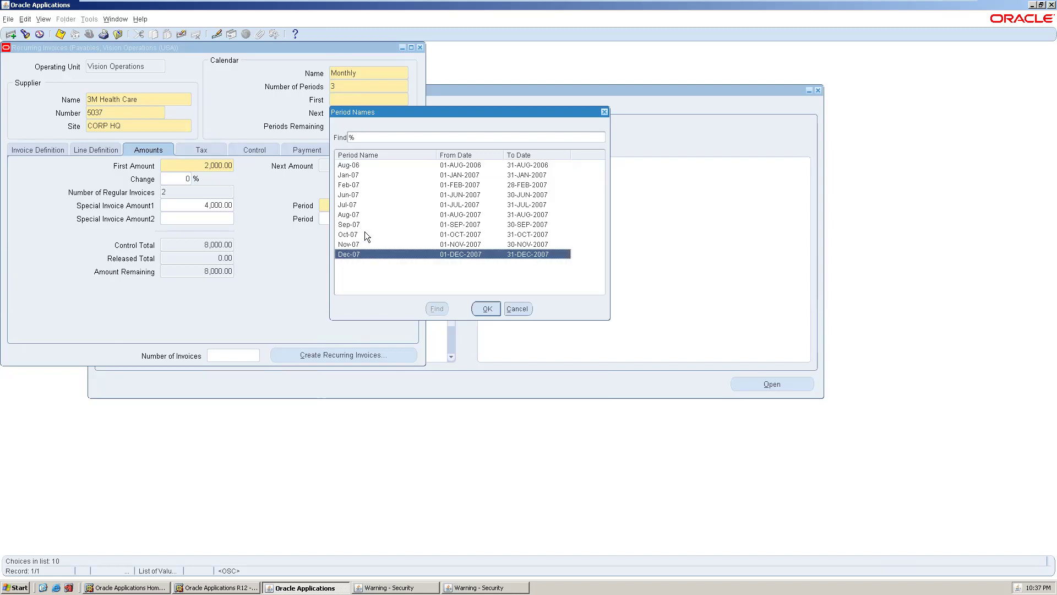
click(366, 225)
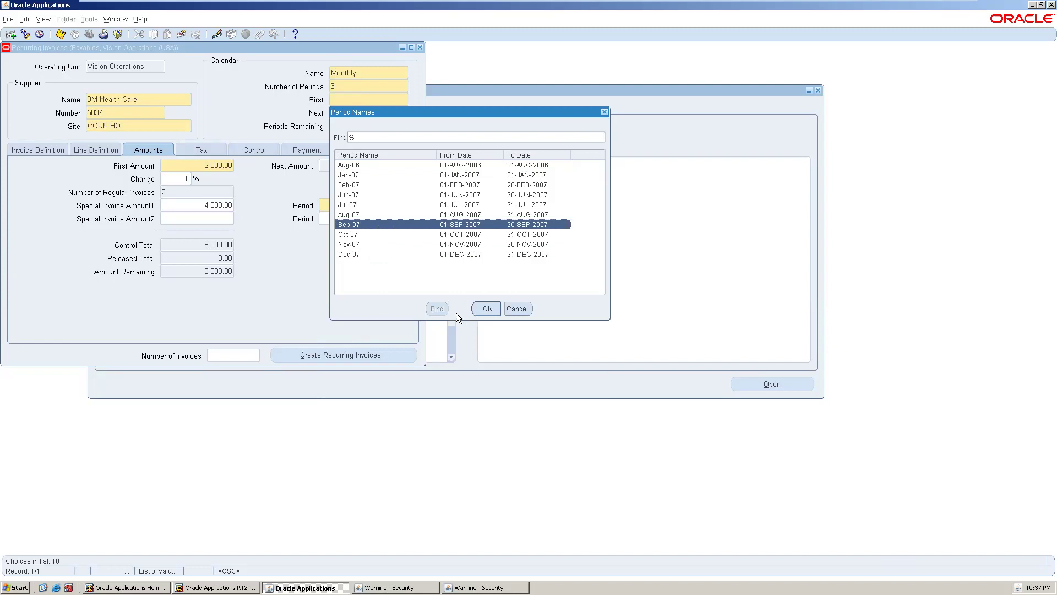
click(487, 309)
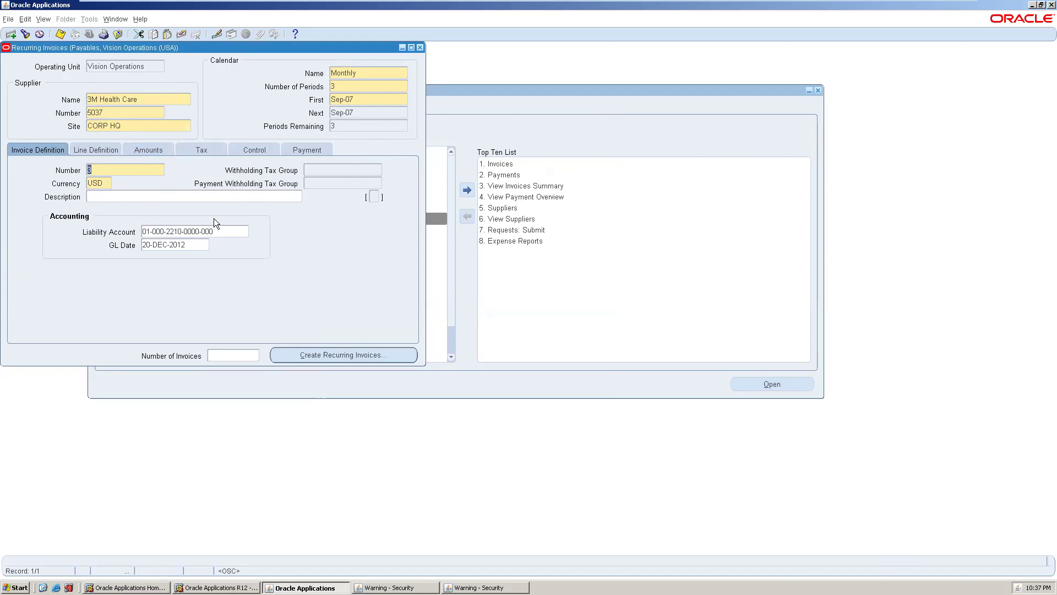
click(332, 355)
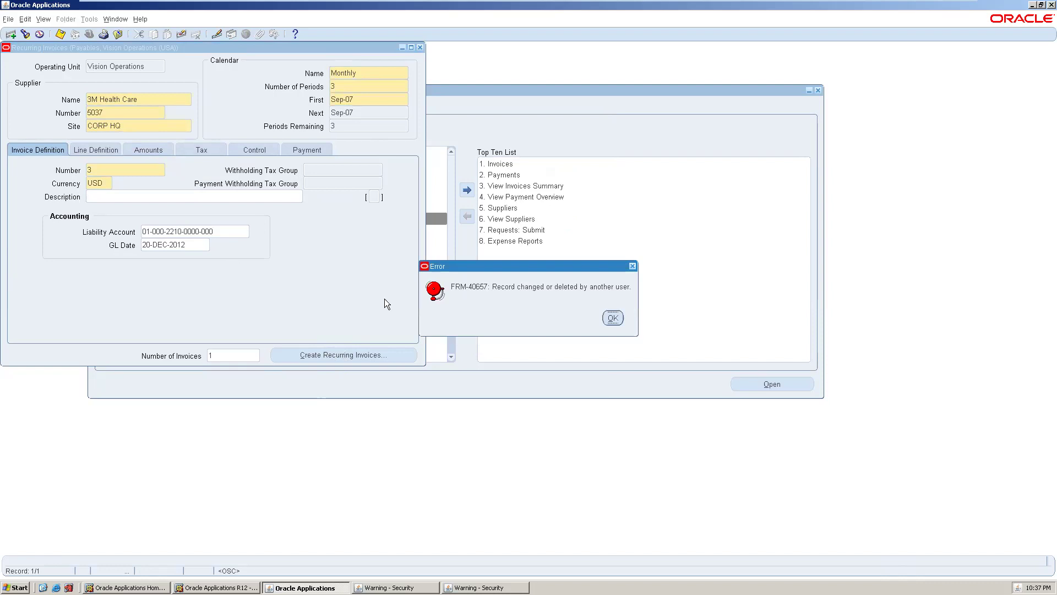
- Dismiss the record-changed error and assign the FRT distribution set to the invoice line
click(613, 318)
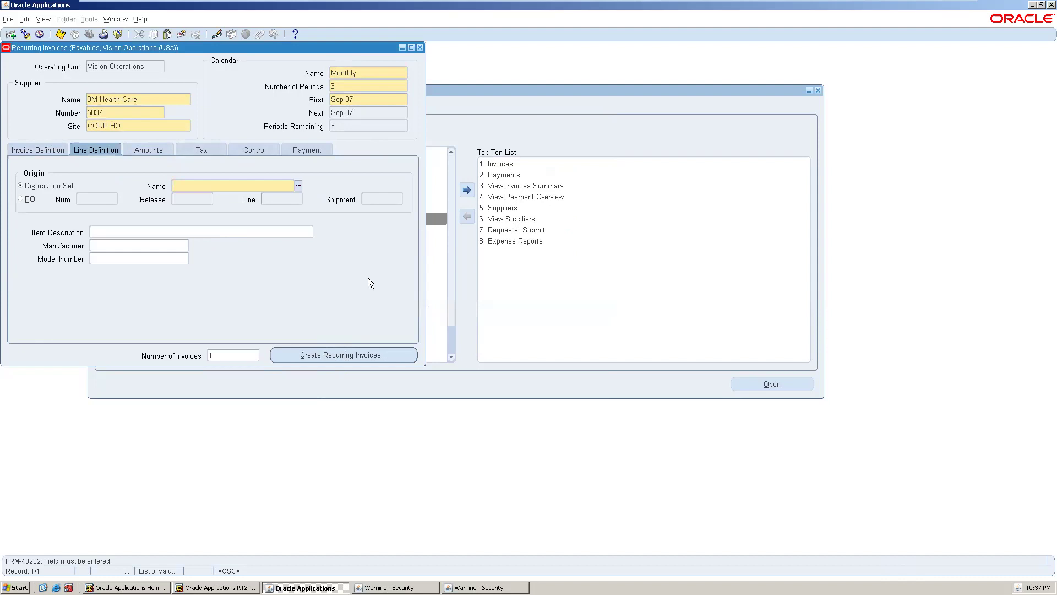
click(298, 185)
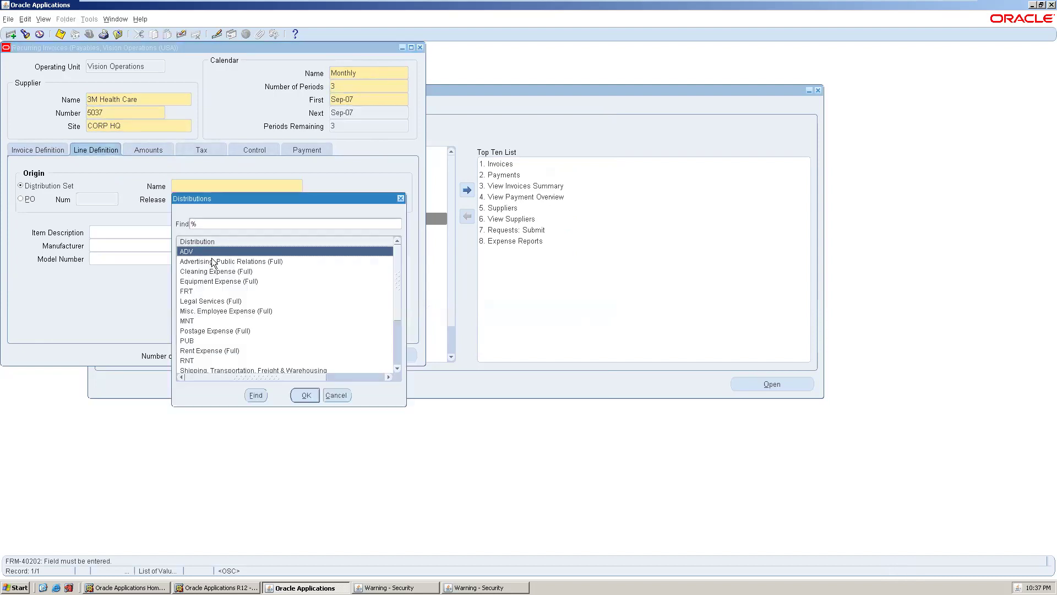
click(232, 291)
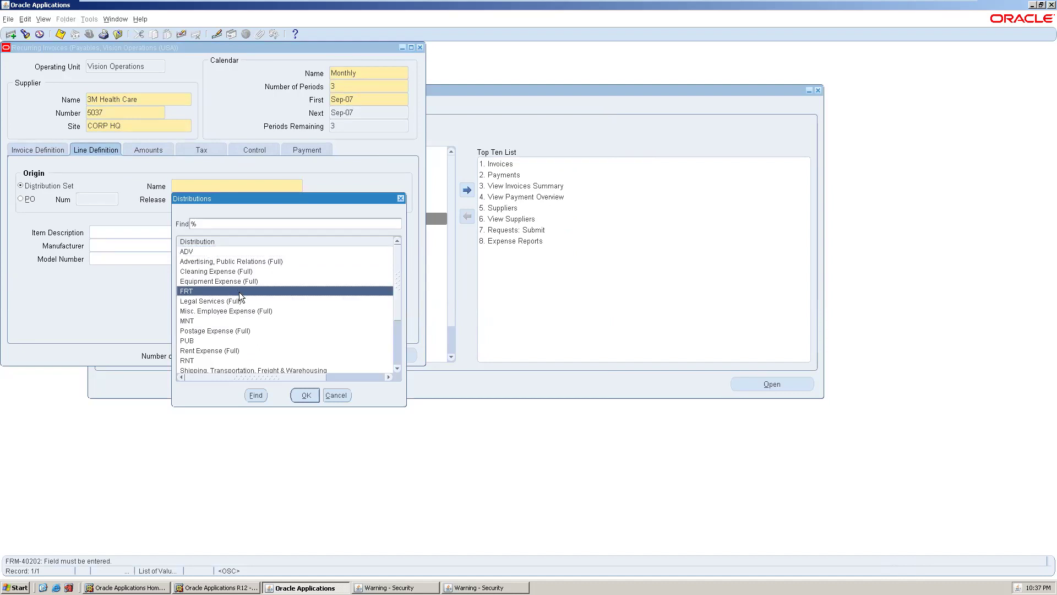
click(302, 394)
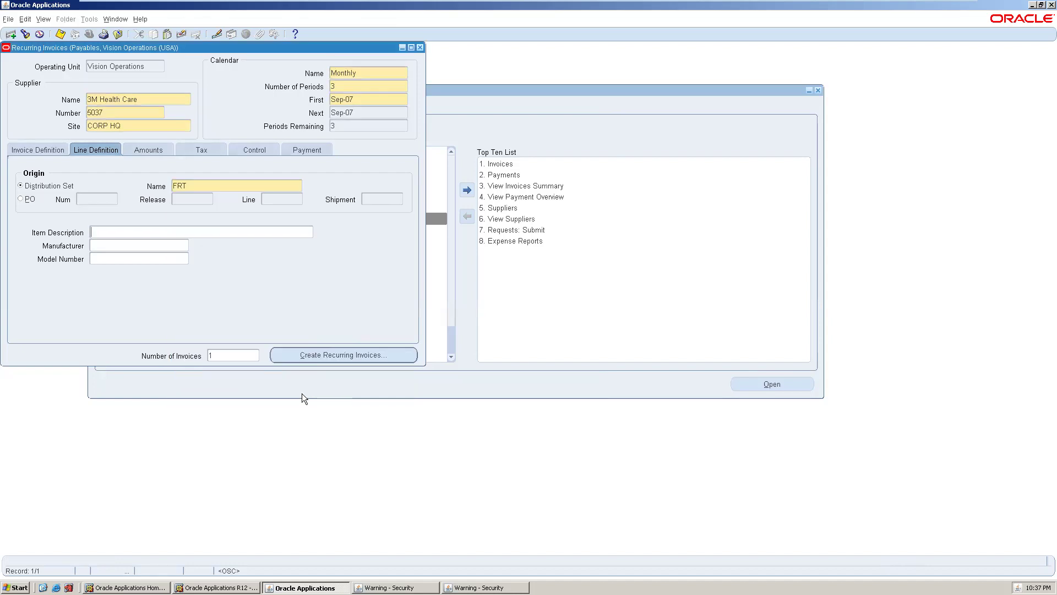
- Retry creating the recurring invoices, dismiss the repeated error, and close the form
click(307, 356)
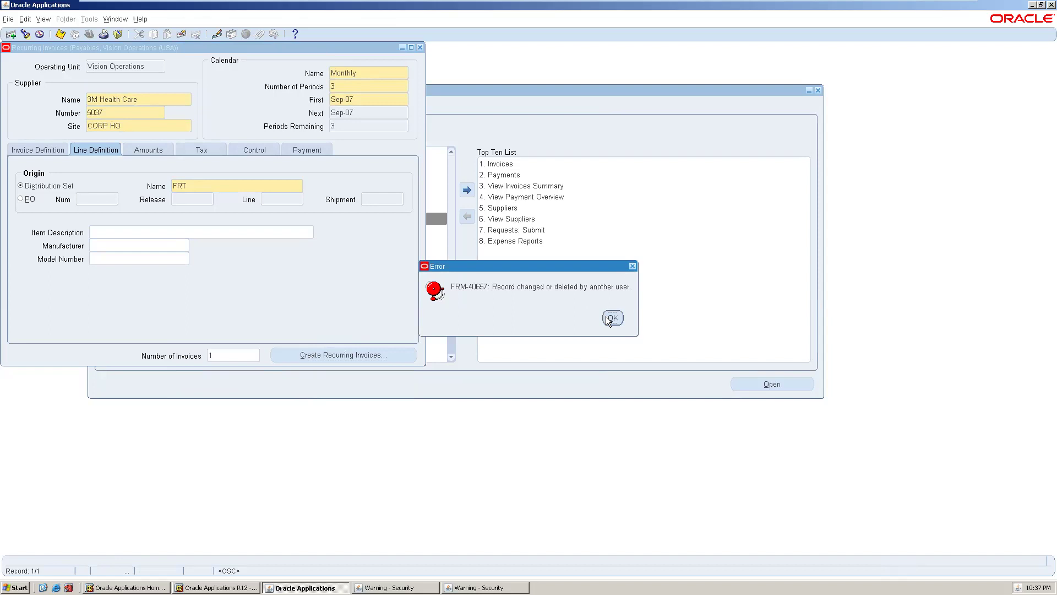
click(606, 317)
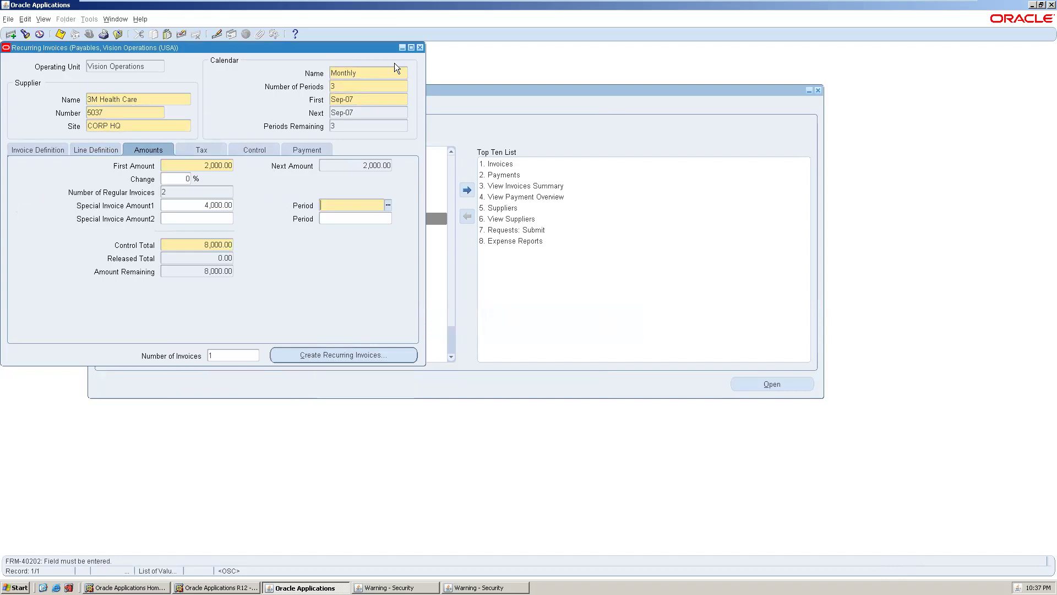
click(420, 47)
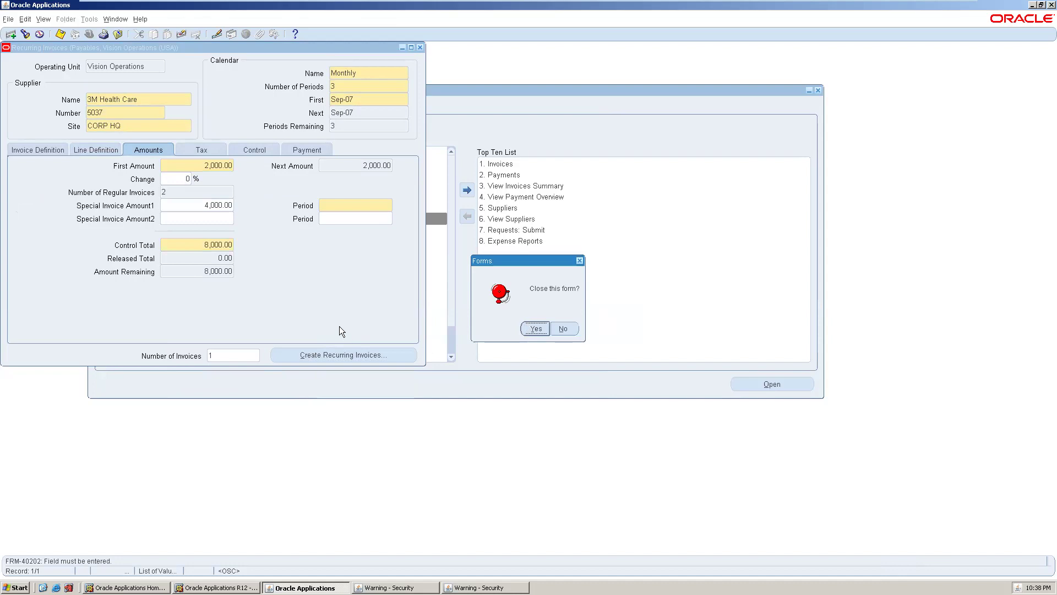
- Close the old form, reopen Recurring Invoices, and list all suppliers with %
click(534, 329)
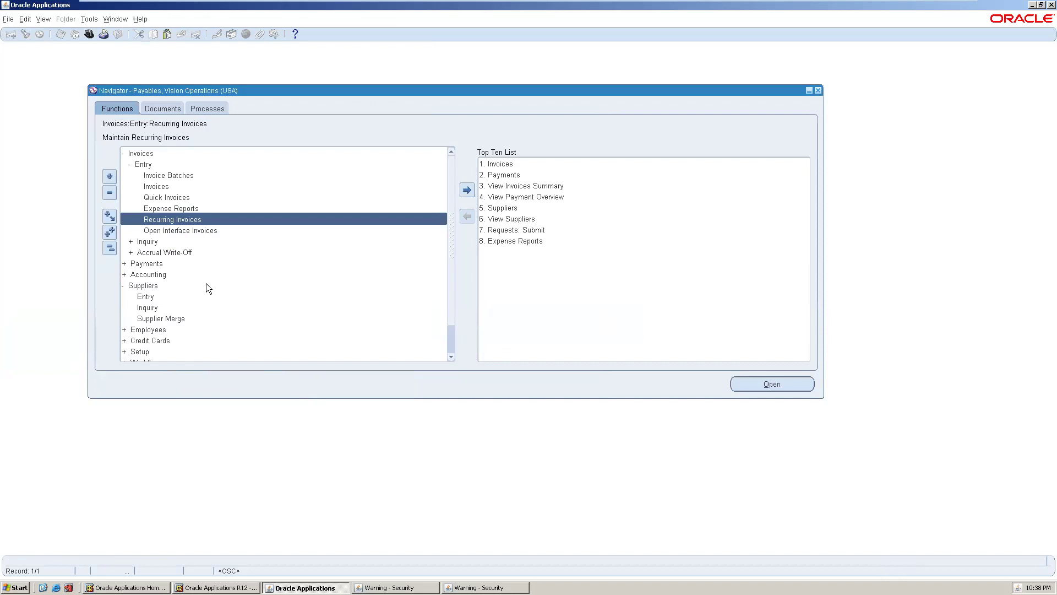
double_click(210, 220)
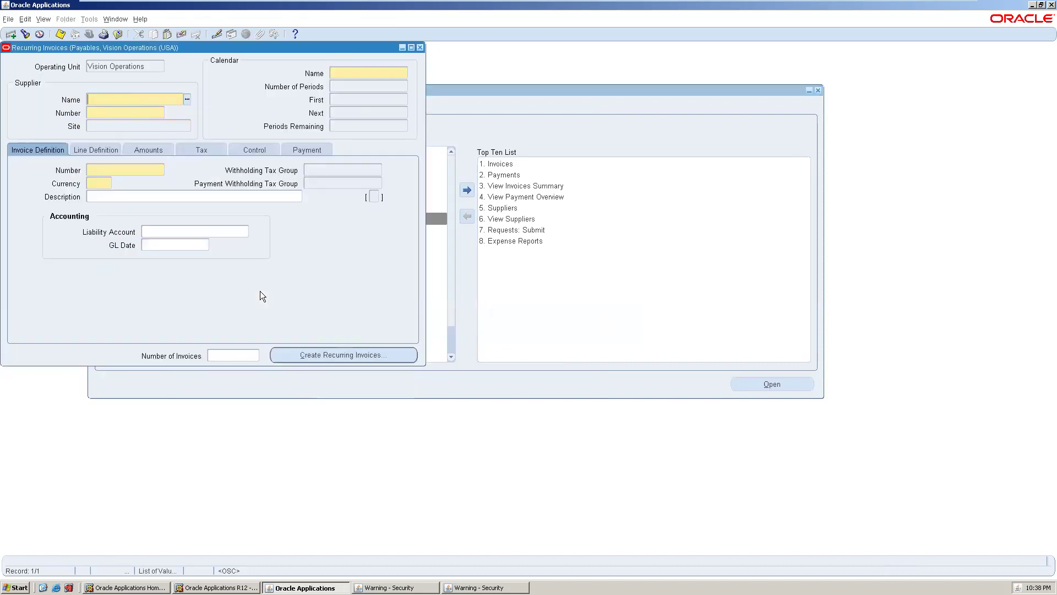
click(185, 98)
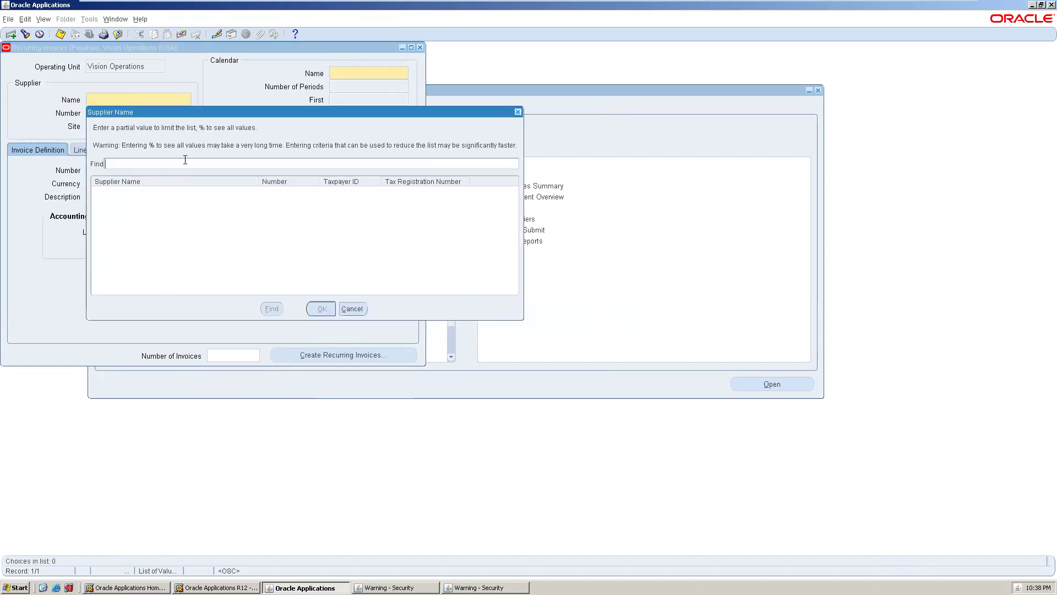
text(%)
key(Return)
click(162, 175)
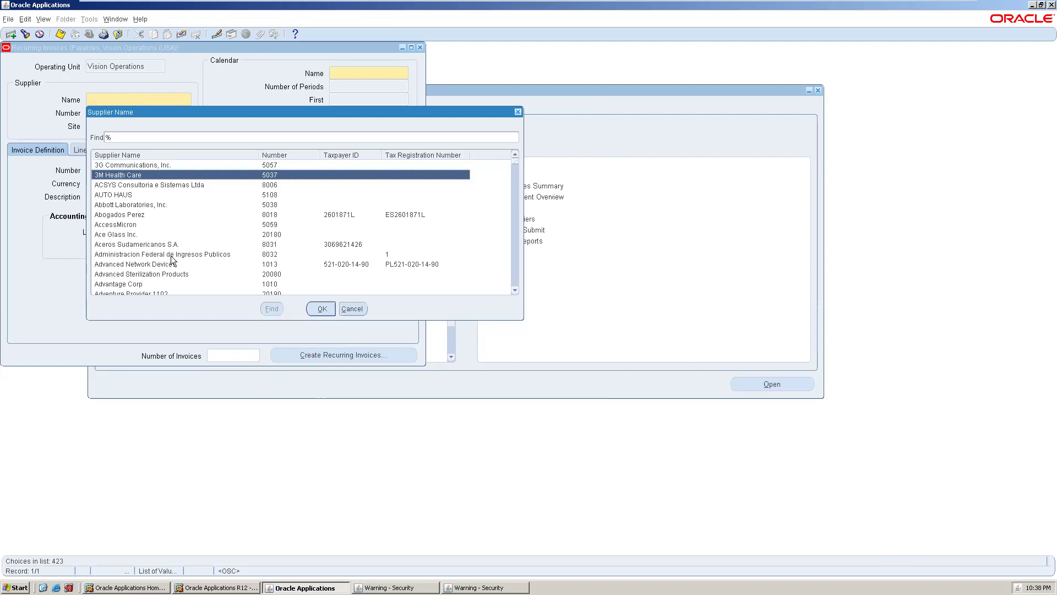
- Search suppliers for DV% and select DV COMAPANY as the supplier
scroll(146, 233, down, 1)
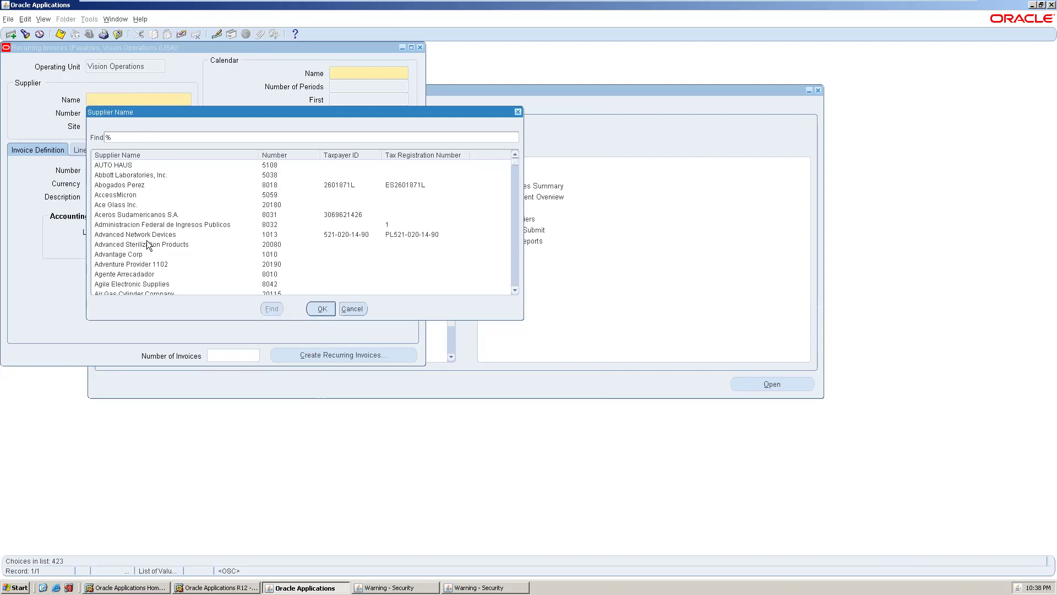
click(132, 136)
text(DV%)
key(Return)
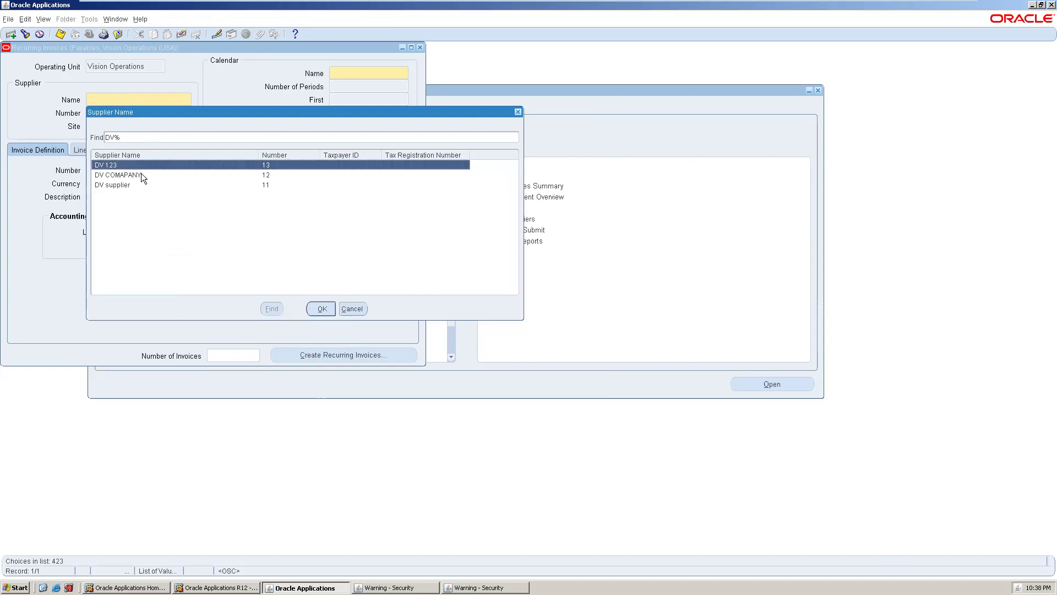
click(141, 175)
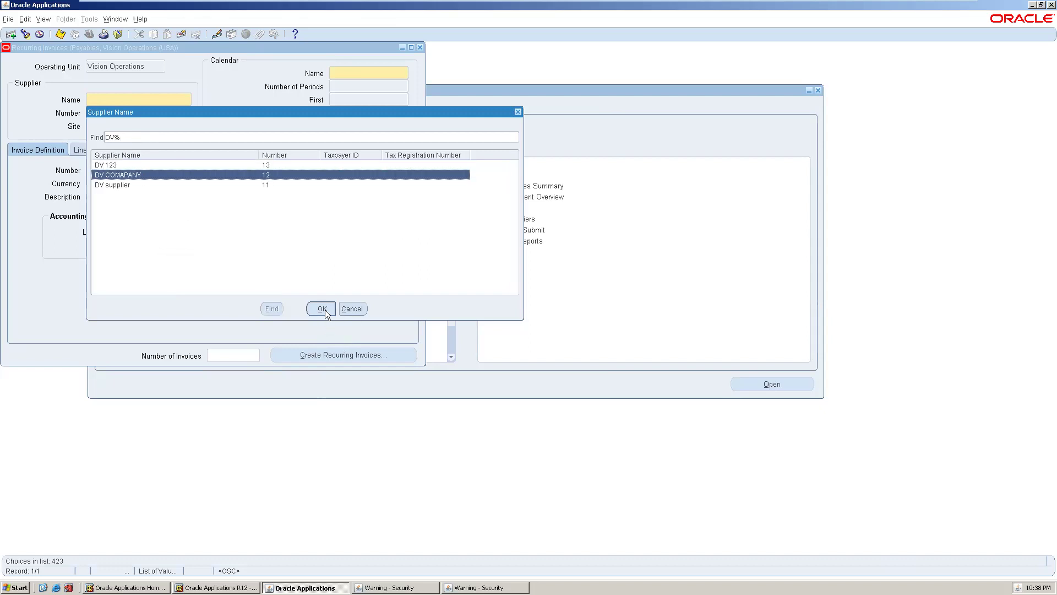
click(322, 308)
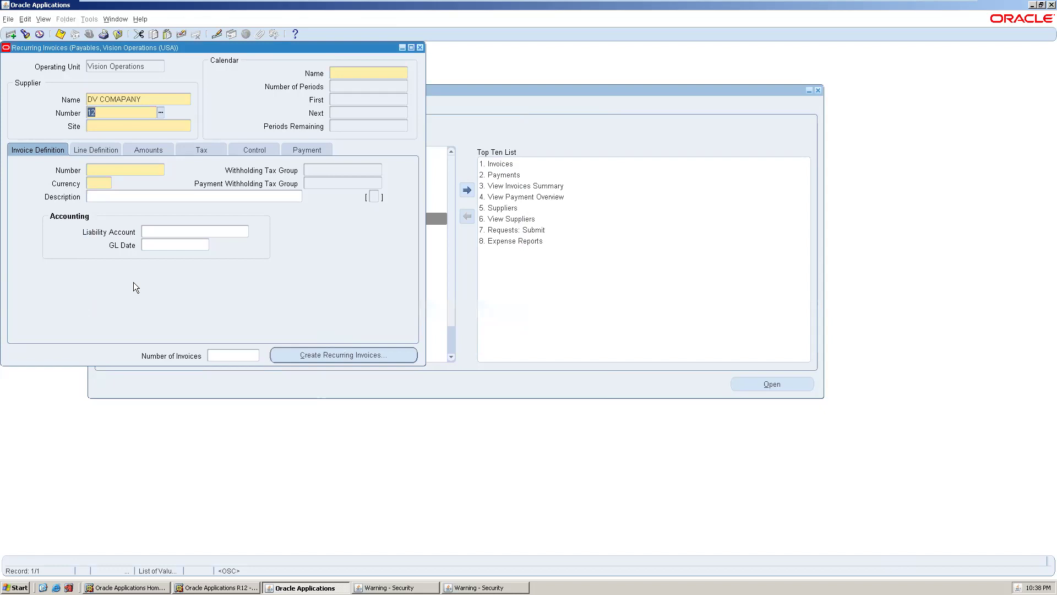
- Set the recurring invoice calendar to Monthly
click(138, 124)
click(351, 76)
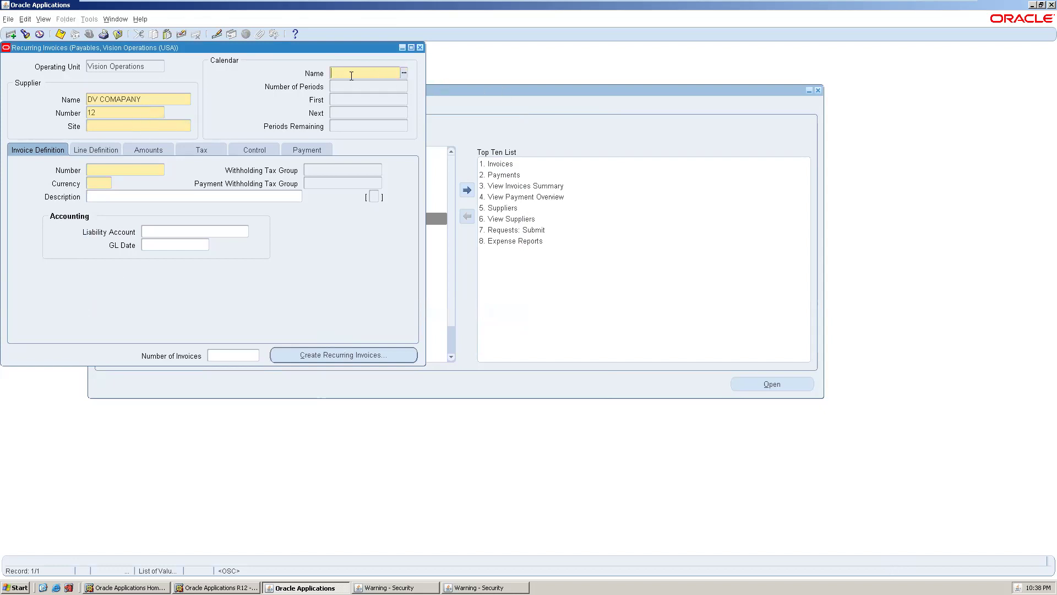
click(404, 72)
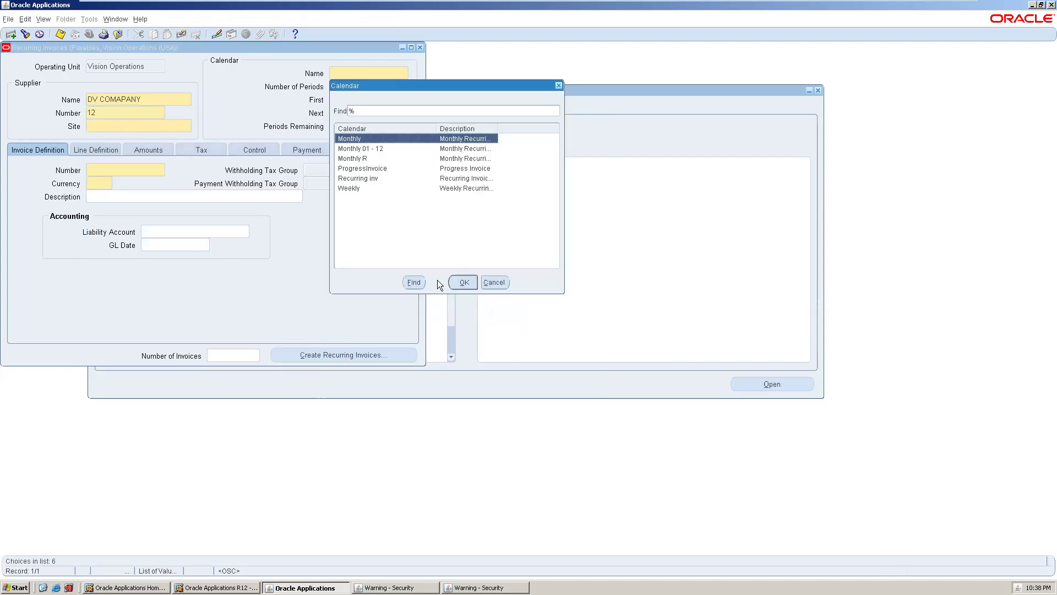
click(459, 284)
- Check the supplier site list, which is empty, then enter 3 periods
click(106, 124)
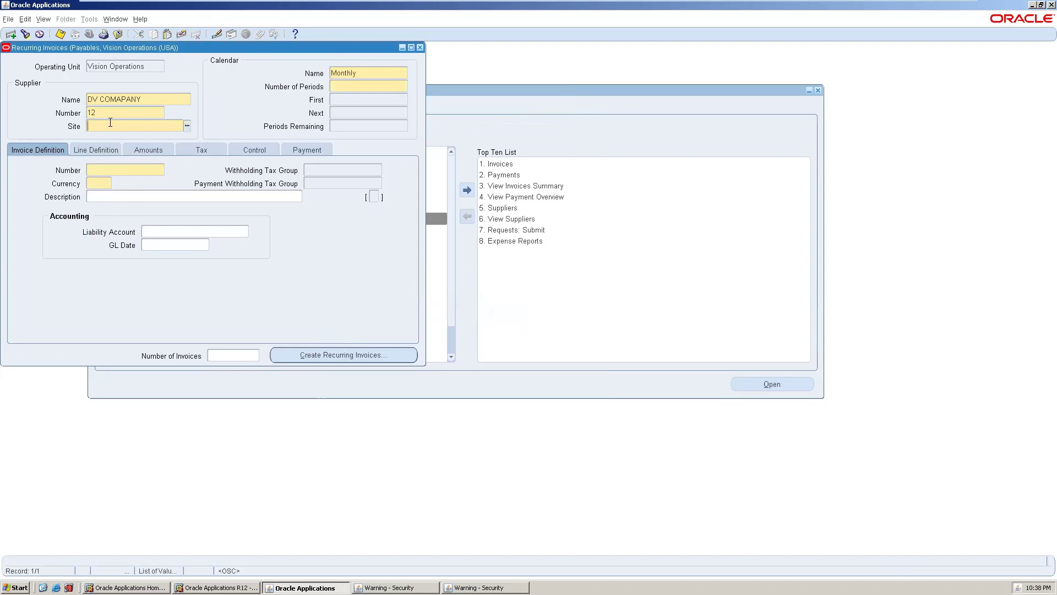
click(188, 125)
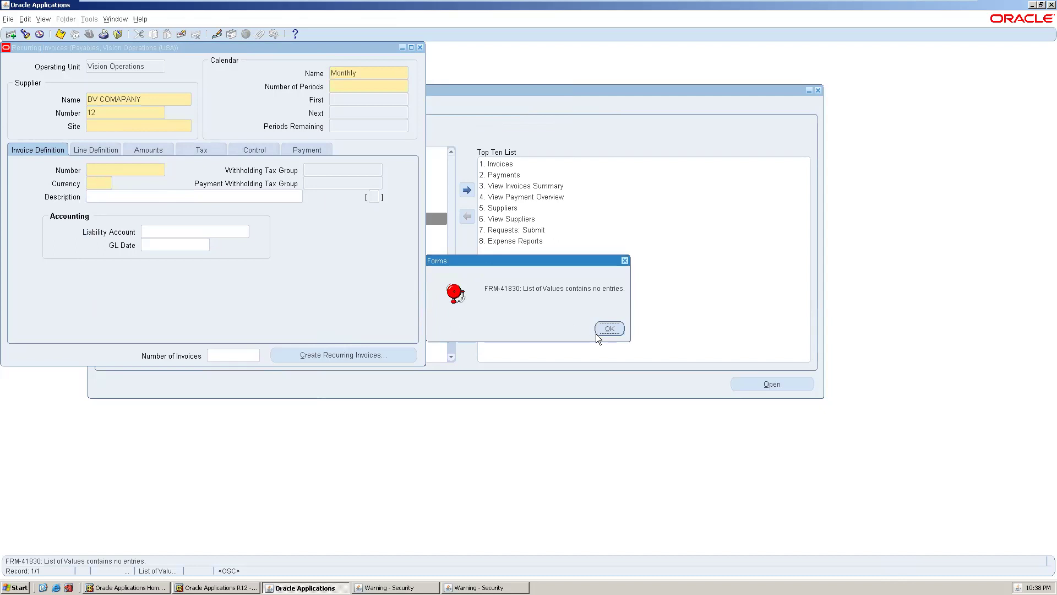
click(608, 328)
click(607, 328)
click(349, 86)
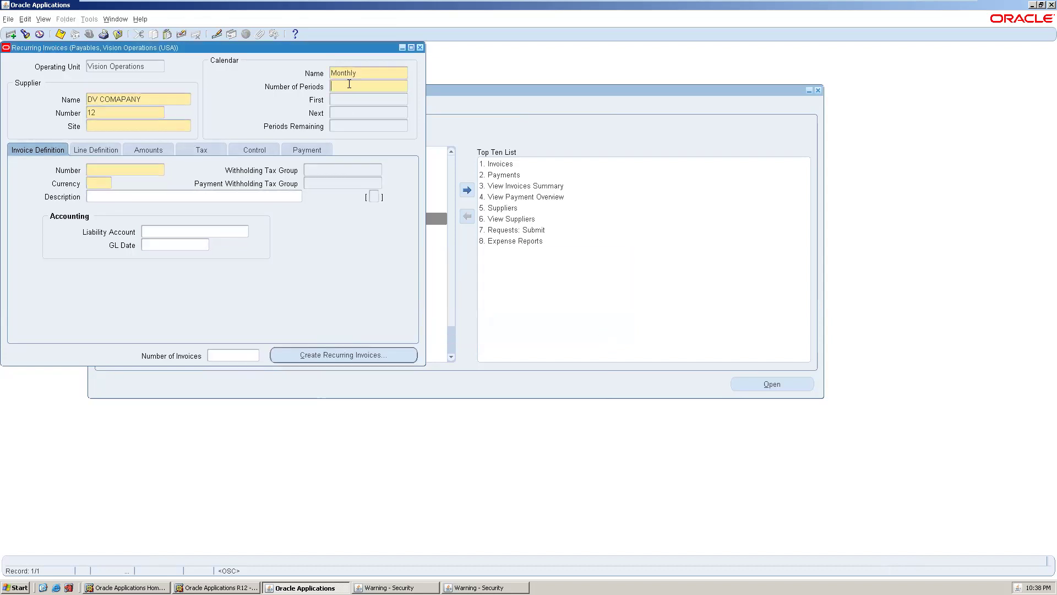
text(3)
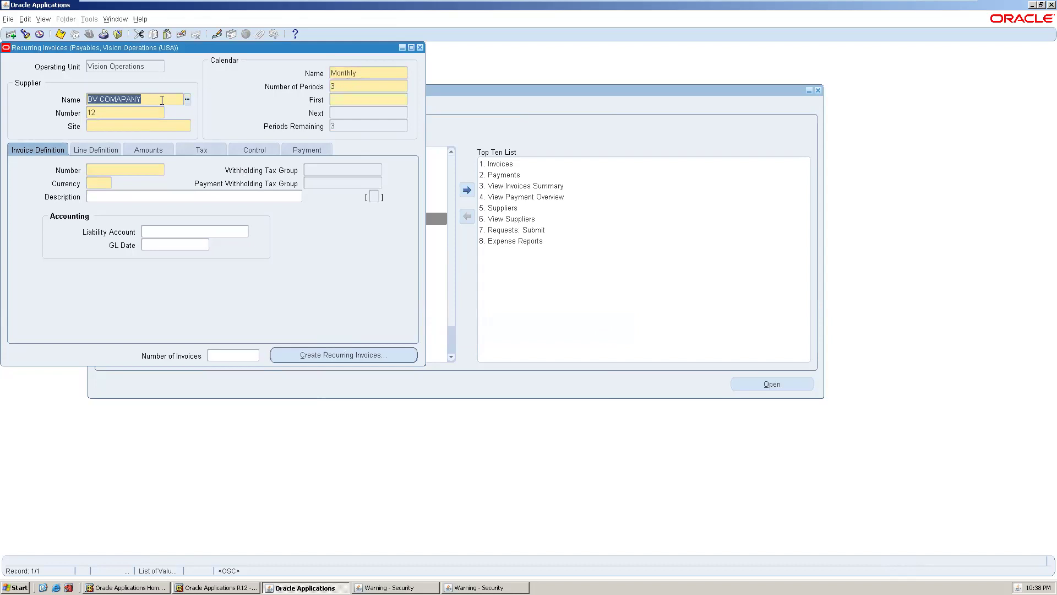
- Search DV% again and reselect DV supplier as the invoice supplier
click(187, 99)
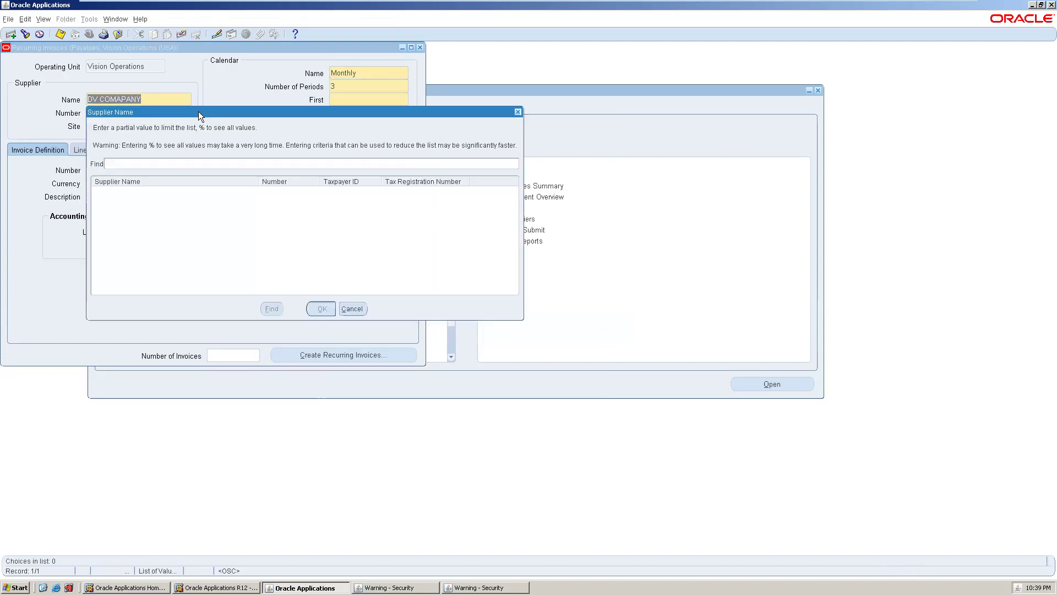
text(DV%)
key(Return)
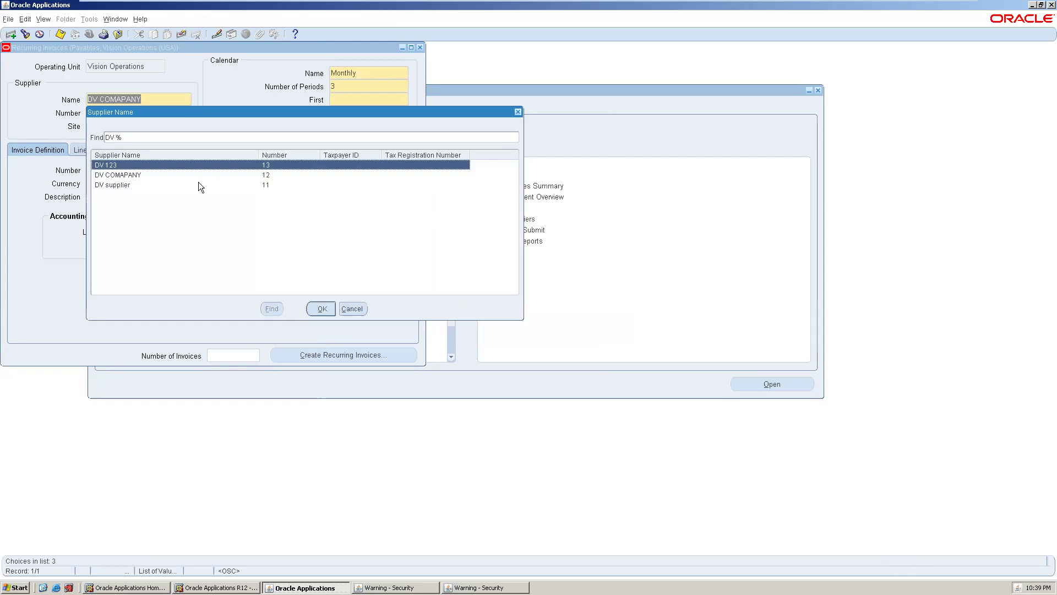
click(197, 185)
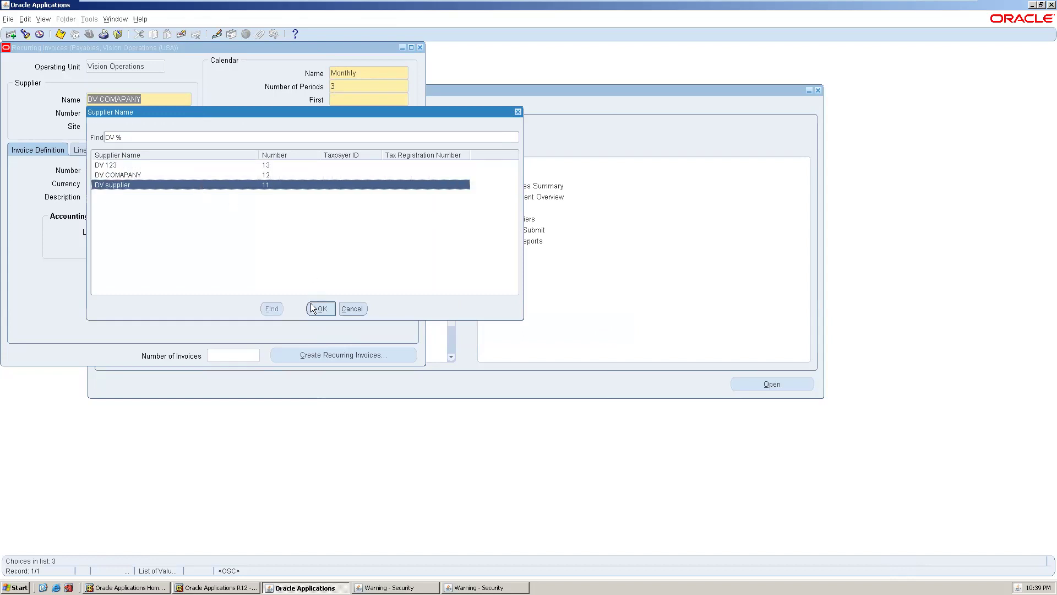
click(320, 309)
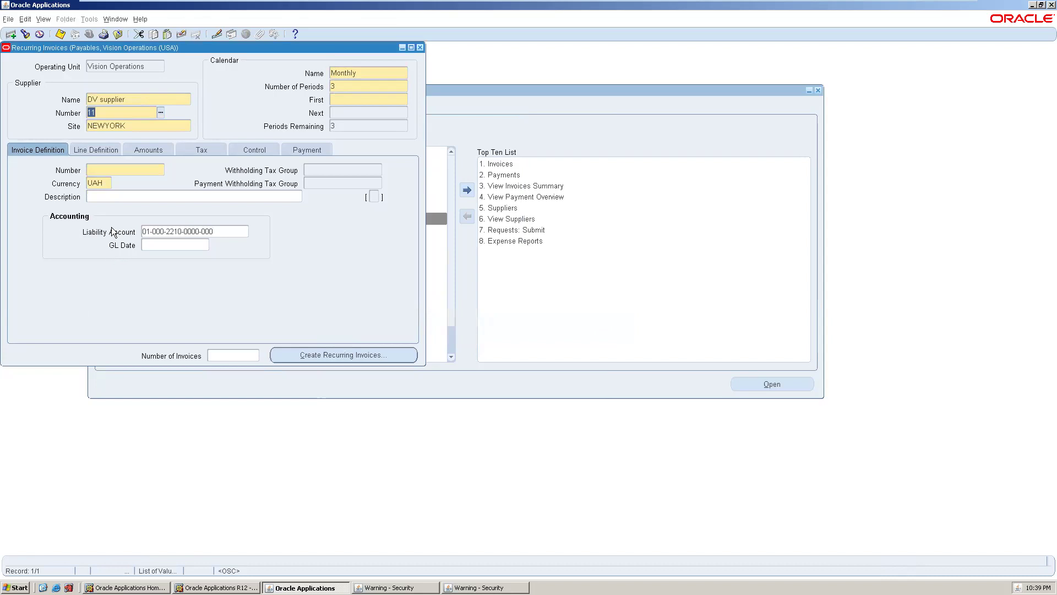
- List all period names and pick Sep-07 as the first period
click(346, 98)
key(ctrl+l)
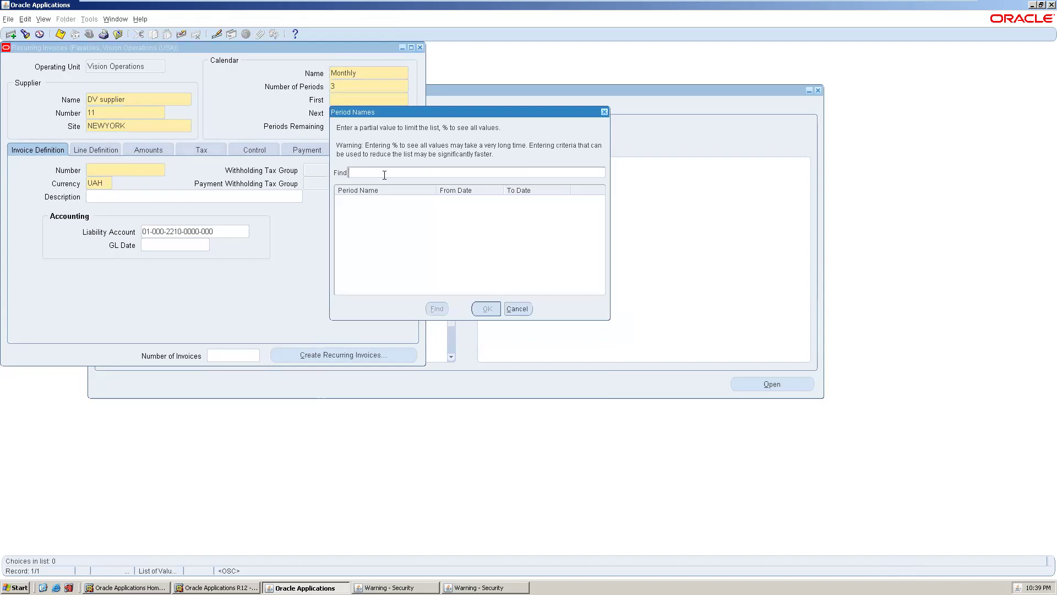
text(%)
key(Return)
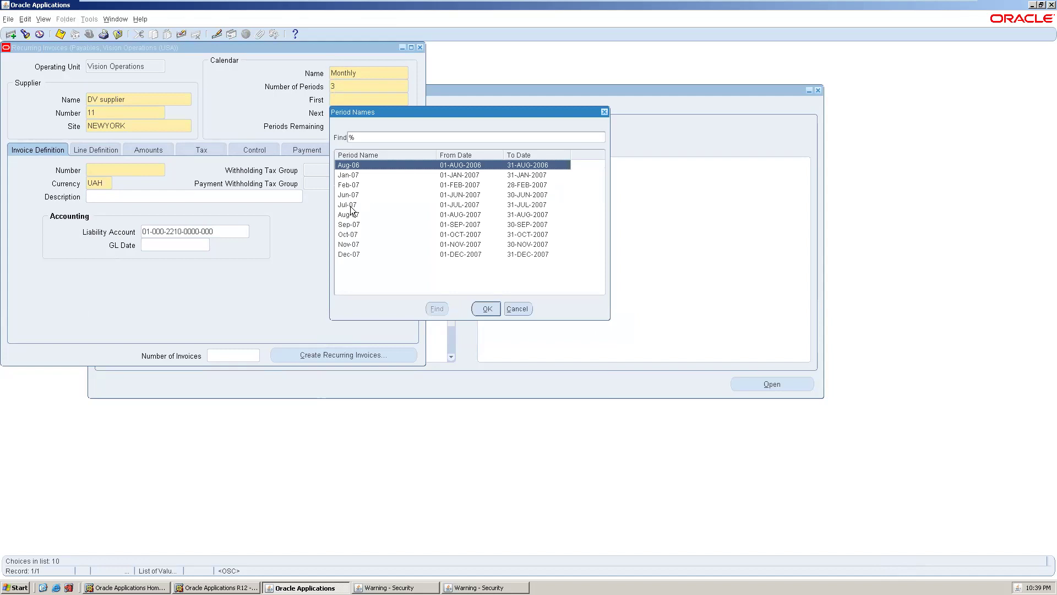
click(357, 225)
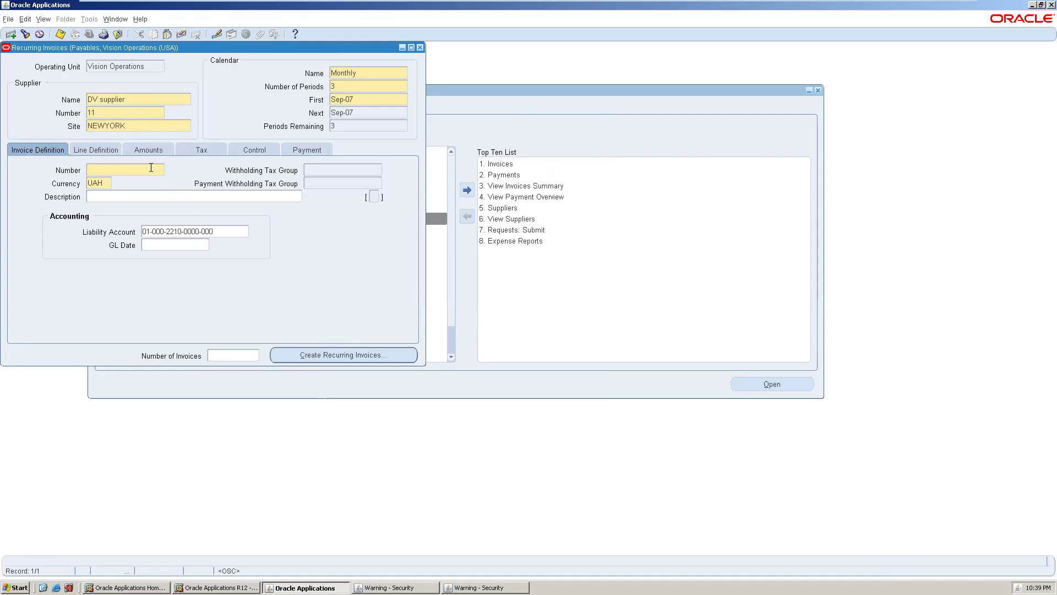
- Enter DD132 as the invoice number, attempt generation, and dismiss the record-changed error
text(DD132)
click(305, 350)
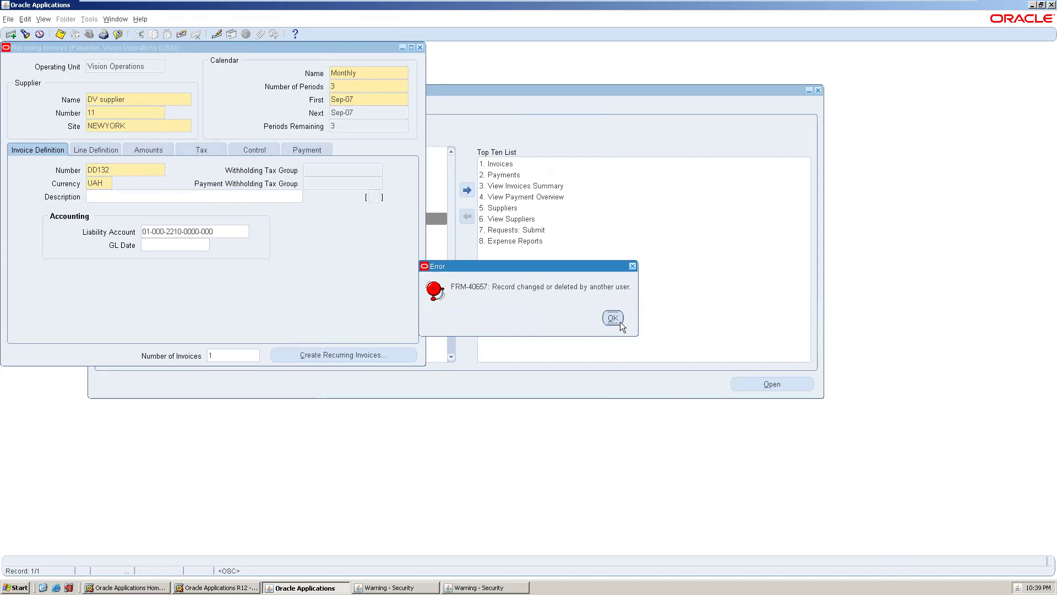
click(613, 318)
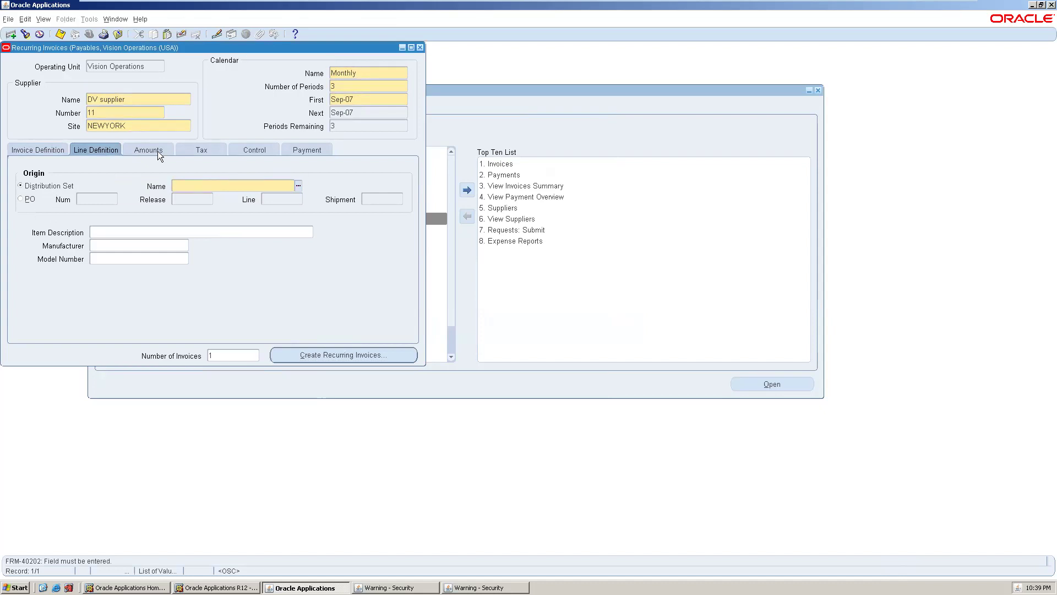
- Assign the FRT distribution set, first amount 1000, and 3 invoices, then save
click(298, 185)
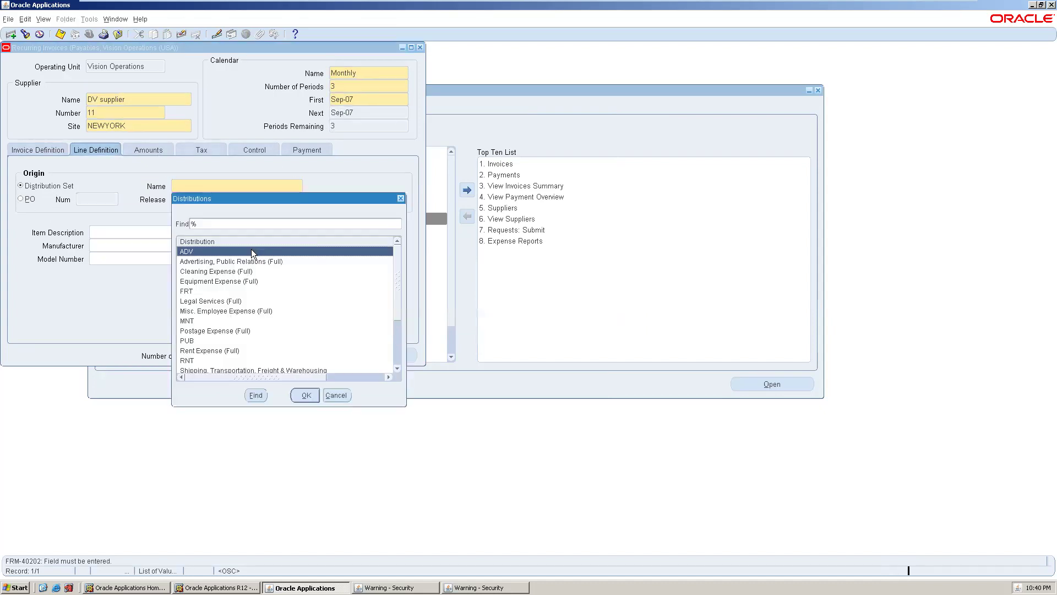
double_click(240, 291)
key(Tab)
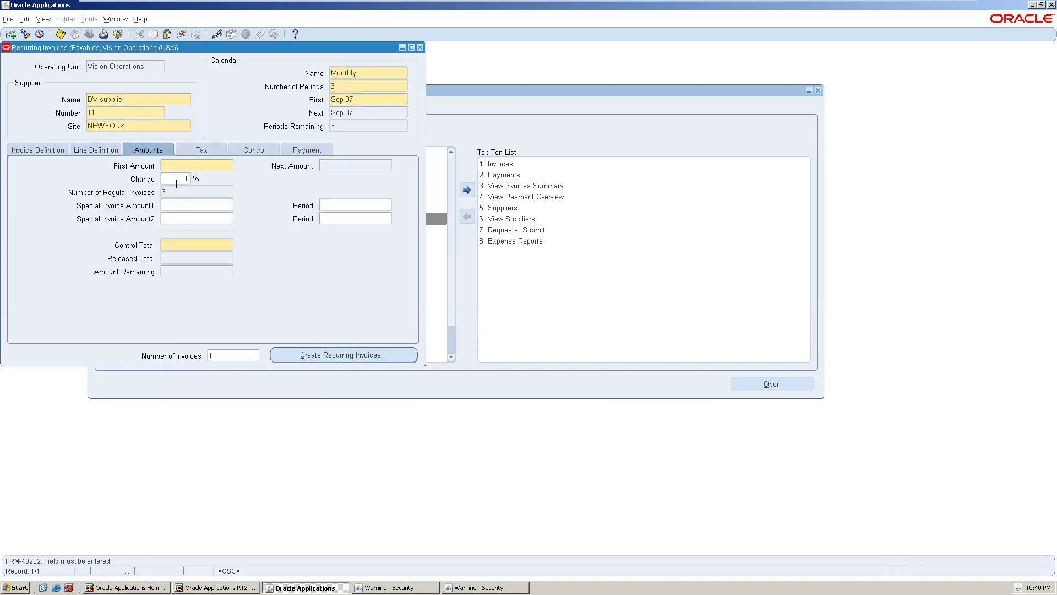
text(1000)
key(Tab)
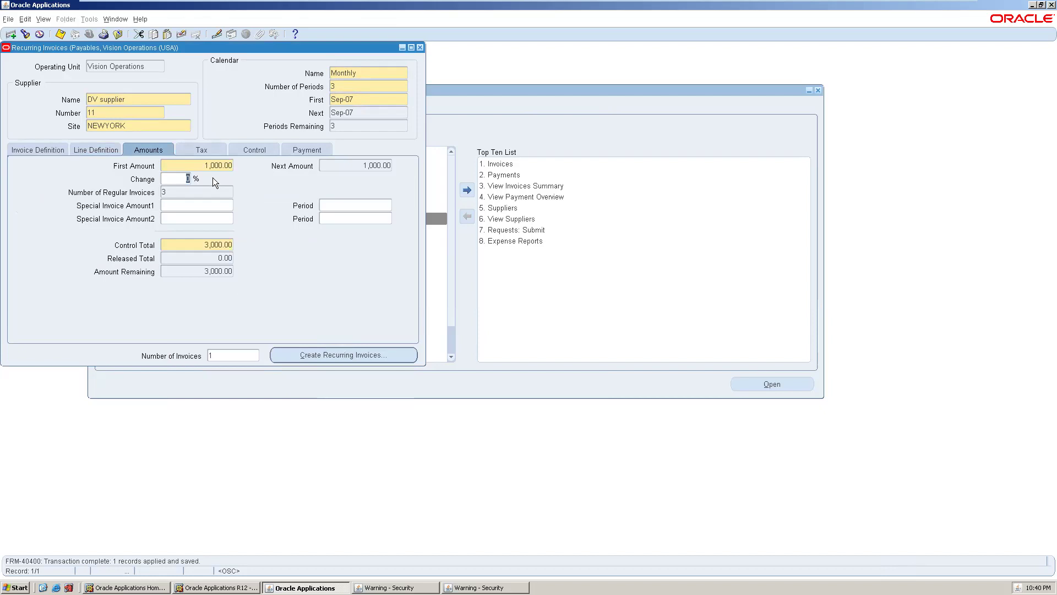
click(222, 356)
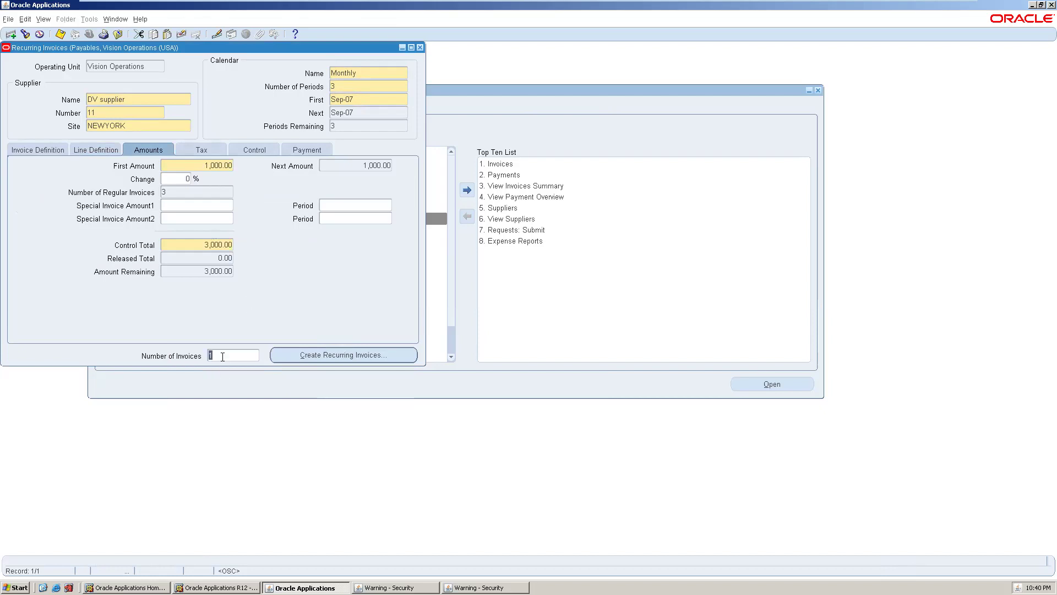
text(3)
key(ctrl+s)
- Create invoices DD132-Sep-07 through DD132-Nov-07 and close the Recurring Invoices form
click(365, 355)
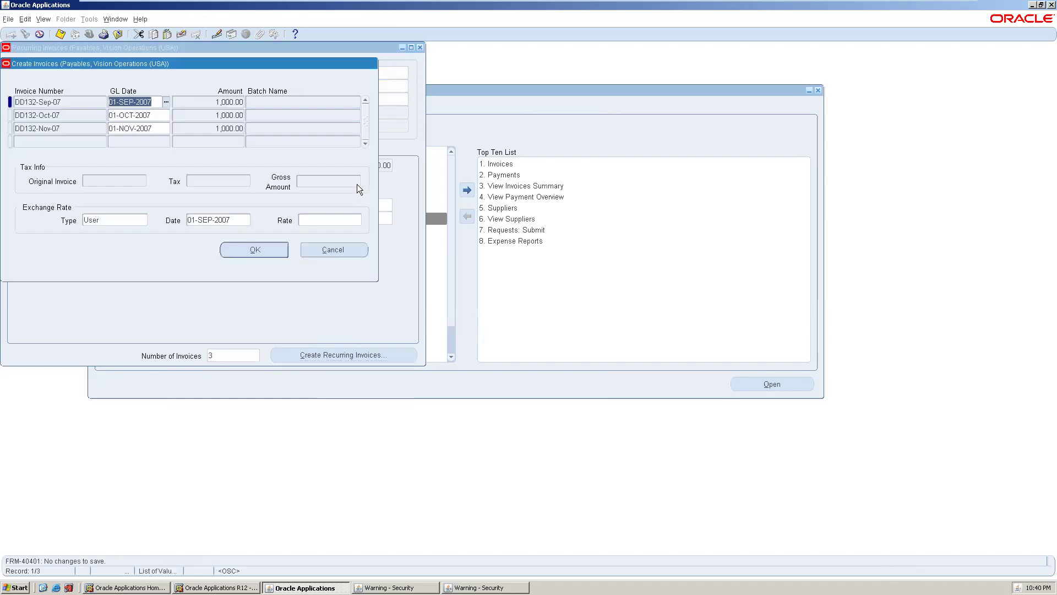
click(241, 247)
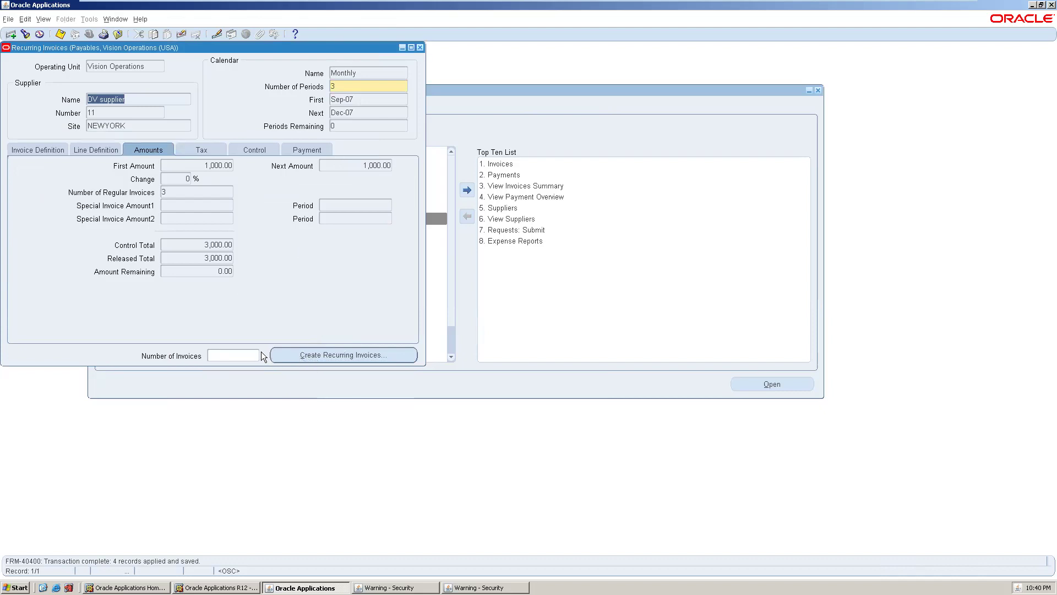
click(209, 191)
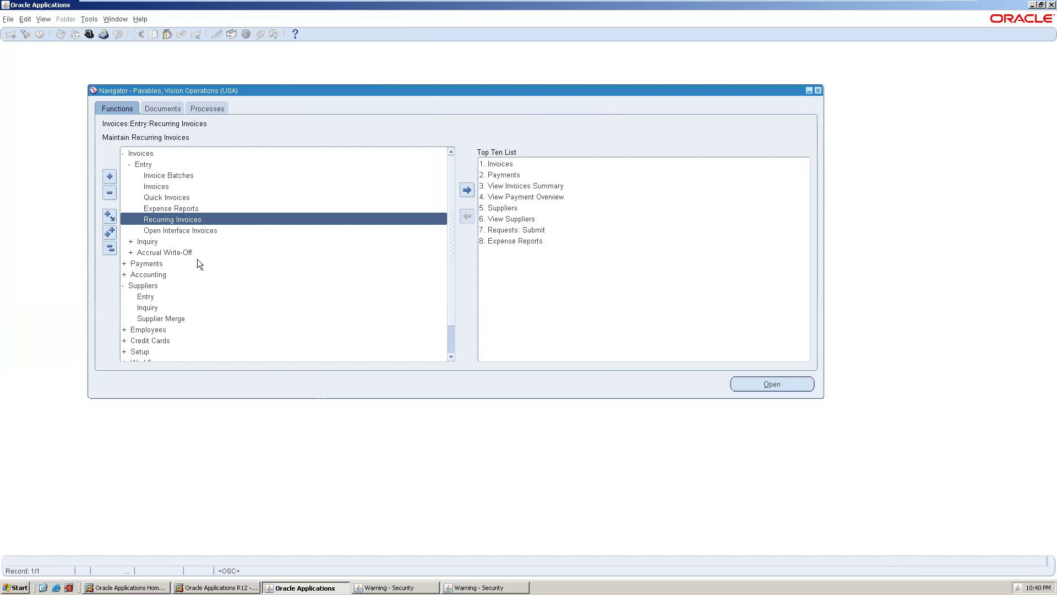
- Open a new Recurring Invoices form and select DV supplier via a DV% search
double_click(166, 218)
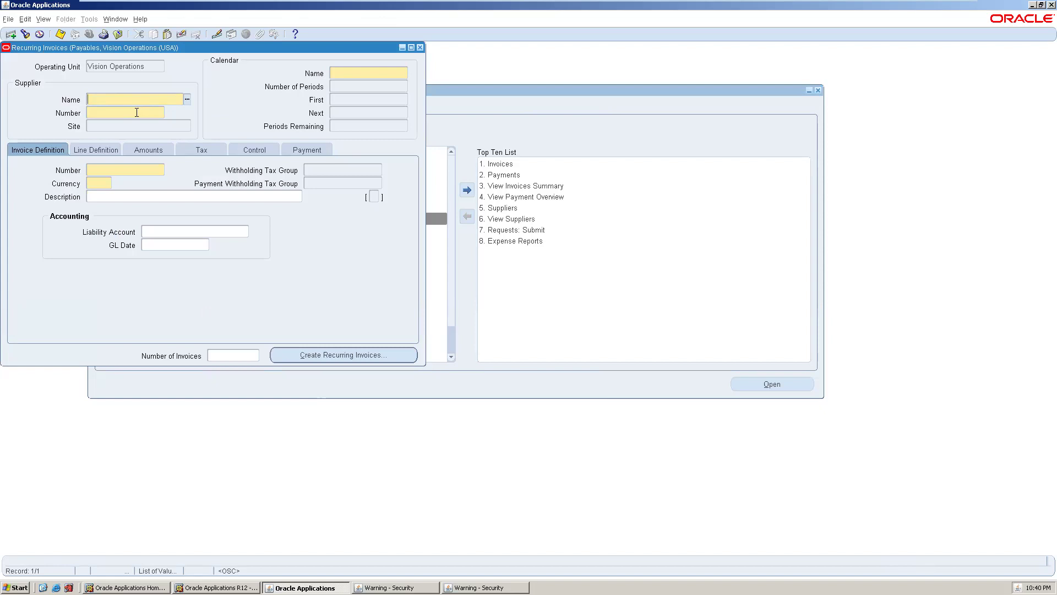
click(187, 99)
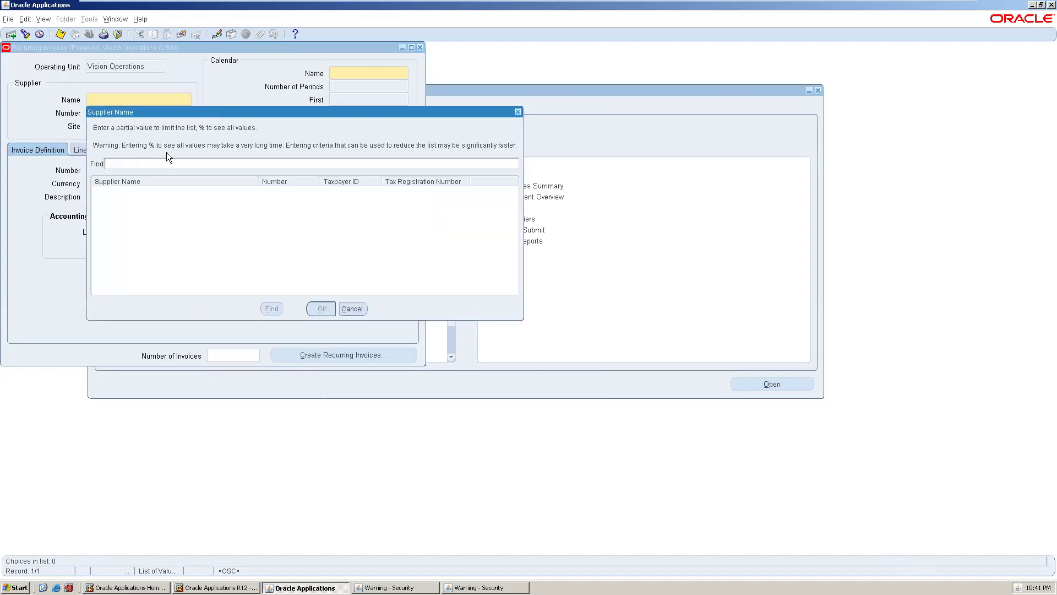
text(%)
key(Return)
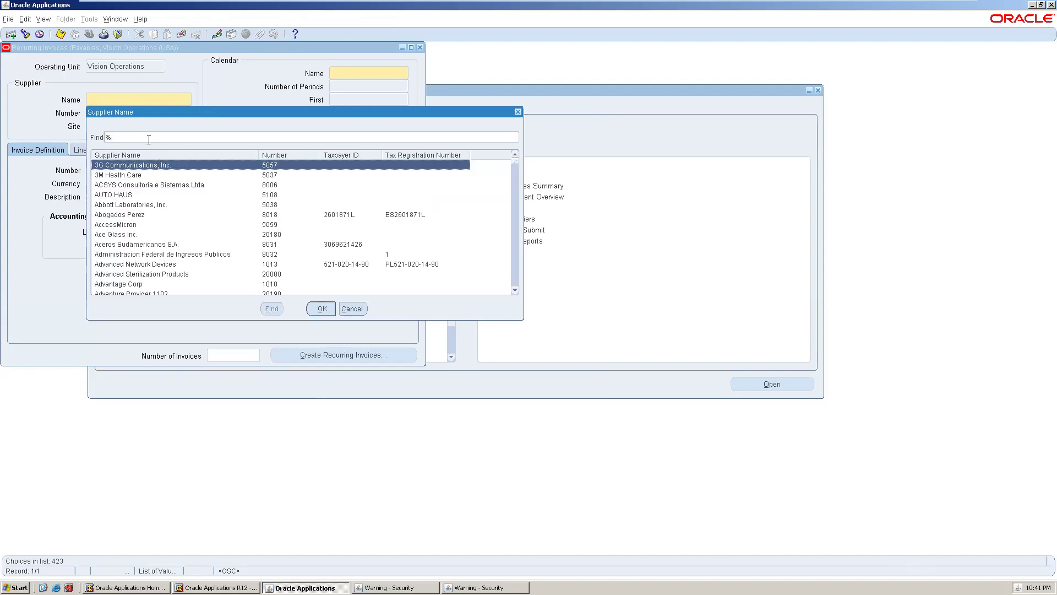
double_click(136, 133)
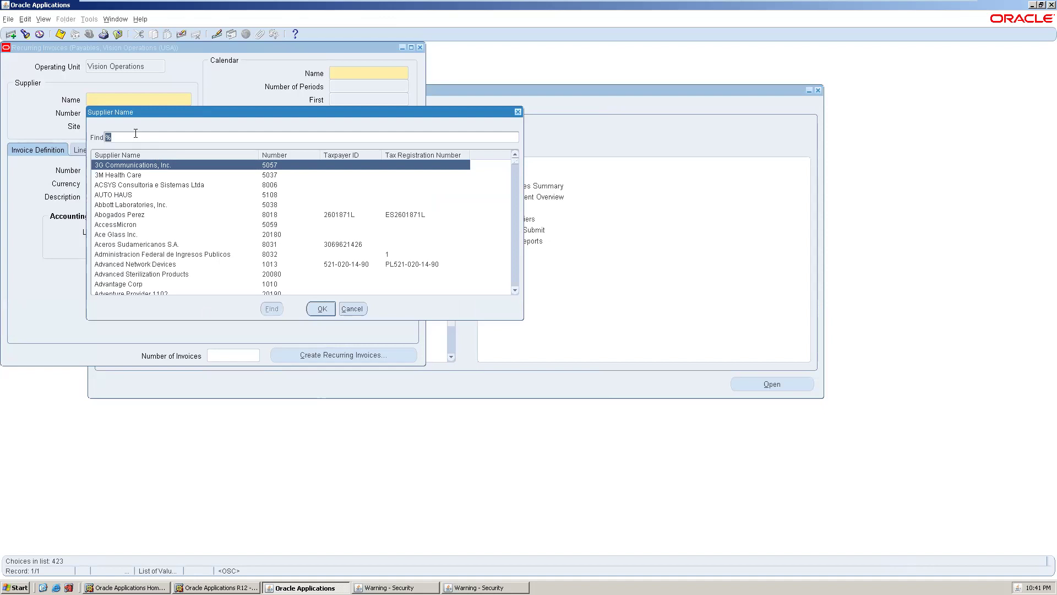
text(DV%)
key(Return)
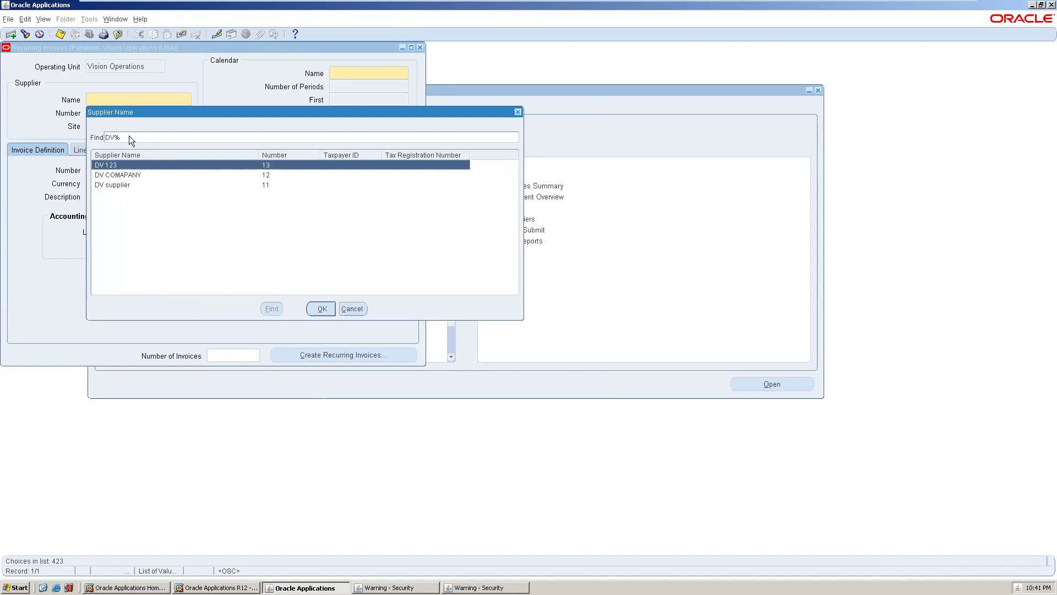
click(137, 184)
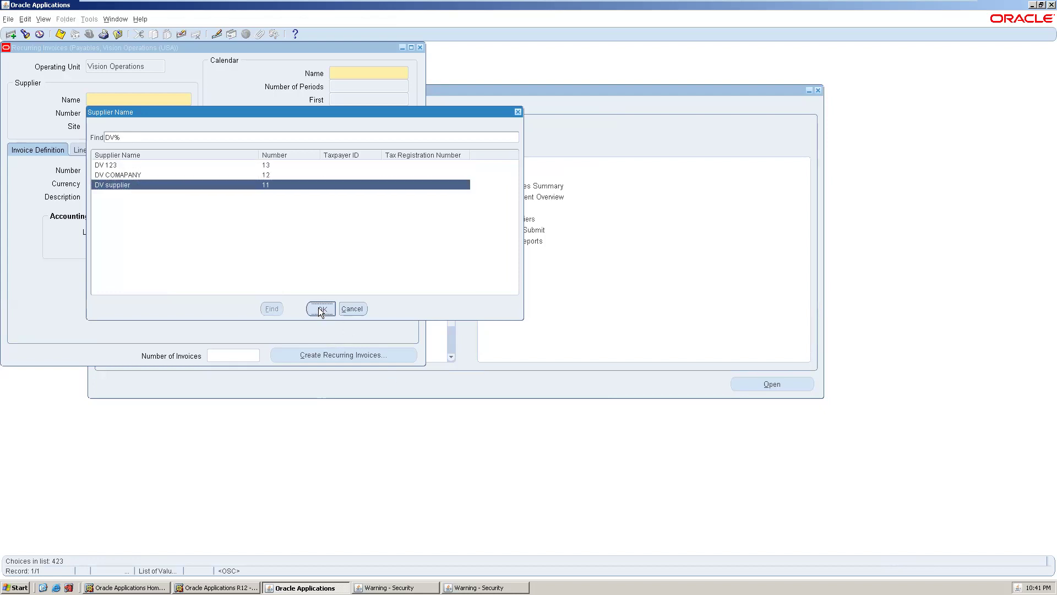
click(319, 308)
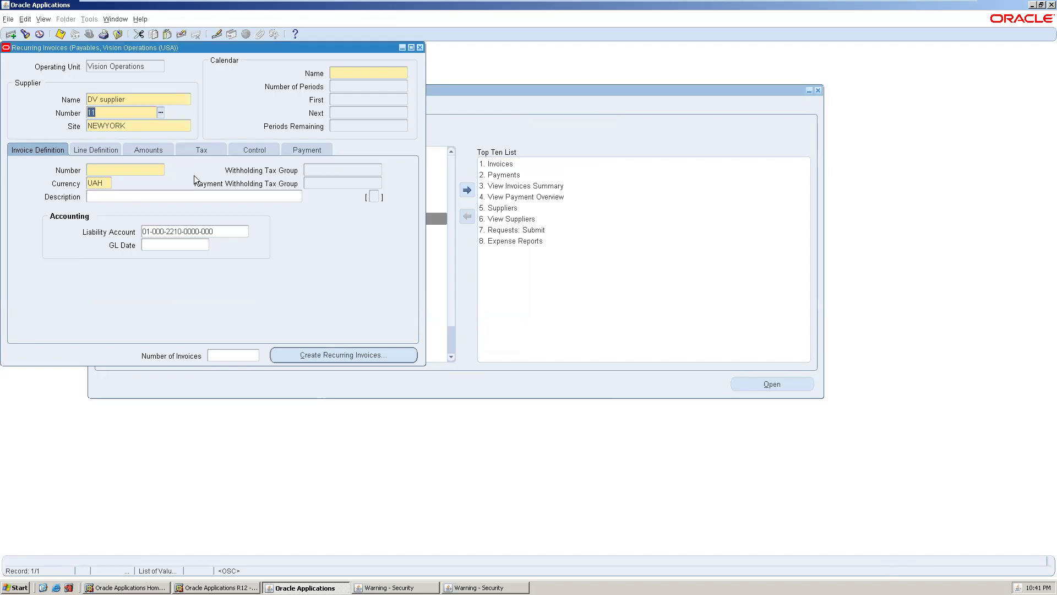
- Choose the Monthly calendar for the new recurring invoice
click(374, 72)
click(401, 76)
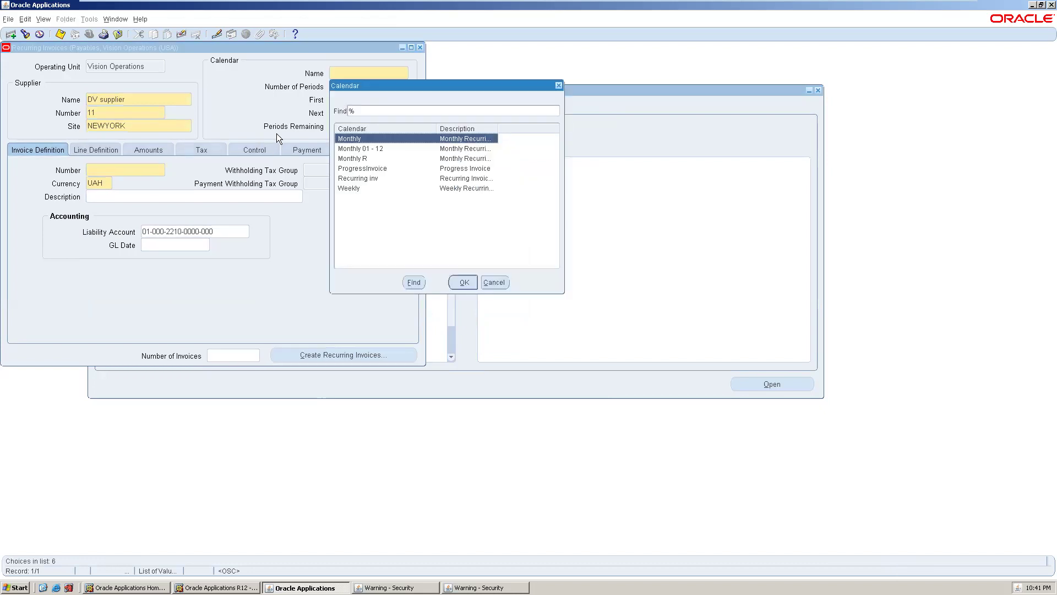
click(460, 282)
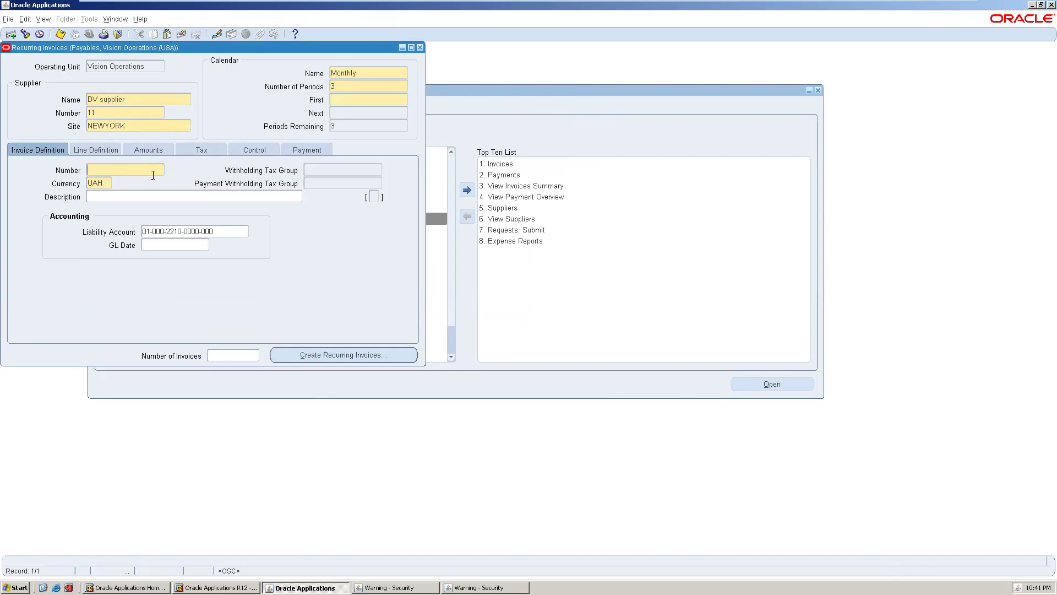
- Give the recurring invoice number 3 and first period Sep-07
text(3)
click(358, 97)
click(405, 100)
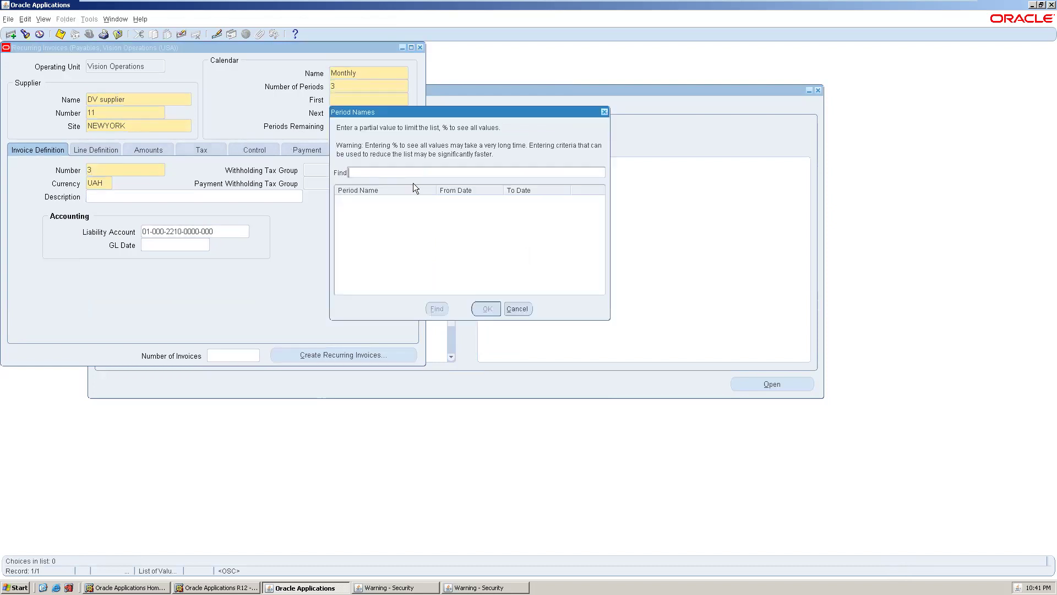
text(%)
key(Return)
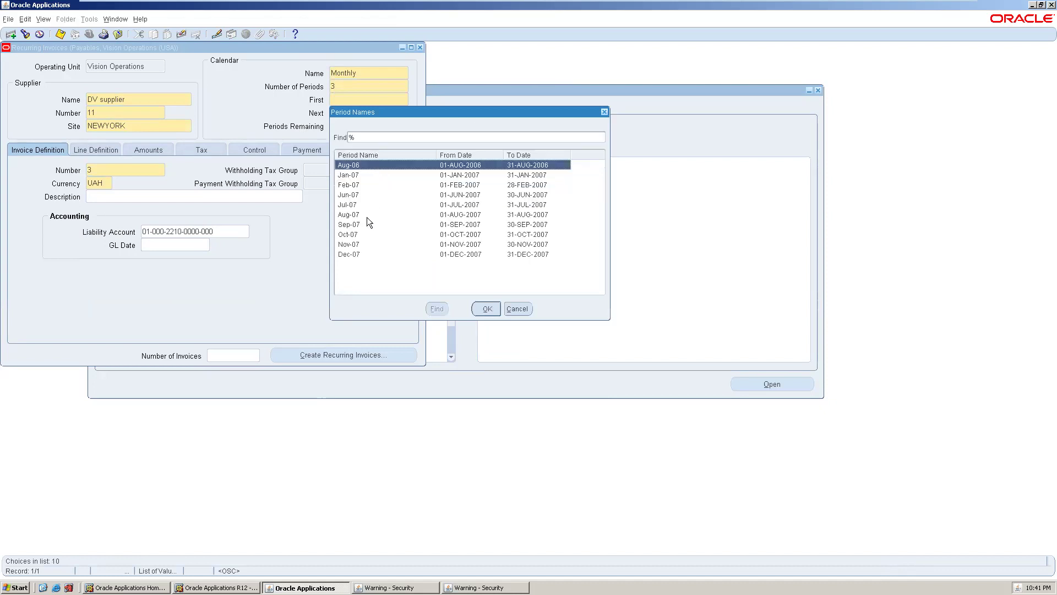
click(363, 222)
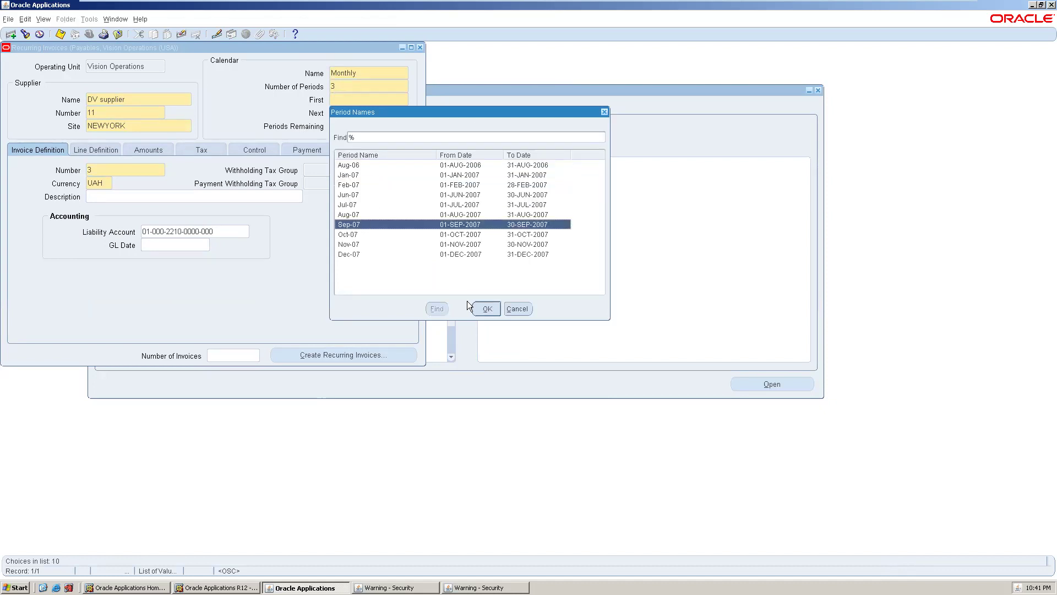
click(480, 307)
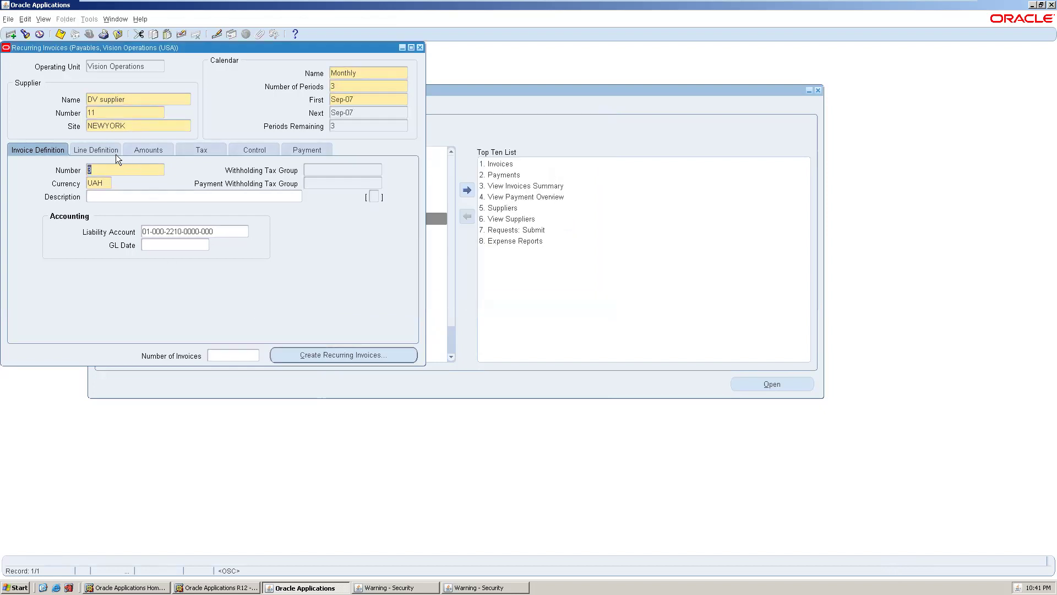
- Set Number of Invoices to 3, dismiss the FRM-40657 error, and return to Invoice Definition
click(233, 351)
text(3)
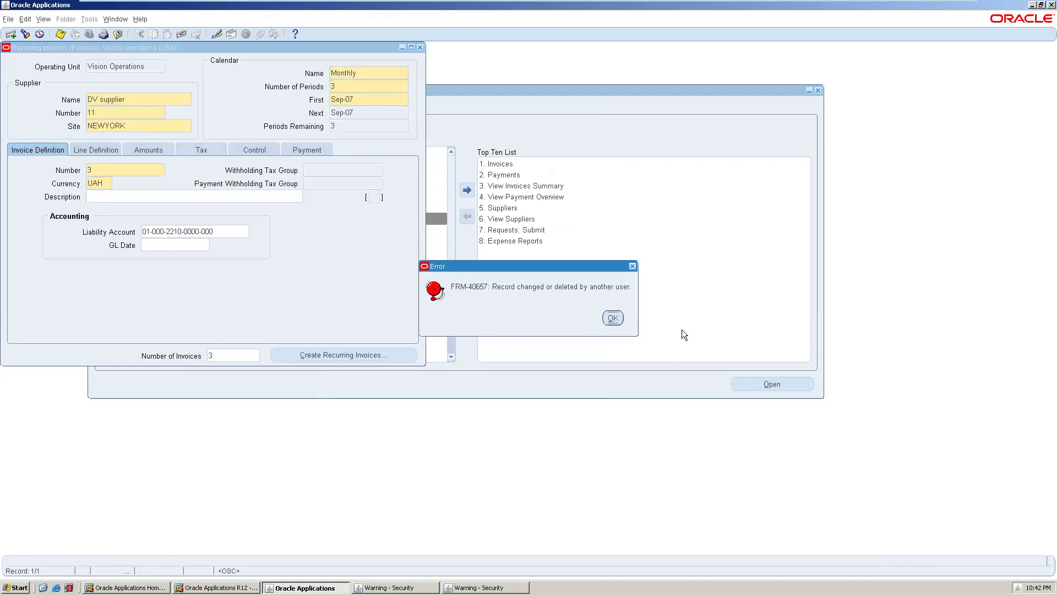
click(612, 318)
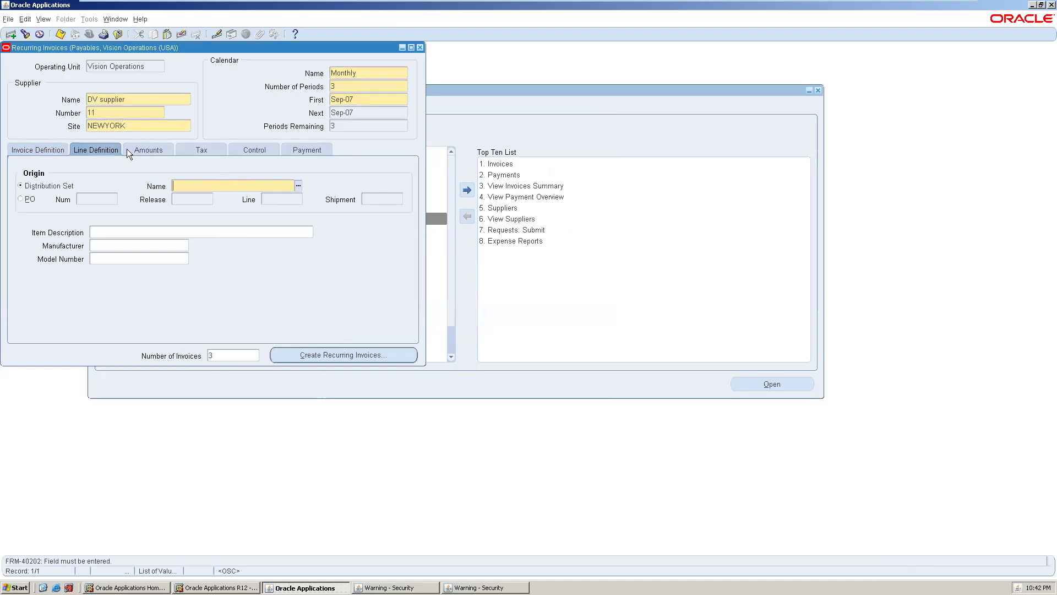
click(48, 146)
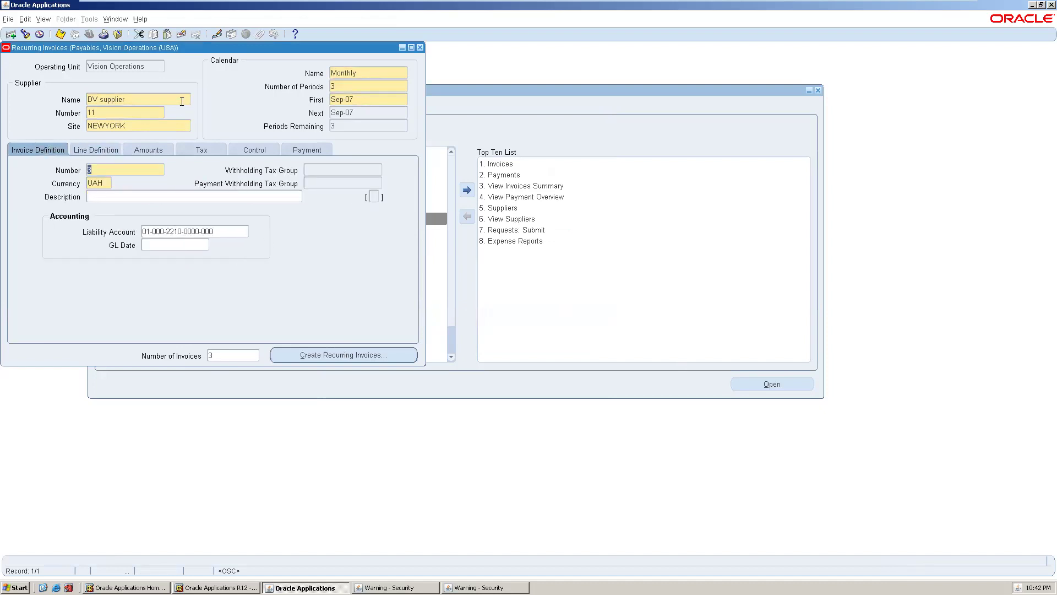
- Enter a 3000 first amount and 5000 special amount, then attempt generating invoices
click(140, 152)
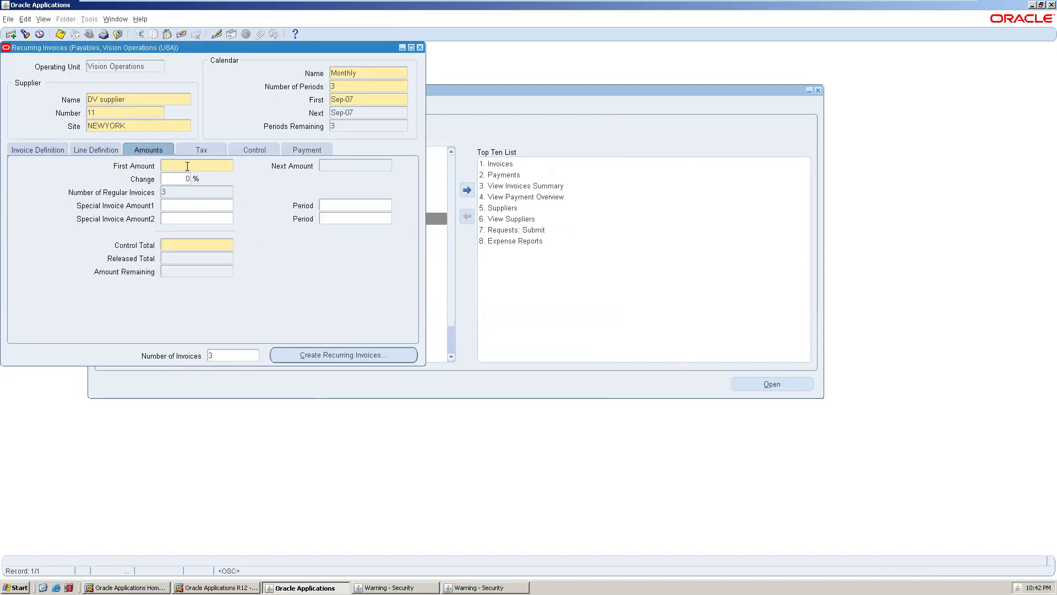
text(3000)
click(189, 204)
text(5000)
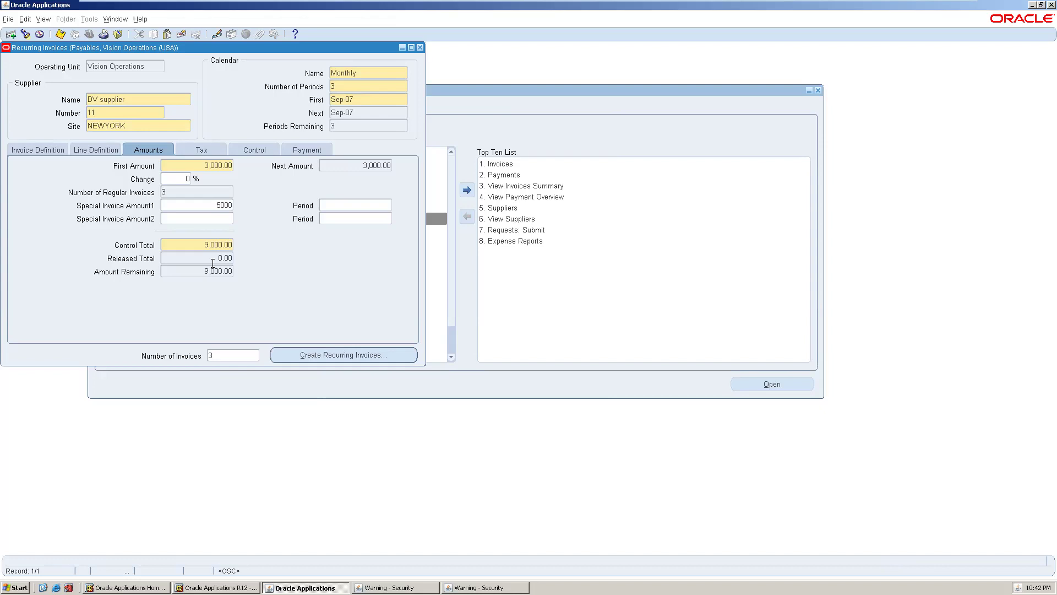
key(Tab)
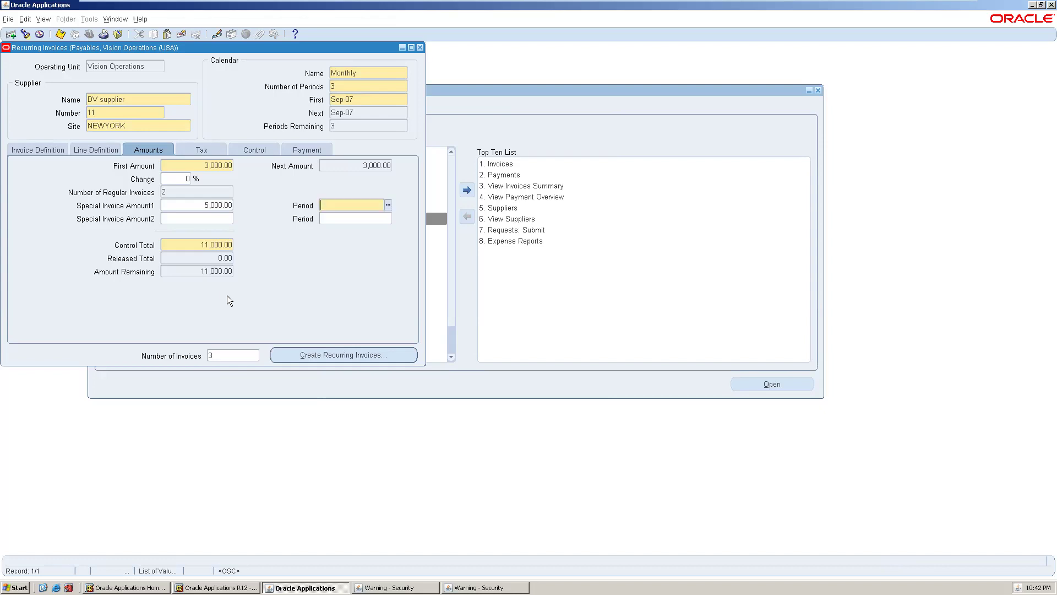
click(309, 355)
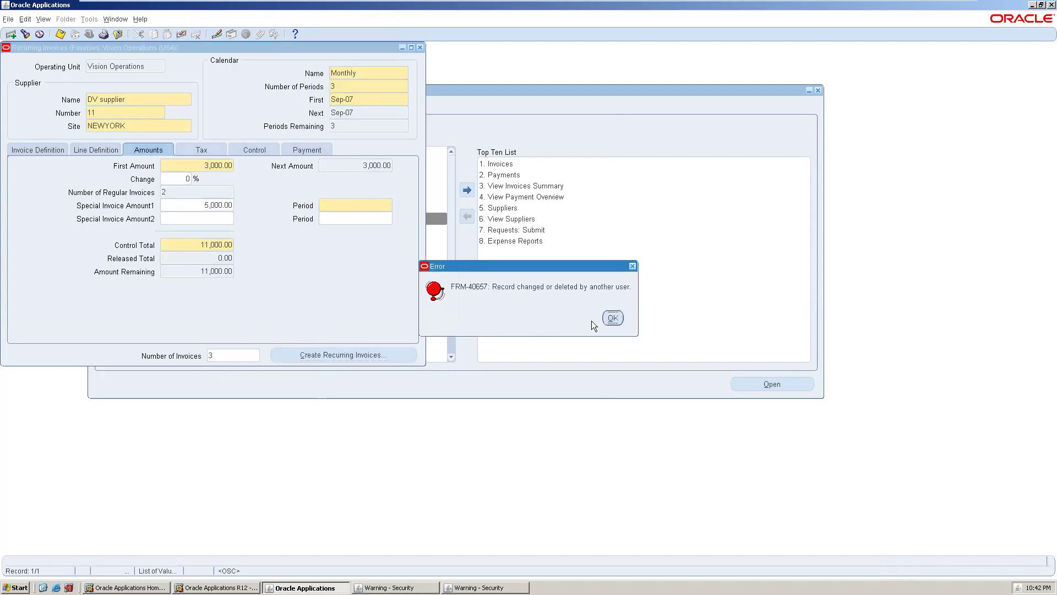
- Dismiss the error, assign the FRT distribution set, and retry creating invoices
click(603, 313)
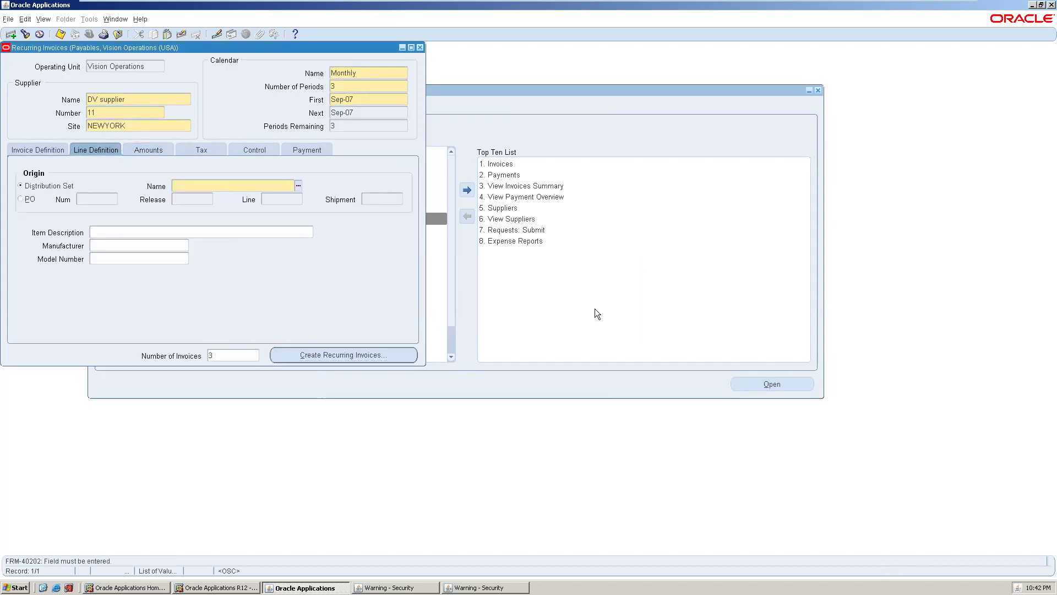
click(298, 186)
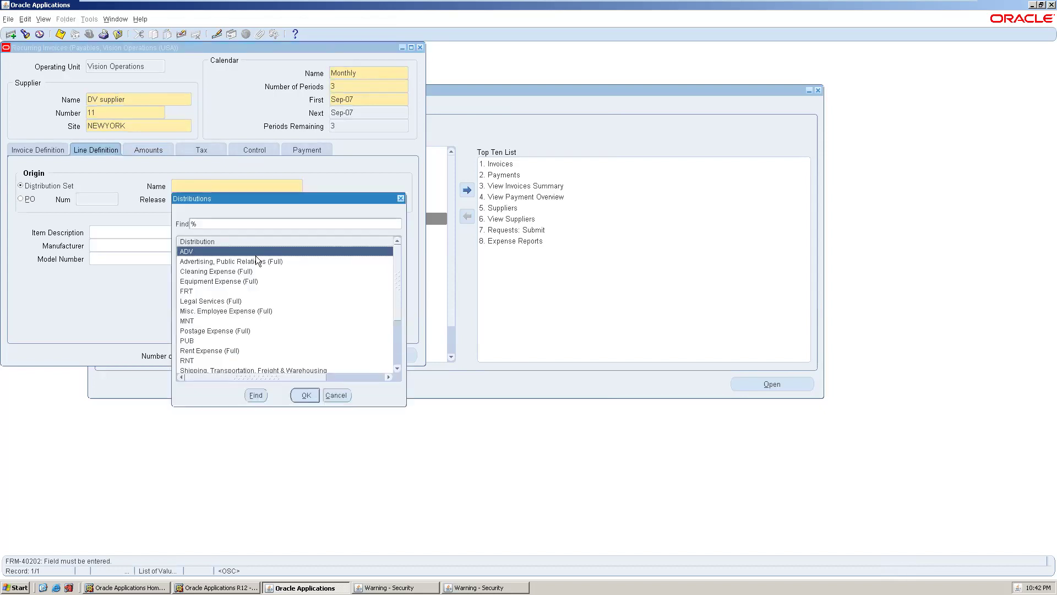
click(221, 290)
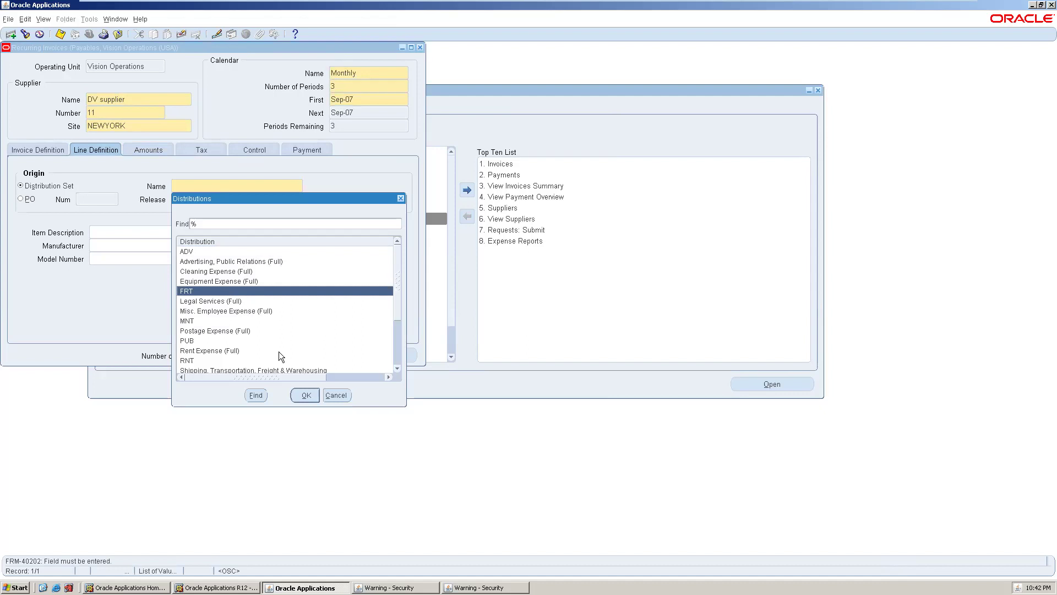
click(305, 395)
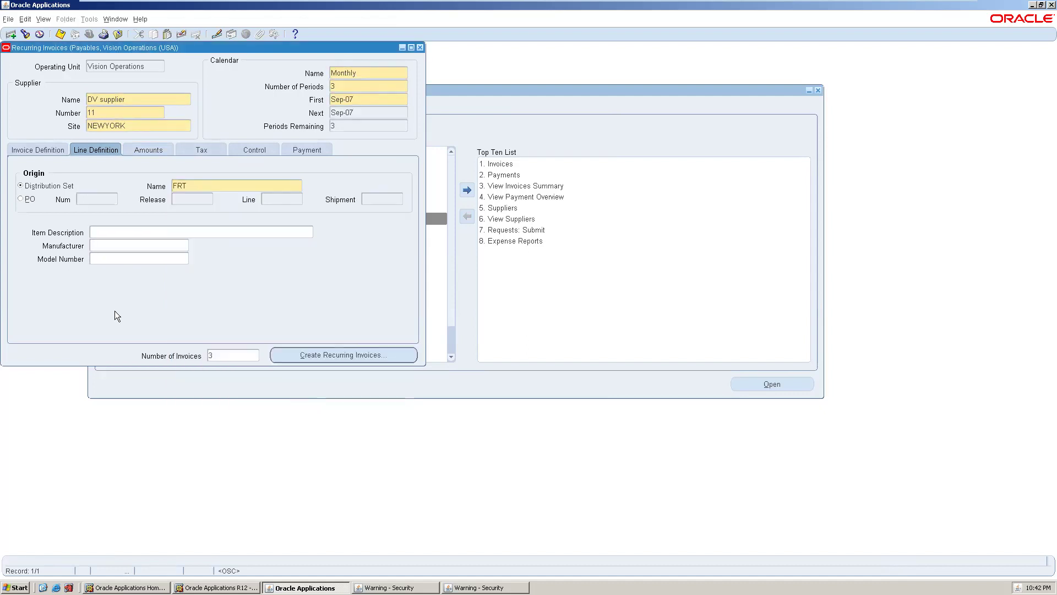
click(314, 353)
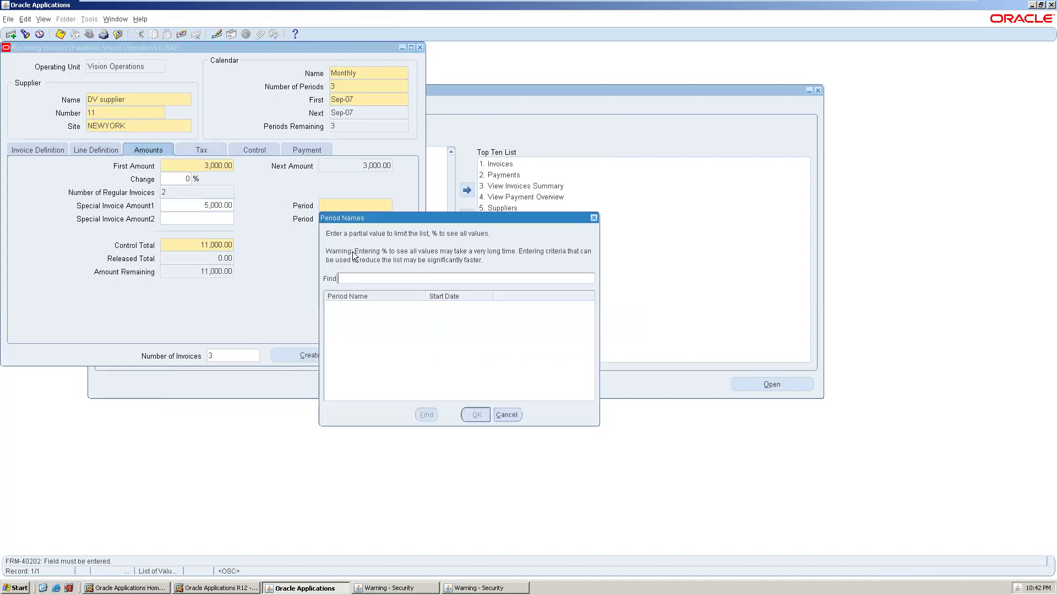
- Assign period Sep-07 to the 5,000.00 special amount
text(%)
key(Return)
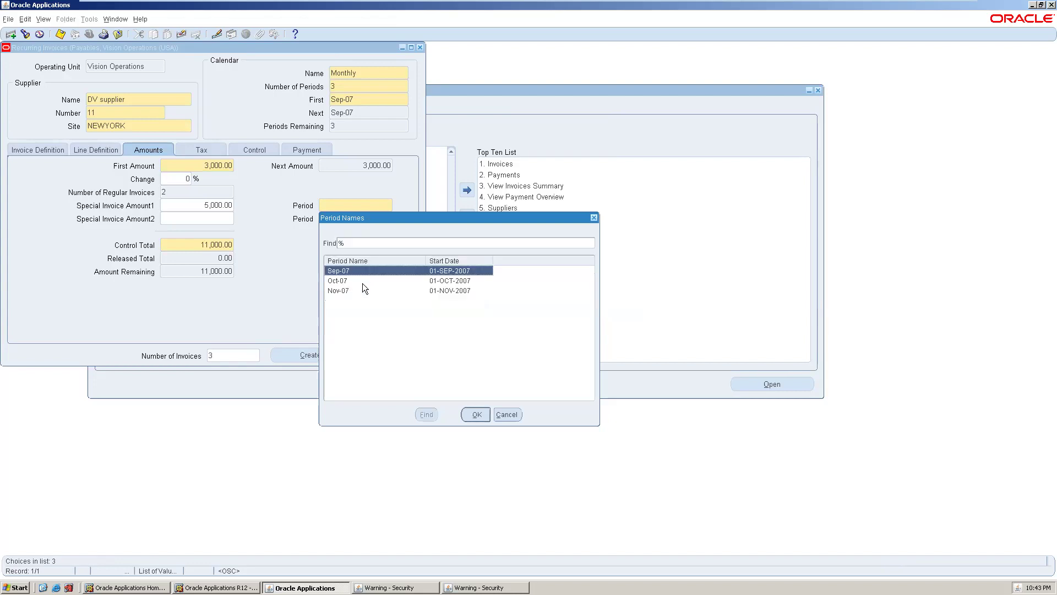
click(466, 413)
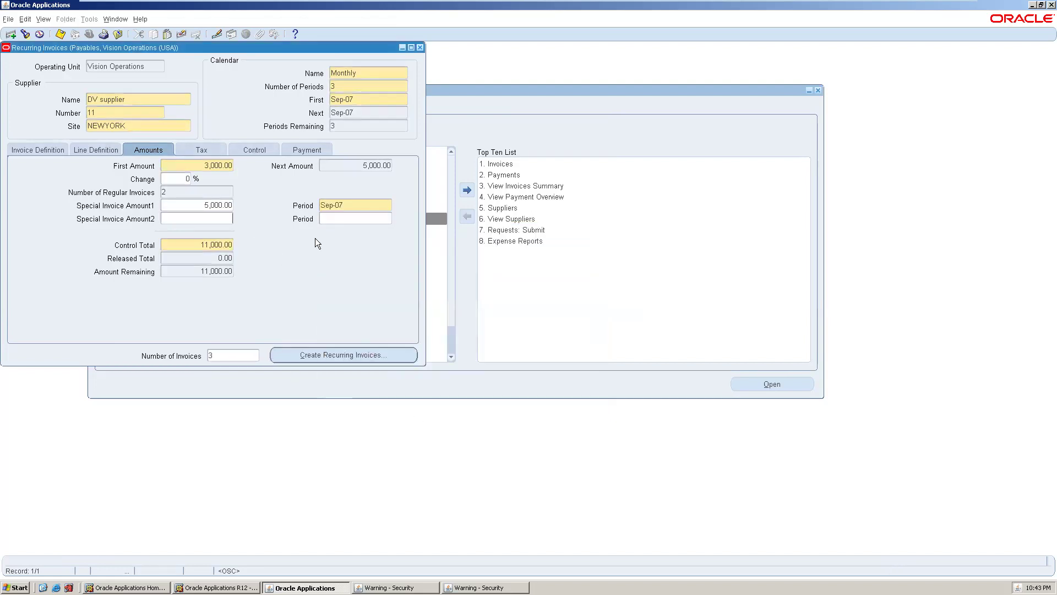
click(343, 218)
- Create and accept the three invoices for Sep-07, Oct-07 and Nov-07
click(329, 356)
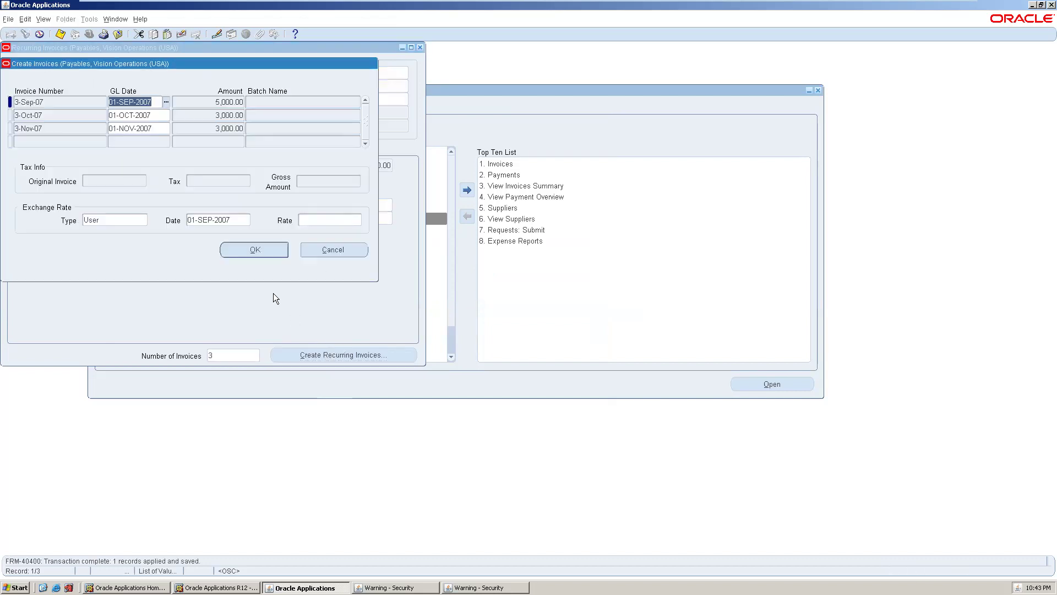
click(242, 249)
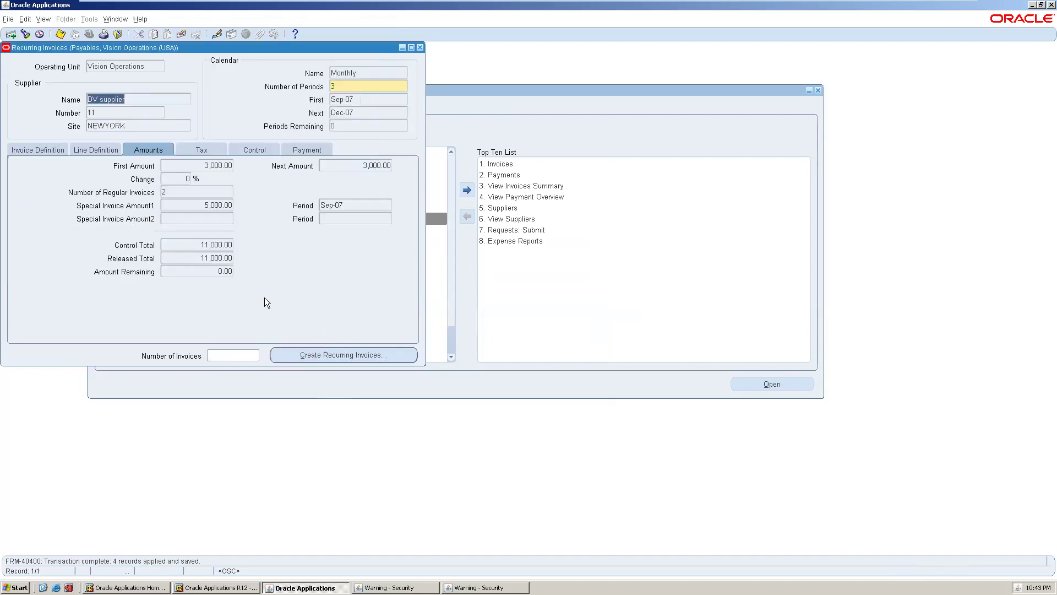
click(243, 354)
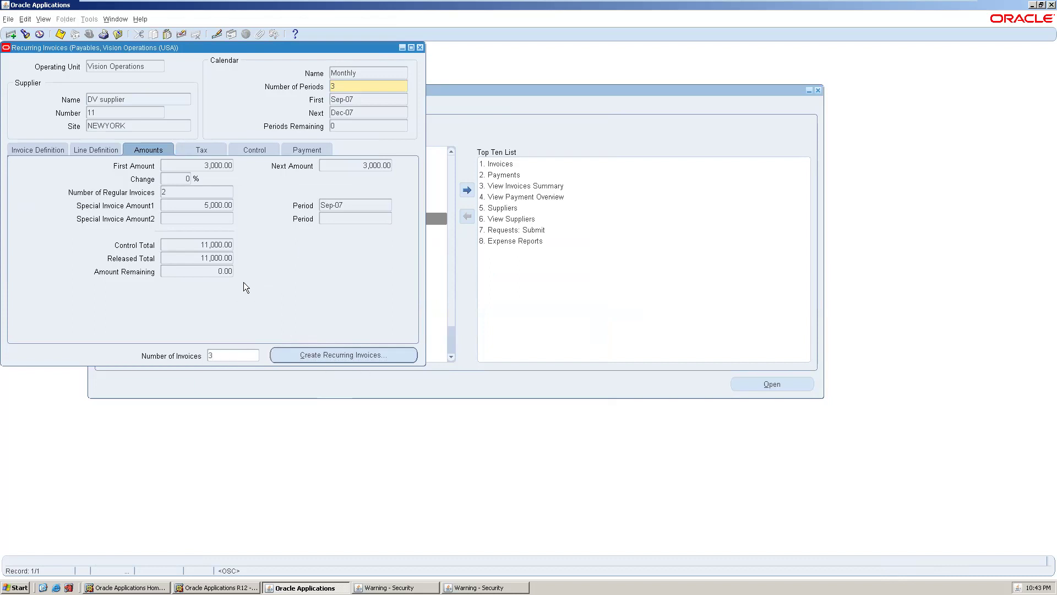
click(306, 359)
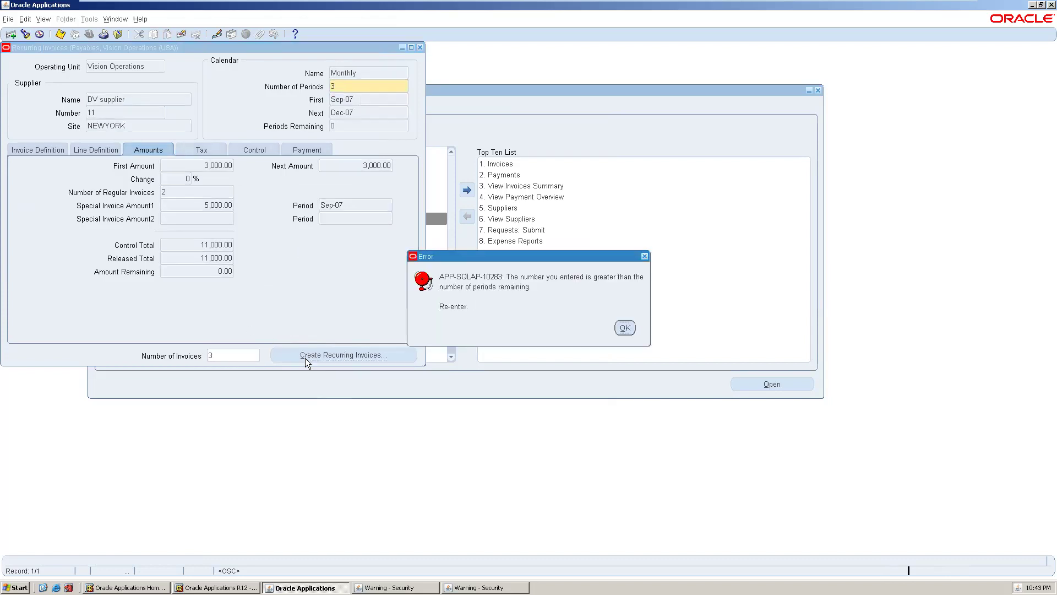
click(625, 327)
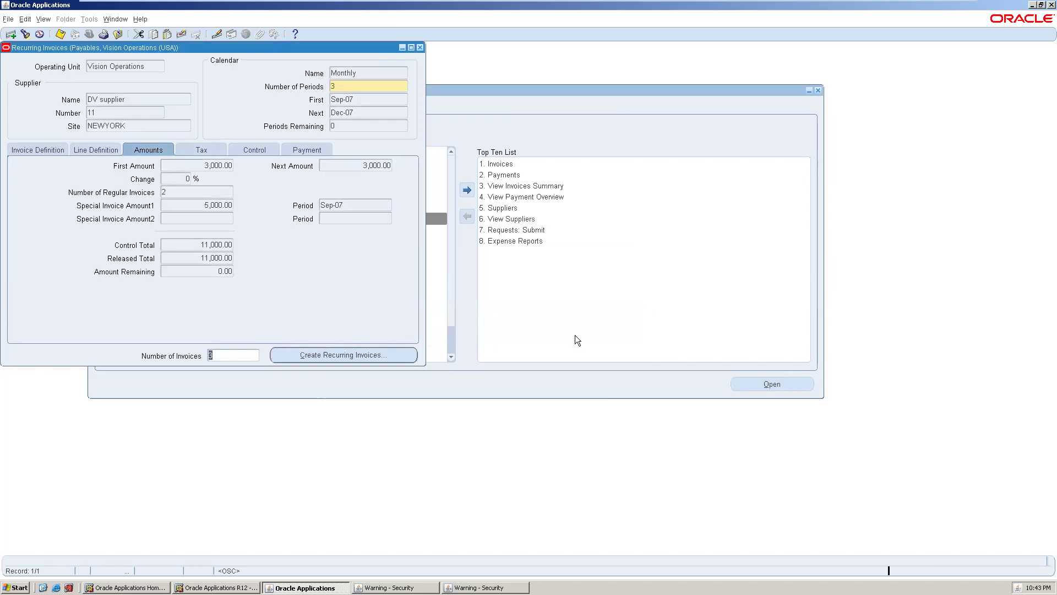
text(2)
click(310, 353)
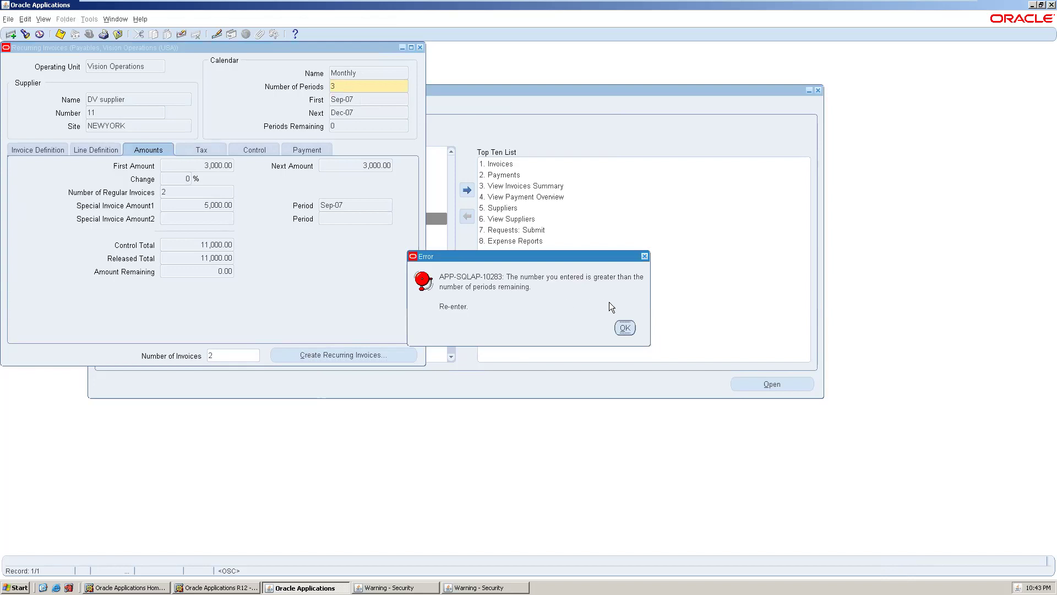
click(624, 328)
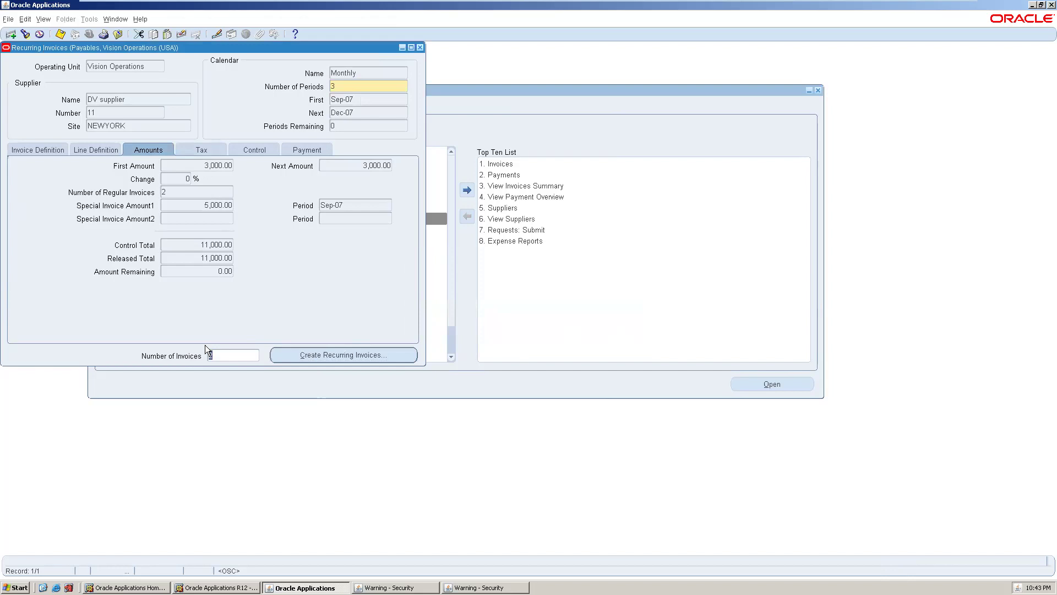
text(1)
click(293, 359)
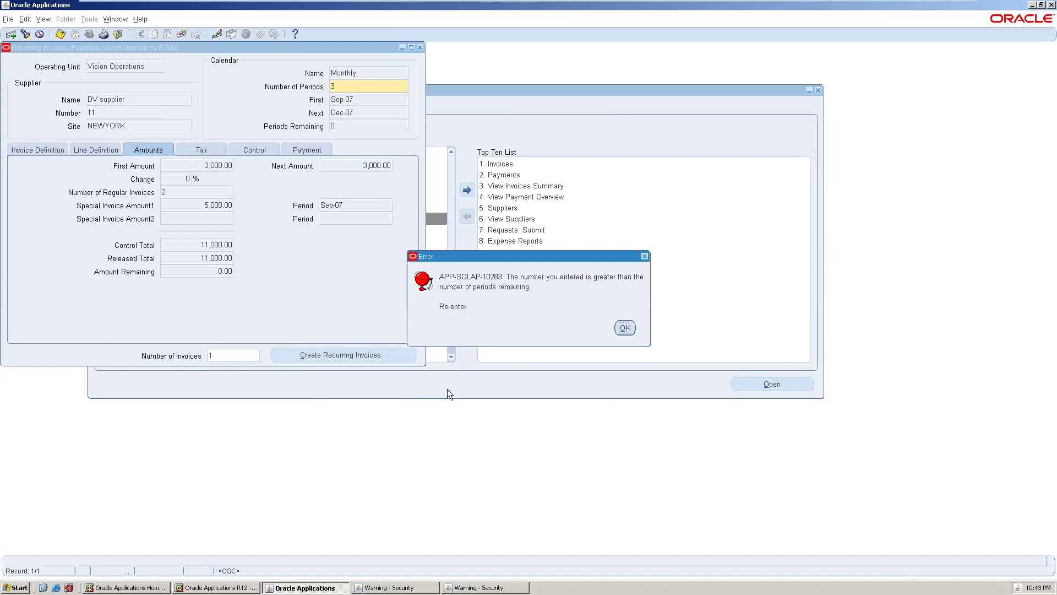
click(625, 327)
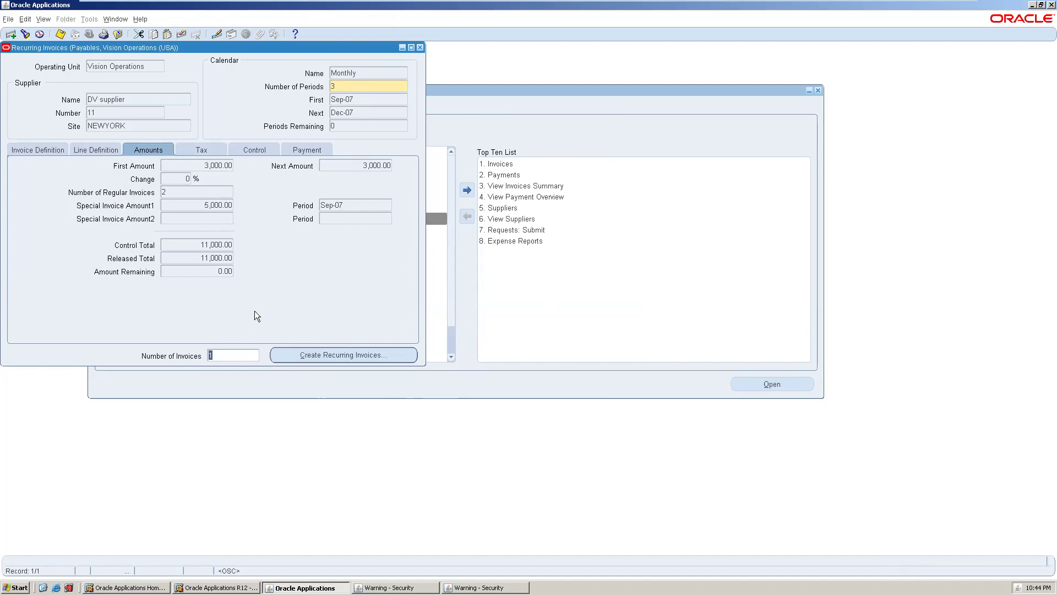
key(BackSpace)
text(2)
click(372, 86)
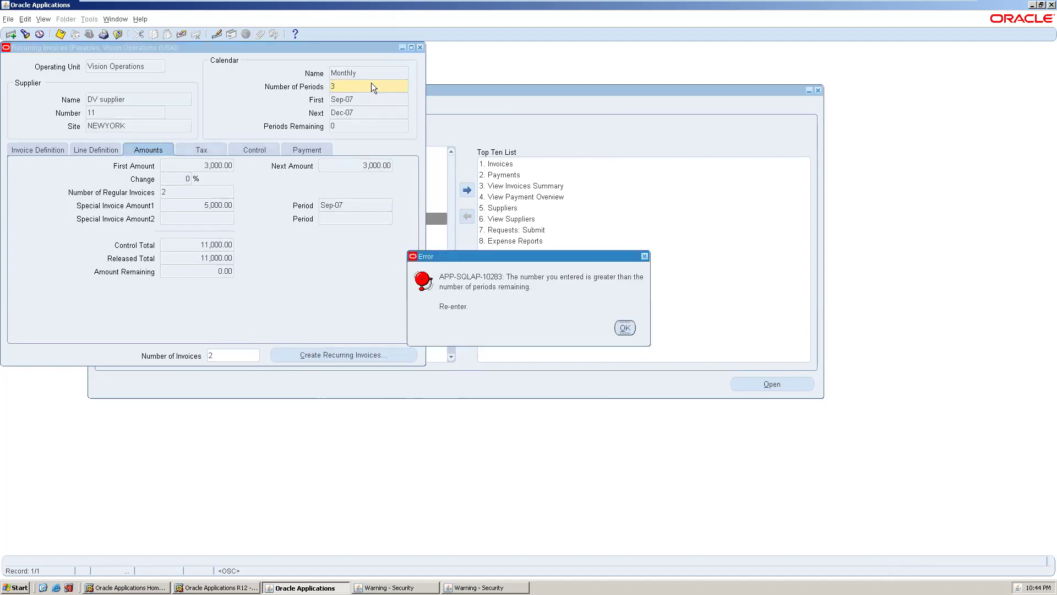
click(624, 329)
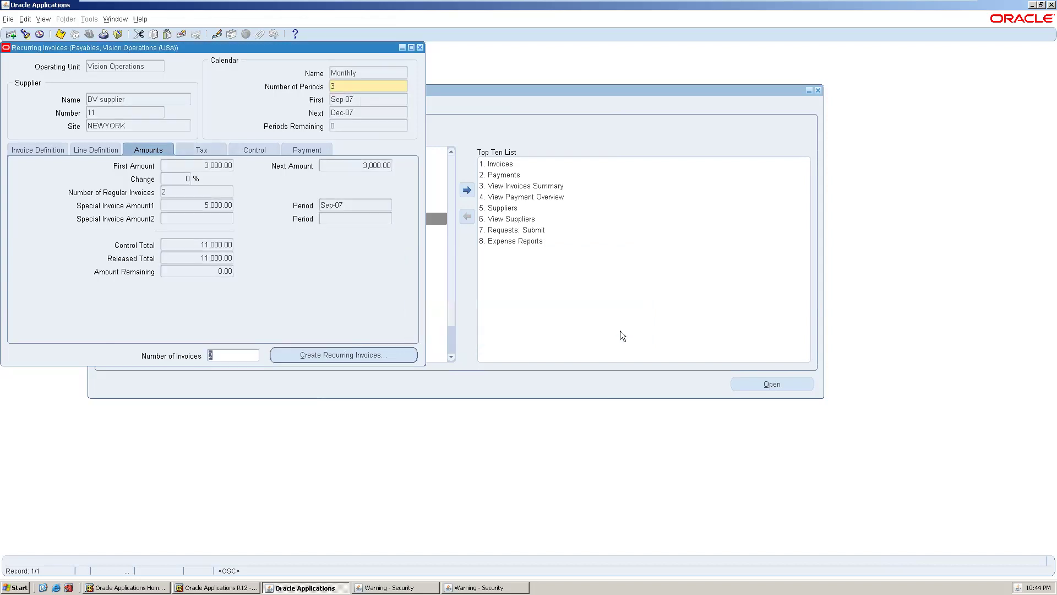
click(336, 81)
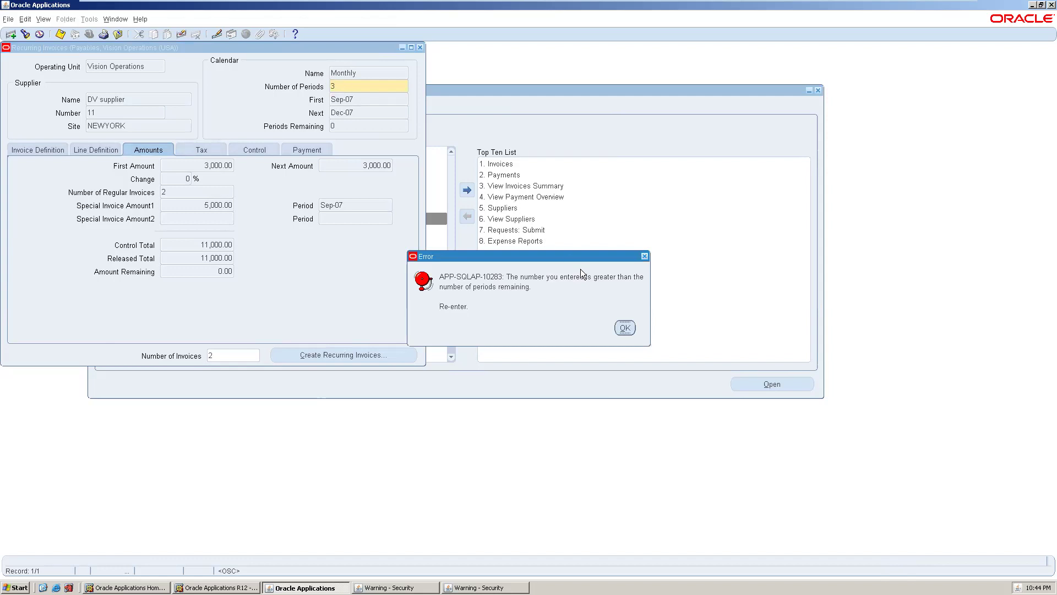
click(615, 327)
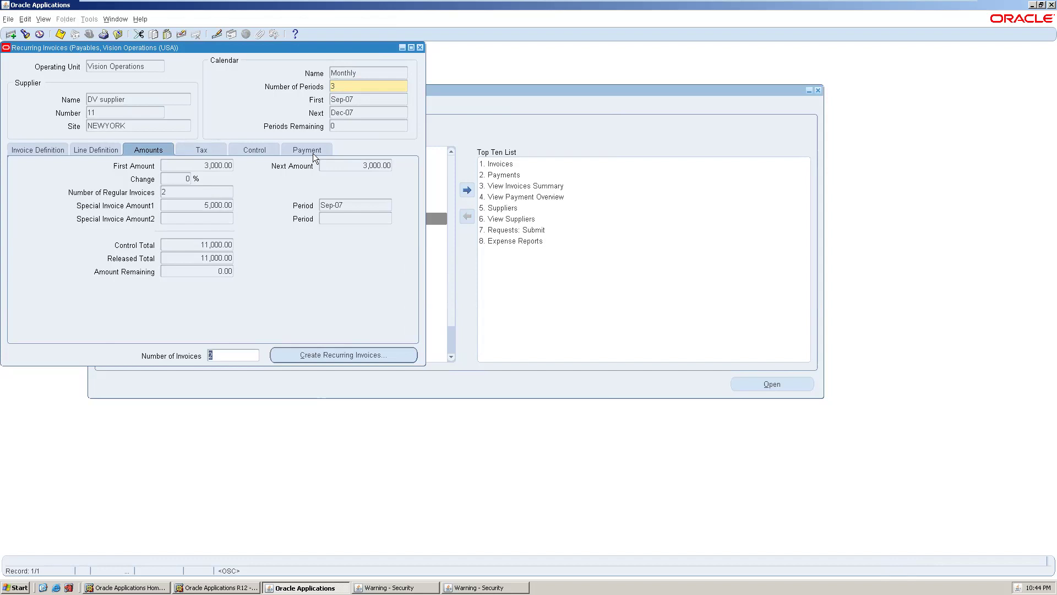
click(330, 87)
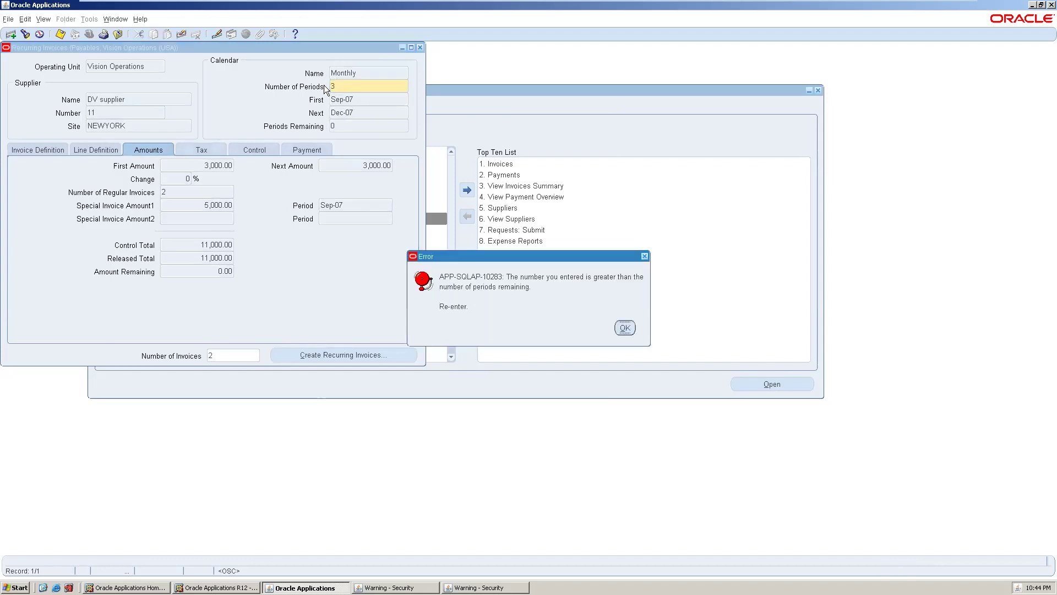
click(630, 324)
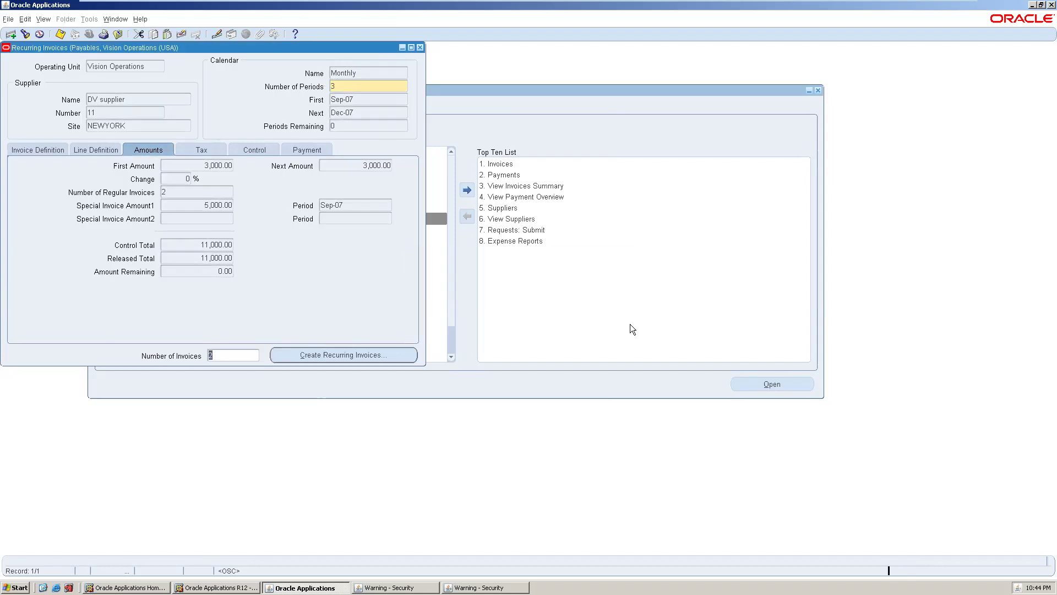
key(Right)
double_click(230, 351)
text(3)
click(336, 87)
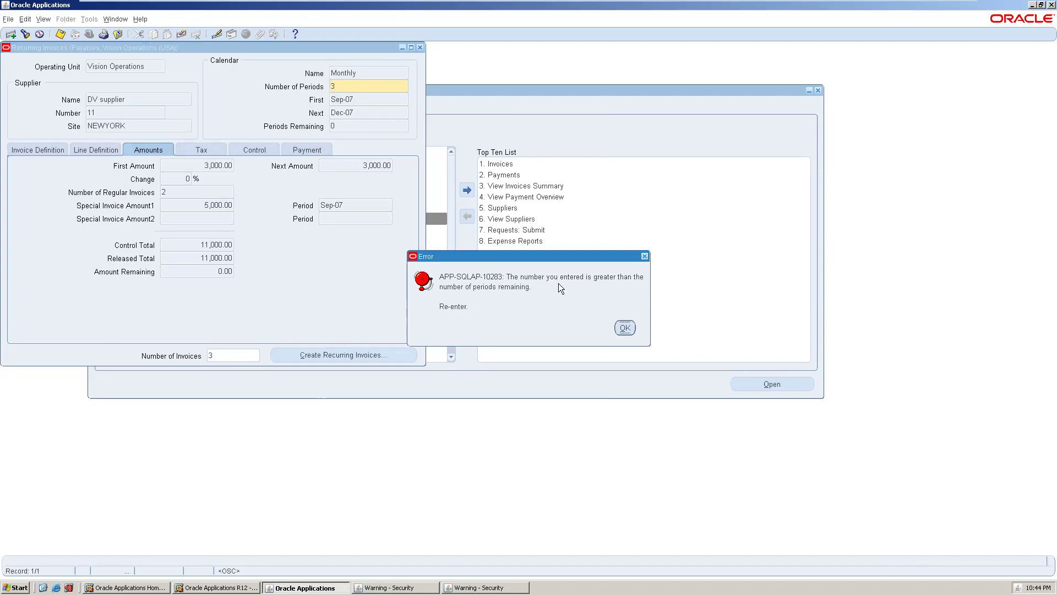
click(632, 330)
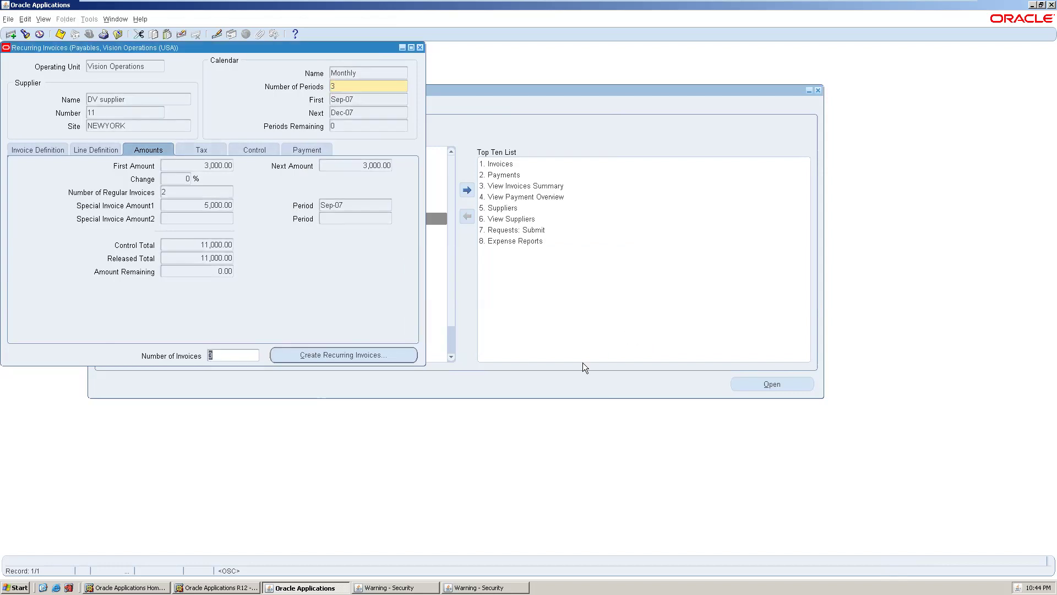
click(351, 355)
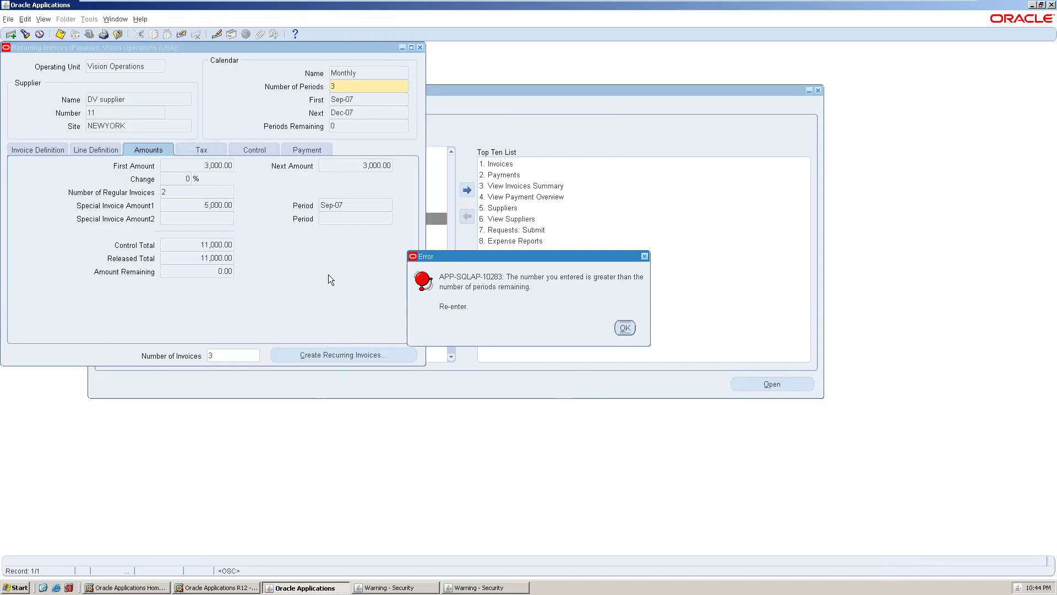
click(625, 328)
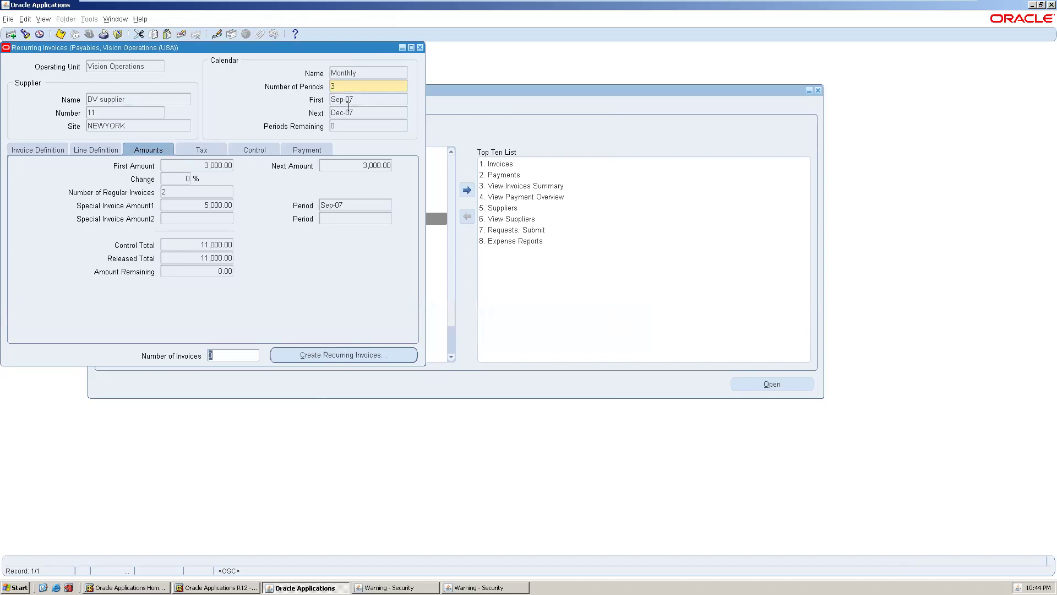
click(332, 125)
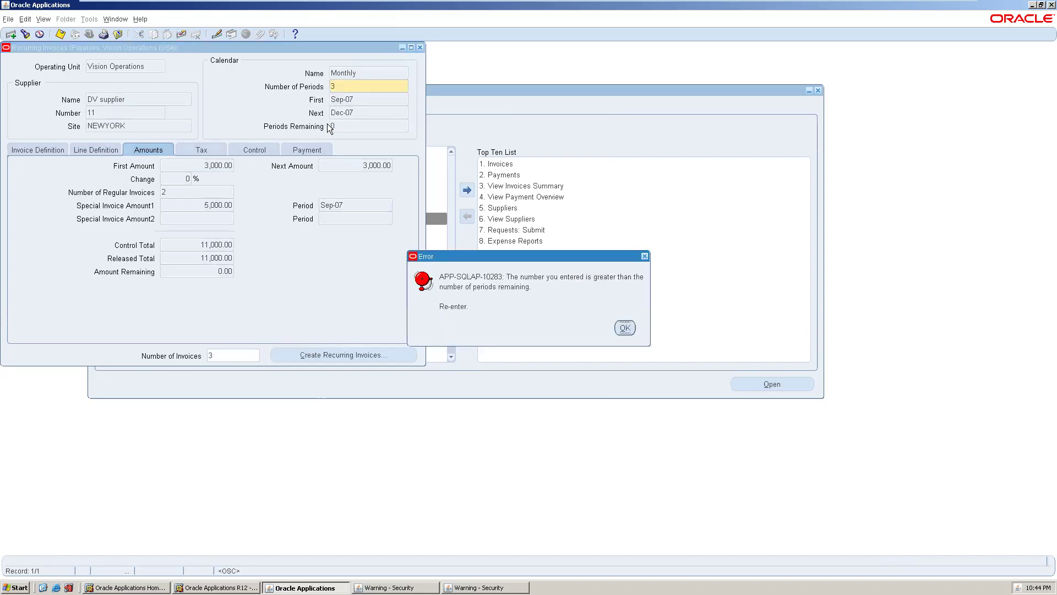
click(625, 328)
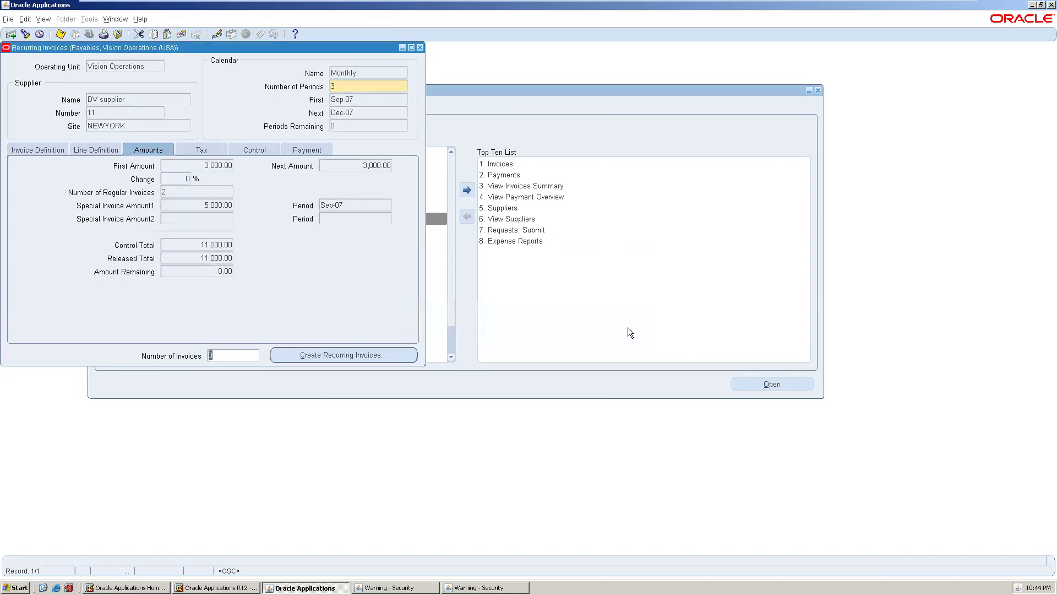
click(331, 132)
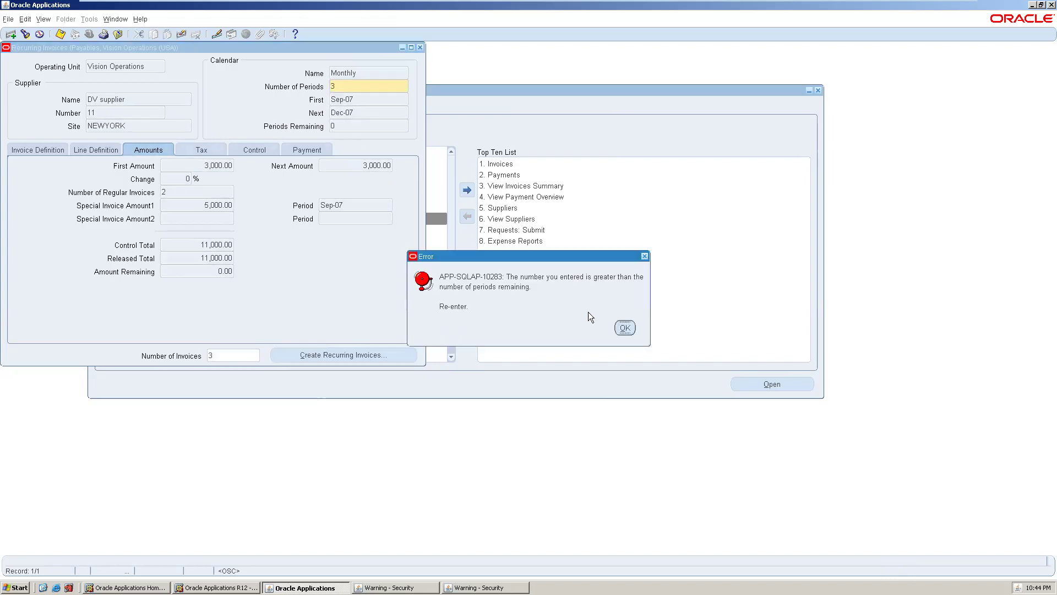
click(621, 331)
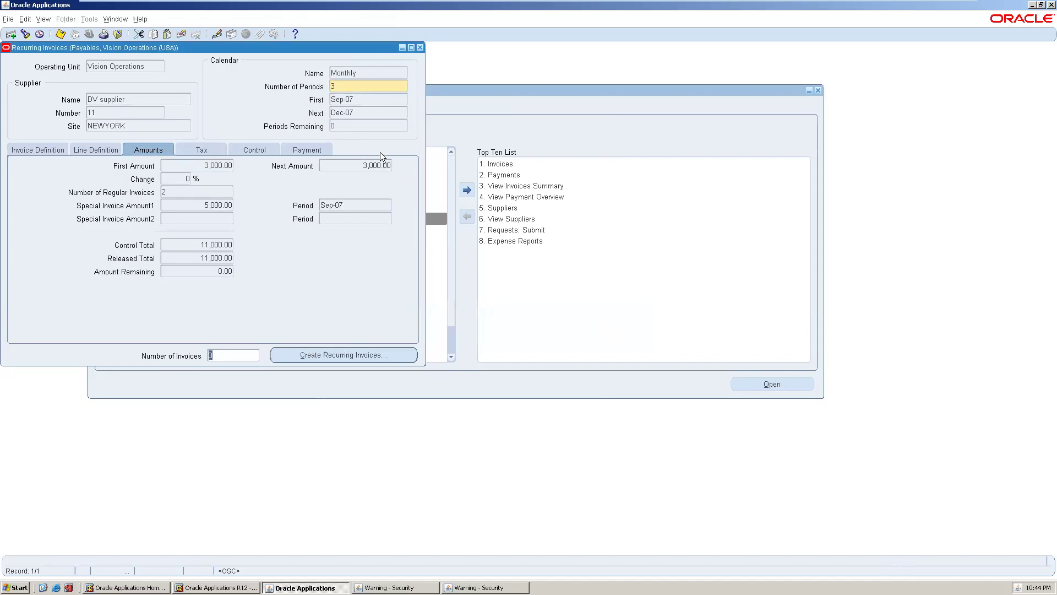
click(332, 83)
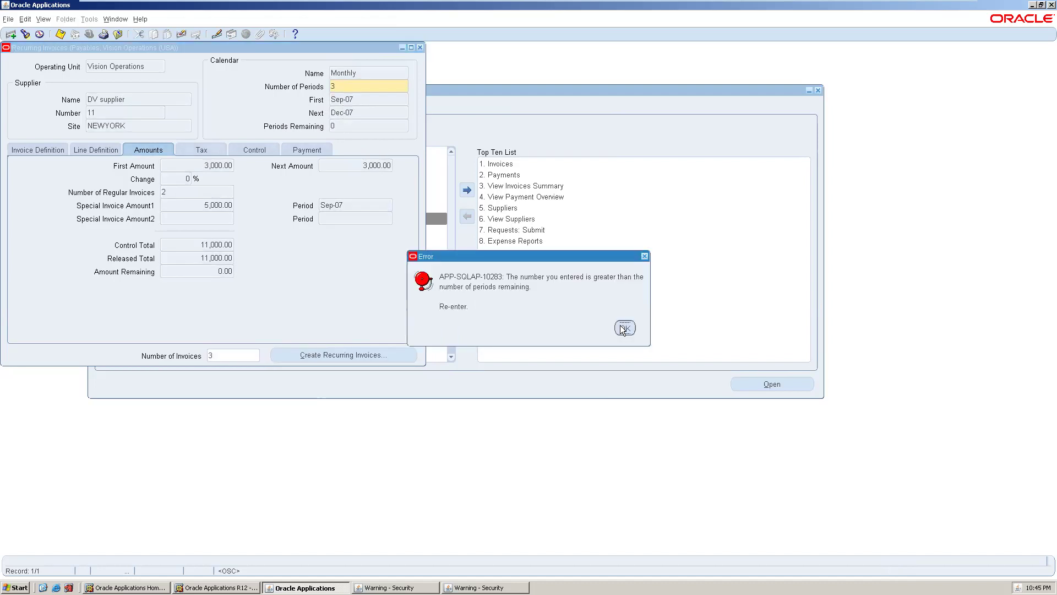
click(622, 327)
text(01)
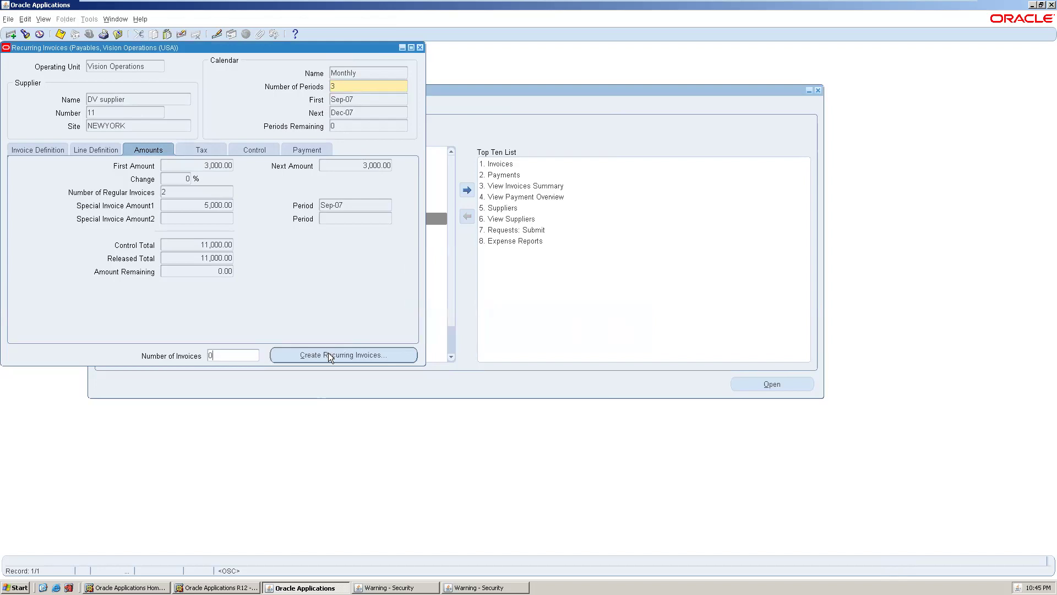
click(328, 353)
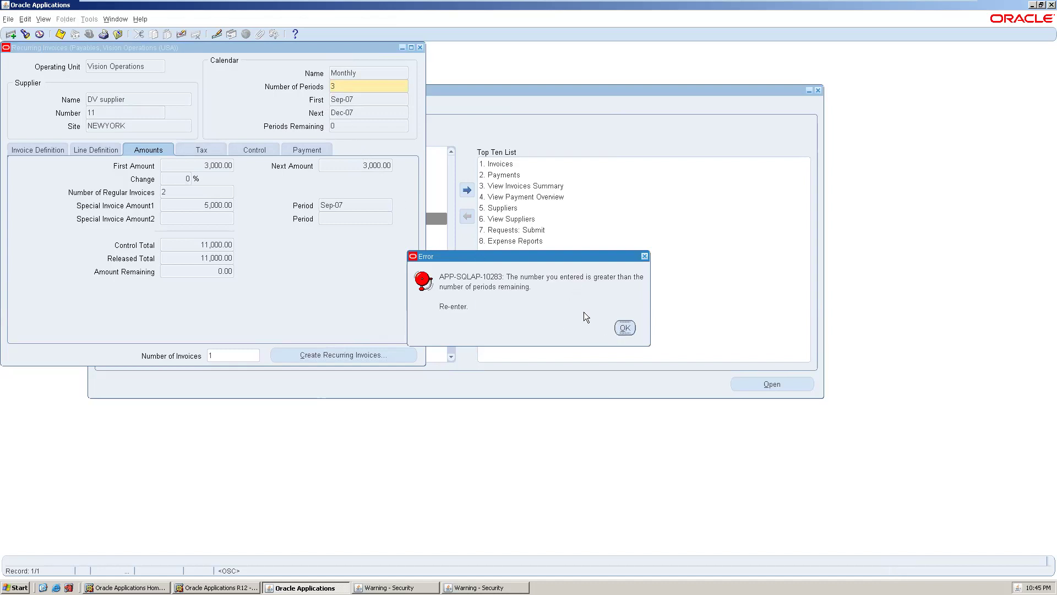
click(621, 327)
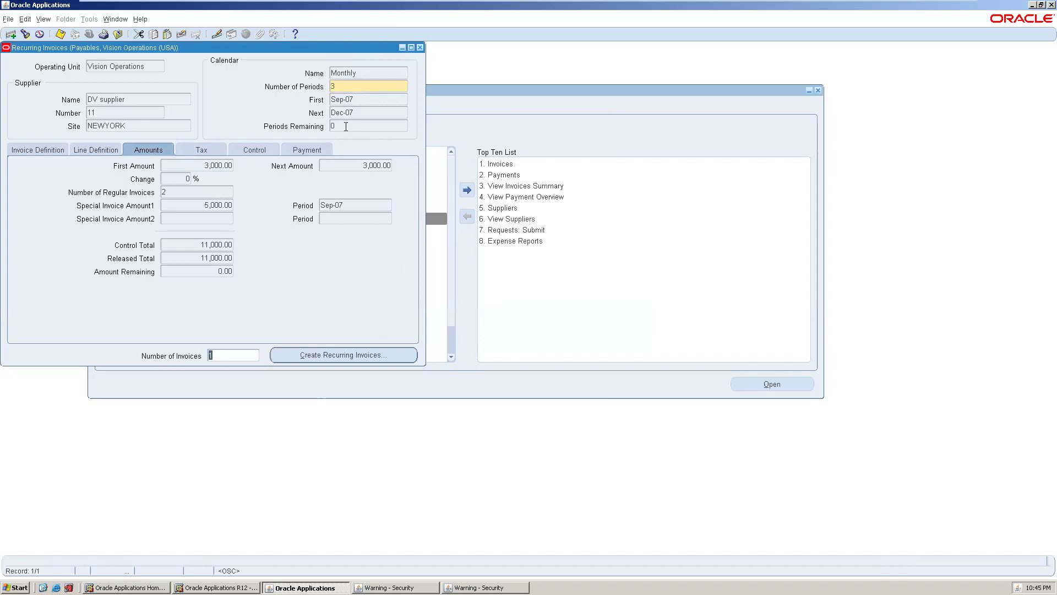
key(Return)
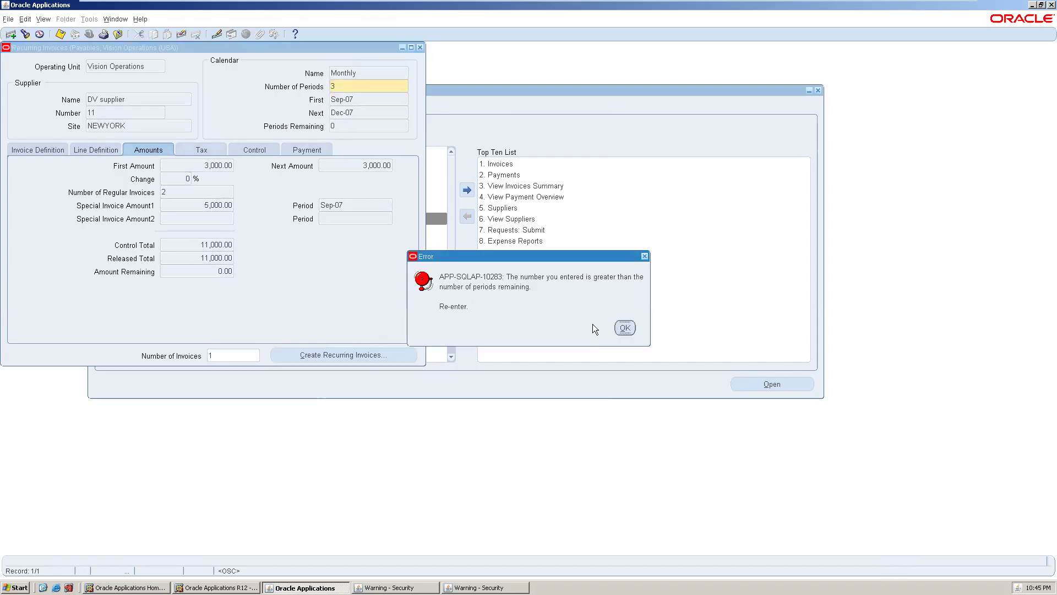
click(624, 327)
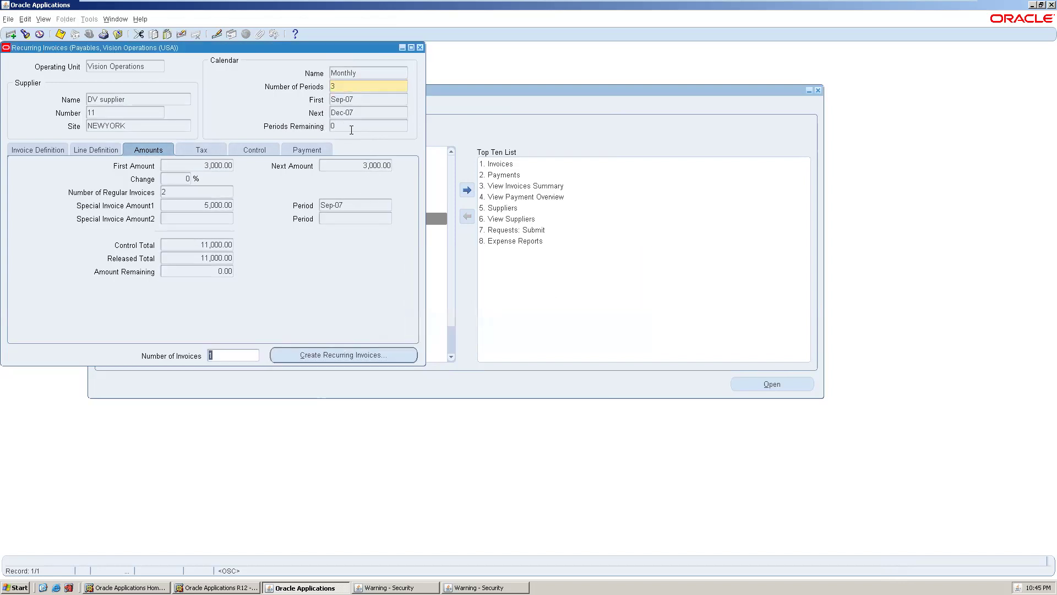
key(Return)
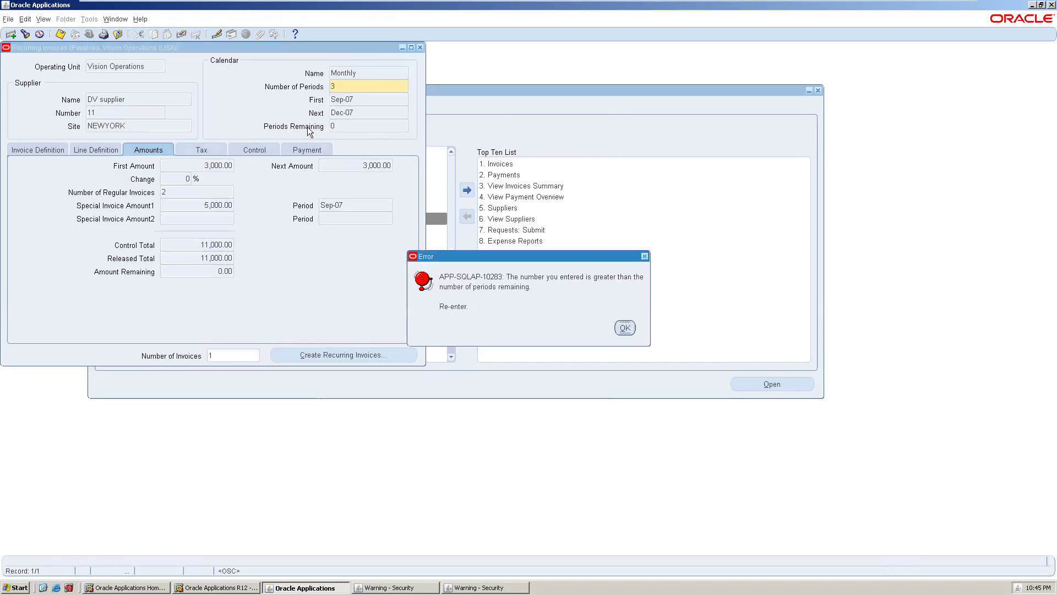
click(624, 328)
click(625, 329)
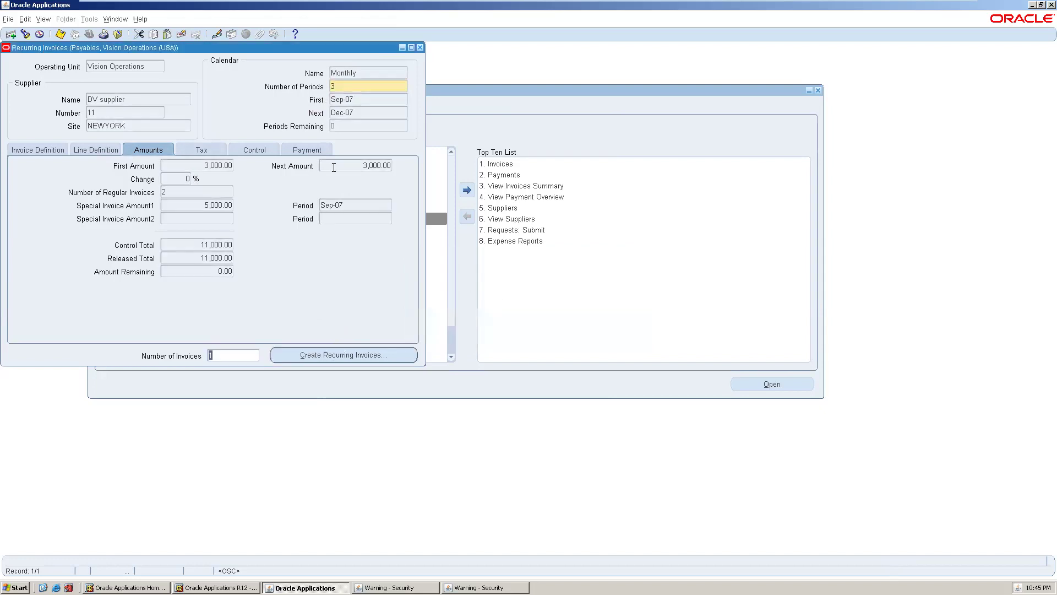
key(Tab)
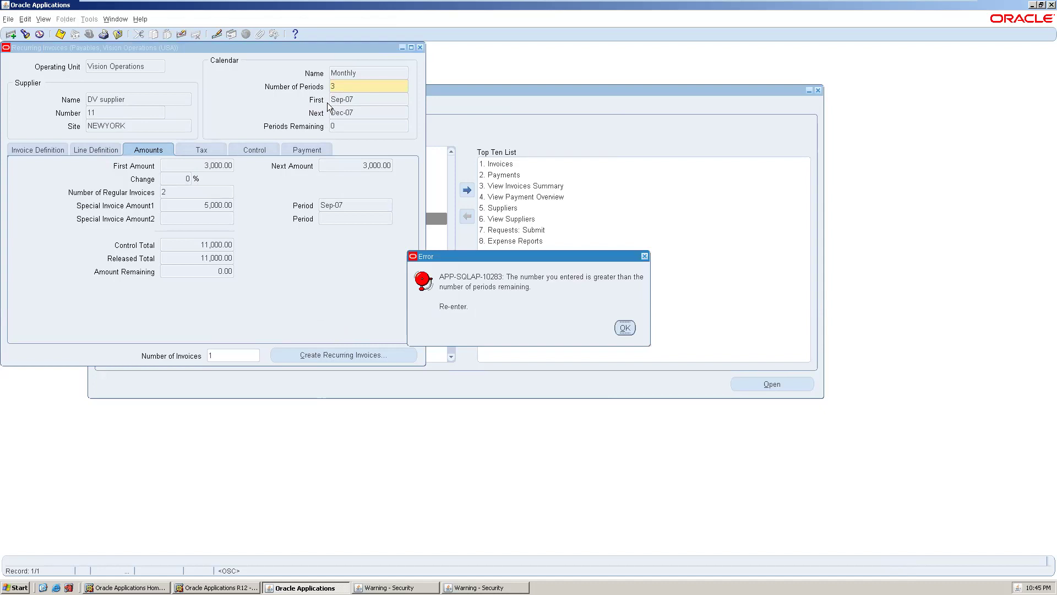
click(625, 332)
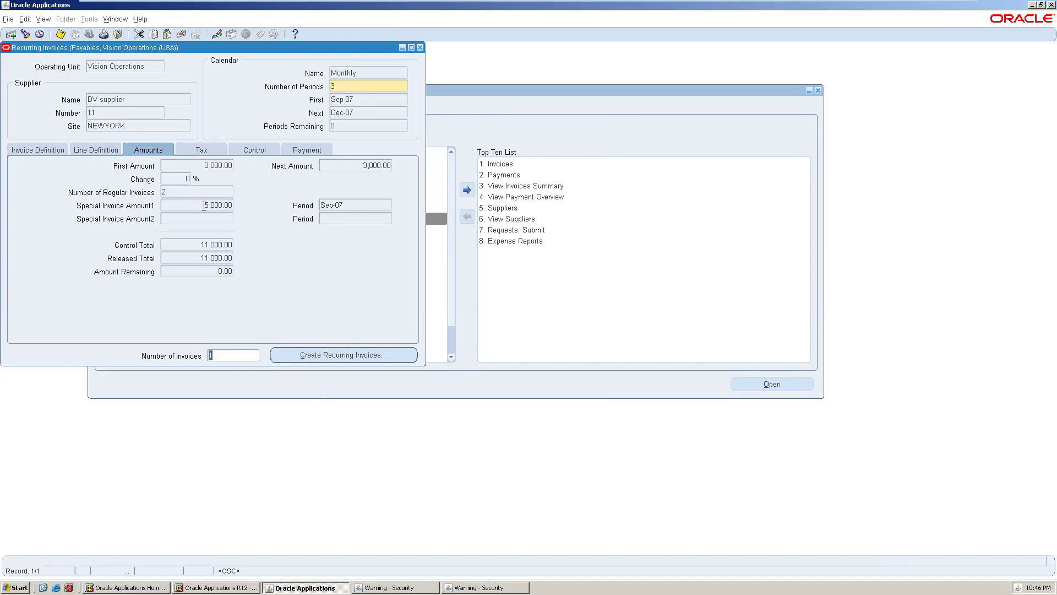
key(Tab)
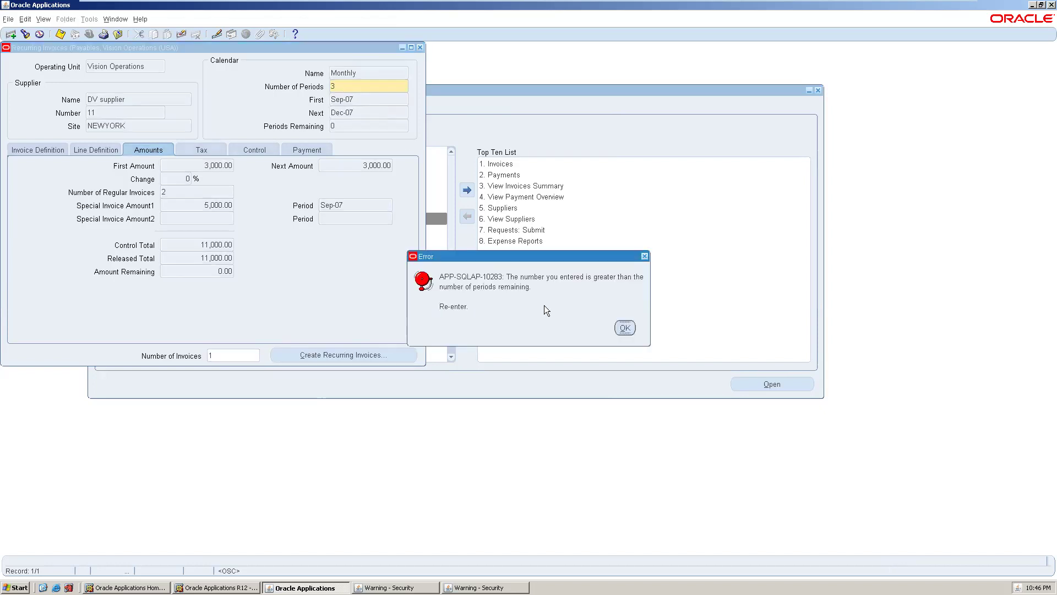
click(626, 328)
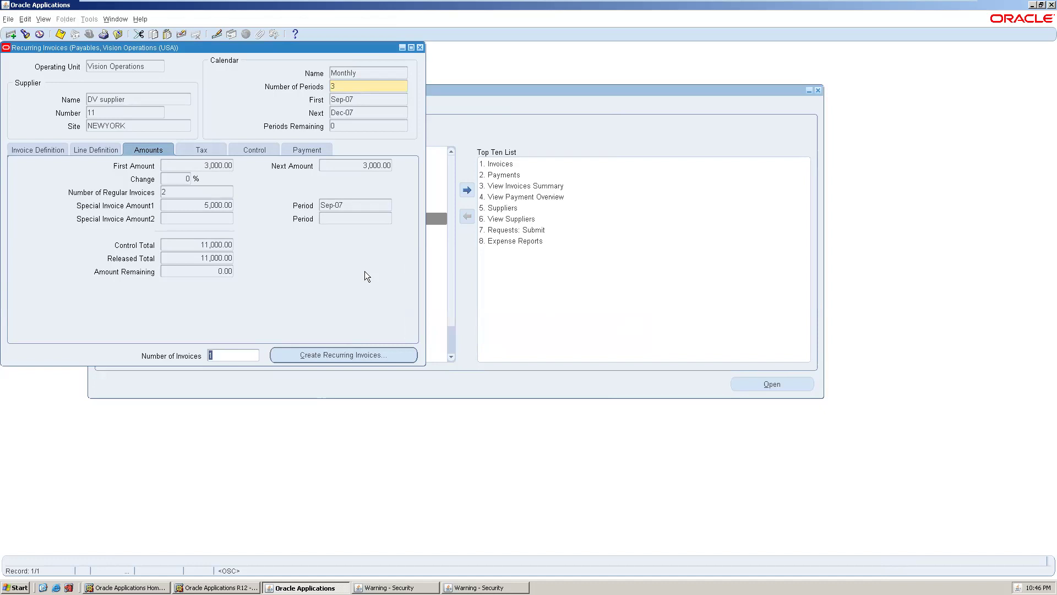
text(2)
click(182, 193)
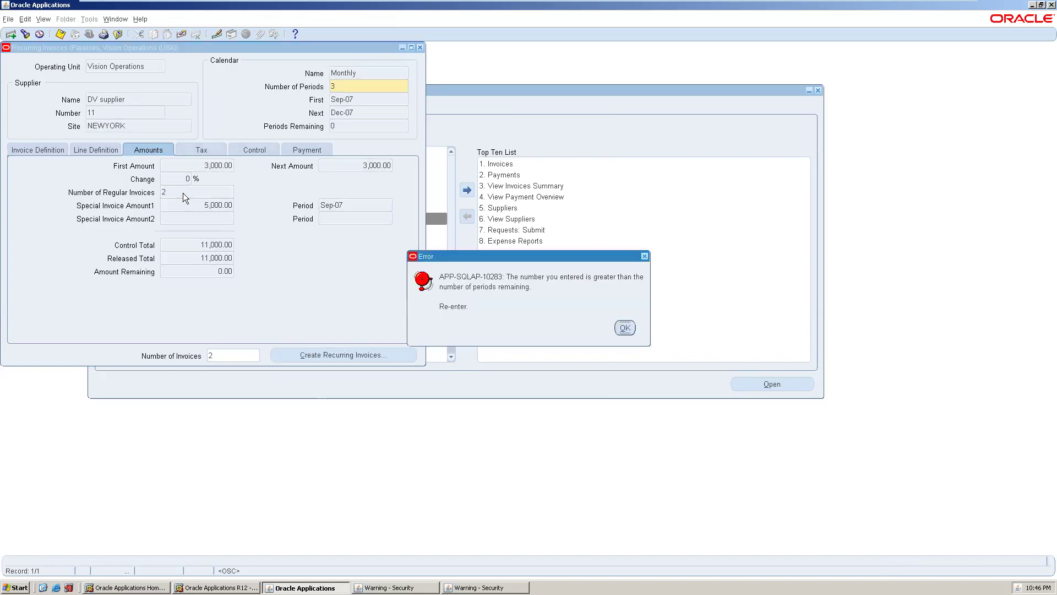
click(625, 328)
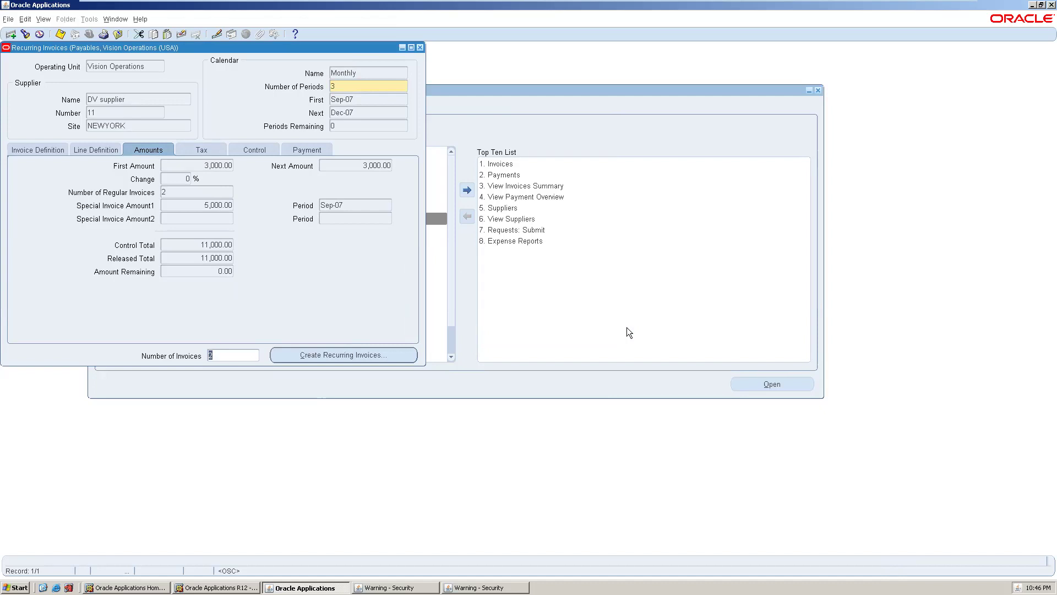
click(367, 357)
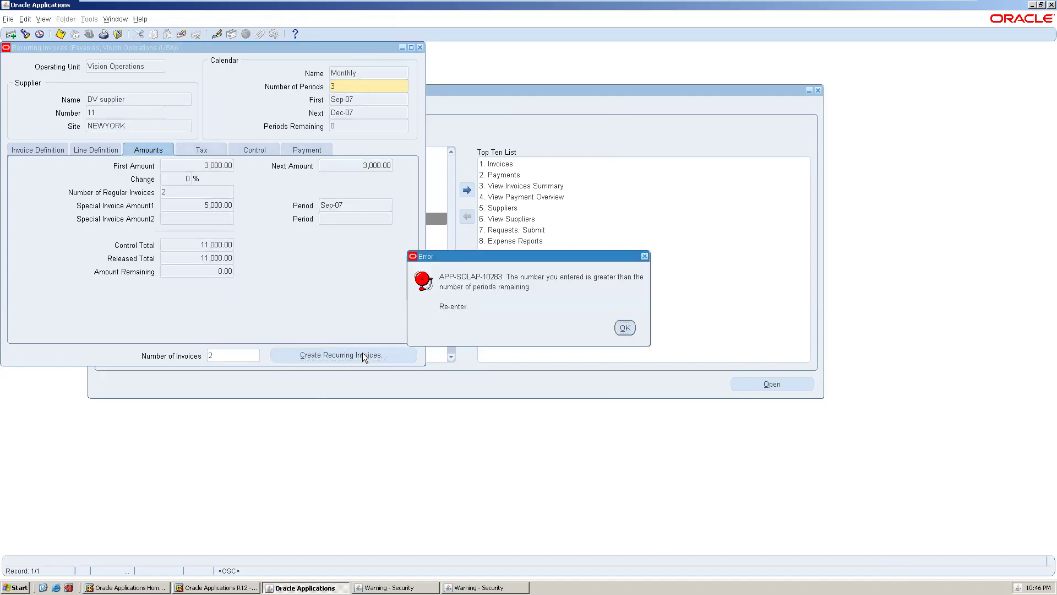
click(622, 328)
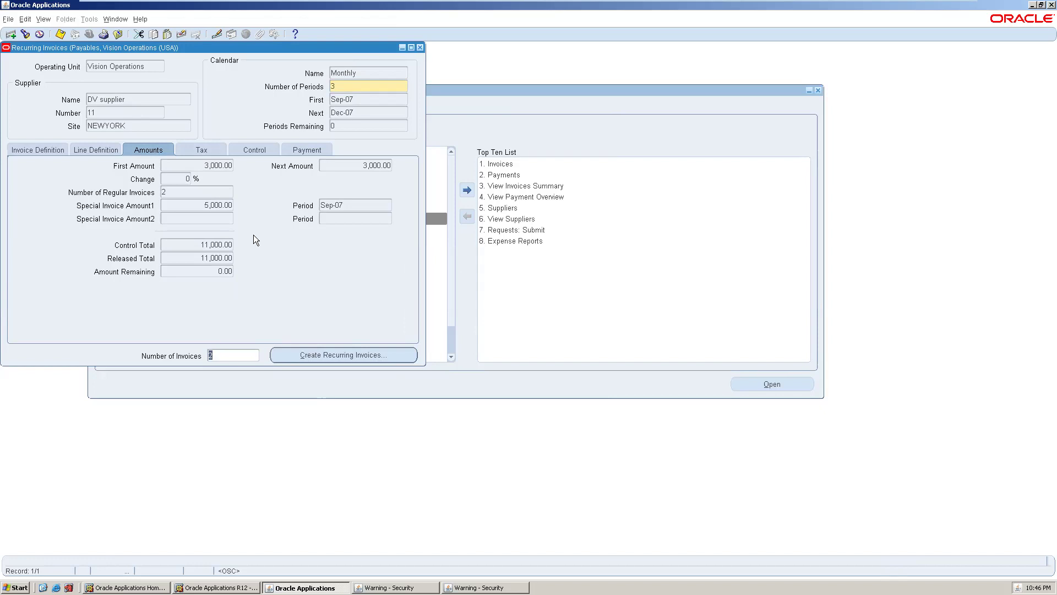
click(355, 116)
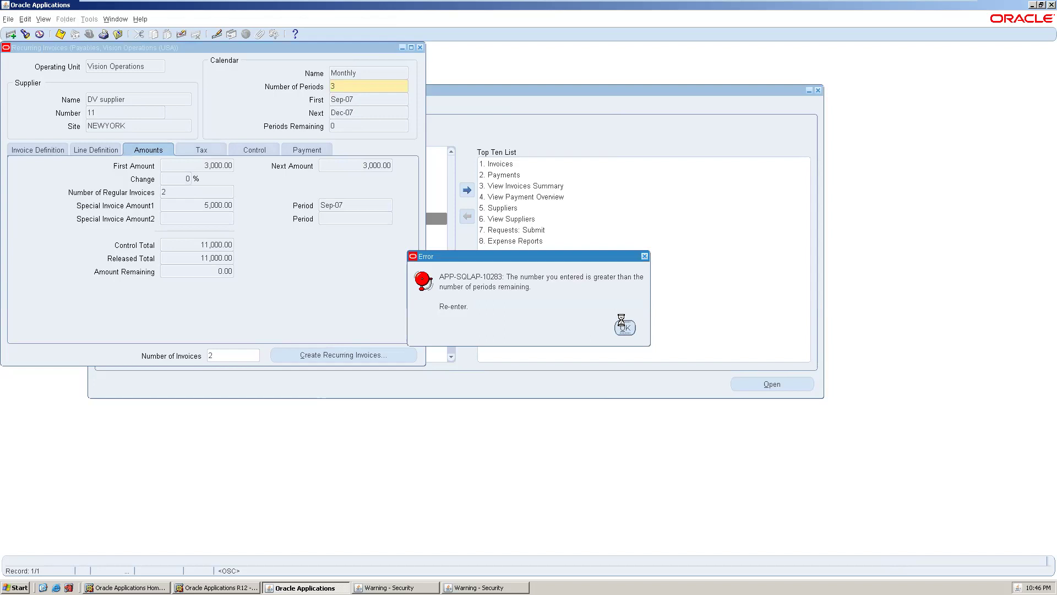
click(624, 328)
click(339, 113)
click(624, 328)
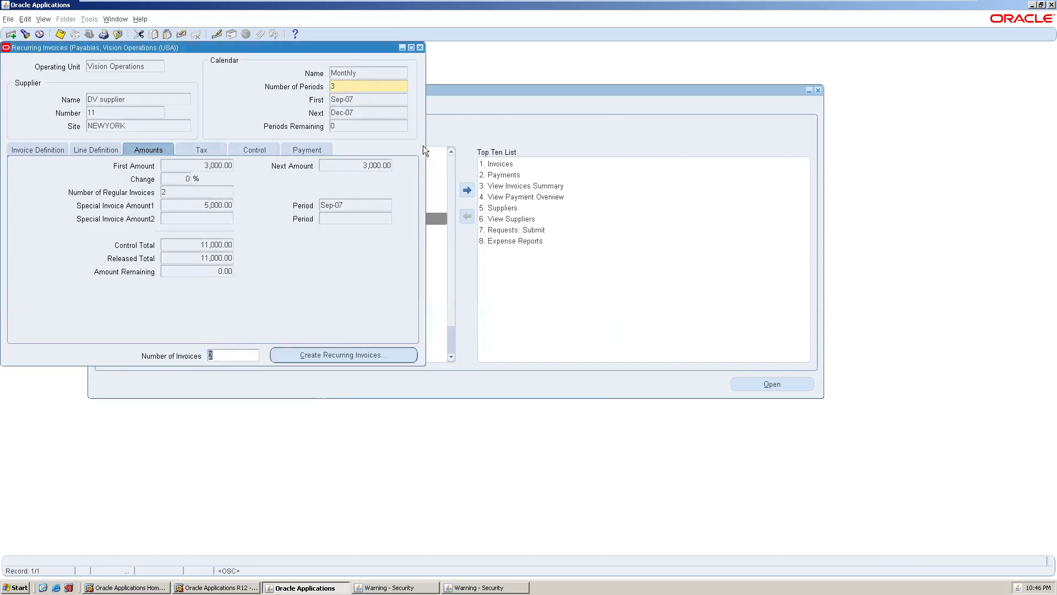
- Change Number of Periods to 4, recalculating the control total to 14,000.00
double_click(359, 85)
text(4)
key(BackSpace)
key(Tab)
text(44)
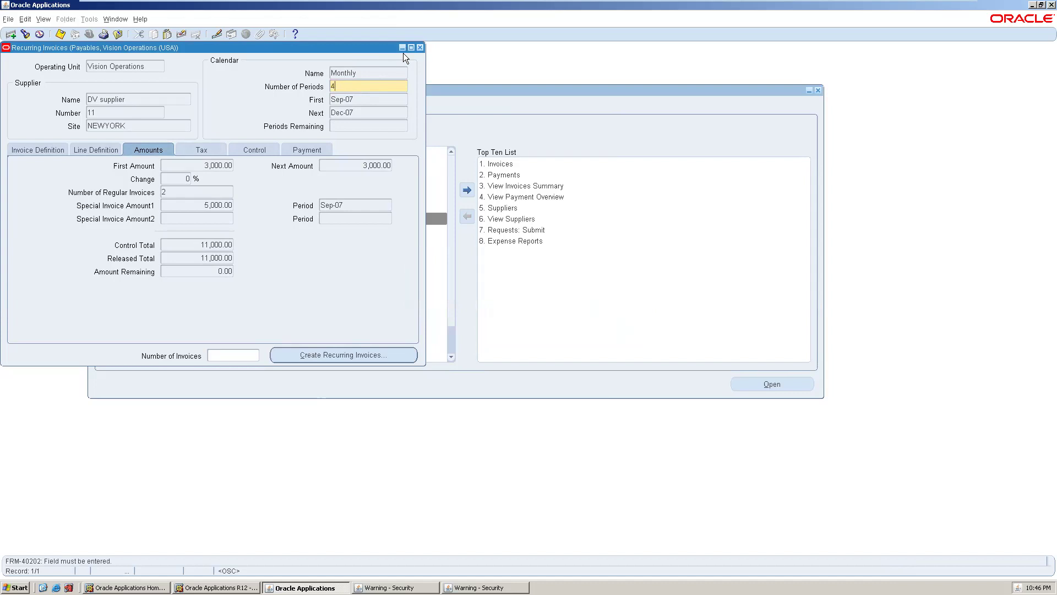
key(BackSpace)
key(BackSpace)
text(4)
click(244, 354)
- Set Number of Invoices to 2, save, then cancel the Create Invoices window
text(2)
key(ctrl+s)
click(298, 355)
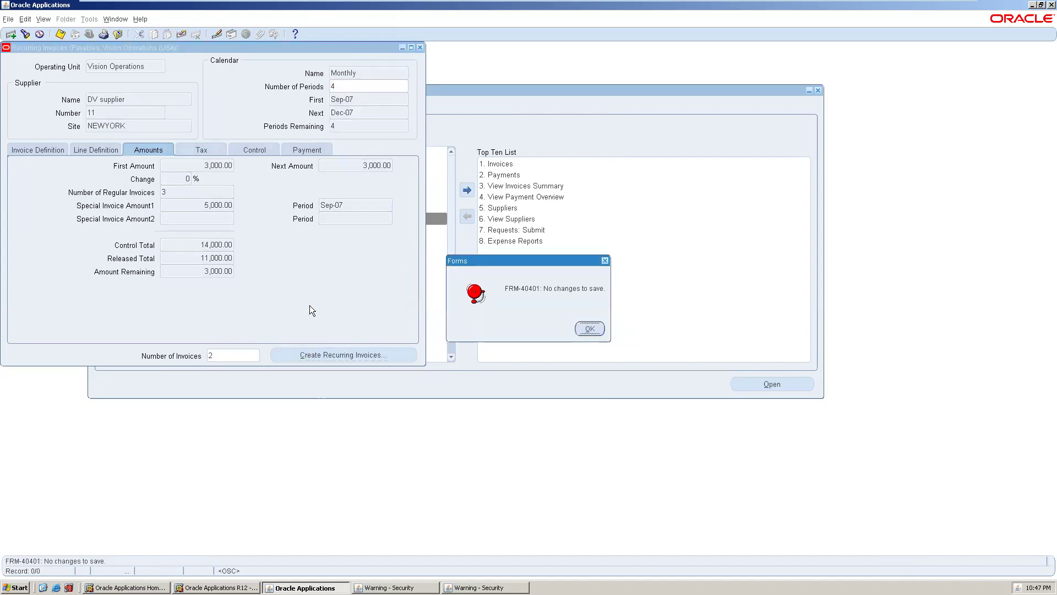
click(588, 329)
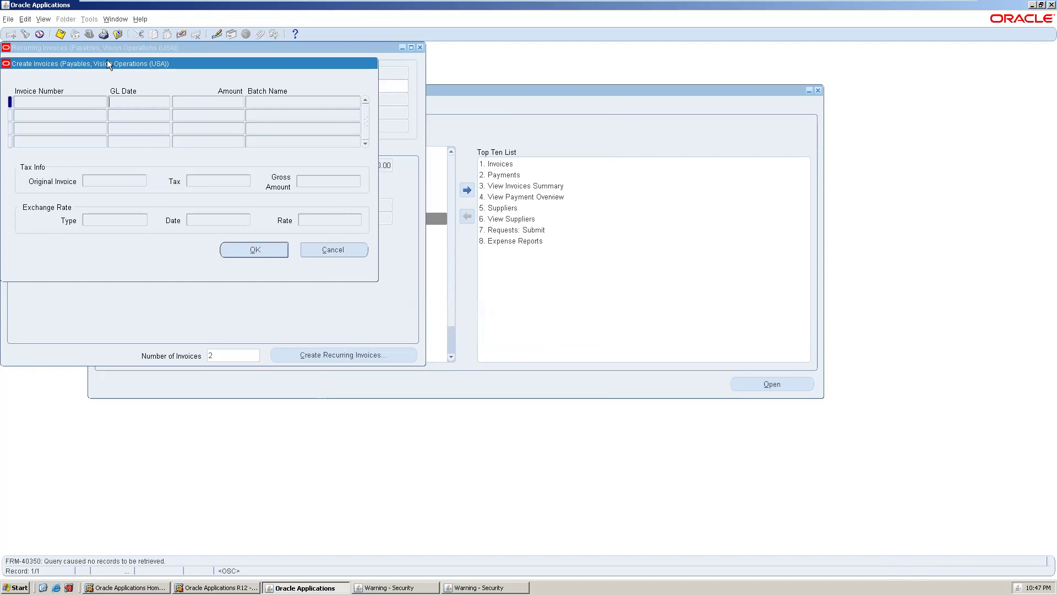
drag(99, 64, 136, 69)
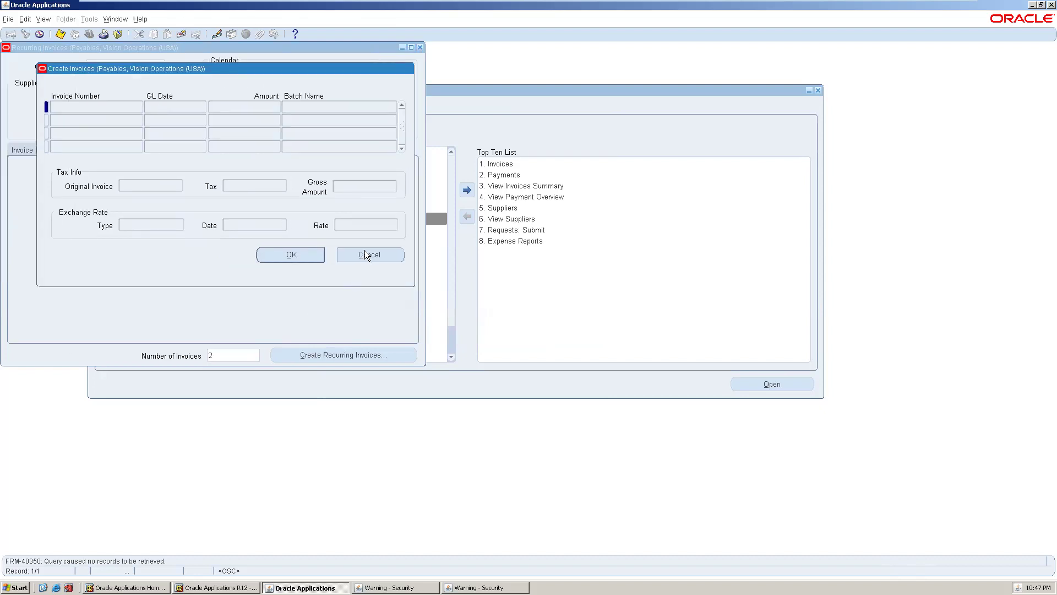
click(368, 254)
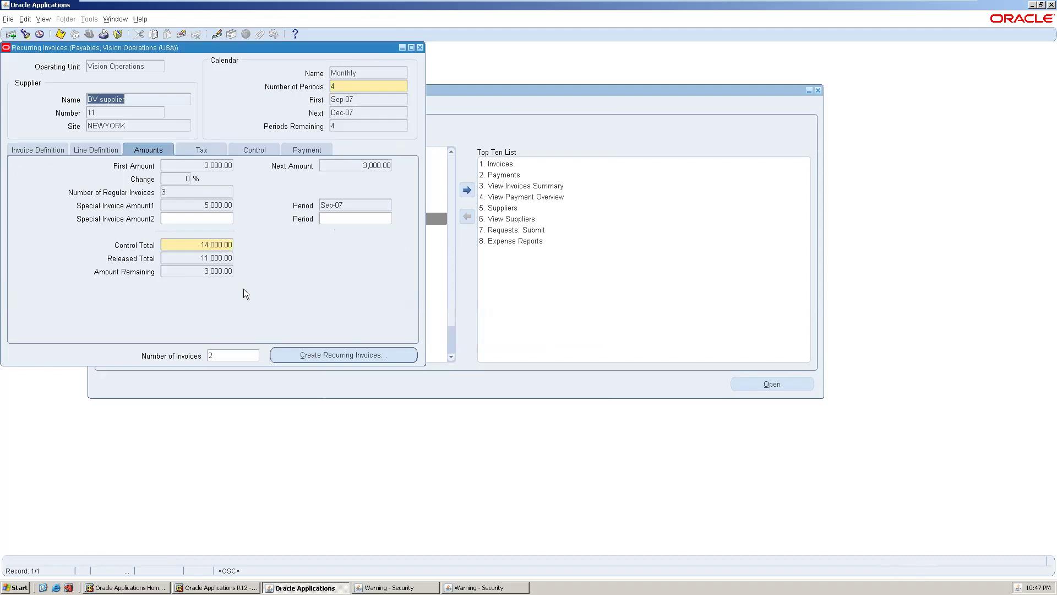
- Reopen Recurring Invoices and look up supplier 'DV SUPP%' to get DV supplier, site NEWYORK
click(419, 48)
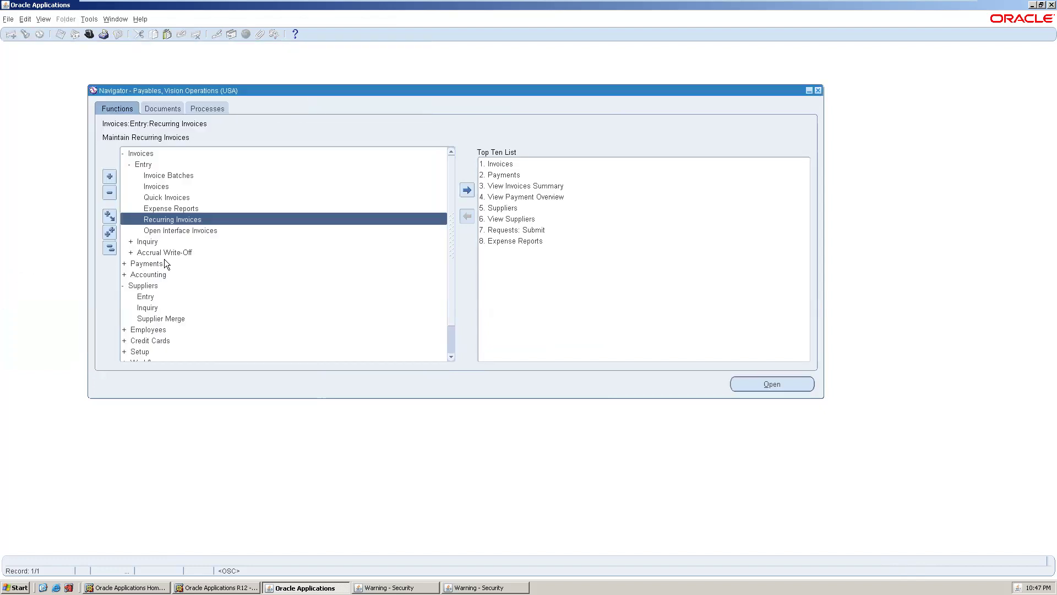
double_click(198, 219)
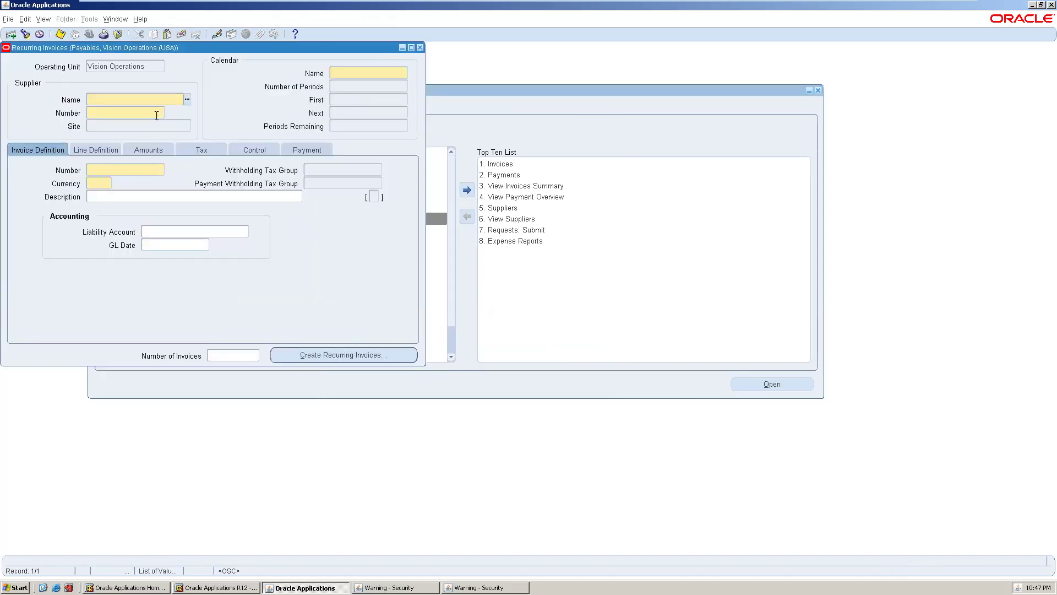
text(DV SUPP%)
key(Tab)
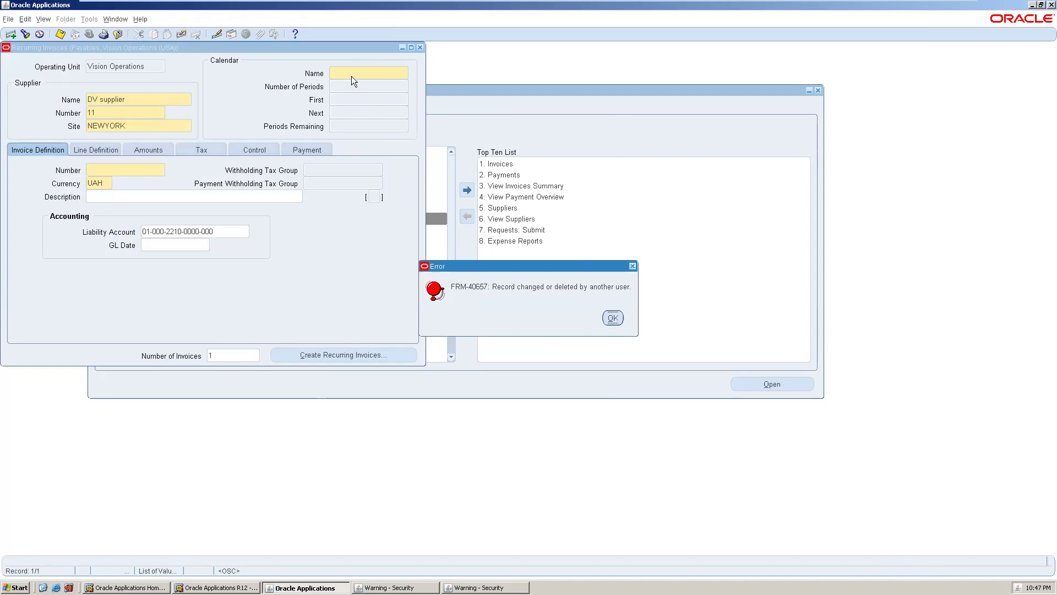
- Dismiss the error and choose the Monthly calendar with 3 periods
click(613, 319)
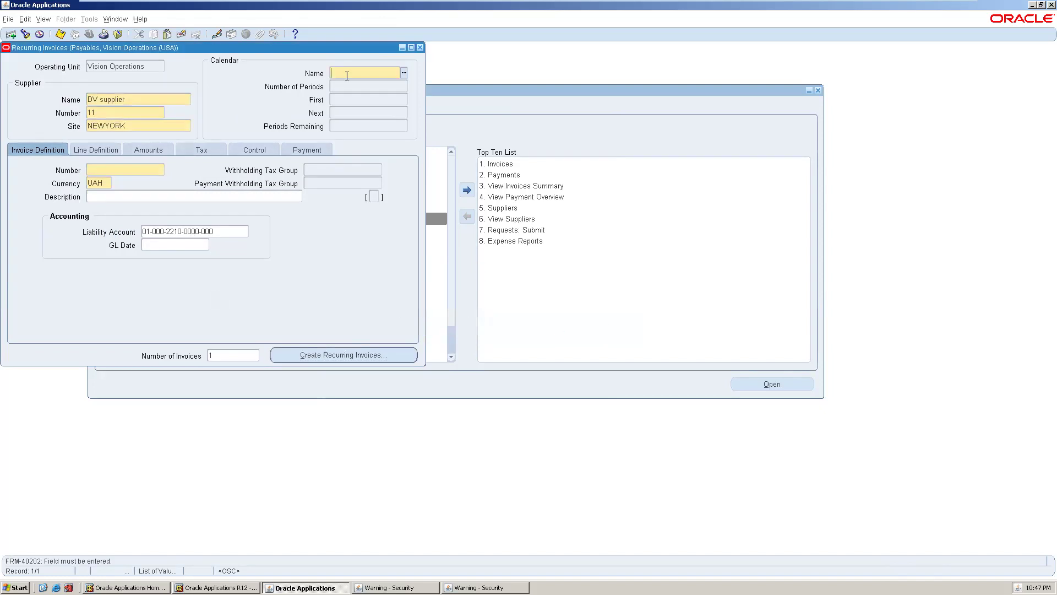
click(404, 72)
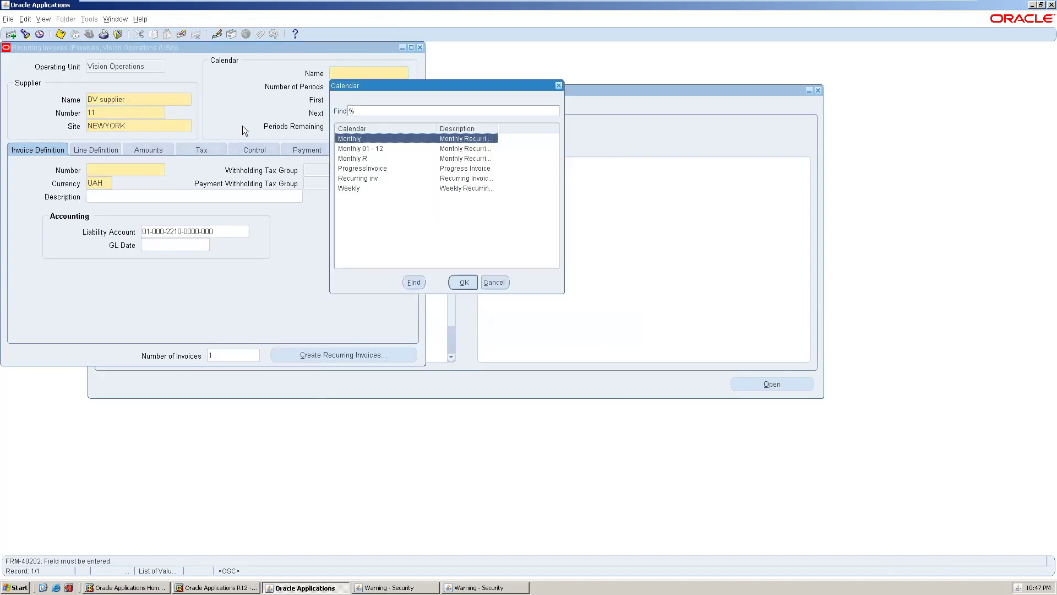
click(463, 282)
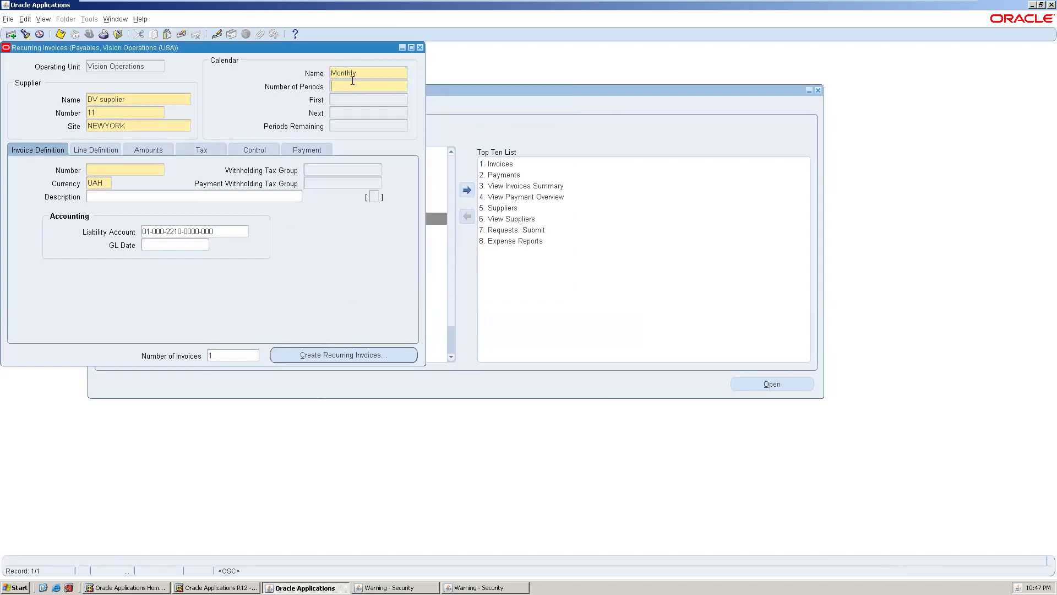
click(352, 89)
text(3)
click(354, 101)
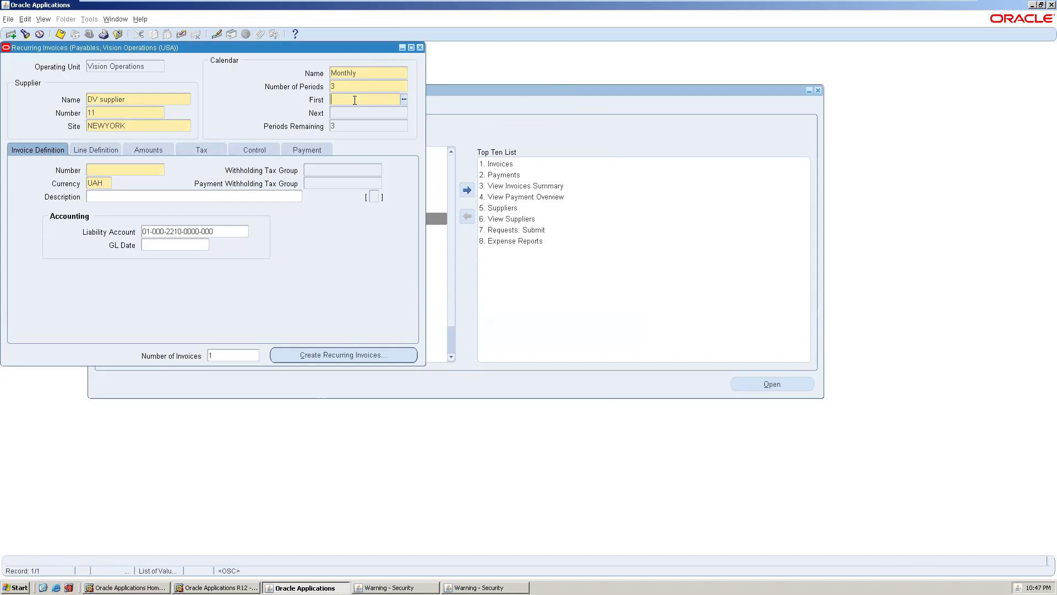
- Set the first period to Oct-07 and enter D123 as the invoice definition number
click(404, 100)
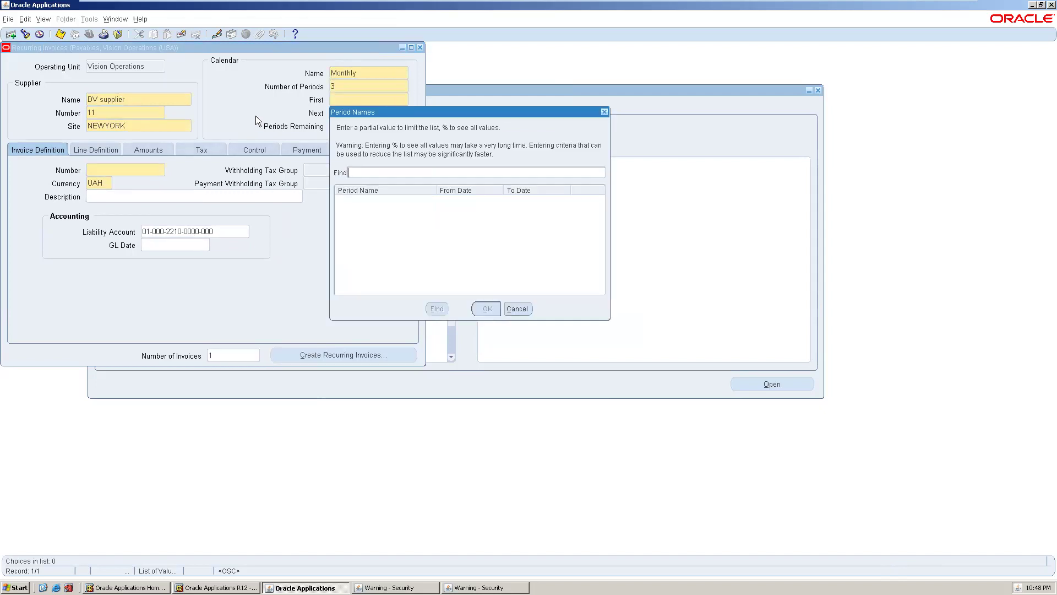
text(%)
key(Return)
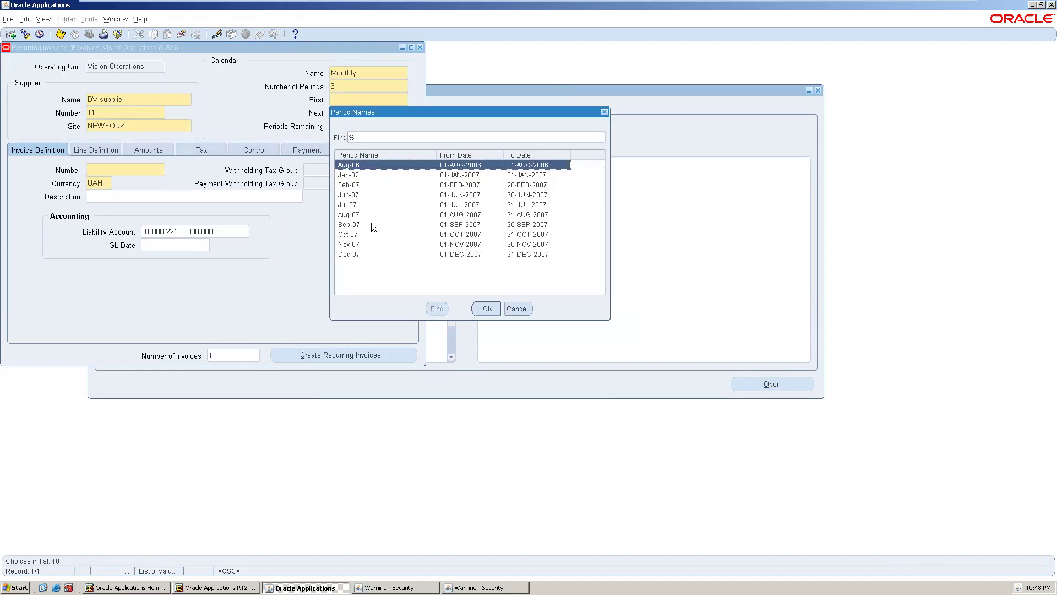
click(368, 234)
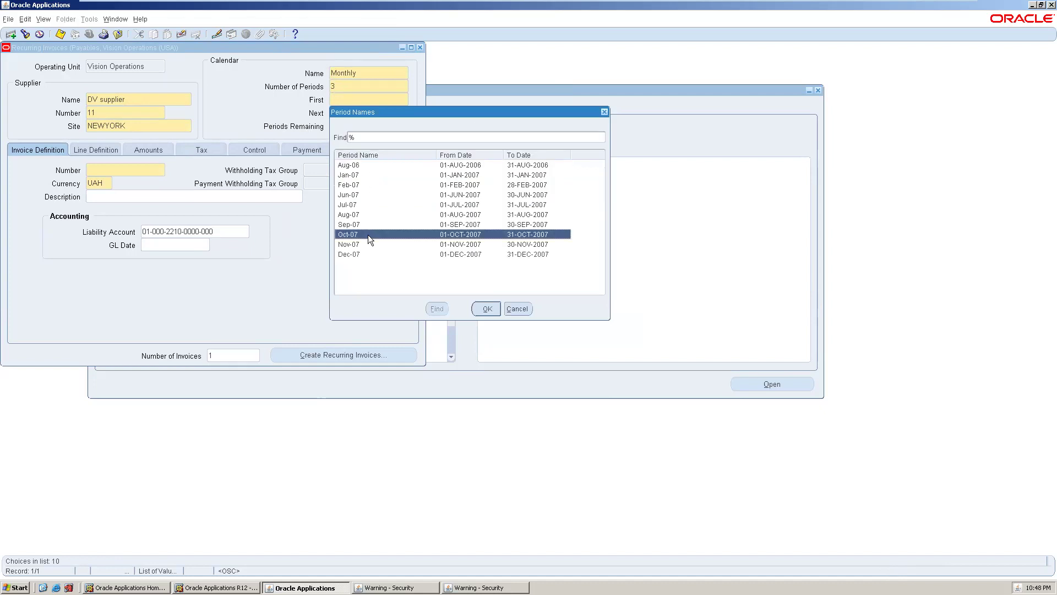
click(480, 308)
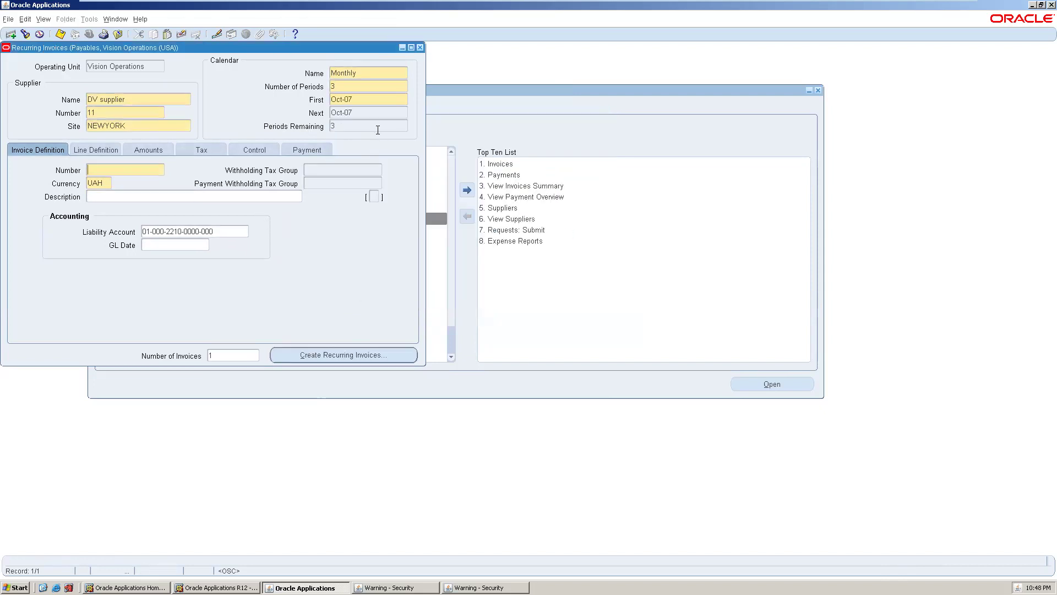
click(112, 170)
text(D123)
- Dismiss the FRM-40657 error and choose FRT as the line's distribution set
click(349, 359)
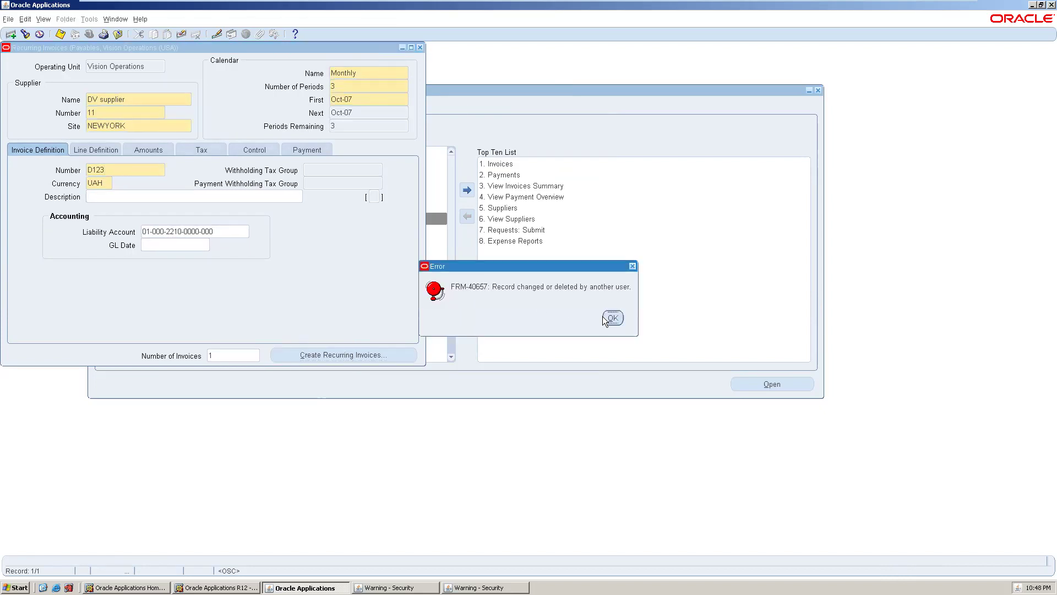
click(612, 318)
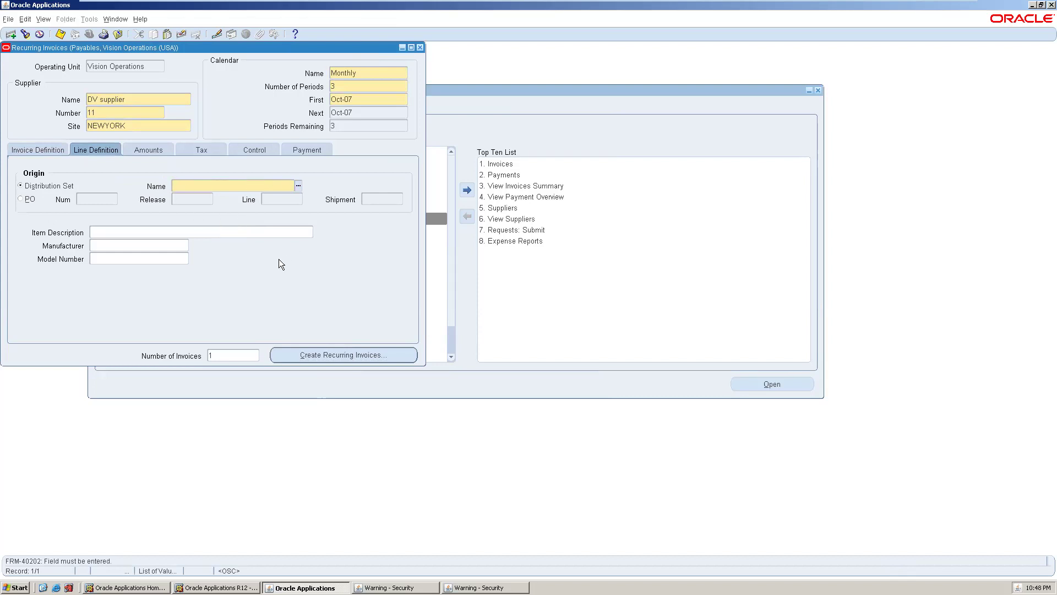
click(298, 186)
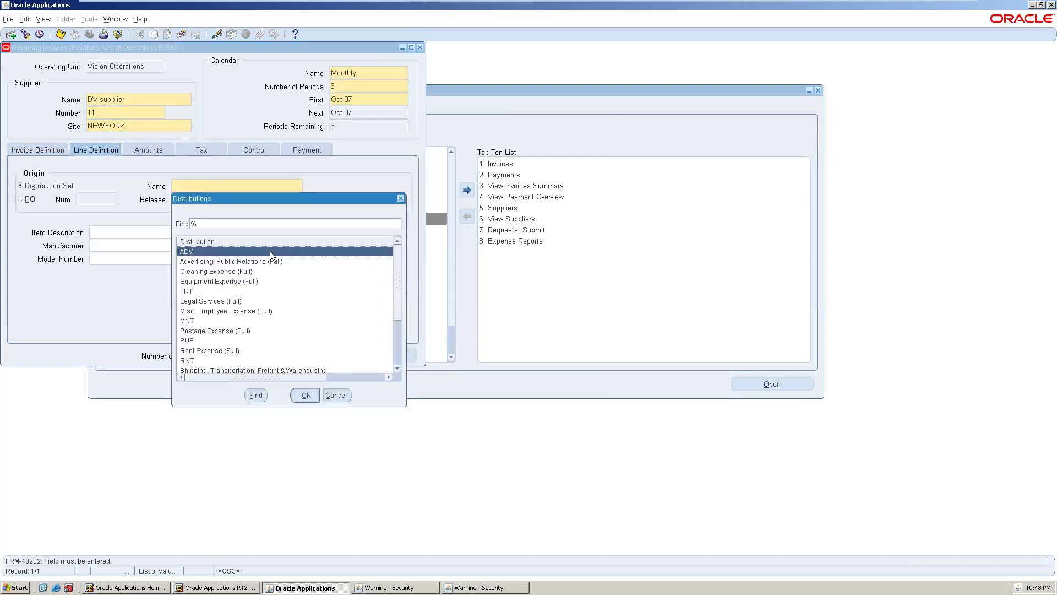
click(215, 294)
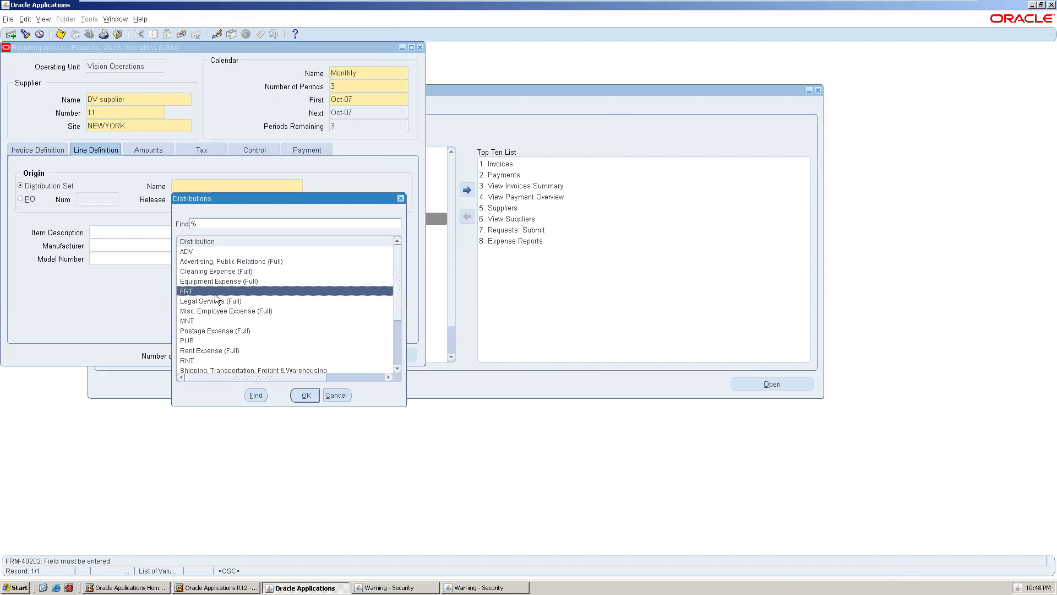
click(305, 396)
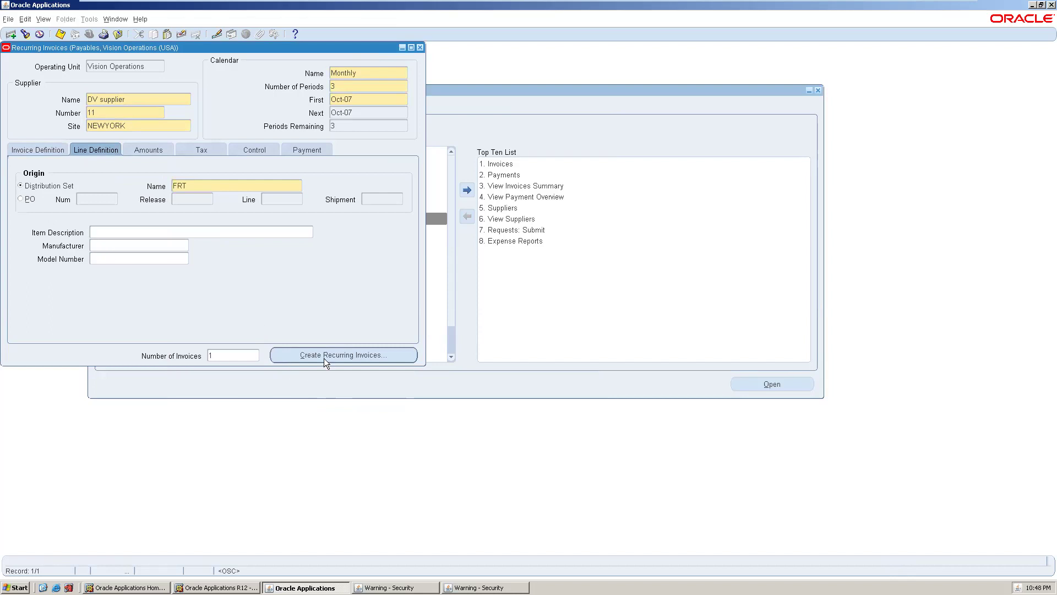
- Enter a First Amount of 100 and a 30 special invoice amount in period Oct-07
click(155, 144)
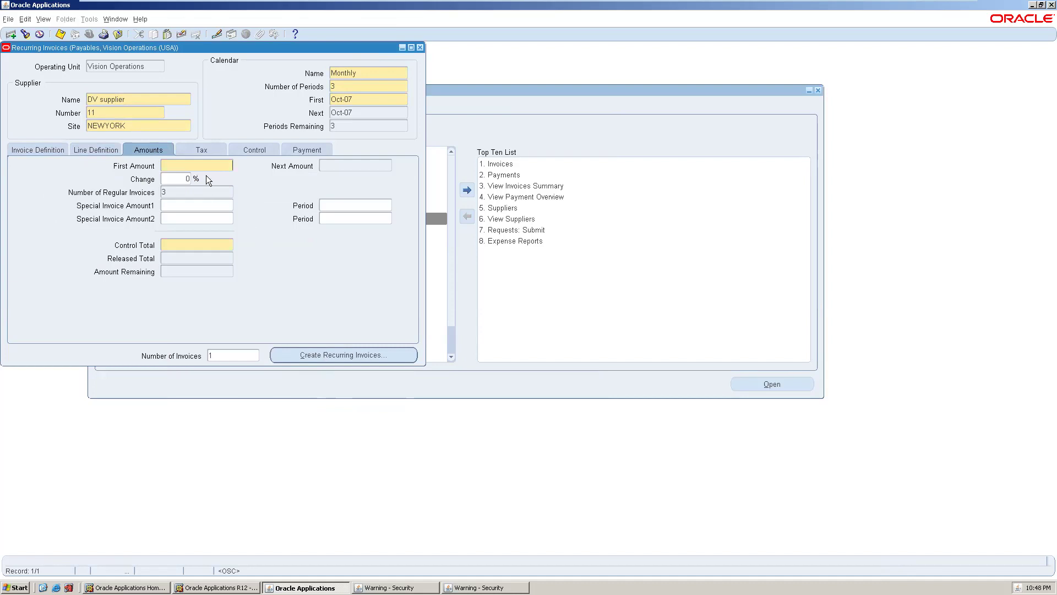
text(100)
click(203, 204)
key(Tab)
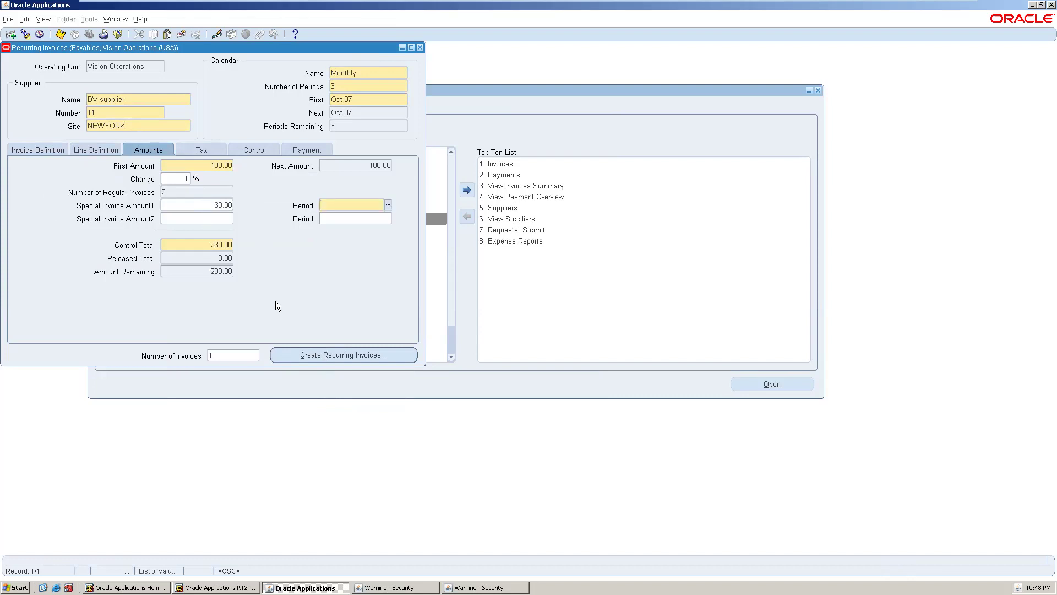
click(388, 205)
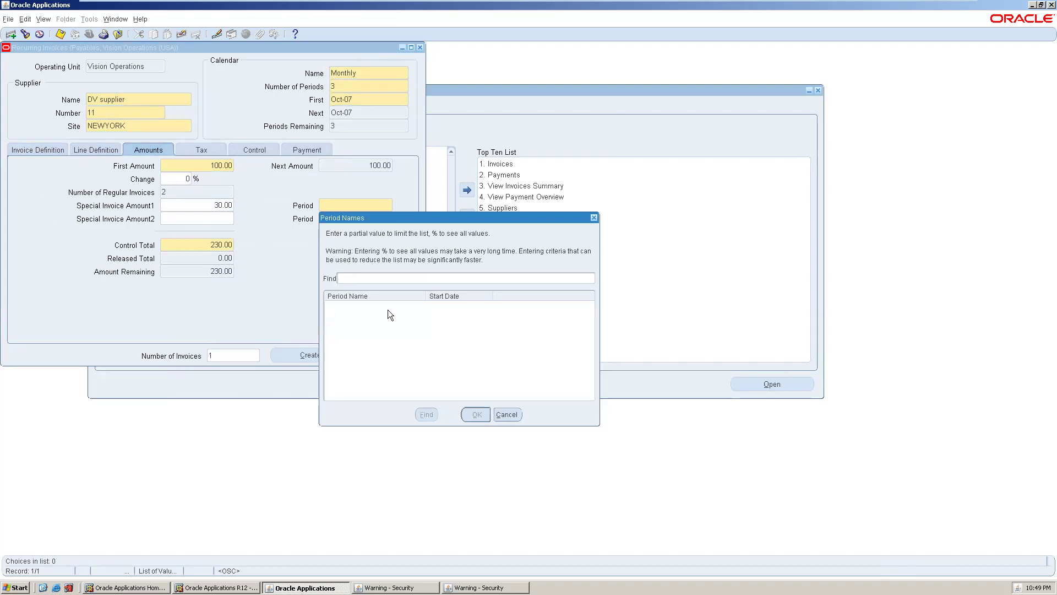
text(%)
key(Return)
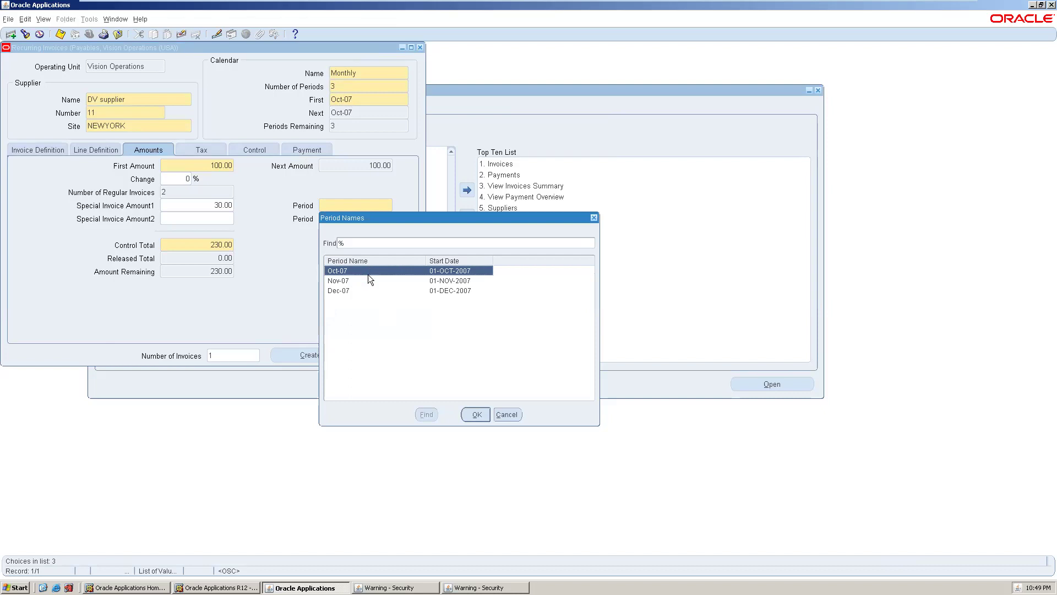
key(Return)
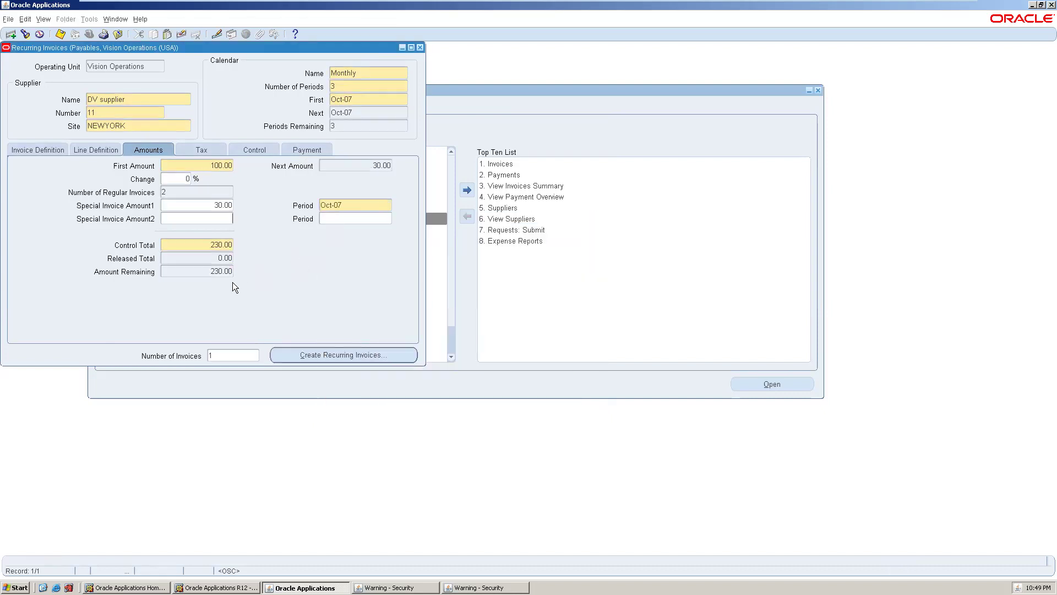
- Create invoice D123-Oct-07 for 30.00 with GL date 01-OCT-2007
click(313, 358)
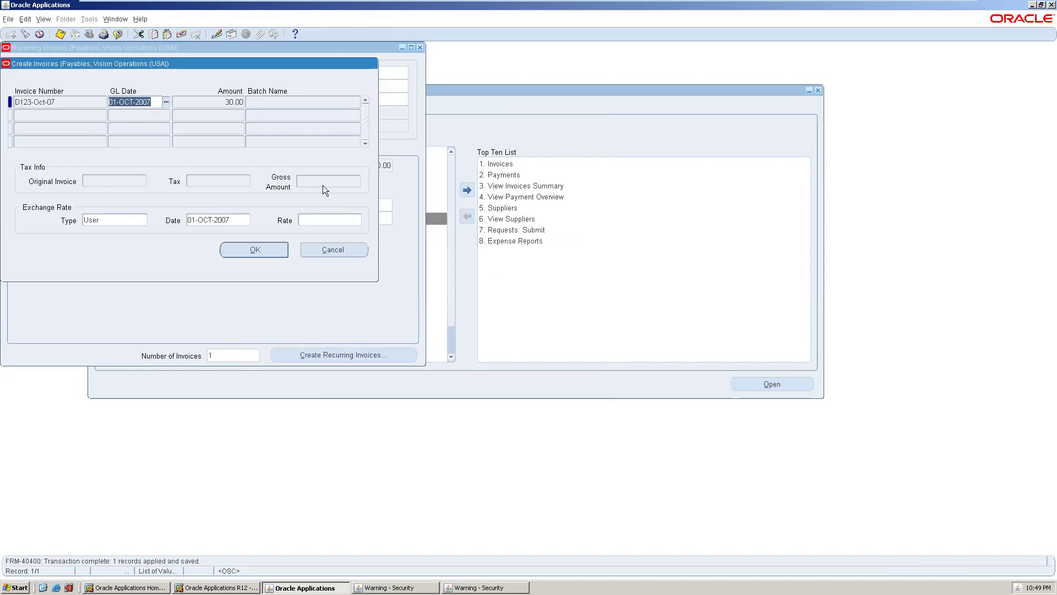
click(244, 248)
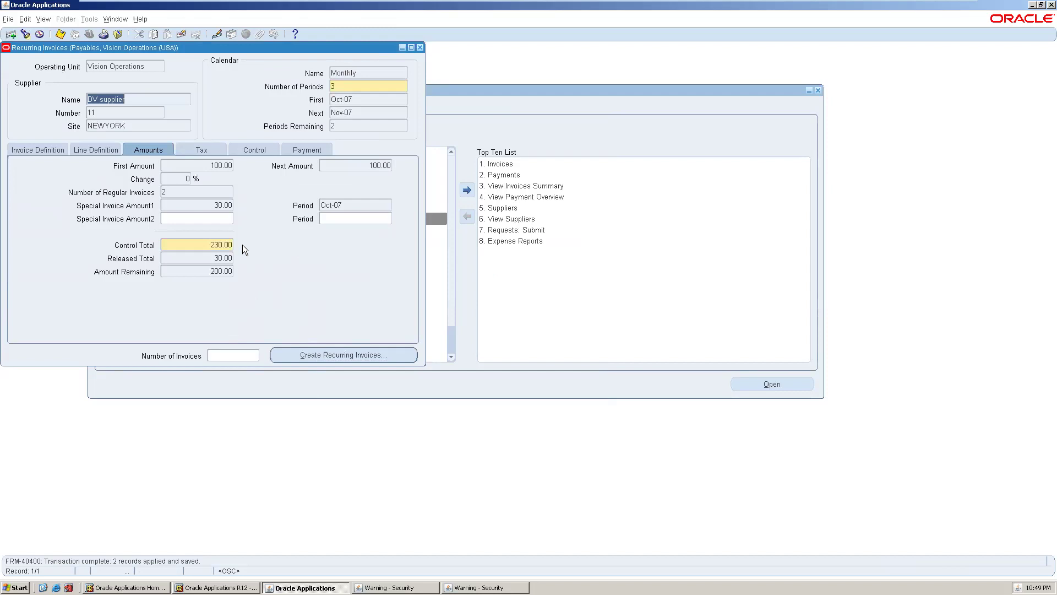
- Create invoice D123-Nov-07 for 100.00, then go to the Number of Invoices field
click(335, 352)
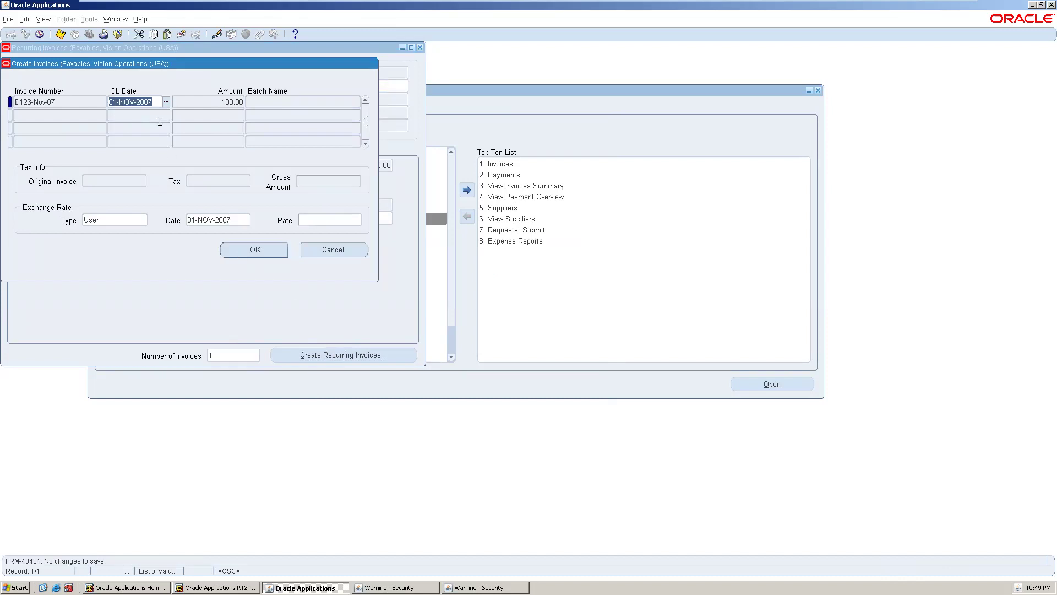
click(260, 256)
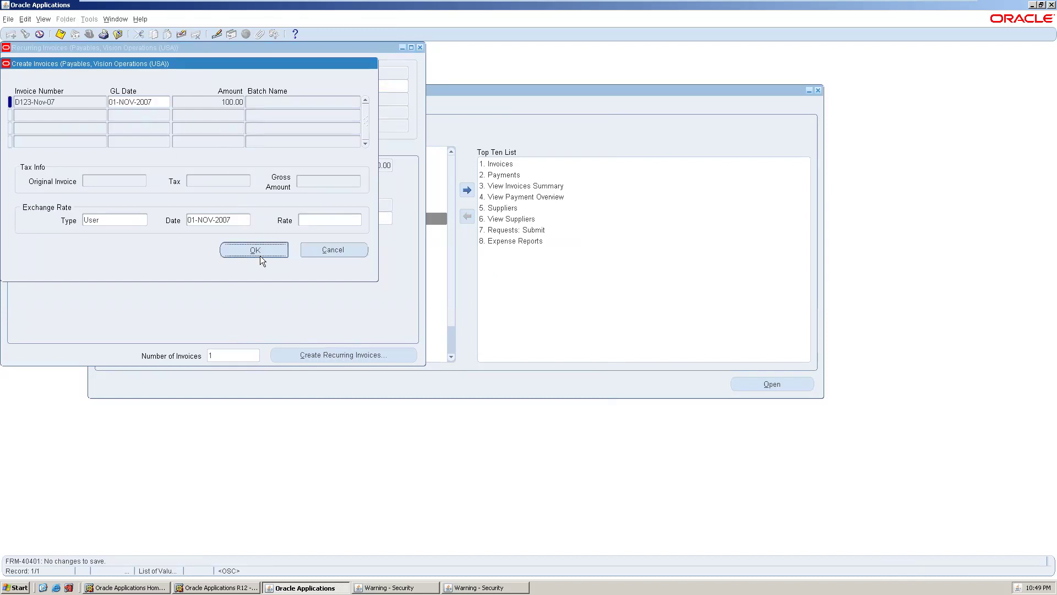
click(231, 354)
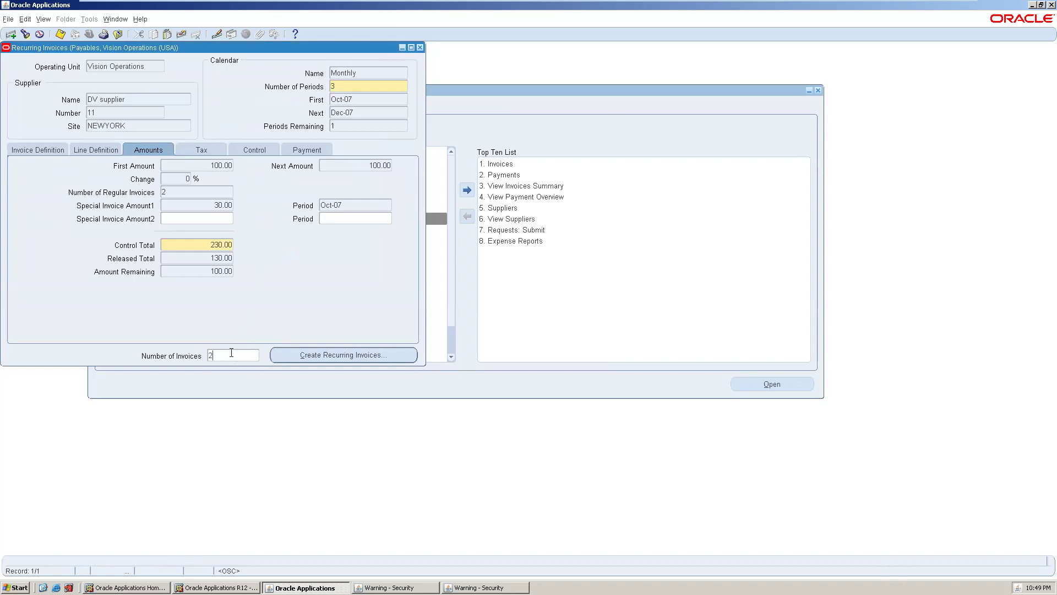
- Try generating two invoices and dismiss the repeated APP-SQLAP-10283 too-many-periods errors
click(324, 354)
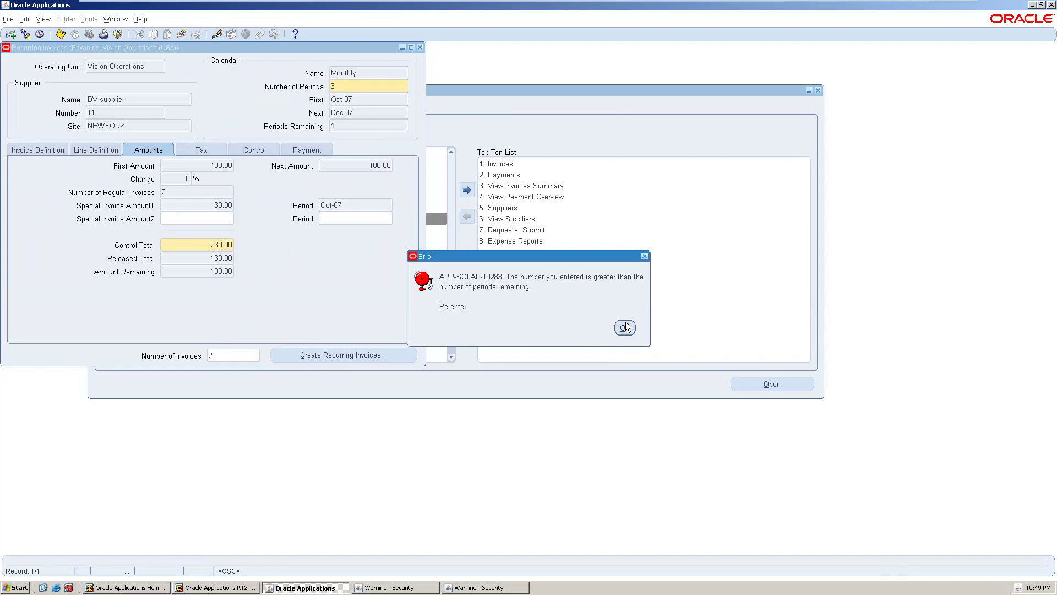
click(626, 327)
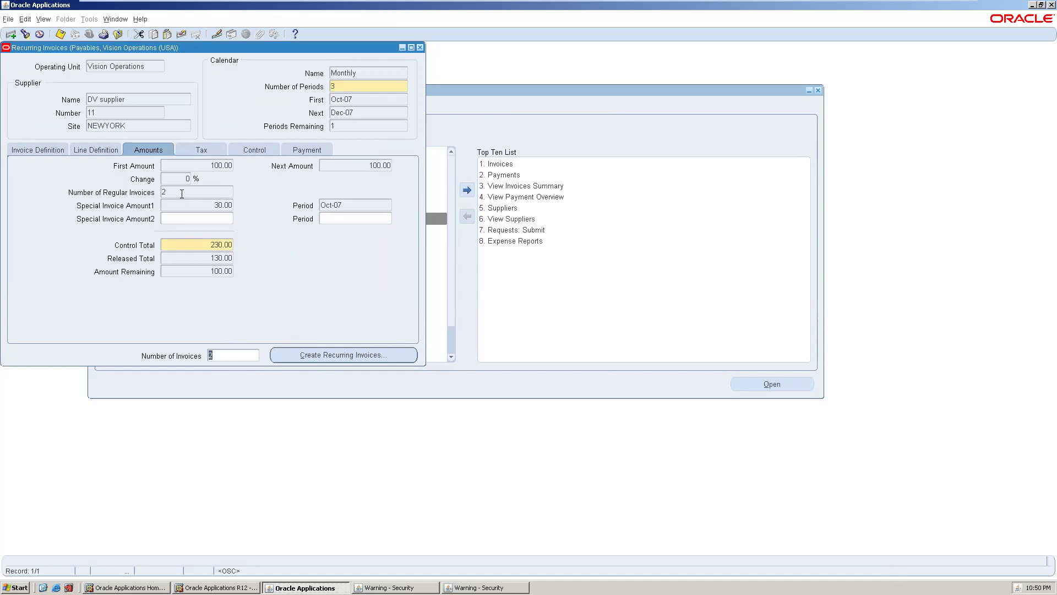
click(163, 190)
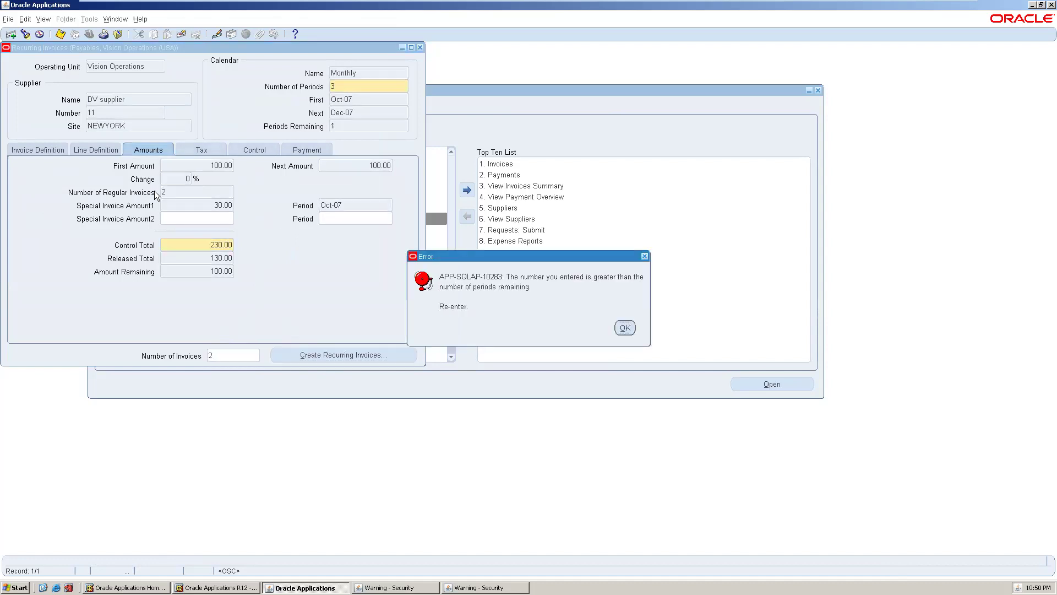
click(624, 327)
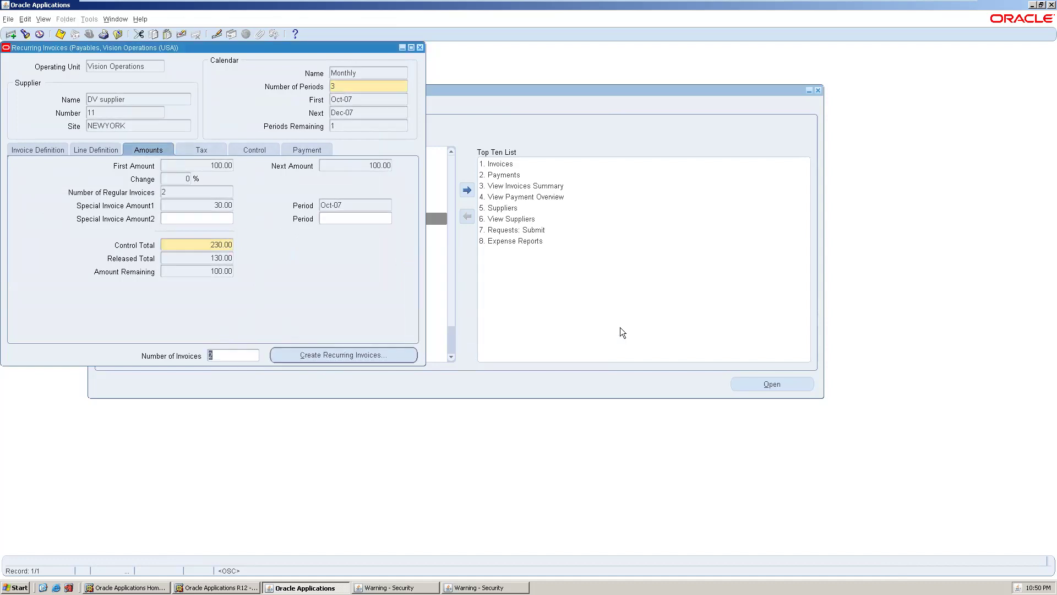
click(334, 87)
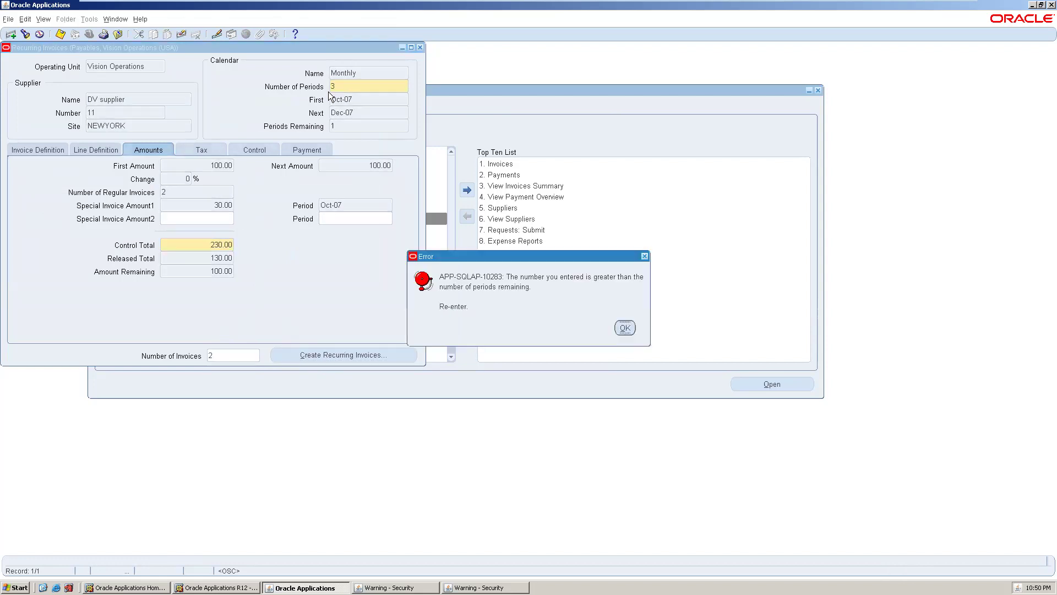
click(625, 327)
- After 3 invoices is also rejected, set Number of Invoices to 1 to bring up D123-Dec-07
text(3)
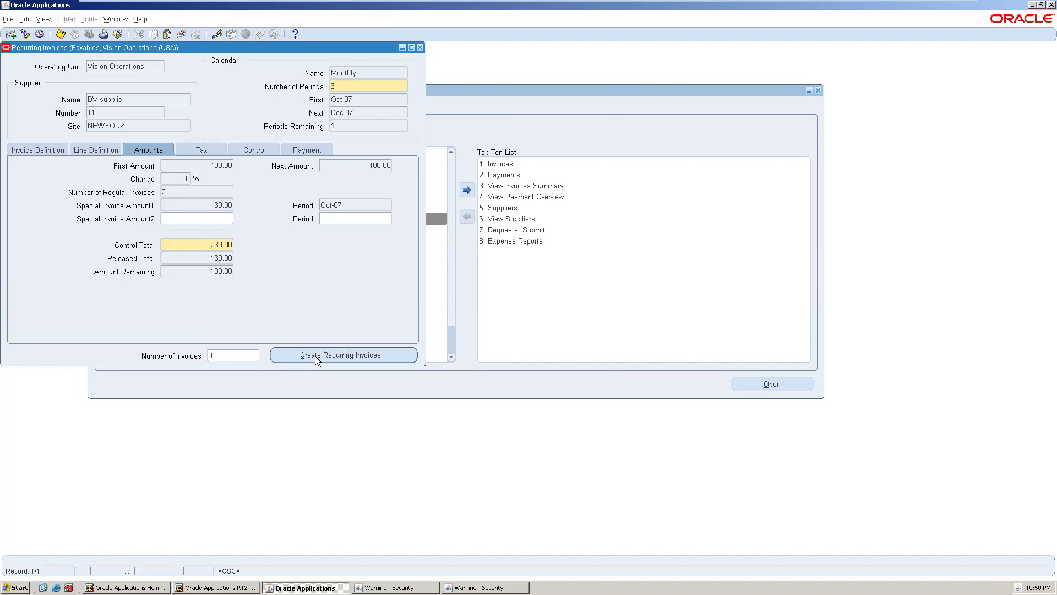
key(Tab)
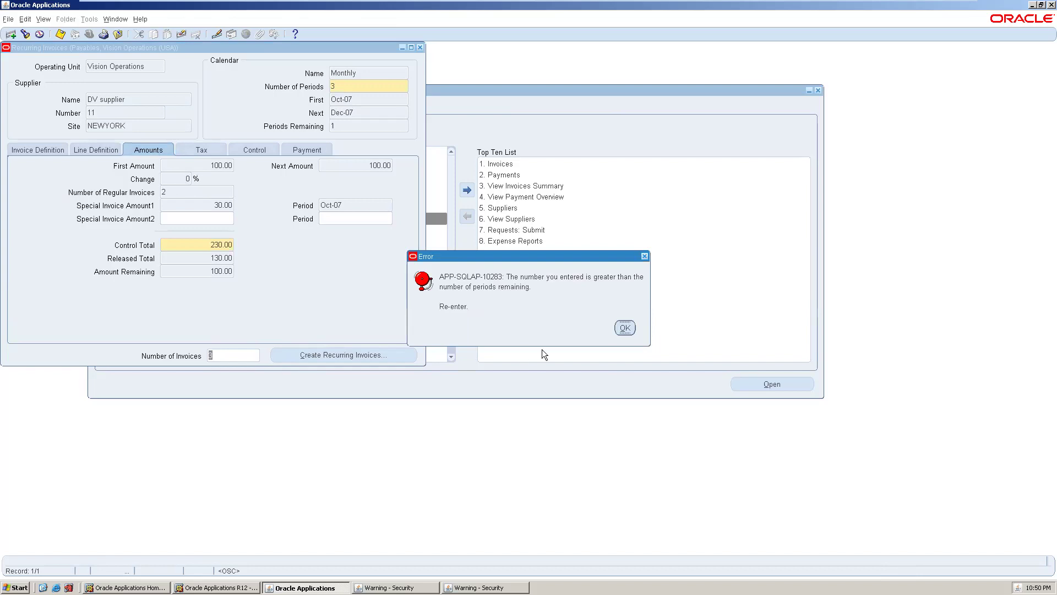
click(620, 331)
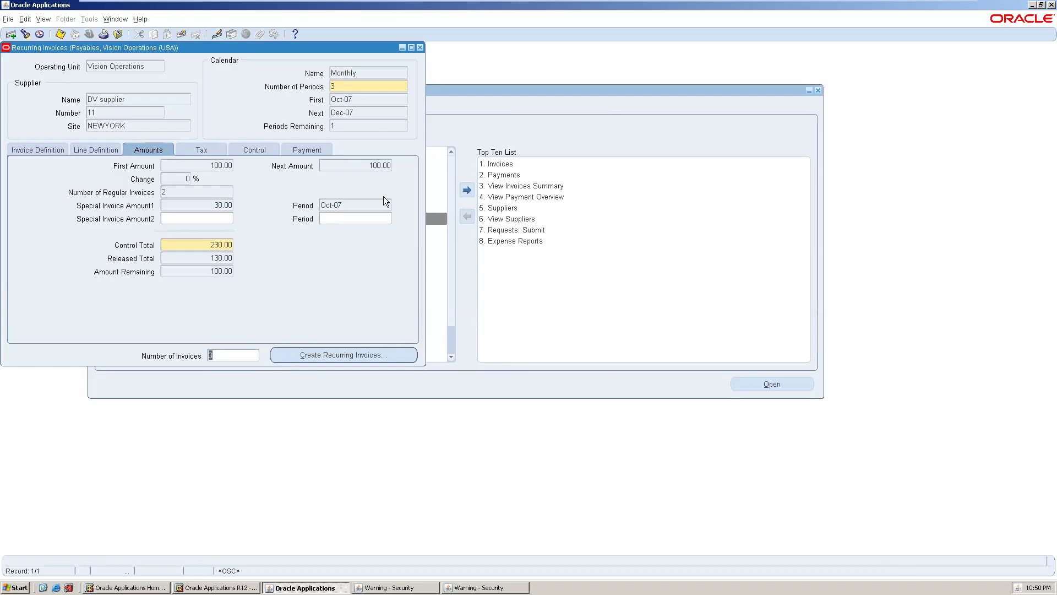
click(353, 126)
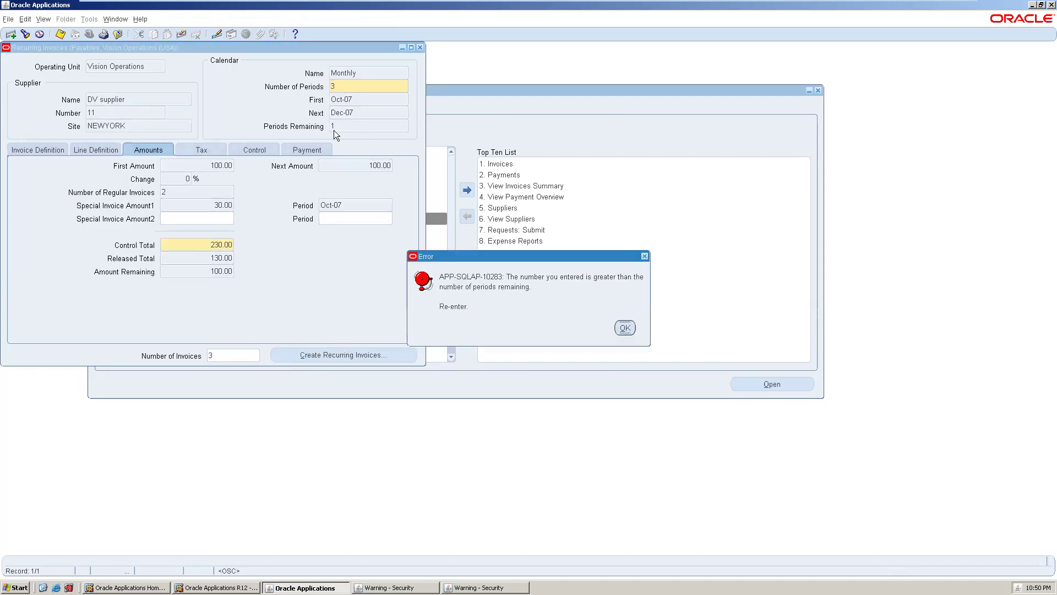
click(632, 328)
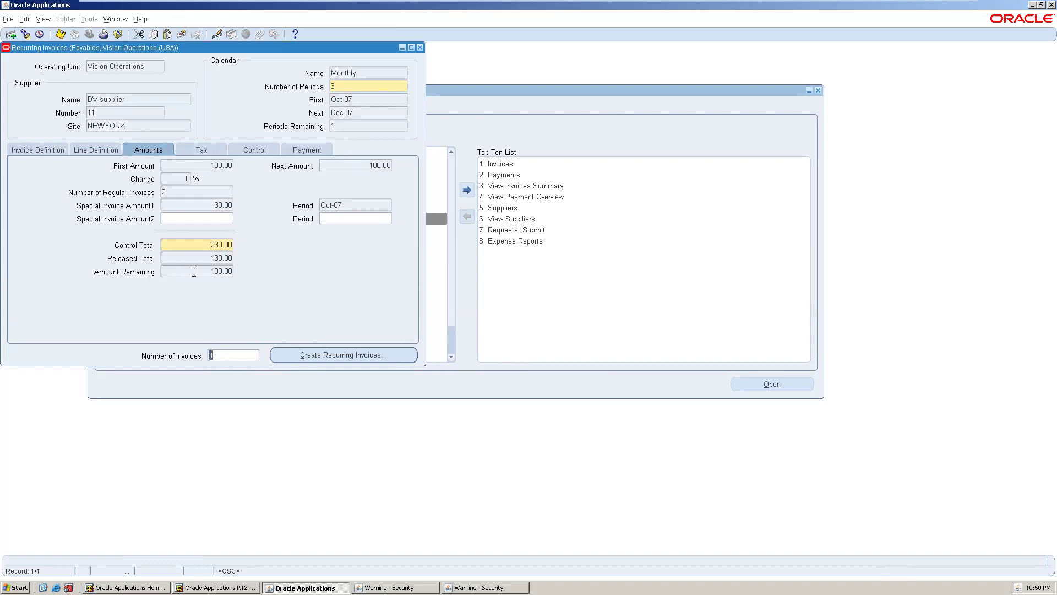
text(1)
click(316, 353)
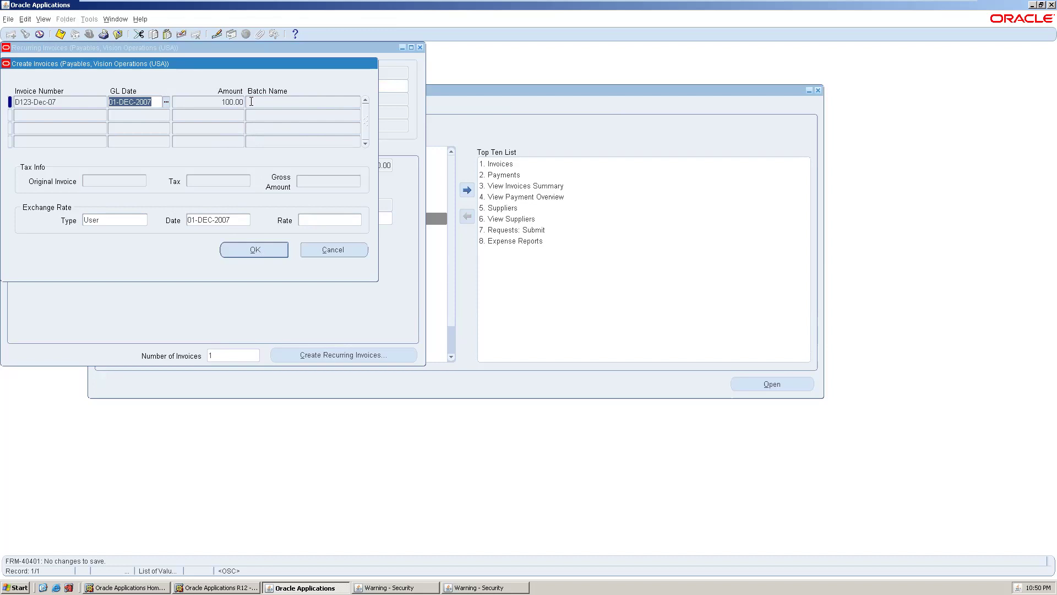
- Confirm creating D123-Dec-07 dated 01-DEC-2007 and close the Recurring Invoices form
click(50, 99)
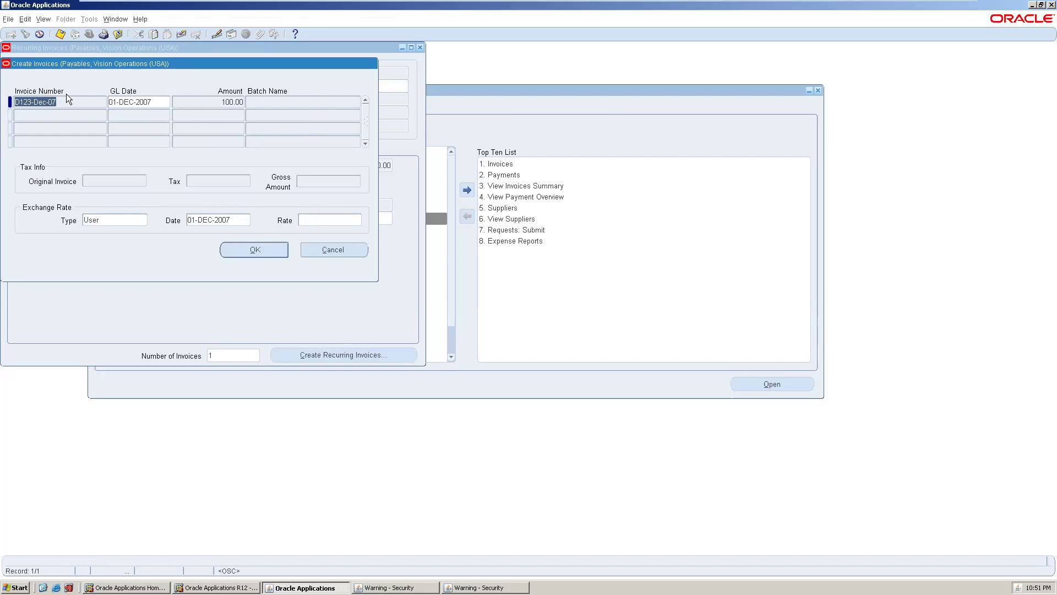
click(234, 249)
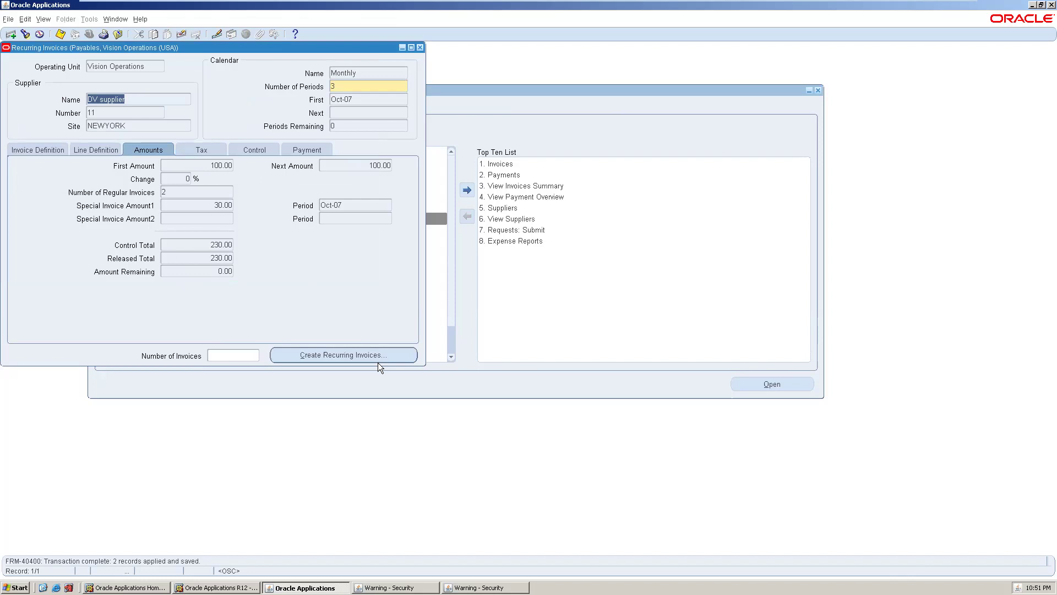
click(419, 47)
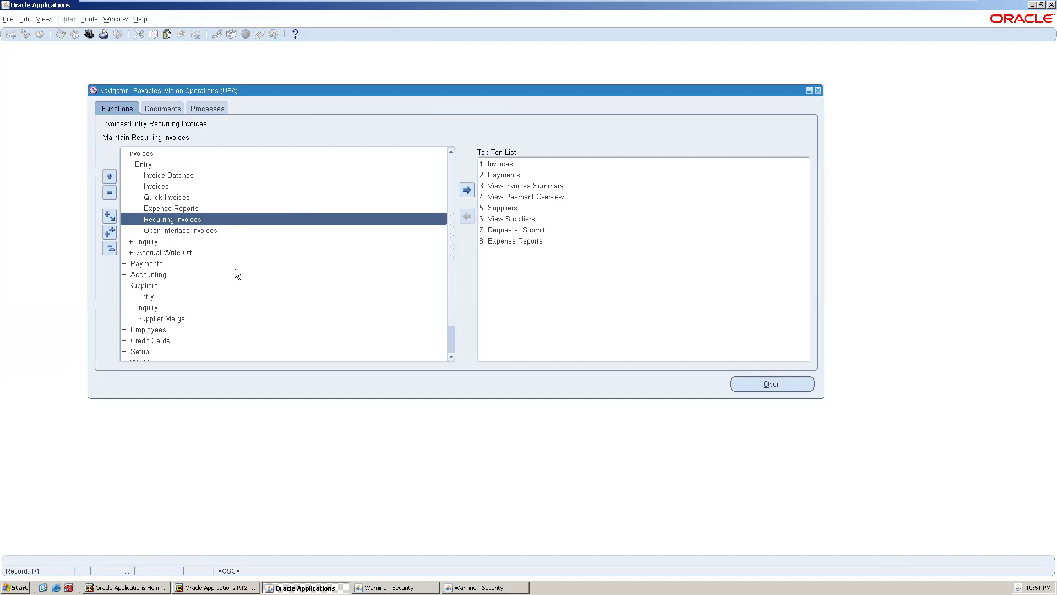
- Open Open Interface Invoices, attempt a query in its Lines window, then close Lines
double_click(217, 231)
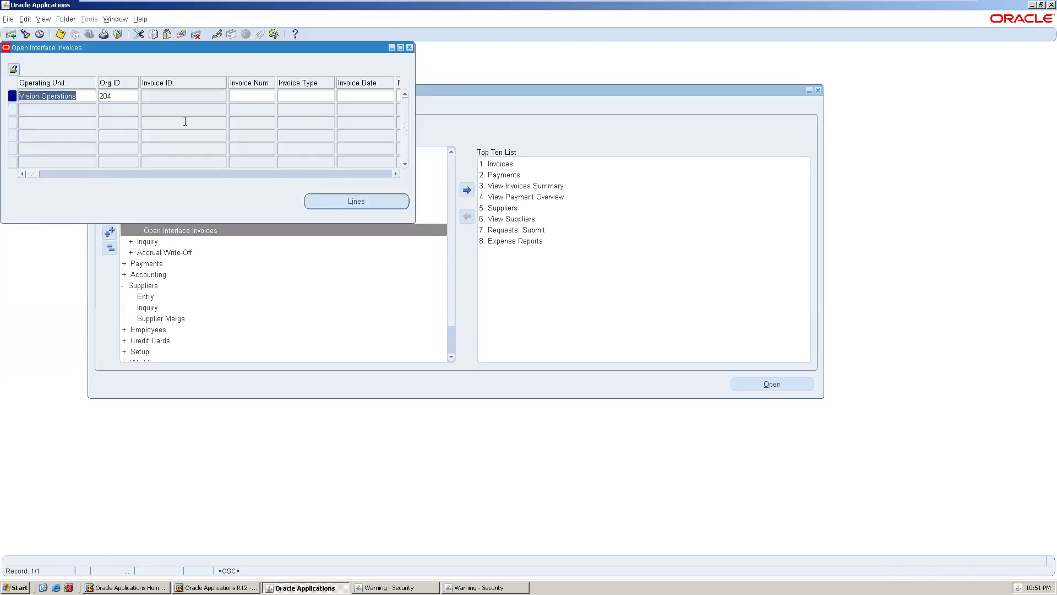
click(237, 92)
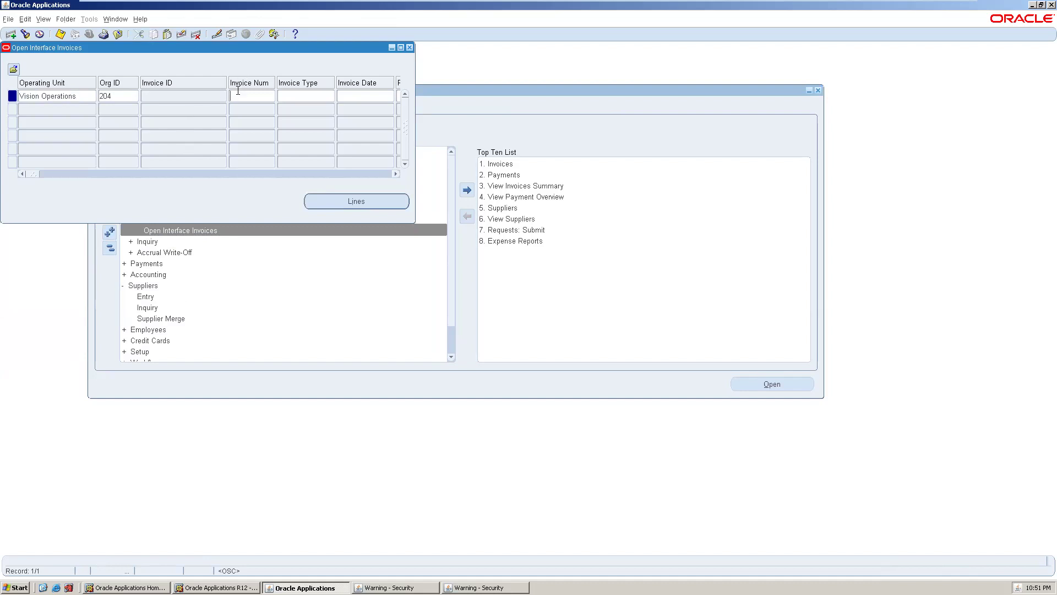
key(alt+l)
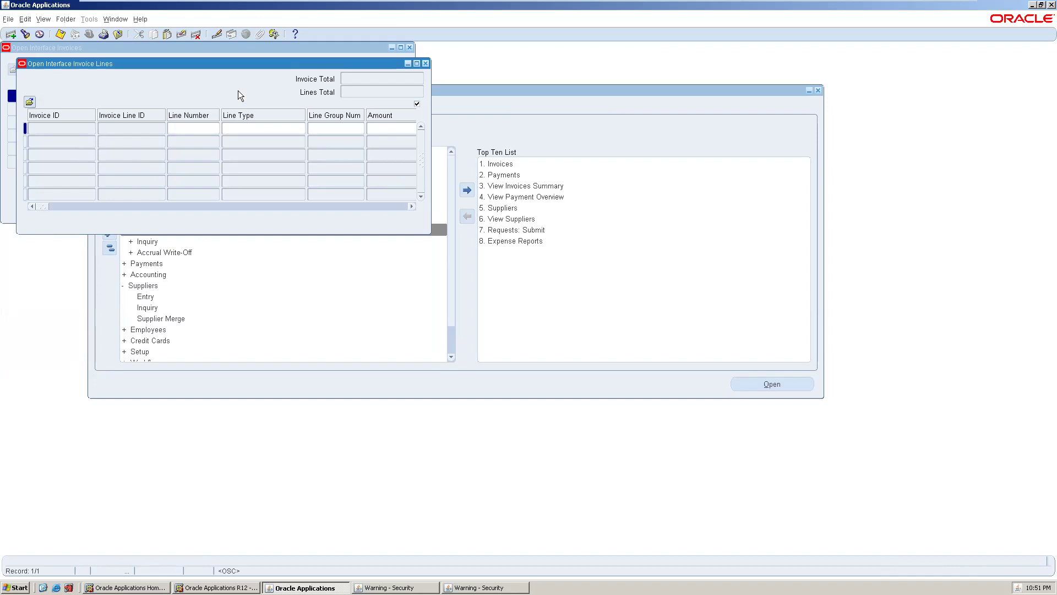
key(ctrl+F11)
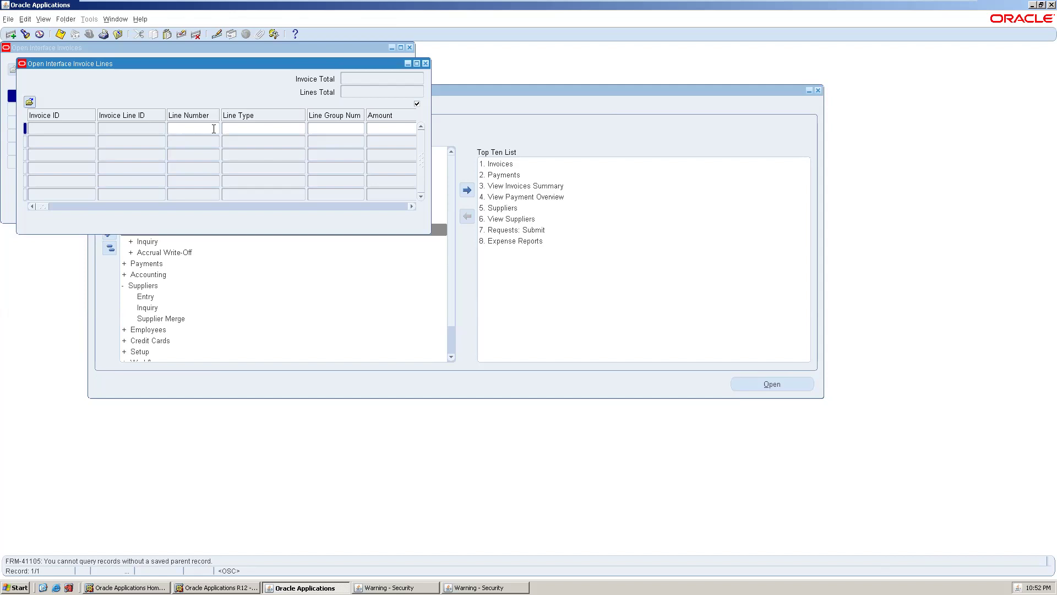
click(426, 64)
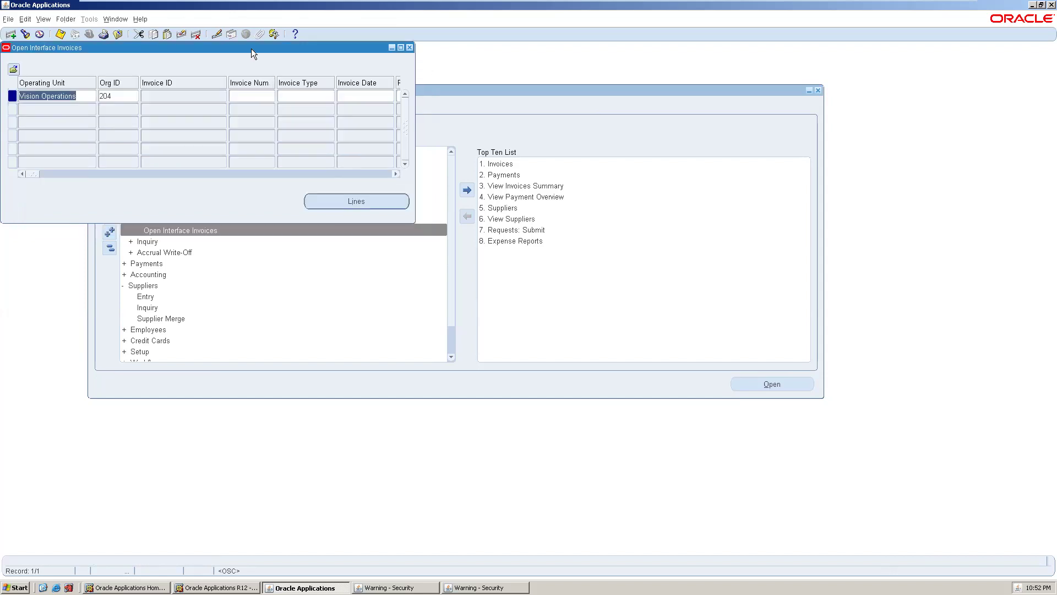
- Query all open interface invoices and select the third invoice's number
key(F11)
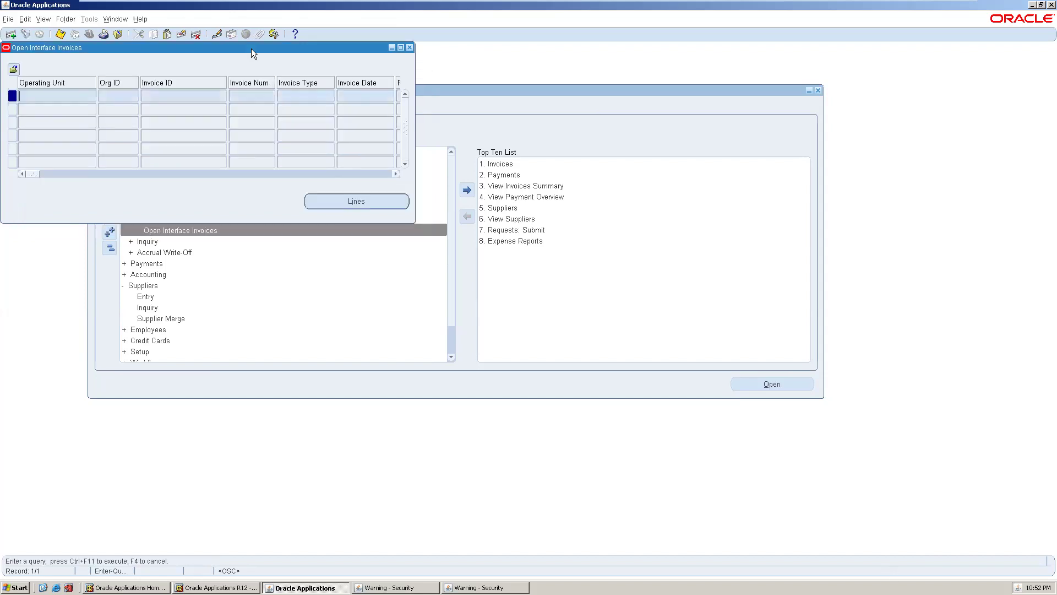
key(ctrl+F11)
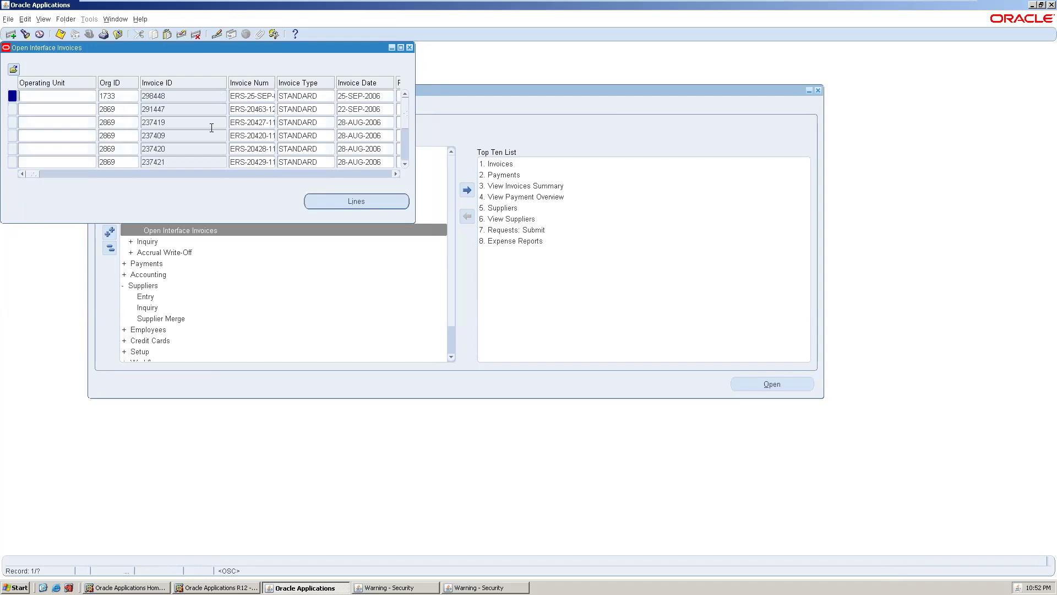
click(243, 123)
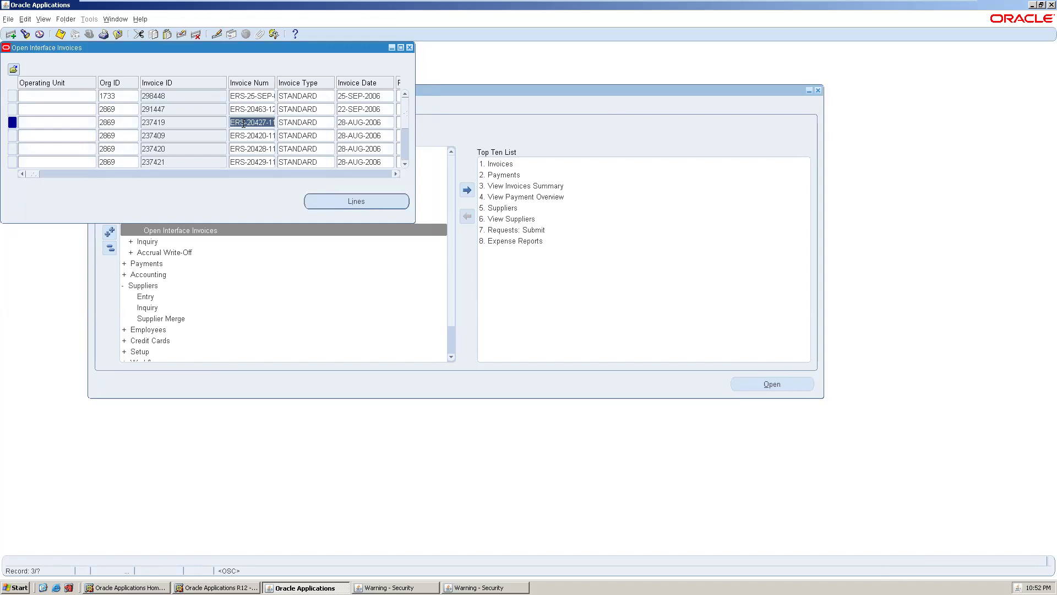
key(super)
key(Escape)
- Step through the third invoice's fields, including its description, then close the Open Interface Invoices form
key(Tab)
key(Tab)
key(Tab)
key(Tab)
key(Tab)
key(Tab)
key(Tab)
key(Tab)
key(Tab)
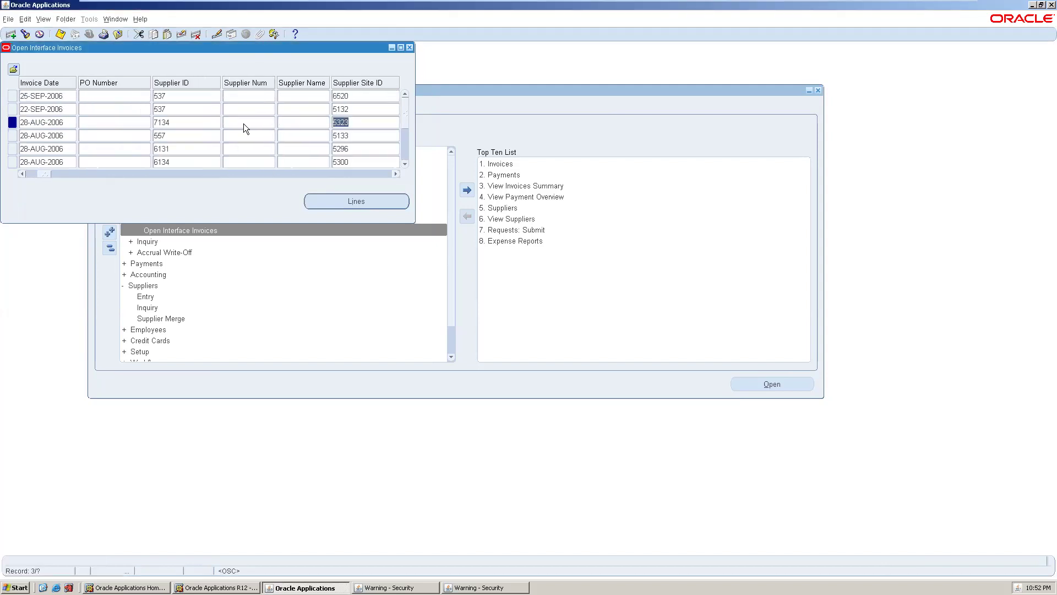
key(Tab)
key(Tab)
key(Tab)
key(Tab)
key(Tab)
key(Tab)
key(Tab)
key(Tab)
key(Tab)
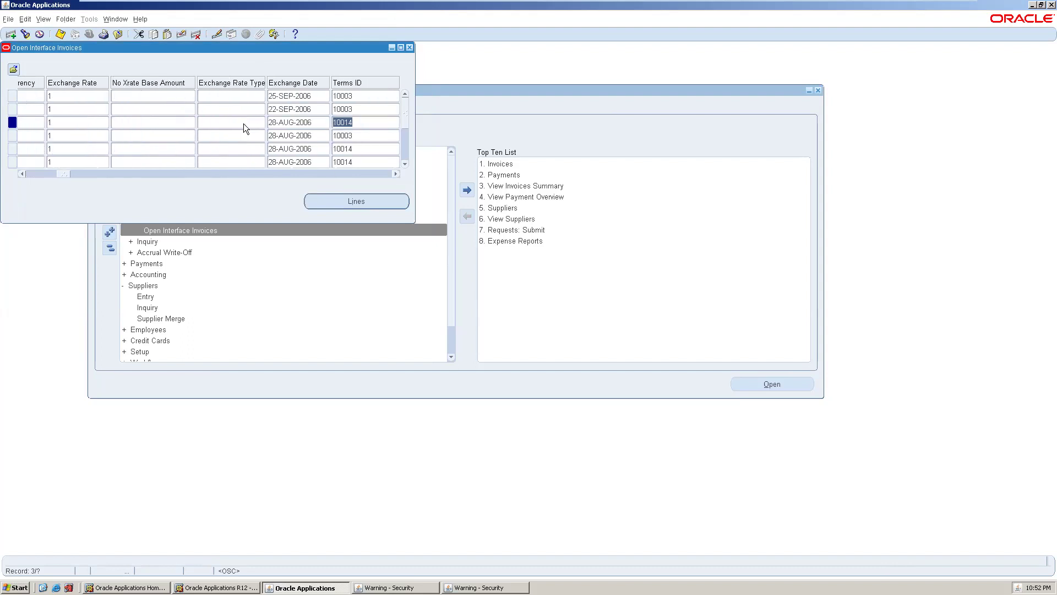
key(Tab)
click(226, 121)
key(Tab)
key(Tab)
key(Tab)
key(Tab)
key(Tab)
key(Tab)
key(Tab)
key(Tab)
key(Tab)
key(Tab)
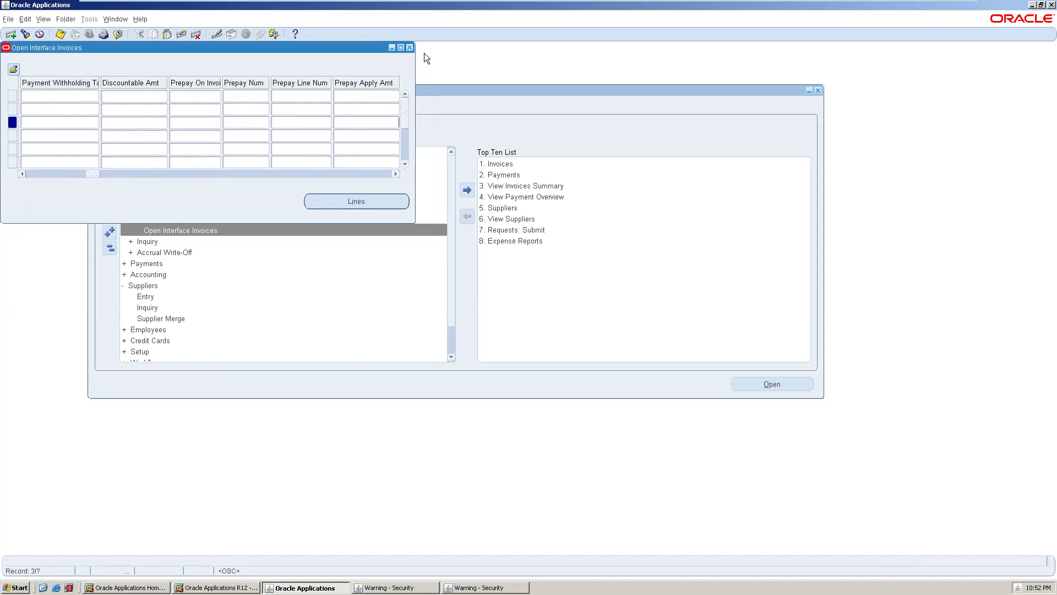
click(409, 47)
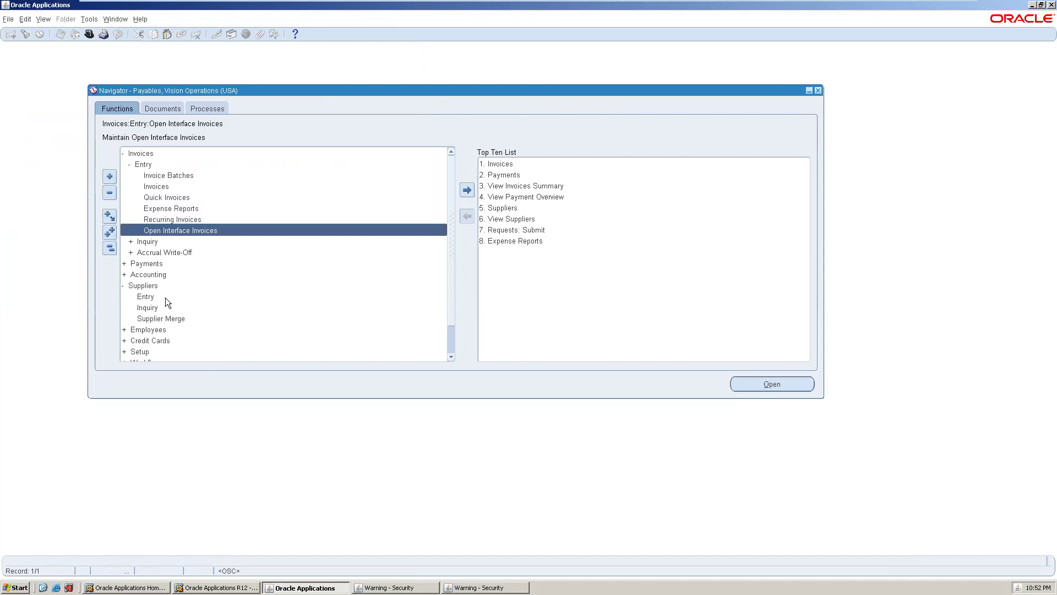
- Collapse the Navigator tree and open Setup > Invoice > Payment Terms
click(110, 248)
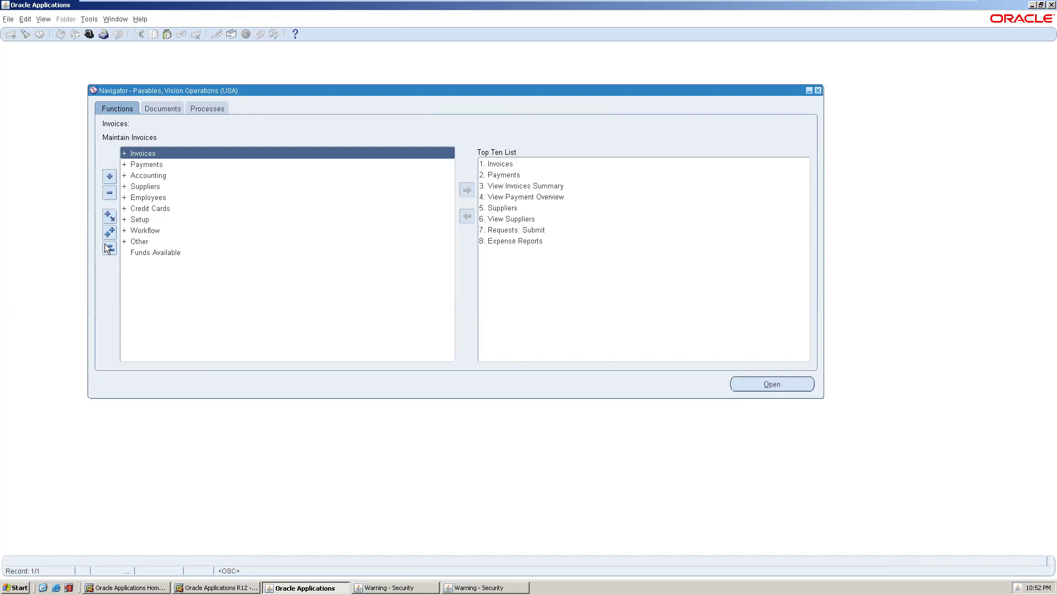
double_click(160, 220)
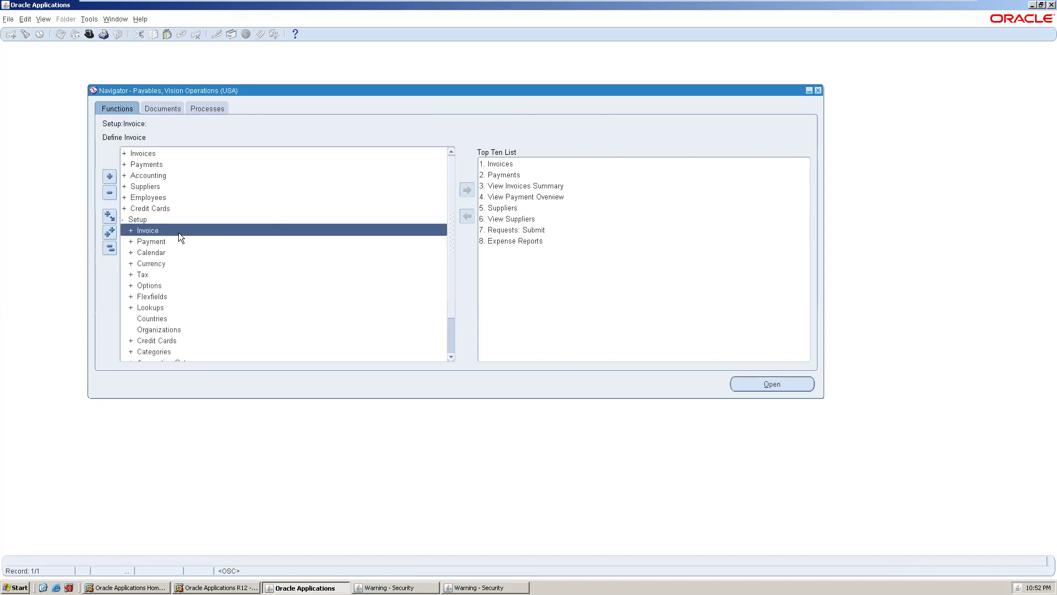
double_click(178, 231)
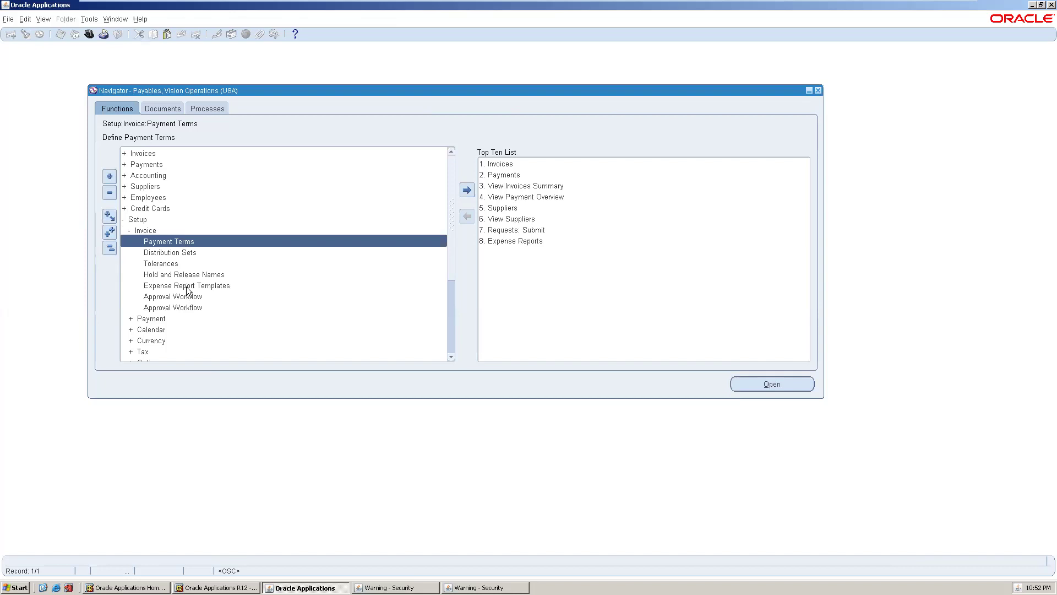
double_click(182, 241)
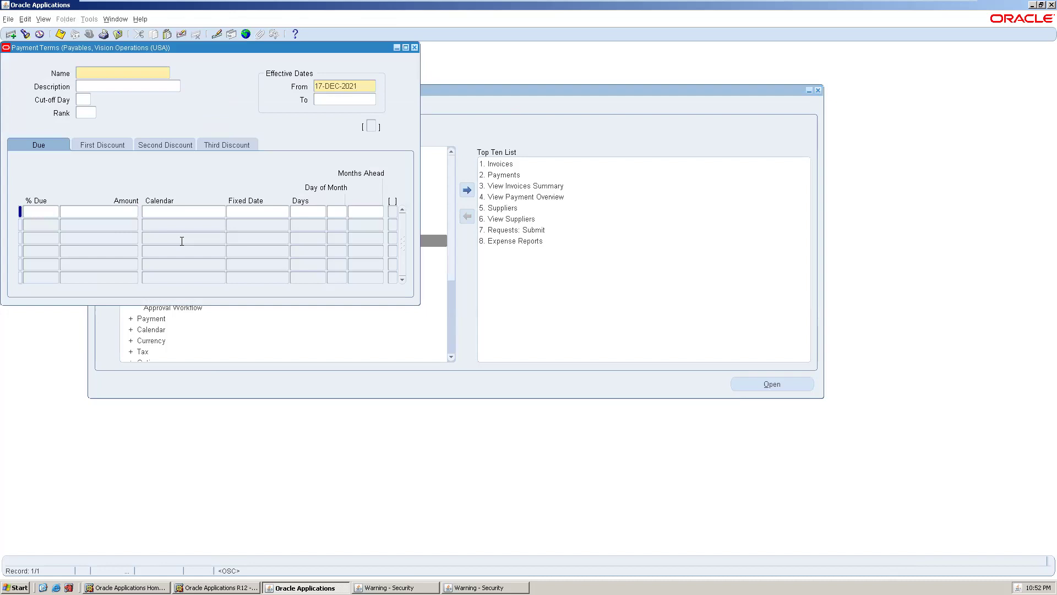
- Query payment terms with '%' to retrieve 1/10 NET 30, due 100% in 30 days
key(F11)
text(s)
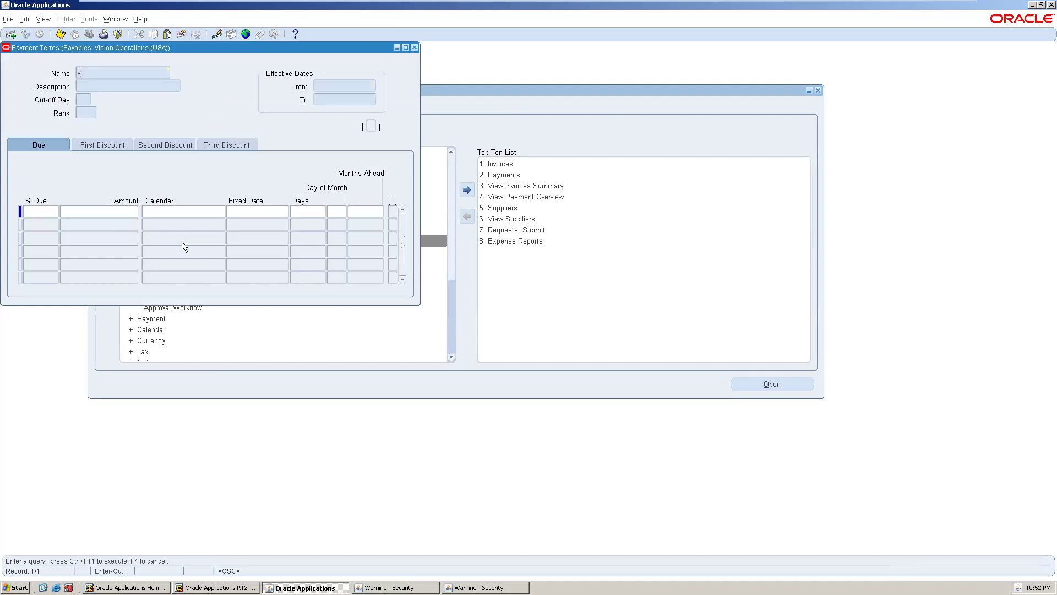
text(r%)
key(ctrl+F11)
key(BackSpace)
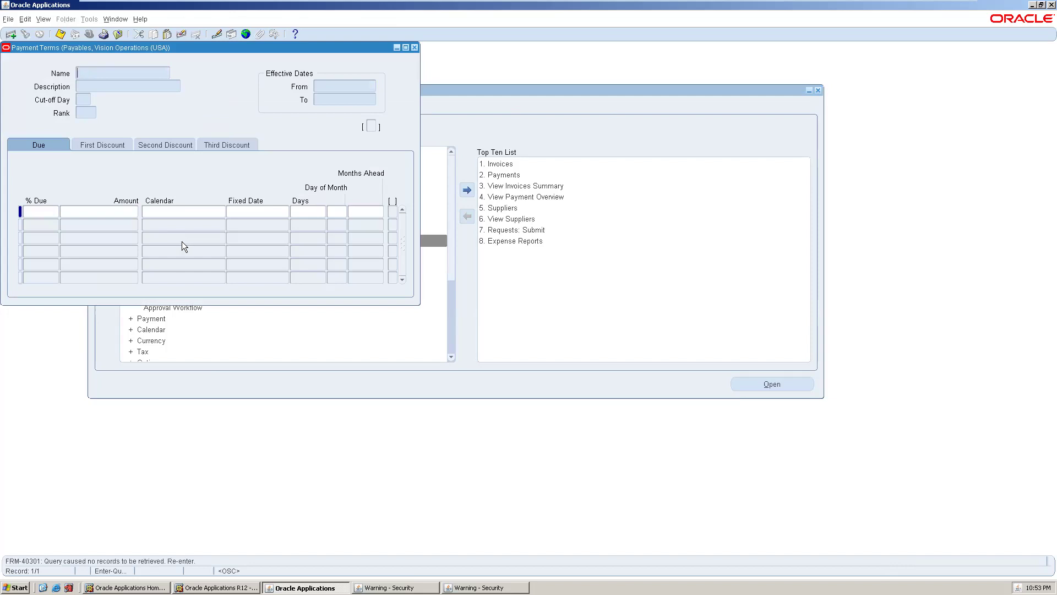
text(%)
key(ctrl+F11)
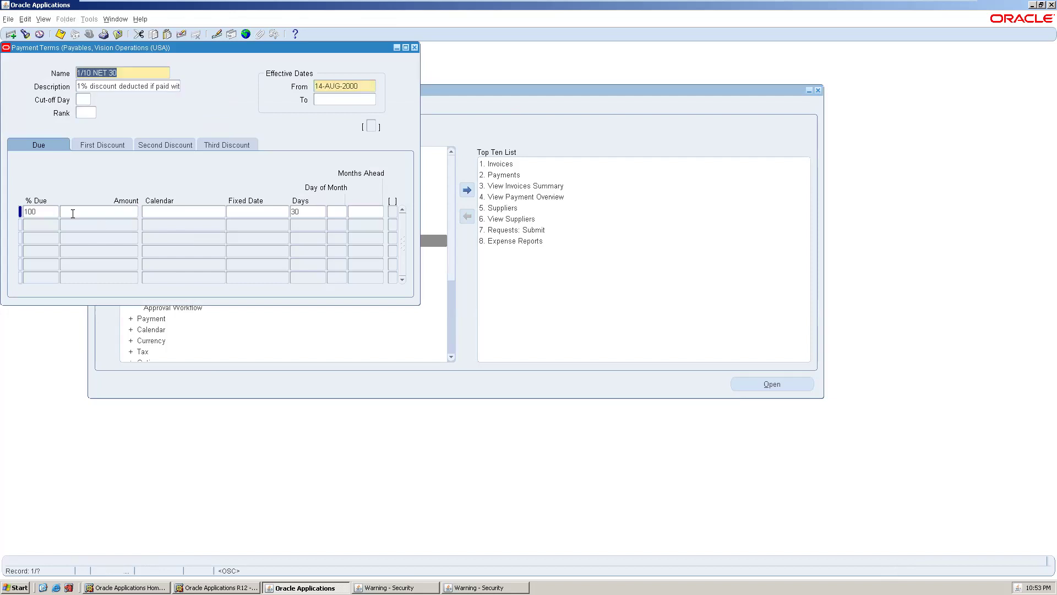
click(47, 209)
key(Down)
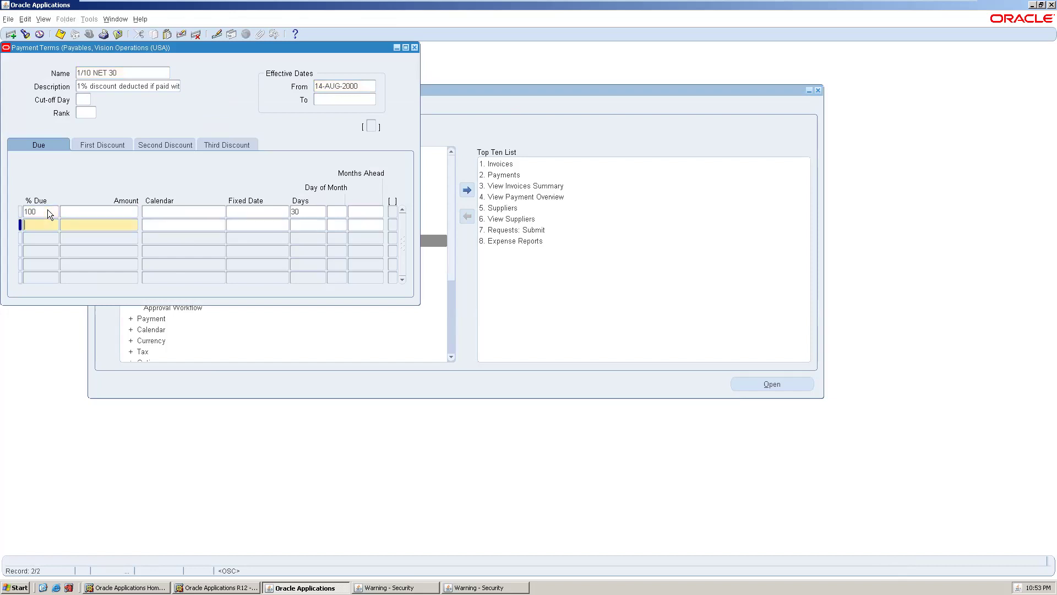
key(Up)
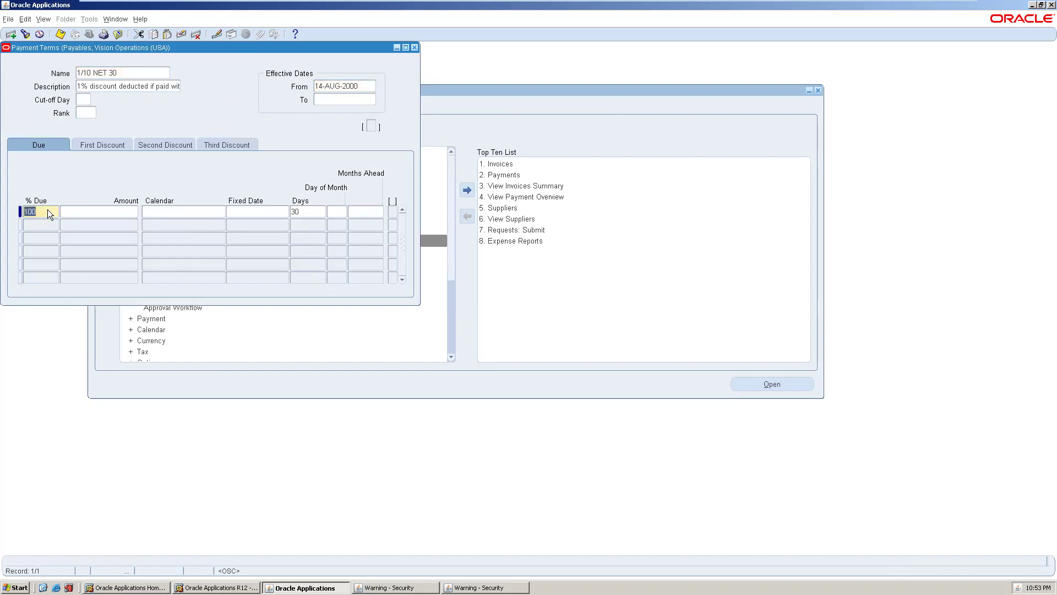
click(132, 74)
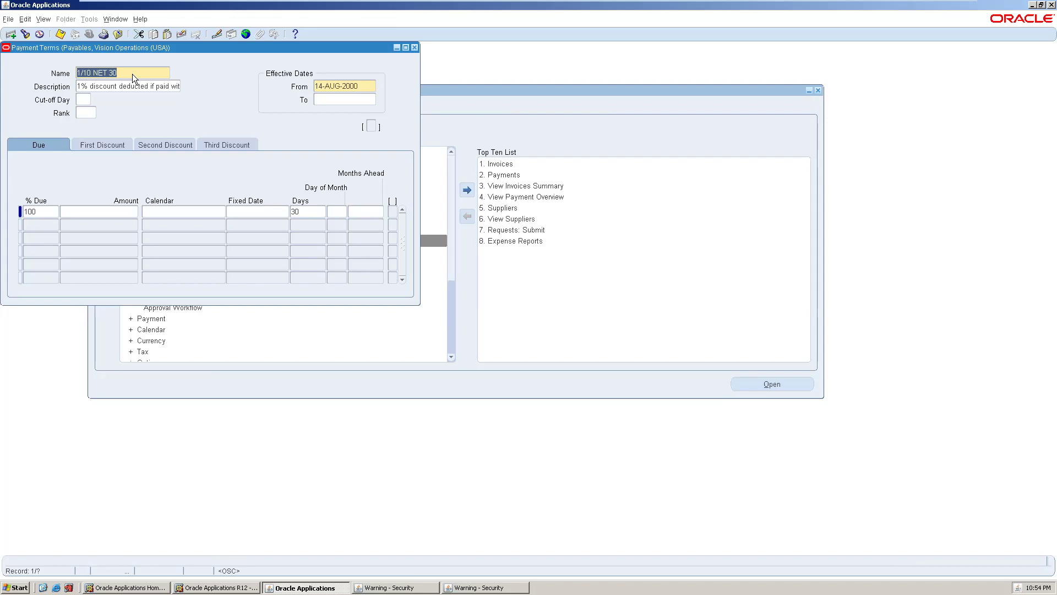
- Close the Payment Terms form and expand Setup > Payment in the Payables Navigator
click(415, 48)
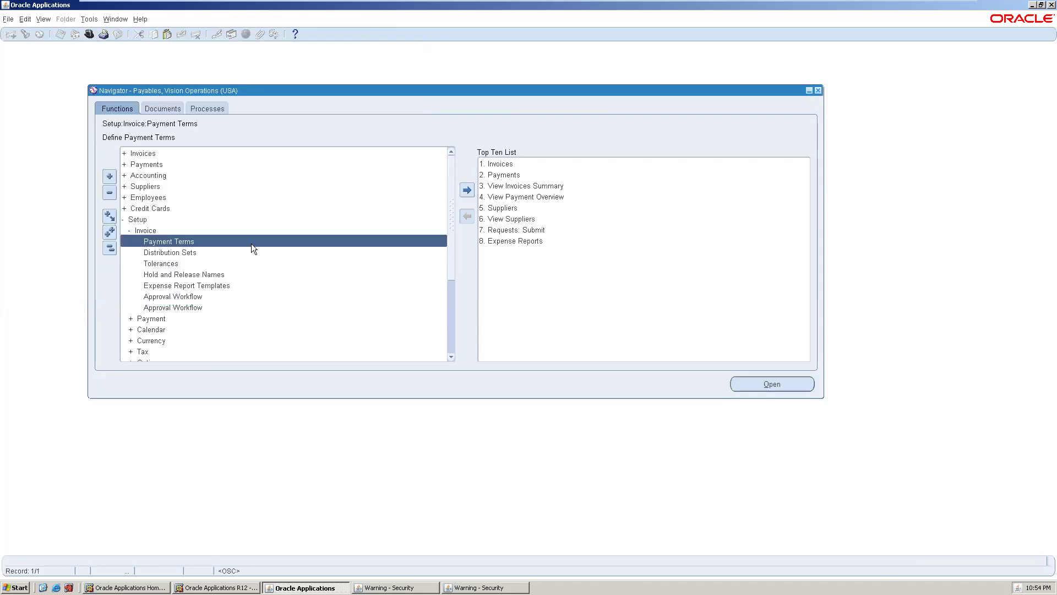
double_click(162, 319)
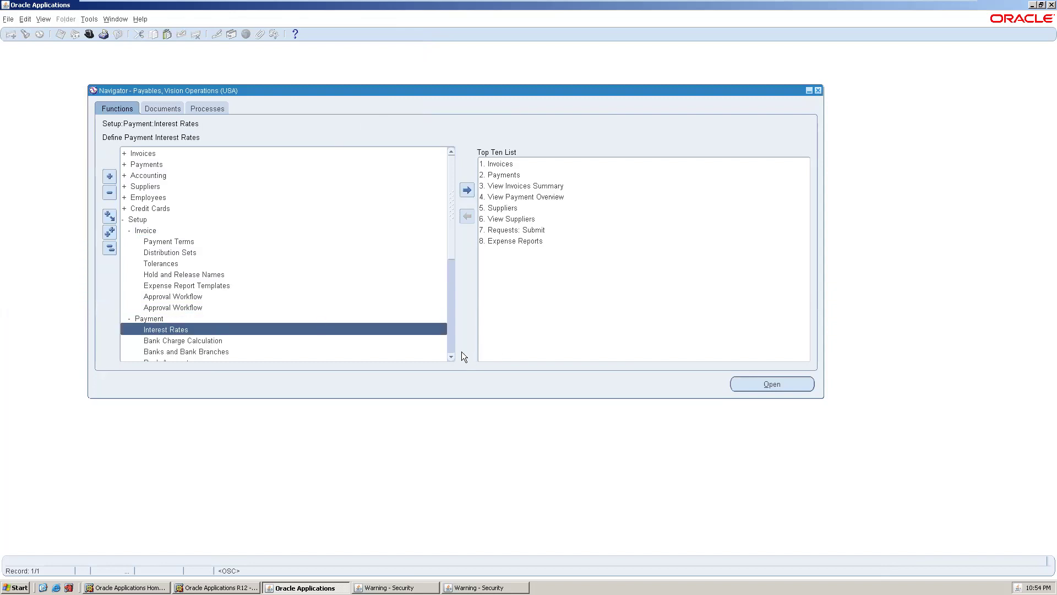
click(450, 340)
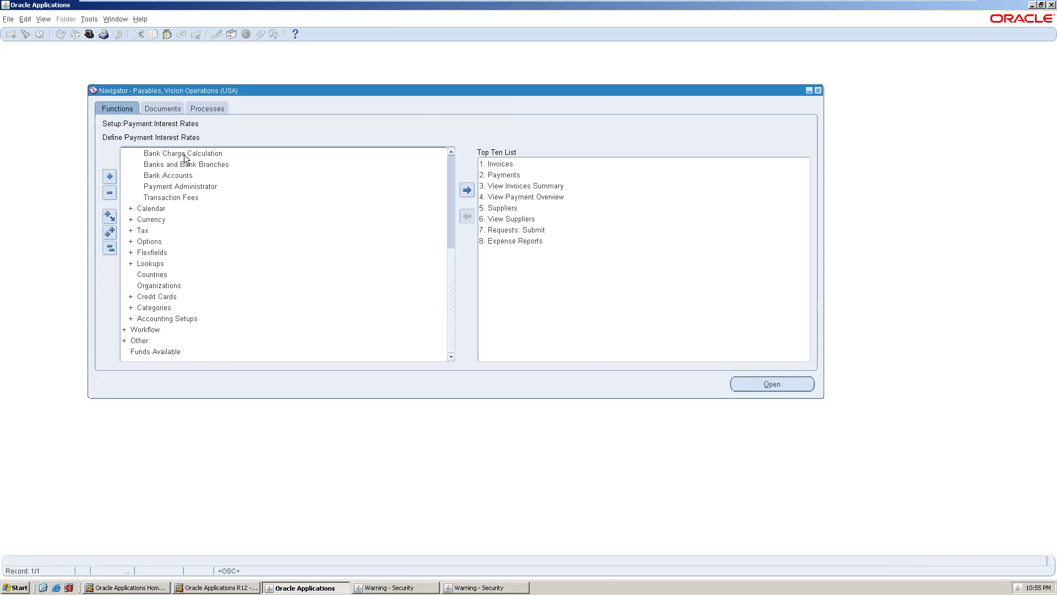
mouse_move(320, 3)
mouse_move(871, 6)
mouse_move(644, 4)
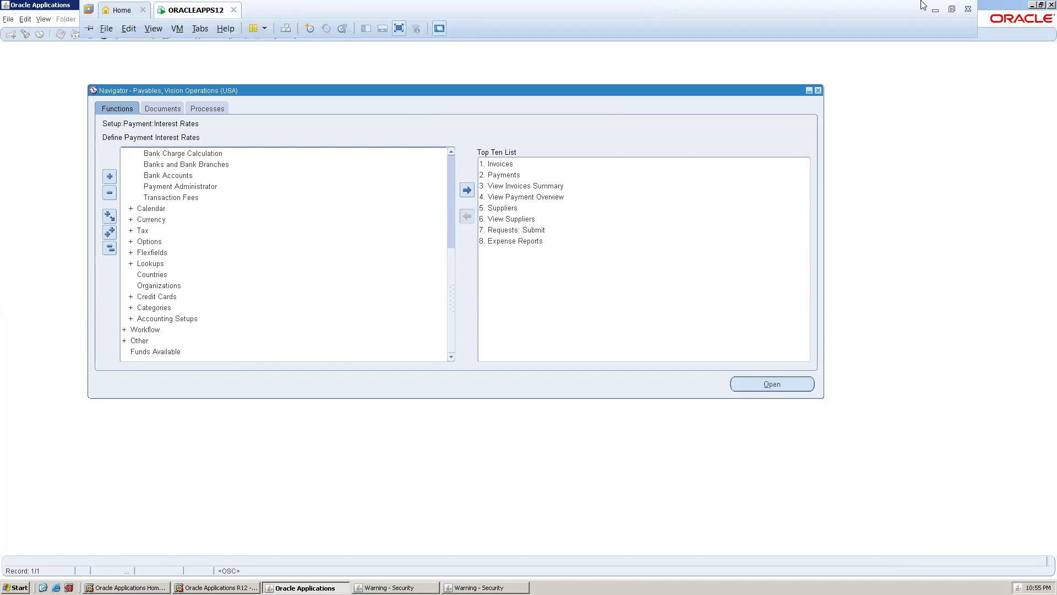